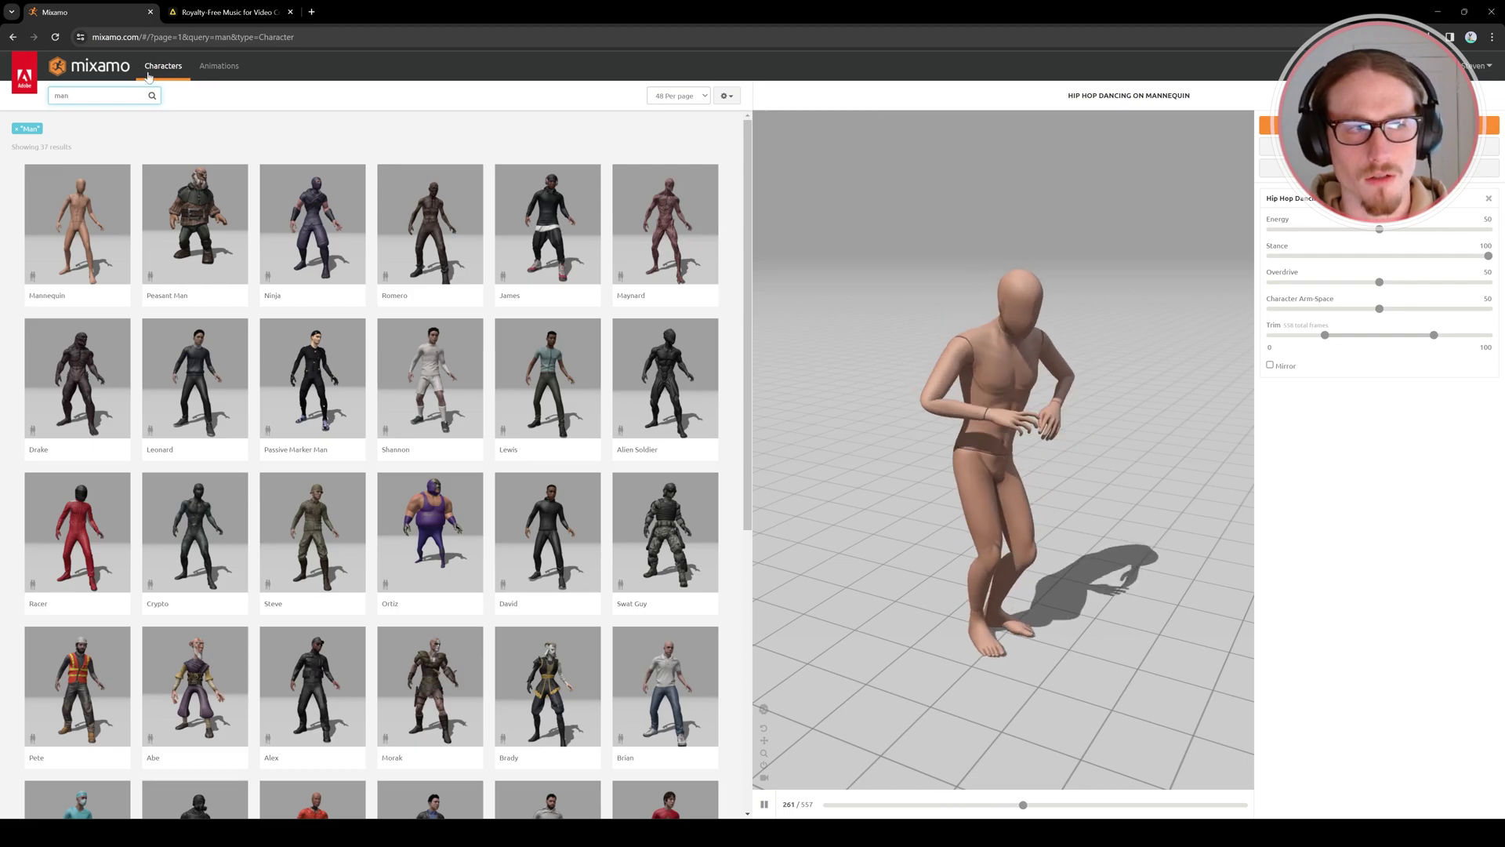
Step: Keep the current mannequin as the character and search the animation library for "dancing"
left_click(75, 260)
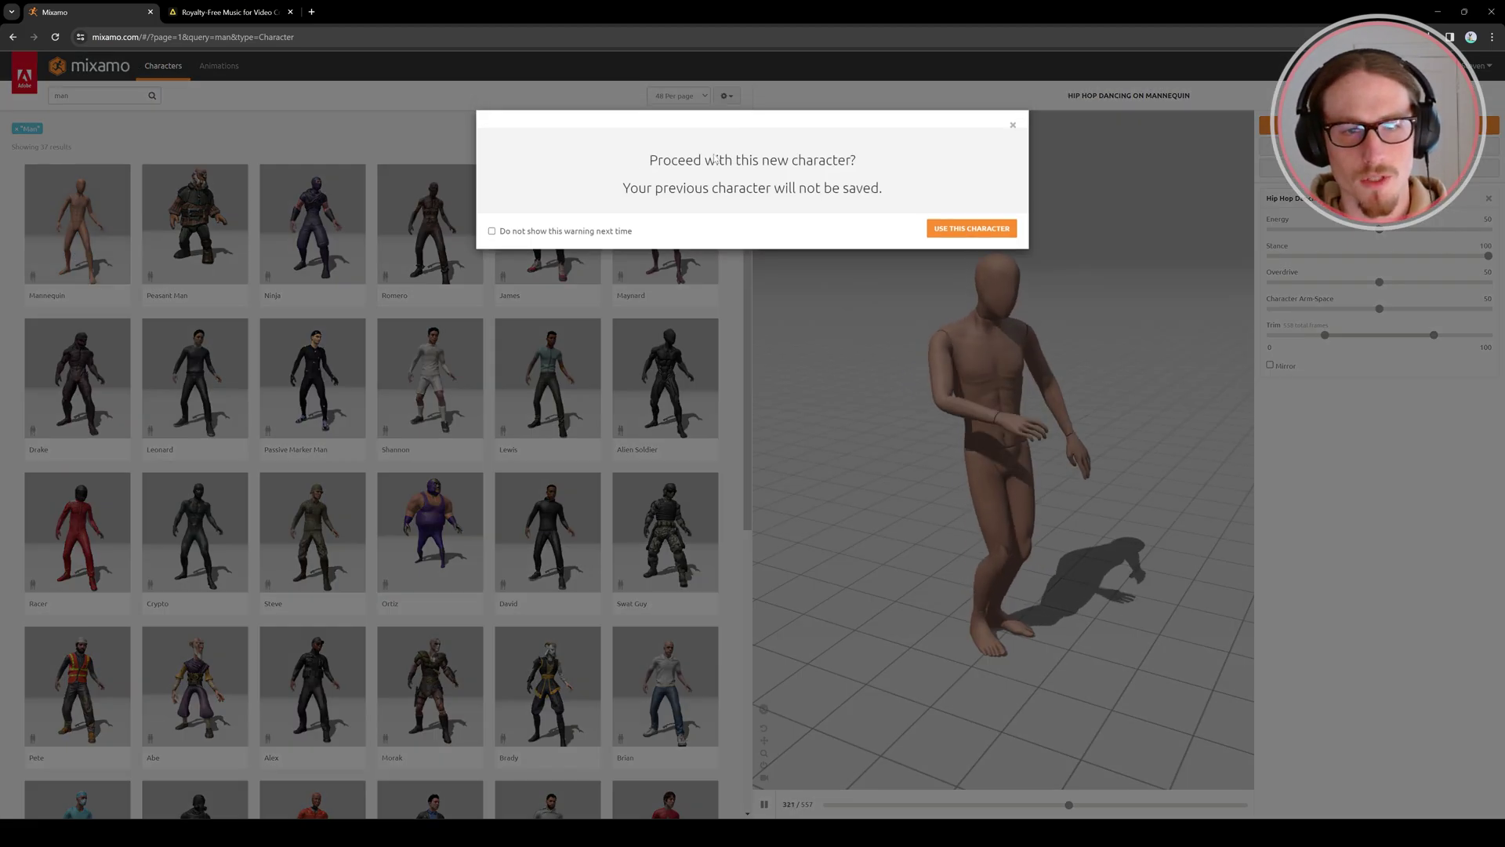
left_click(1012, 127)
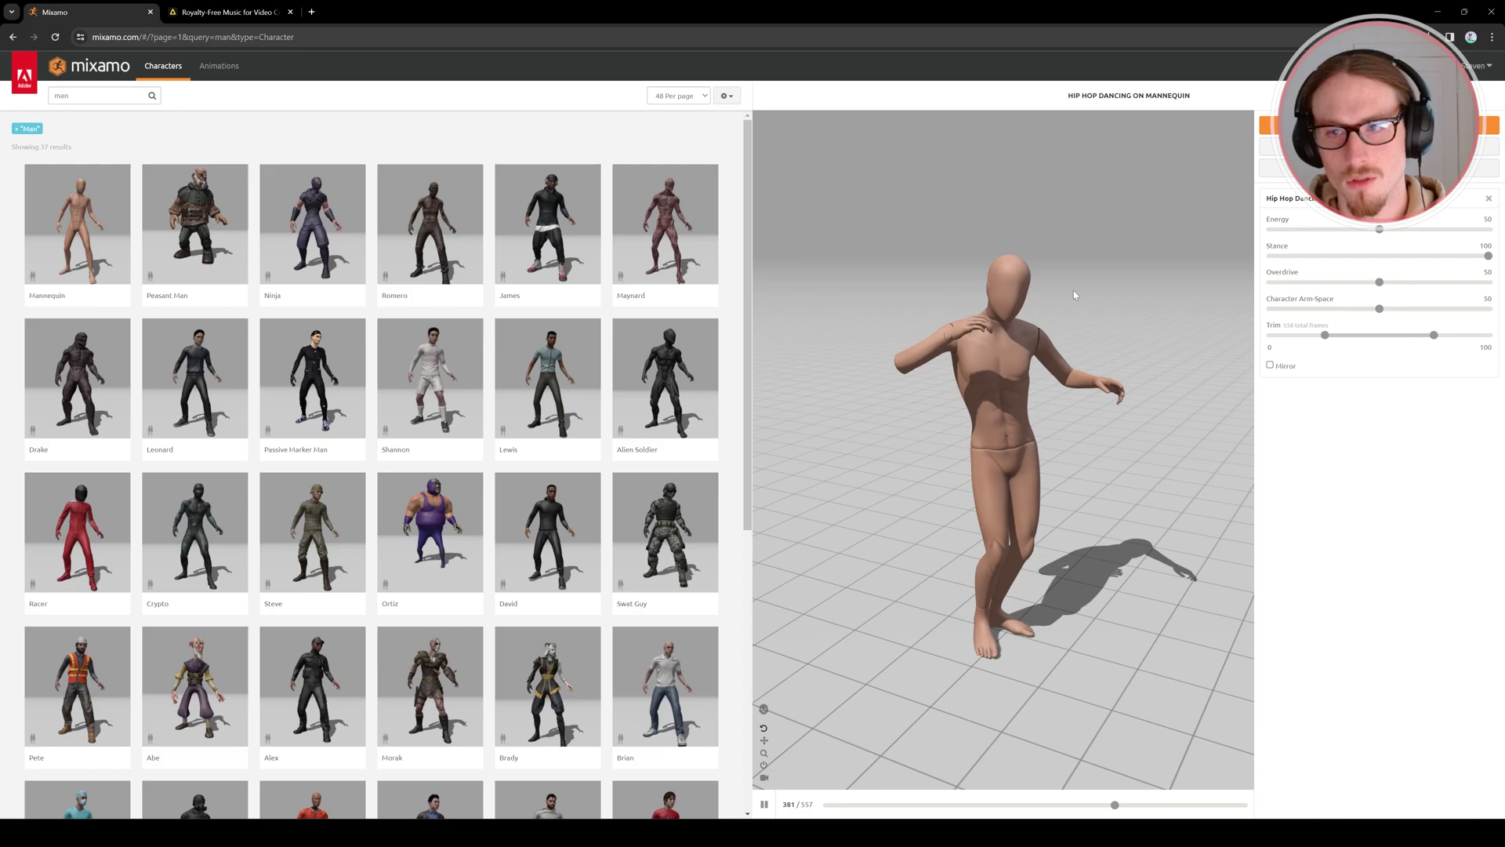
left_click(234, 70)
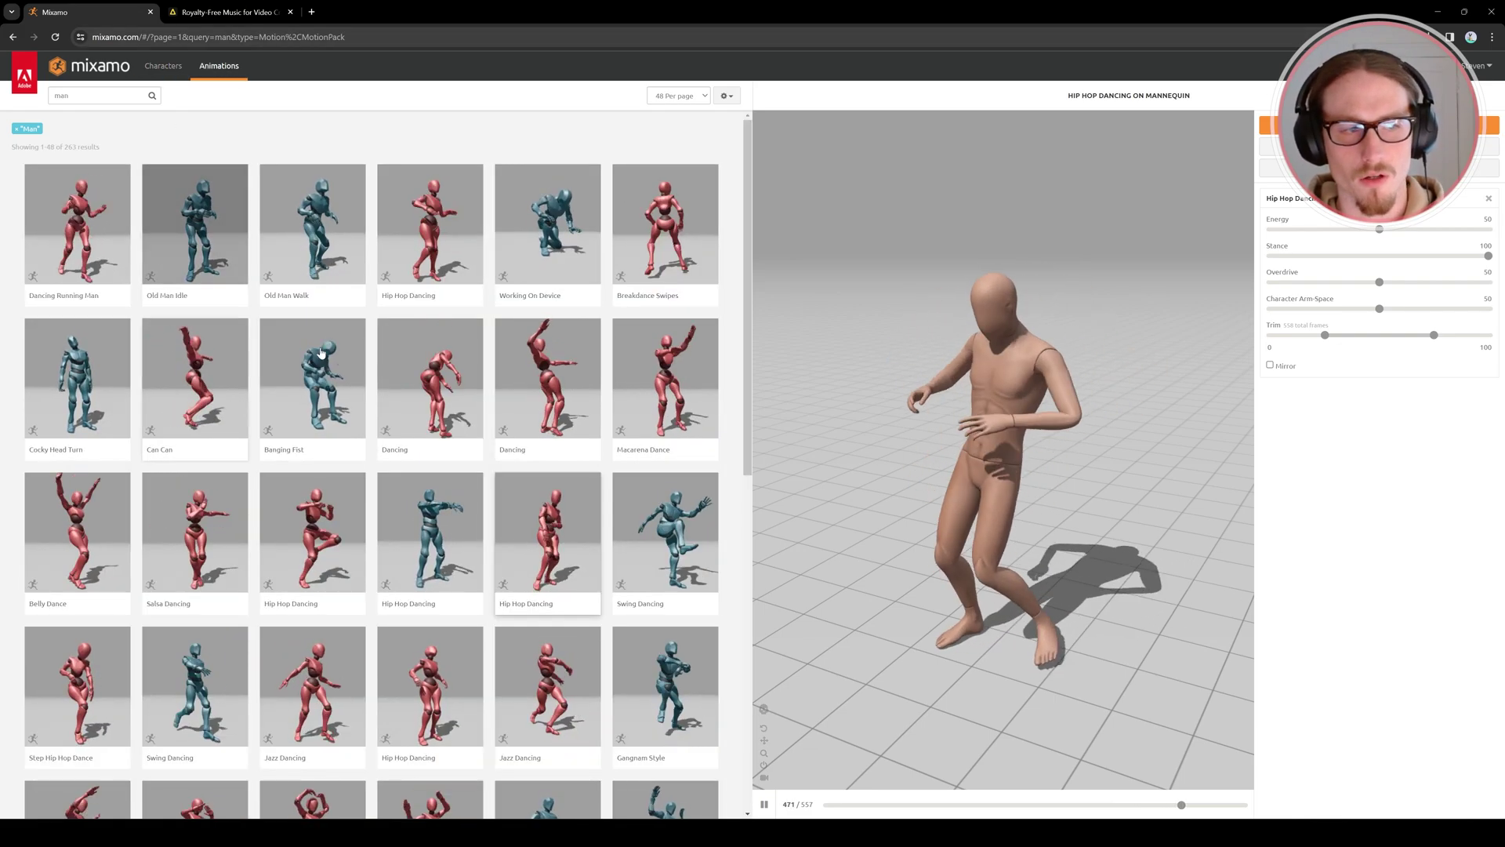
left_click_drag(87, 96, 44, 96)
type("dancing")
key("Return")
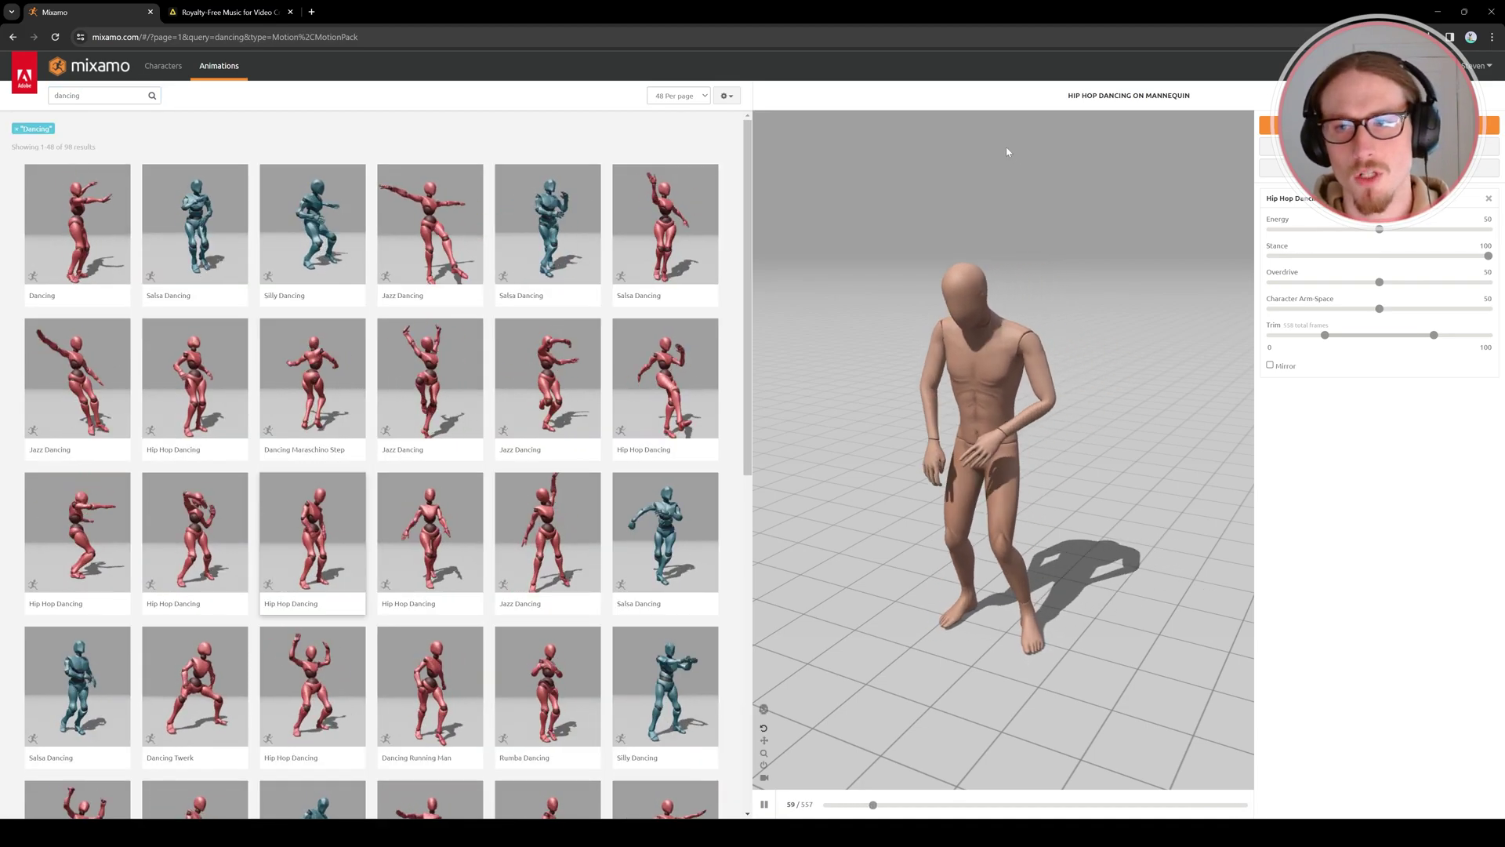
Step: Open the download settings for the Hip Hop Dancing animation and choose 24 frames per second
left_click(1380, 126)
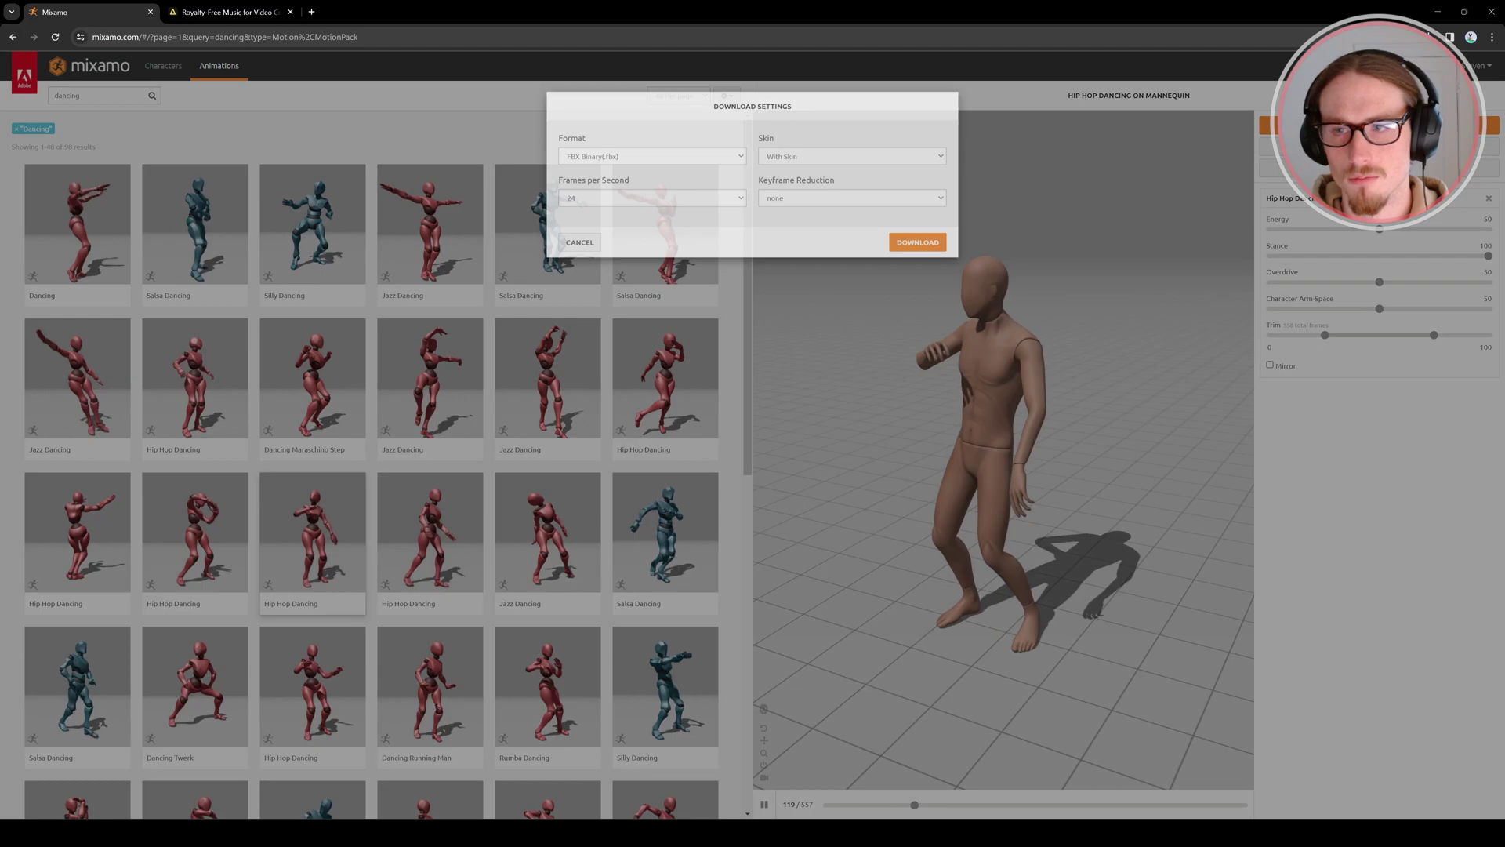
left_click(635, 216)
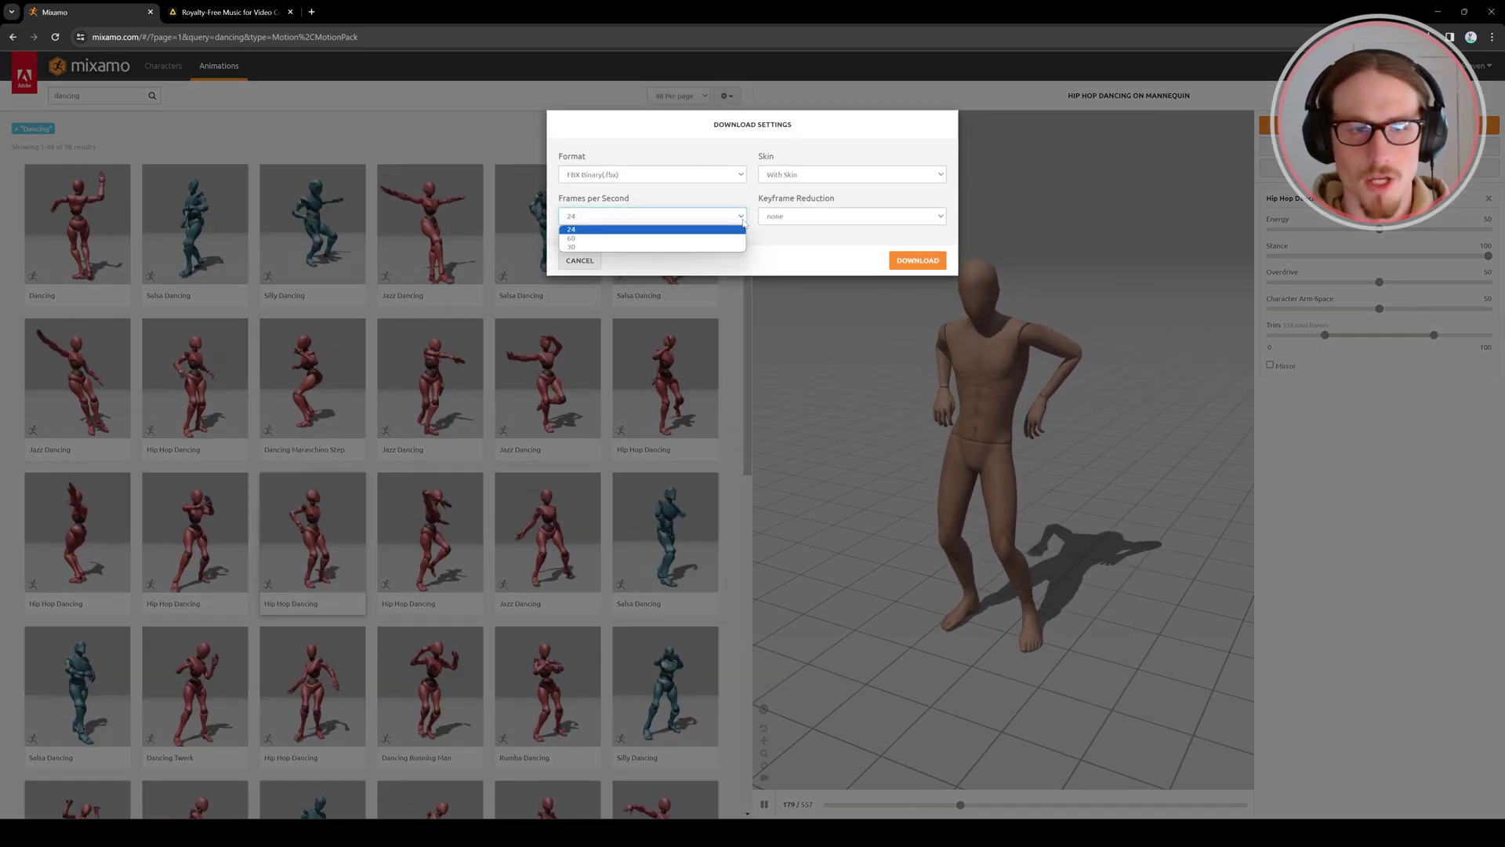
left_click(573, 229)
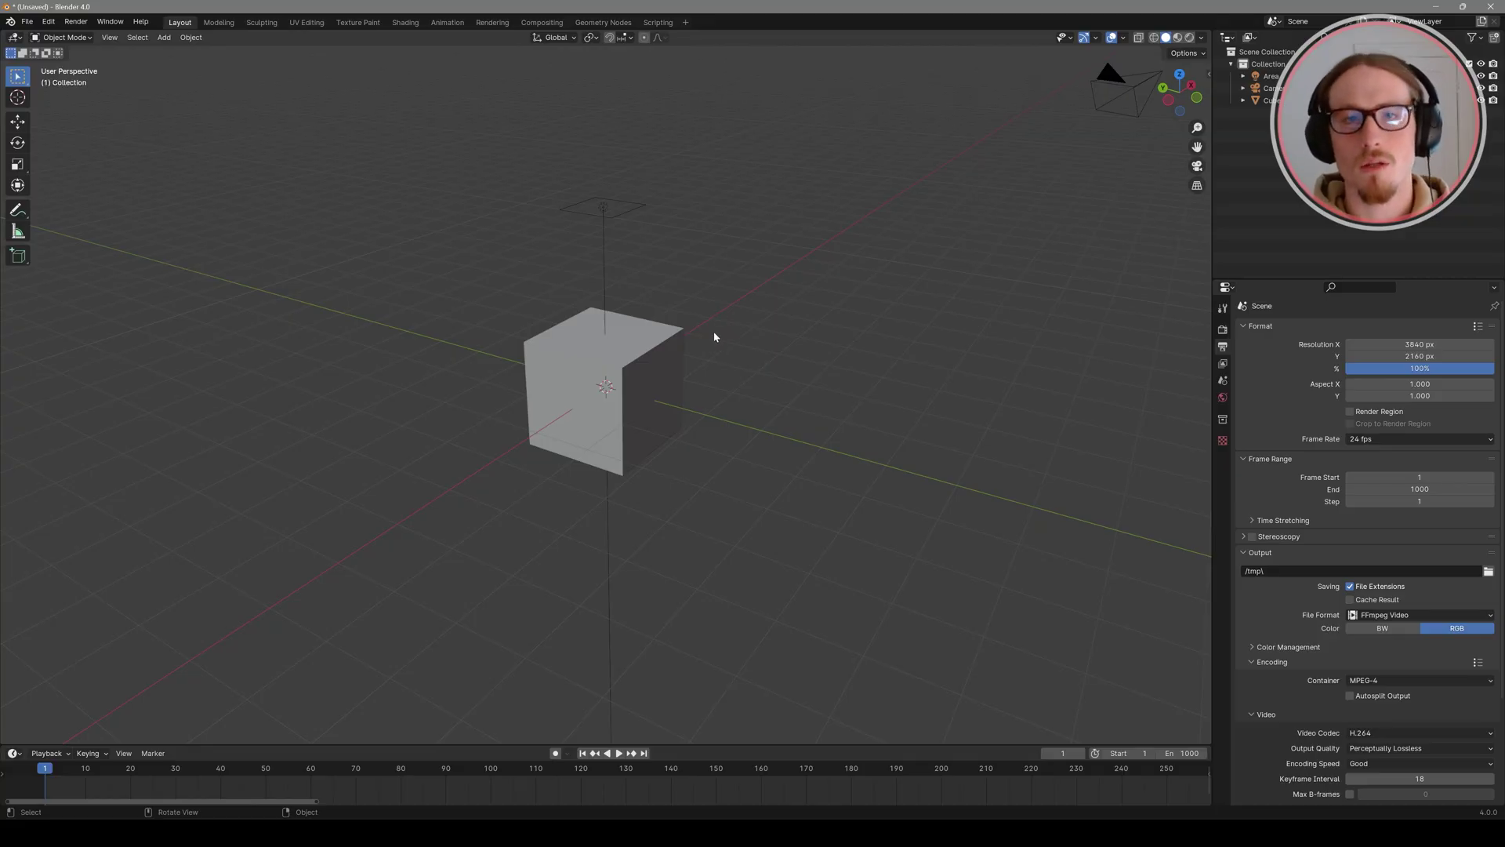
Step: In Blender, import the FBX file Hip Hop Dancing.fbx from the Downloads folder
left_click(27, 21)
mouse_move(84, 200)
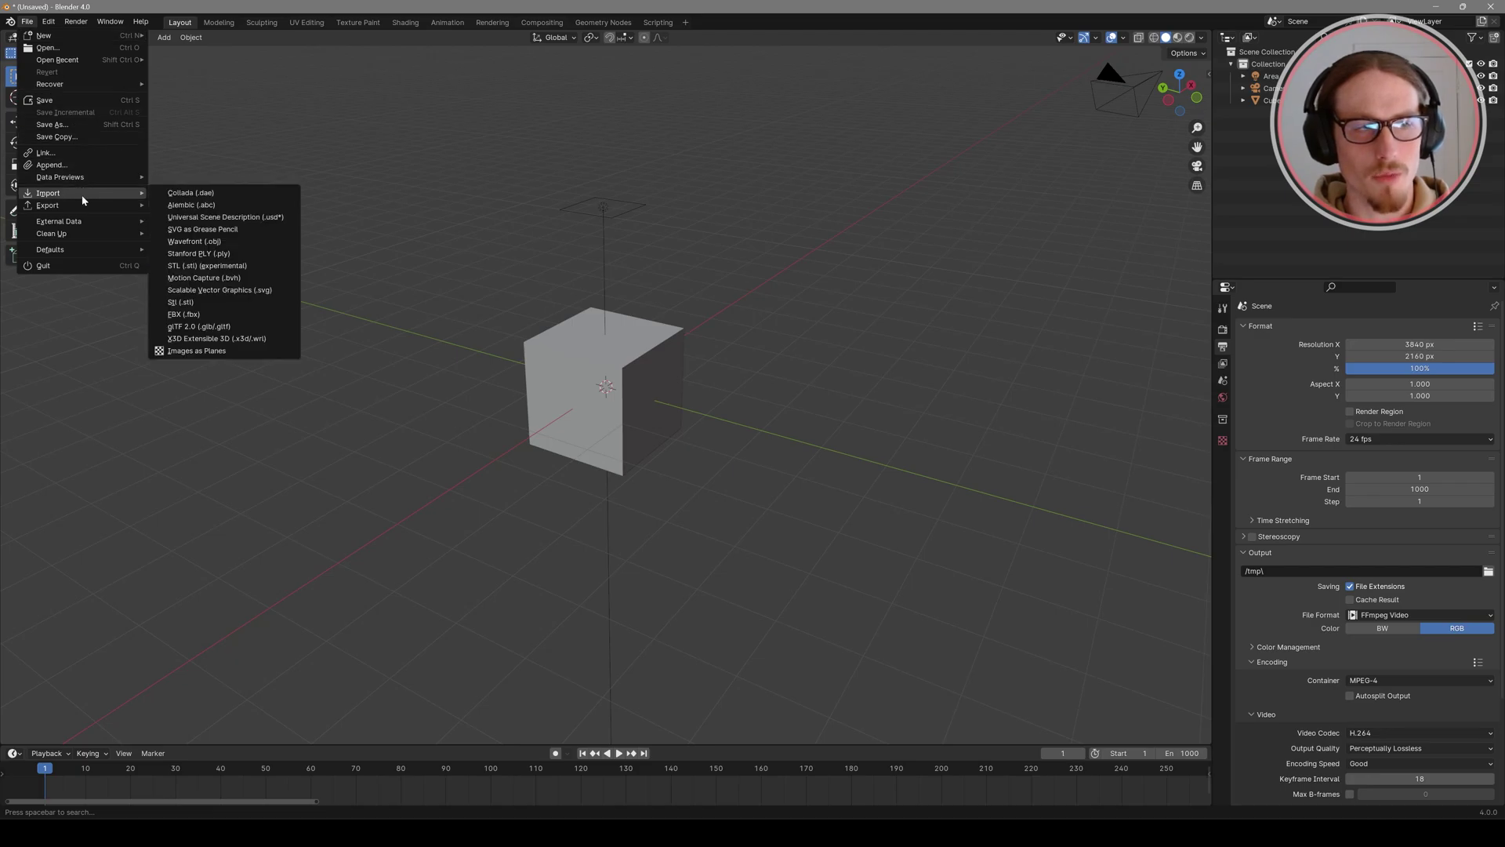
left_click(193, 315)
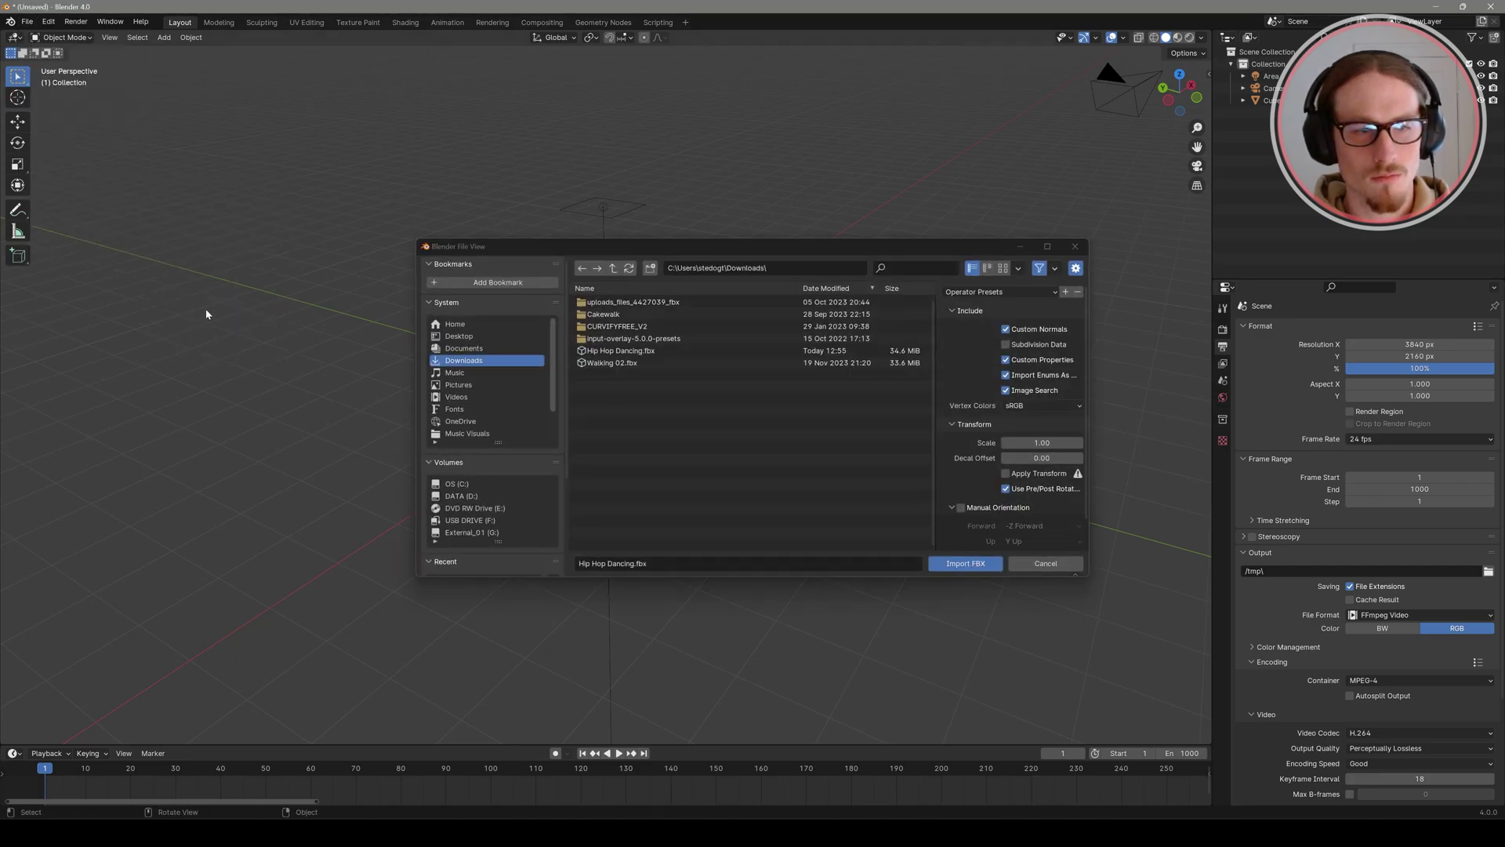
left_click(674, 350)
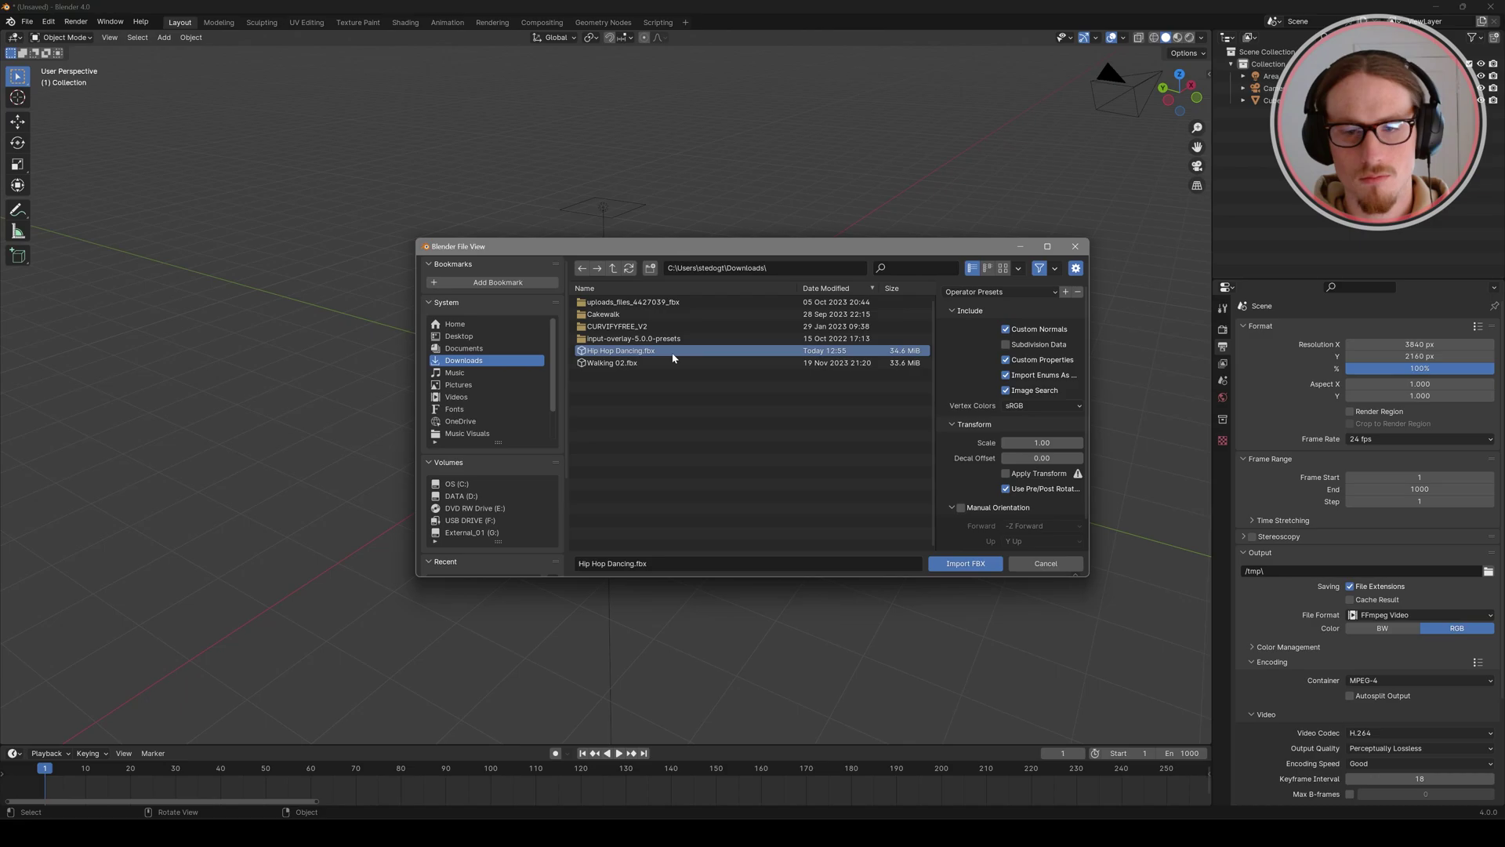
left_click(957, 567)
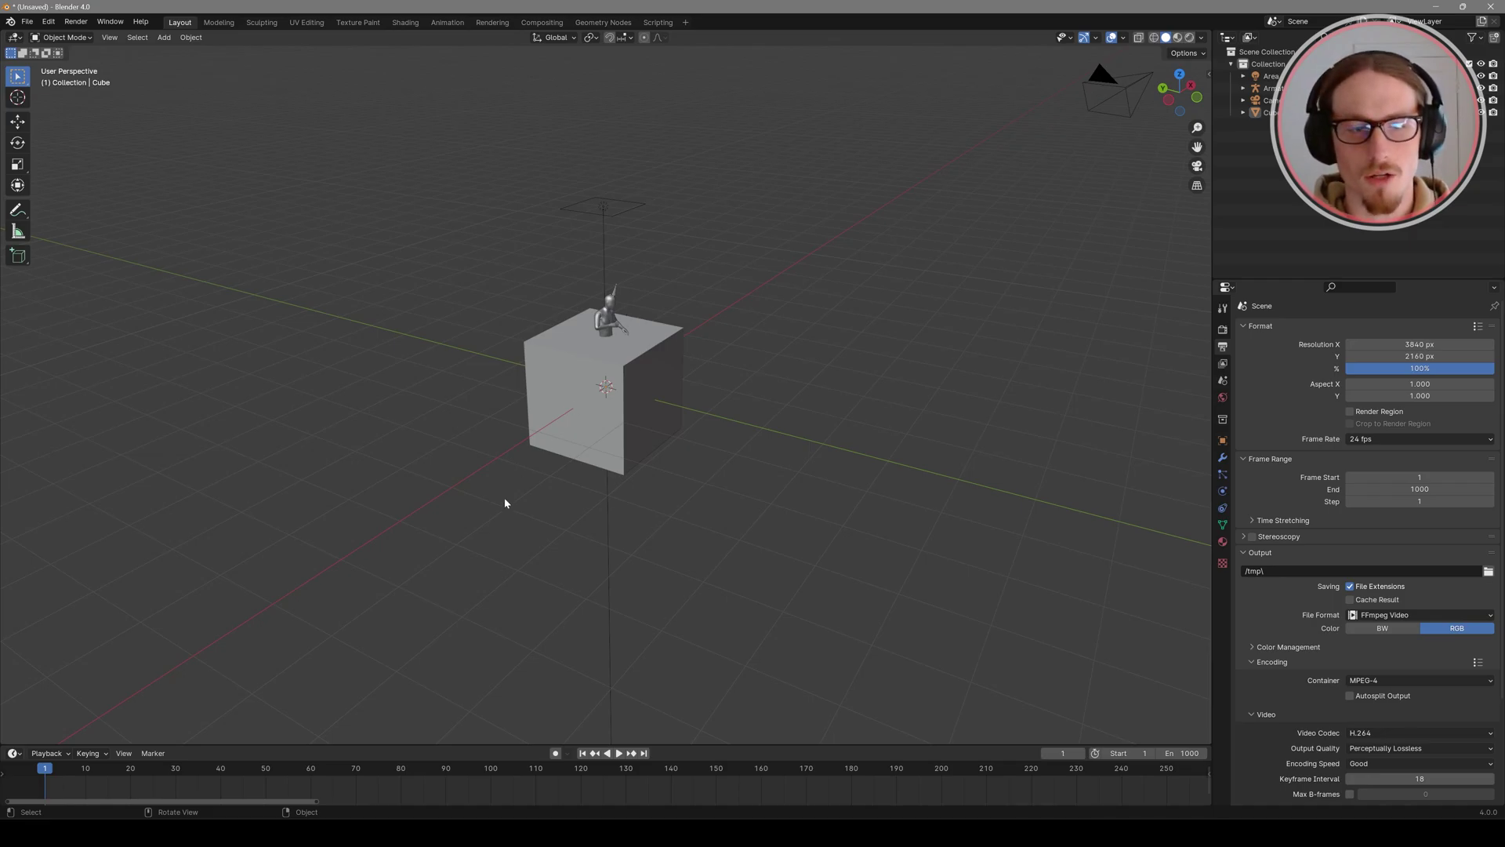
Step: Scale up the default cube so it becomes a large room around the imported character
scroll(502, 499, "down", 2)
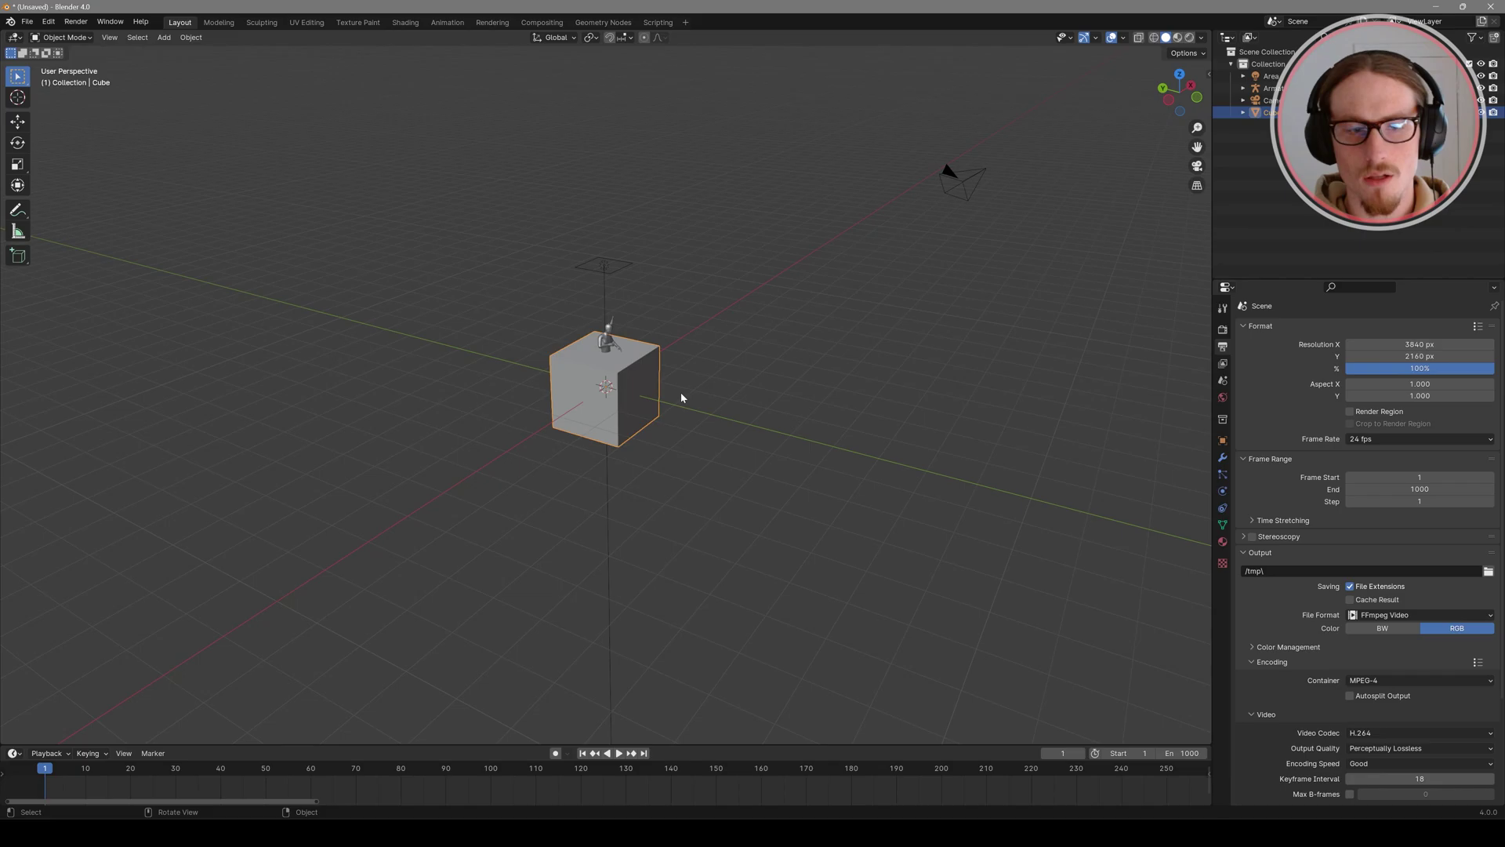
key("s")
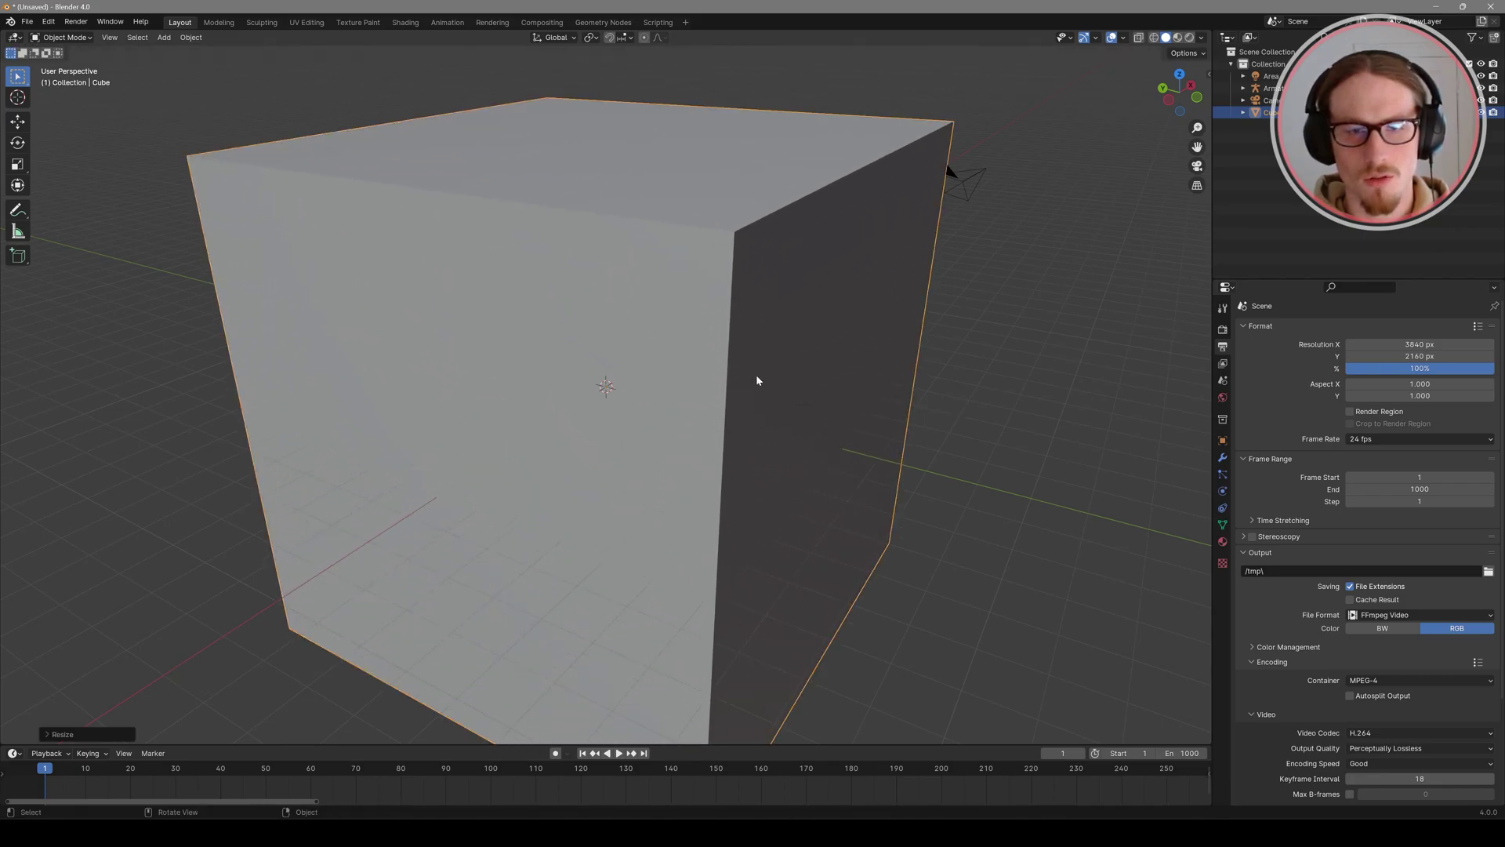
left_click(641, 417)
Step: Delete the cube's top face and one side face to open up the room, and return to Object Mode
scroll(641, 417, "up", 1)
key("Tab")
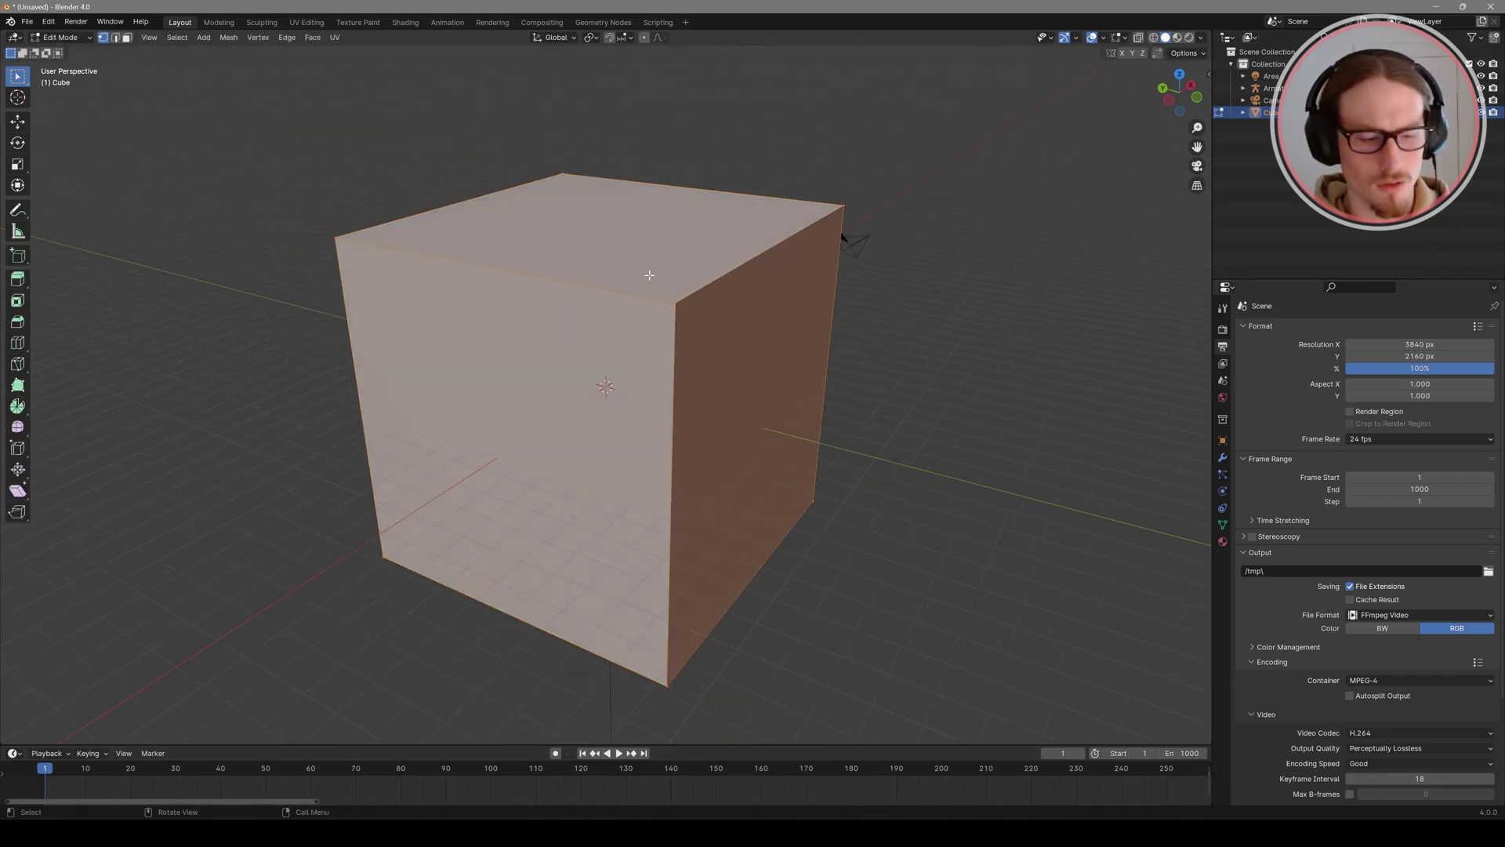
key("3")
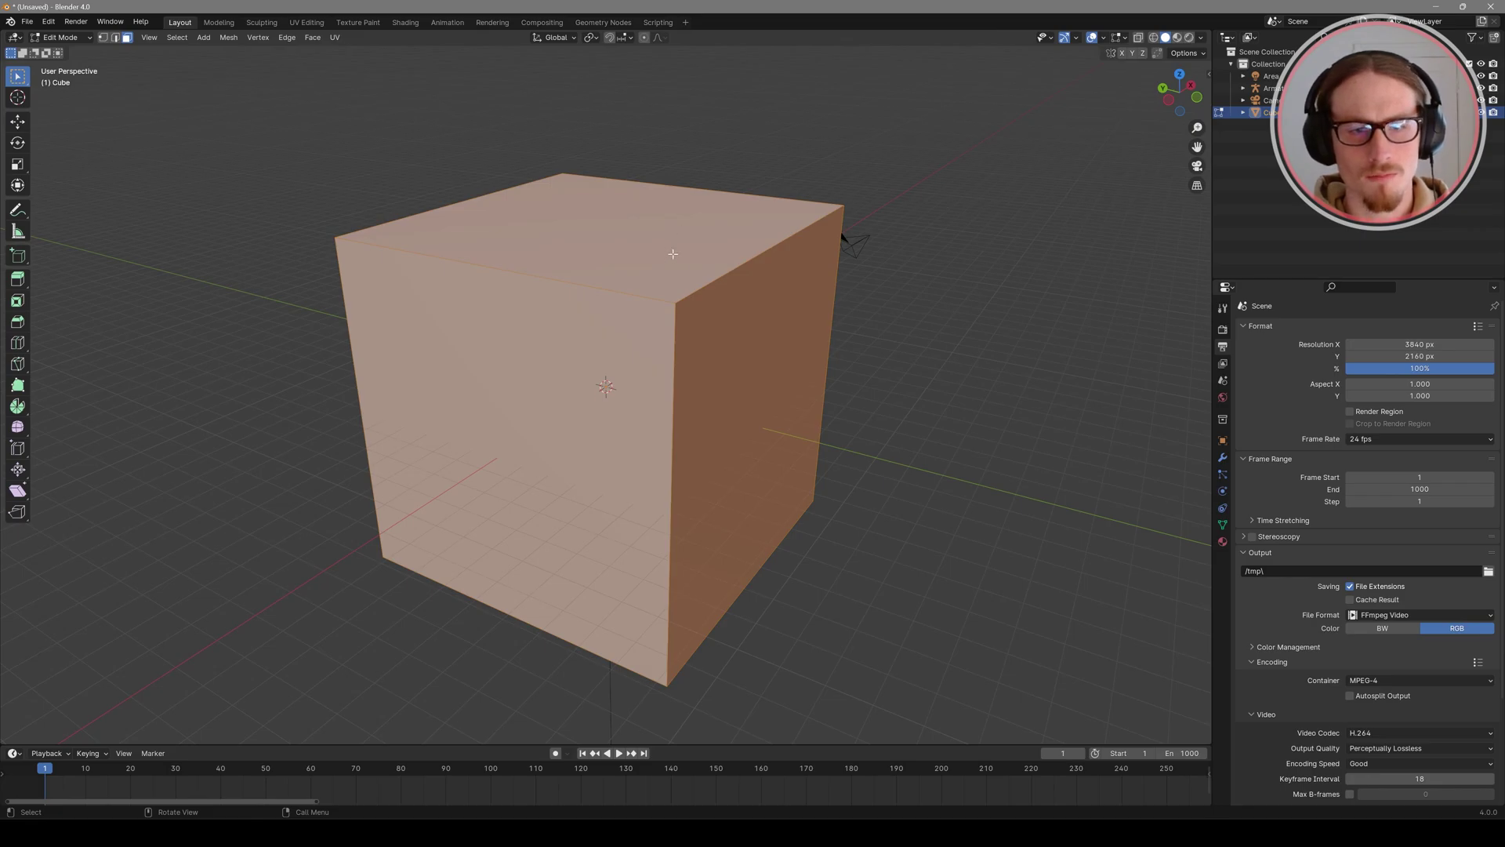
left_click(673, 254)
left_click(727, 337, "shift")
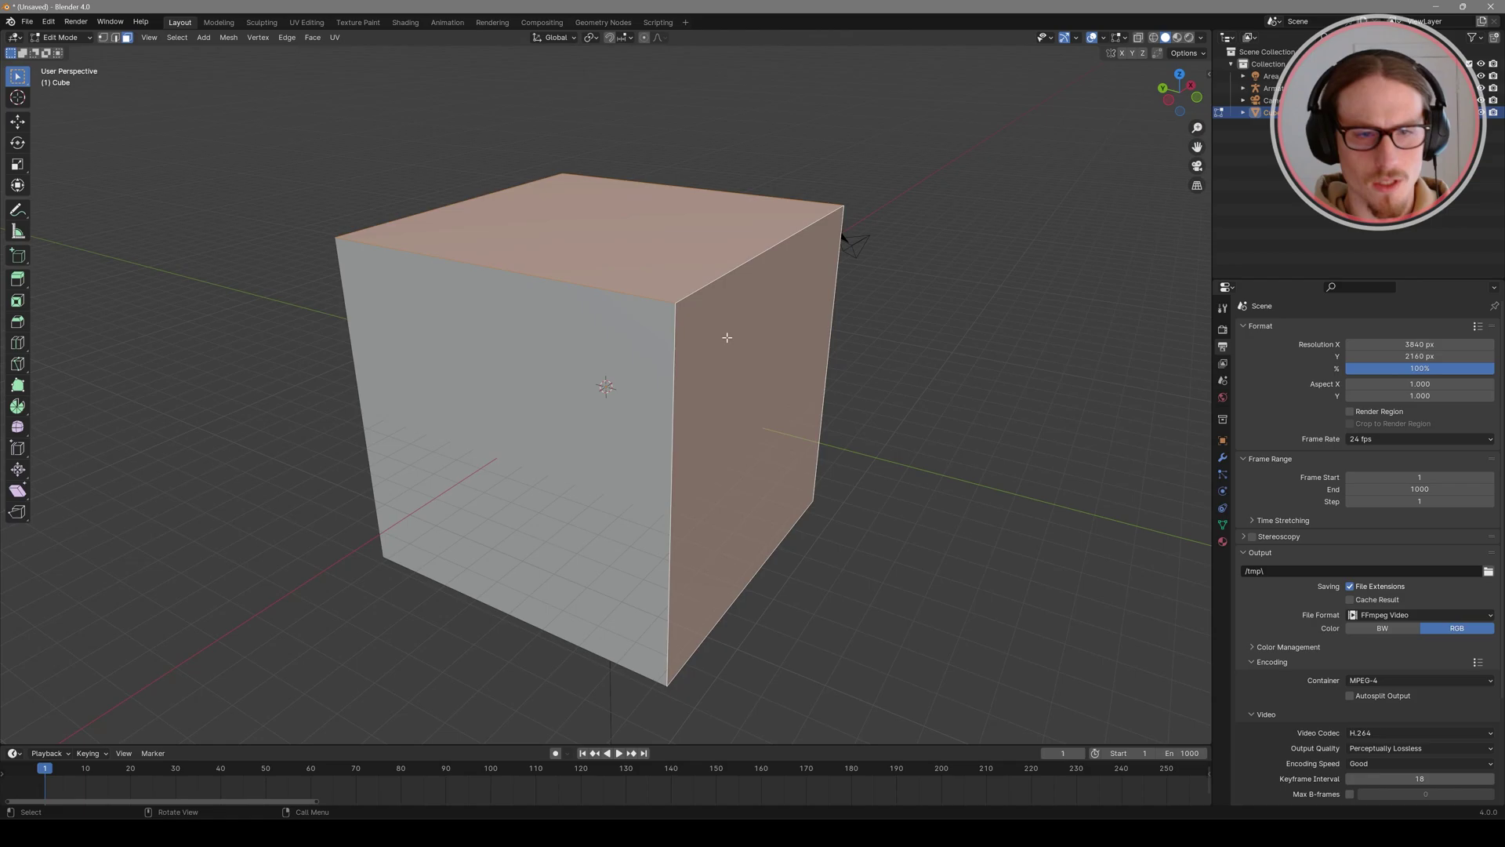
key("x")
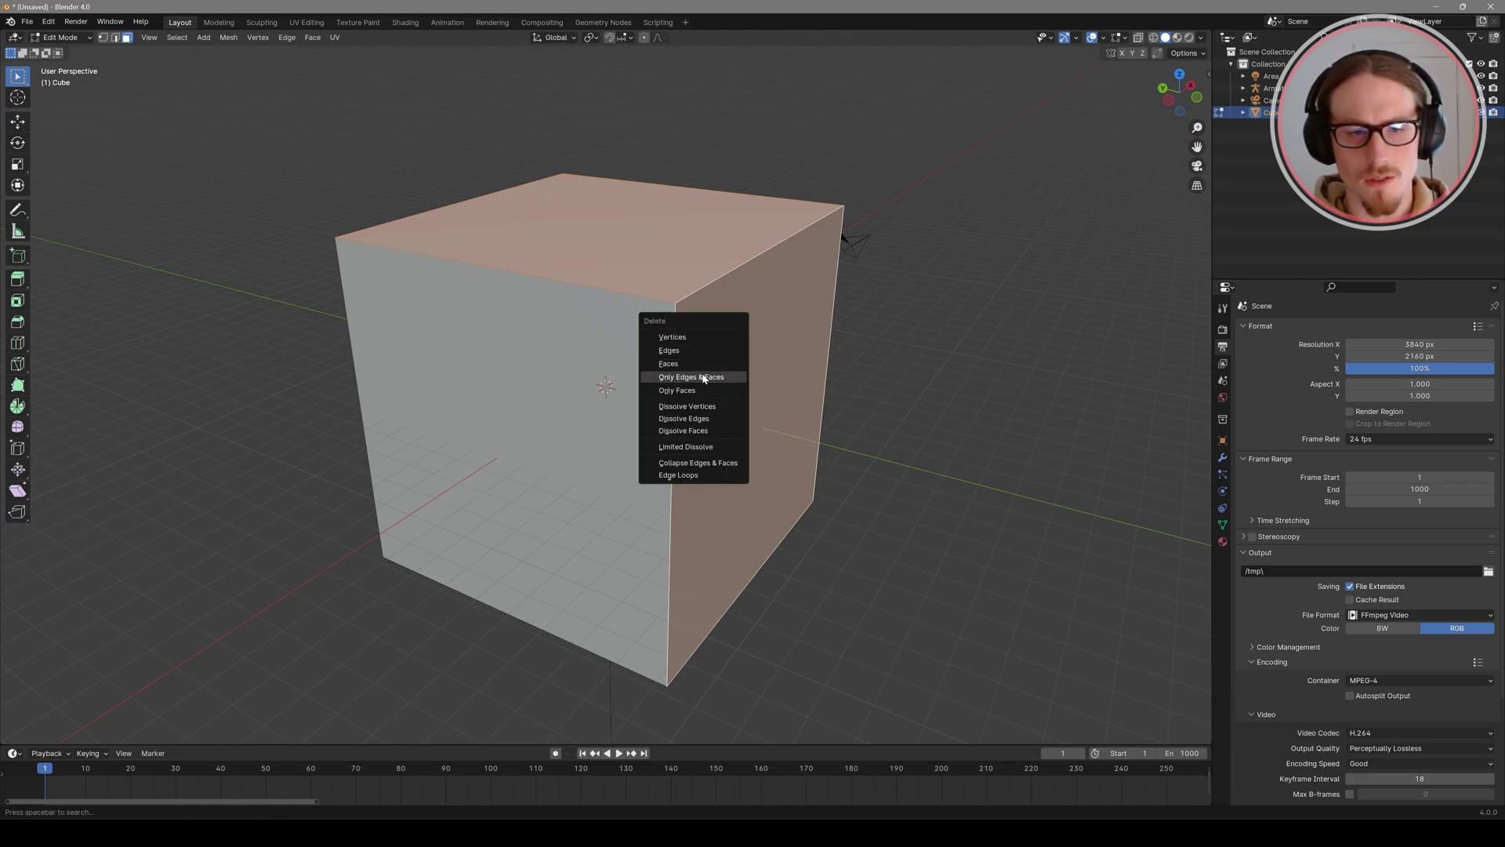
left_click(715, 363)
middle_click_drag(699, 366, 619, 458)
key("Tab")
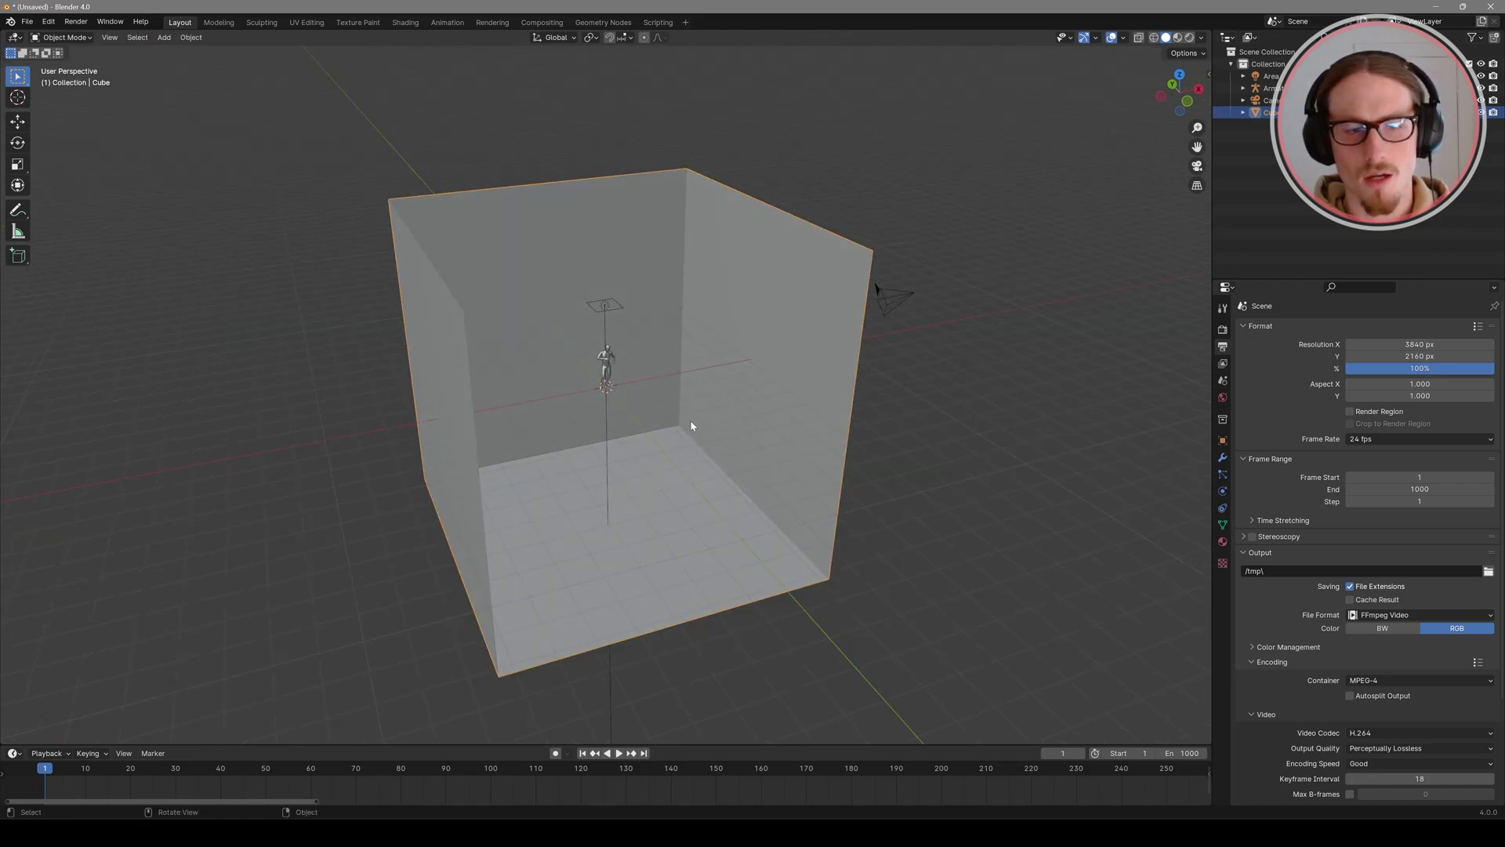
Step: Move the open cube up about 6 m along the Z axis so its floor meets the character's feet
middle_click_drag(594, 534, 672, 470)
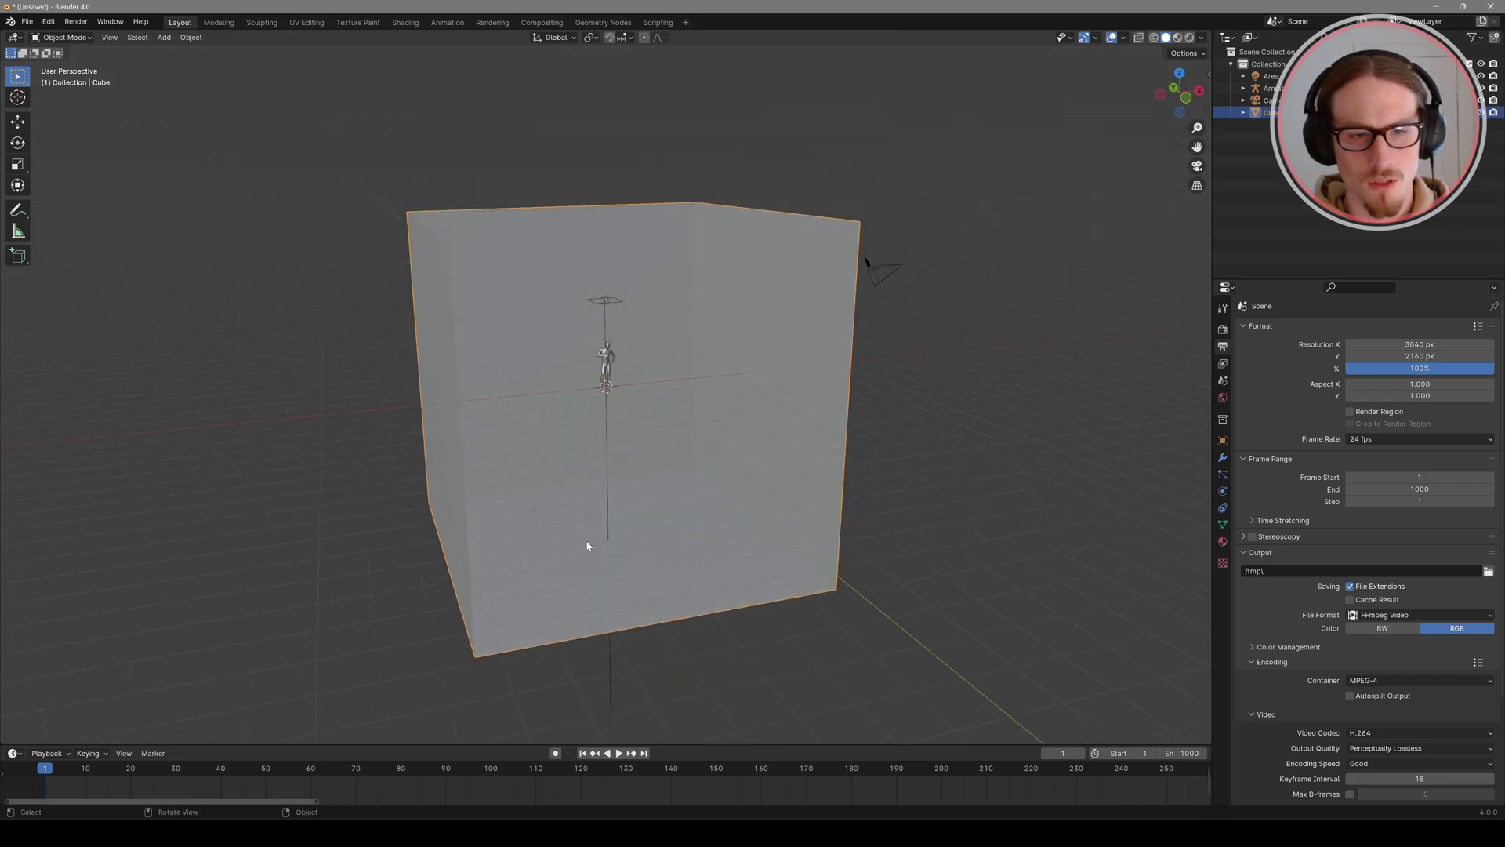
key("g")
key("z")
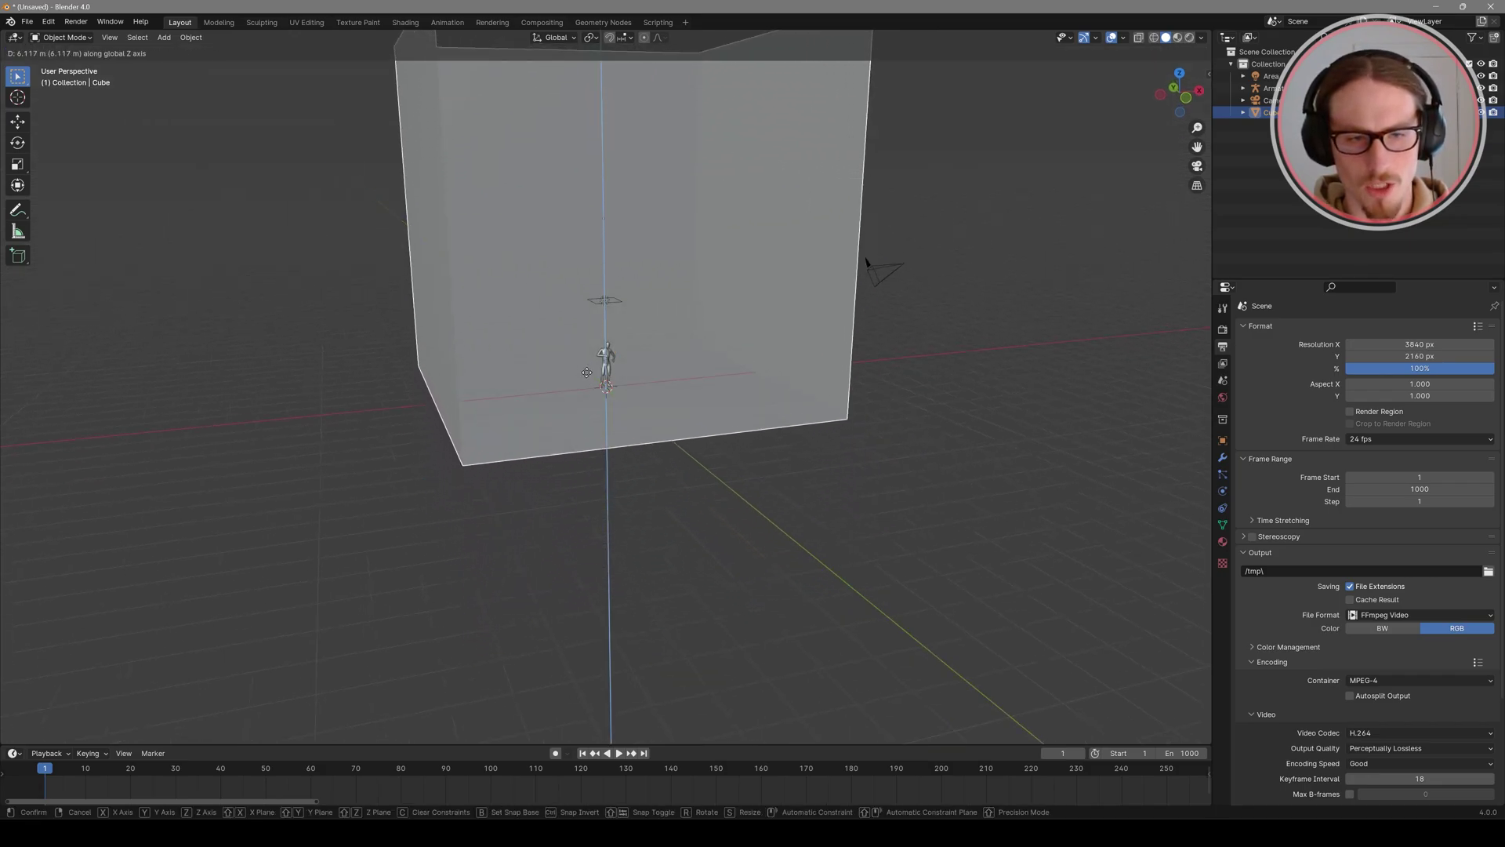
left_click(588, 377)
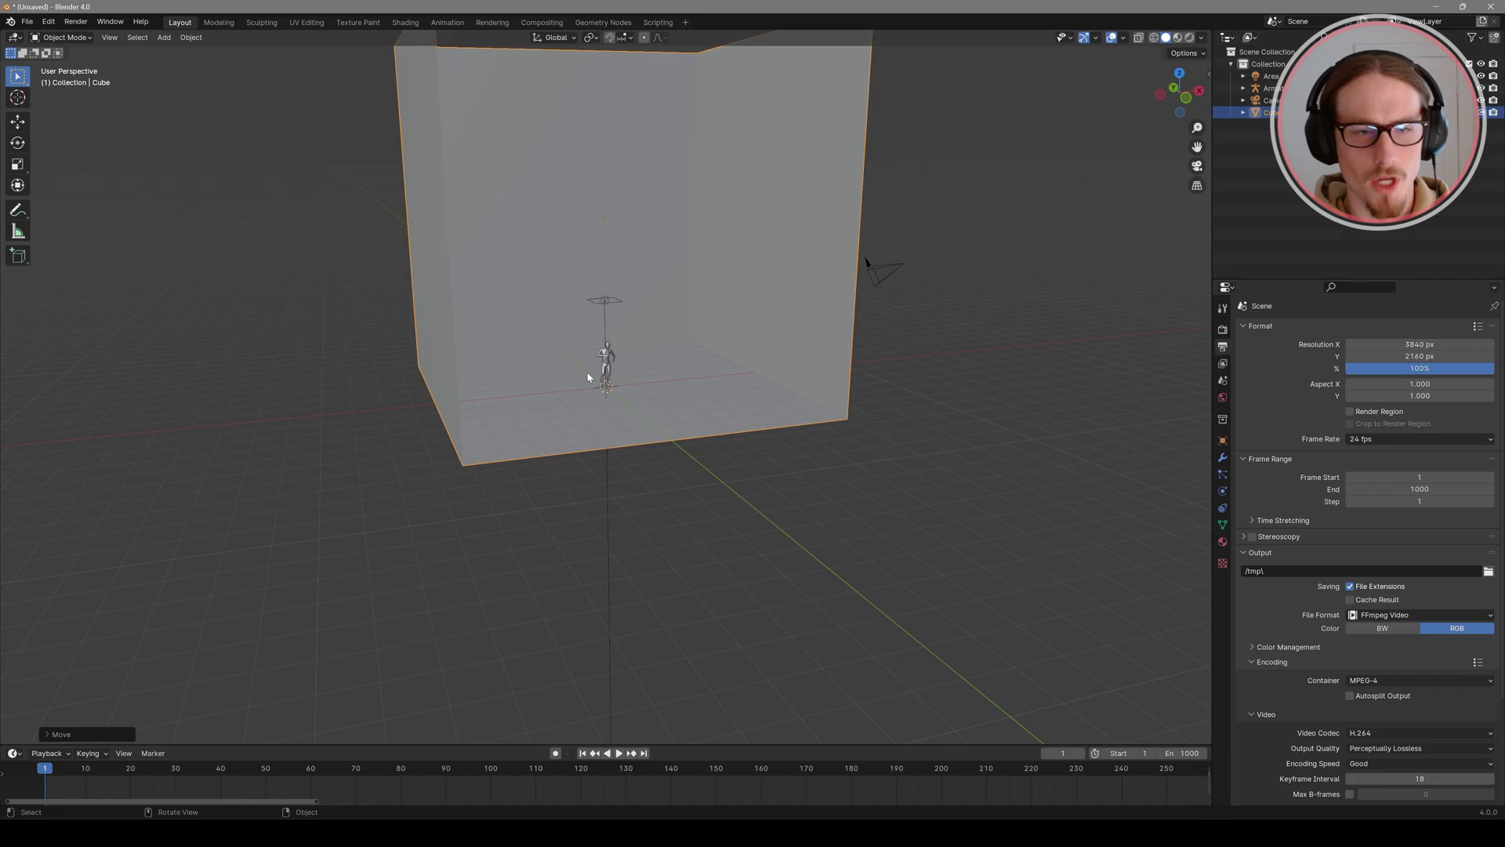
key("KP_1")
scroll(588, 378, "up", 10)
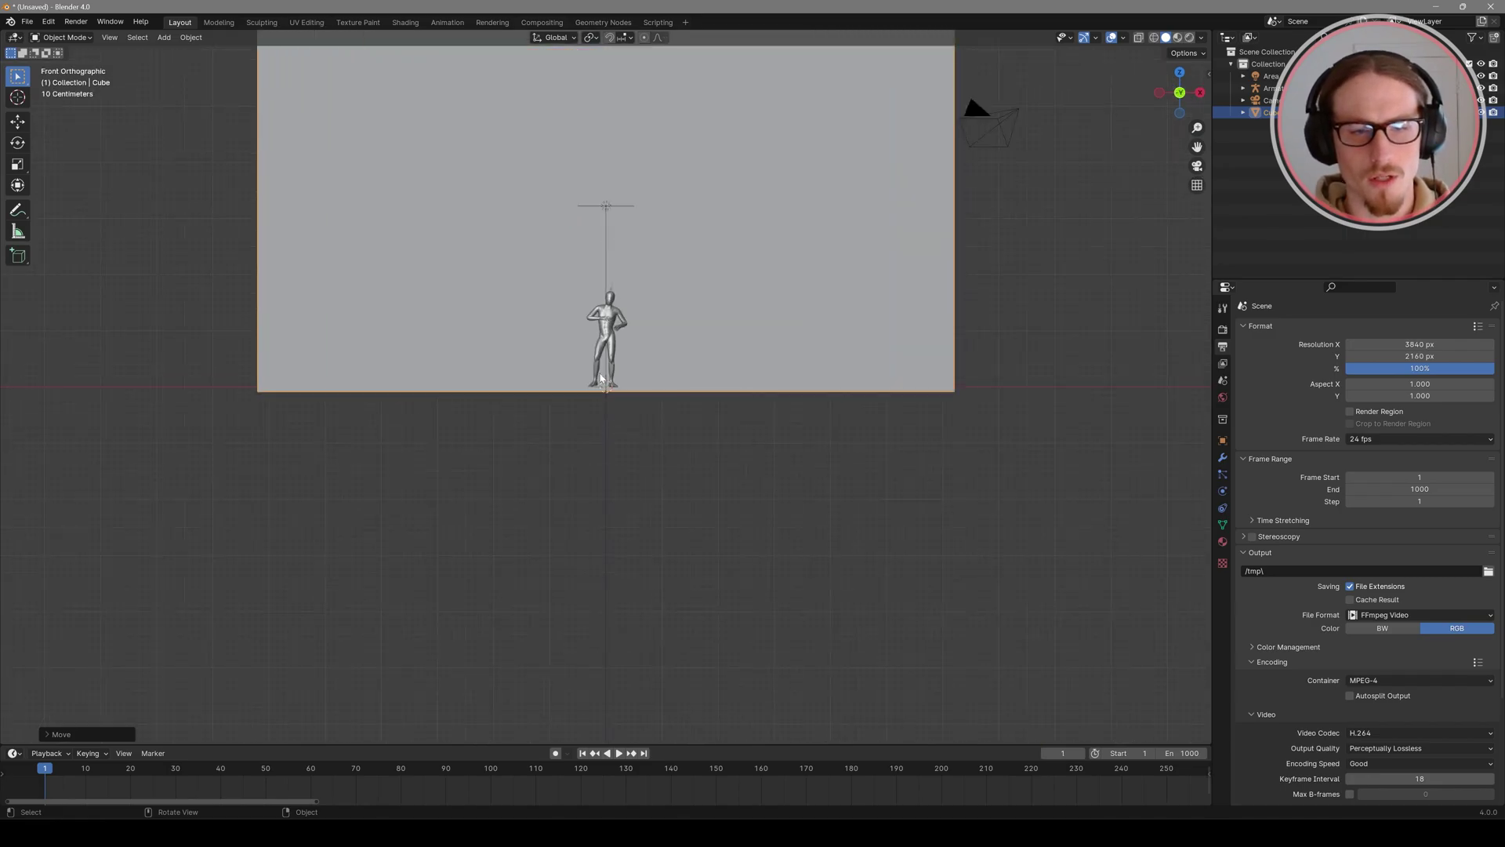
key("g")
key("z")
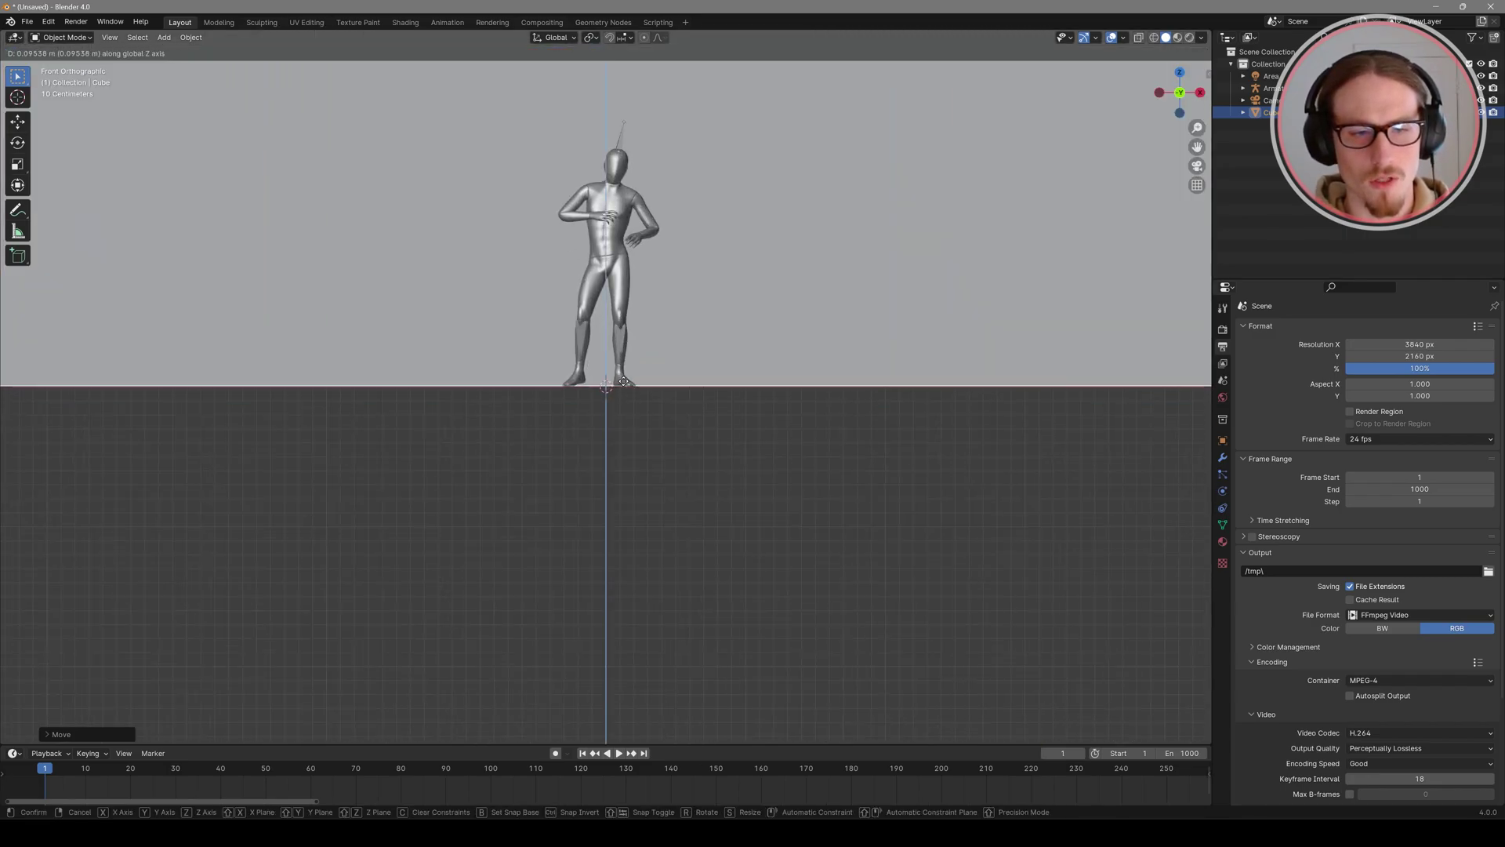
left_click(586, 382)
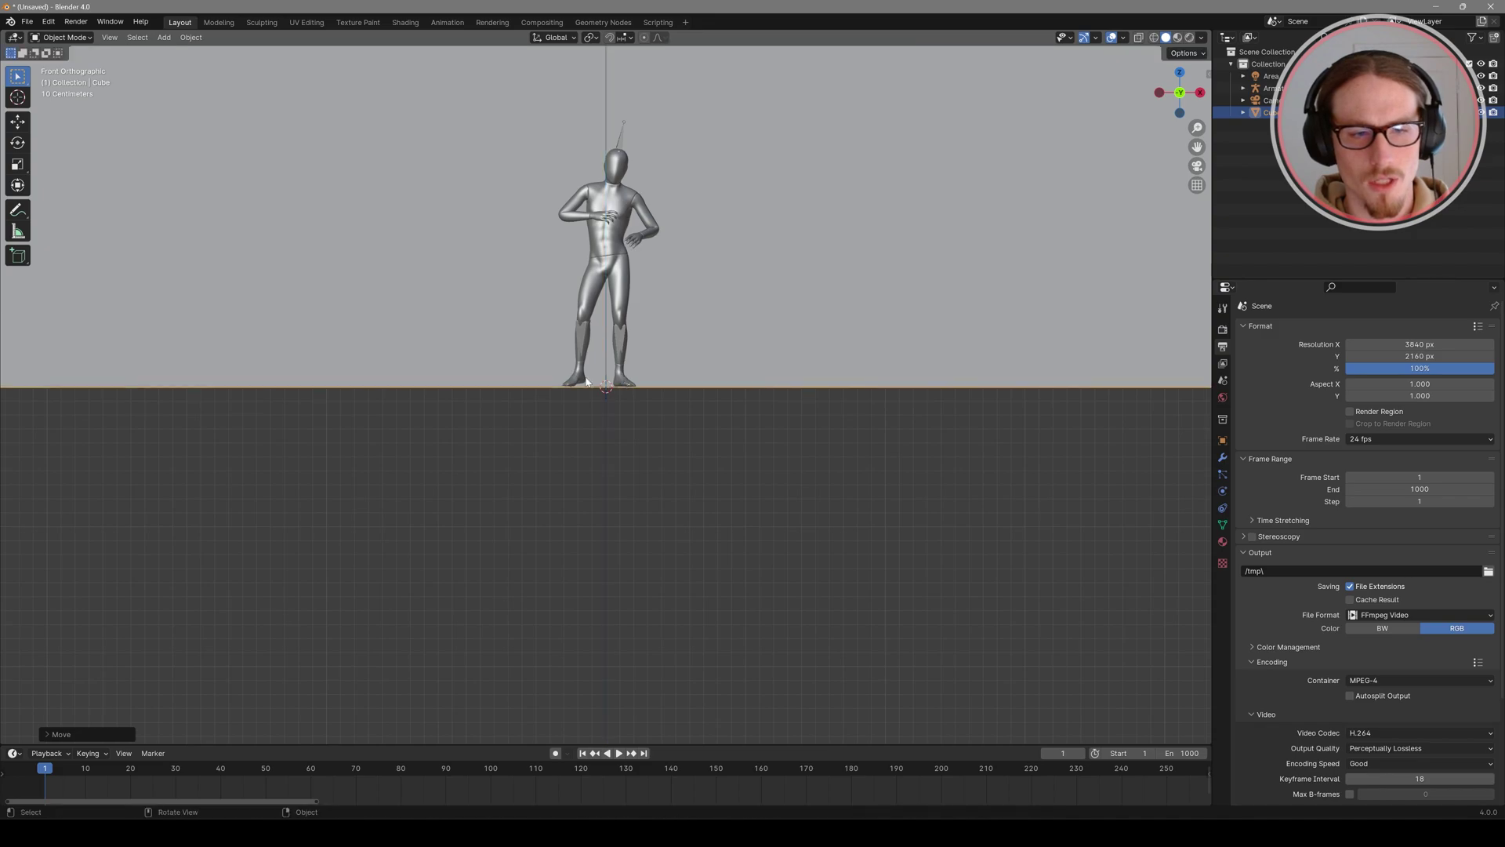
Step: Add a Bevel modifier to the cube with an amount of 0.3 m and 11 segments
middle_click_drag(583, 375, 620, 400)
scroll(646, 415, "down", 8)
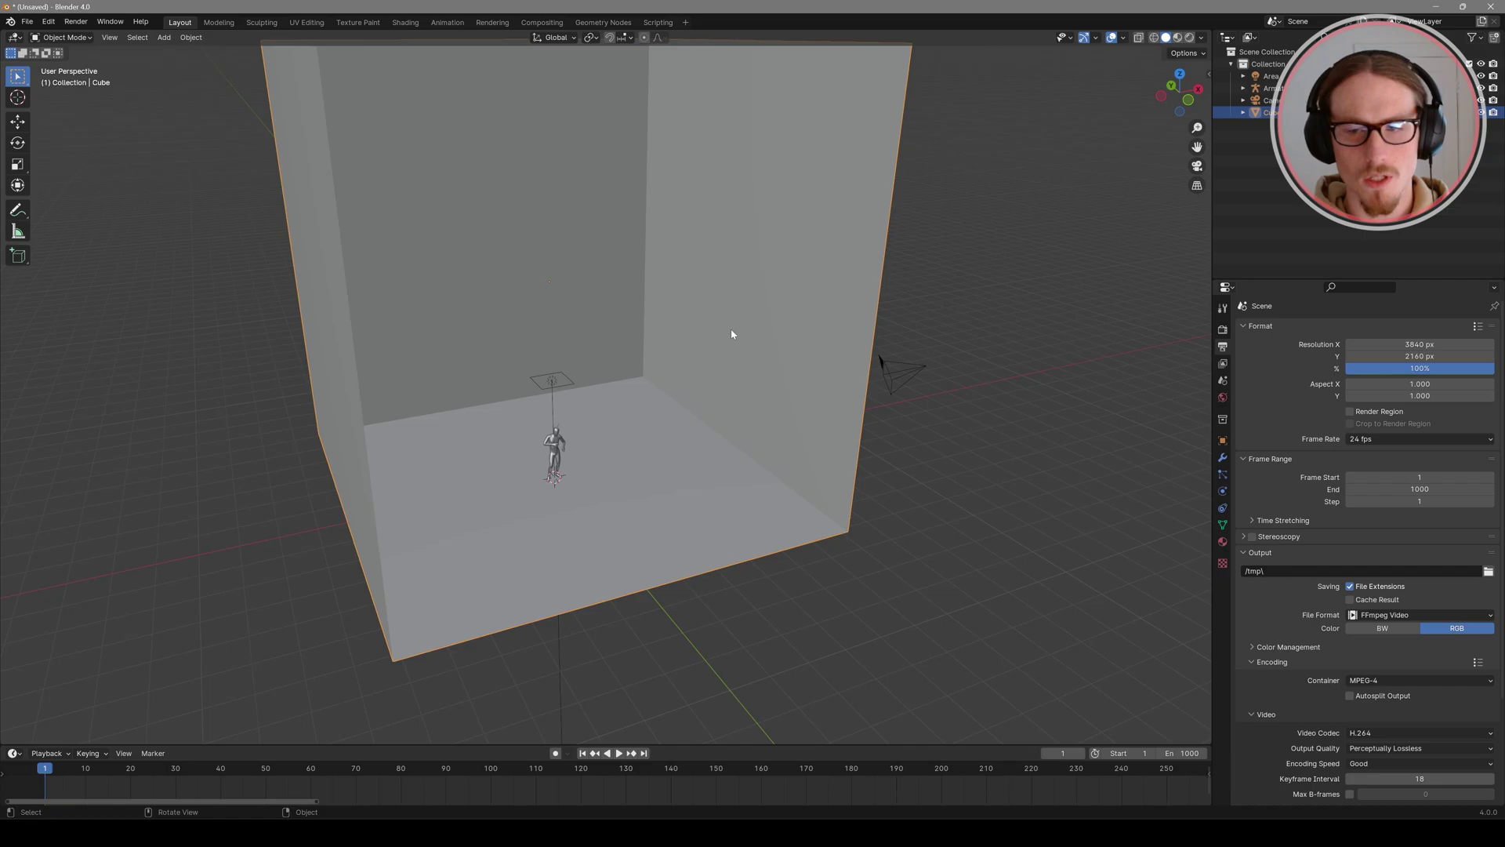
left_click(1223, 459)
left_click(1291, 329)
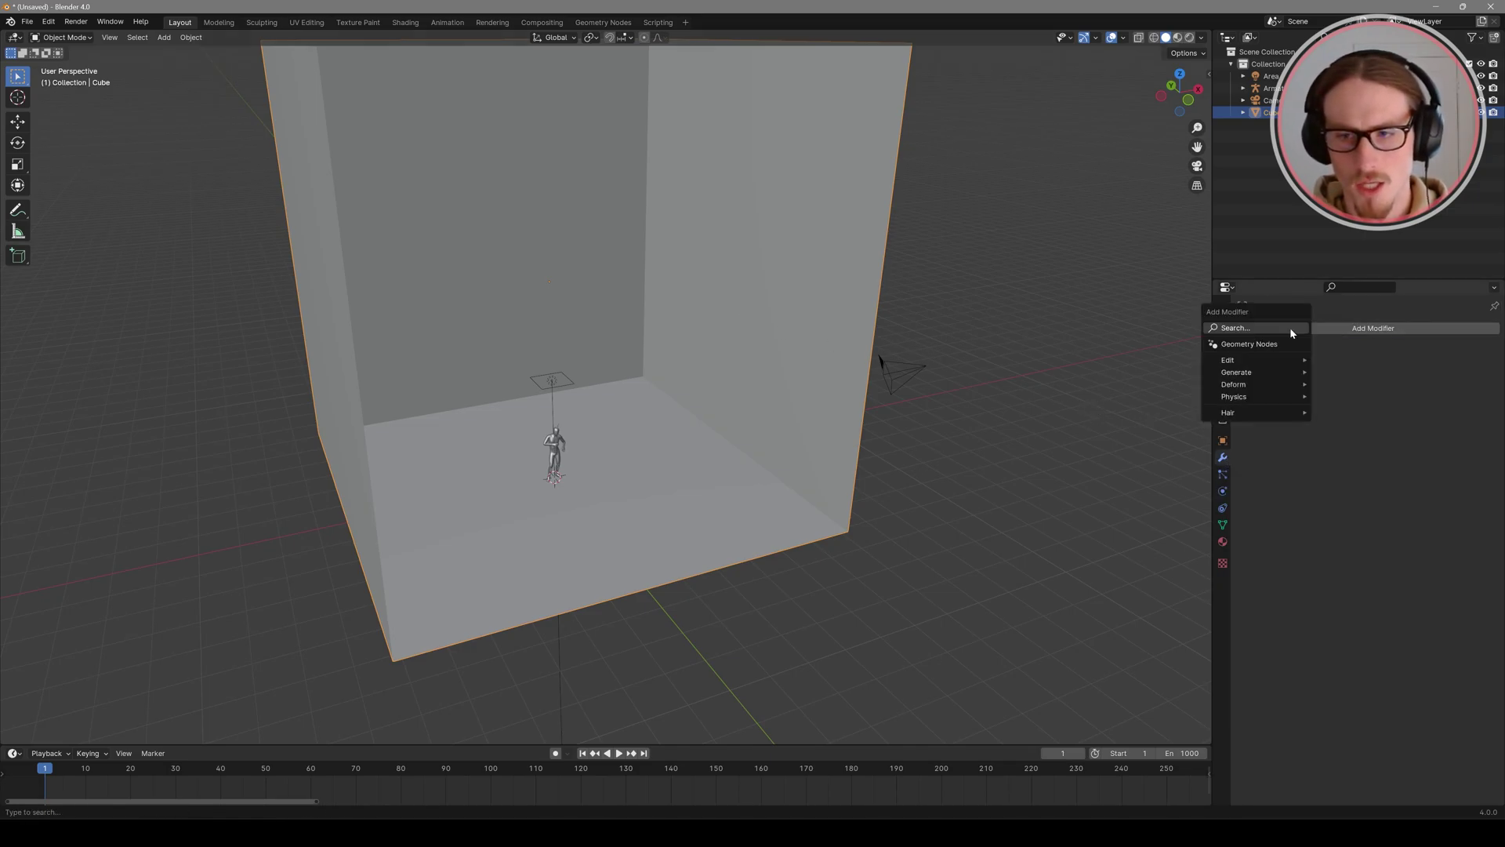
type("be")
key("Return")
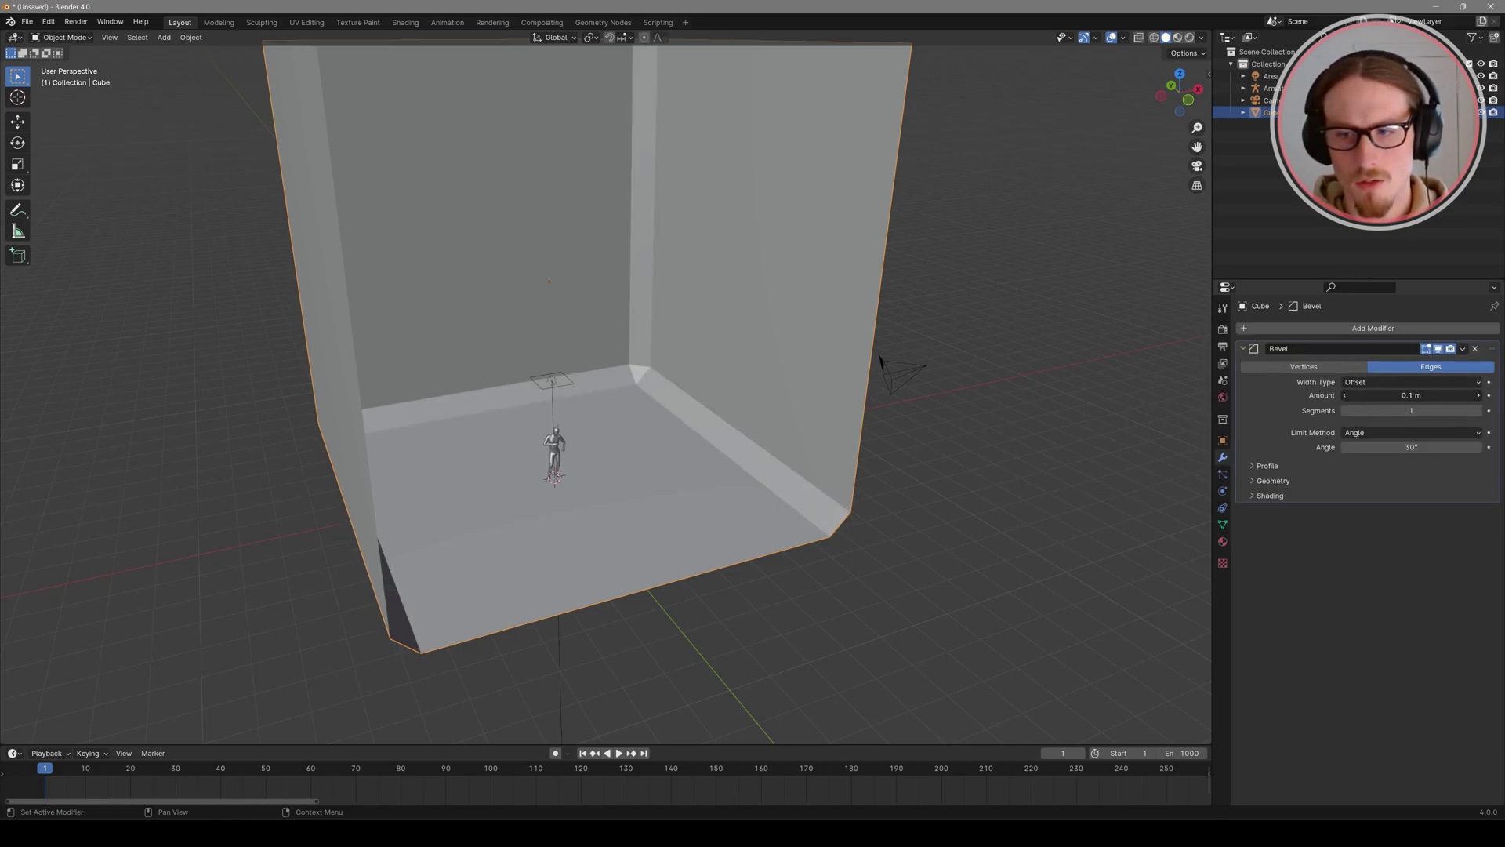
left_click_drag(1386, 395, 1442, 414)
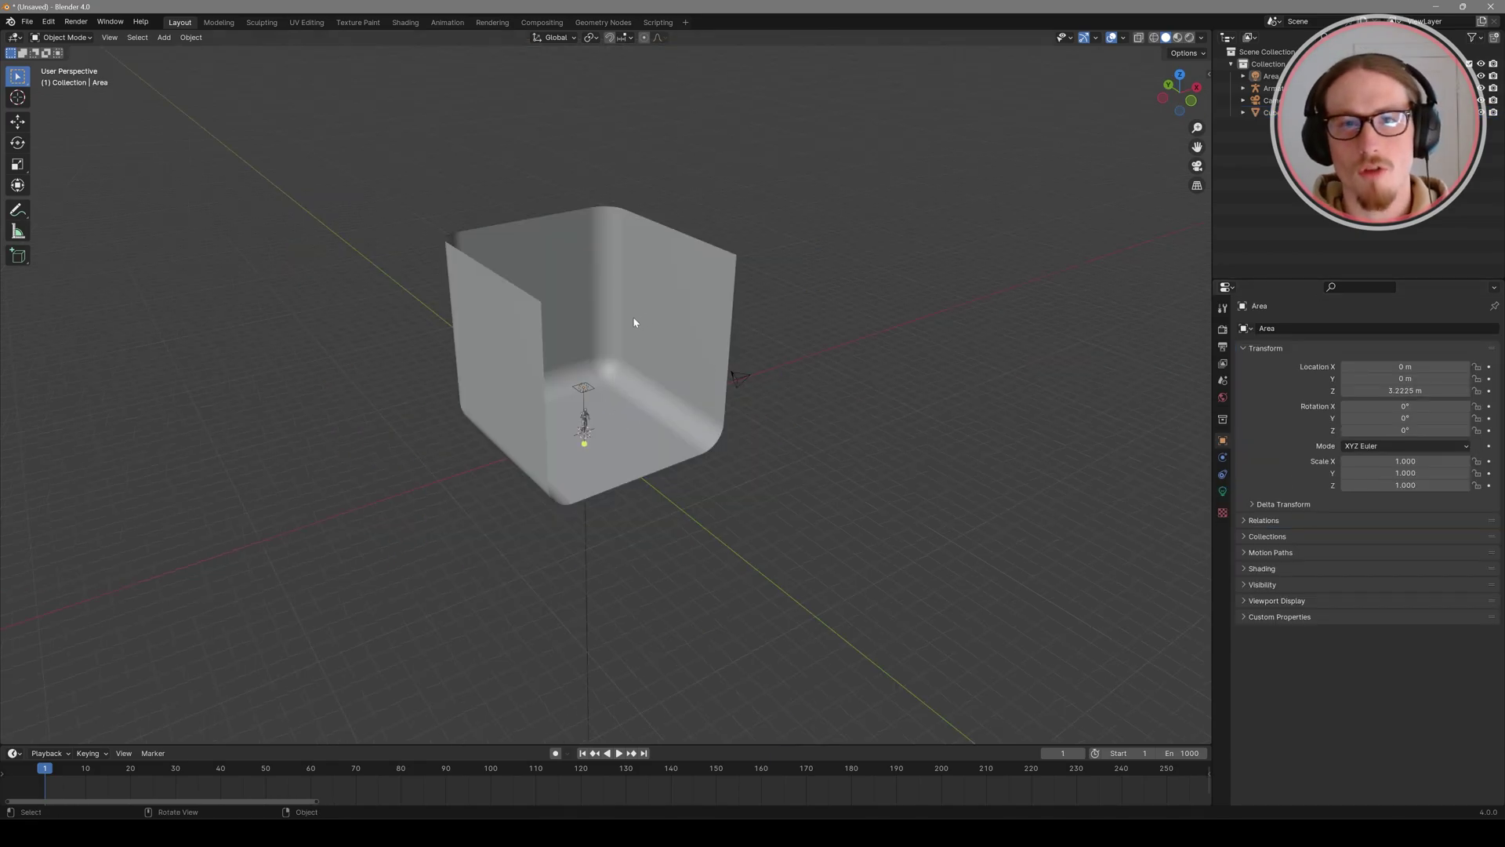
Step: Switch the viewport to material preview and set its lighting environment to studio.exr
scroll(631, 319, "up", 2)
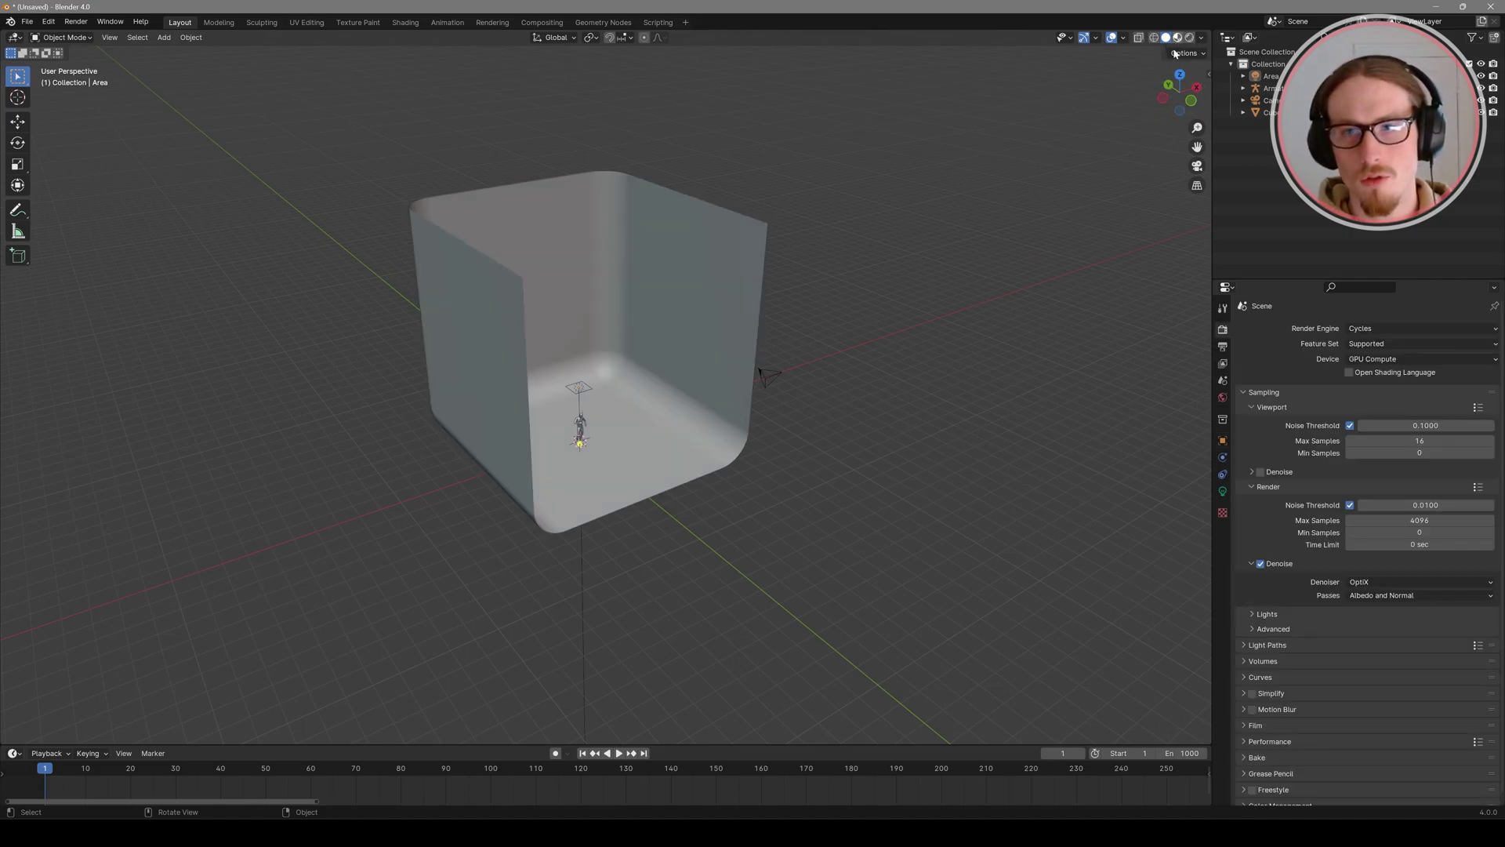
left_click(1204, 39)
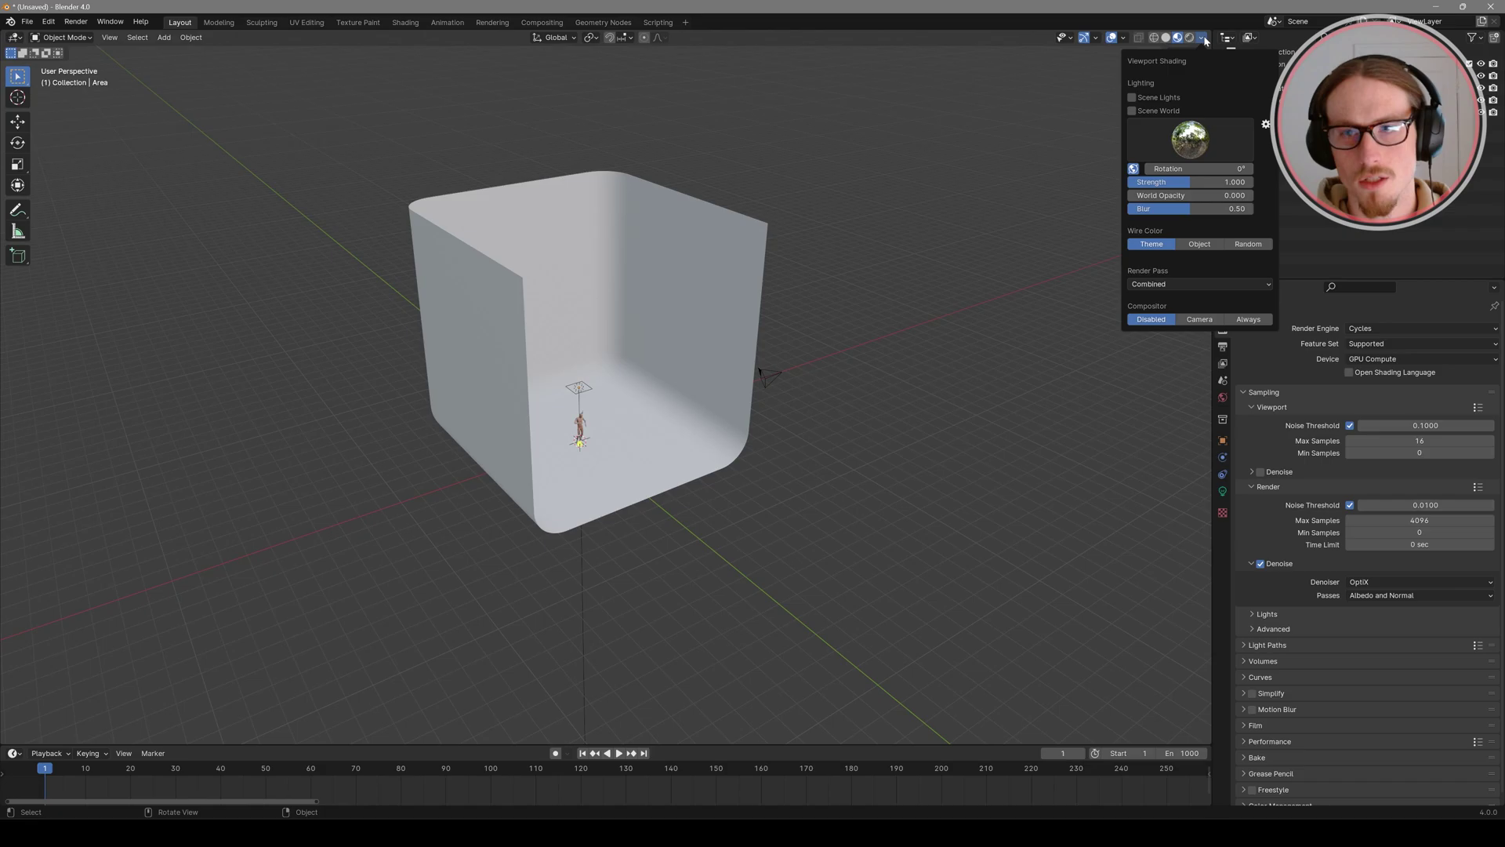
left_click(1192, 141)
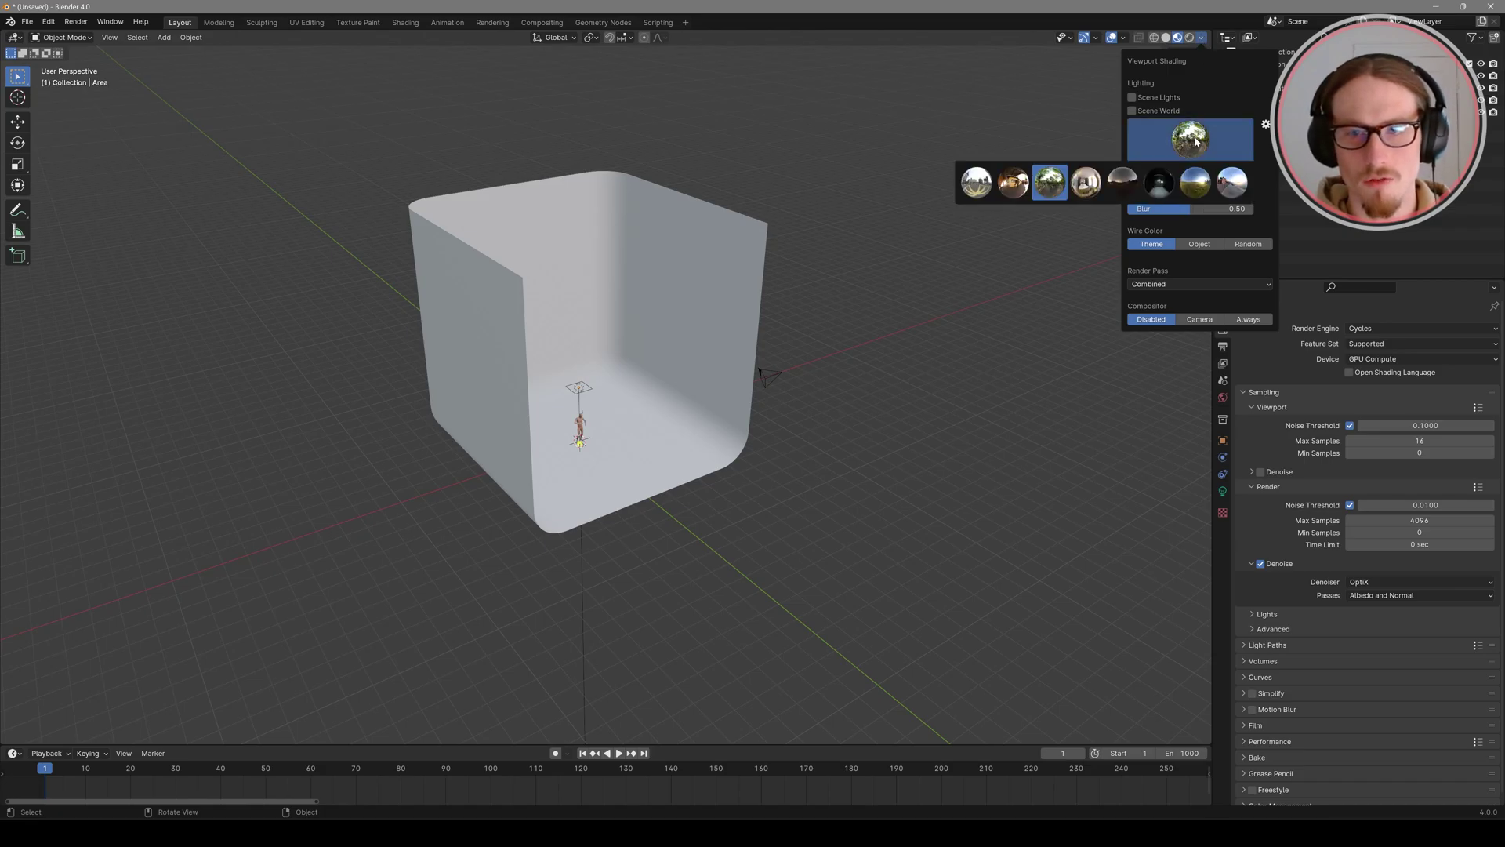
left_click(1159, 182)
Step: Remove the existing body material from the dancing character's mesh and assign a new default material in its place
scroll(577, 418, "up", 3)
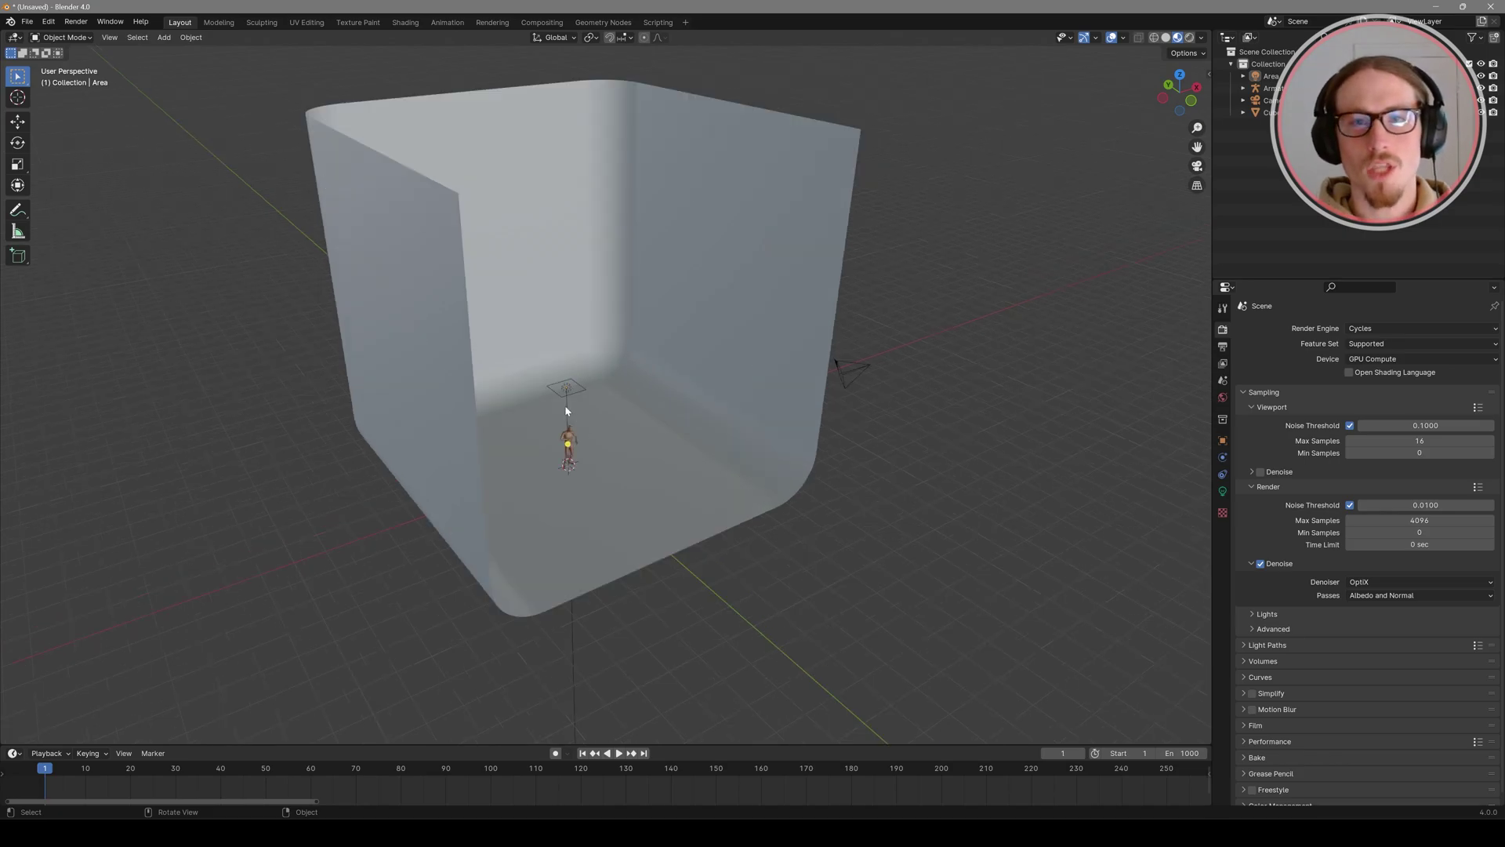
middle_click_drag(559, 436, 524, 412)
scroll(540, 454, "up", 5)
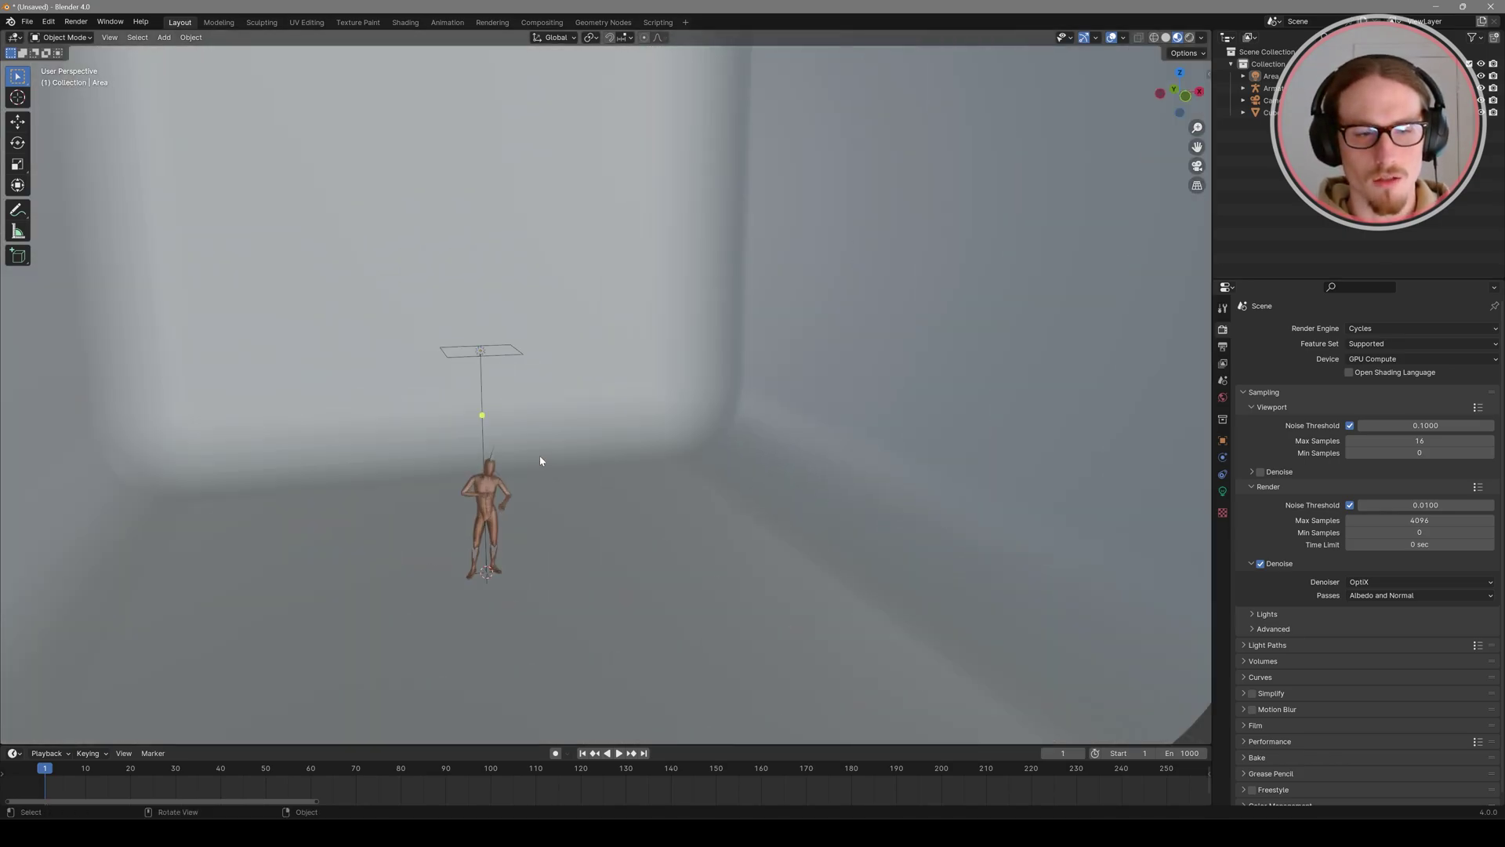
middle_click_drag(533, 473, 570, 387)
scroll(548, 518, "up", 3)
left_click(566, 395)
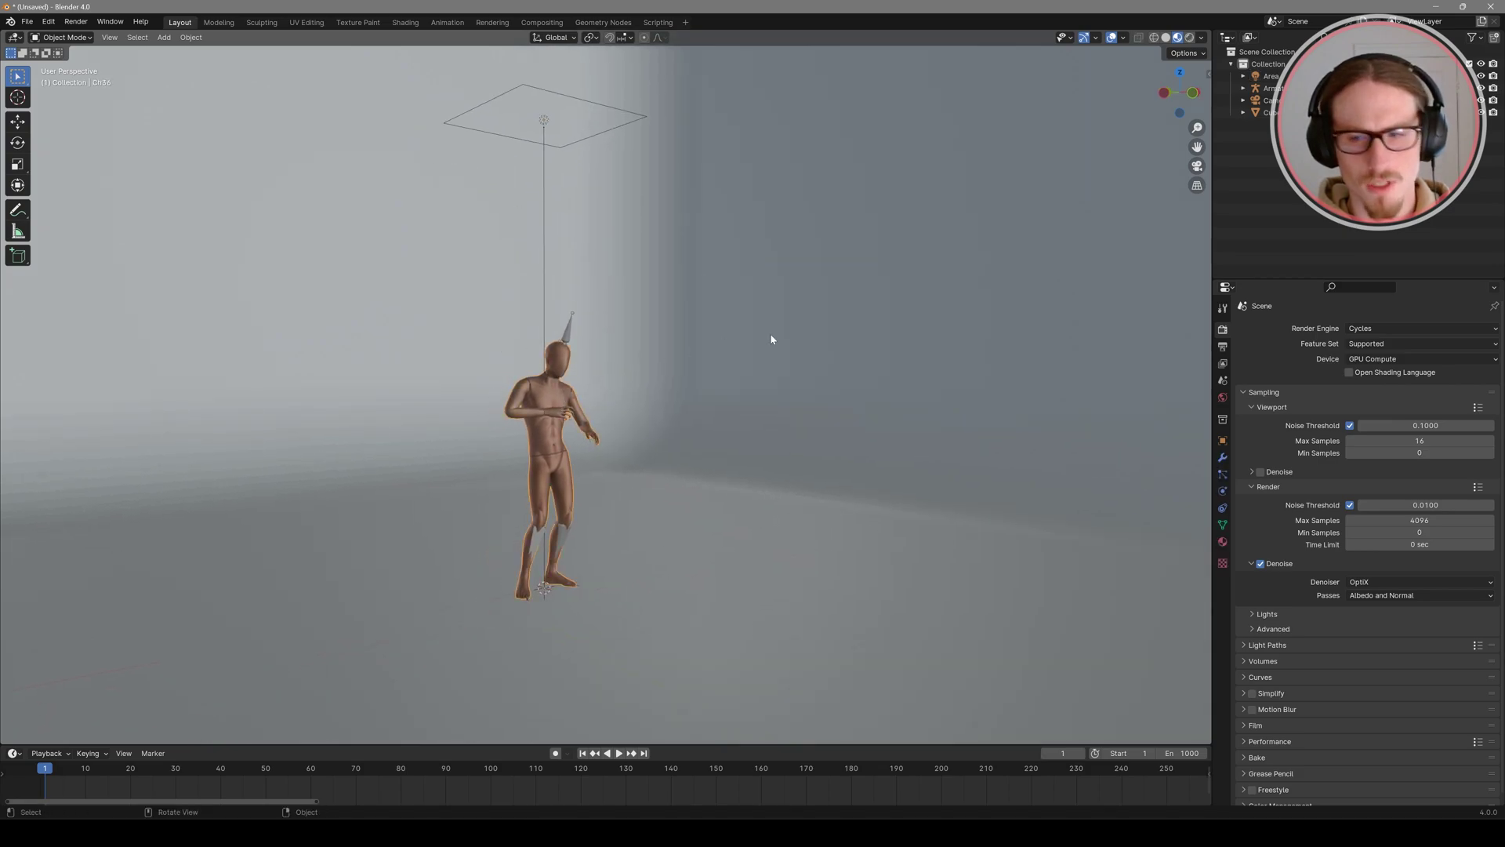
left_click(1223, 543)
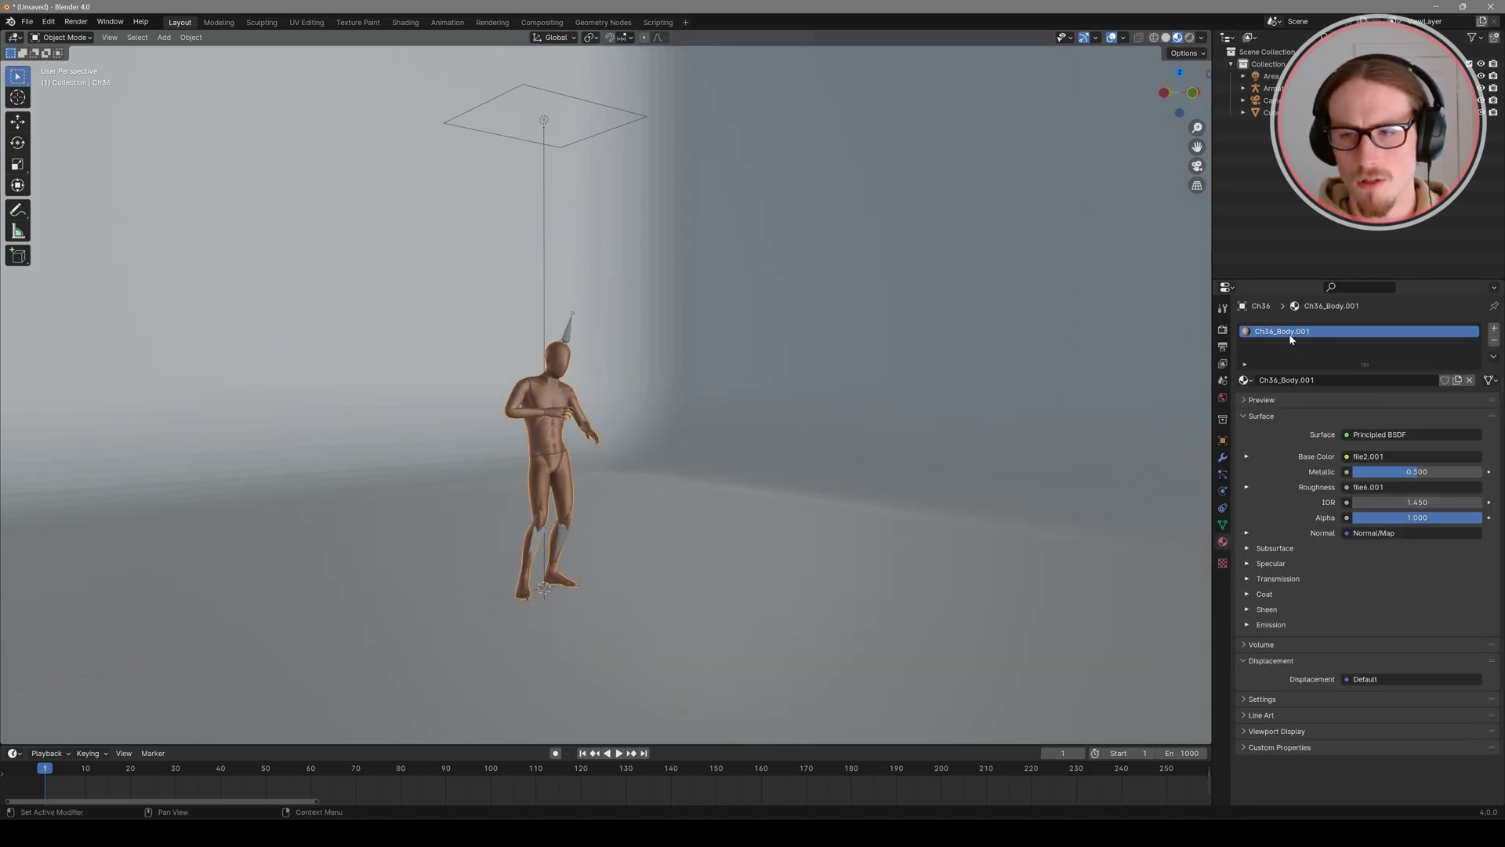
left_click(1494, 341)
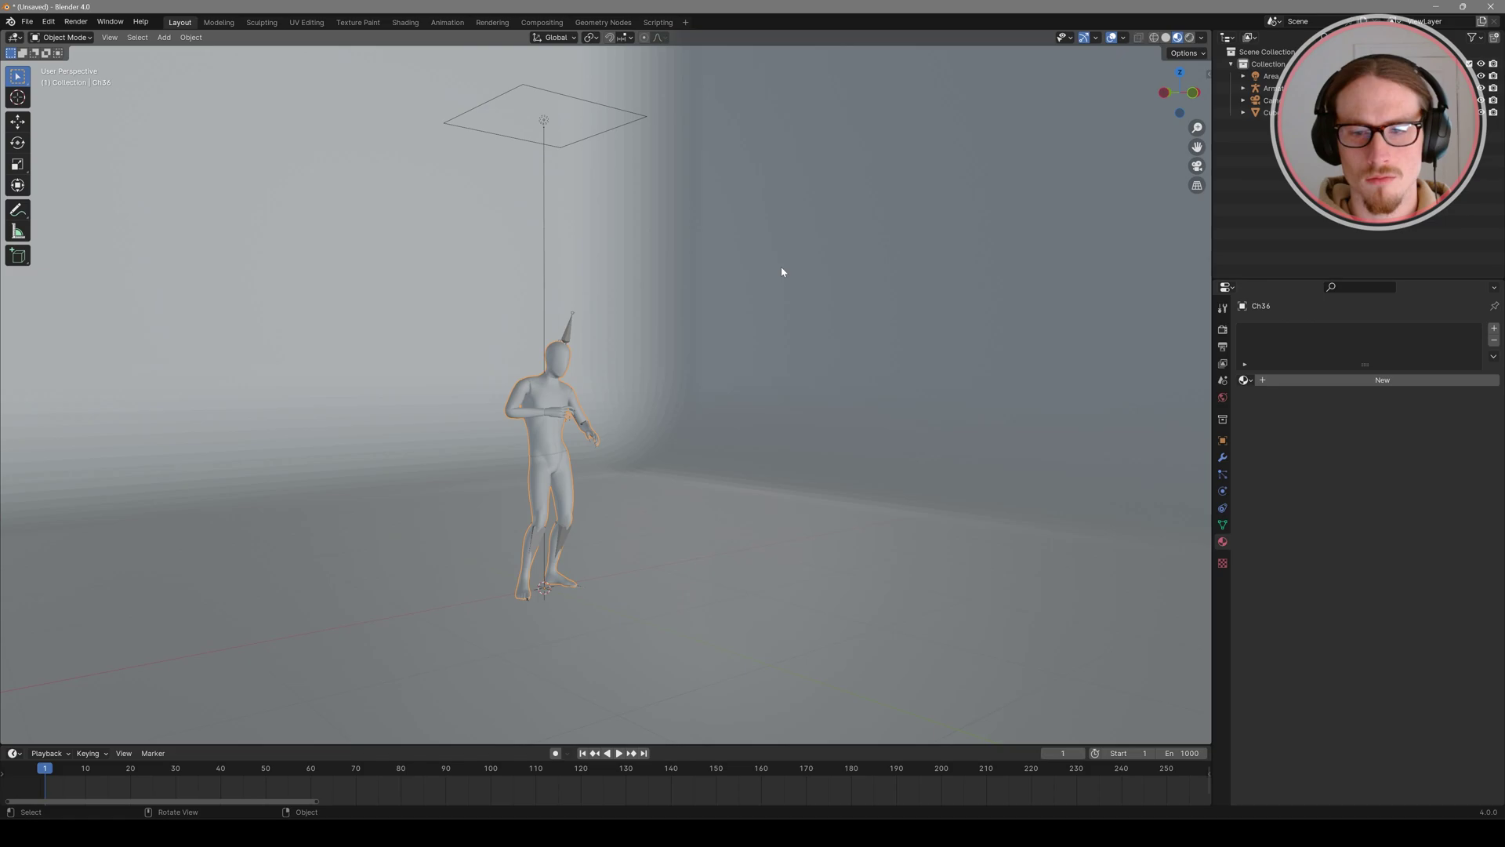
left_click(1324, 378)
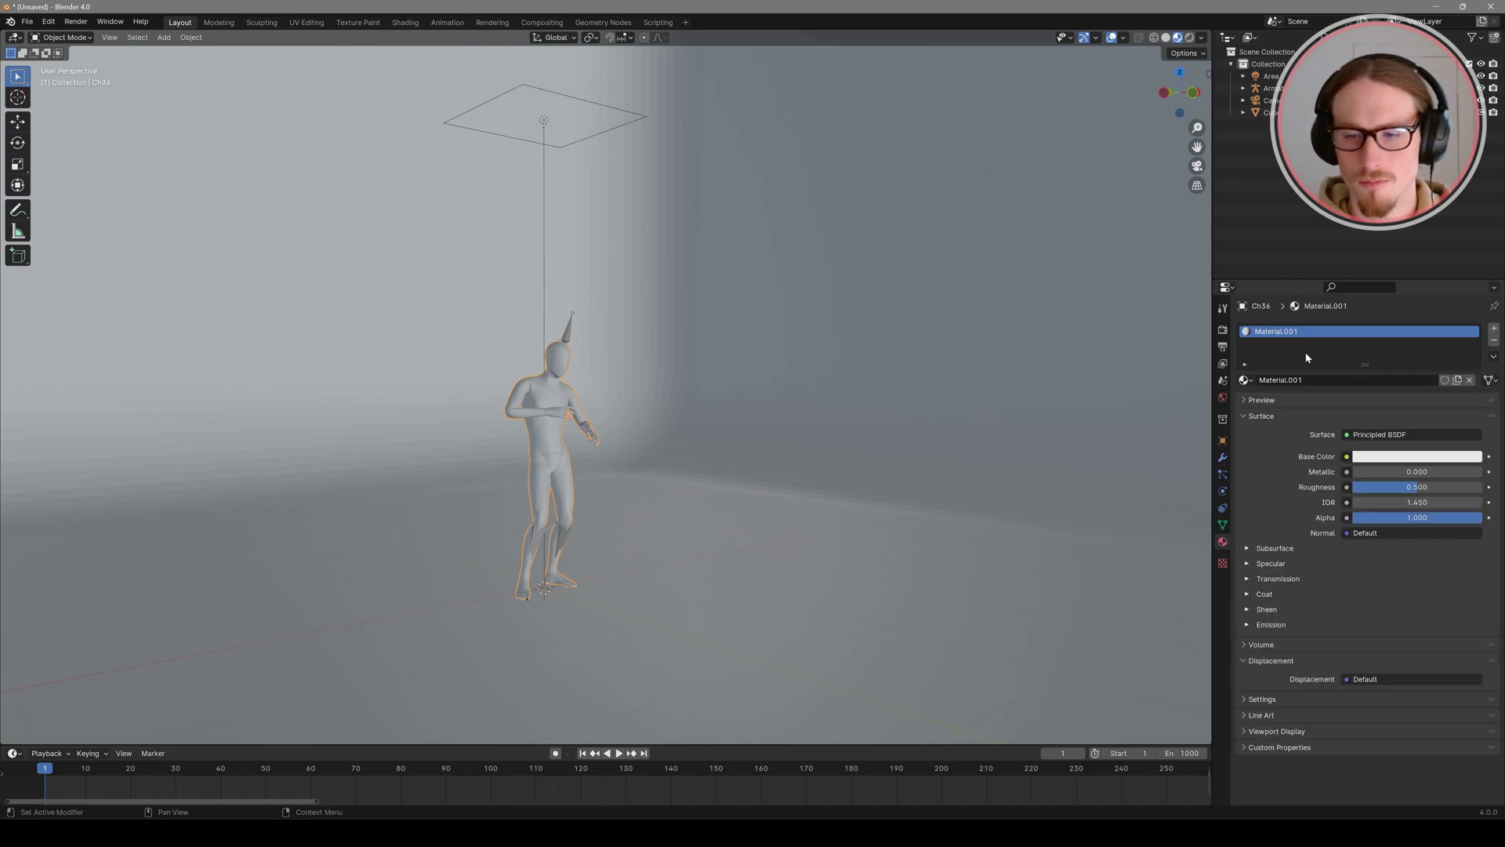
Step: Make the open cube's material glossy black with roughness 0 and a base colour value of about 0.048
left_click(898, 434)
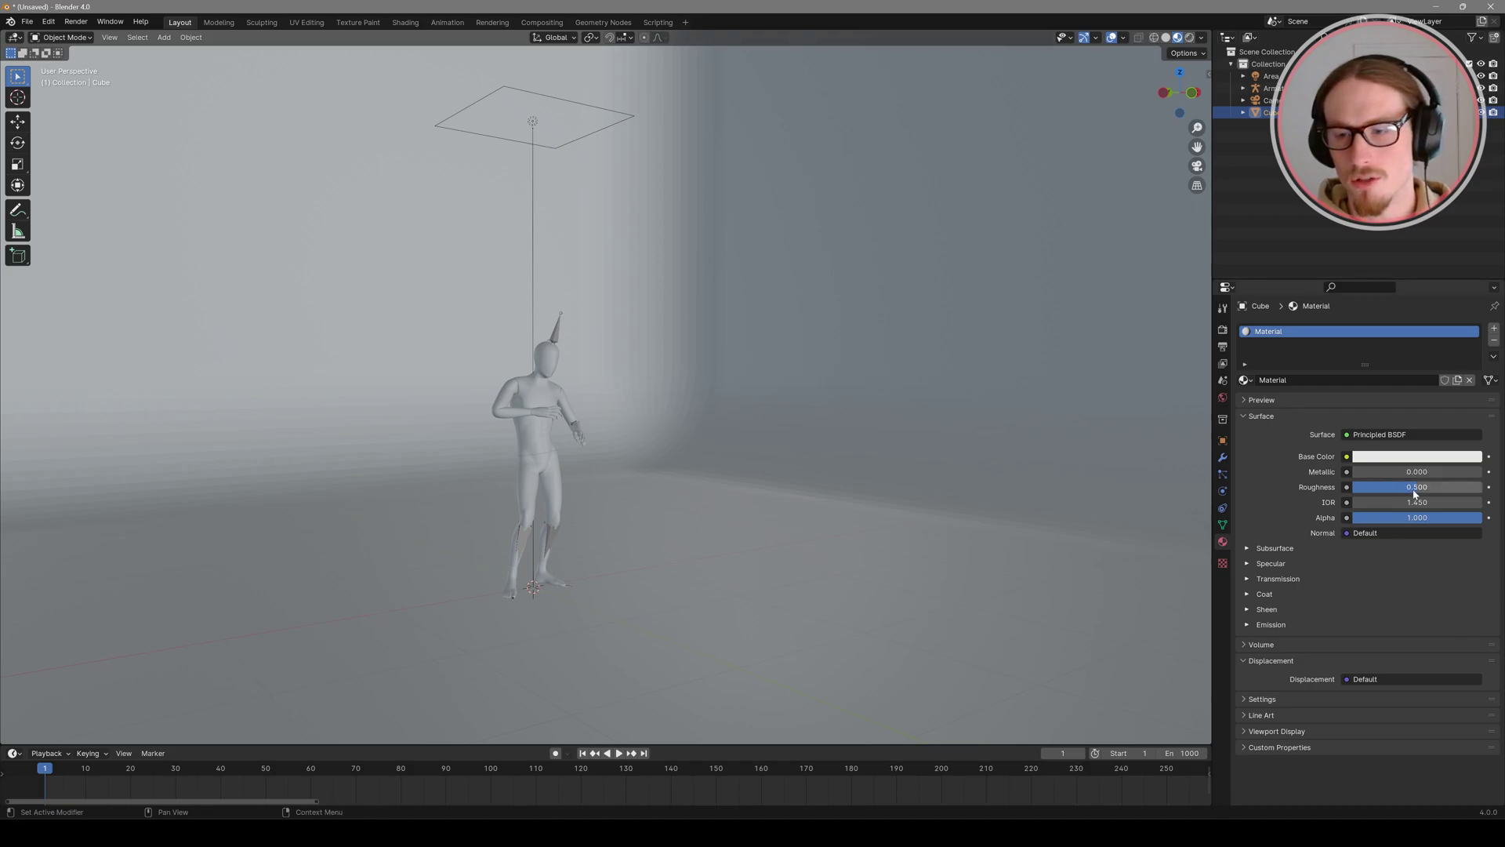
left_click_drag(1415, 492, 1355, 489)
left_click(1382, 457)
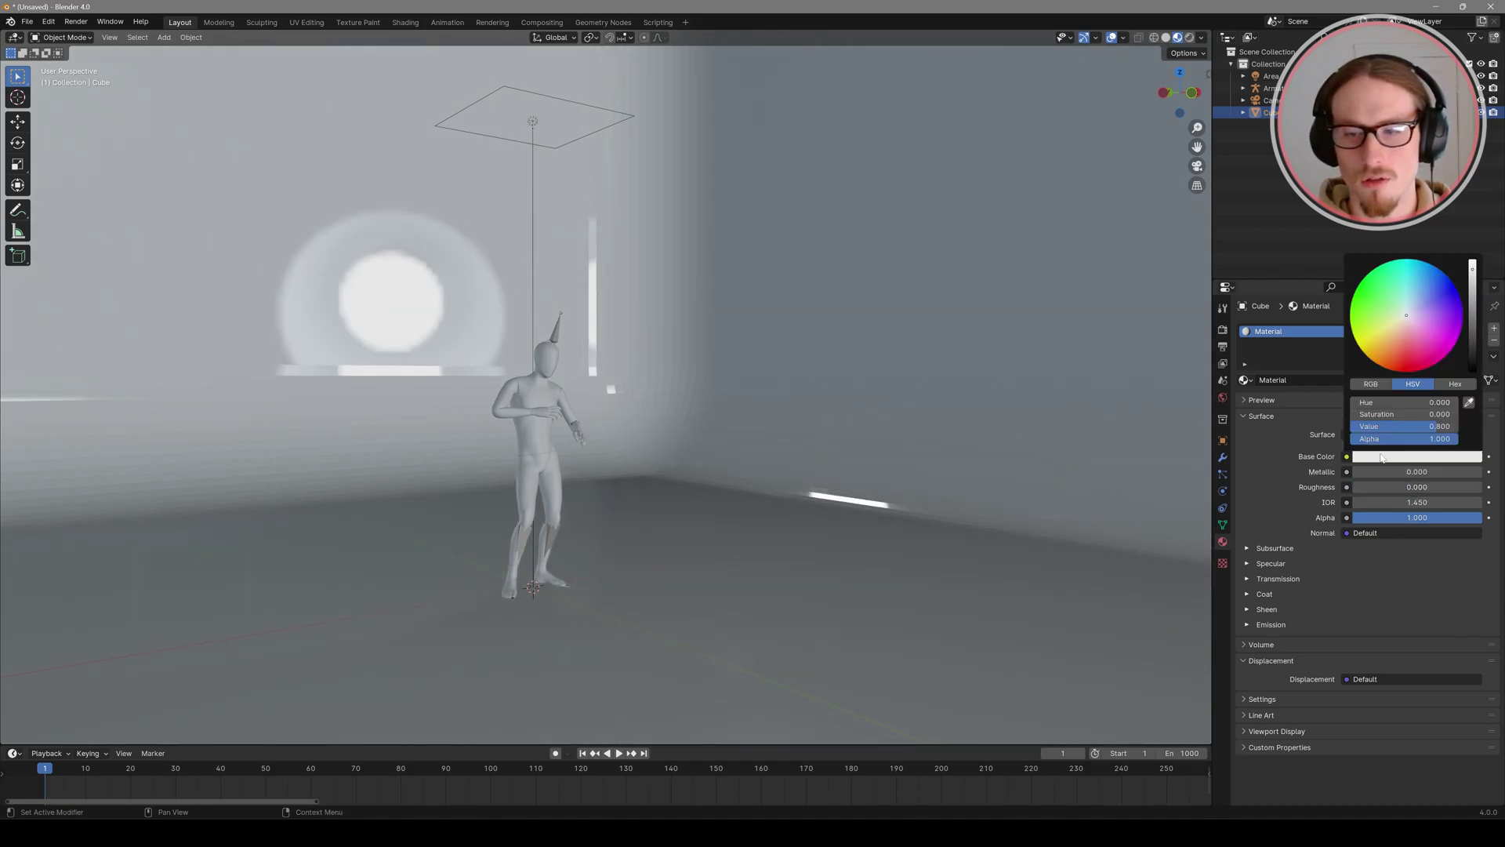
left_click_drag(1472, 276, 1472, 373)
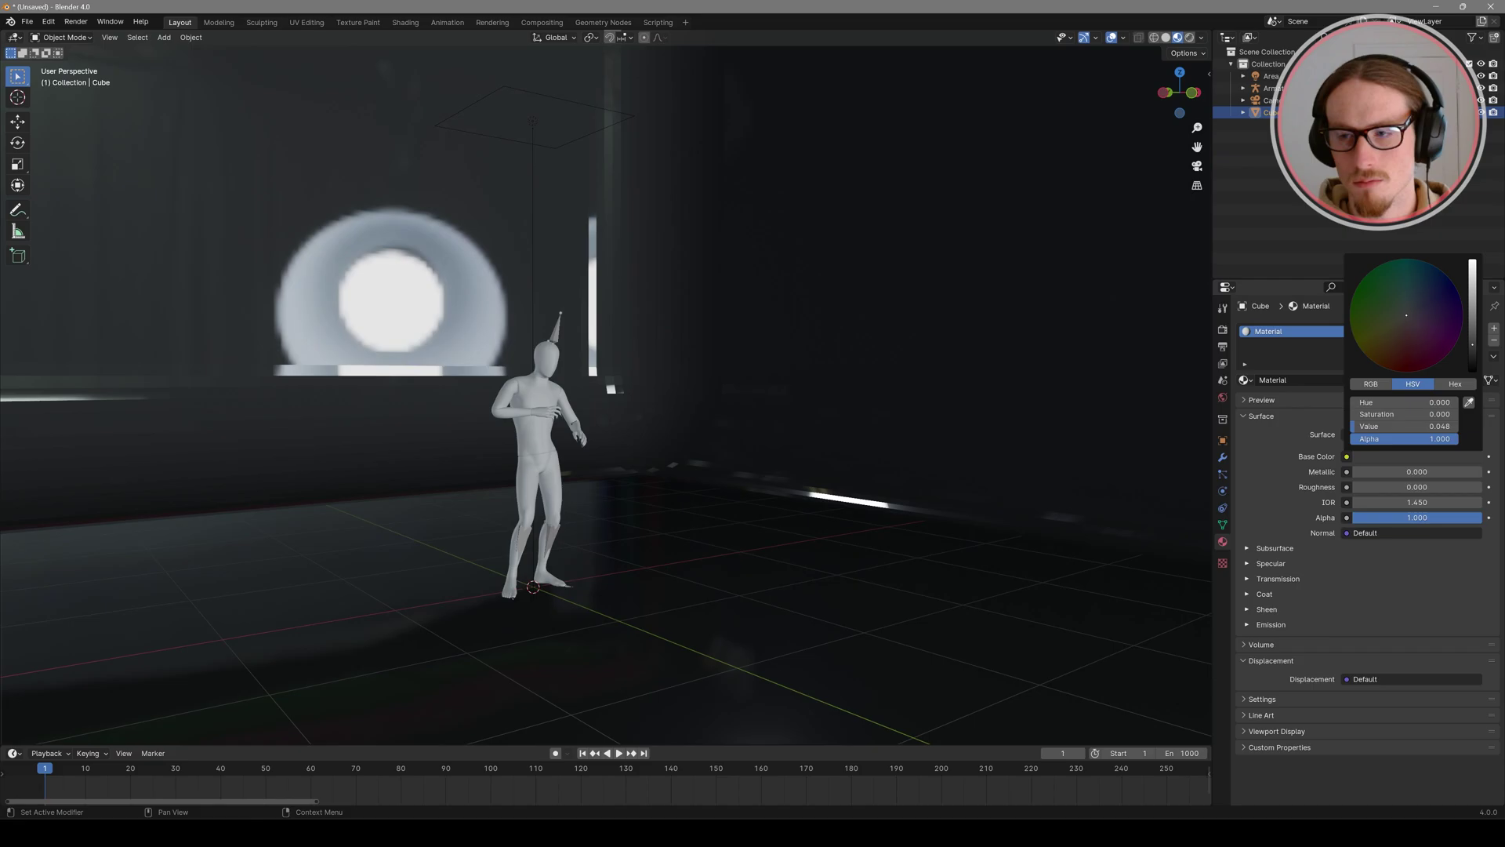
Step: Apply Shade Smooth to the open cube so its bevelled corners shade evenly
middle_click_drag(765, 436, 773, 420)
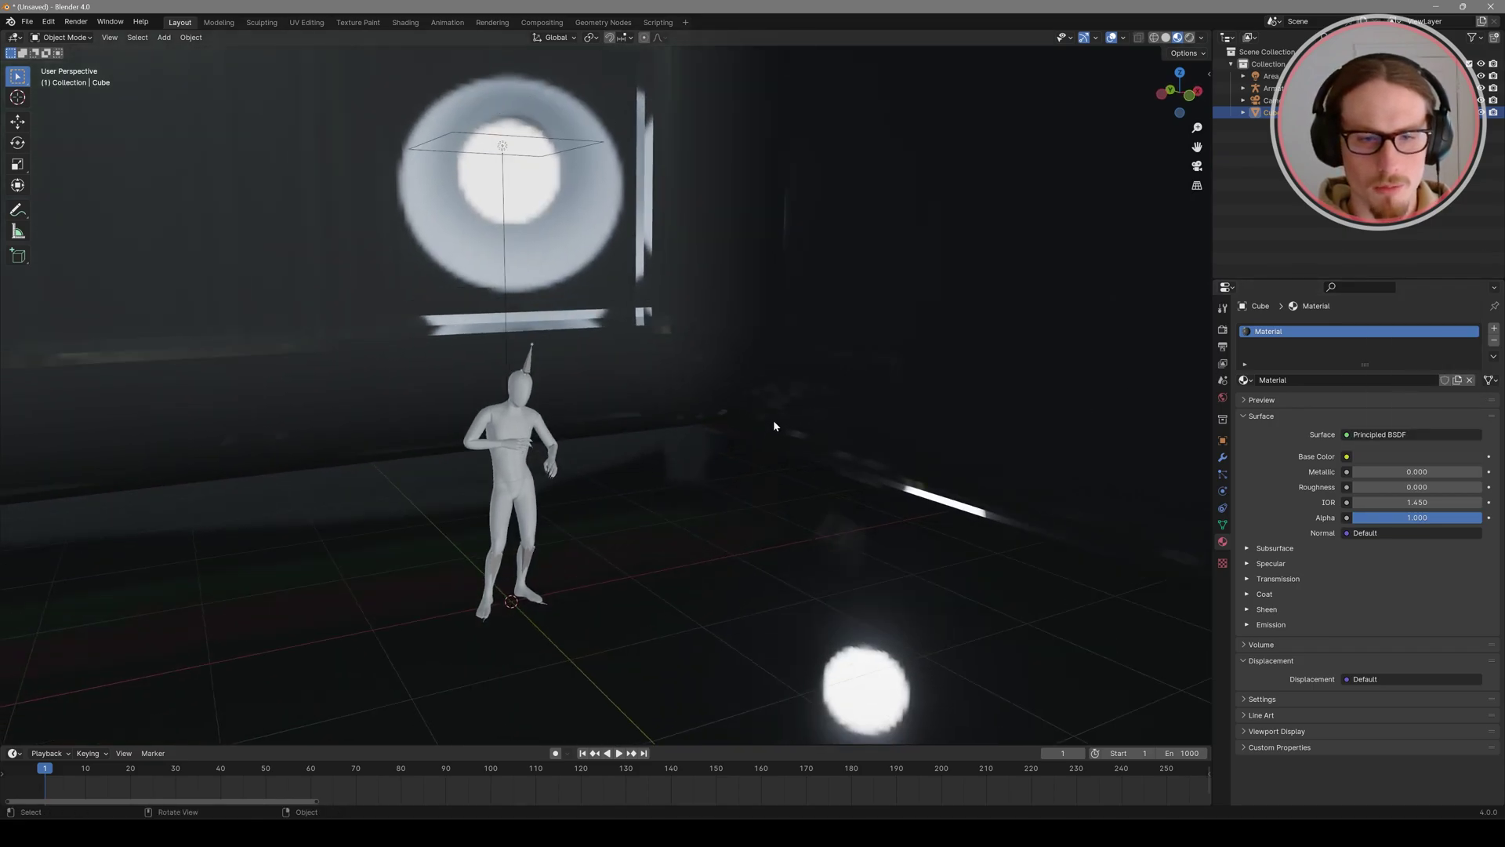
right_click(773, 421)
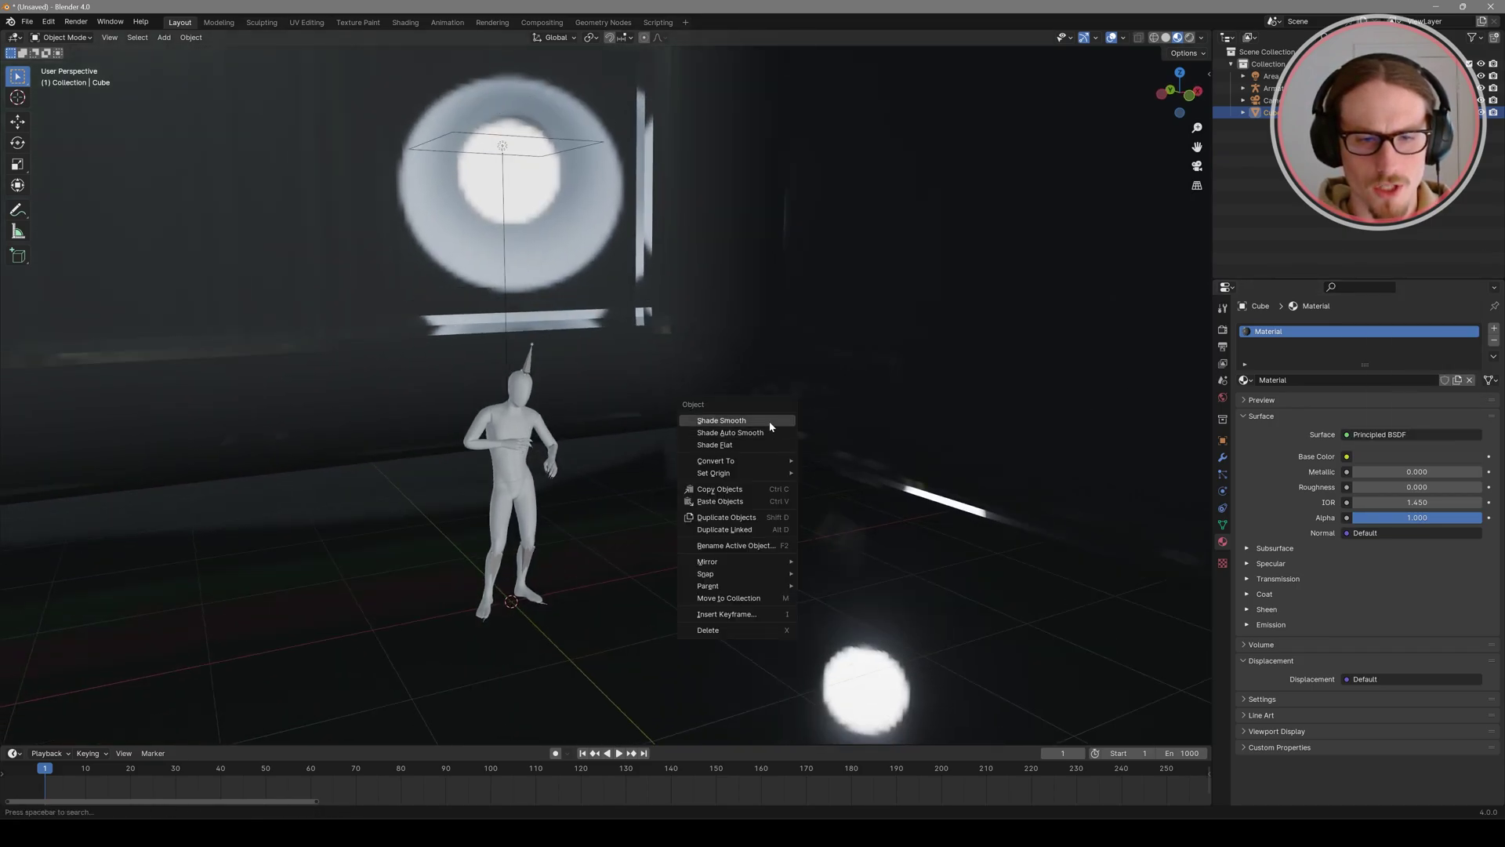
left_click(770, 422)
middle_click_drag(851, 454, 795, 463)
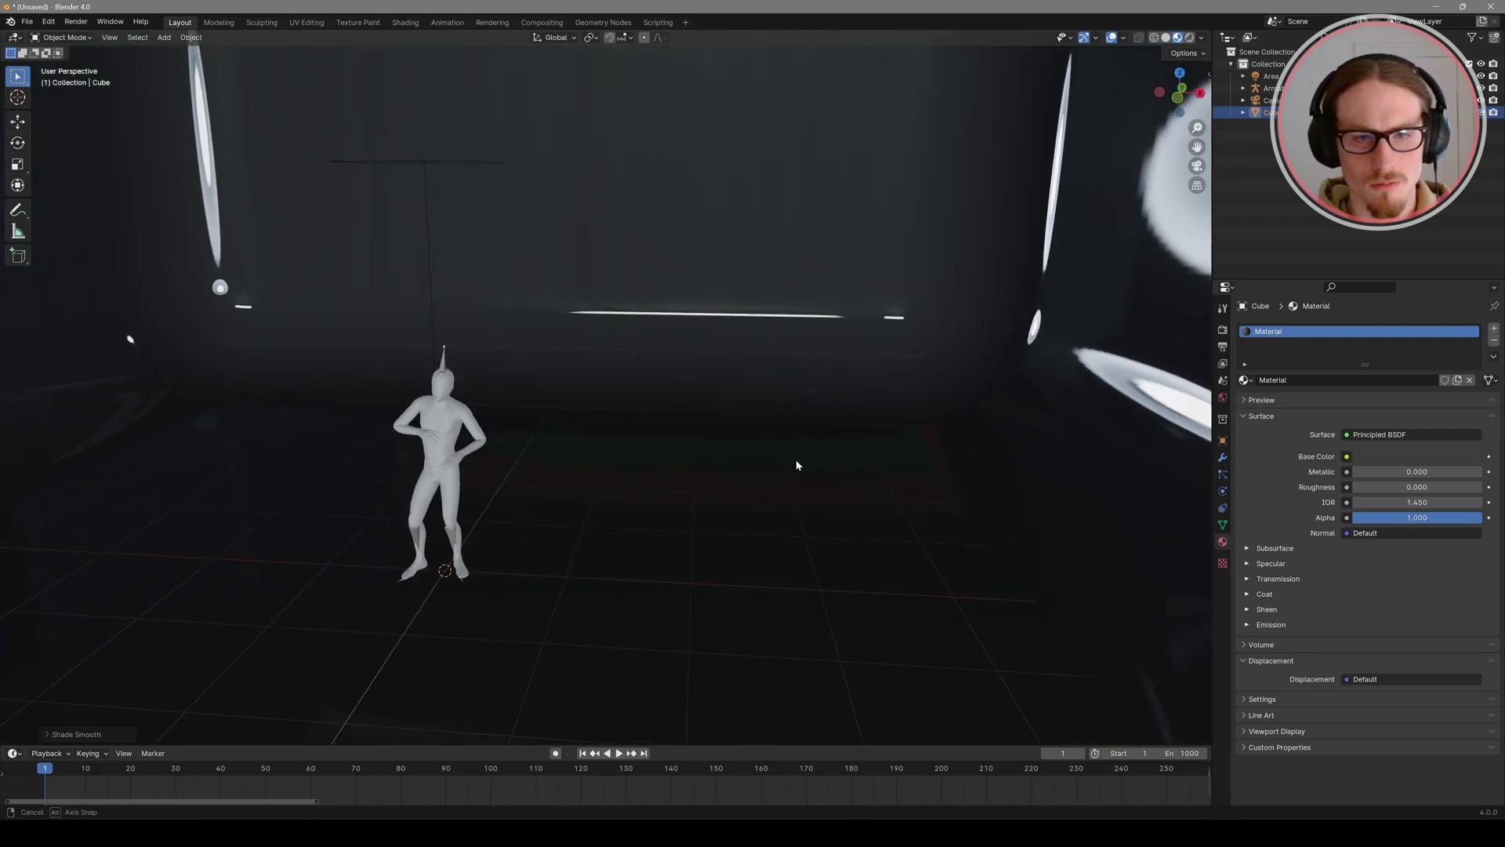
scroll(705, 431, "down", 5)
middle_click_drag(600, 392, 643, 383)
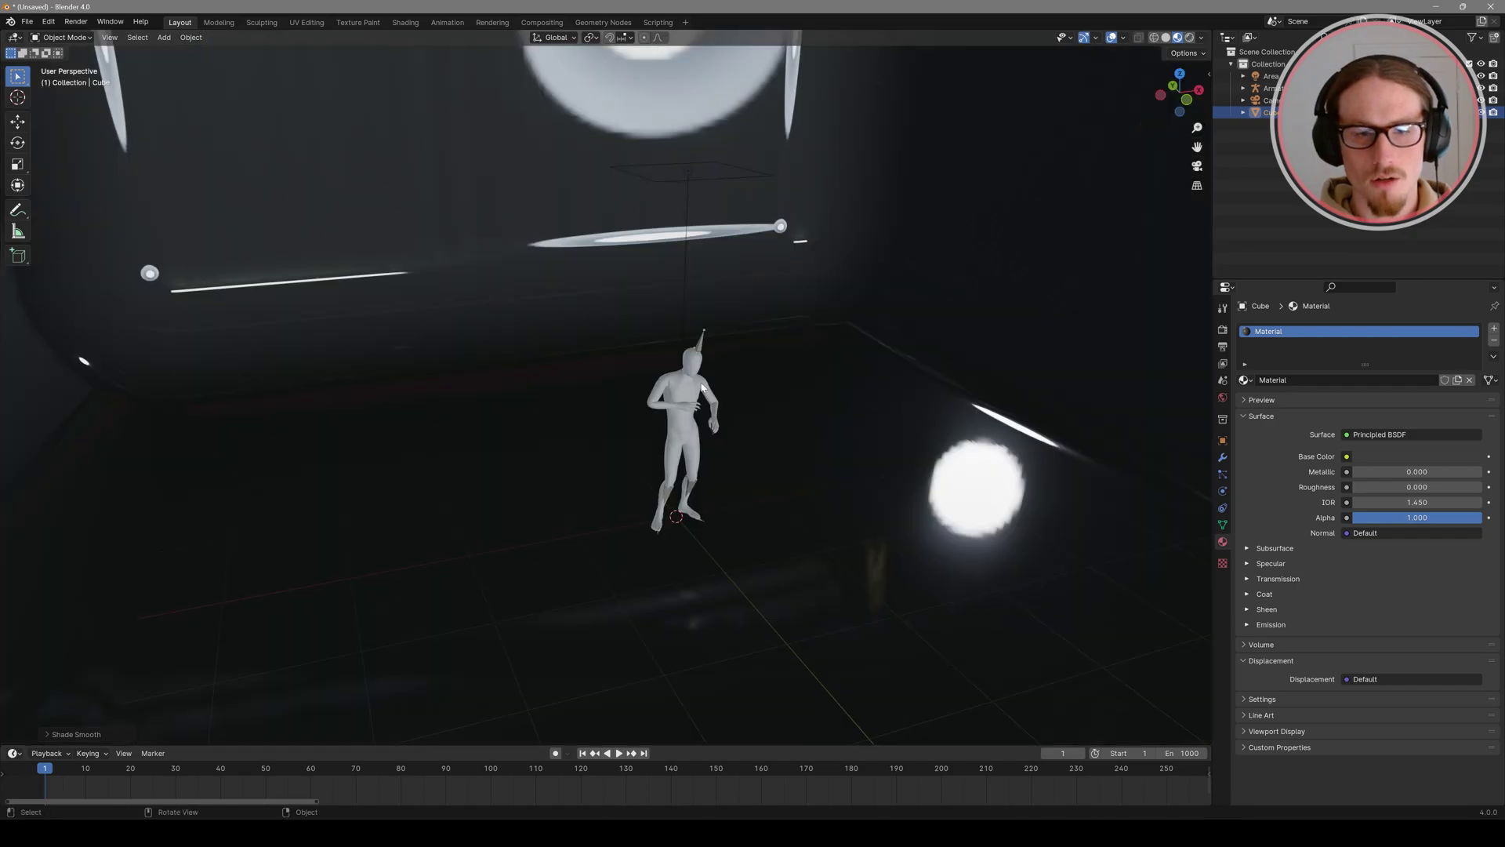
Step: Add a Decimate modifier to the dancing character's mesh
left_click(687, 450)
scroll(699, 474, "up", 4)
middle_click_drag(700, 473, 642, 322)
scroll(619, 343, "up", 3)
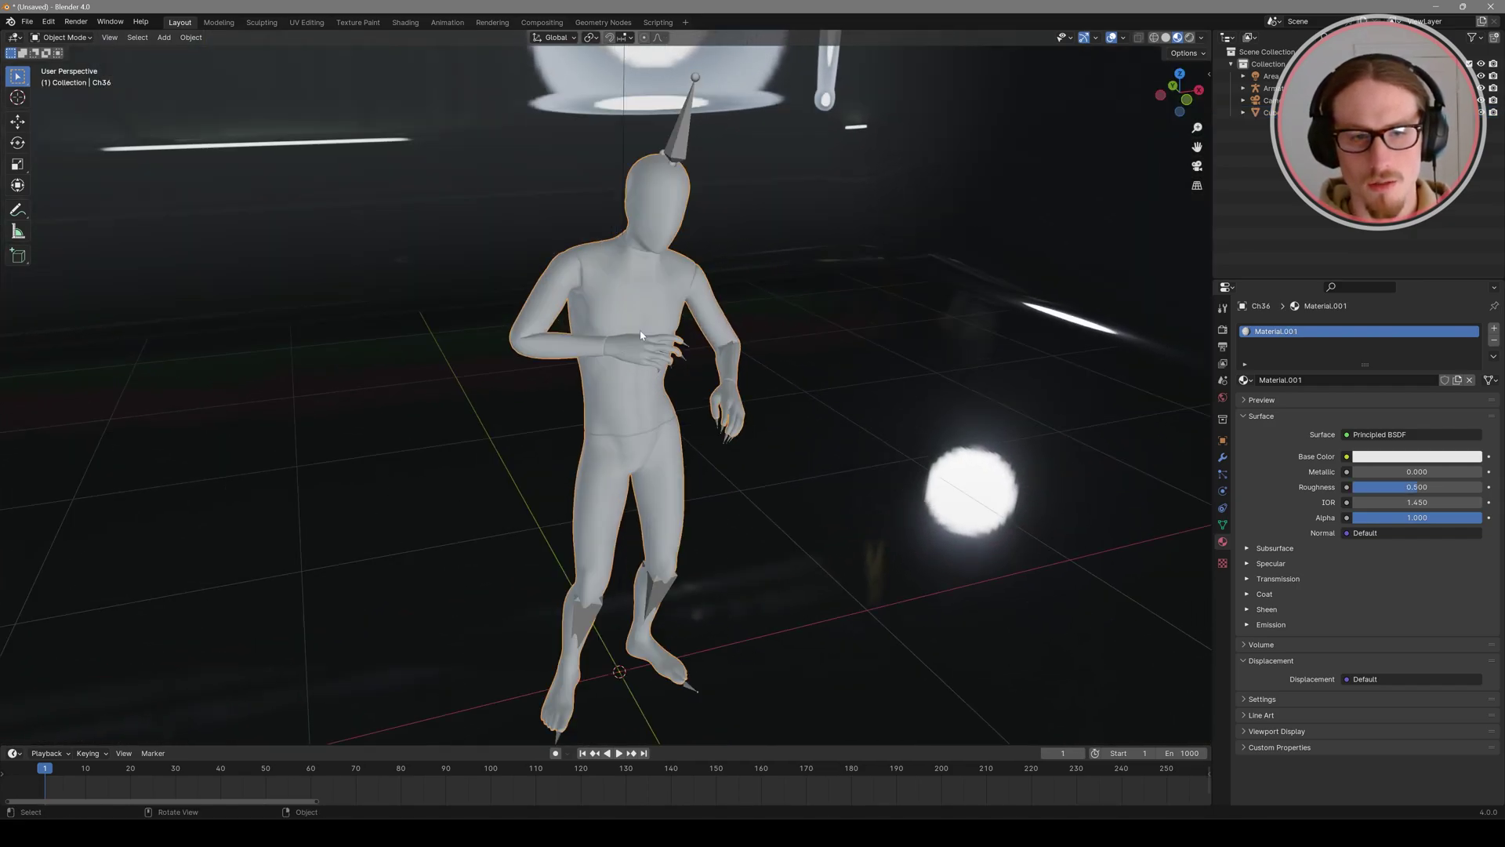
left_click(1223, 460)
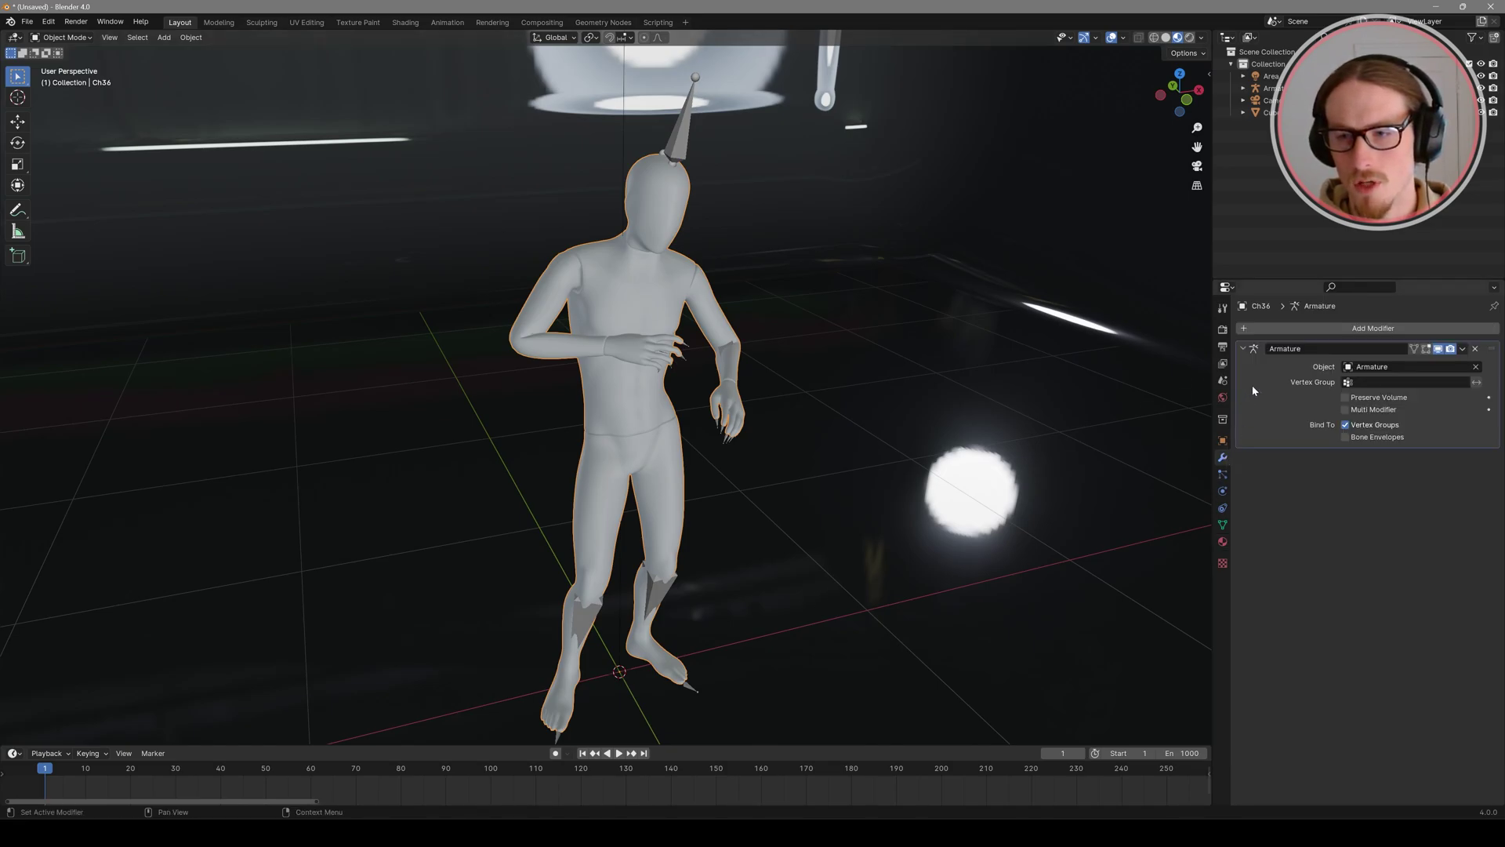
left_click(1301, 328)
type("dec")
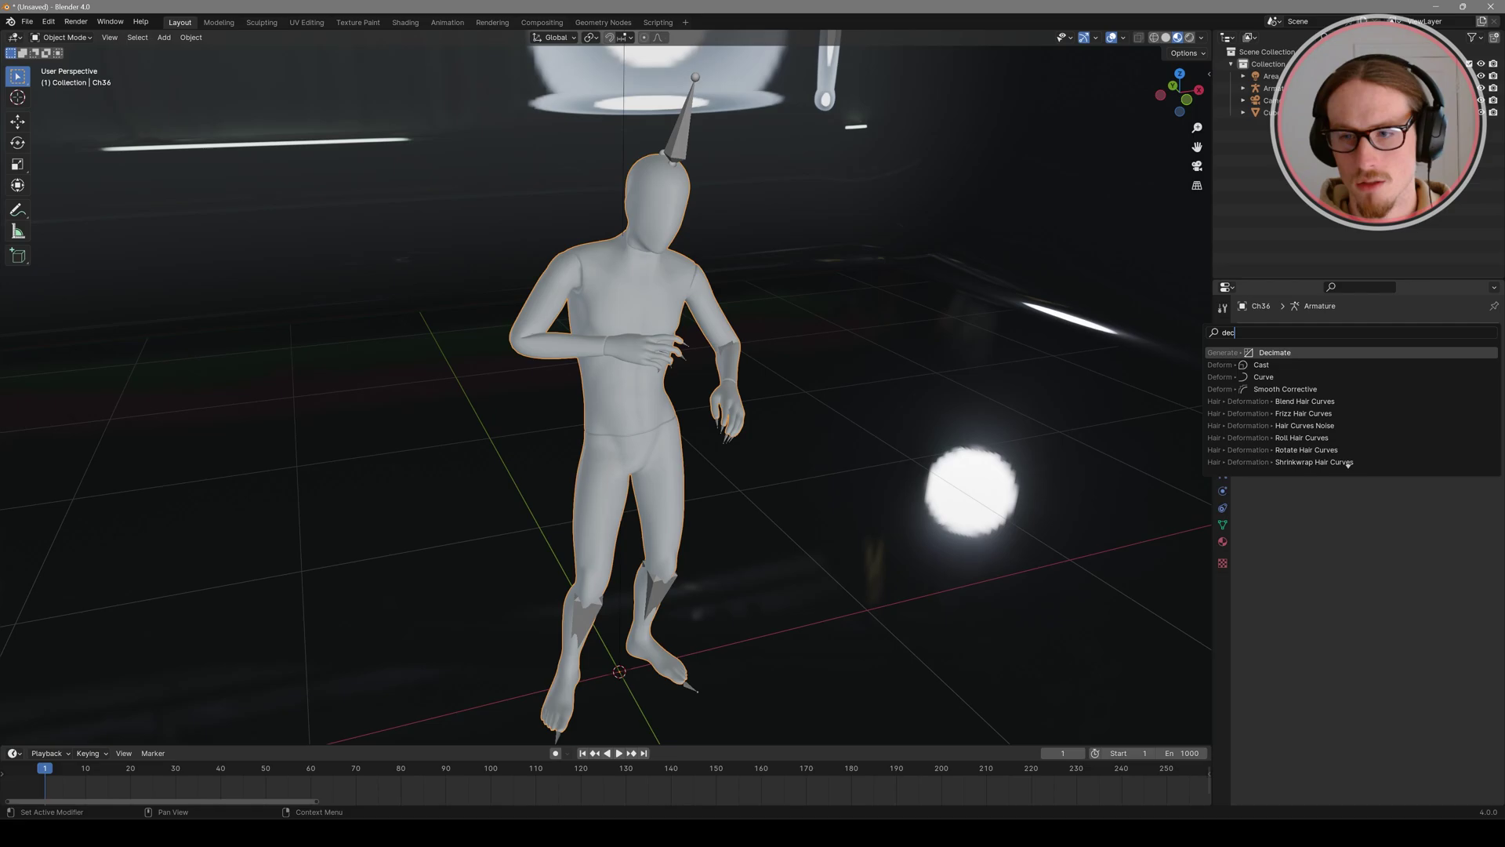
left_click(1290, 352)
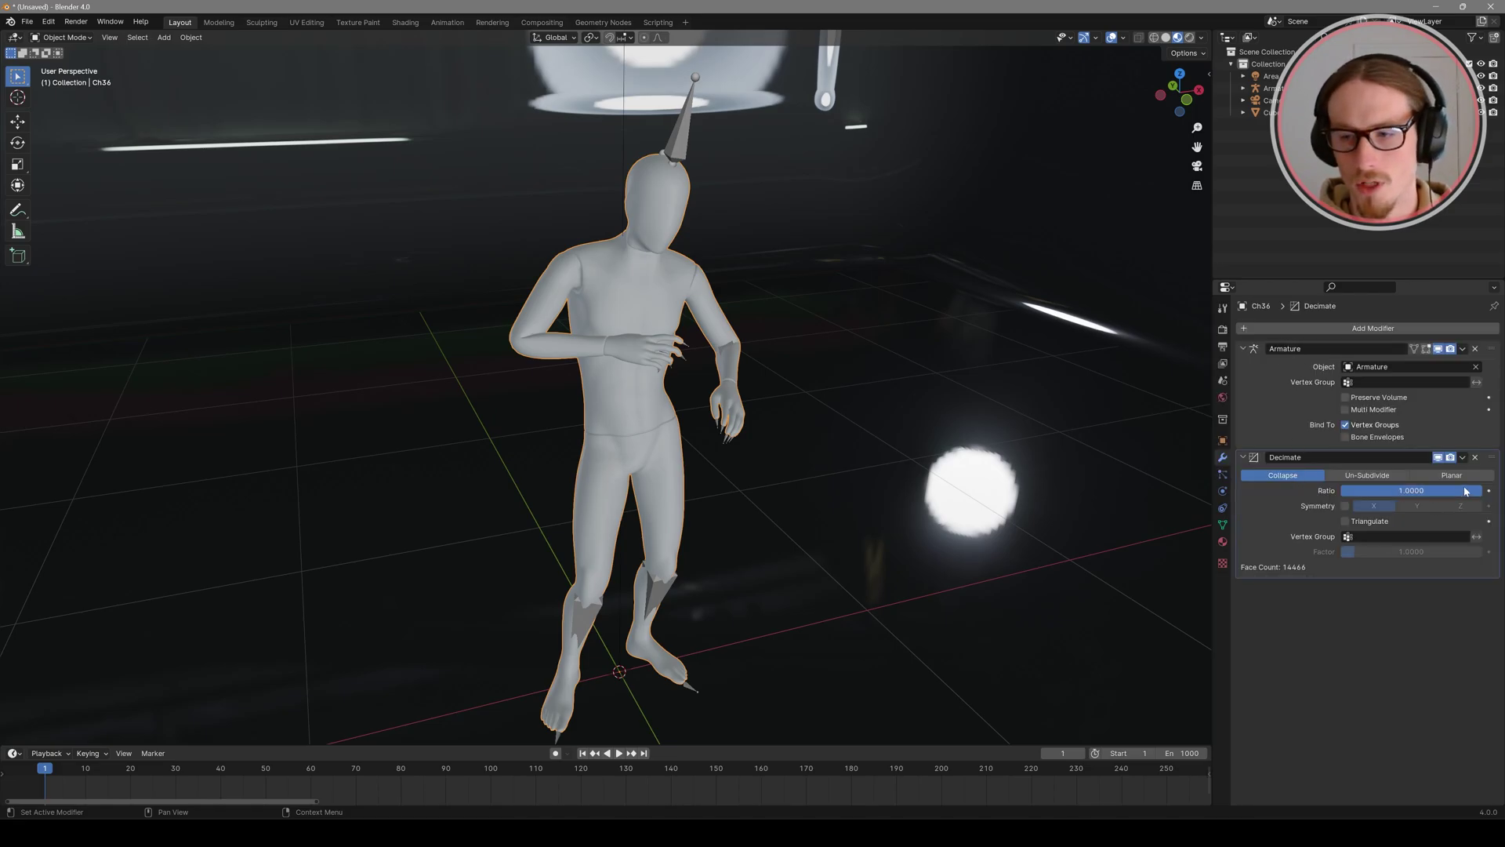
Step: Lower the character's Decimate ratio to about 0.0358 while checking the mesh in wireframe, and return to solid shading
left_click(1138, 38)
scroll(669, 291, "up", 4)
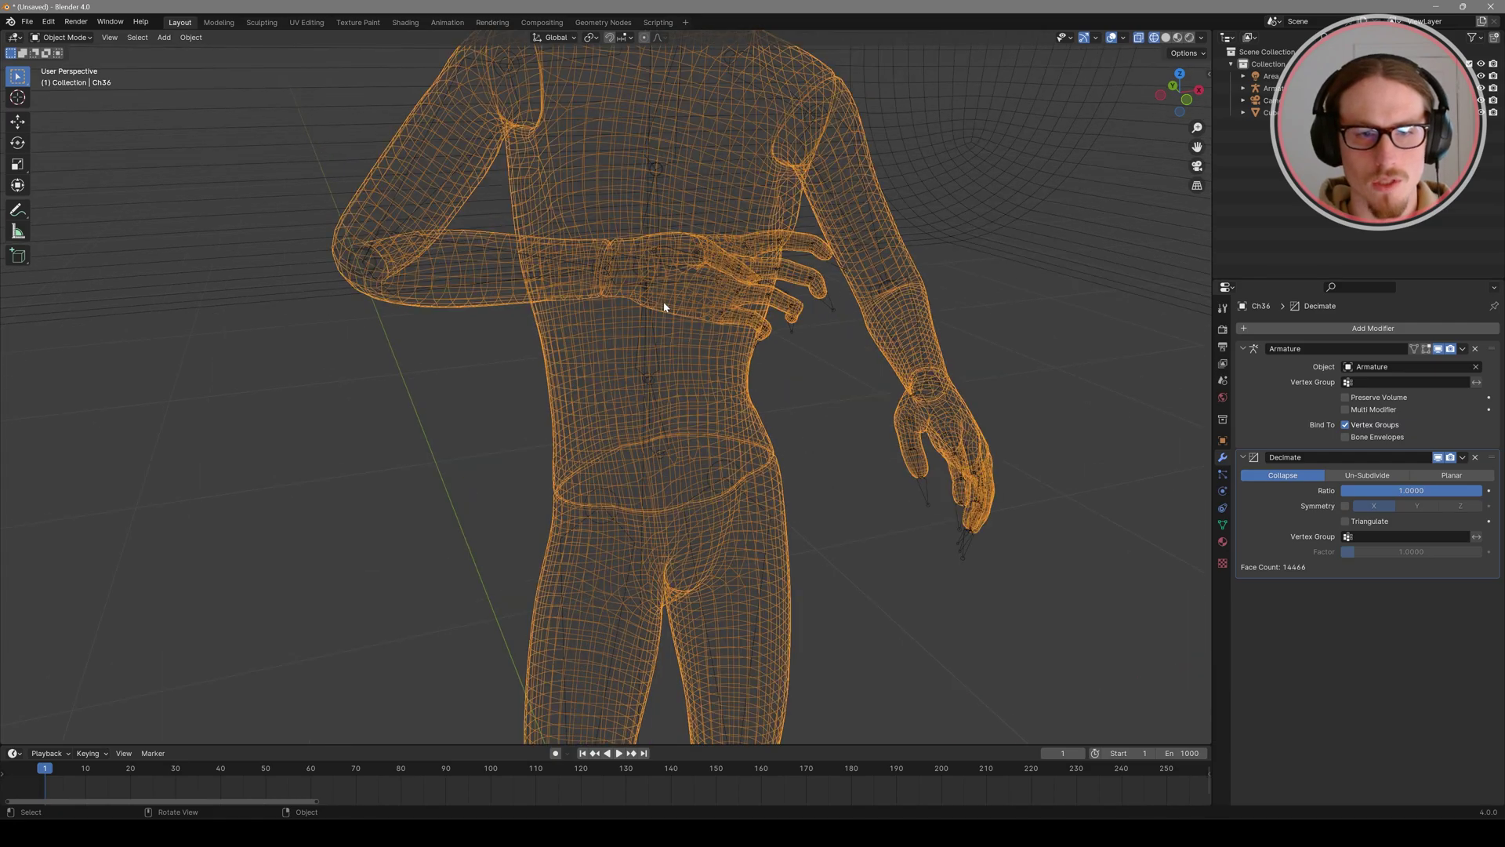
scroll(653, 395, "down", 2)
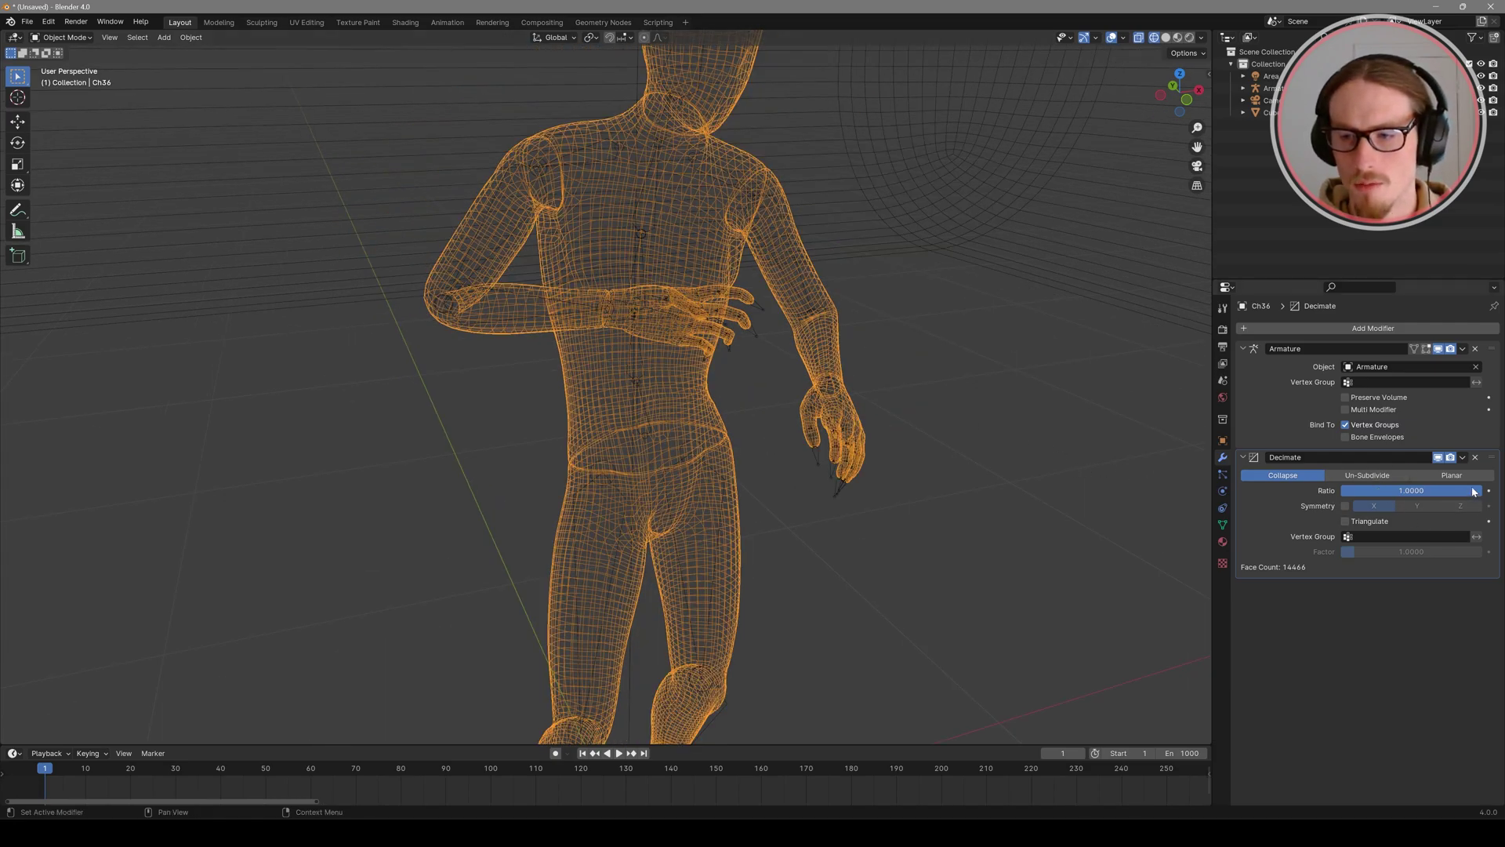
left_click_drag(1478, 490, 1419, 490)
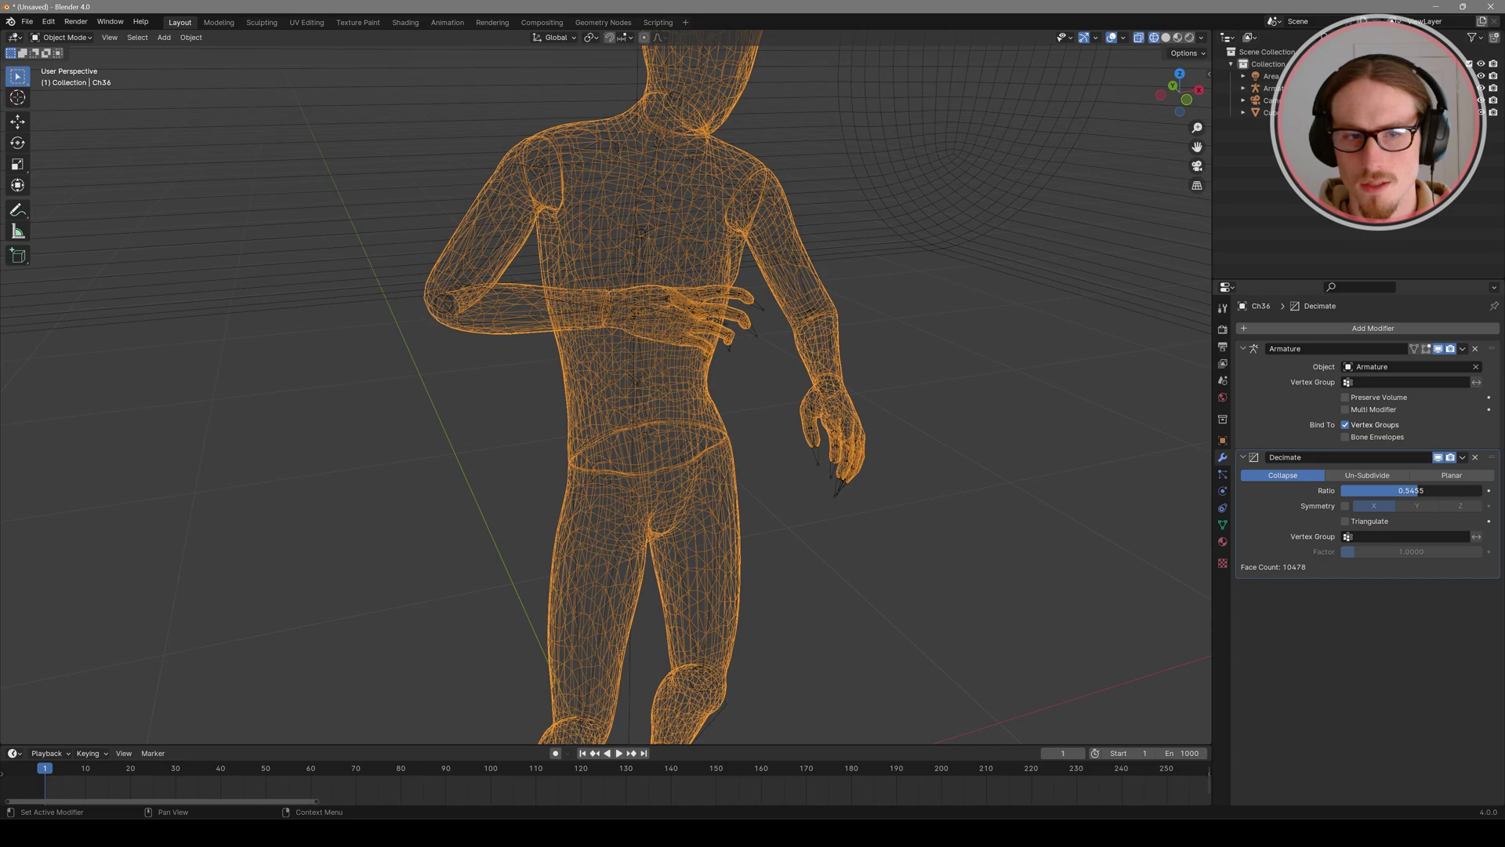
left_click_drag(1418, 491, 1349, 490)
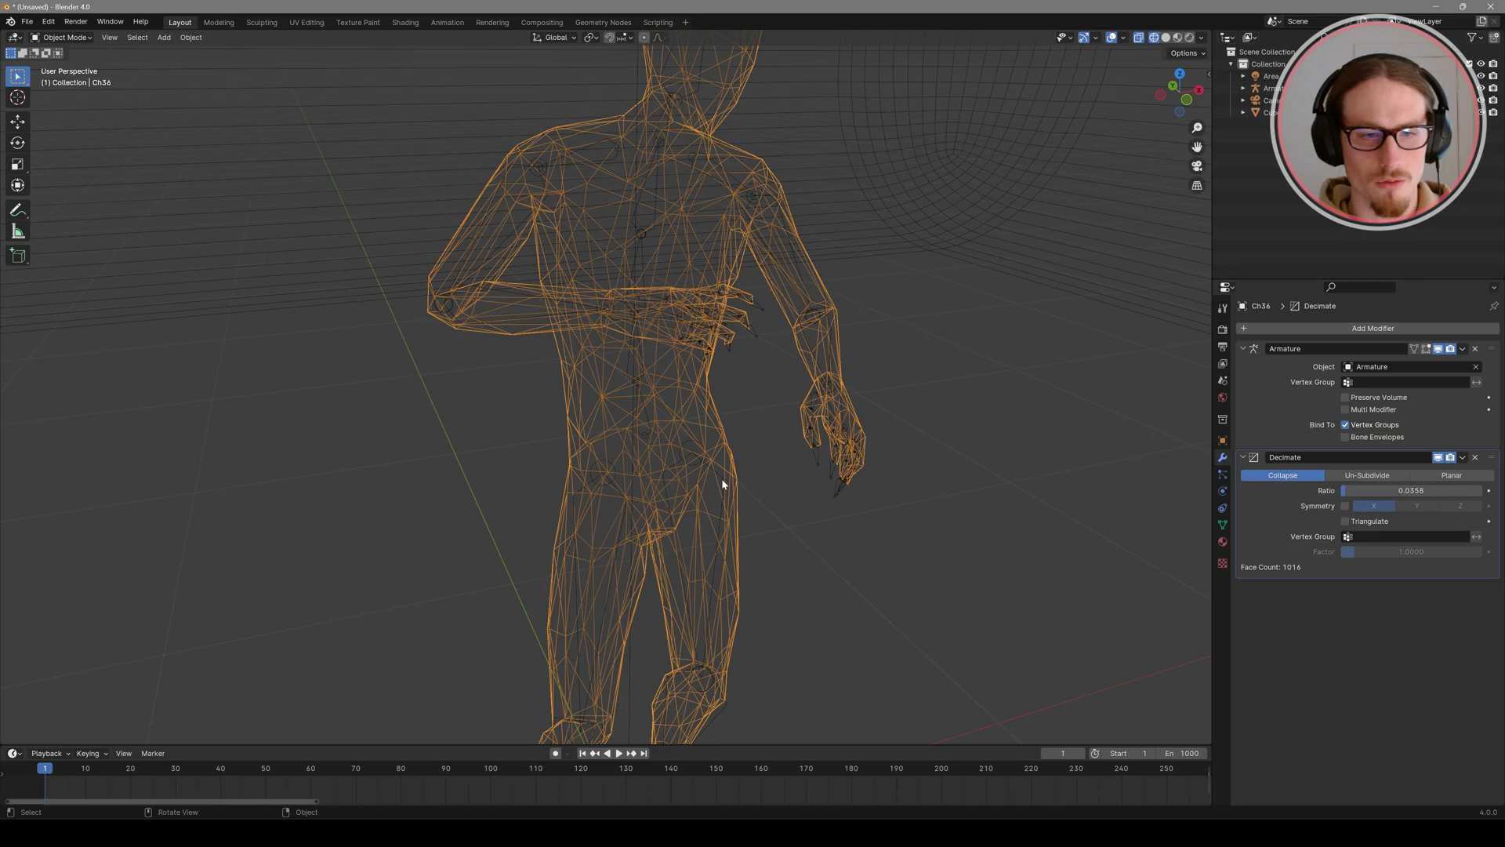
scroll(722, 474, "down", 5)
mouse_move(719, 465)
middle_mouse_down()
mouse_move(675, 455)
mouse_move(733, 460)
middle_mouse_up()
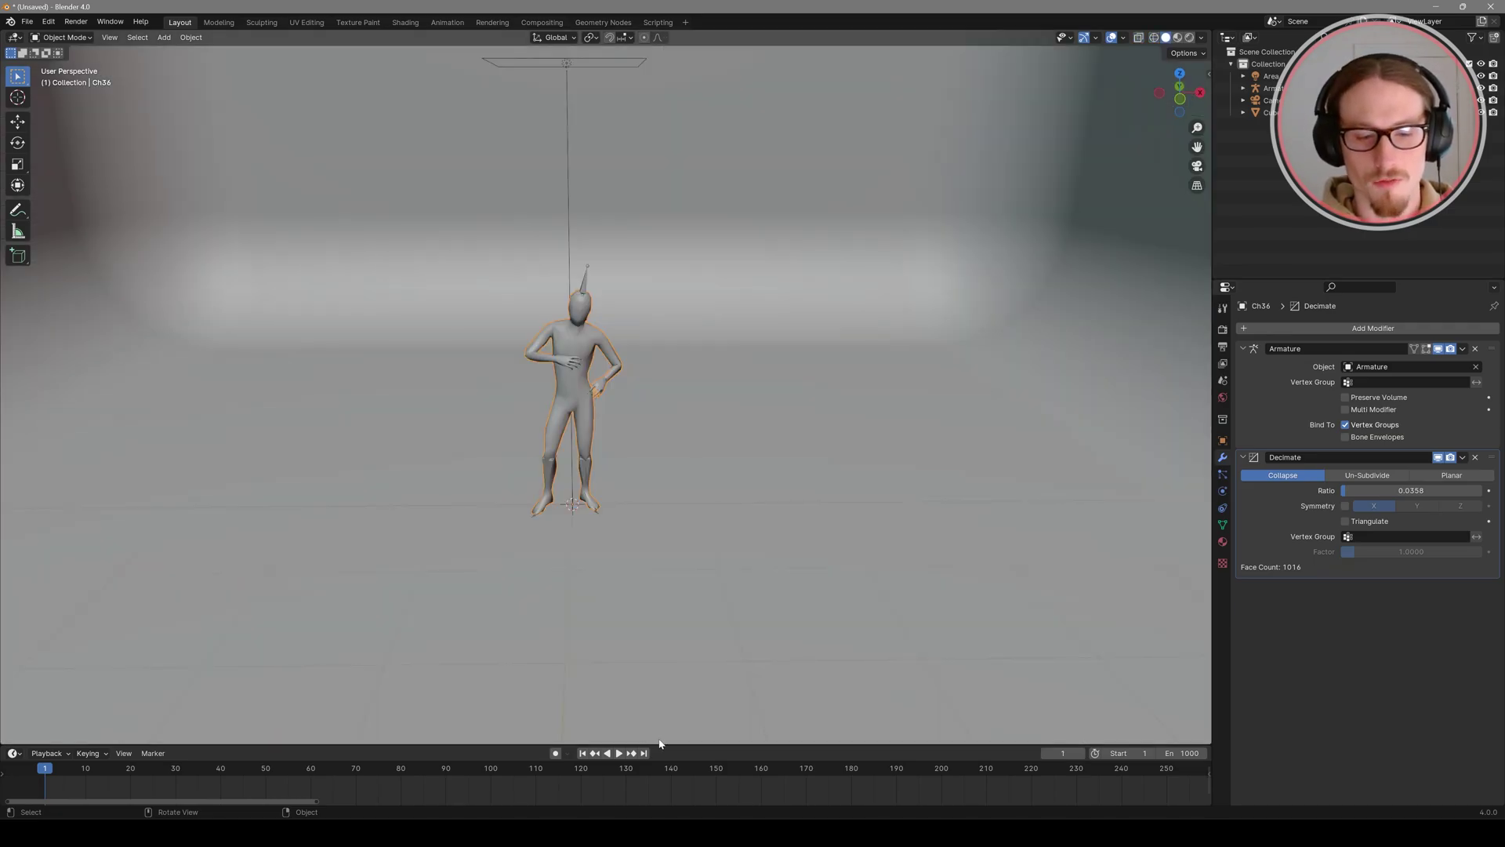
Step: Split the 3D viewport horizontally and turn the lower area into a Geometry Node Editor
right_click(673, 754)
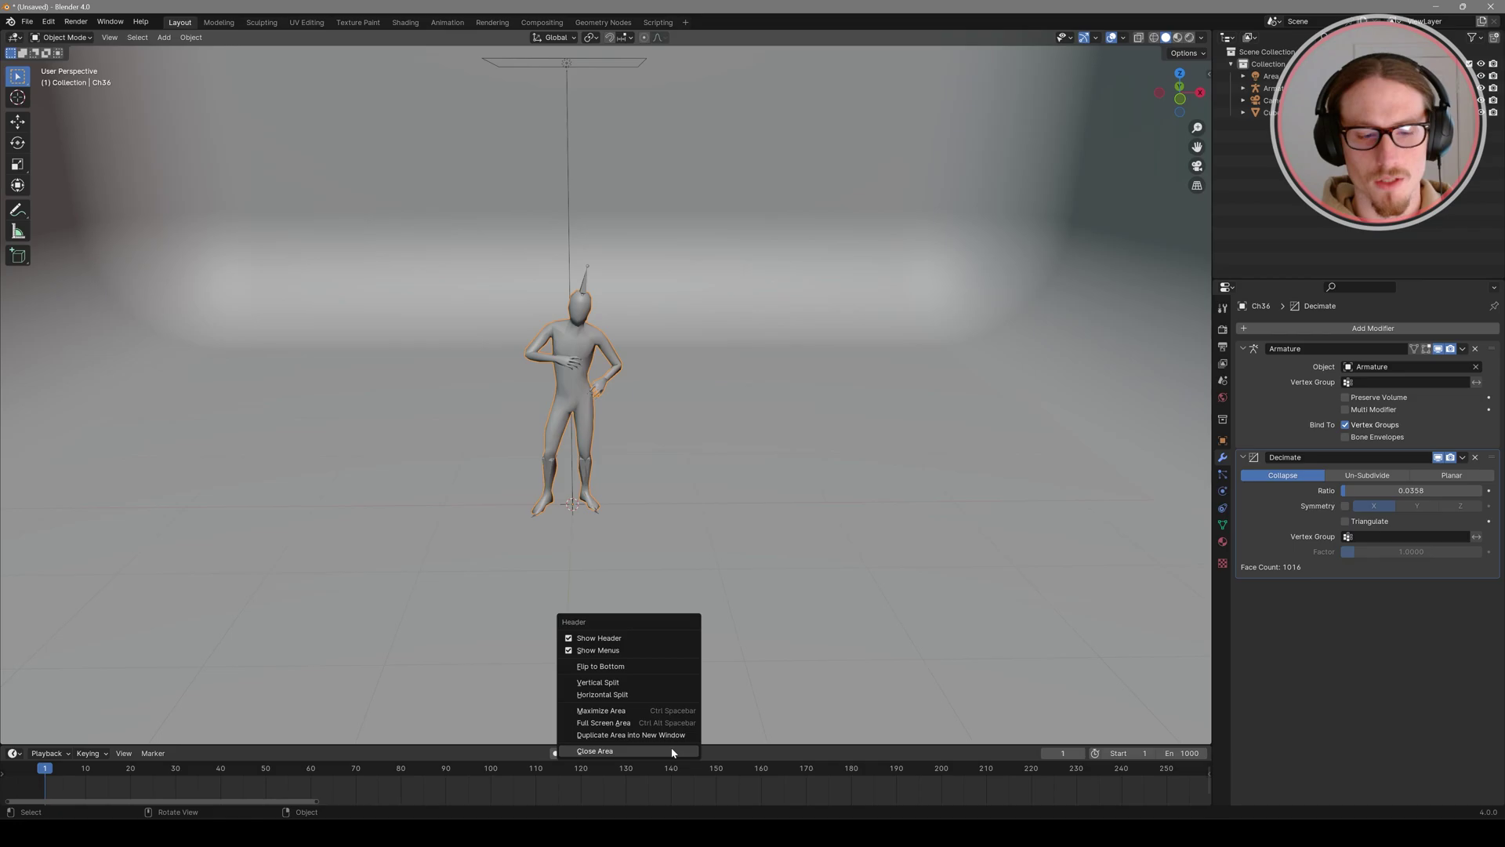
left_click(640, 694)
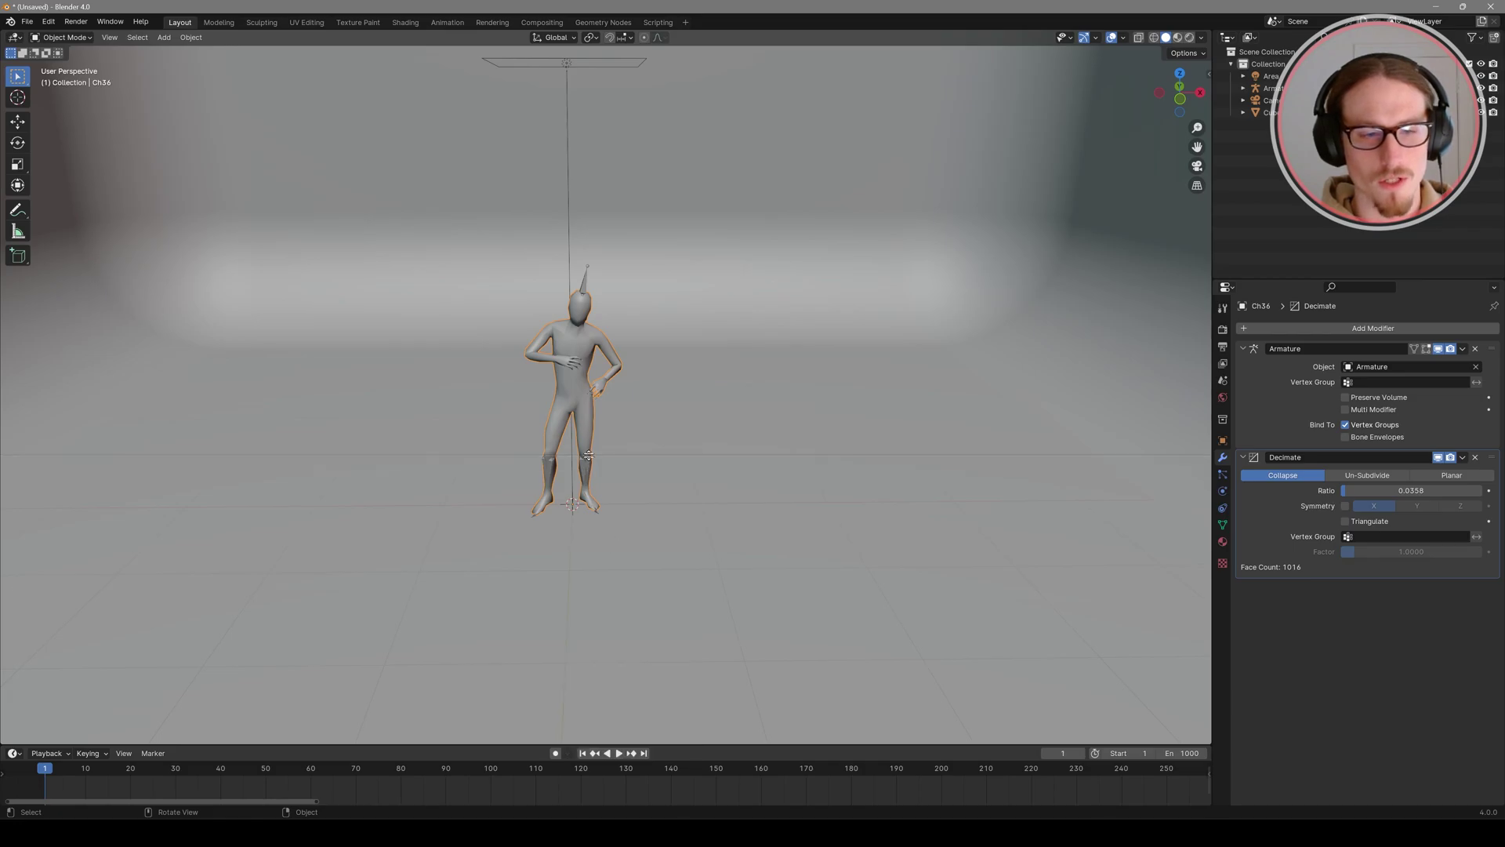
left_click(495, 455)
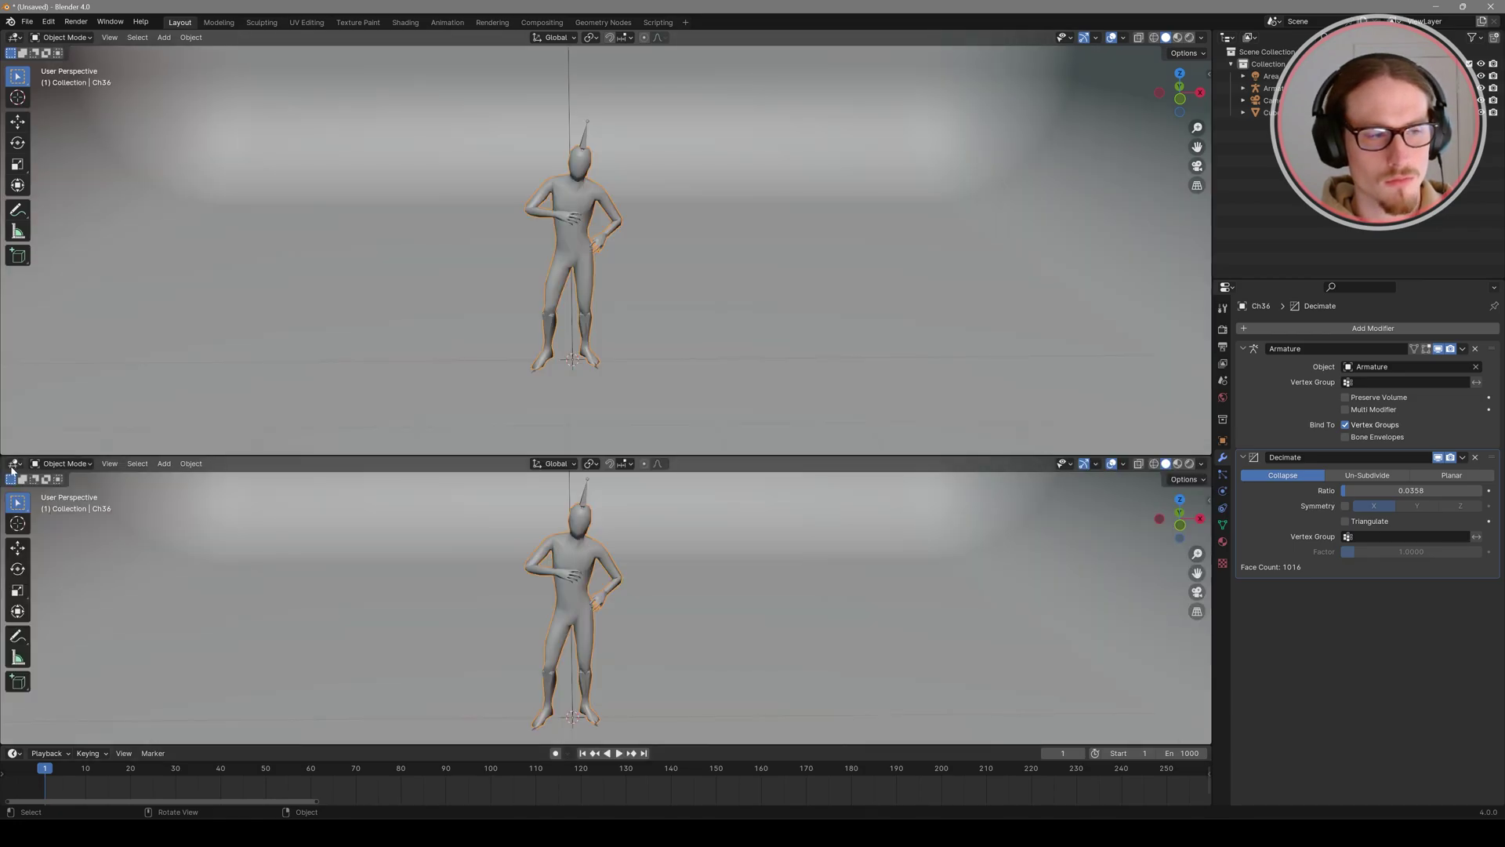
left_click(15, 463)
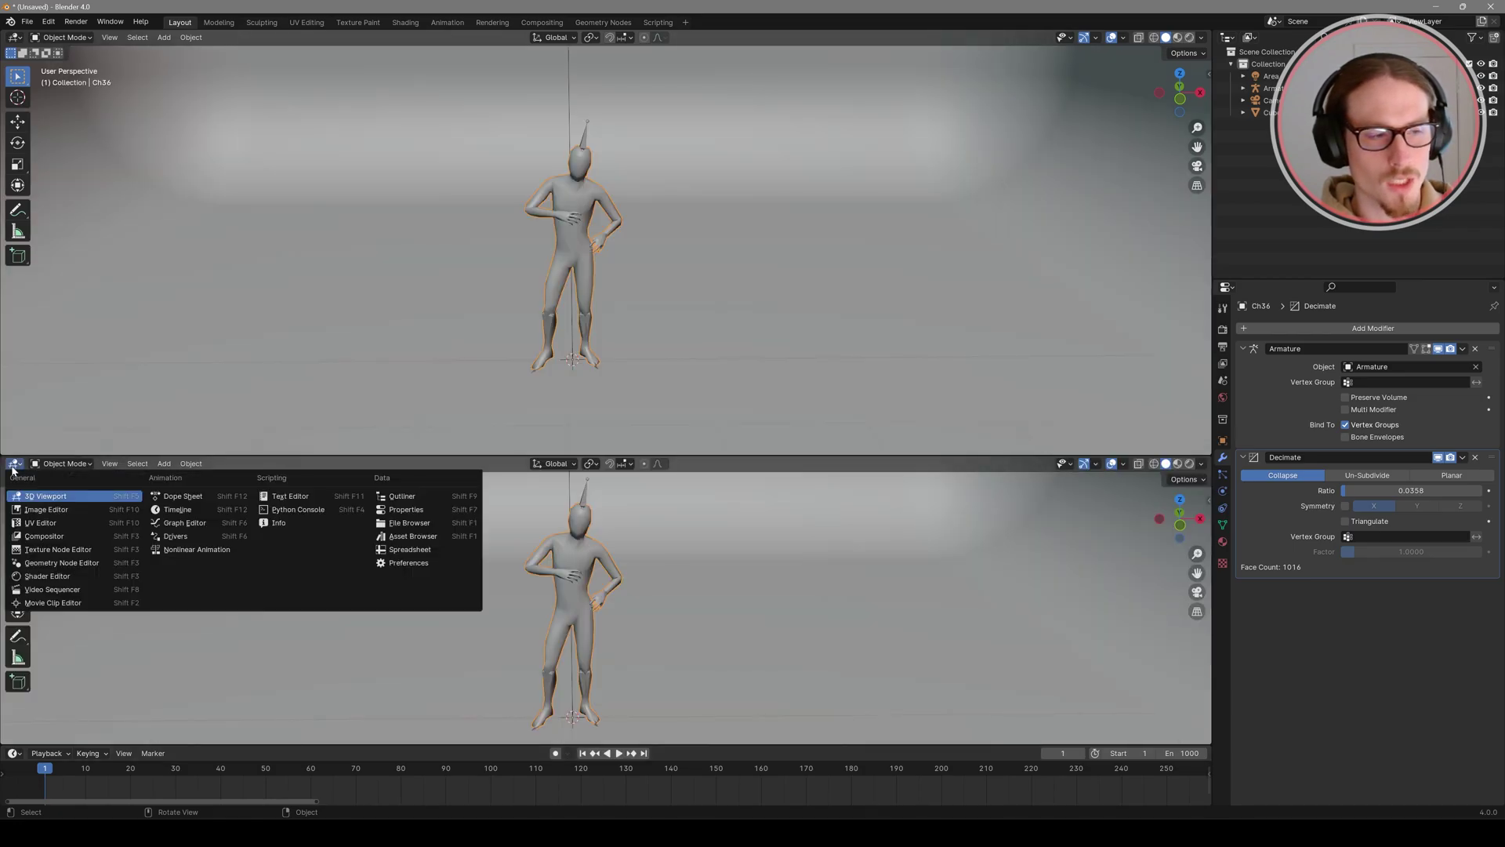
left_click(66, 561)
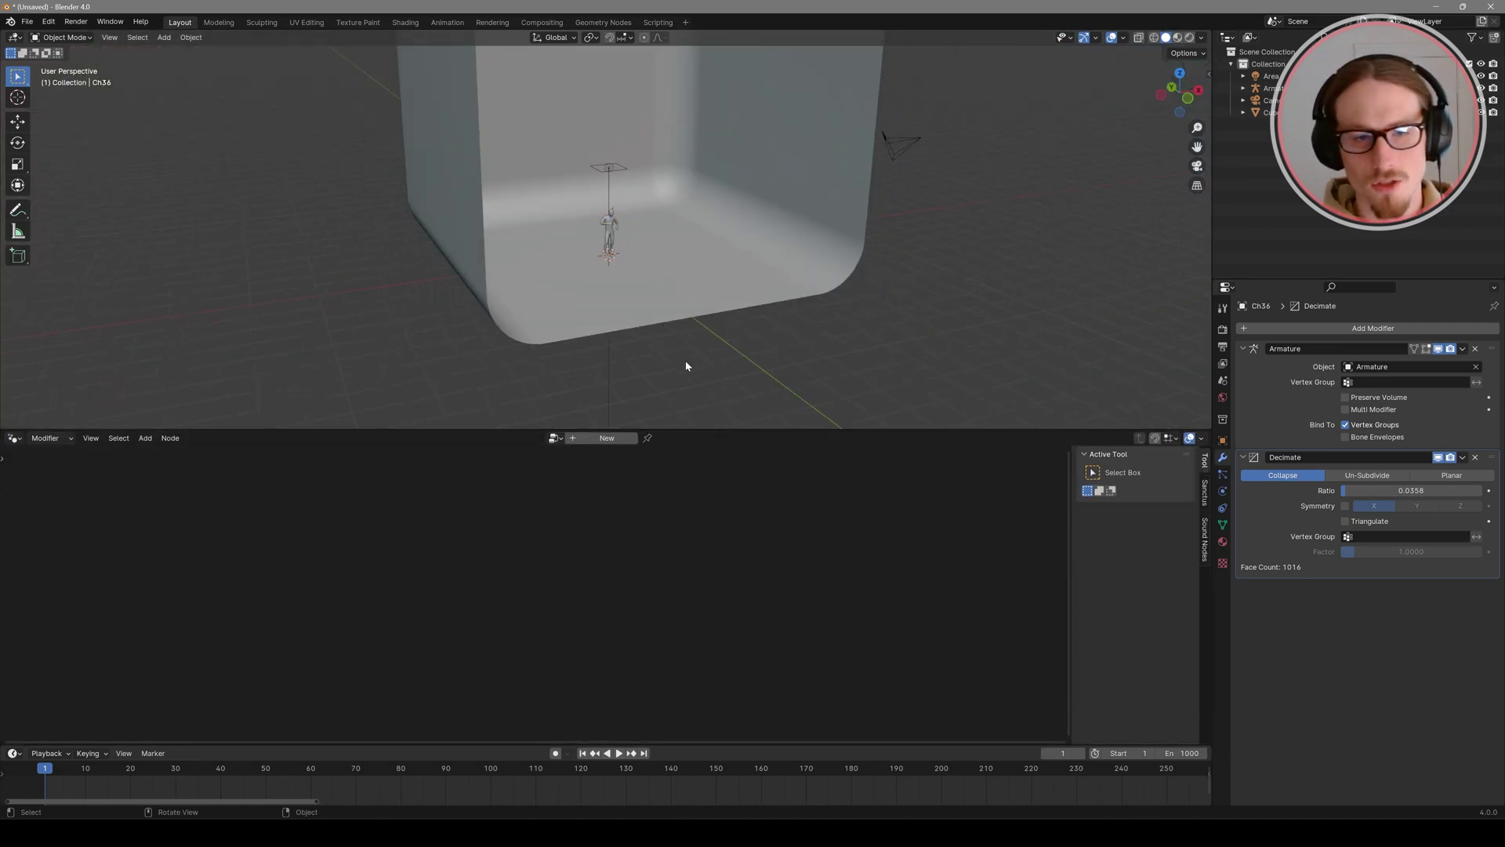
Step: Add a plane mesh at the character's feet and create a new geometry node tree on it
key("shift+a")
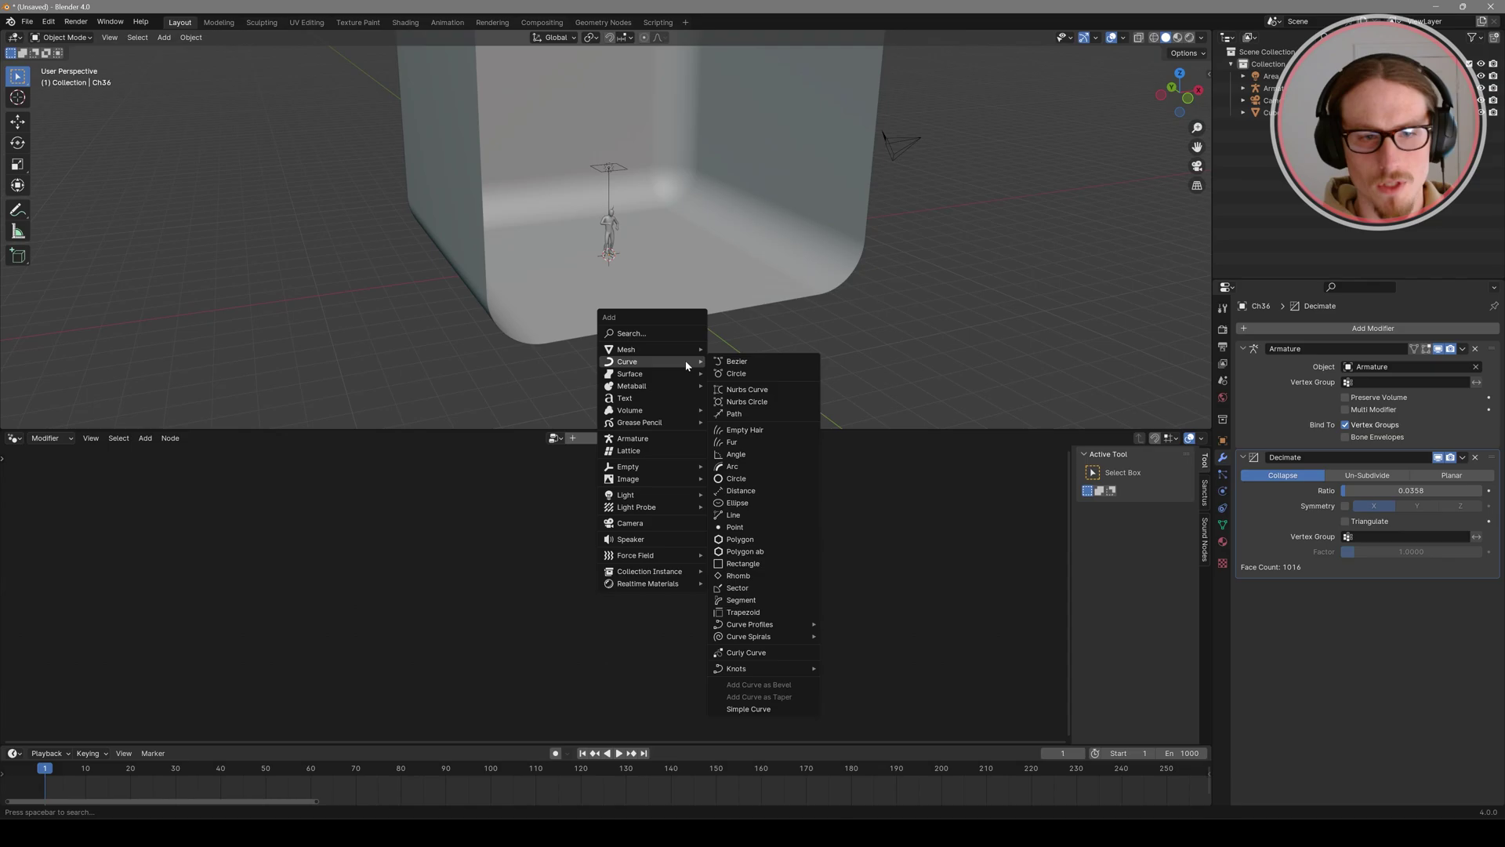
mouse_move(685, 349)
left_click(768, 352)
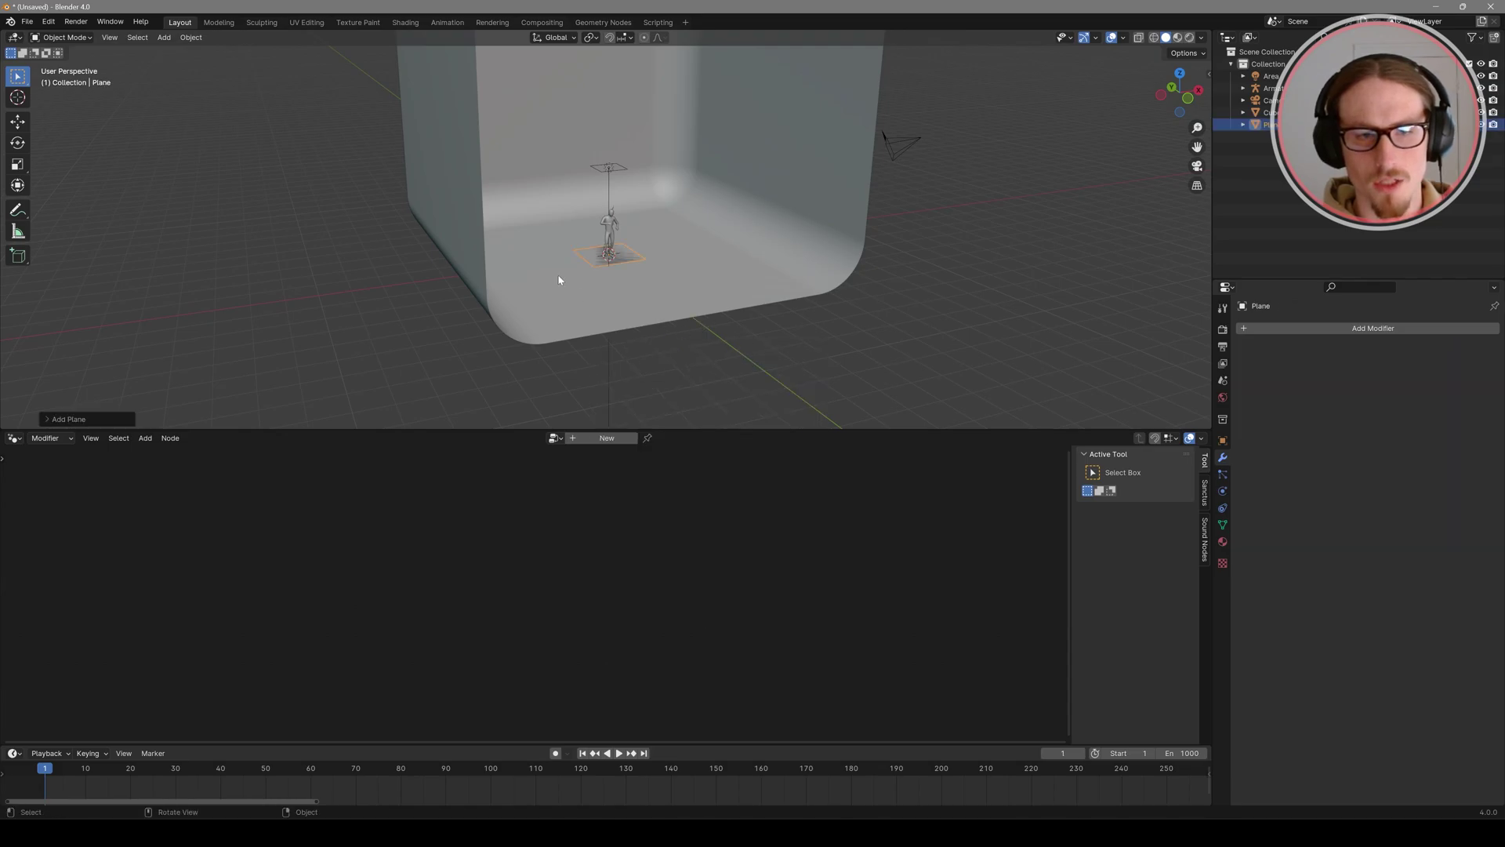
left_click(609, 439)
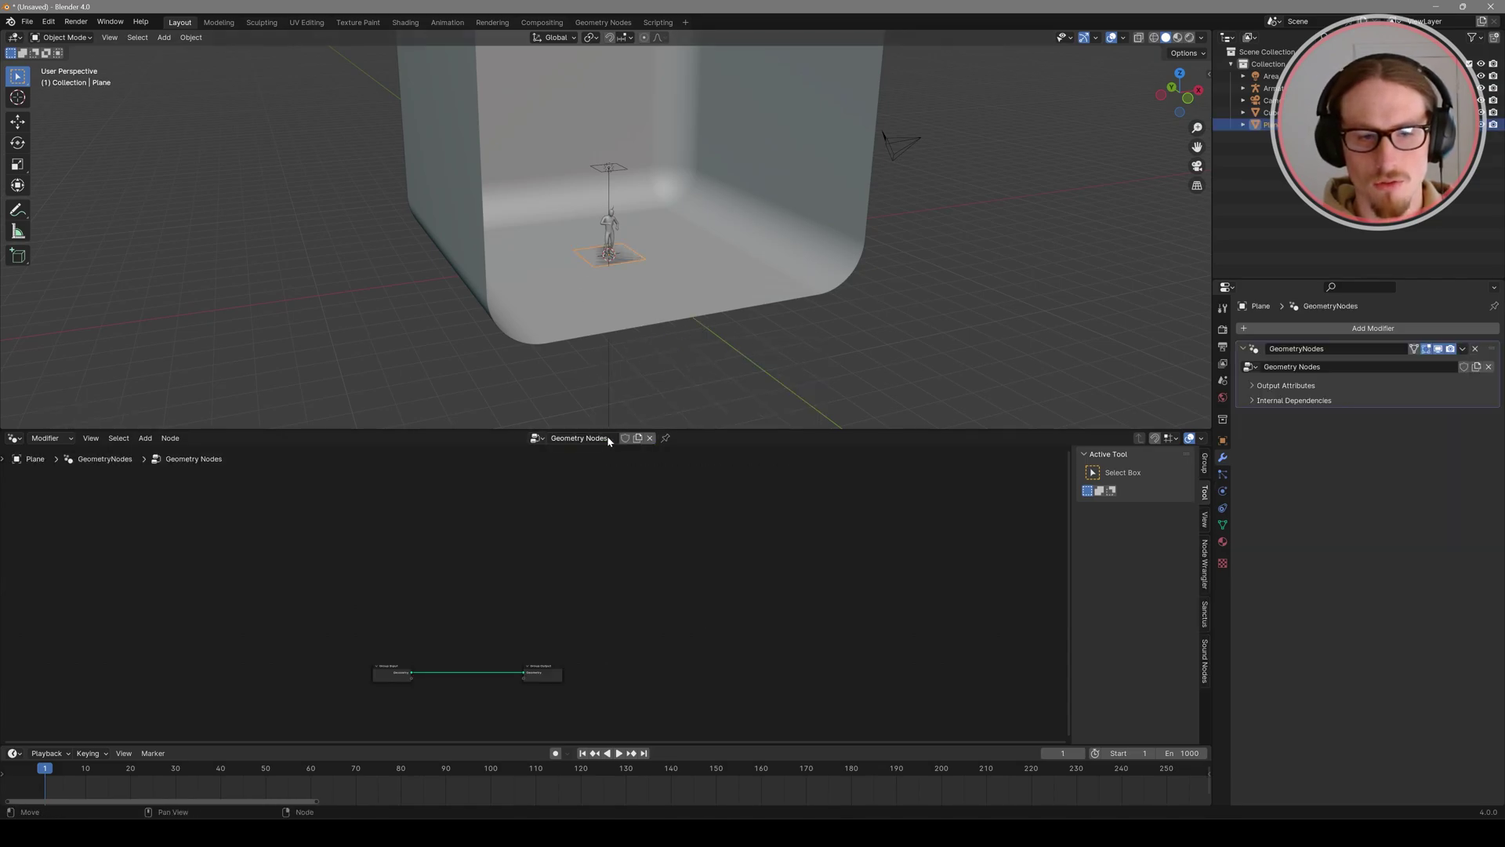
scroll(508, 627, "up", 2)
middle_click_drag(497, 693, 621, 583)
scroll(552, 625, "up", 3)
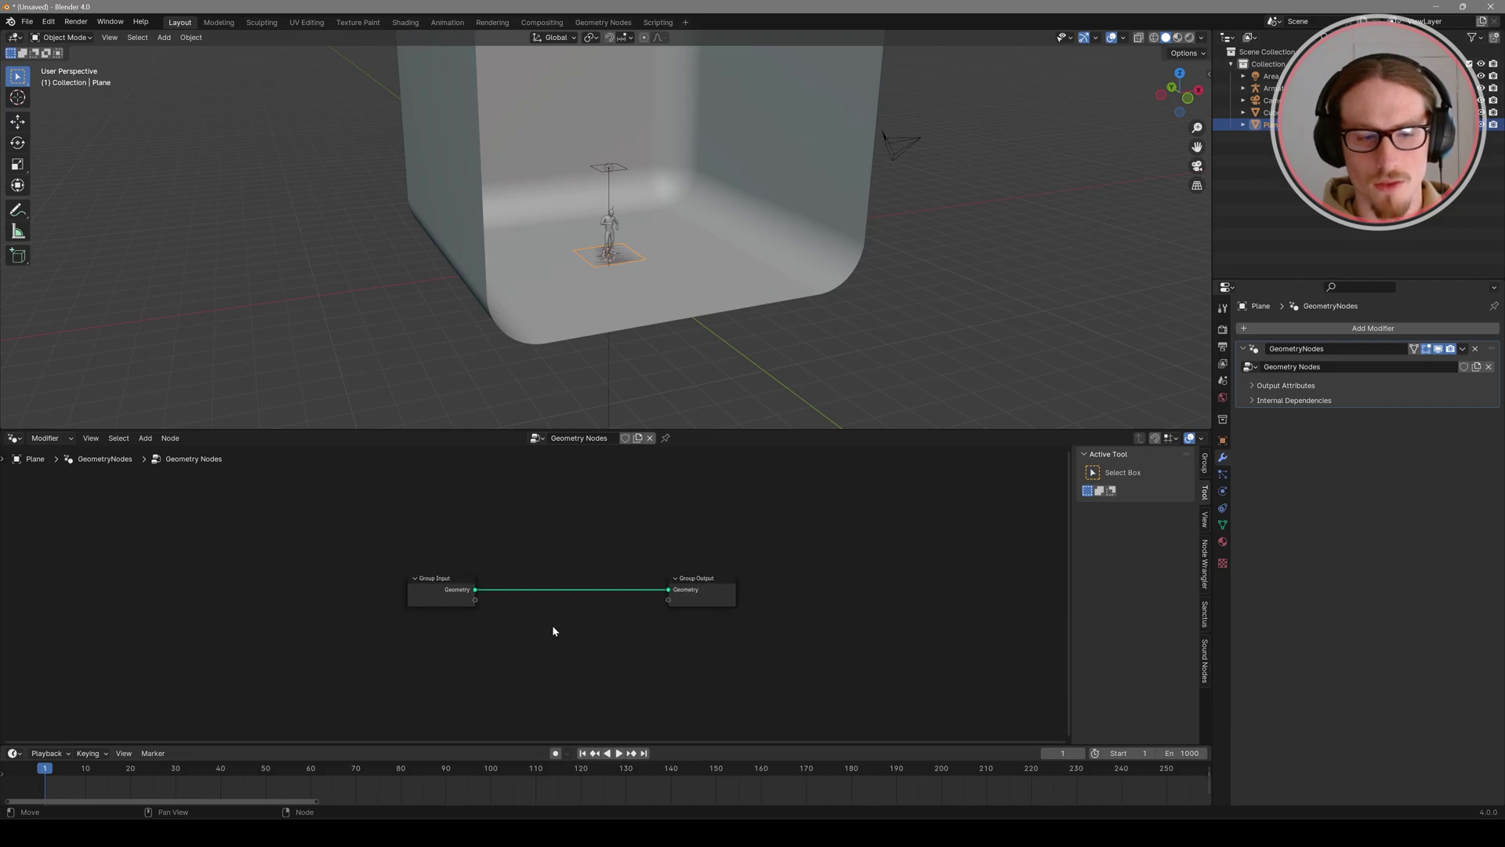
middle_click_drag(554, 636, 642, 600)
scroll(596, 596, "up", 1)
scroll(620, 313, "up", 4)
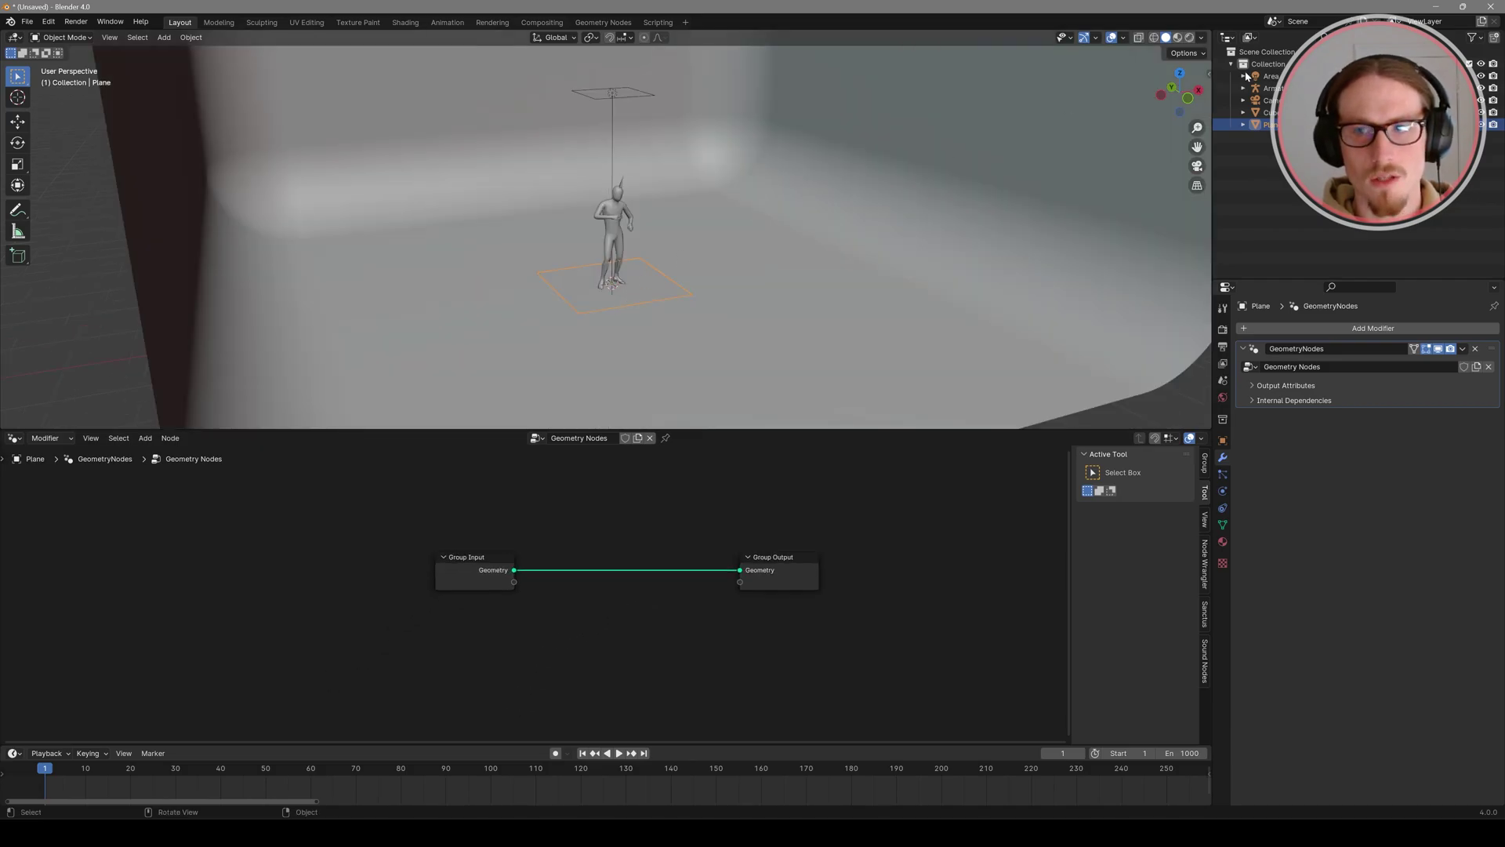
Step: Expand the armature's hierarchy to locate the character mesh under it, and reselect the plane
left_click(1244, 88)
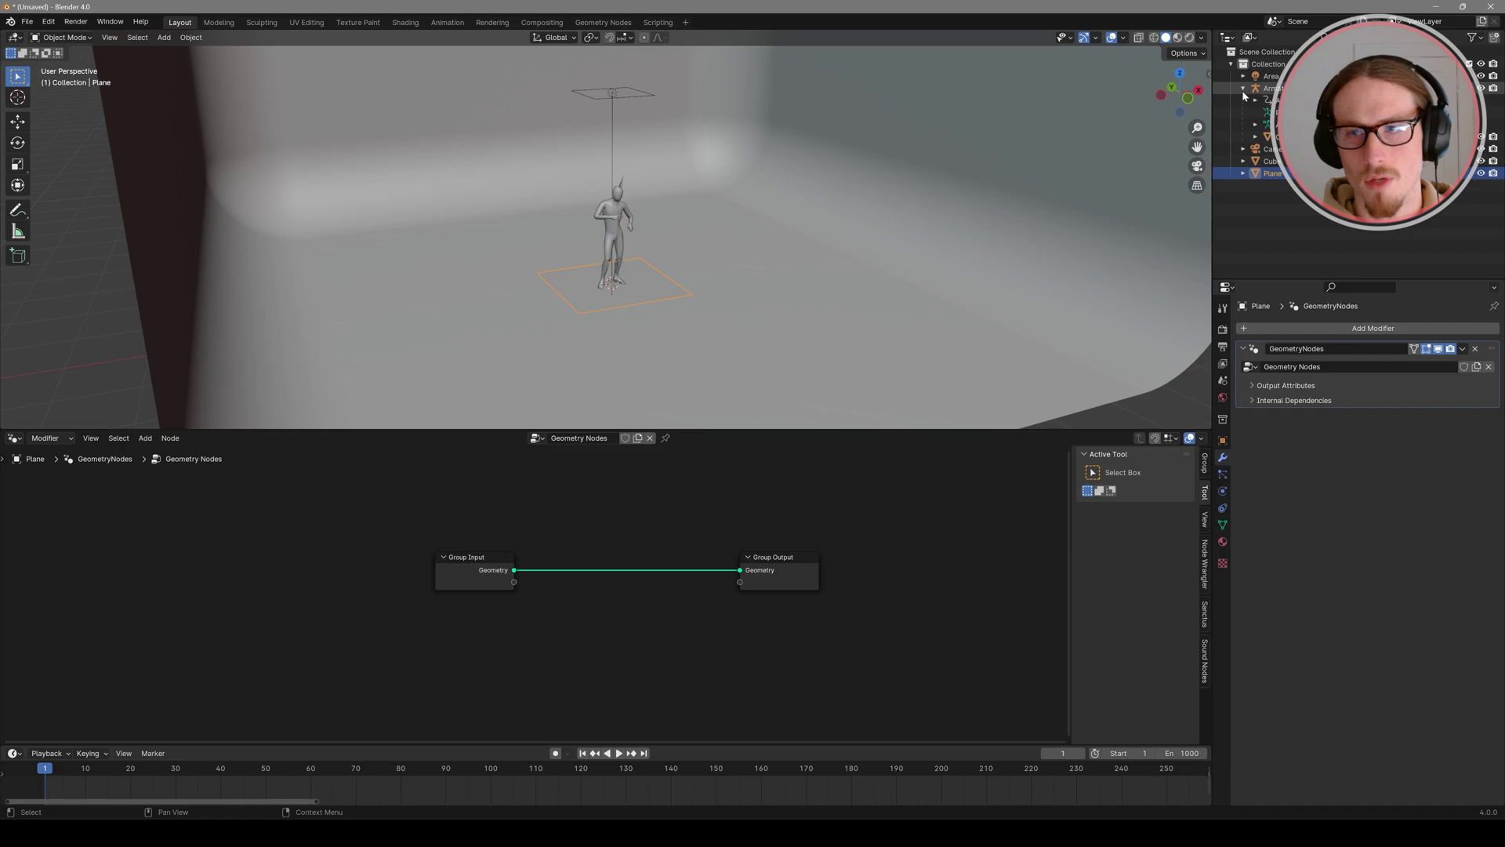
left_click(1286, 136)
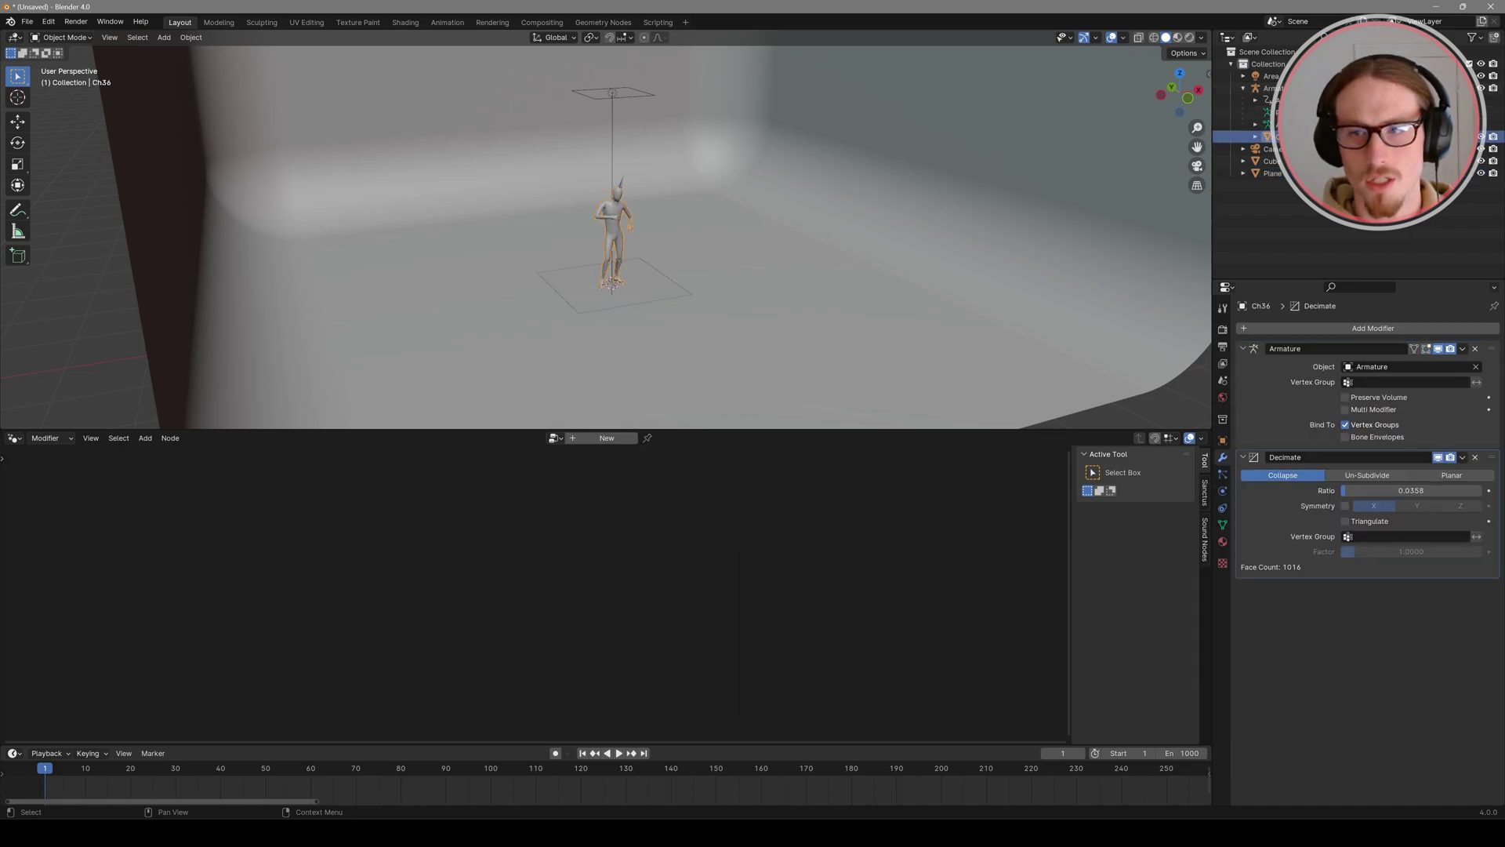
left_click(671, 304)
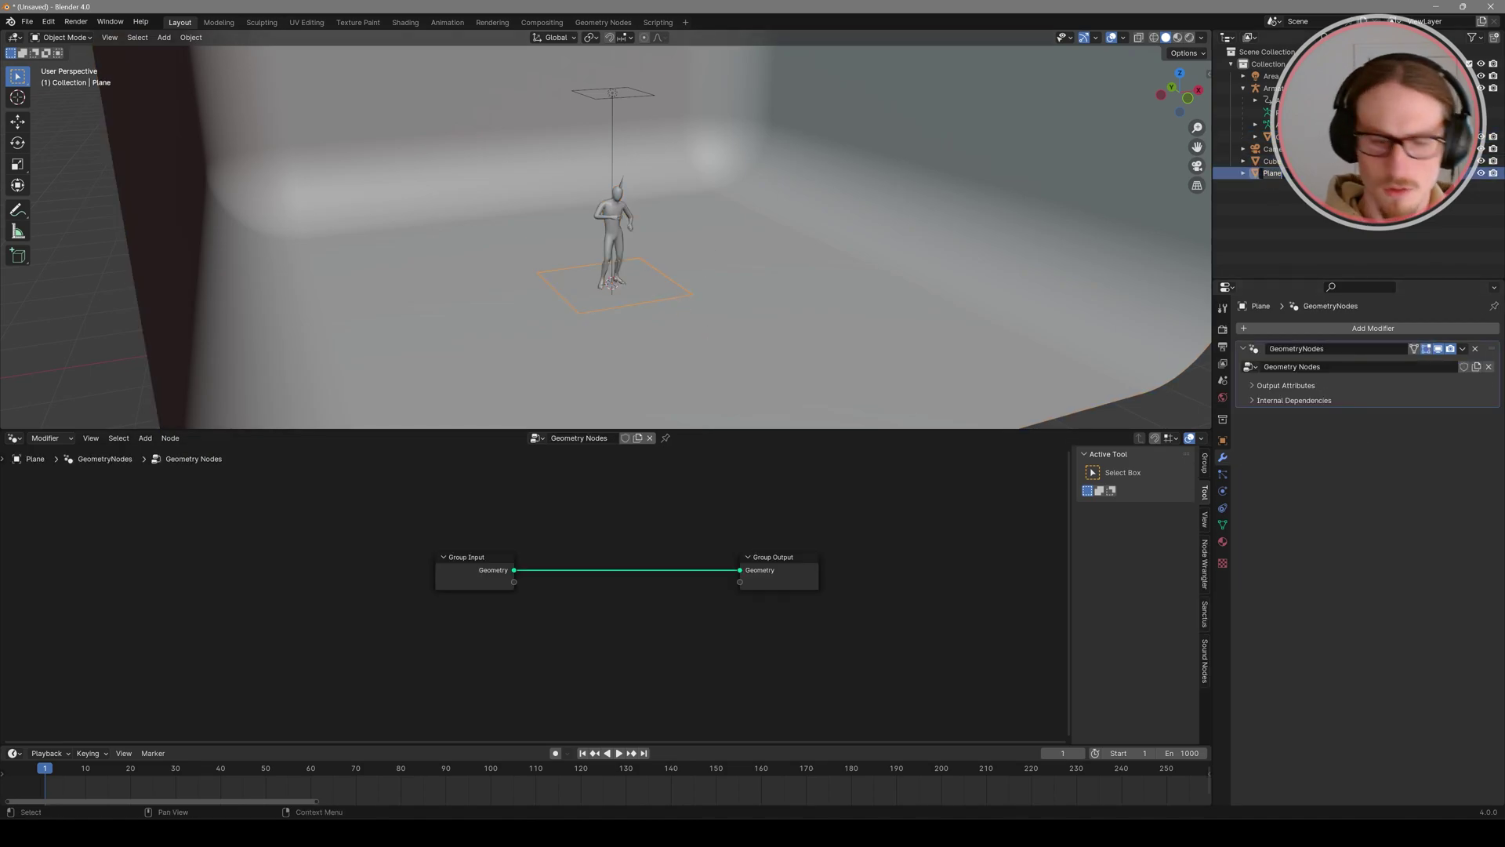
Step: Rename the plane object as GEONODES
key("Caps_Lock")
type("GEONO")
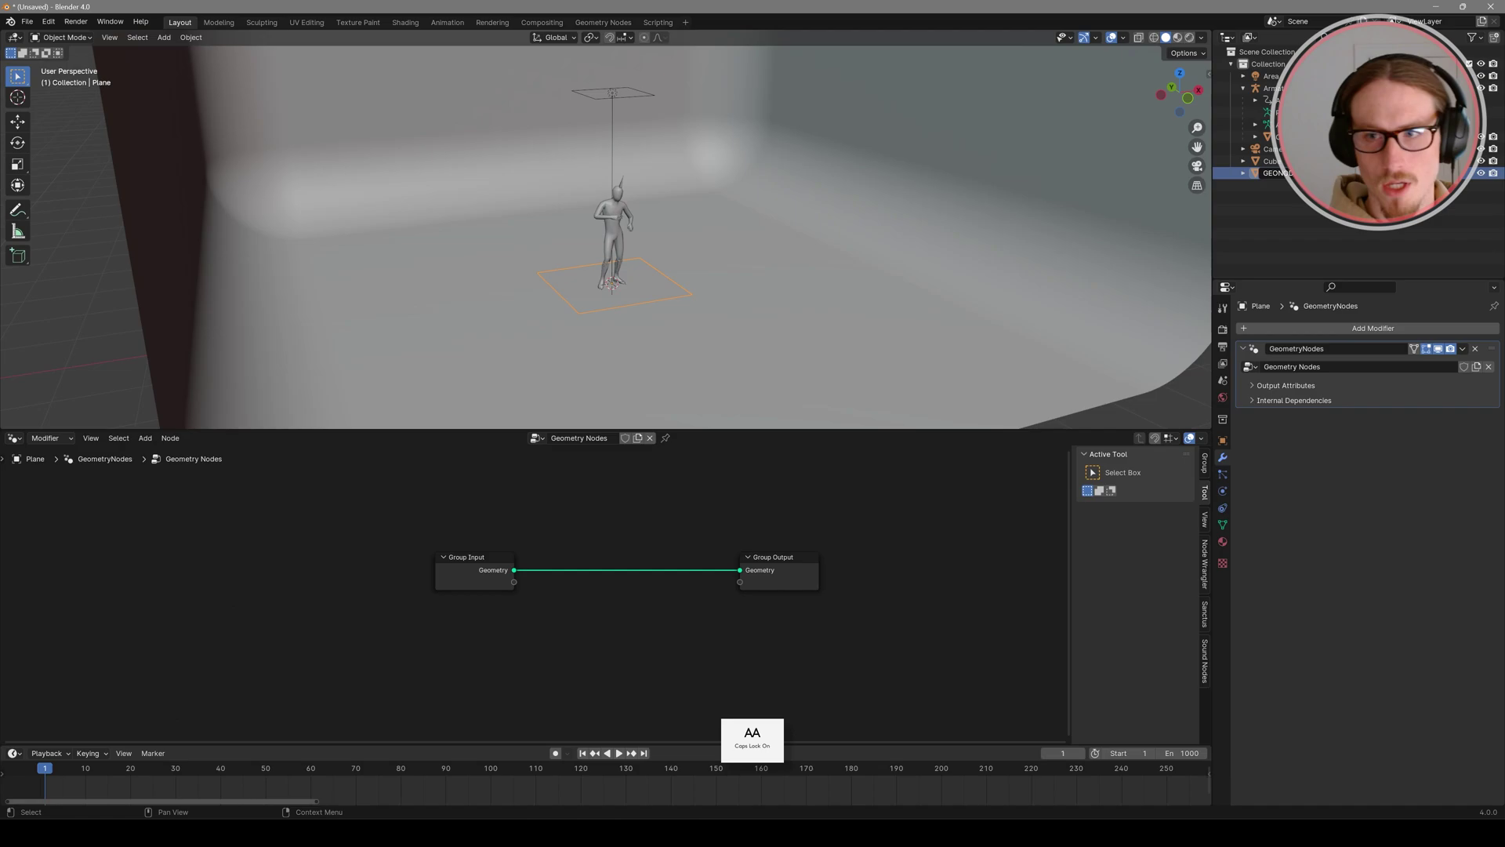
type("DES")
key("Return")
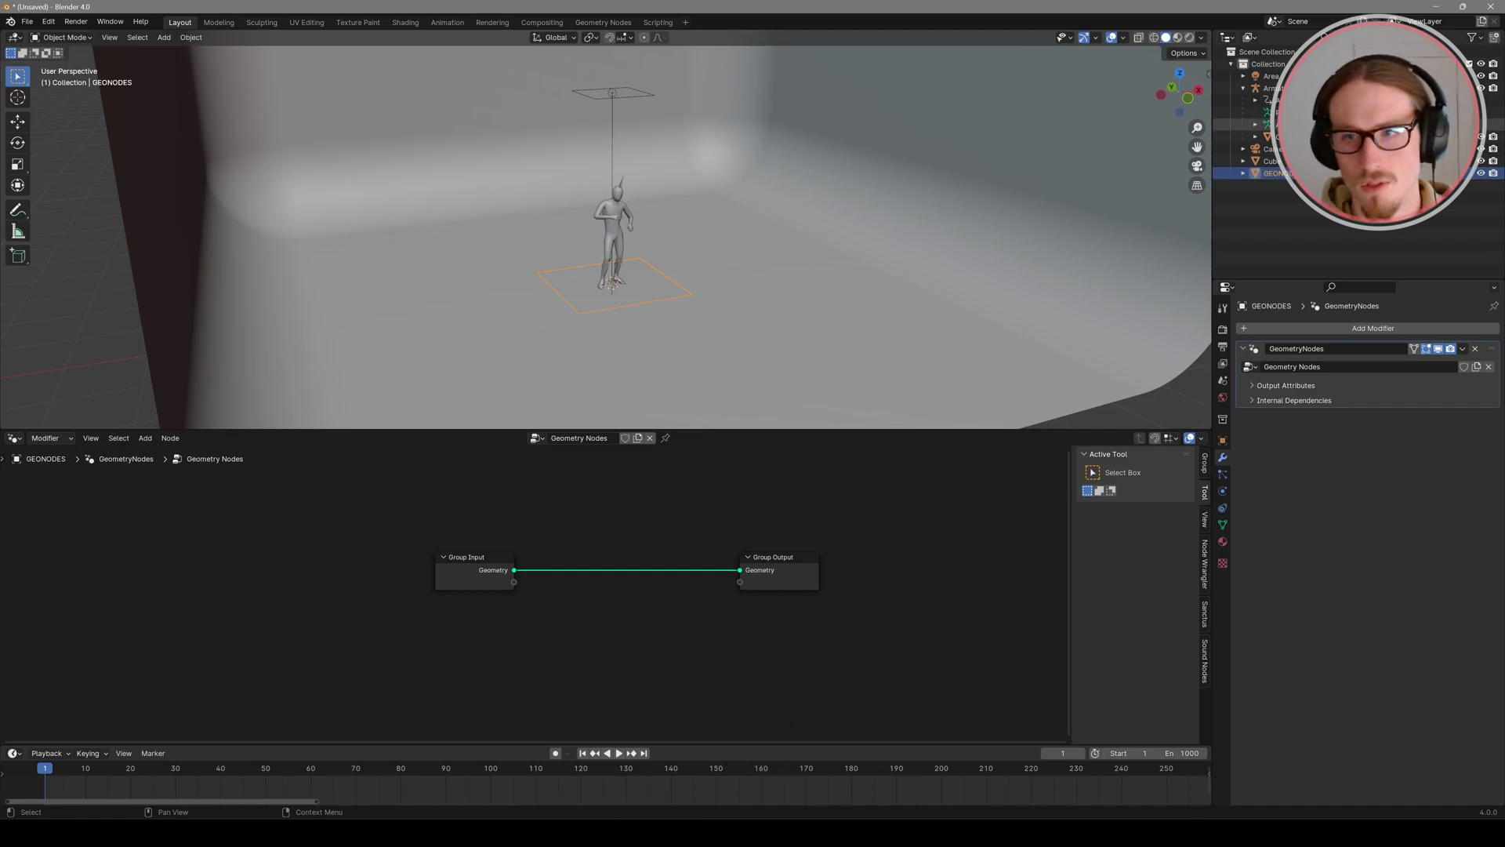
Step: Bring the character mesh into the node tree as a Relative Object Info, feed its geometry to the Group Output, and delete the Group Input
left_click_drag(1270, 136, 442, 644)
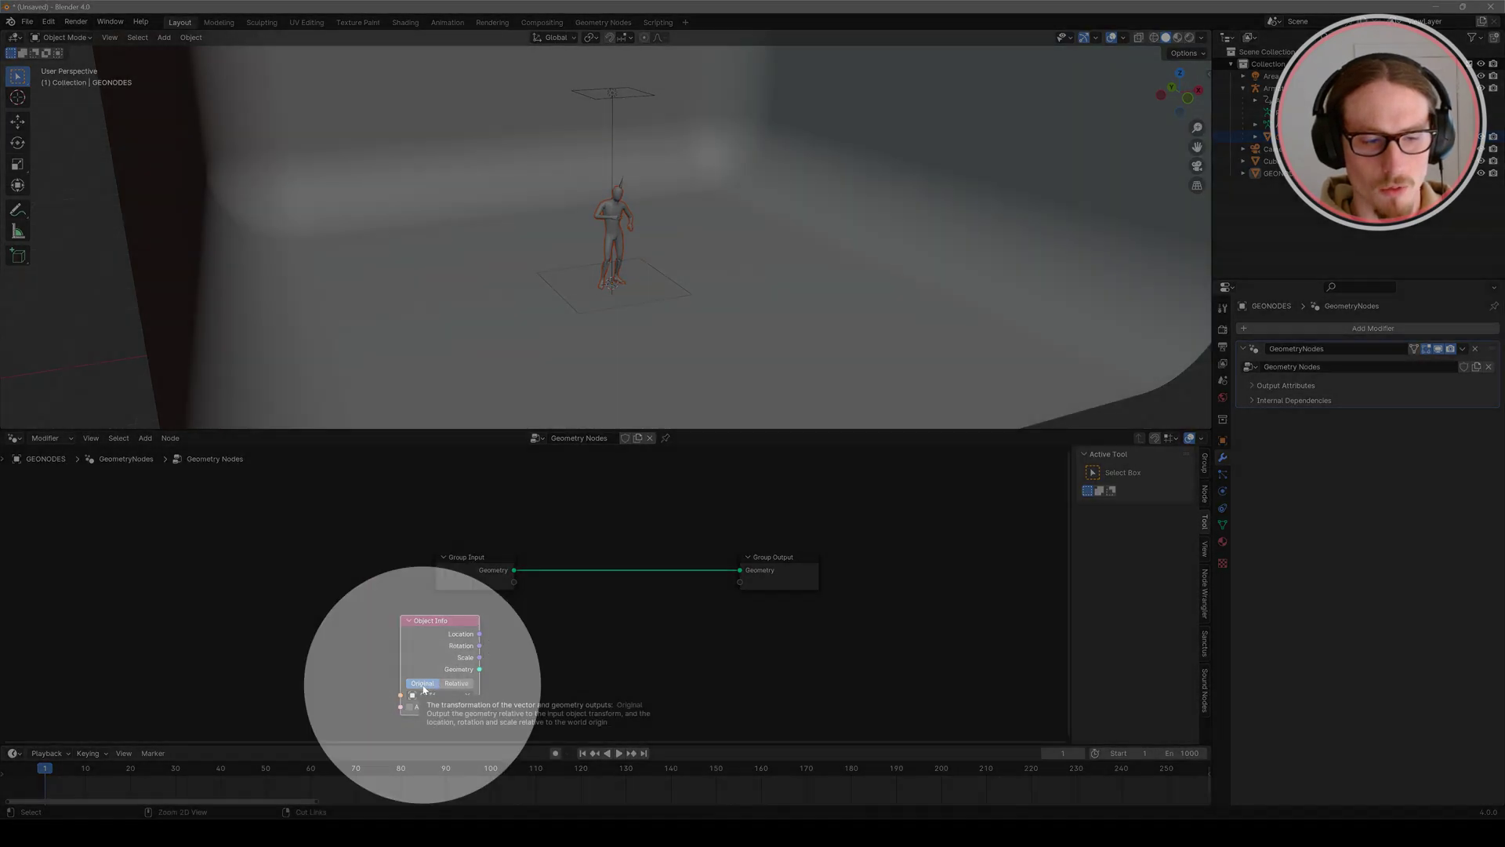
left_click(455, 682)
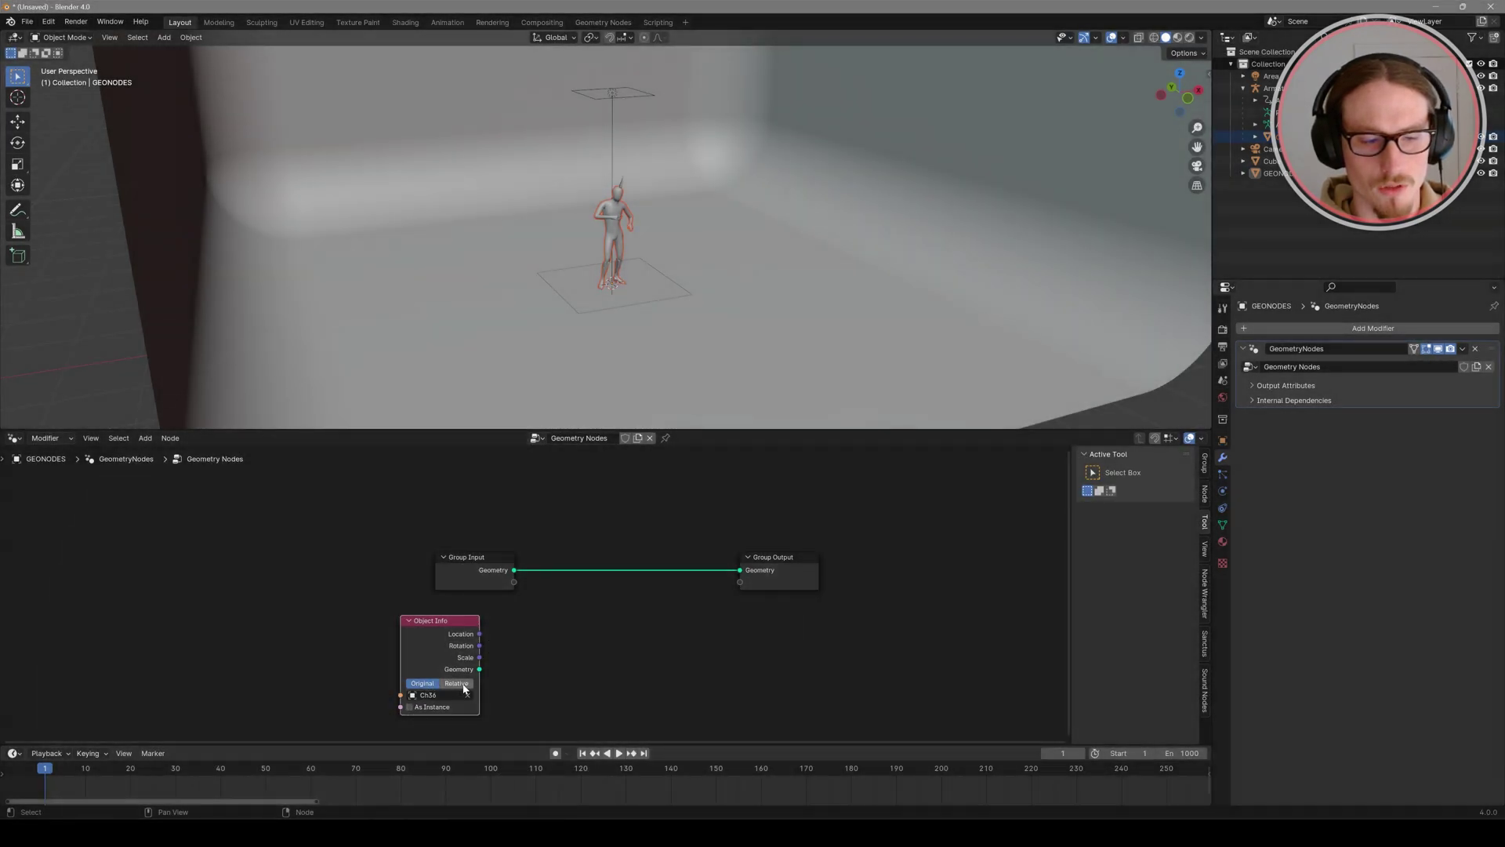
left_click_drag(480, 670, 737, 574)
scroll(701, 207, "up", 6)
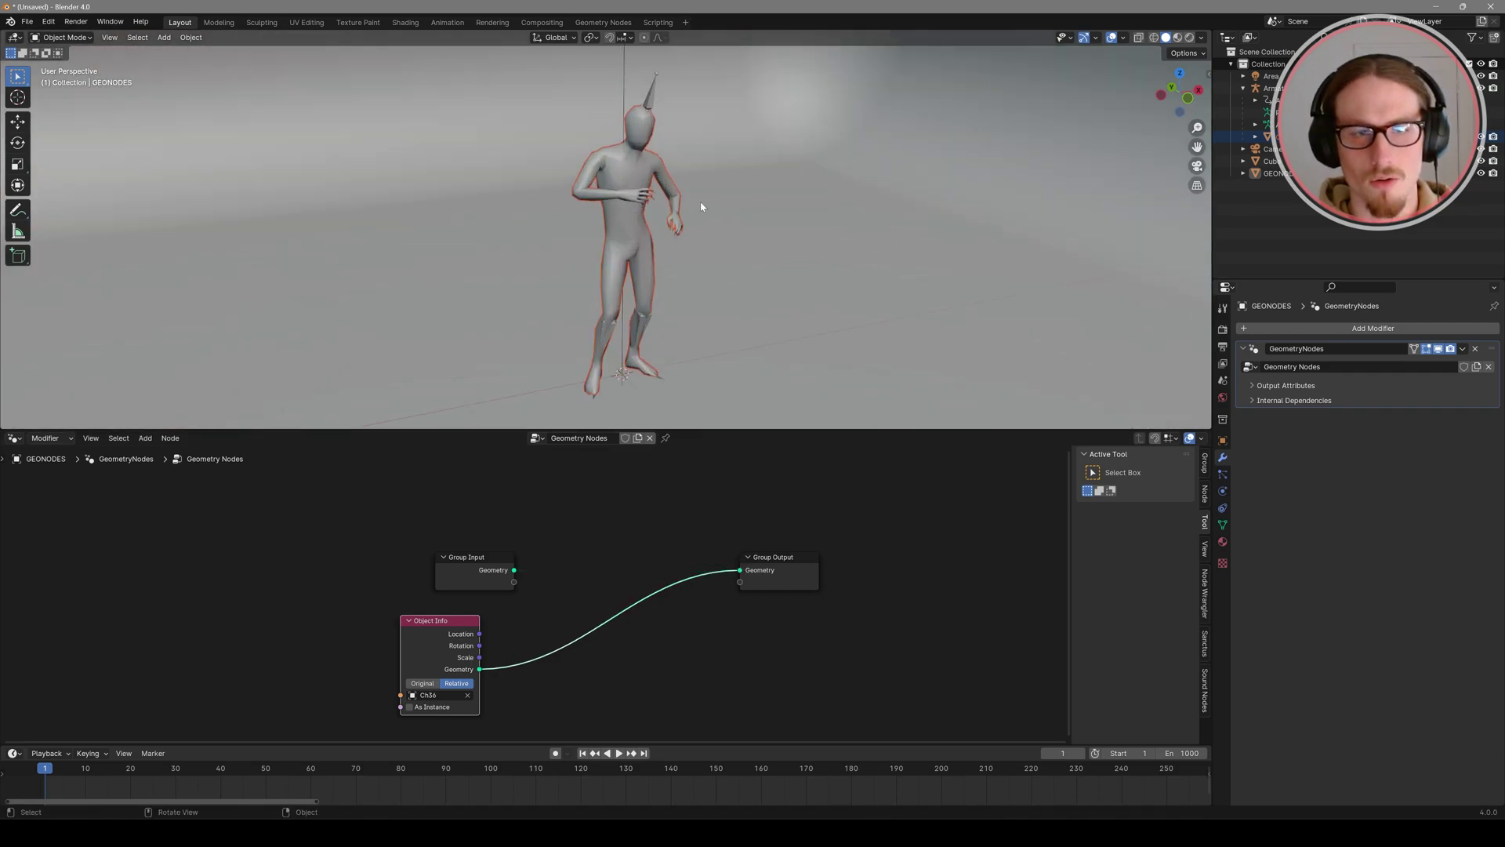
mouse_move(701, 207)
middle_mouse_down()
mouse_move(682, 186)
mouse_move(700, 213)
middle_mouse_up()
left_click(482, 577)
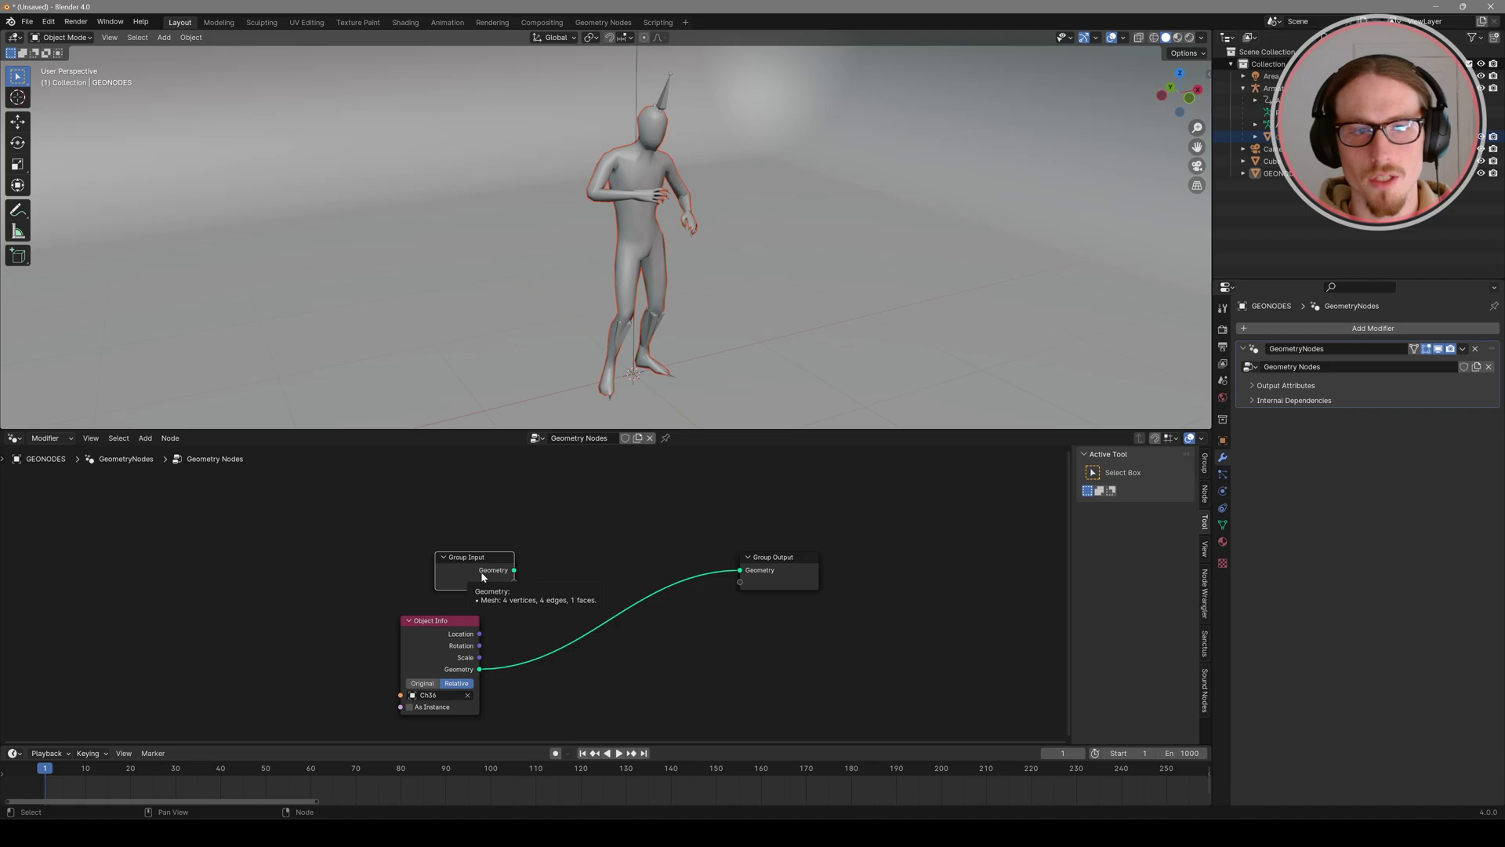
key("x")
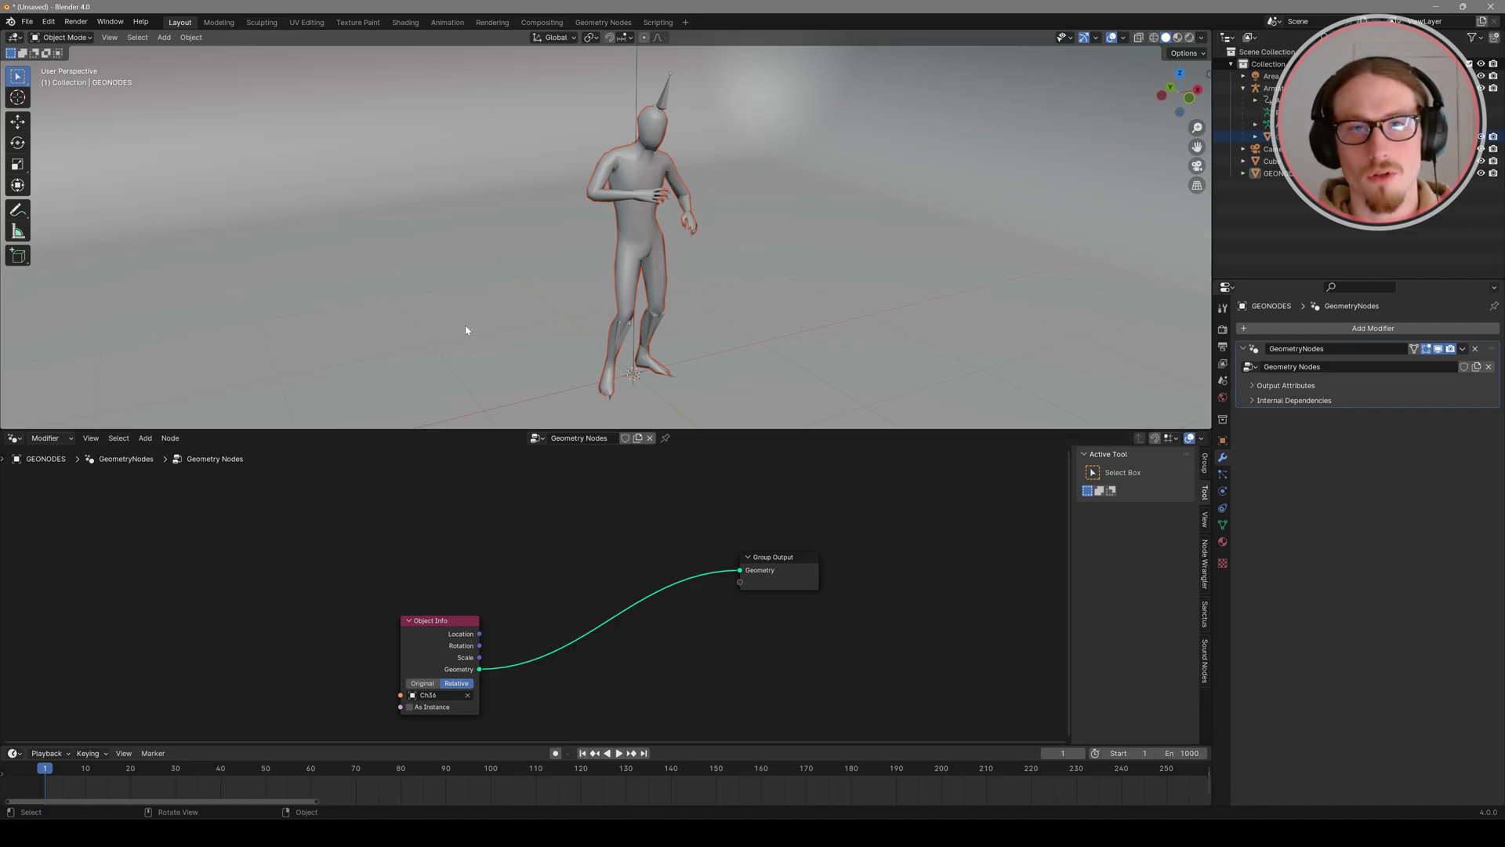
Step: Save the project as DANCING MESH ISLAND in the BLEND FILES folder
left_click(27, 22)
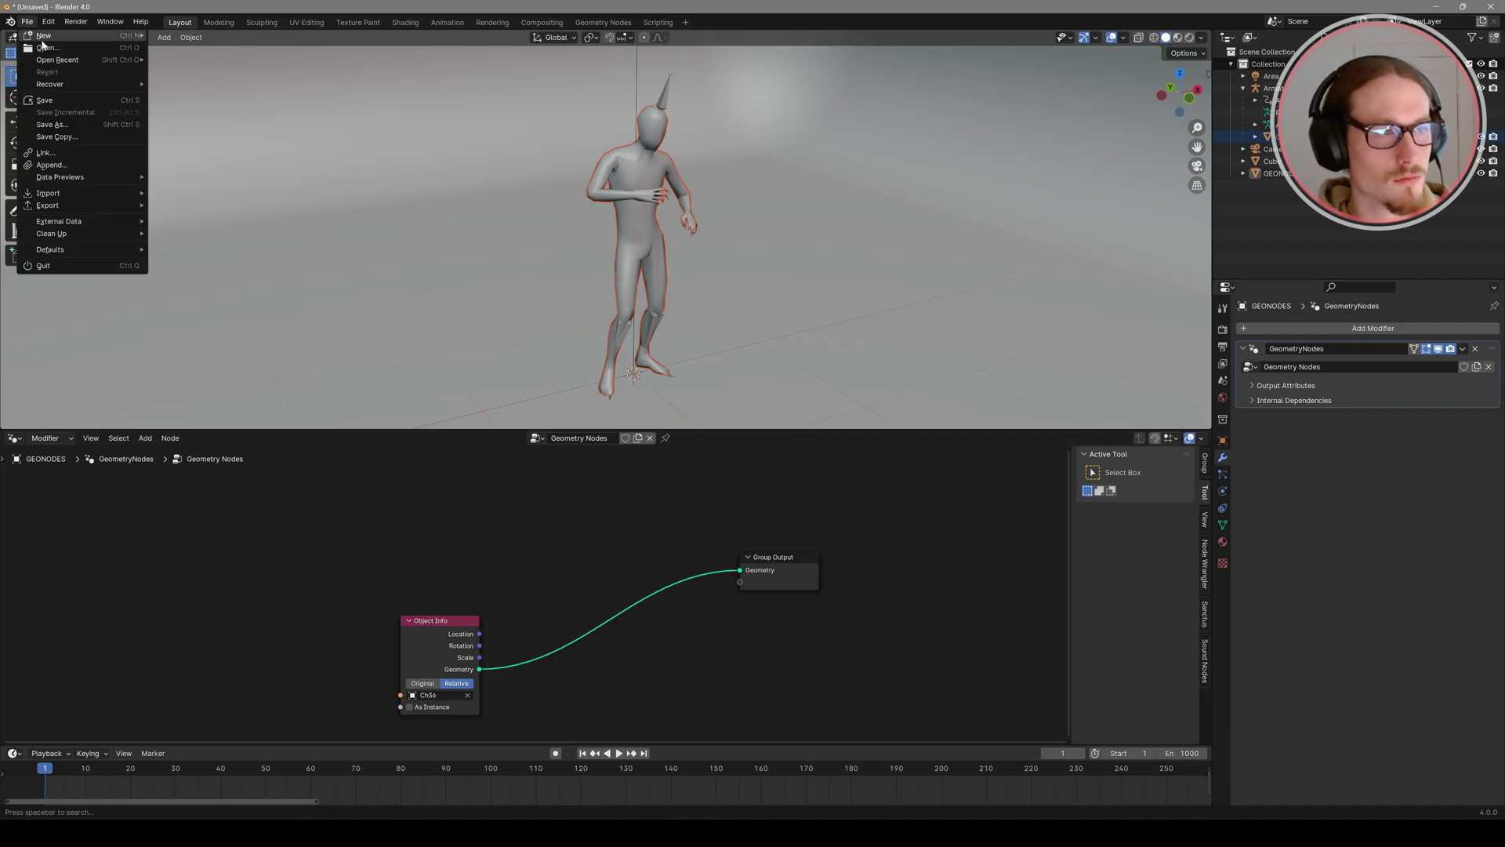
left_click(45, 102)
left_click(470, 336)
scroll(482, 451, "down", 3)
left_click(477, 456)
double_click(606, 362)
double_click(610, 314)
left_click(666, 562)
type("DANCING MESH ISLAND")
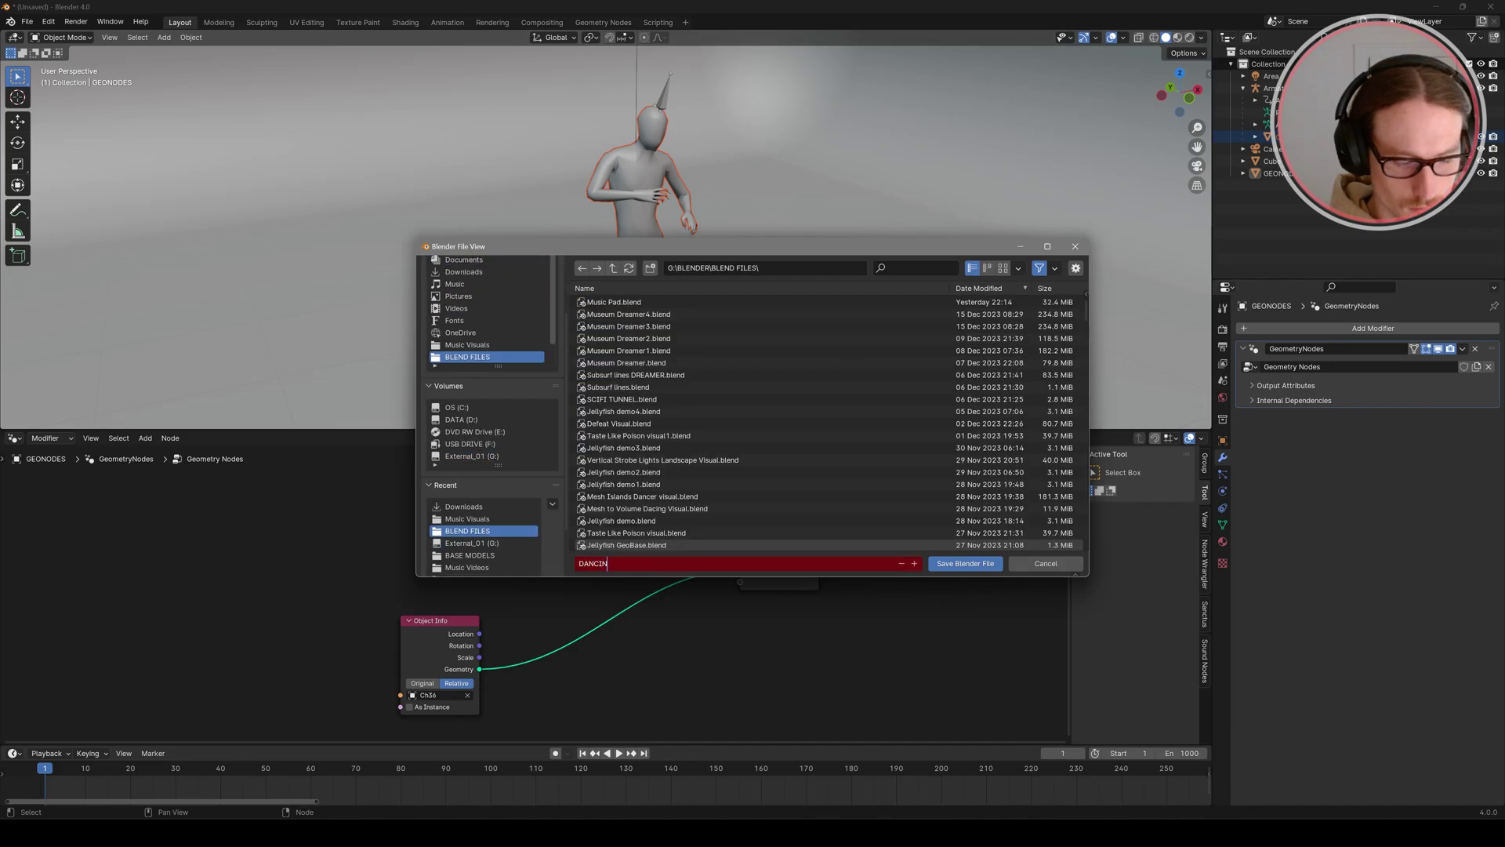
key("Return")
left_click(965, 563)
Step: Insert a Merge by Distance node between the Object Info and the Group Output
middle_click_drag(650, 645, 664, 627)
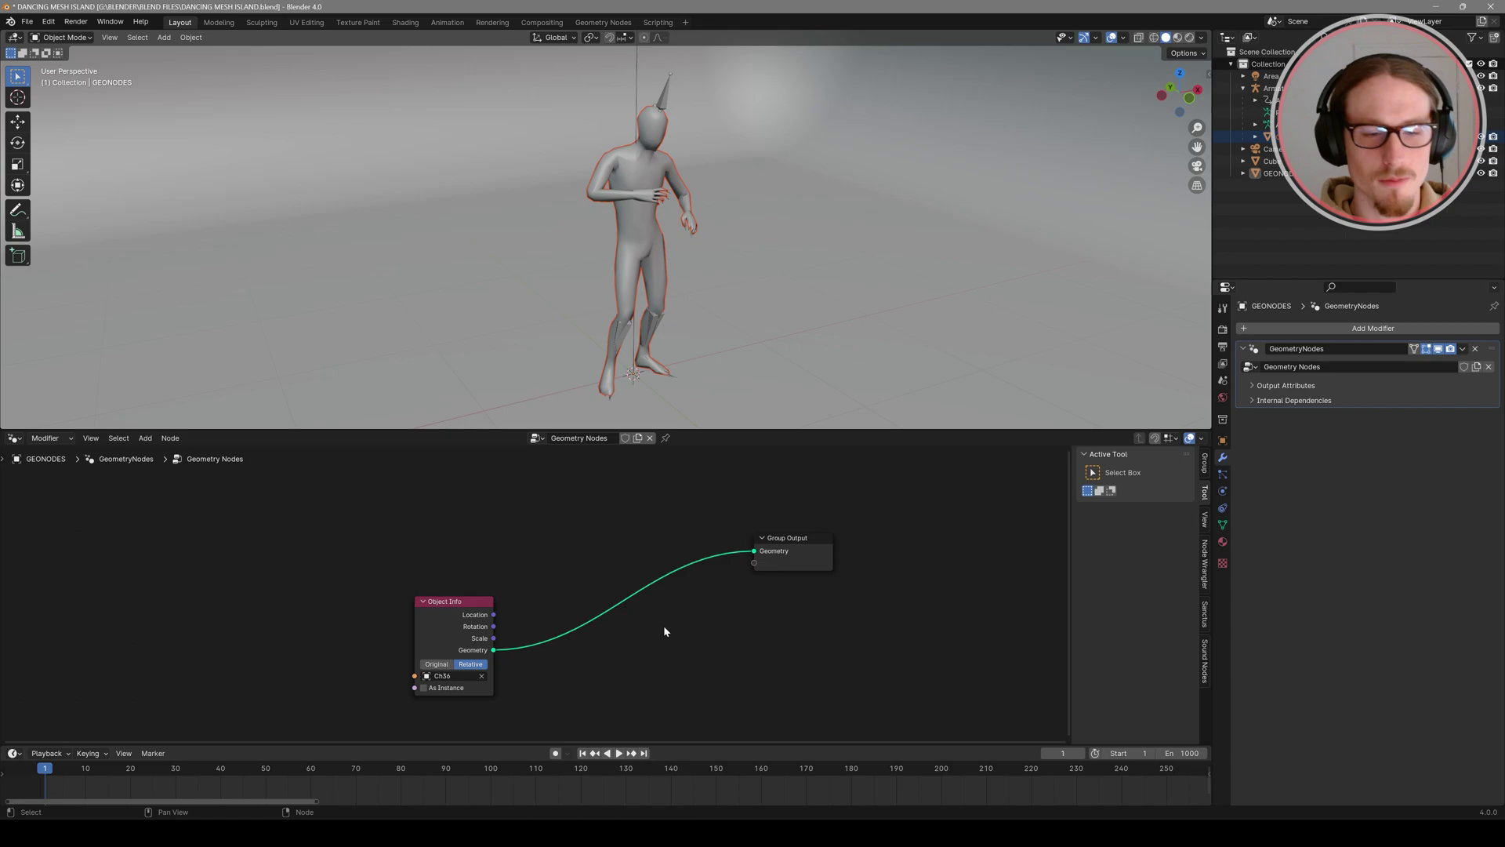
key("shift+a")
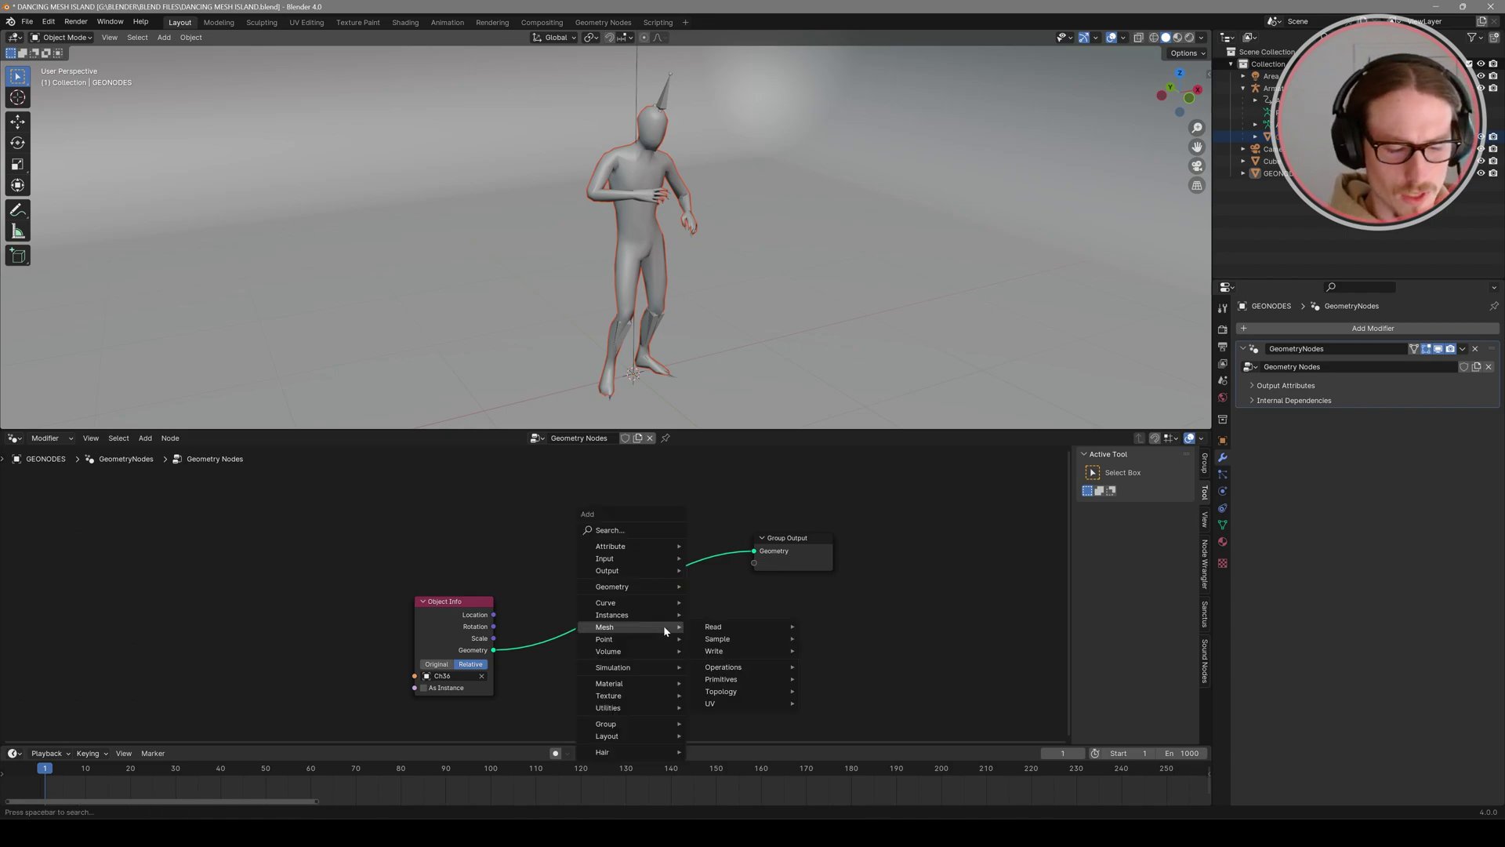
type("MERGE")
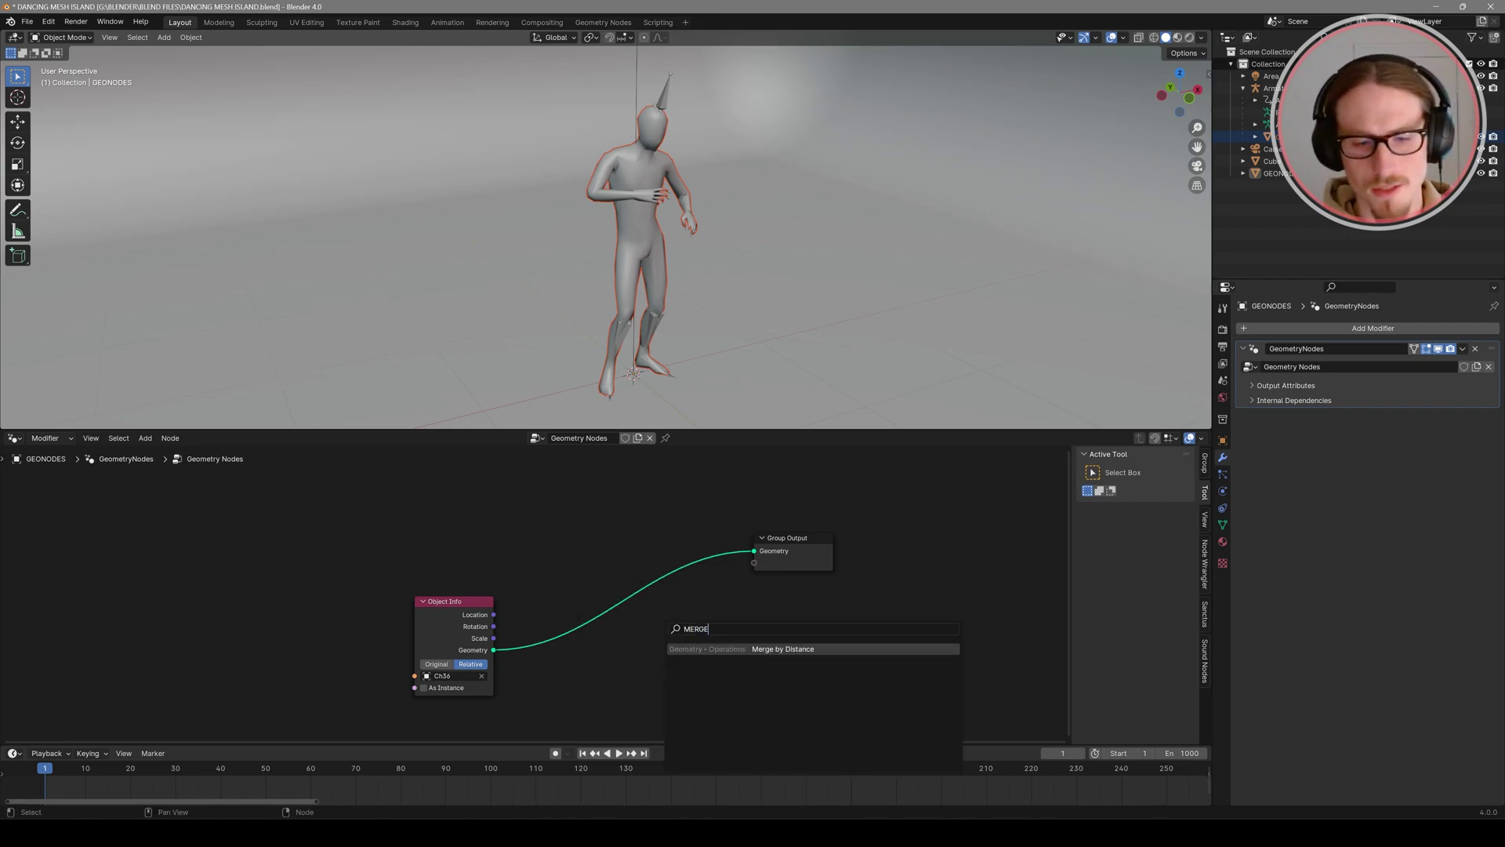
key("Return")
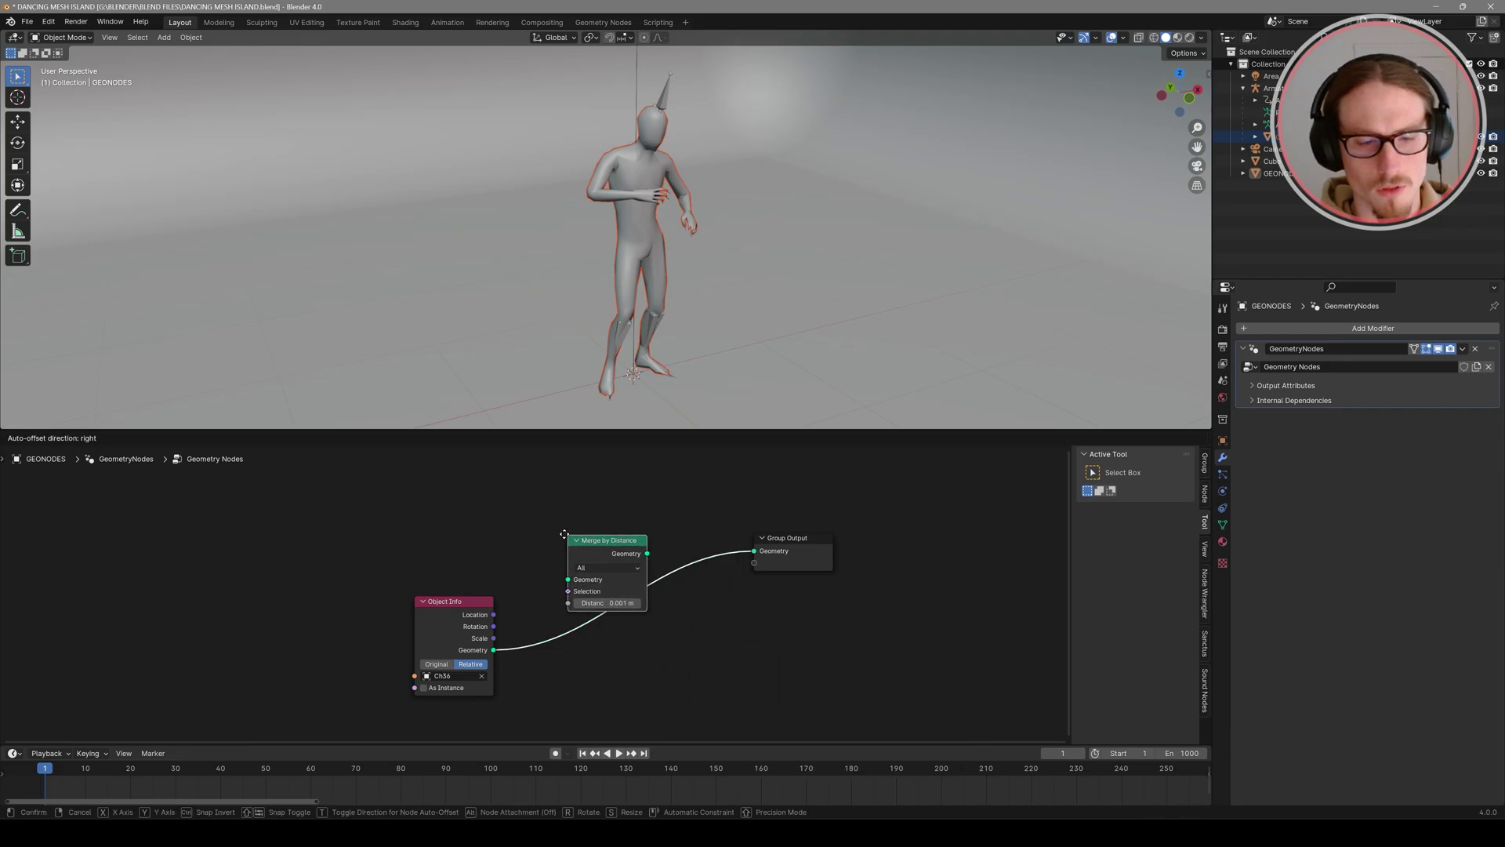
left_click(588, 536)
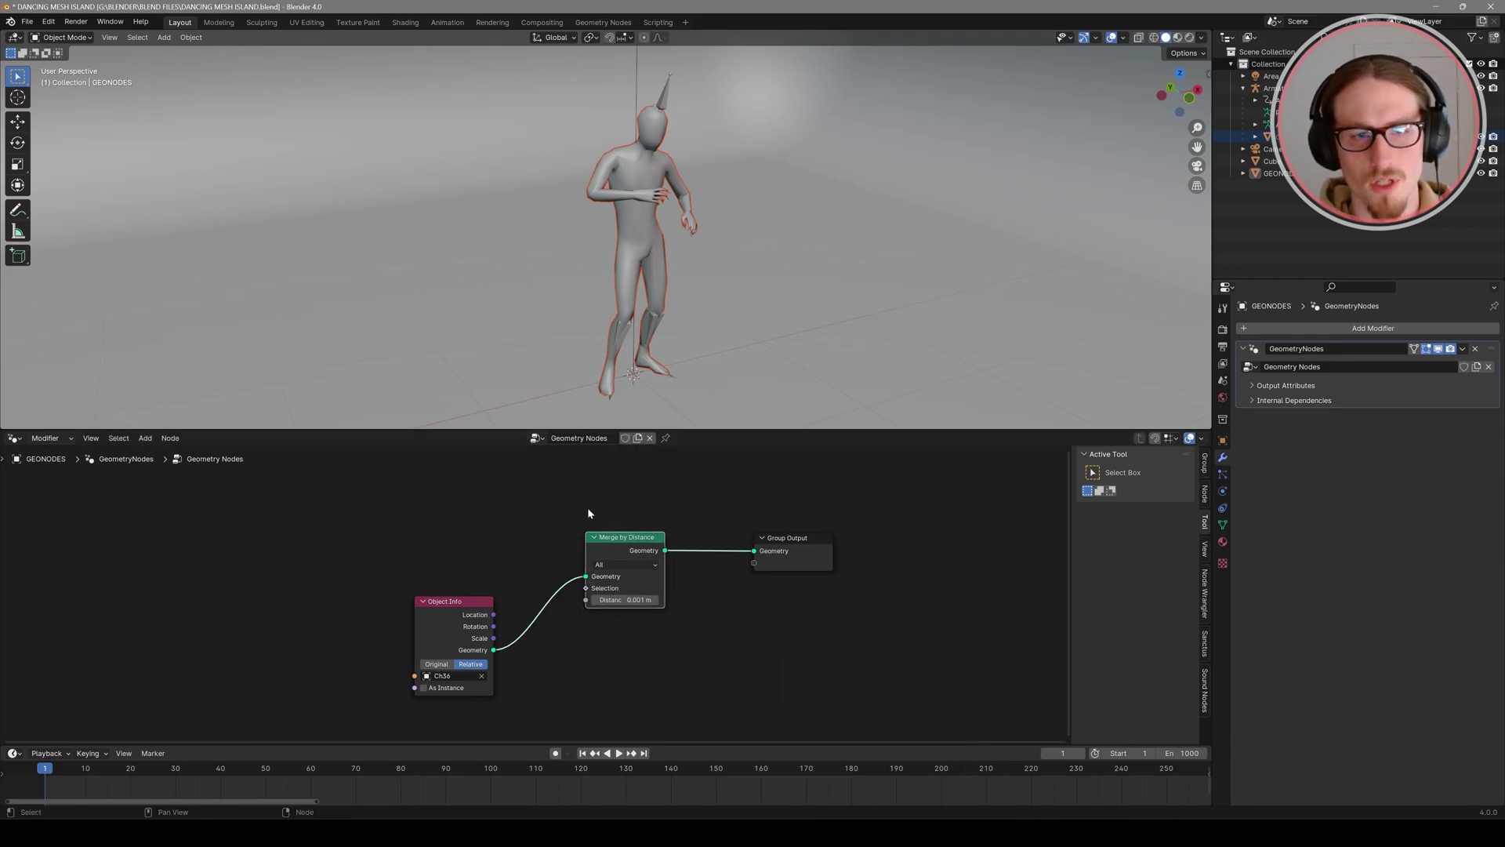
Step: Insert a Dual Mesh node between Merge by Distance and the Group Output
left_click(710, 580)
key("shift+a")
mouse_move(713, 610)
type("DUAL")
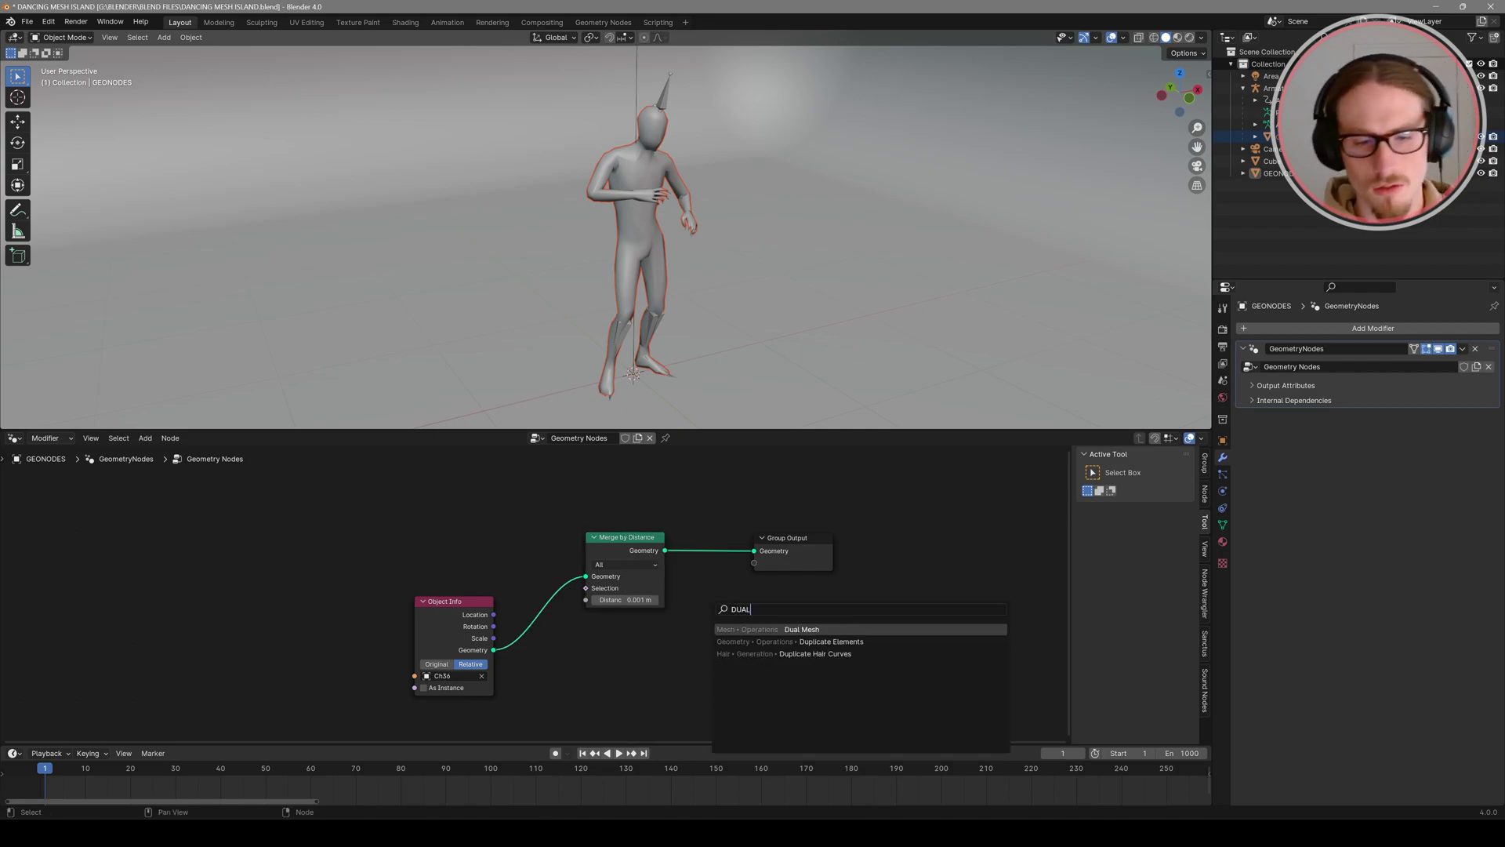
key("Return")
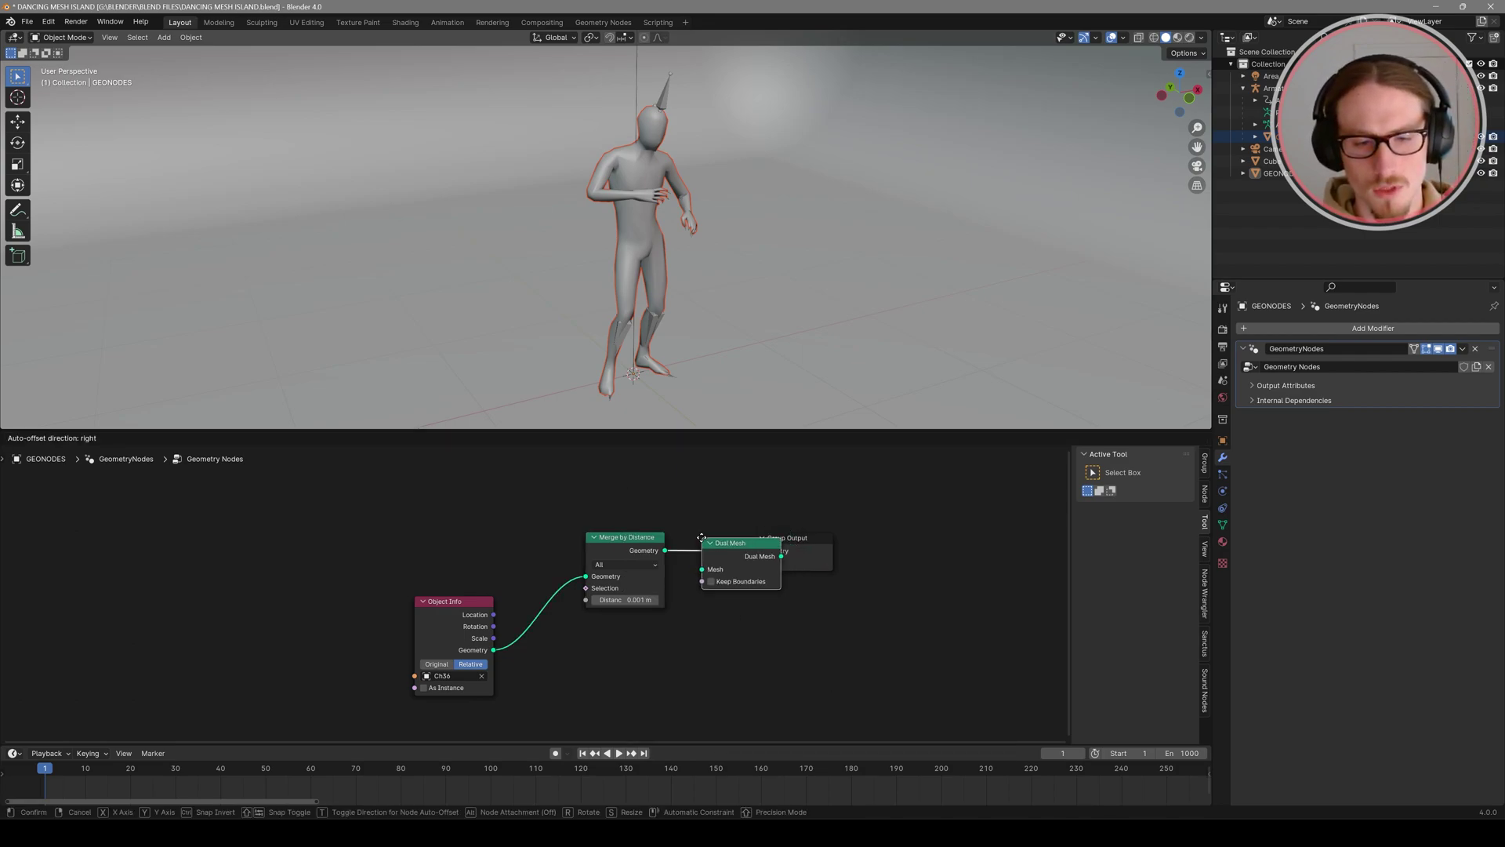
left_click(709, 527)
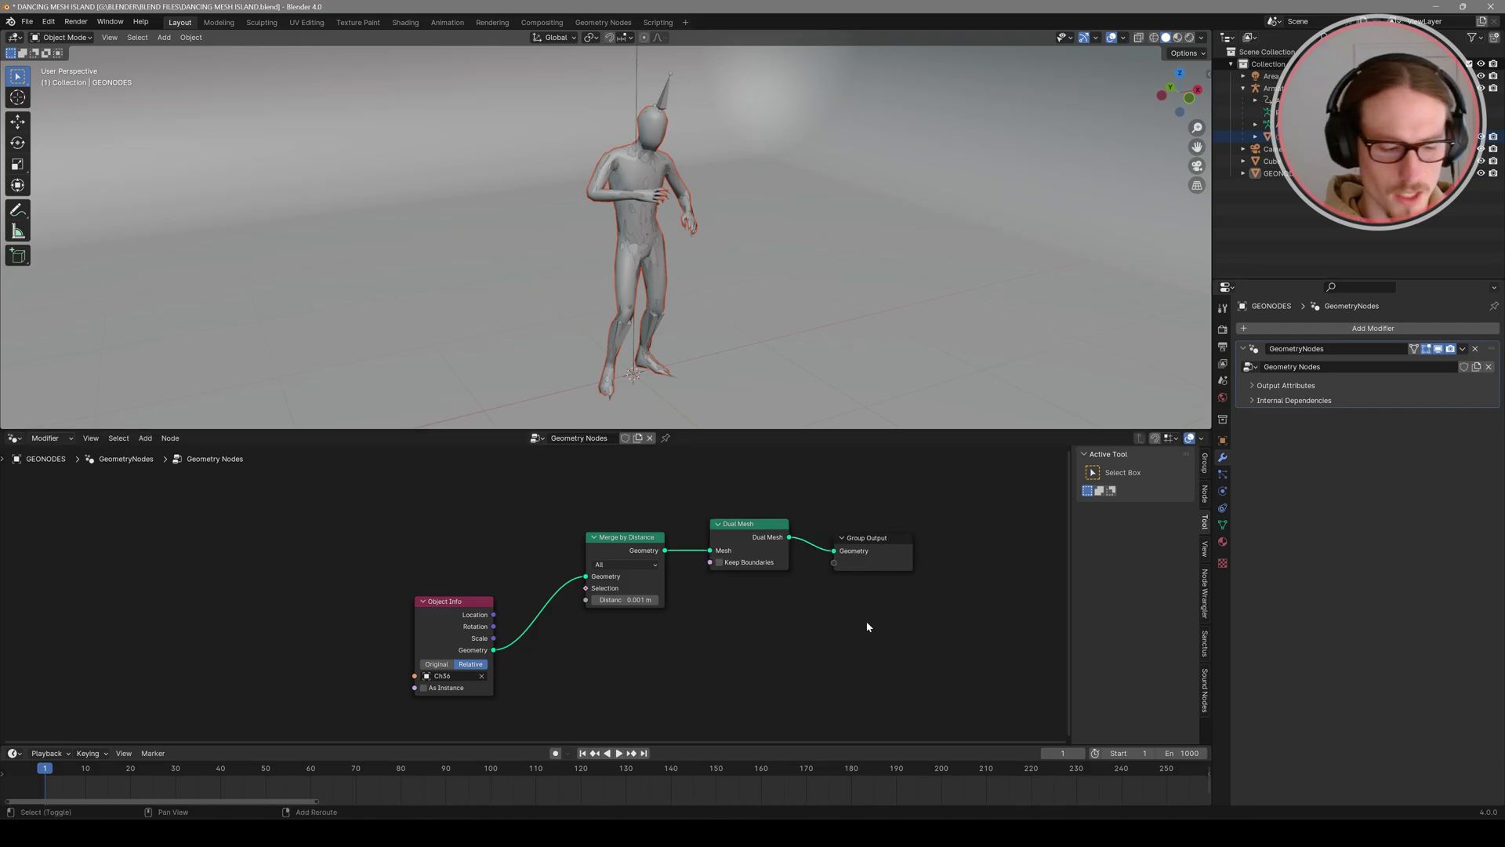
Step: Insert a Split Edges node between Dual Mesh and the Group Output
key("shift+a")
type("SPLIT")
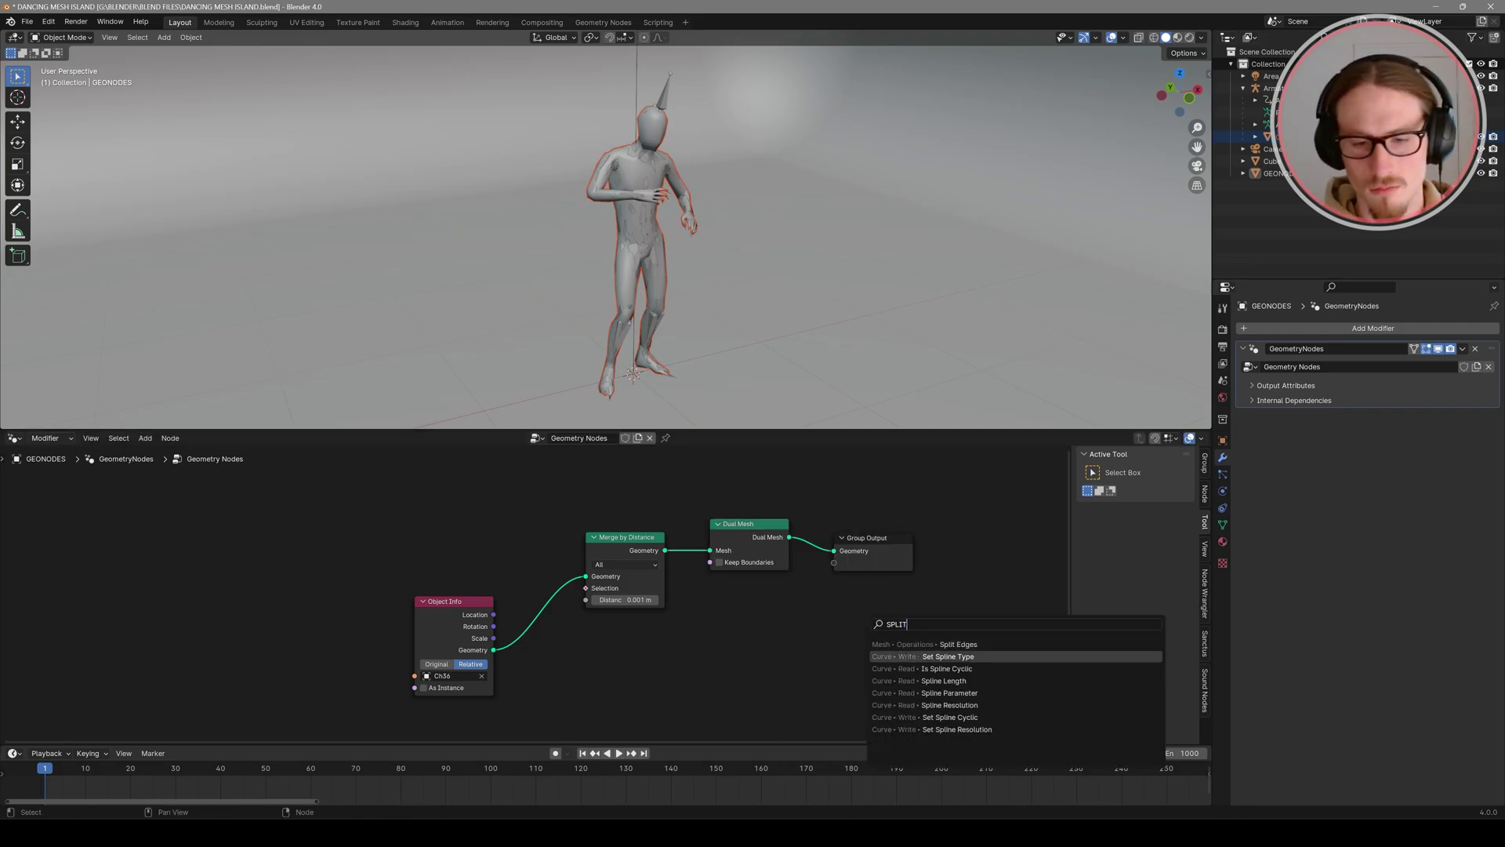
key("Return")
left_click(802, 523)
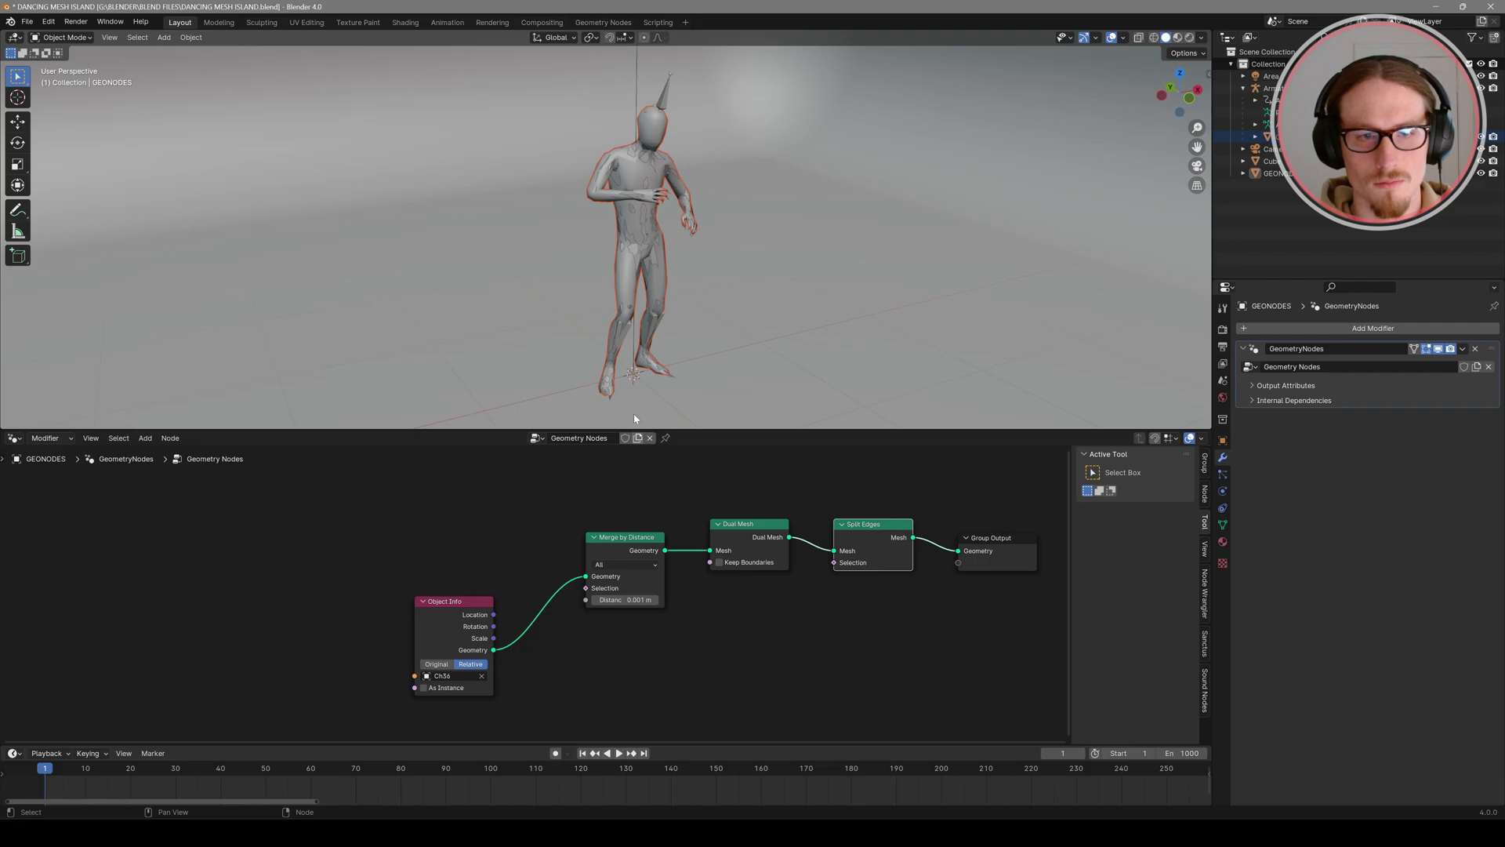
Step: Set the Merge by Distance node's distance to 0.03 m
left_click(636, 549)
left_click(625, 599)
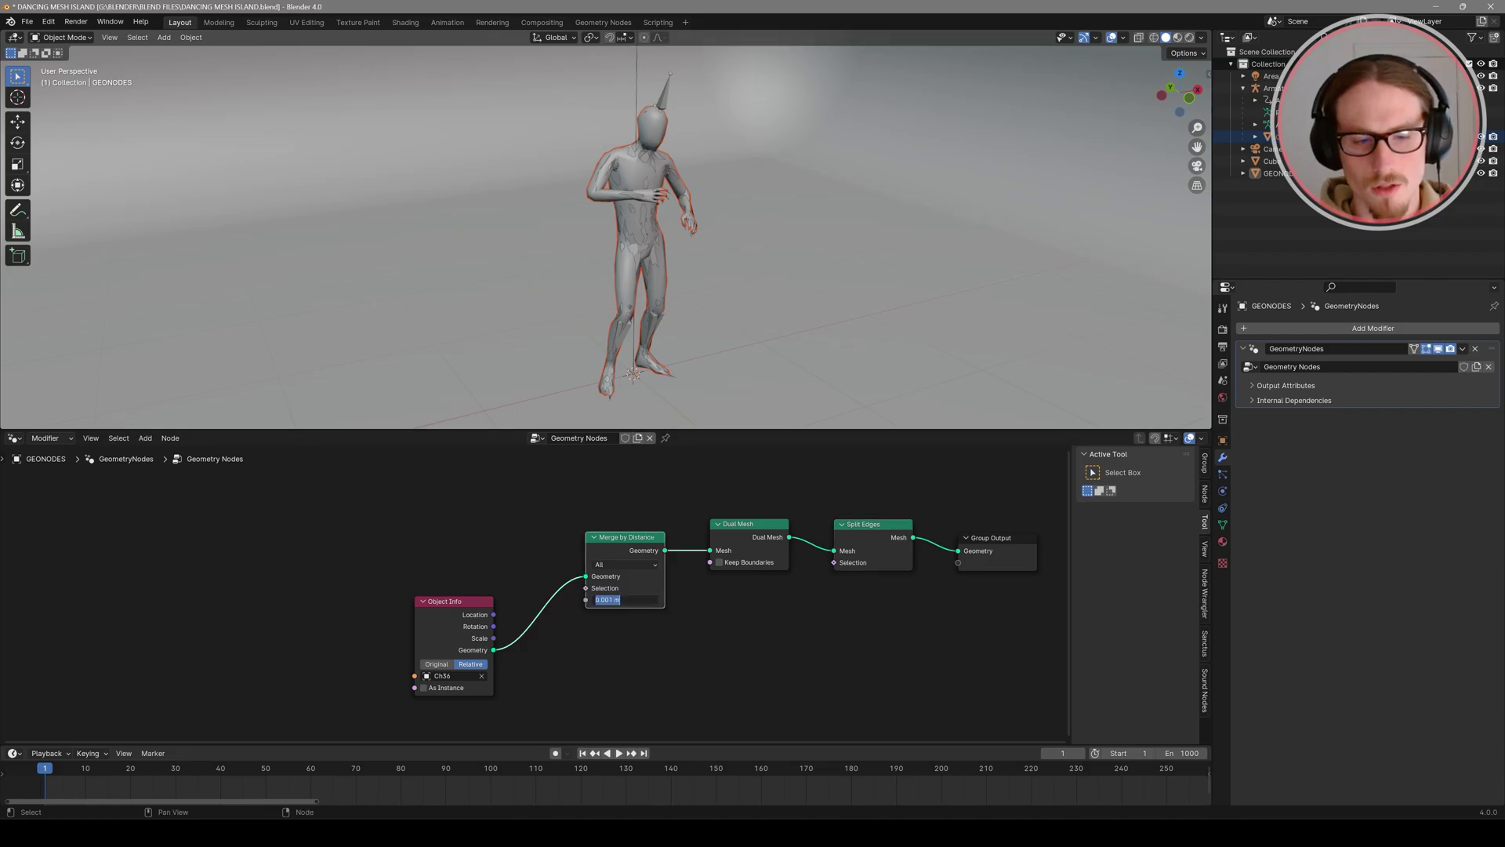
key("BackSpace")
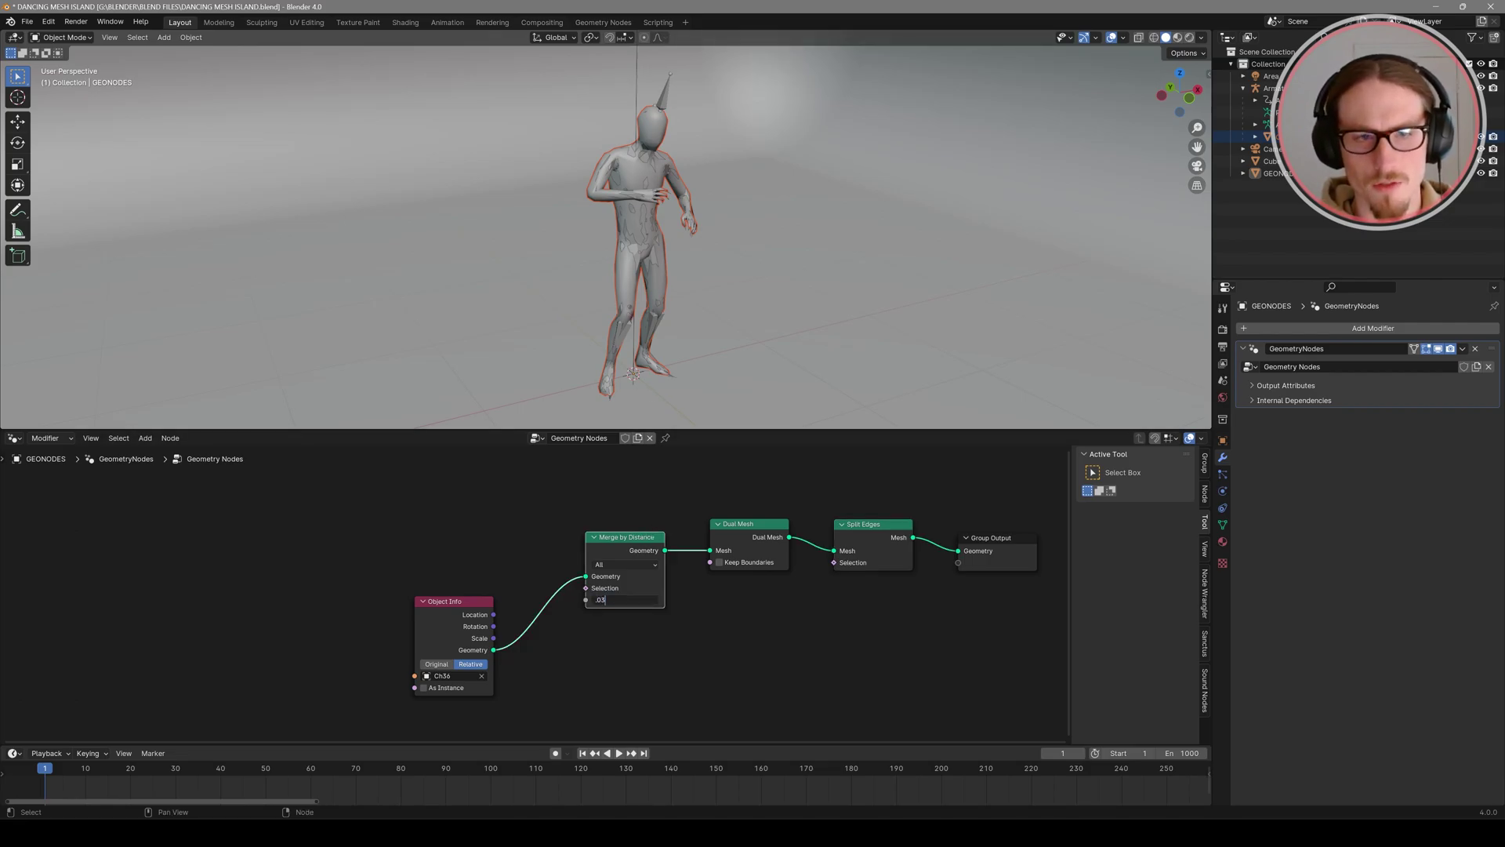
type(".03")
key("Return")
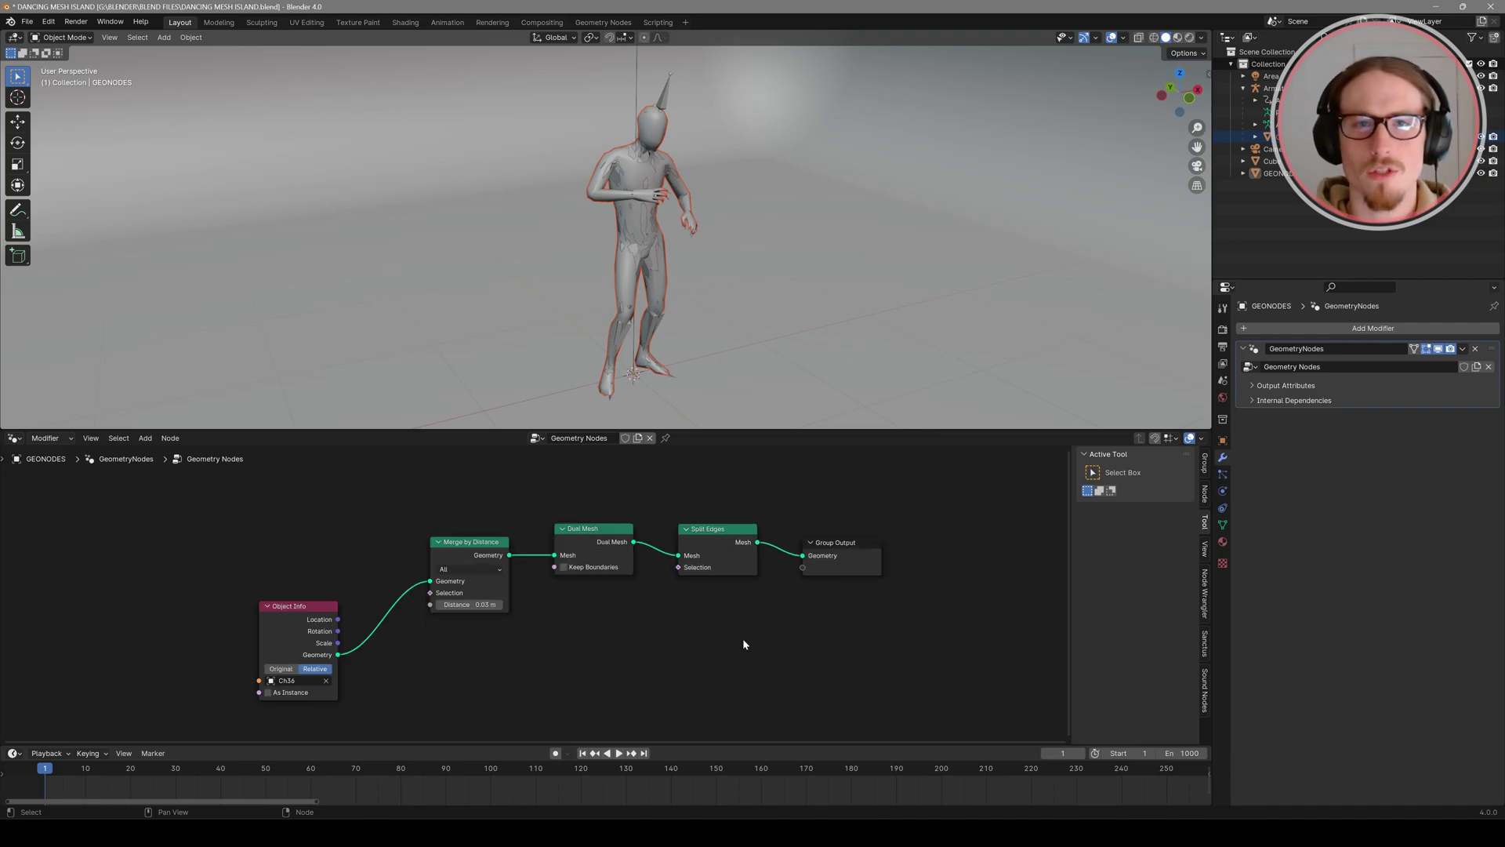
Step: Insert an Extrude Mesh node between Split Edges and the Group Output, and inspect the extruded faces on the character
key("shift+a")
type("E")
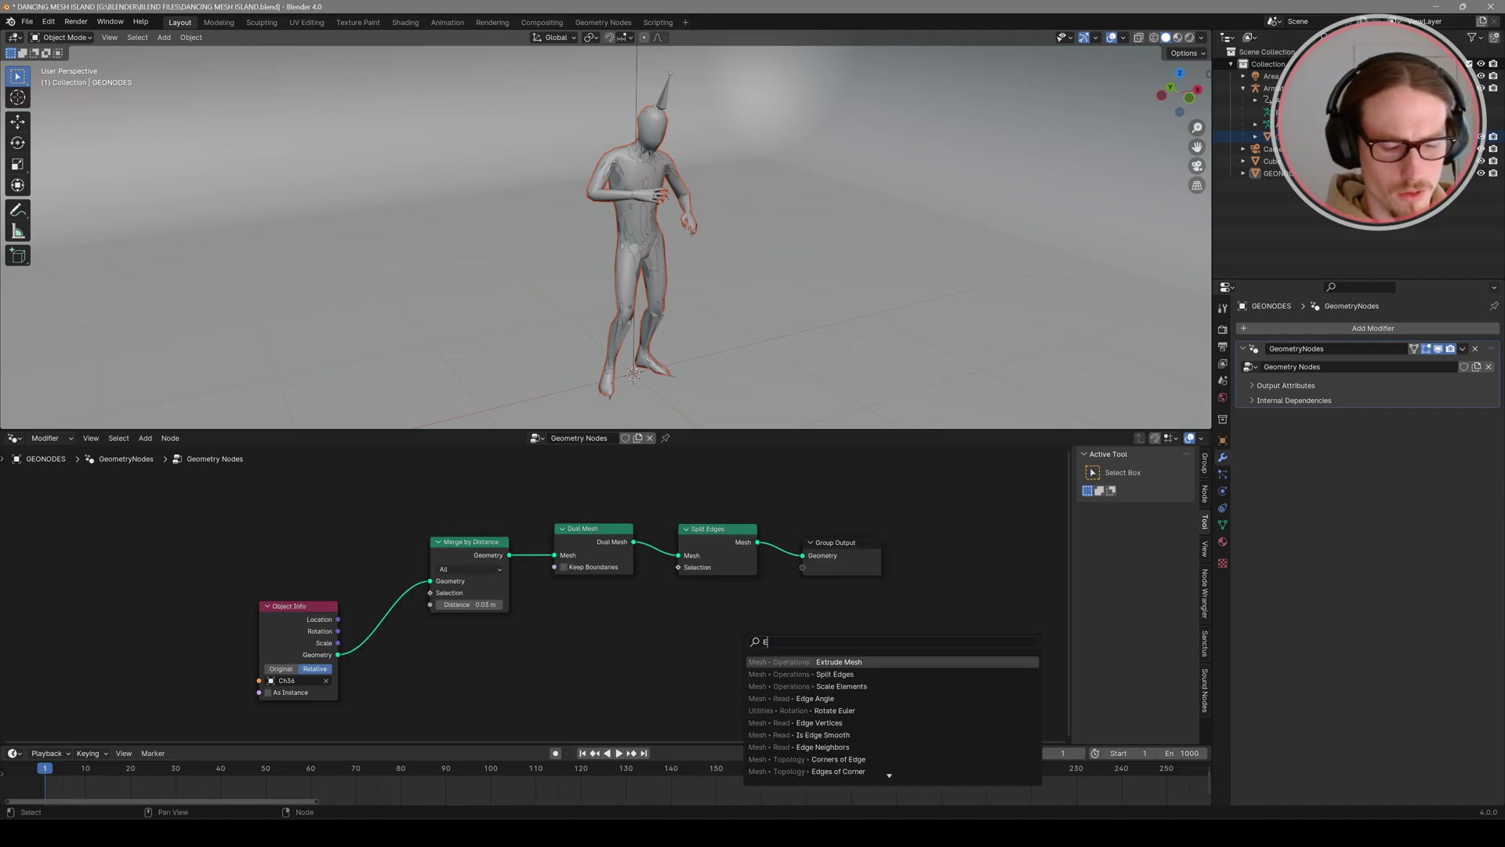
type("XTRU")
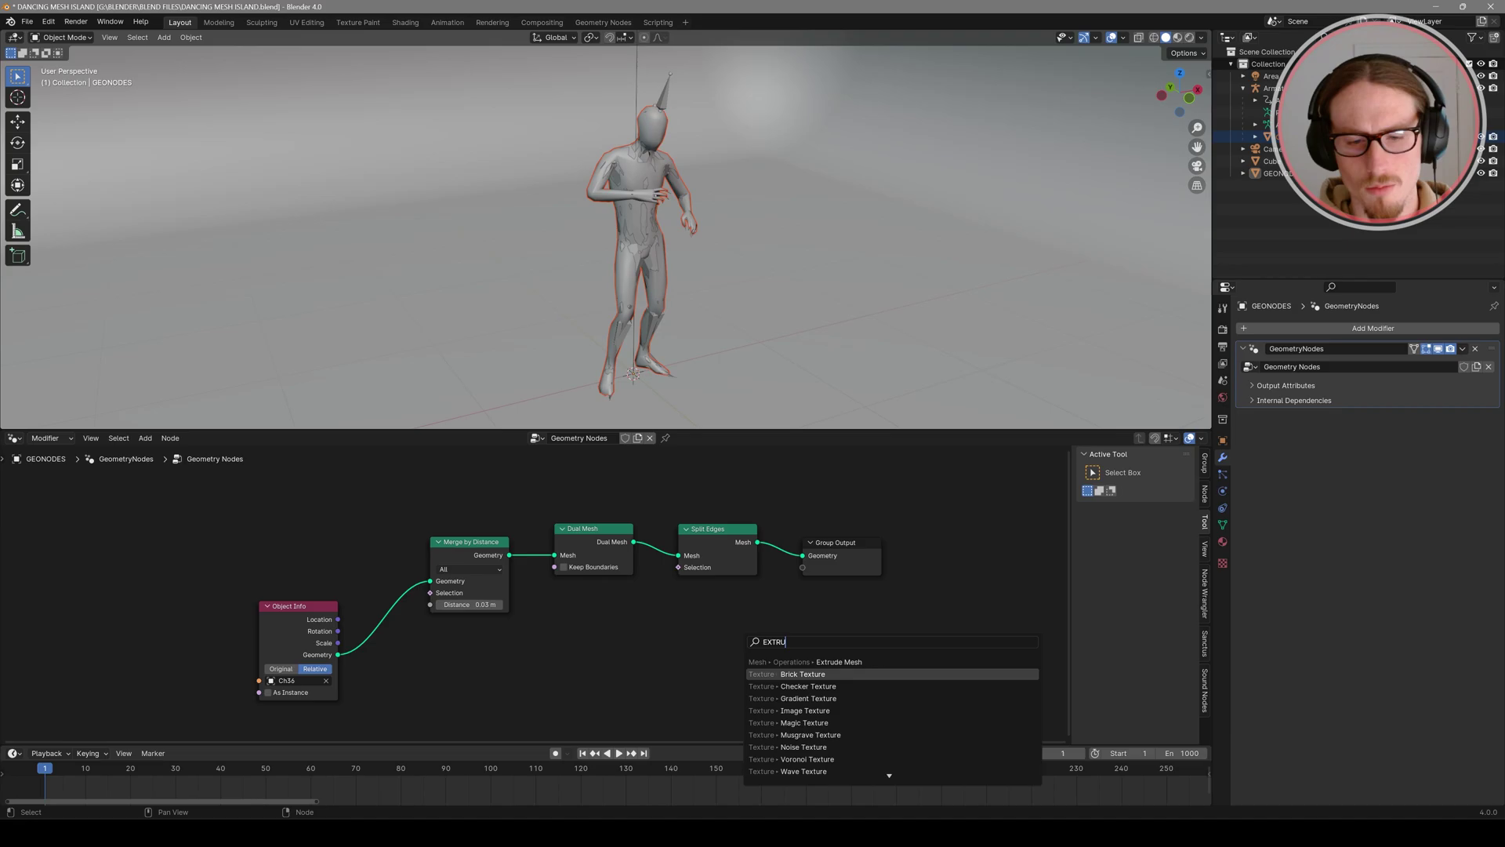
key("Return")
left_click(823, 515)
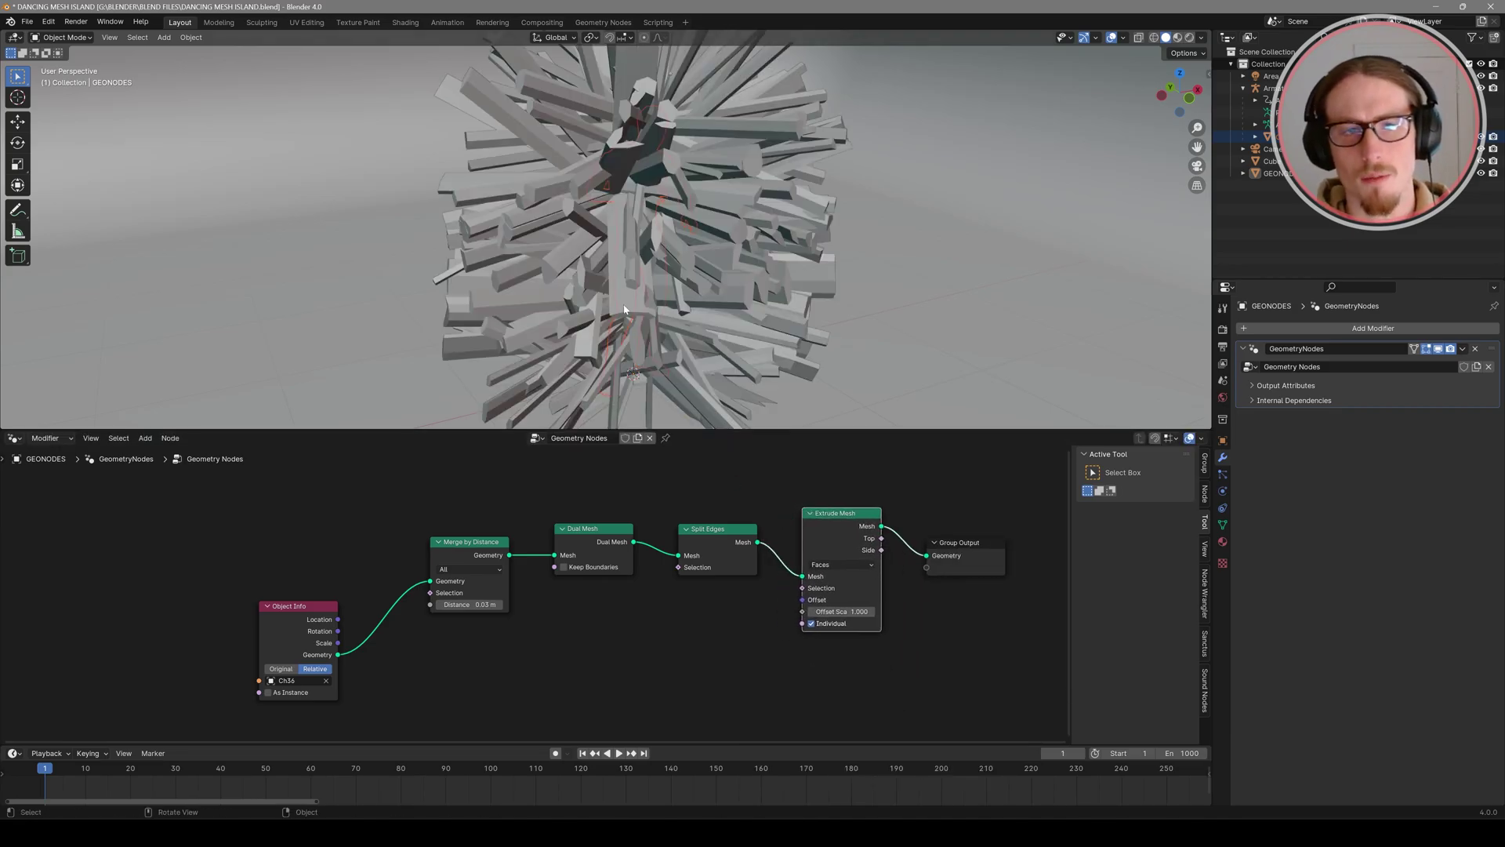
mouse_move(688, 313)
middle_mouse_down()
mouse_move(753, 287)
mouse_move(670, 307)
middle_mouse_up()
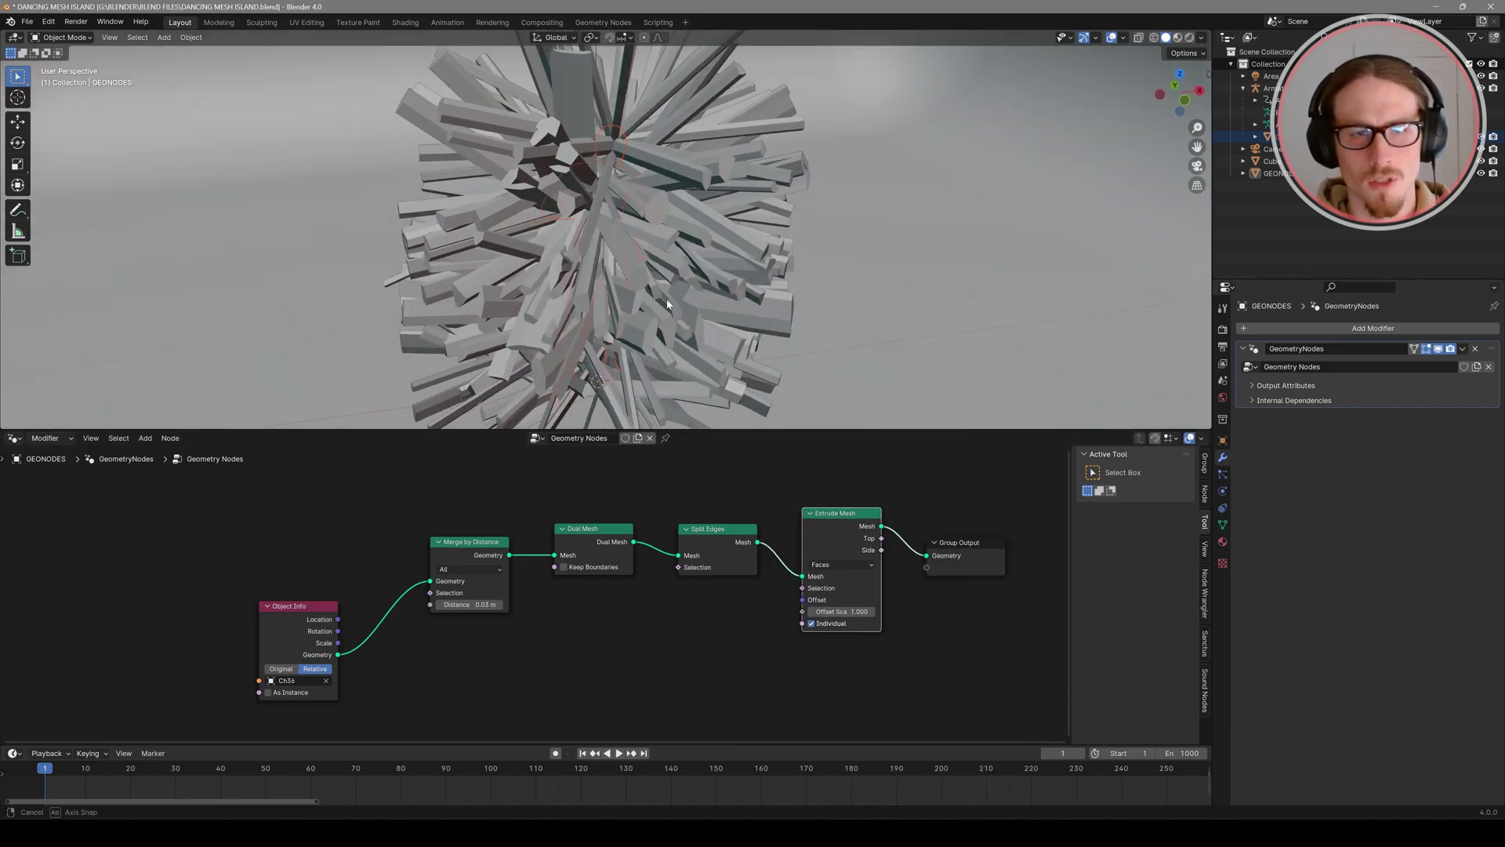
scroll(648, 265, "down", 4)
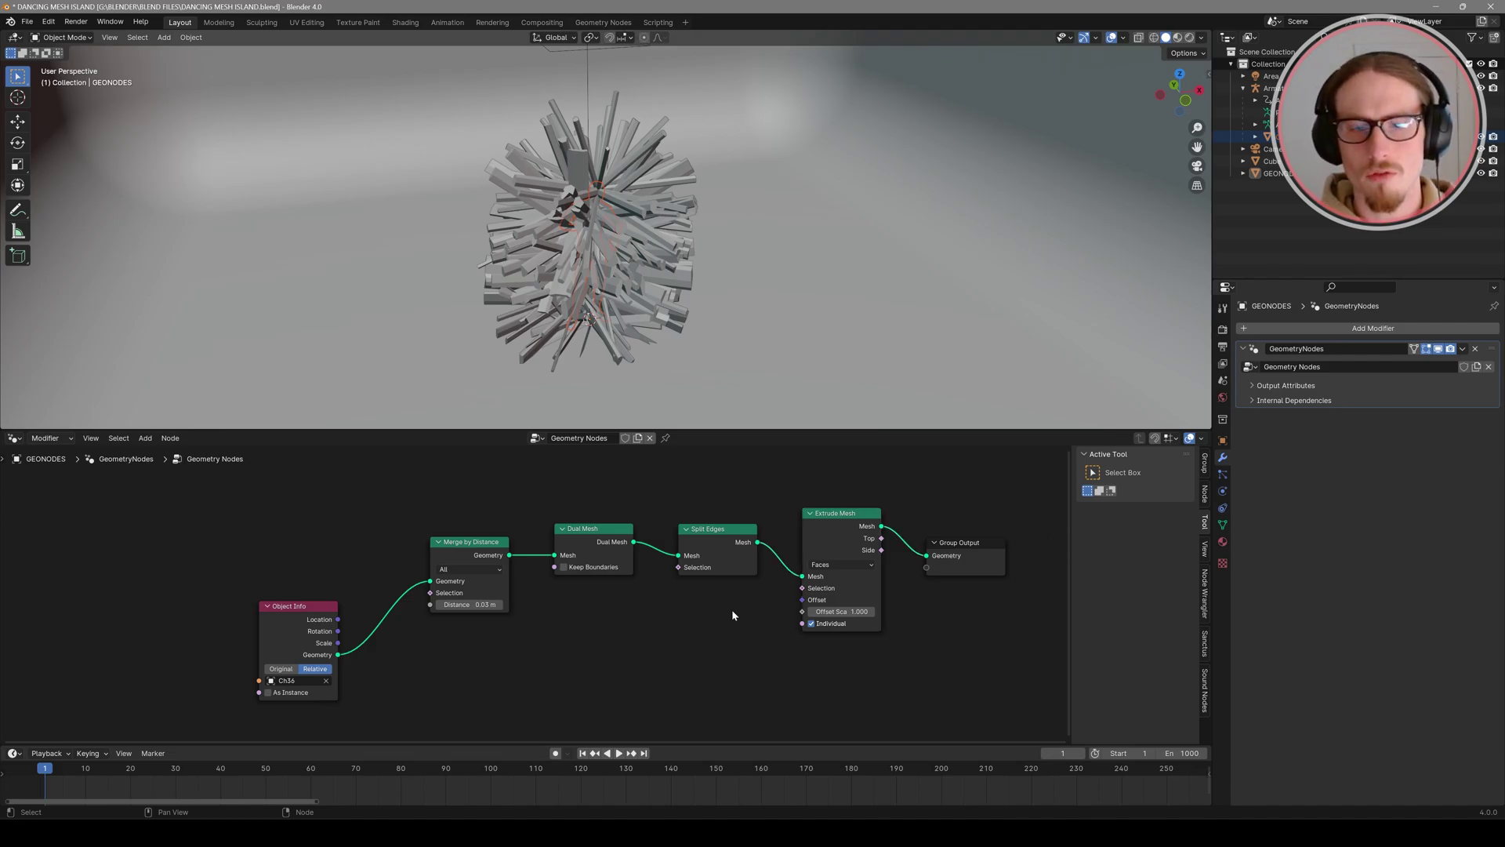
Step: Insert a Scale Elements node between Split Edges and Extrude Mesh, and lower its scale to 0.8
key("shift+a")
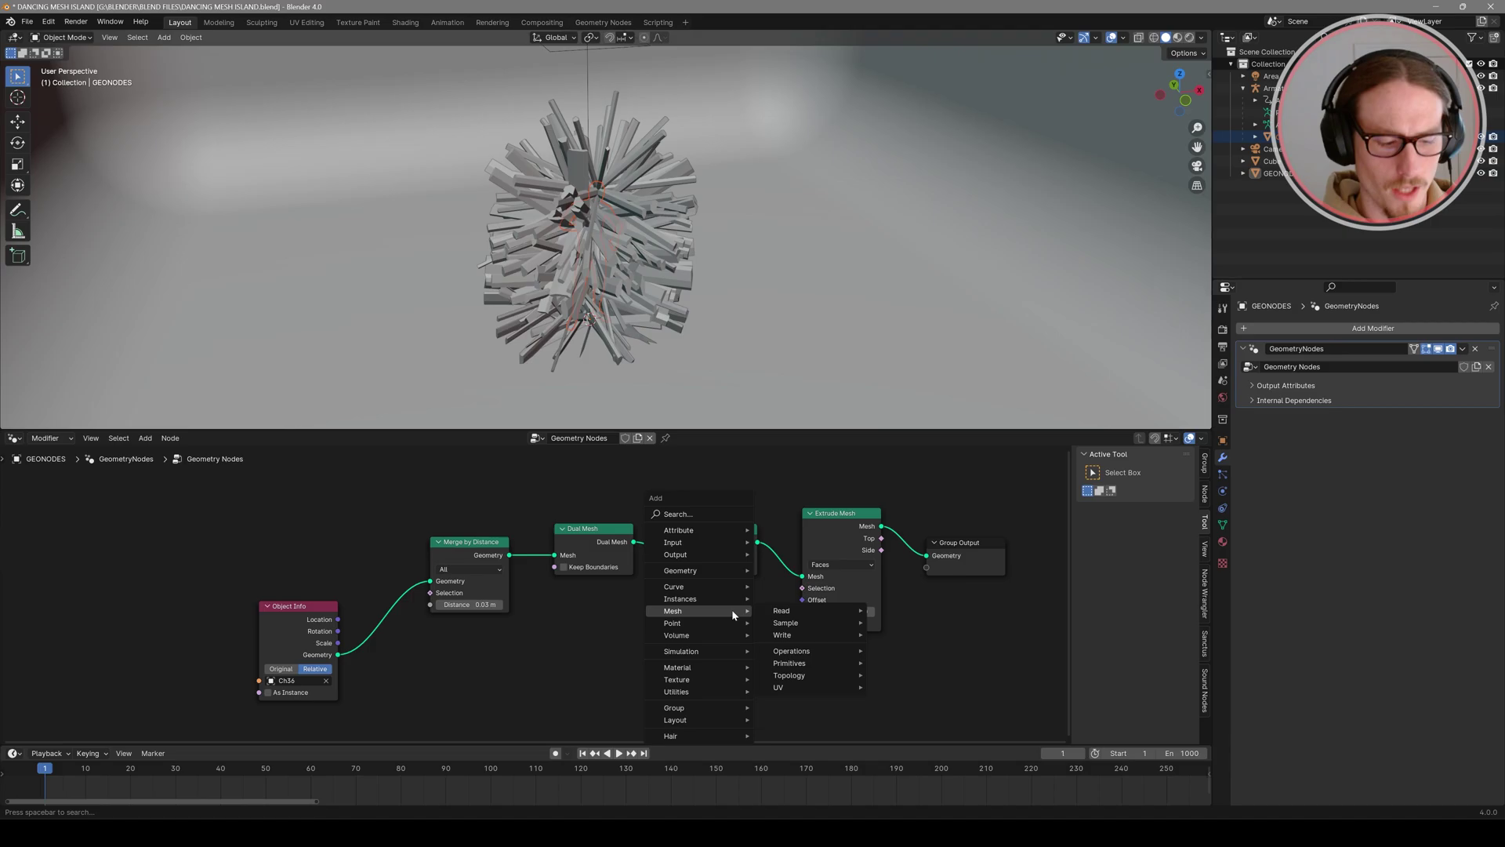
type("SCALE")
left_click(851, 643)
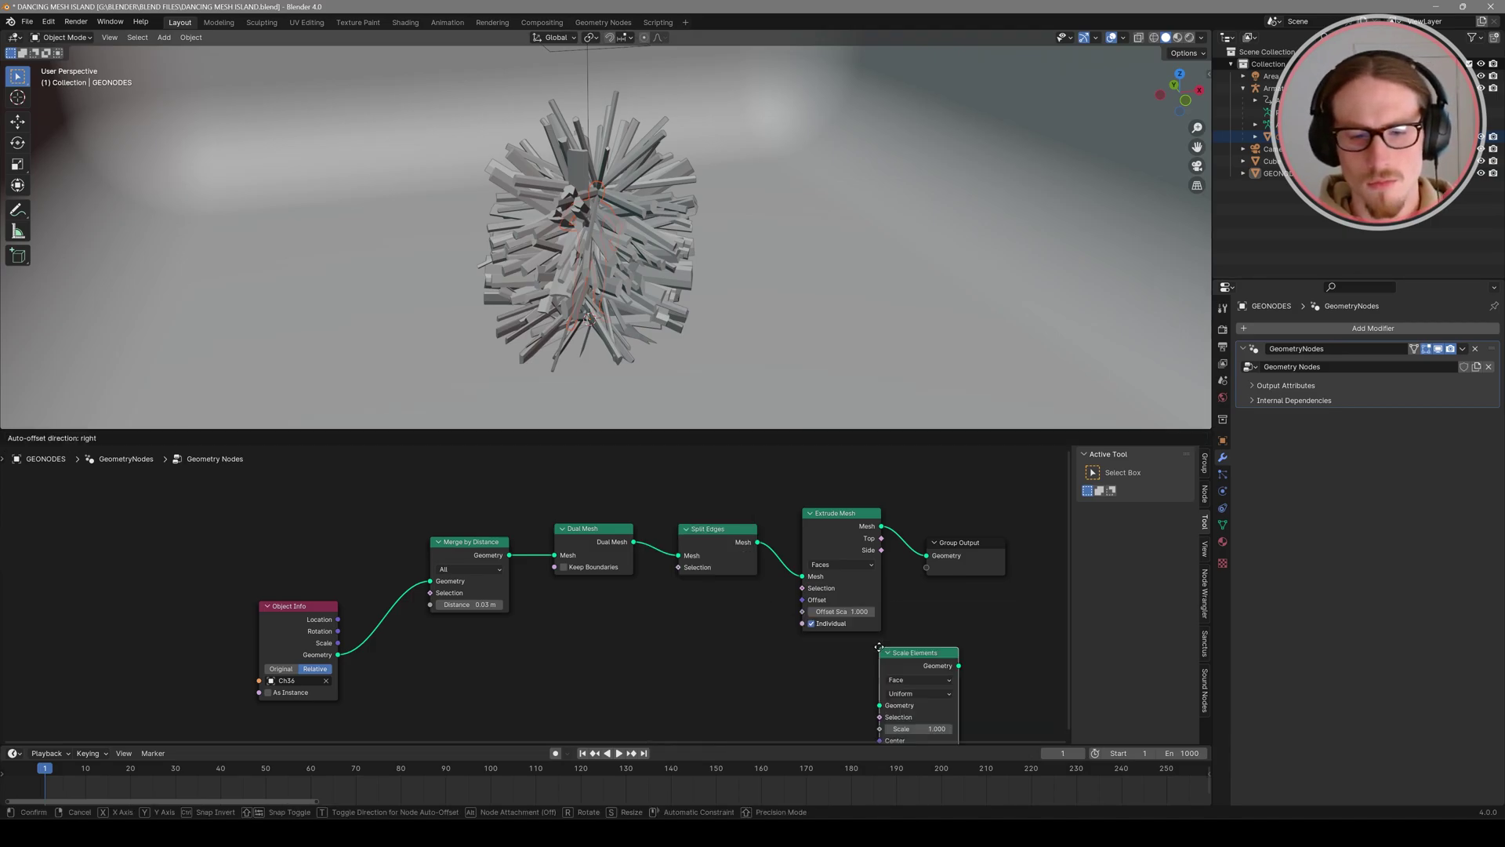
left_click(768, 522)
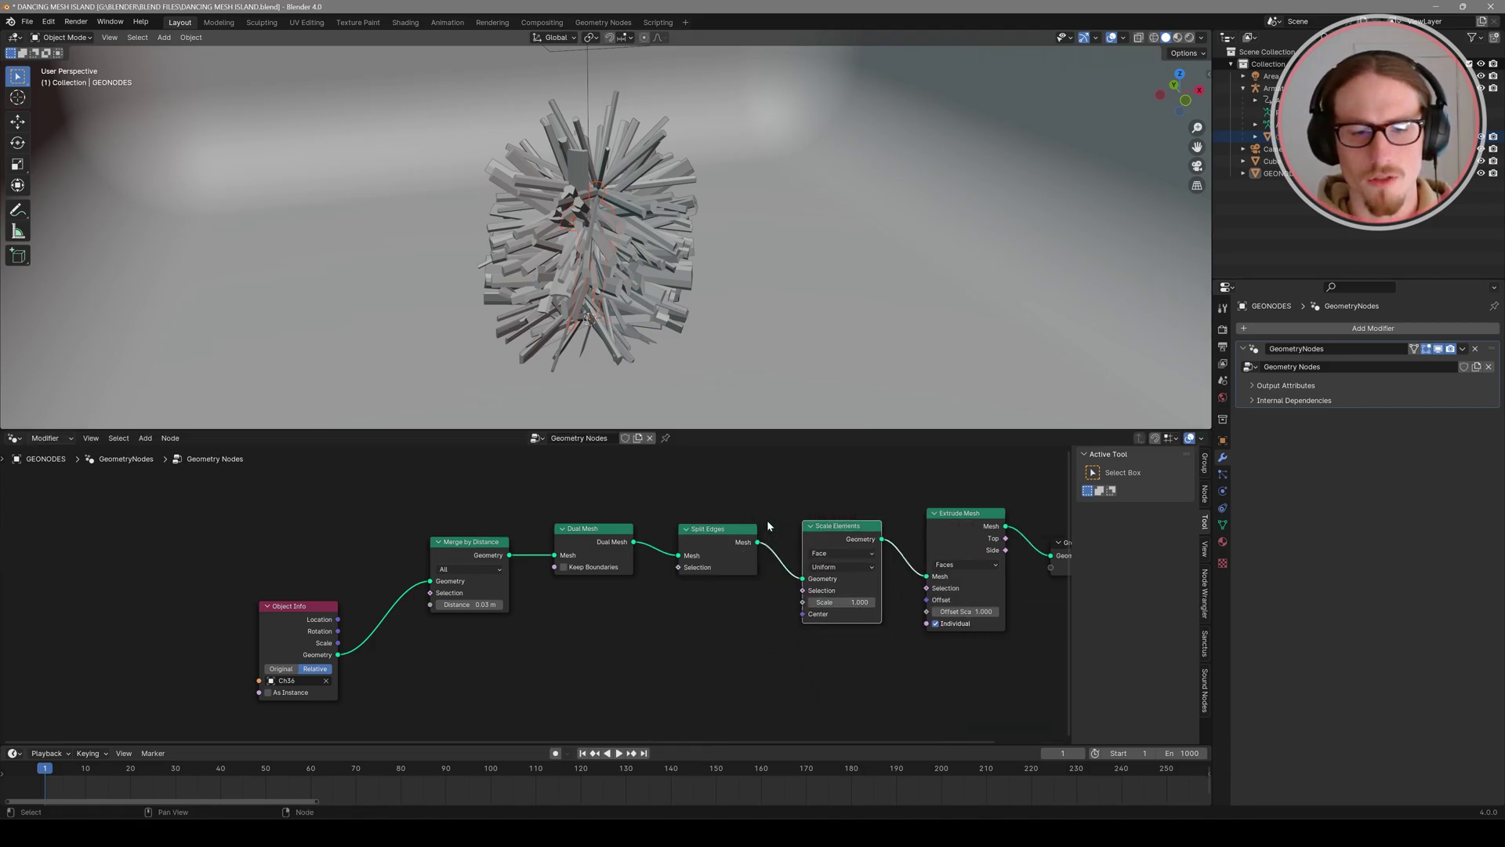
left_click_drag(827, 602, 757, 601, "shift")
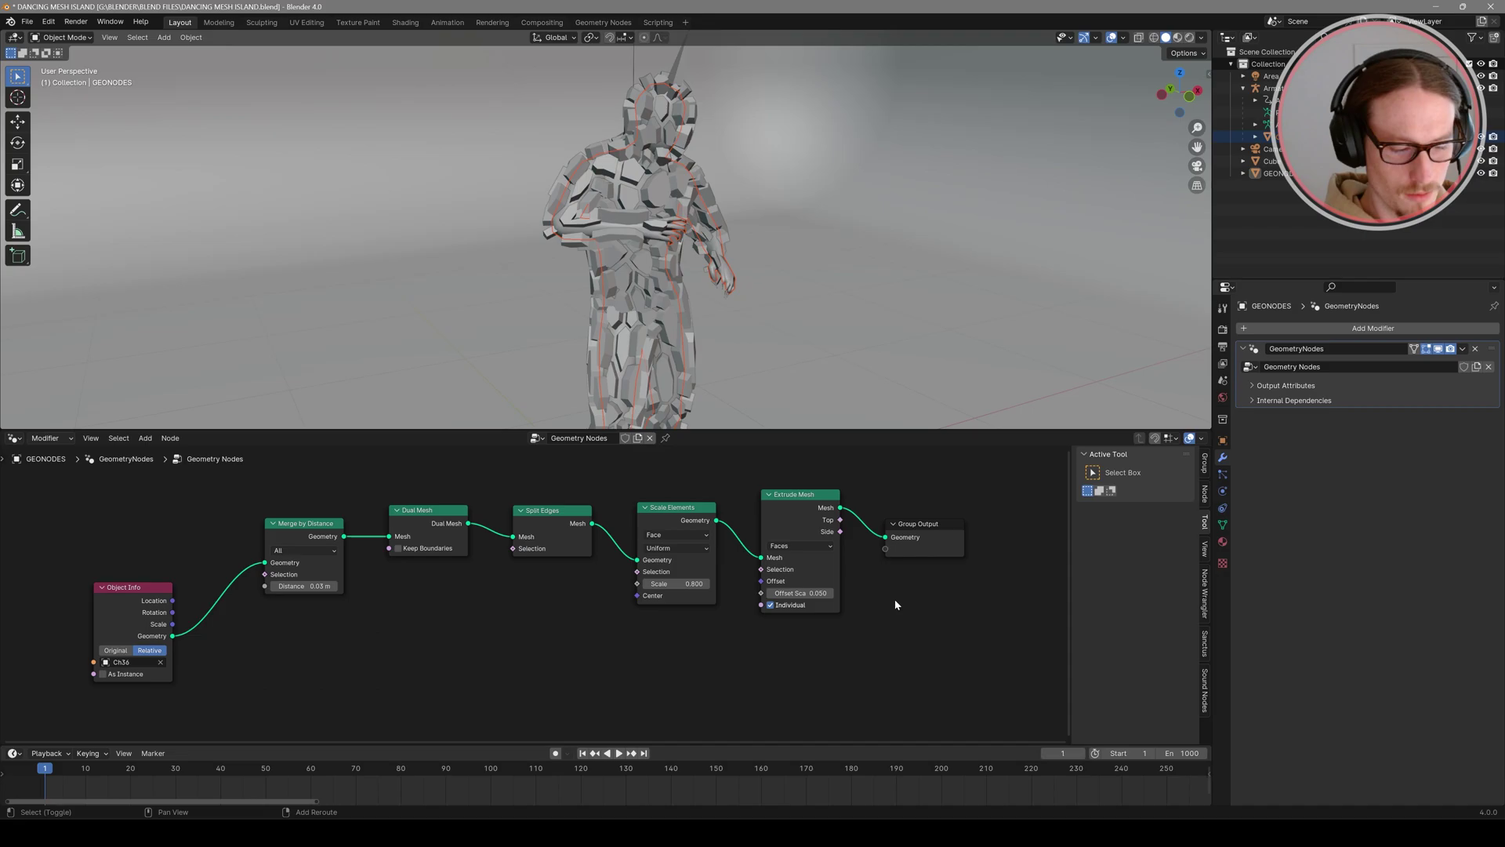
Step: Insert a Subdivision Surface node between Extrude Mesh and the Group Output, and inspect the rounded mesh pieces up close
key("shift+a")
type("s")
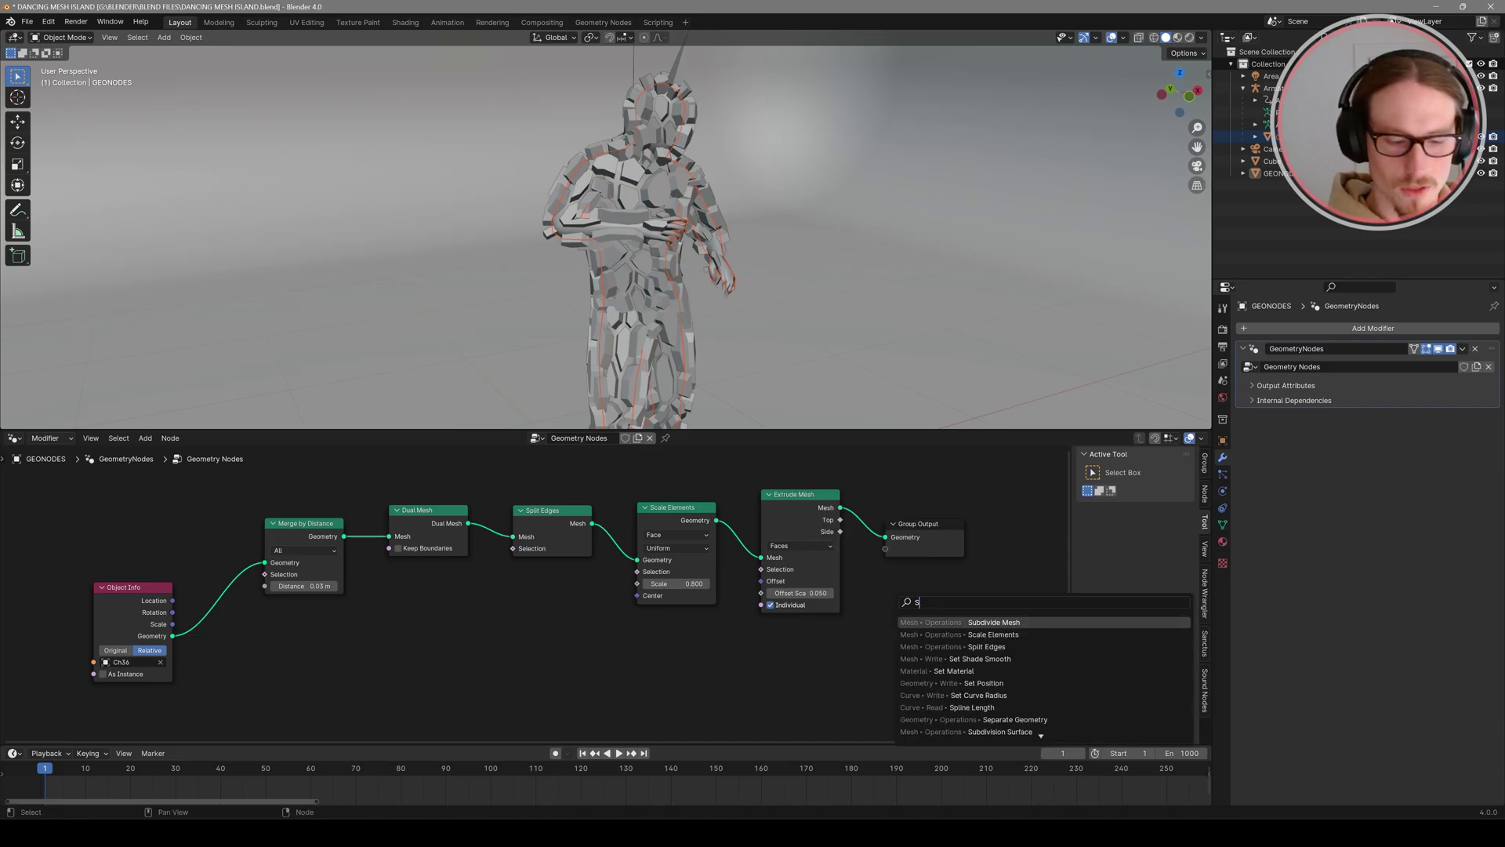
type("UB")
key("Down")
key("Down")
key("Down")
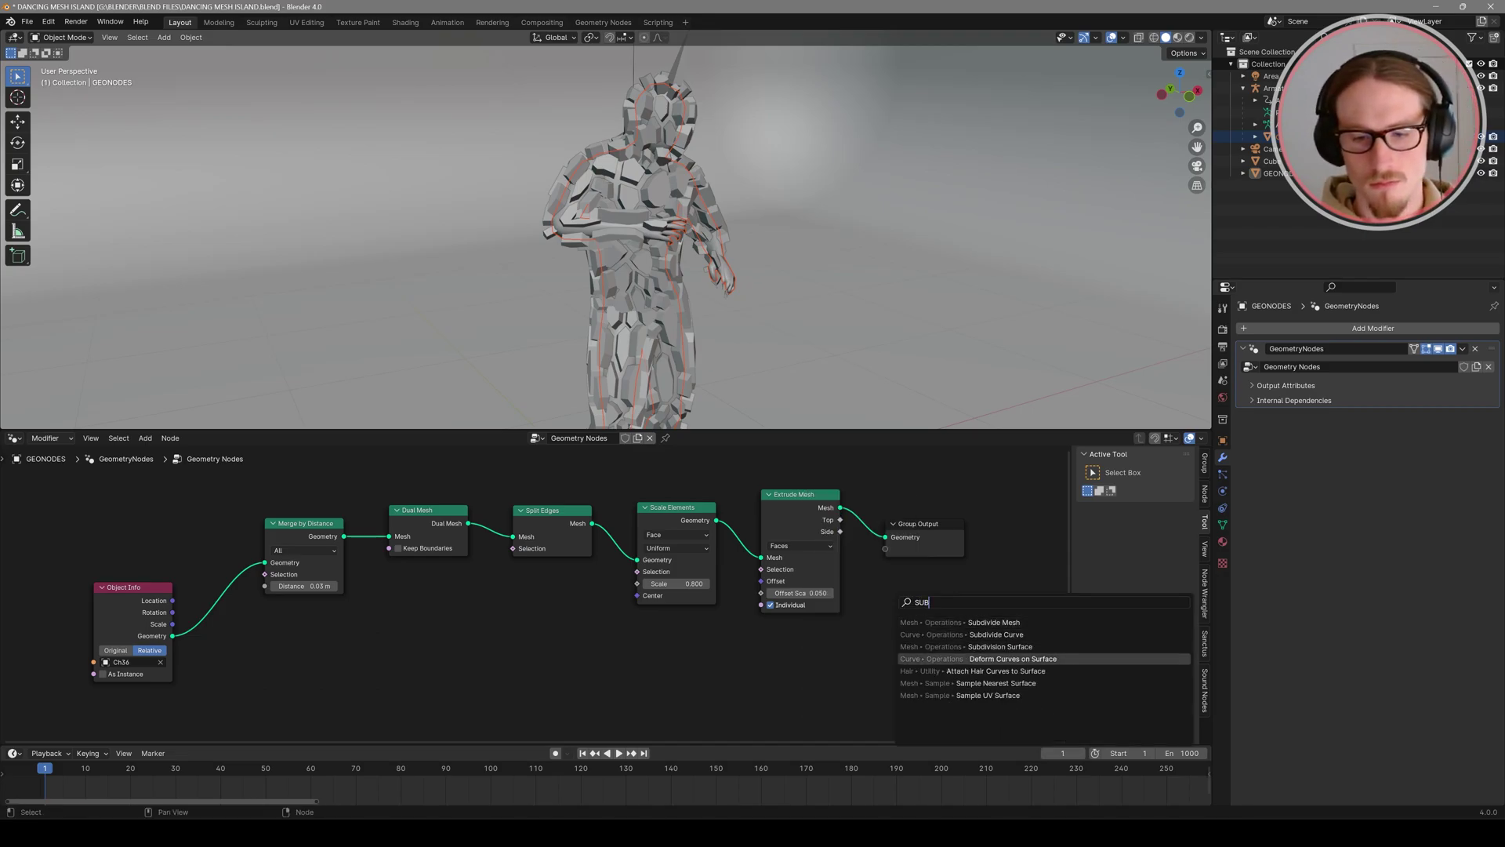
key("Up")
key("Return")
left_click(883, 493)
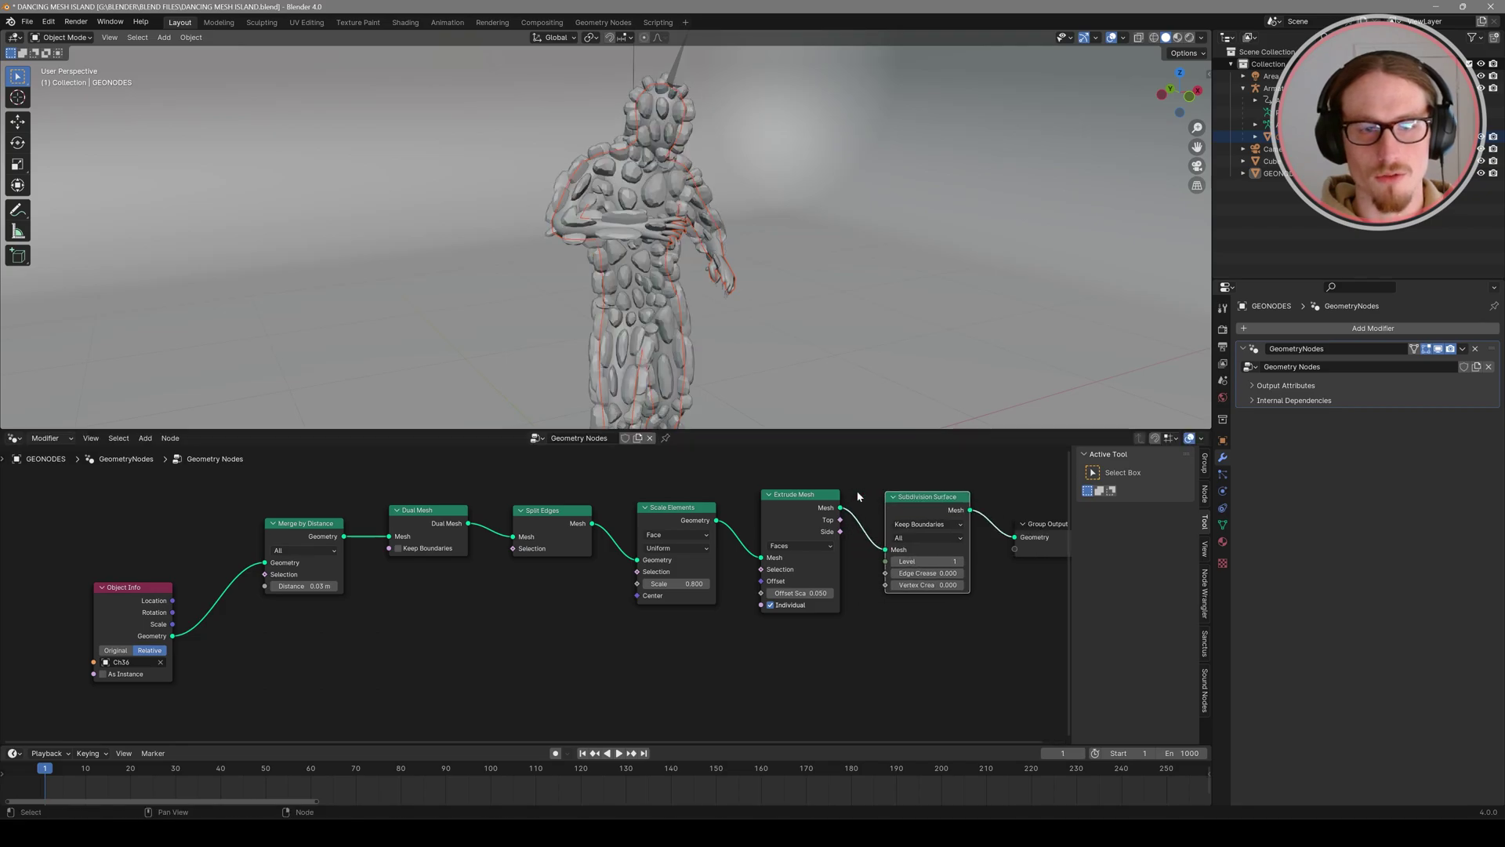
scroll(649, 197, "up", 9)
scroll(650, 200, "down", 4)
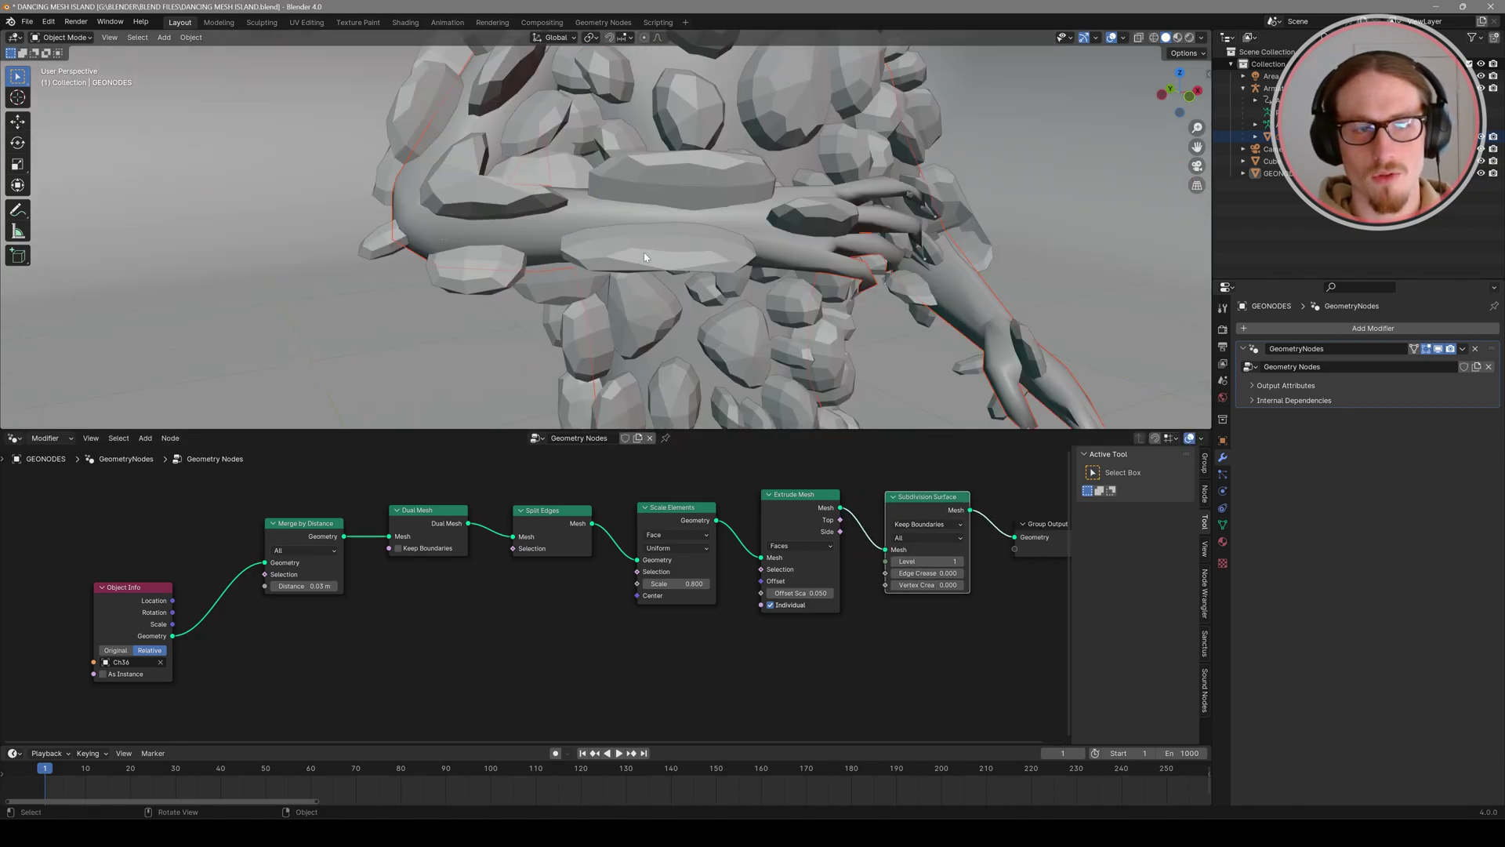
Step: Insert a Set Shade Smooth node between Subdivision Surface and the Group Output
middle_click_drag(733, 169, 687, 271, "shift")
scroll(687, 272, "down", 6)
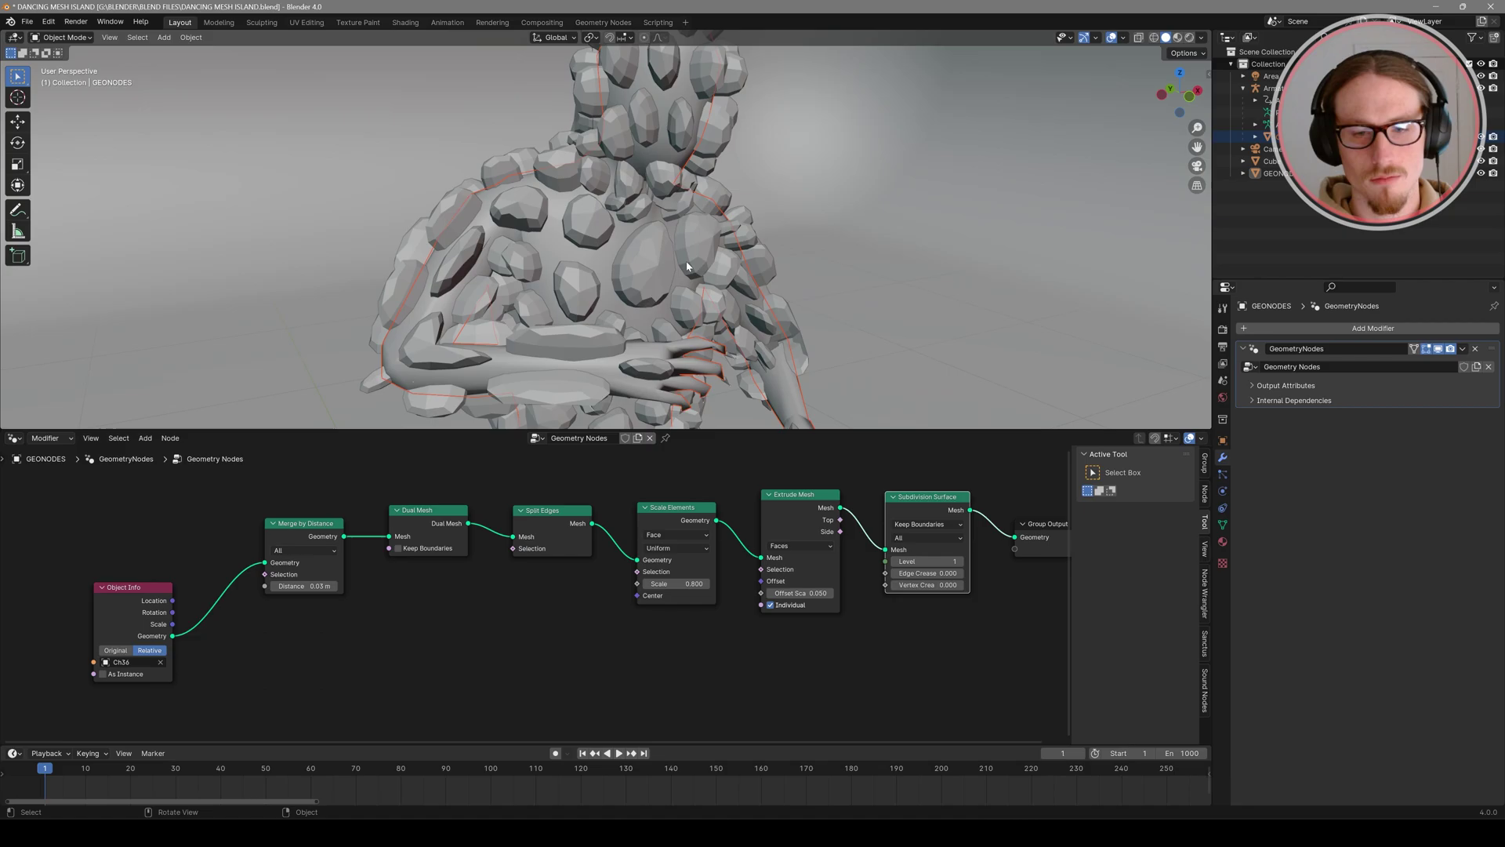
middle_click_drag(940, 631, 847, 646)
left_click(934, 676)
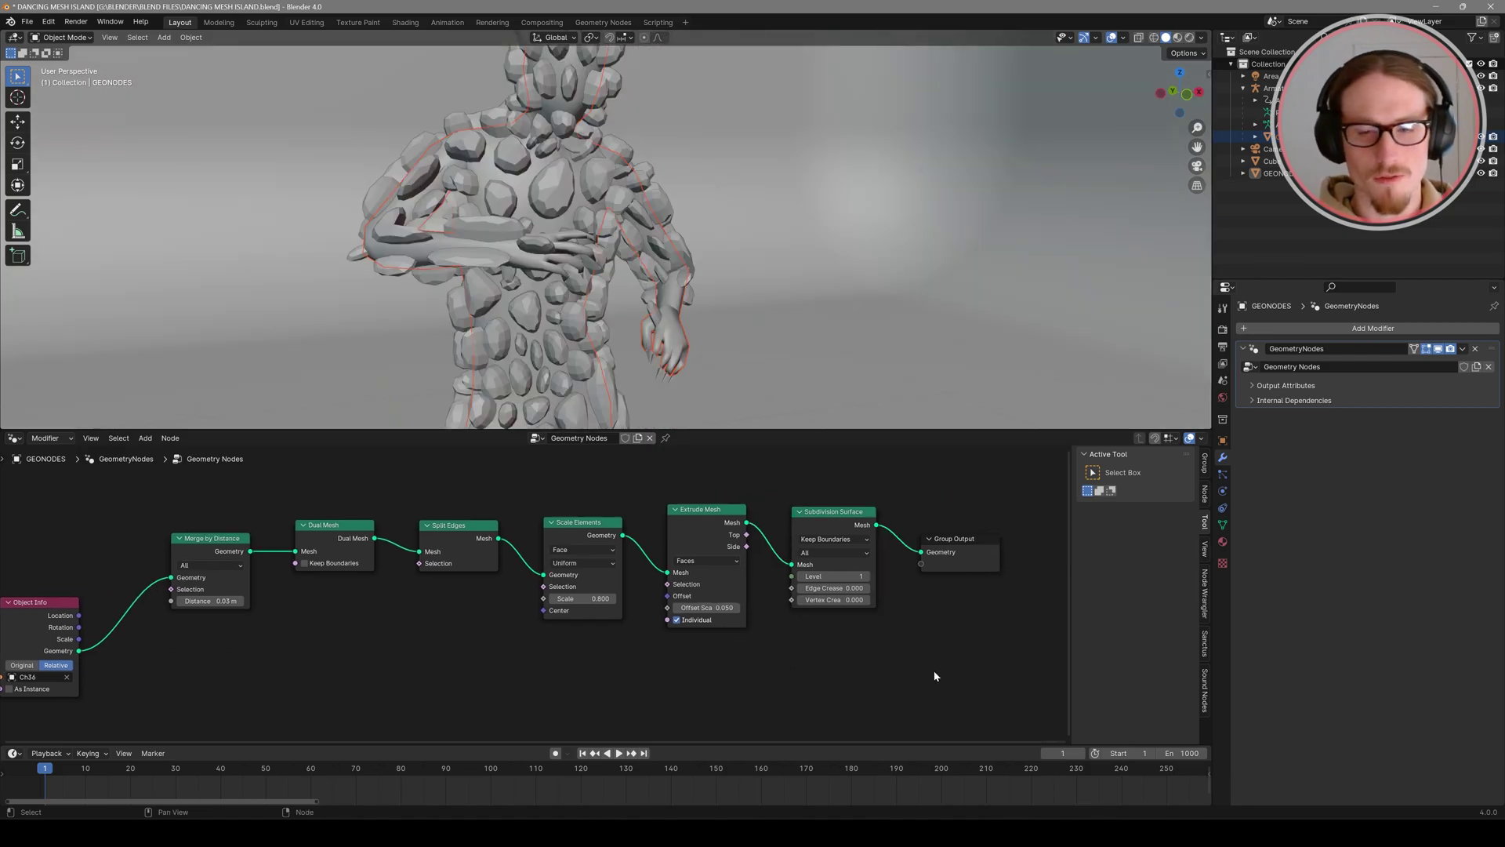
key("shift+a")
type("SET")
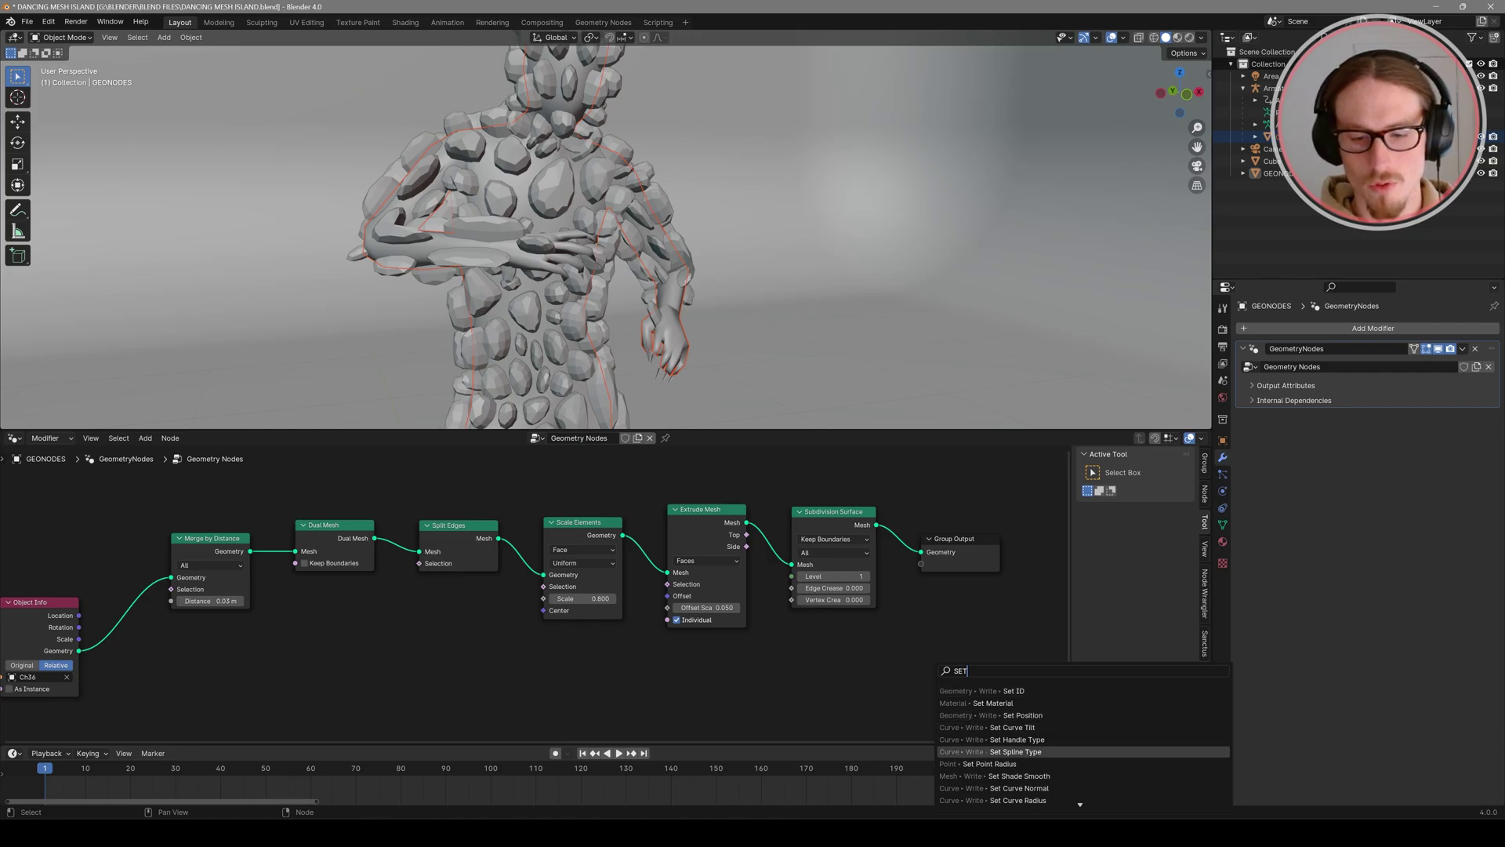
left_click(1017, 775)
left_click(902, 505)
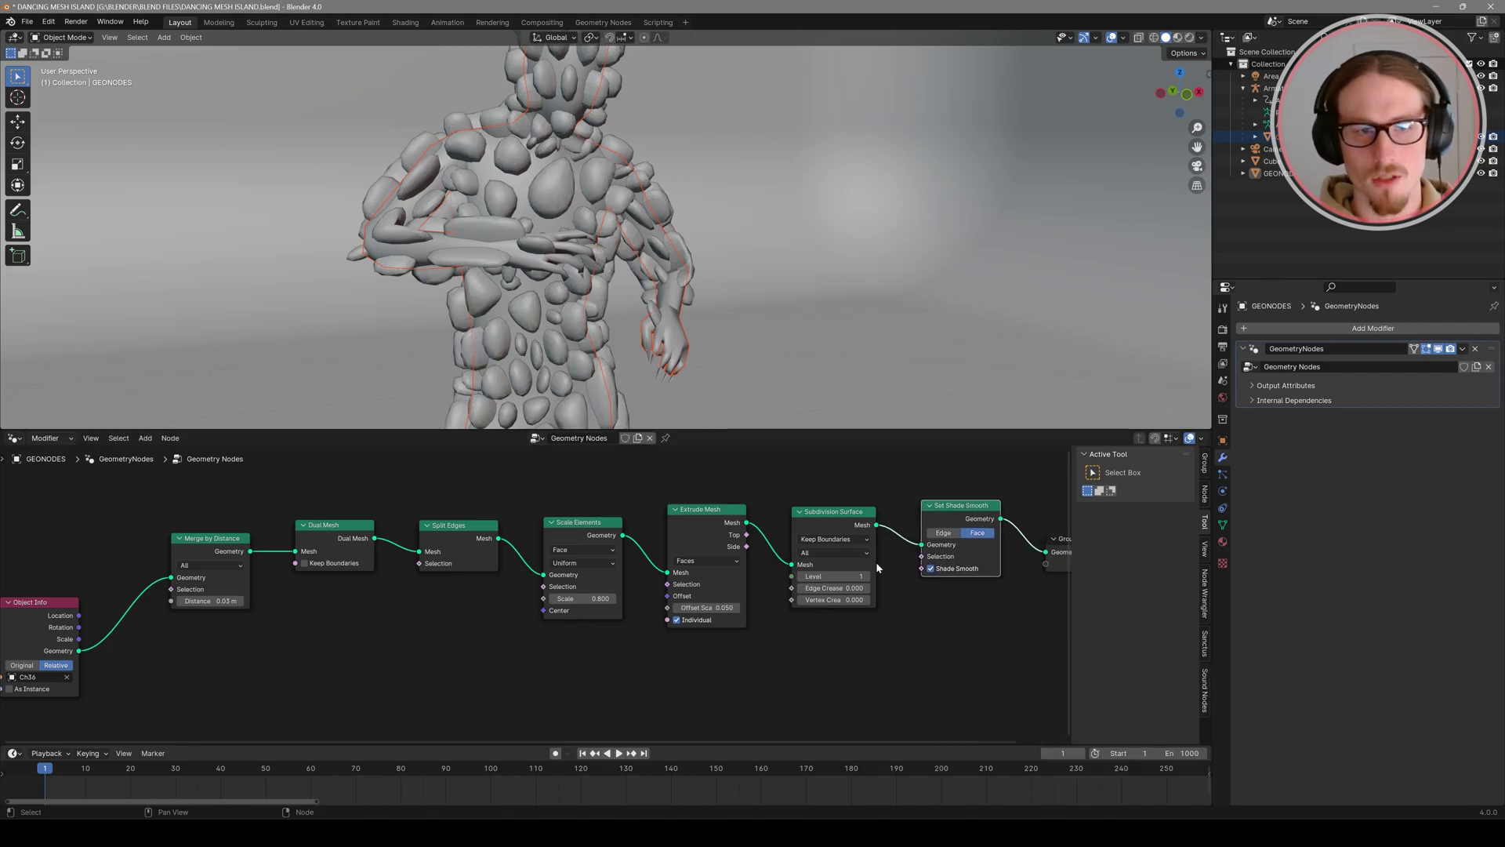
Step: Insert a Set Material node between Set Shade Smooth and the Group Output
middle_click_drag(985, 624, 920, 612)
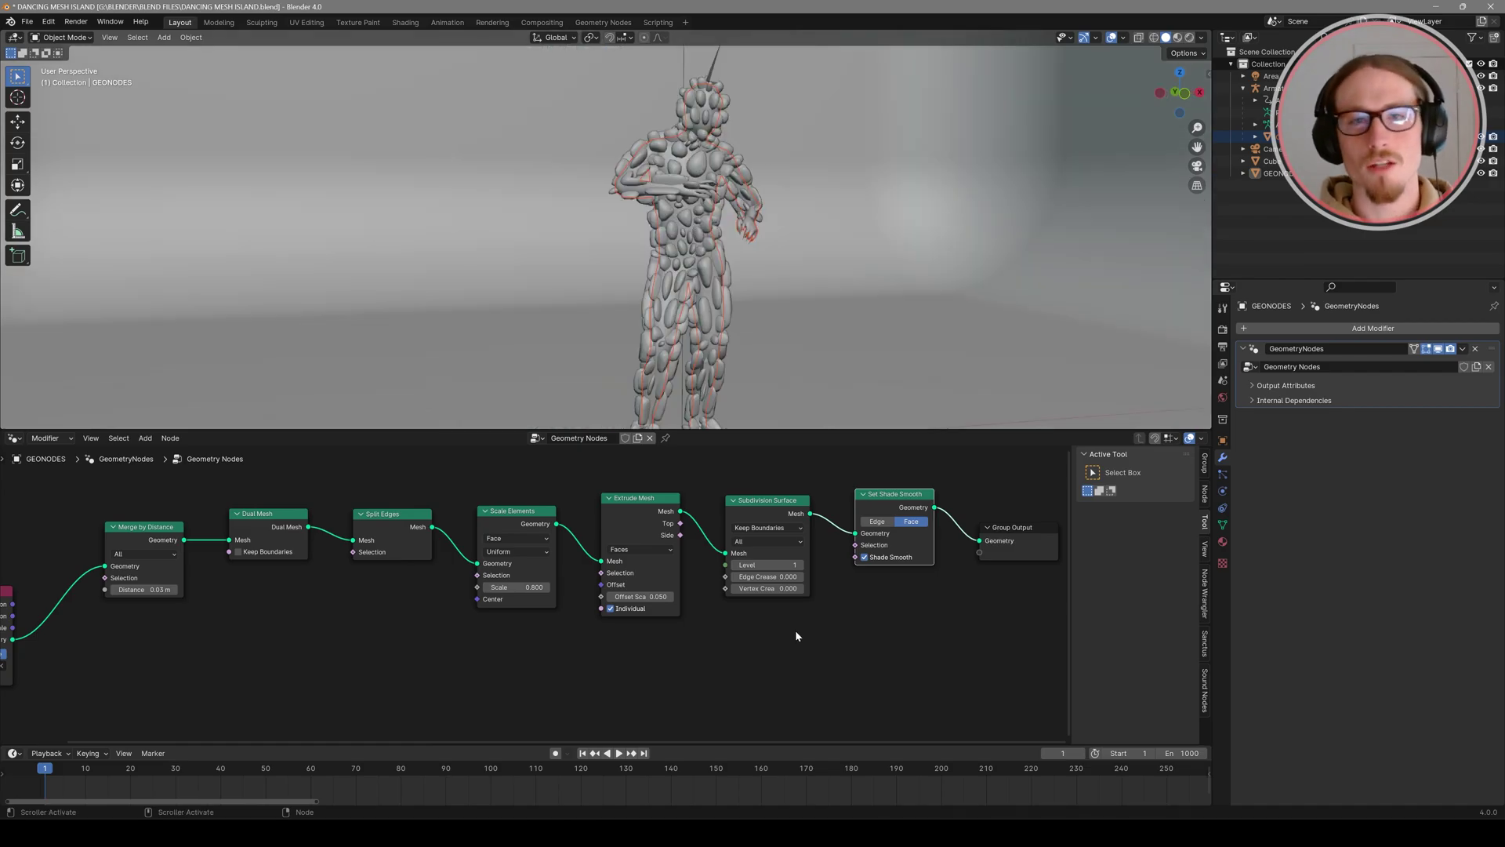
middle_click_drag(861, 624, 776, 622)
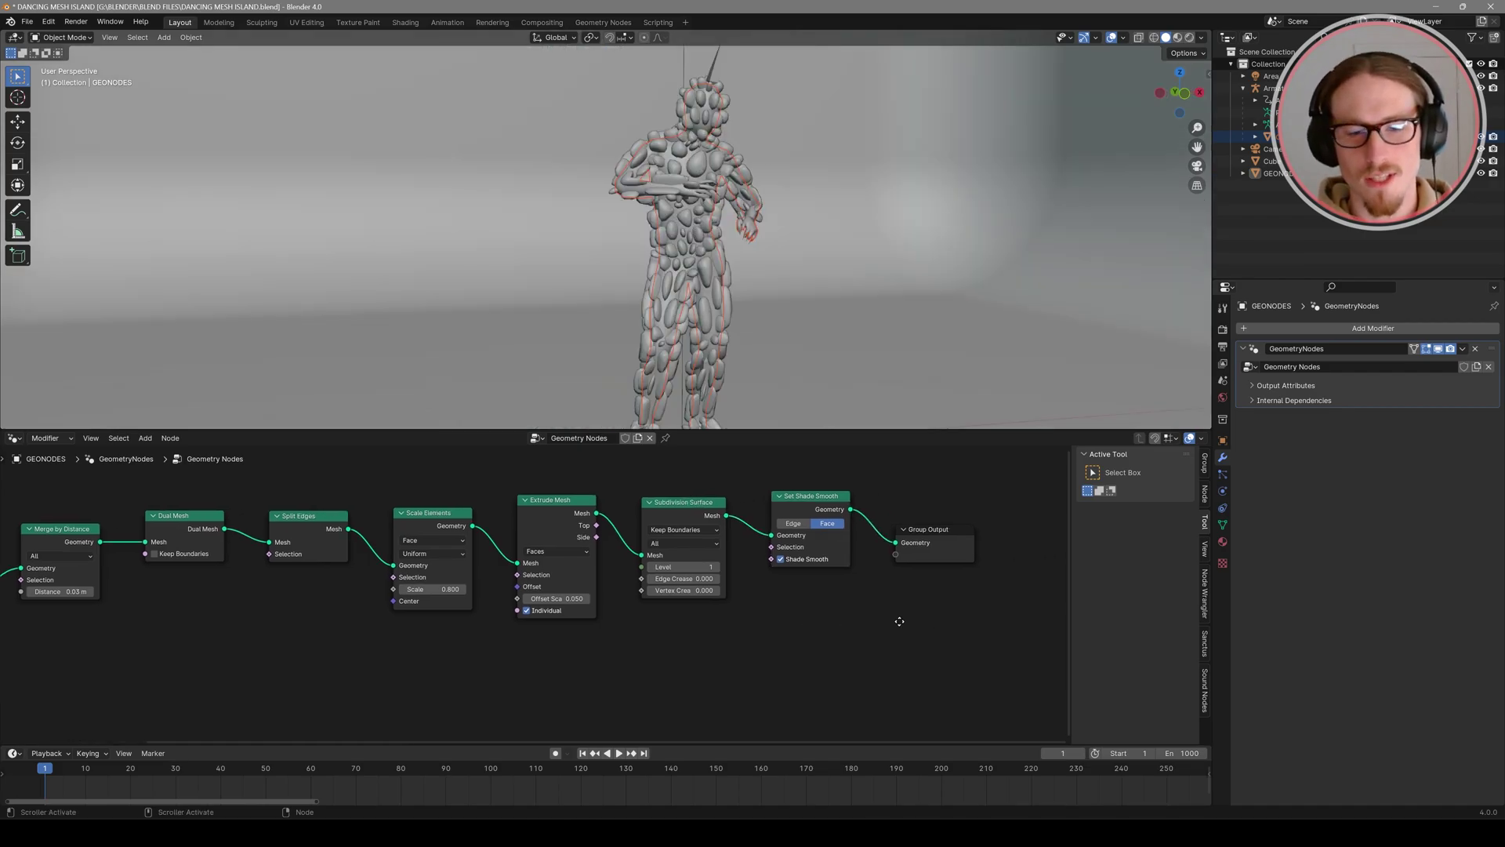
middle_click_drag(897, 621, 876, 630)
key("shift+a")
type("s")
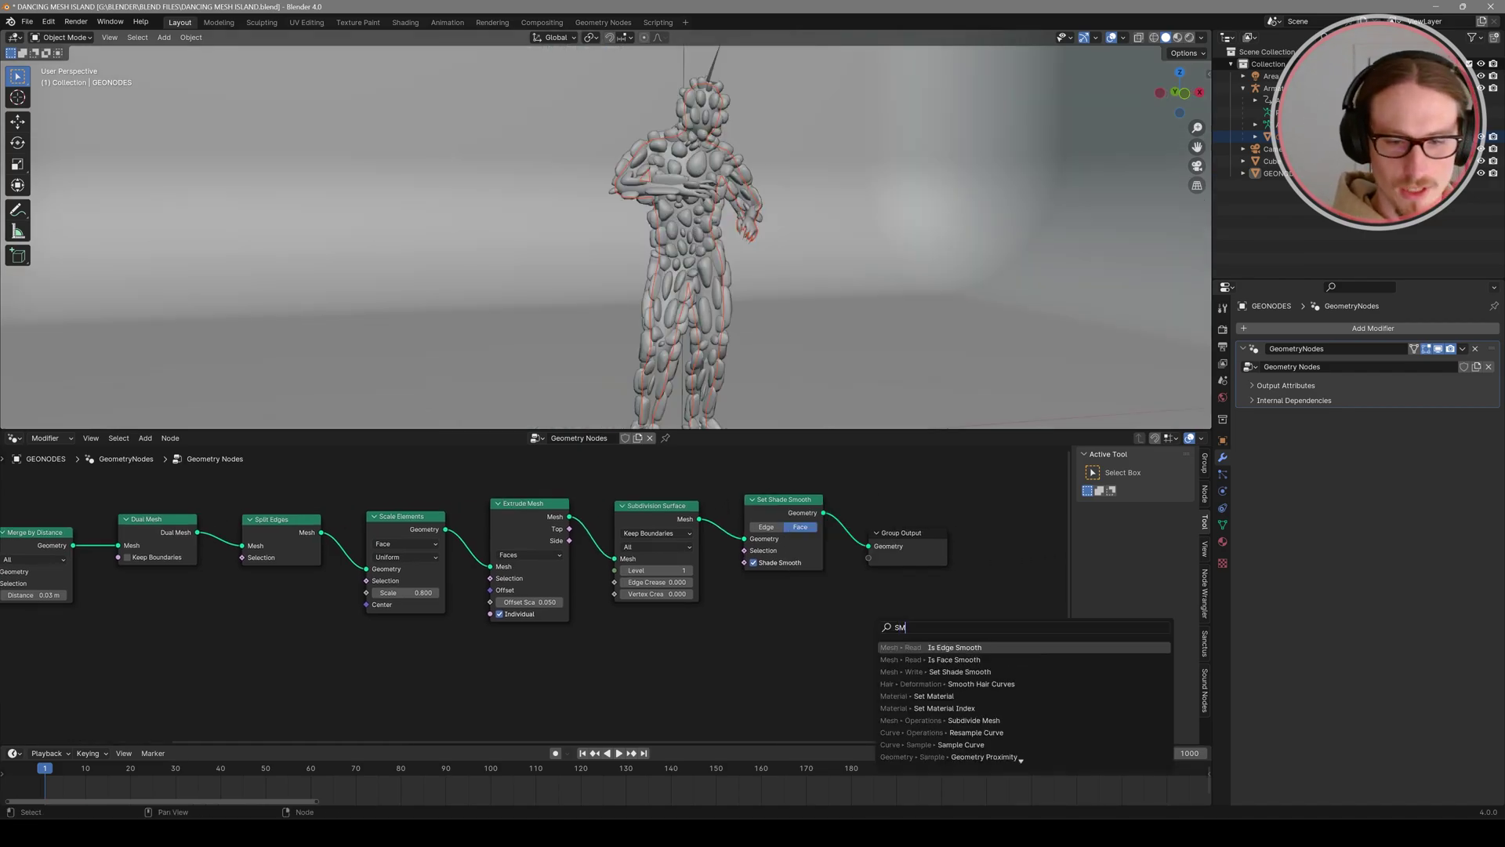
key("BackSpace")
type("set")
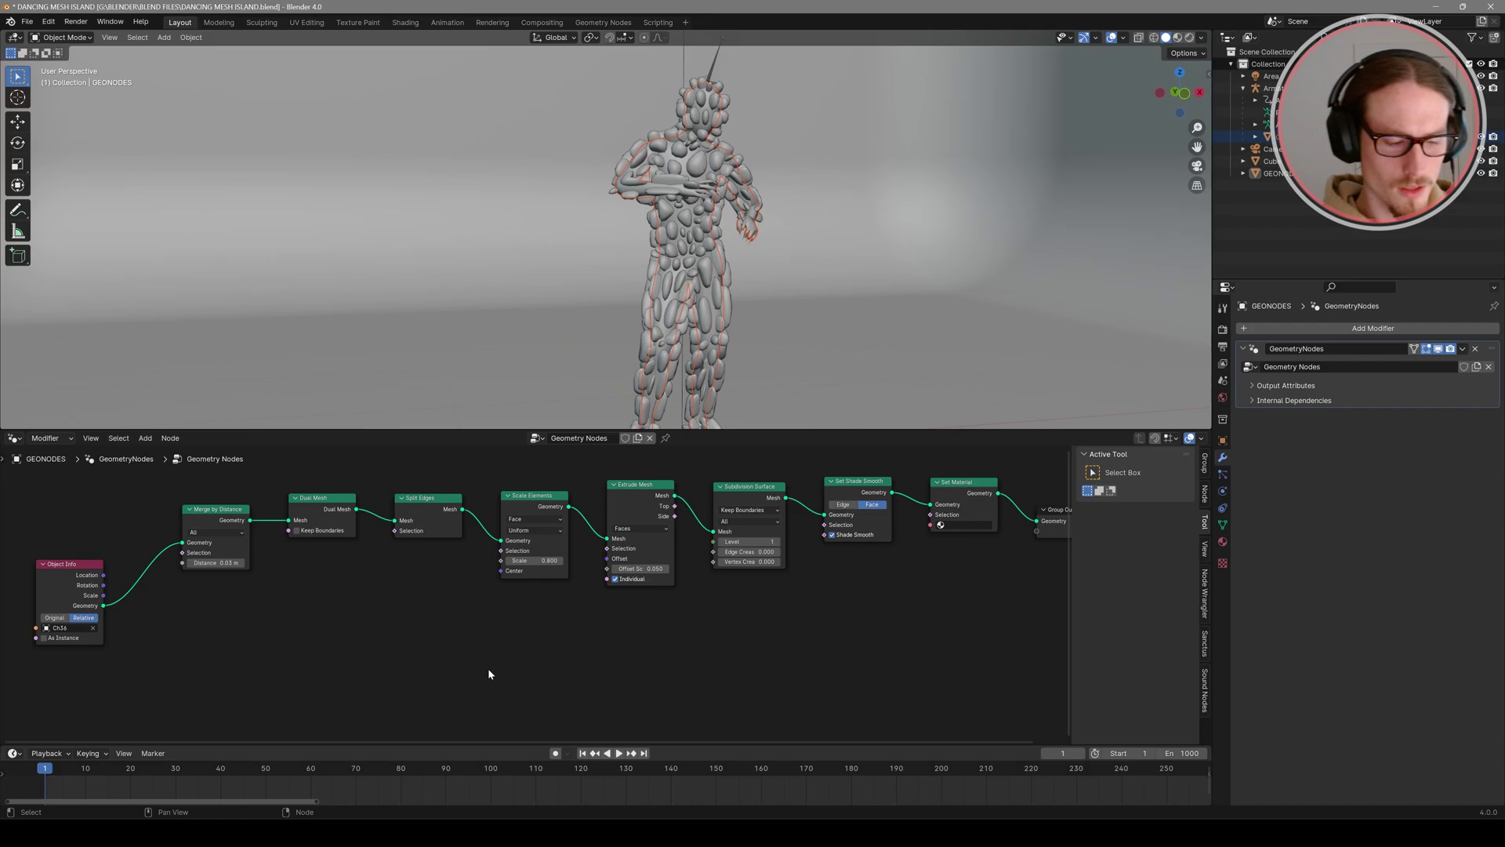
Step: Add a Noise Texture, pass it through a new Map Range node, and connect the result to Extrude Mesh's Offset Scale
key("shift+a")
type("NOISE")
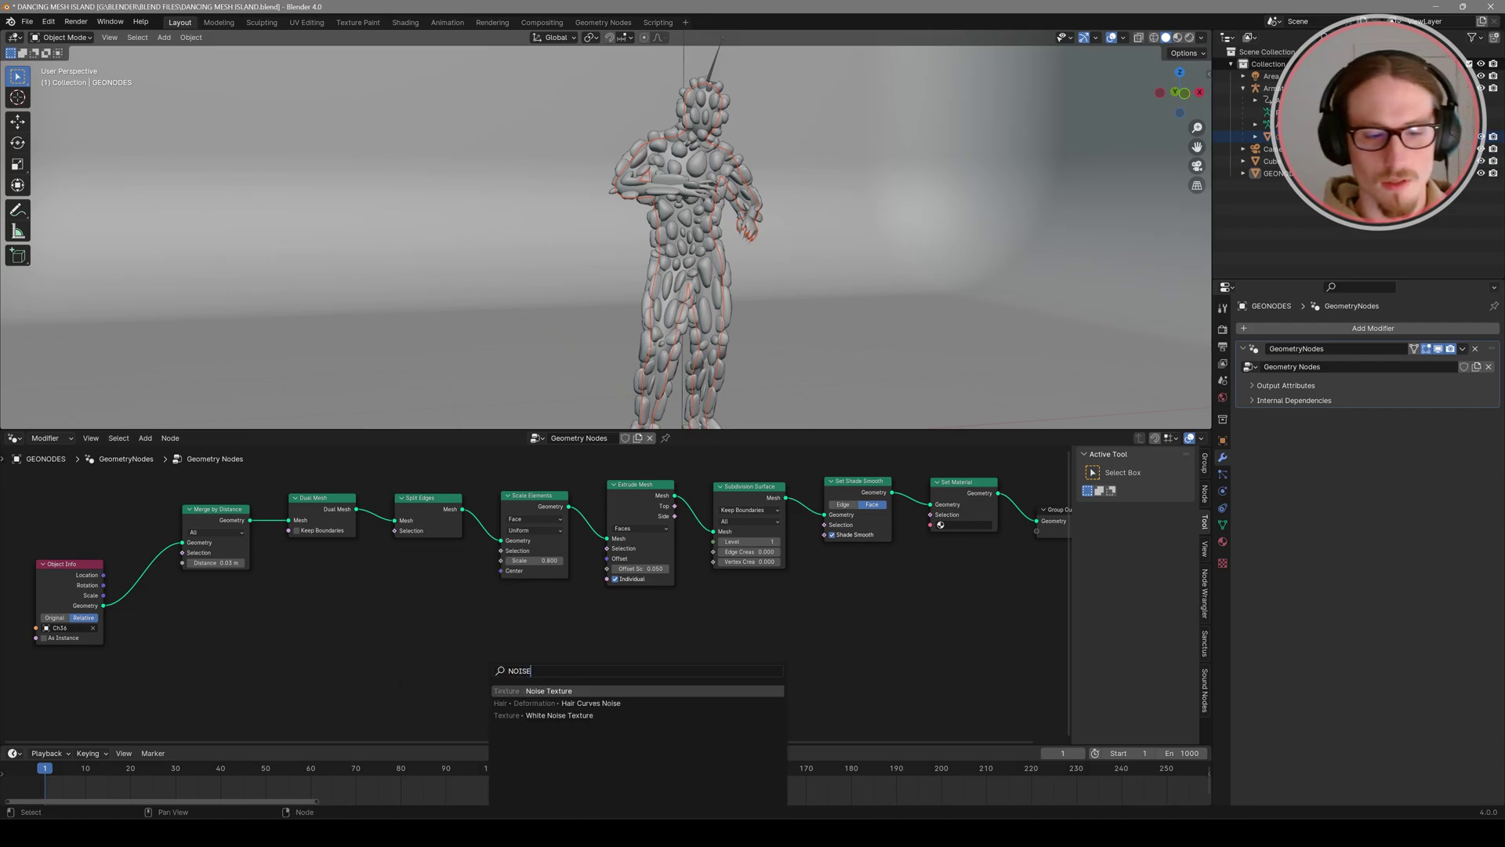
key("Return")
left_click(501, 641)
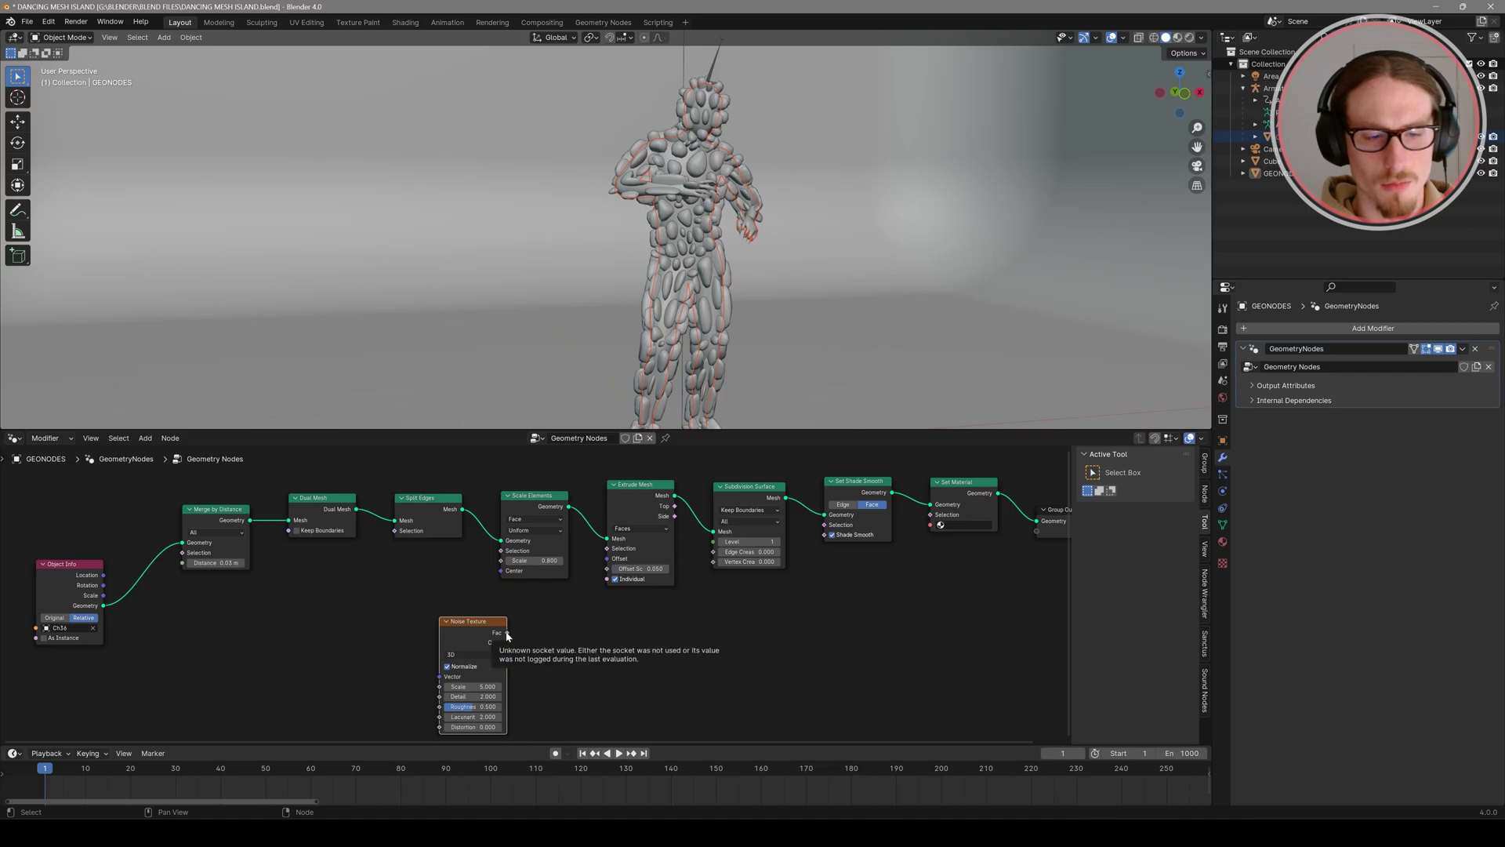
left_click_drag(506, 632, 541, 635)
type("MAP")
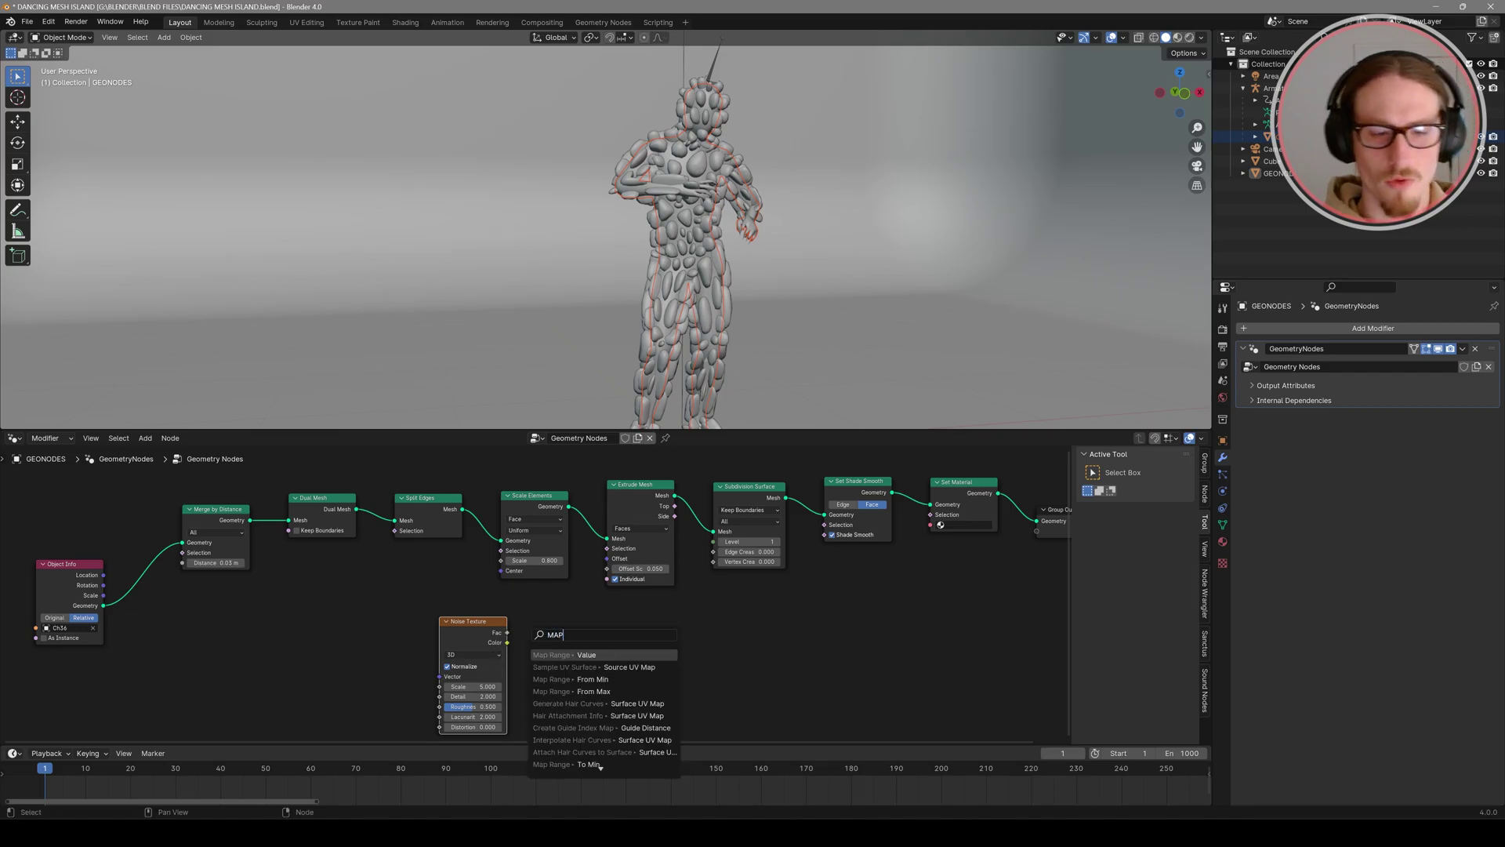
key("Return")
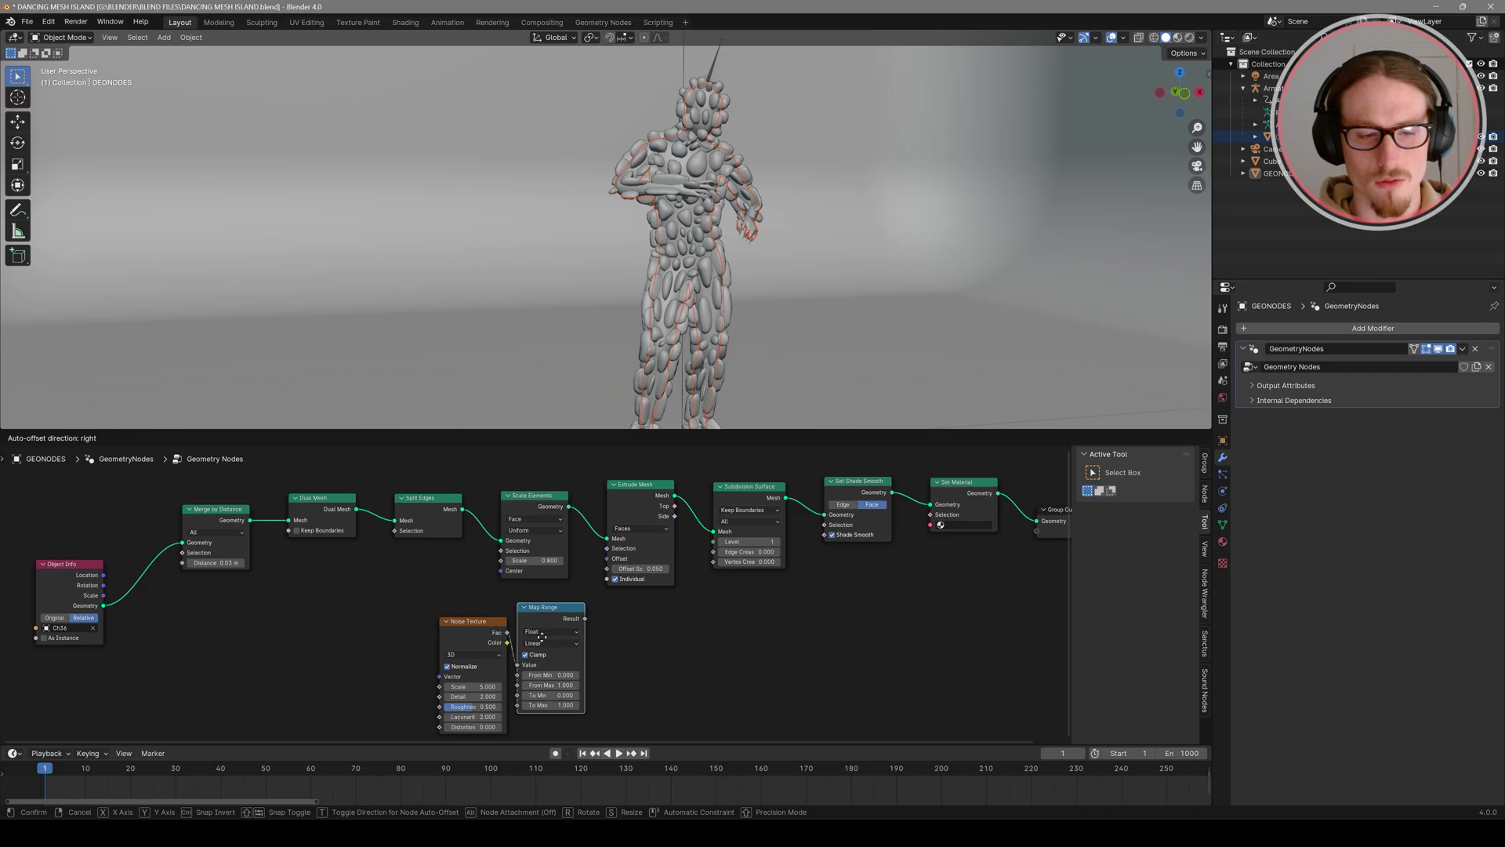
left_click(541, 636)
left_click_drag(585, 618, 607, 569)
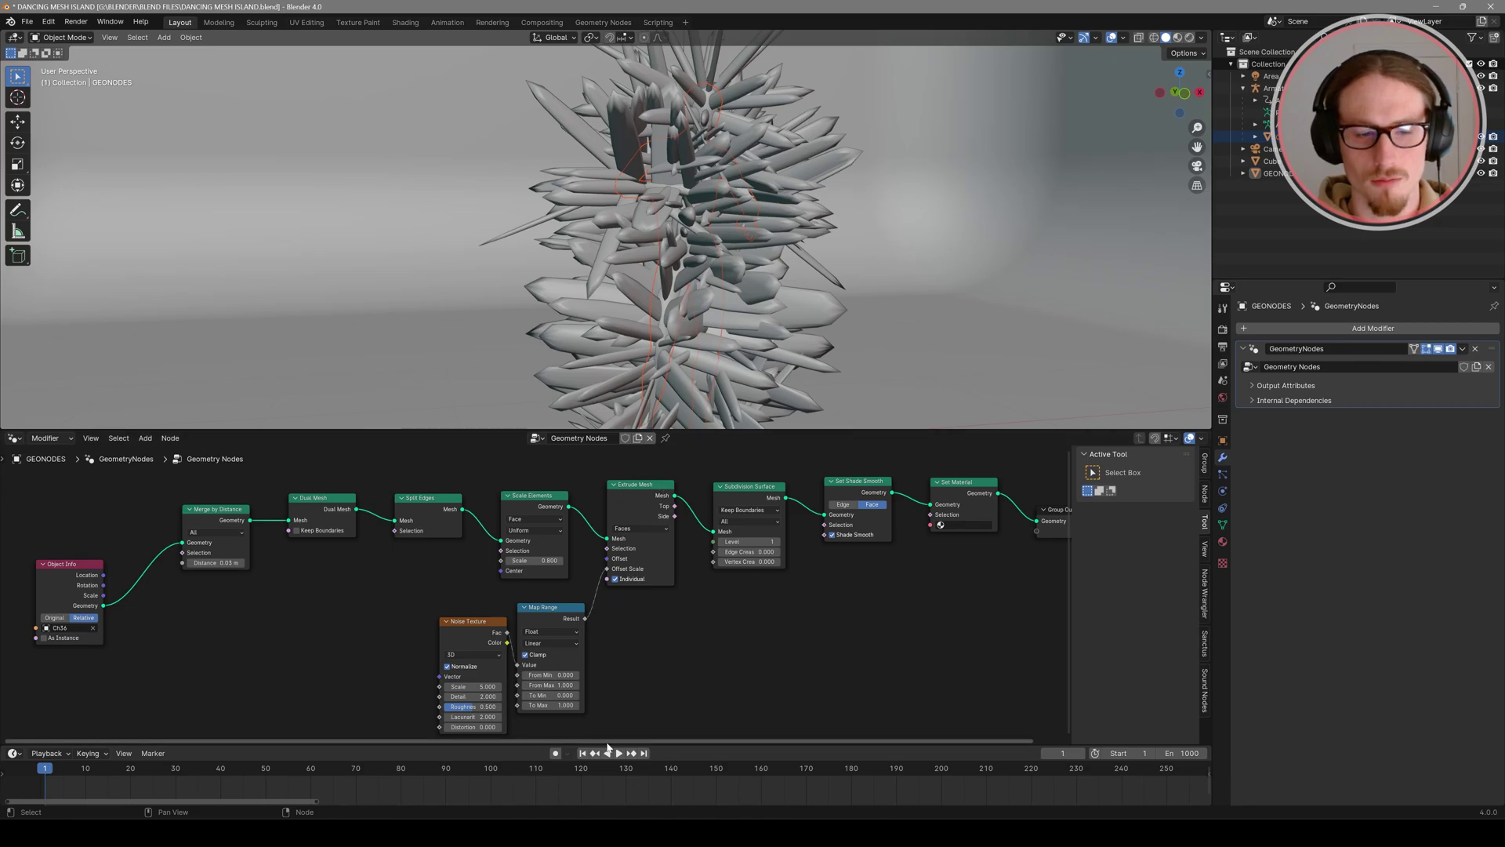
Step: Set the Map Range's To Max to 0.33 and make the Noise Texture 4D with scale about 35 and W 3.7
left_click_drag(548, 625, 552, 620)
left_click_drag(559, 699, 400, 641)
left_click(467, 655)
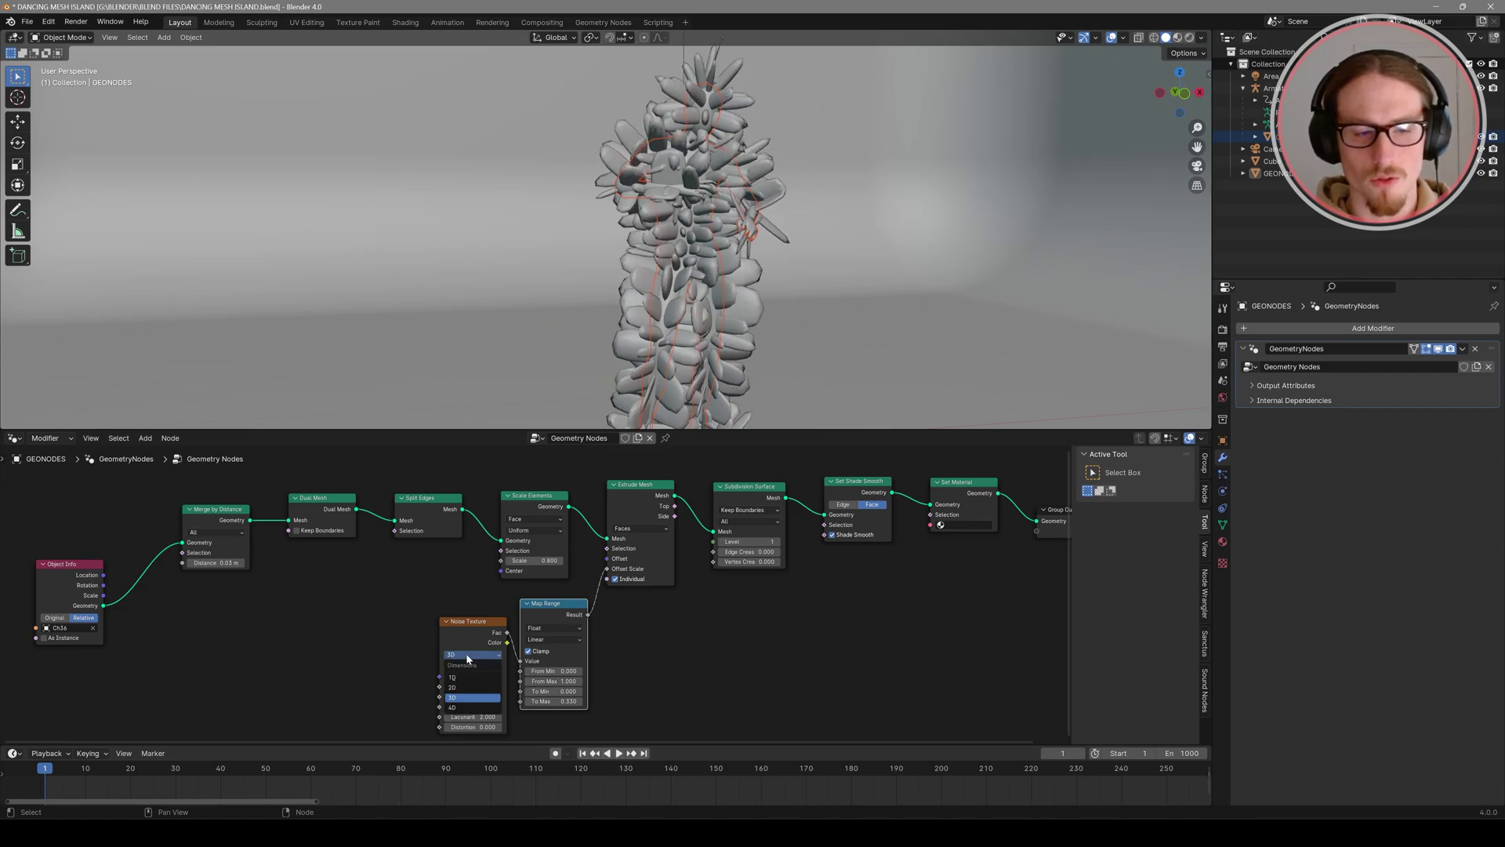
left_click(462, 685)
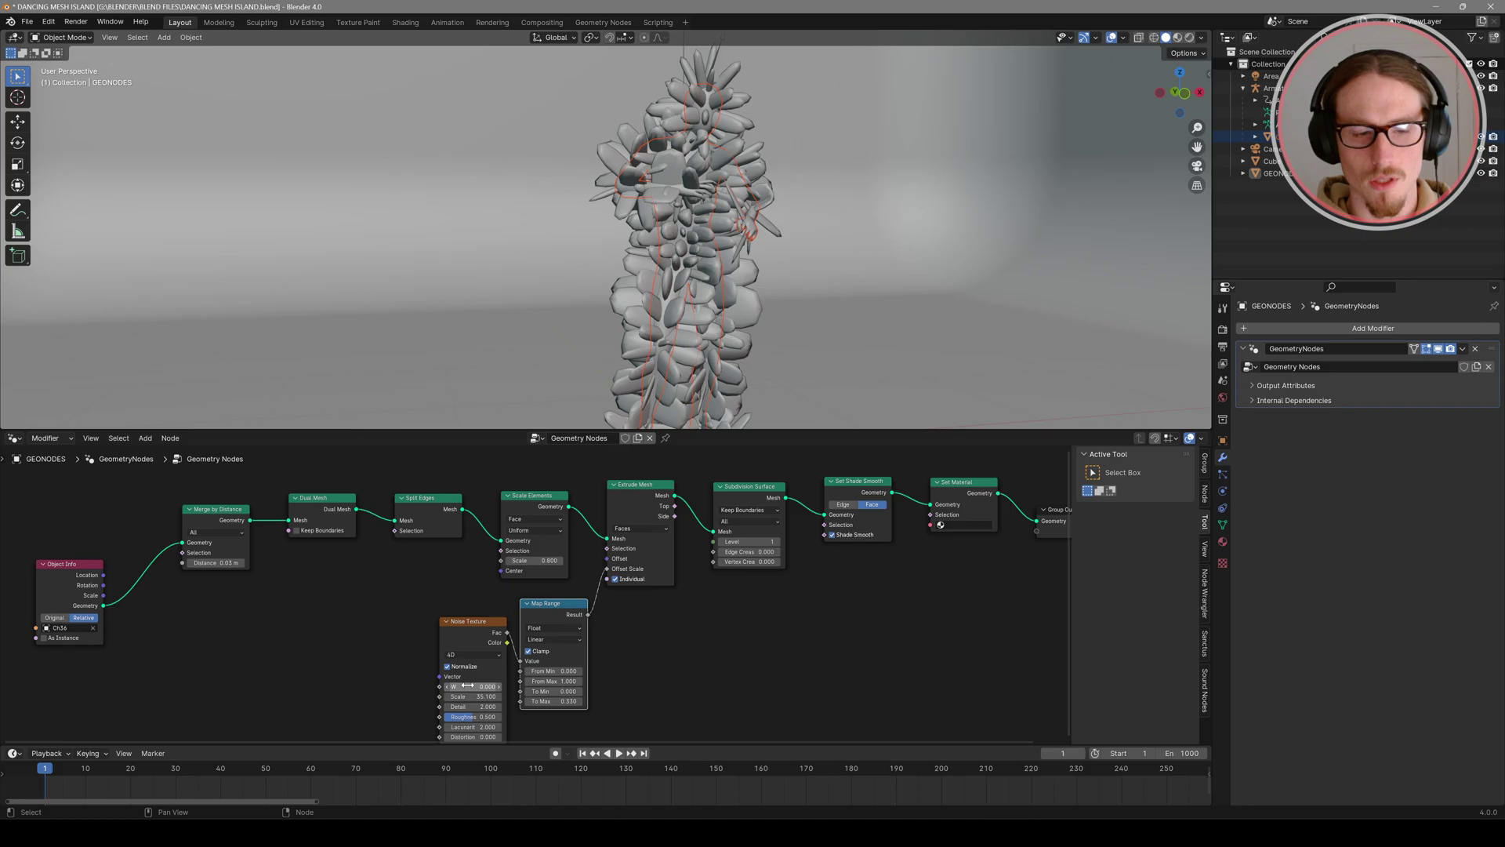
left_click_drag(470, 686, 658, 686)
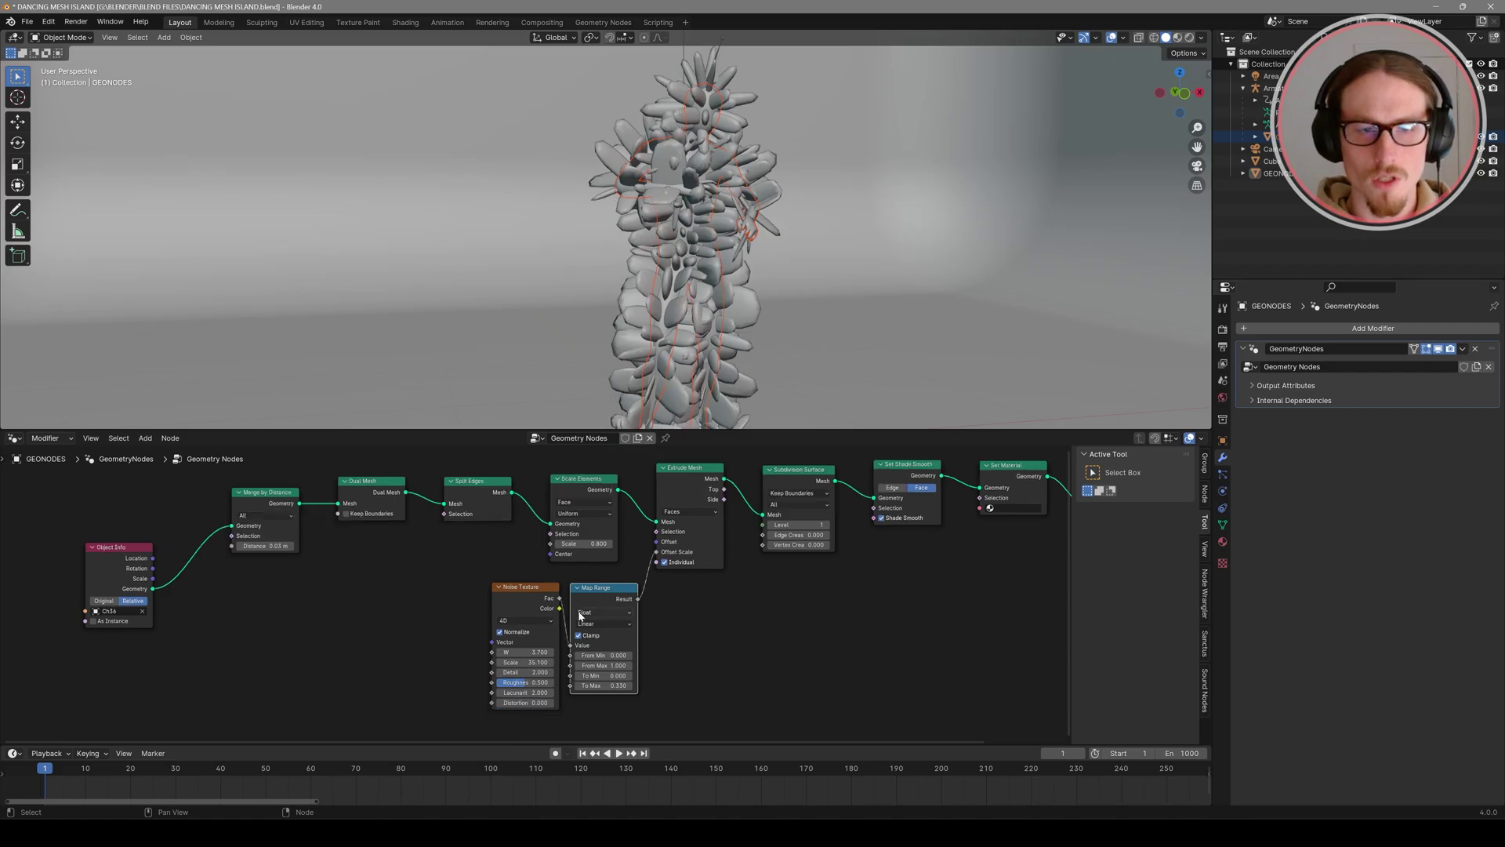
key("ctrl")
key("ctrl")
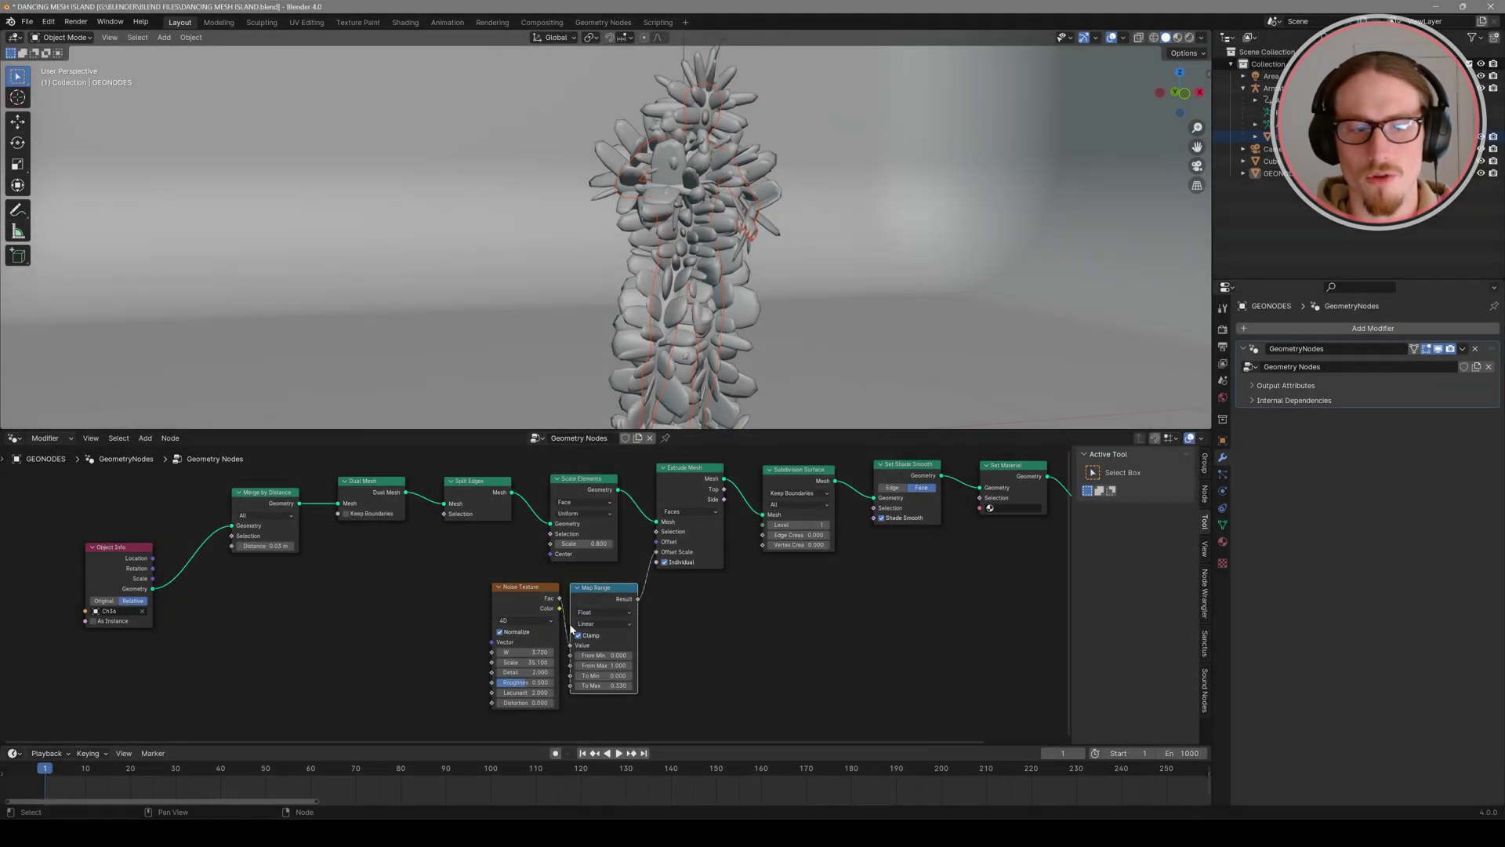
Step: Add a Random Value node set to Boolean and connect its value to the Scale input of Scale Elements
middle_click_drag(387, 556, 557, 597)
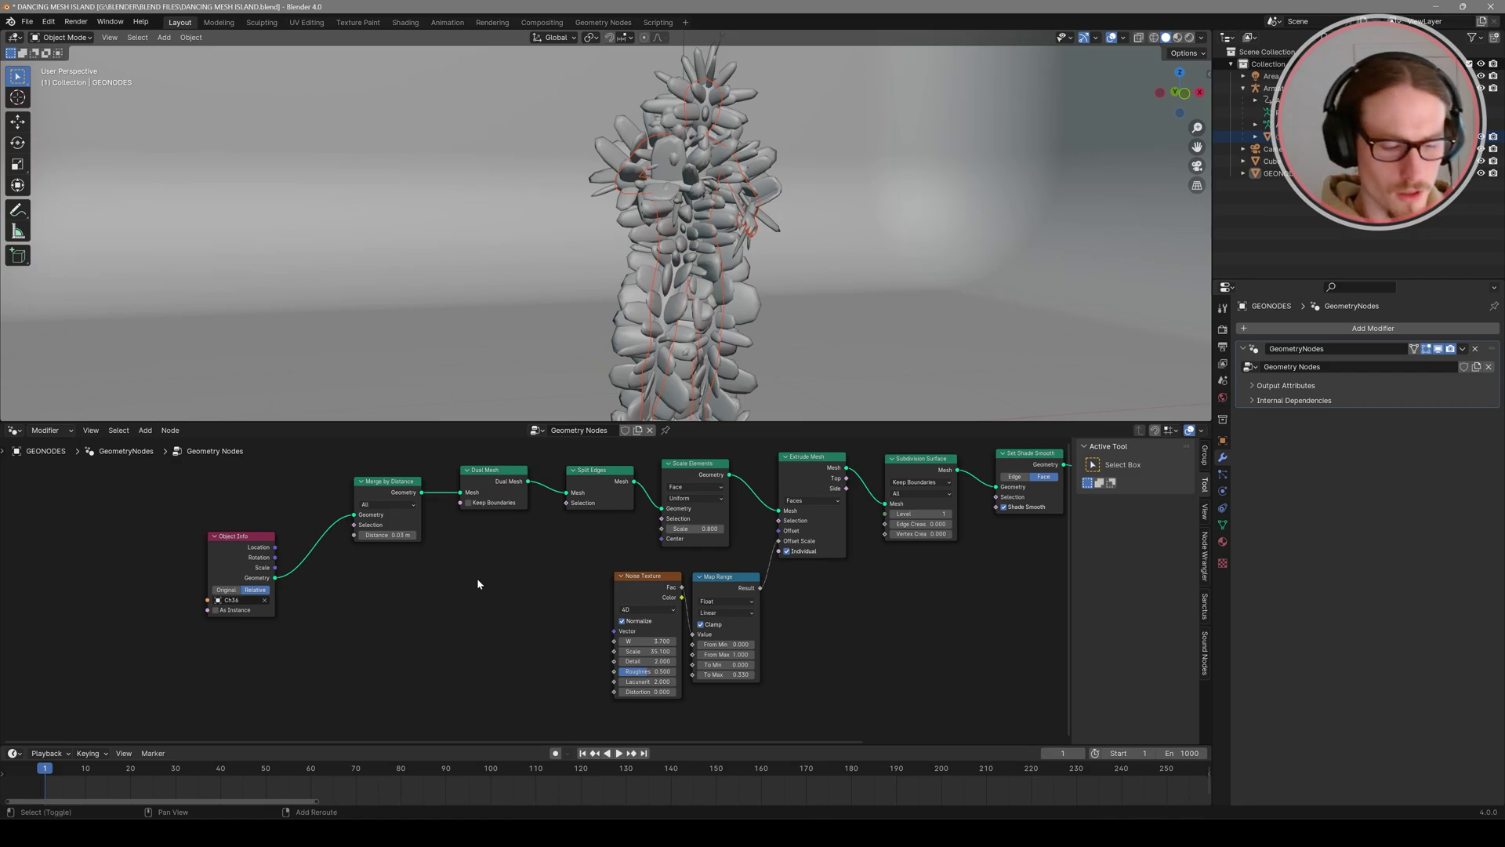
key("shift+a")
type("RANDOPM")
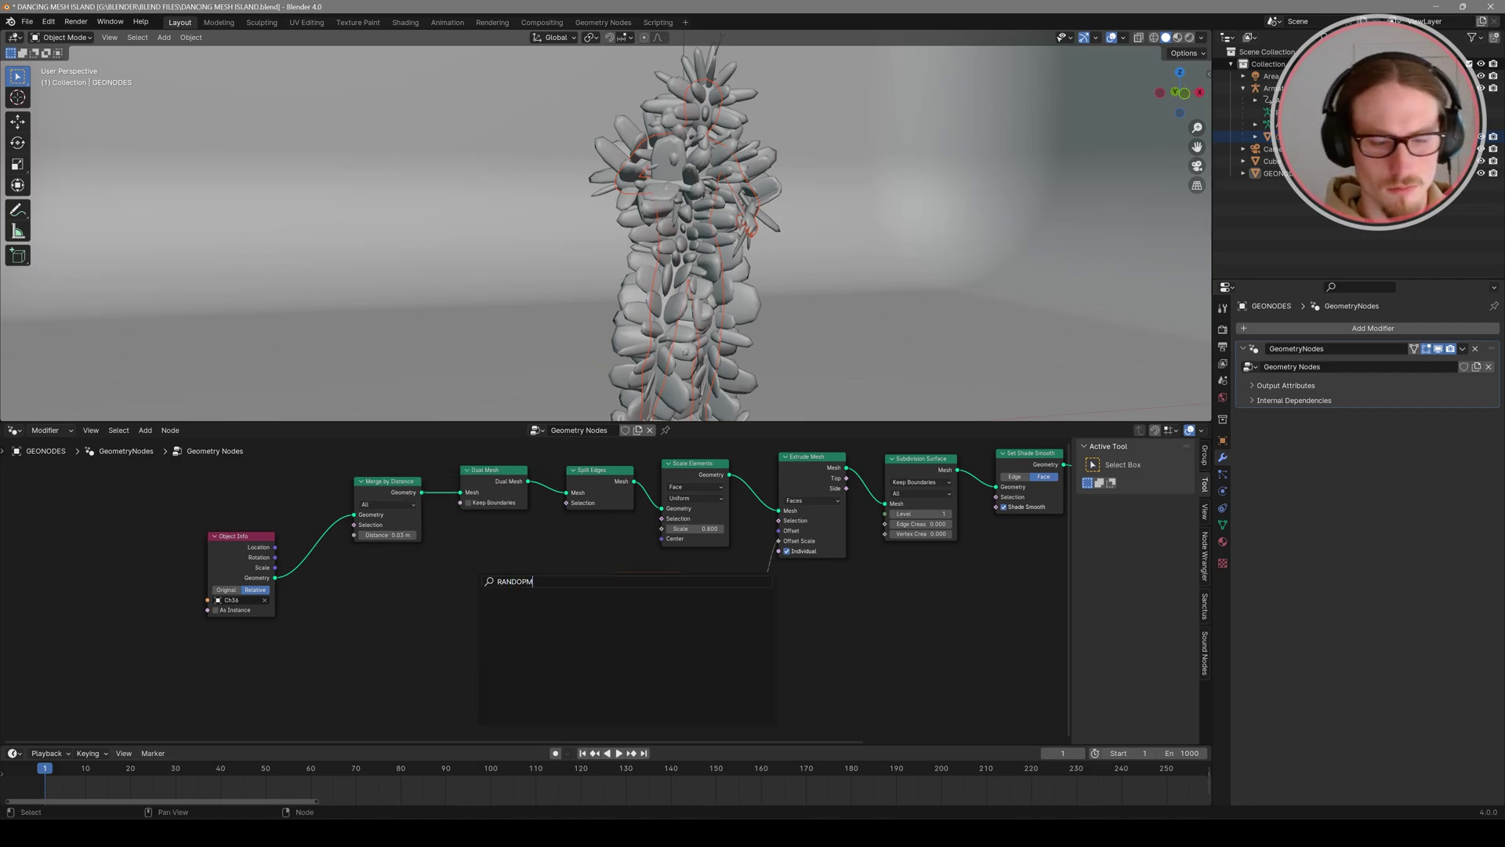
key("BackSpace")
key("Return")
left_click(527, 553)
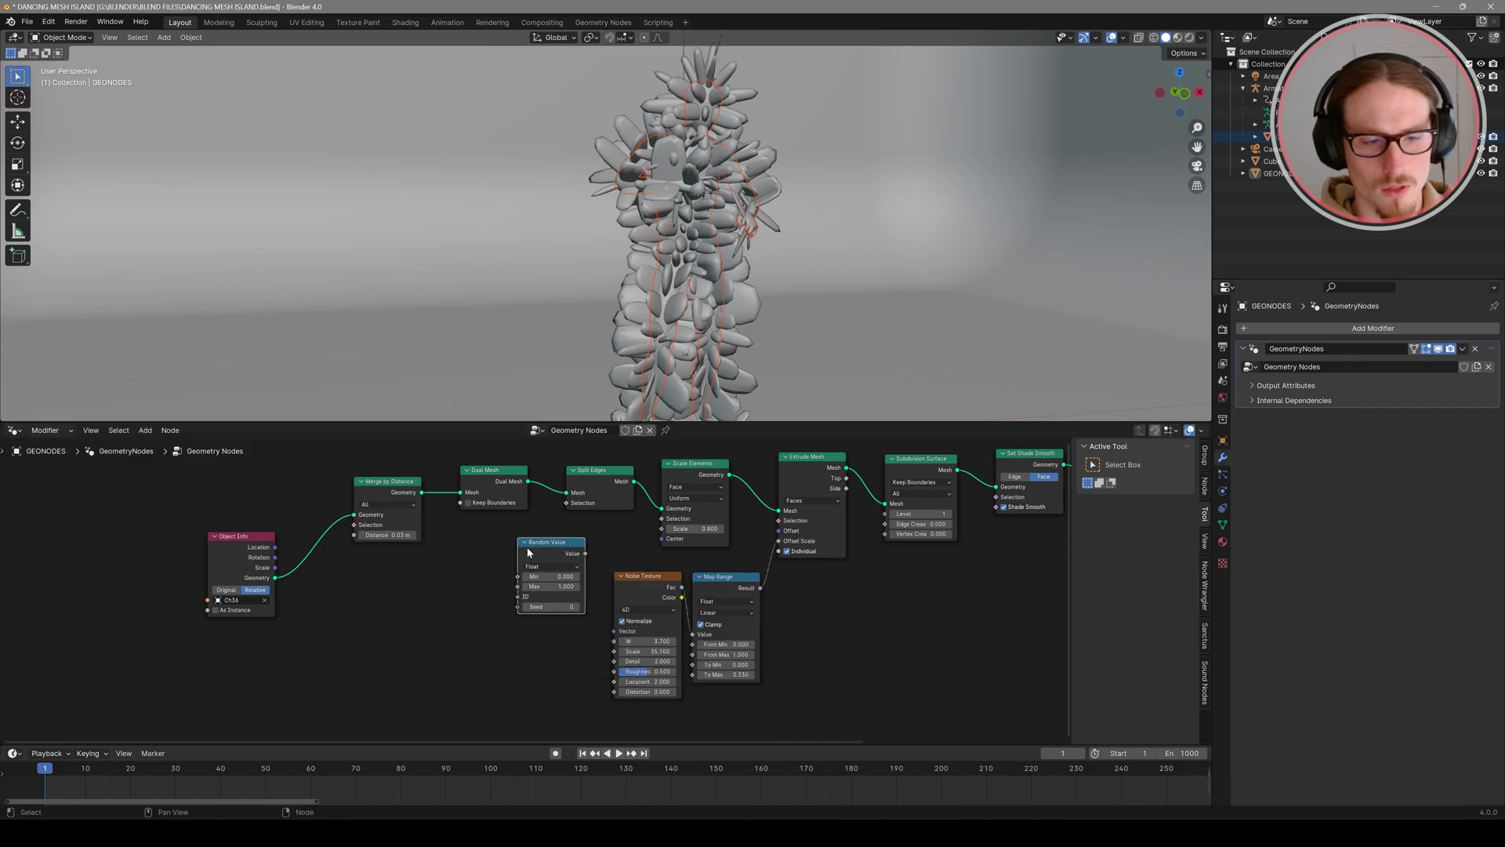
left_click(537, 566)
left_click(539, 619)
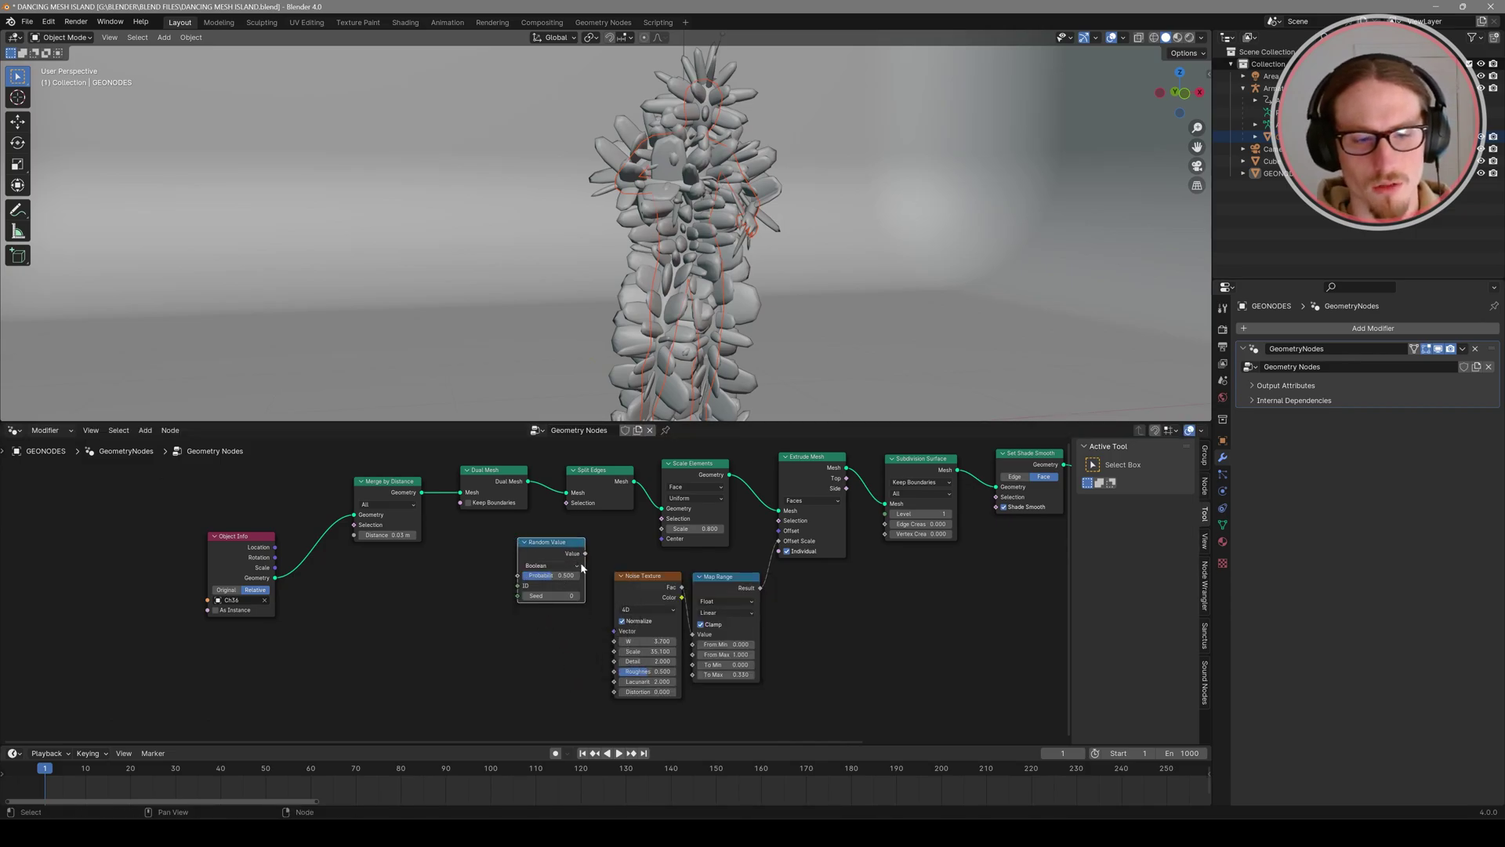
left_click_drag(585, 553, 661, 529)
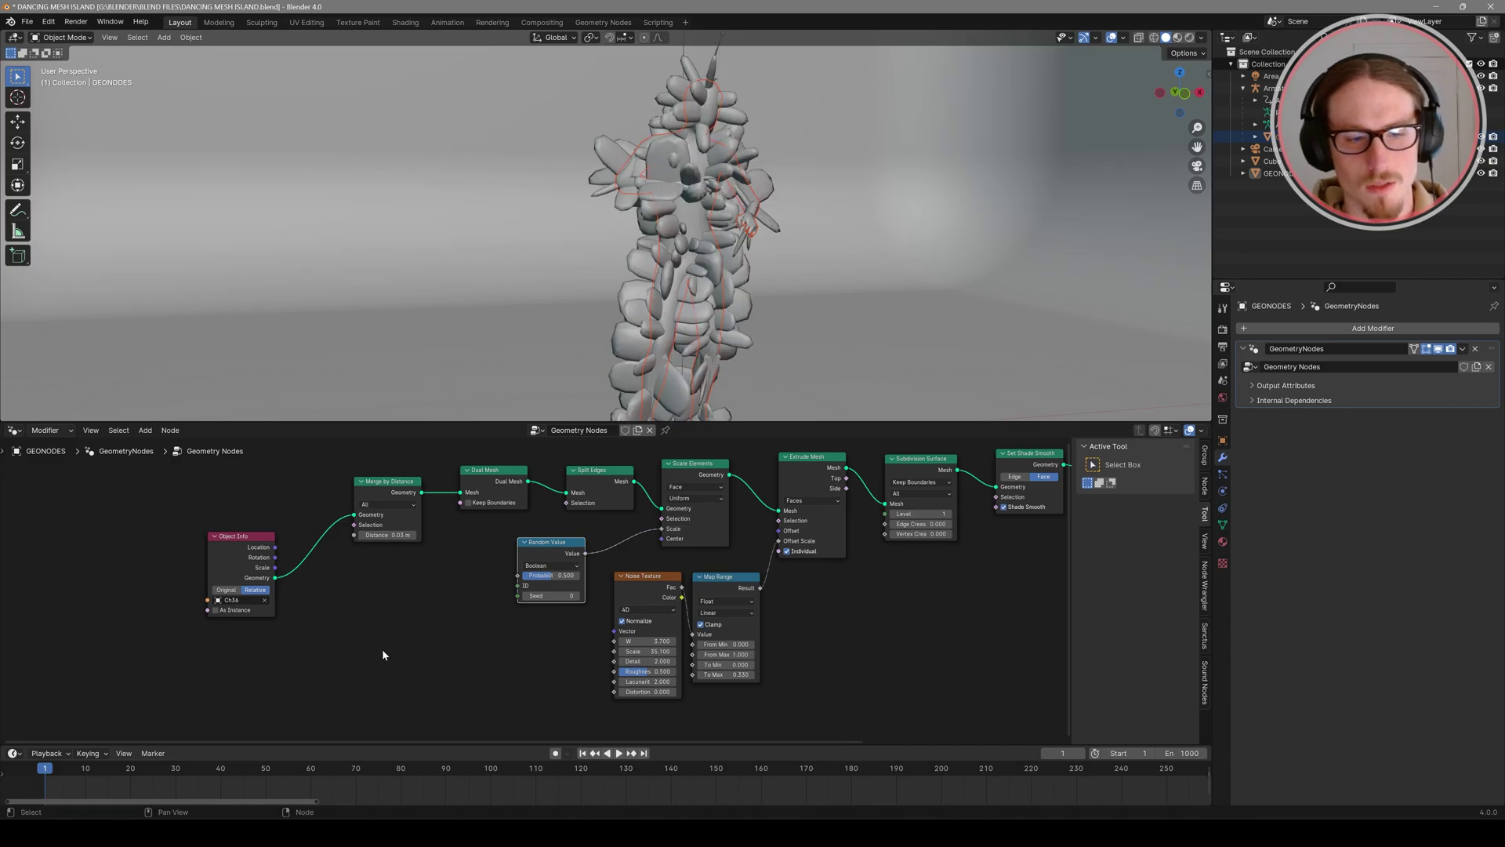
Step: Add a float Mix node in front of the Random Value node
middle_click_drag(457, 635, 506, 633)
key("shift+a")
type("MIX")
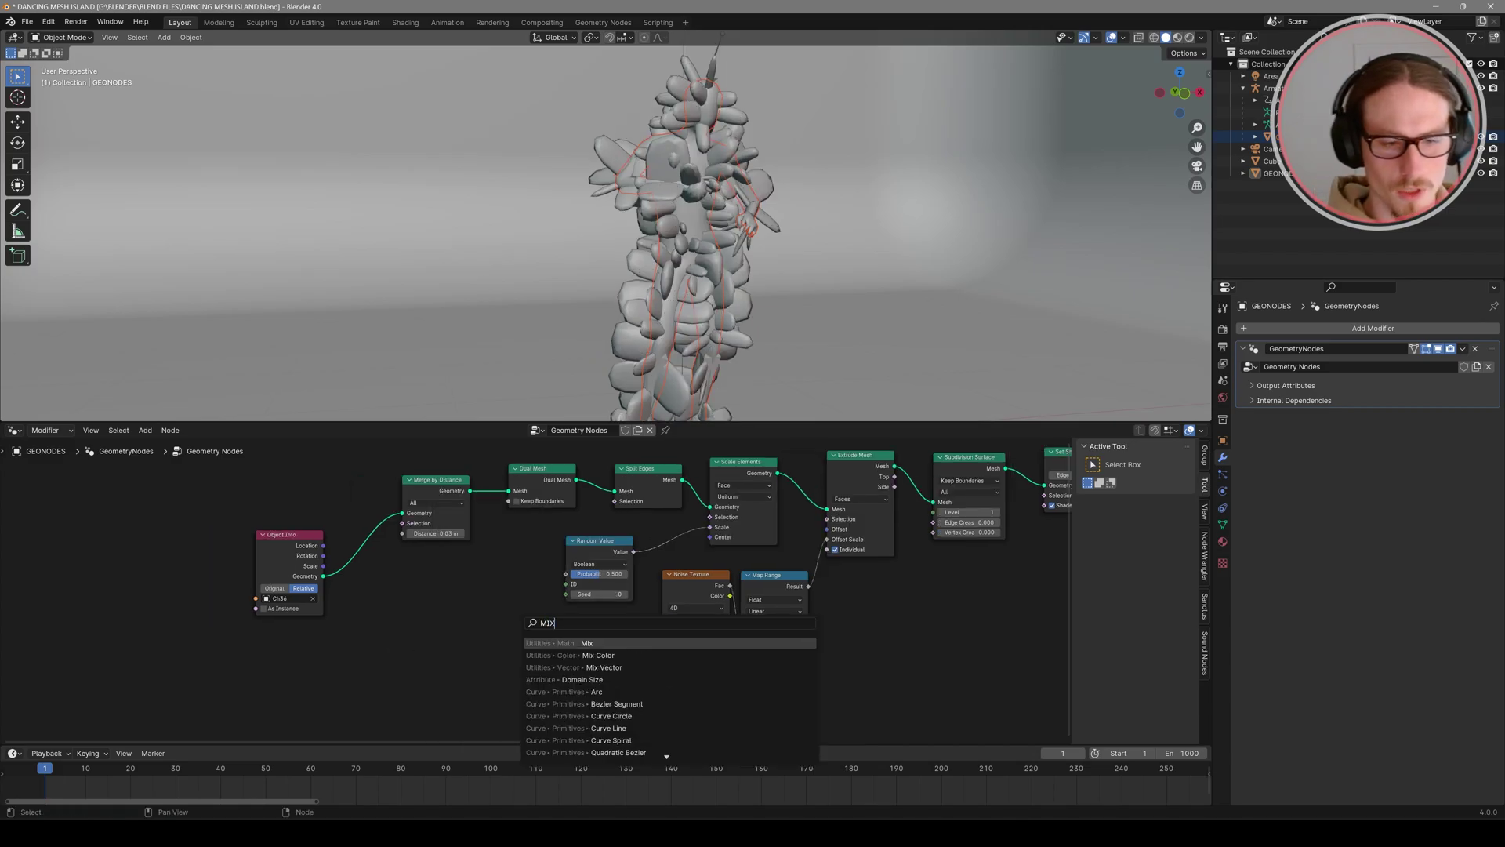
key("Return")
left_click(541, 592)
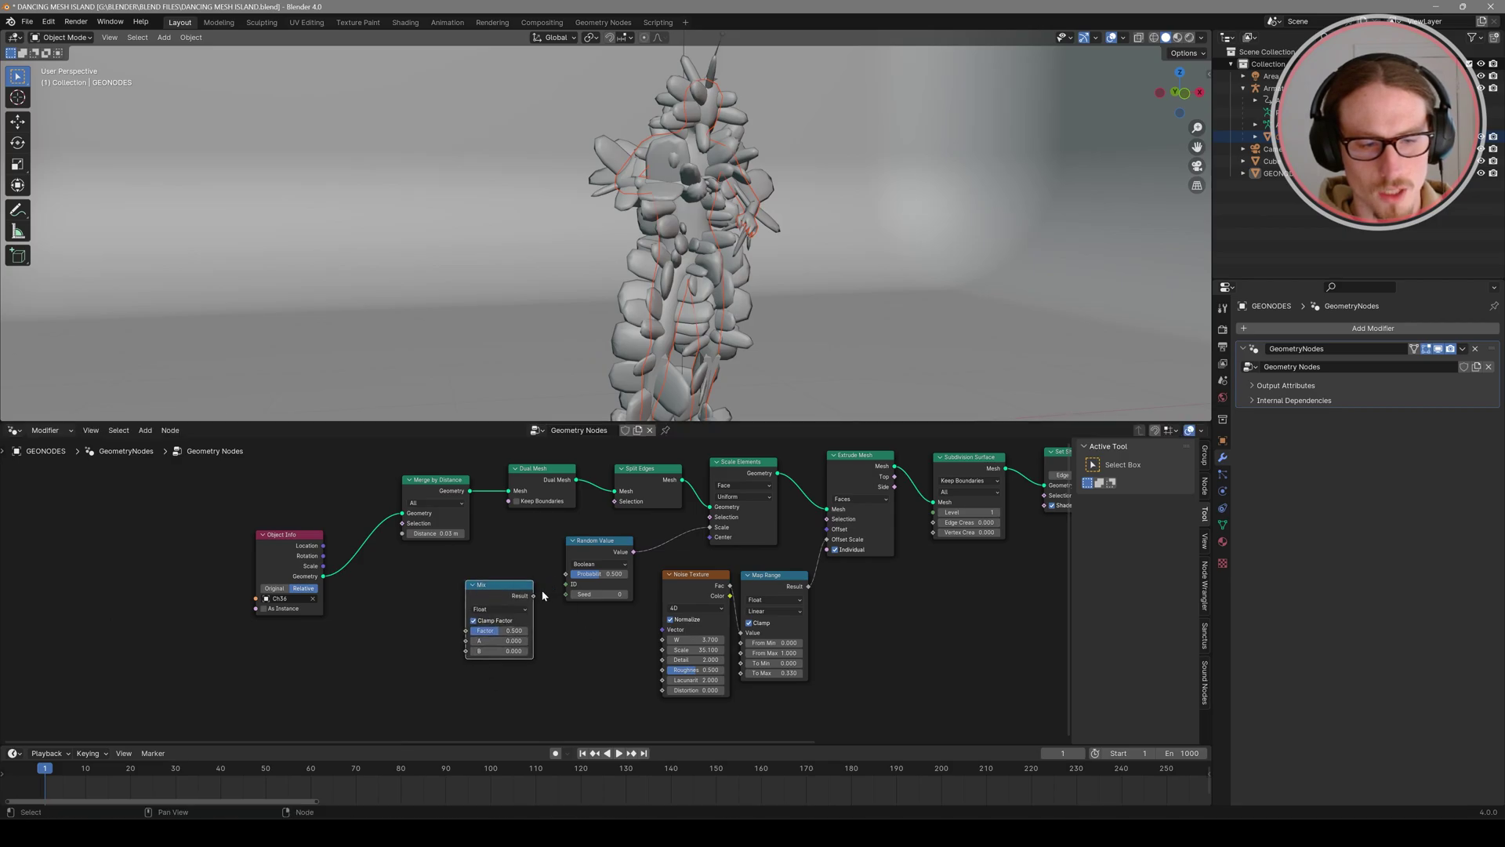
Step: Connect the Mix result to Random Value's Probability, and feed a new Wave Texture's Color into the Mix node's A input
left_click_drag(533, 596, 437, 614)
type("WAVE")
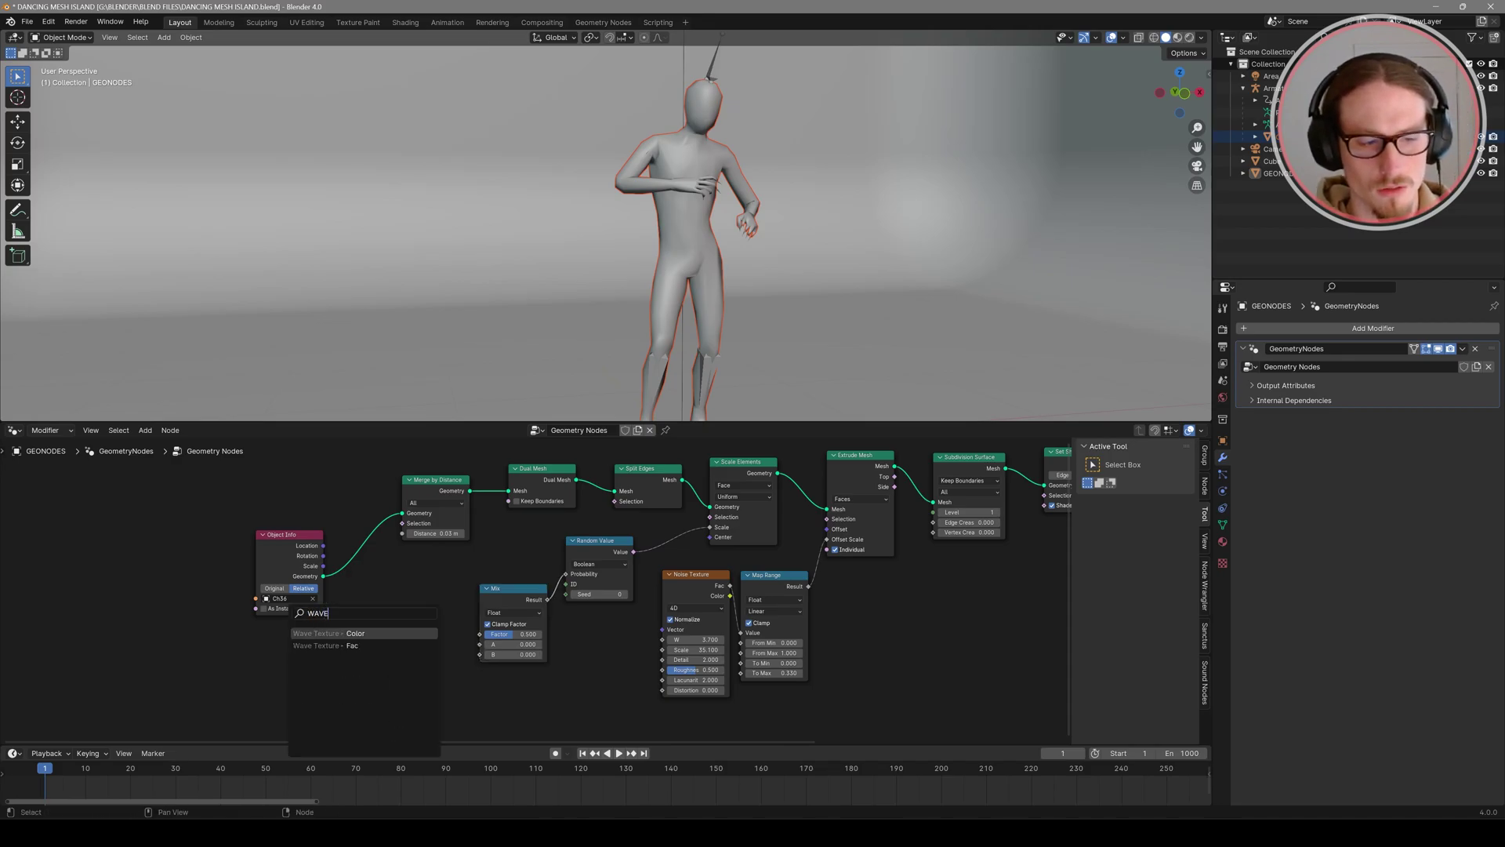
key("Return")
left_click(399, 607)
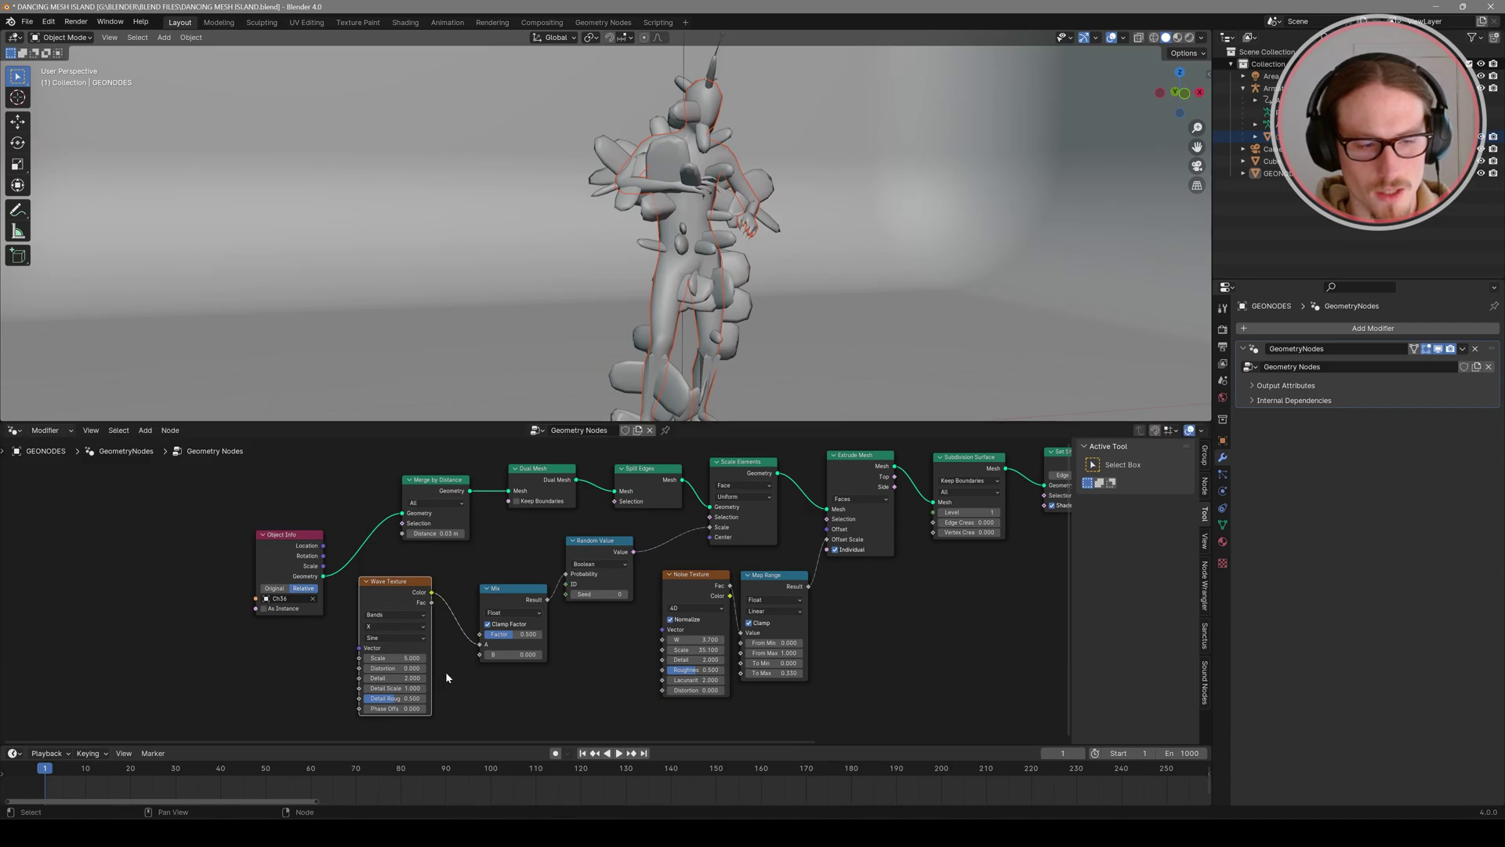
Step: Duplicate the Wave Texture below the original and connect the copy's Color to the Mix node's B input
middle_click_drag(447, 676, 435, 639)
key("shift+d")
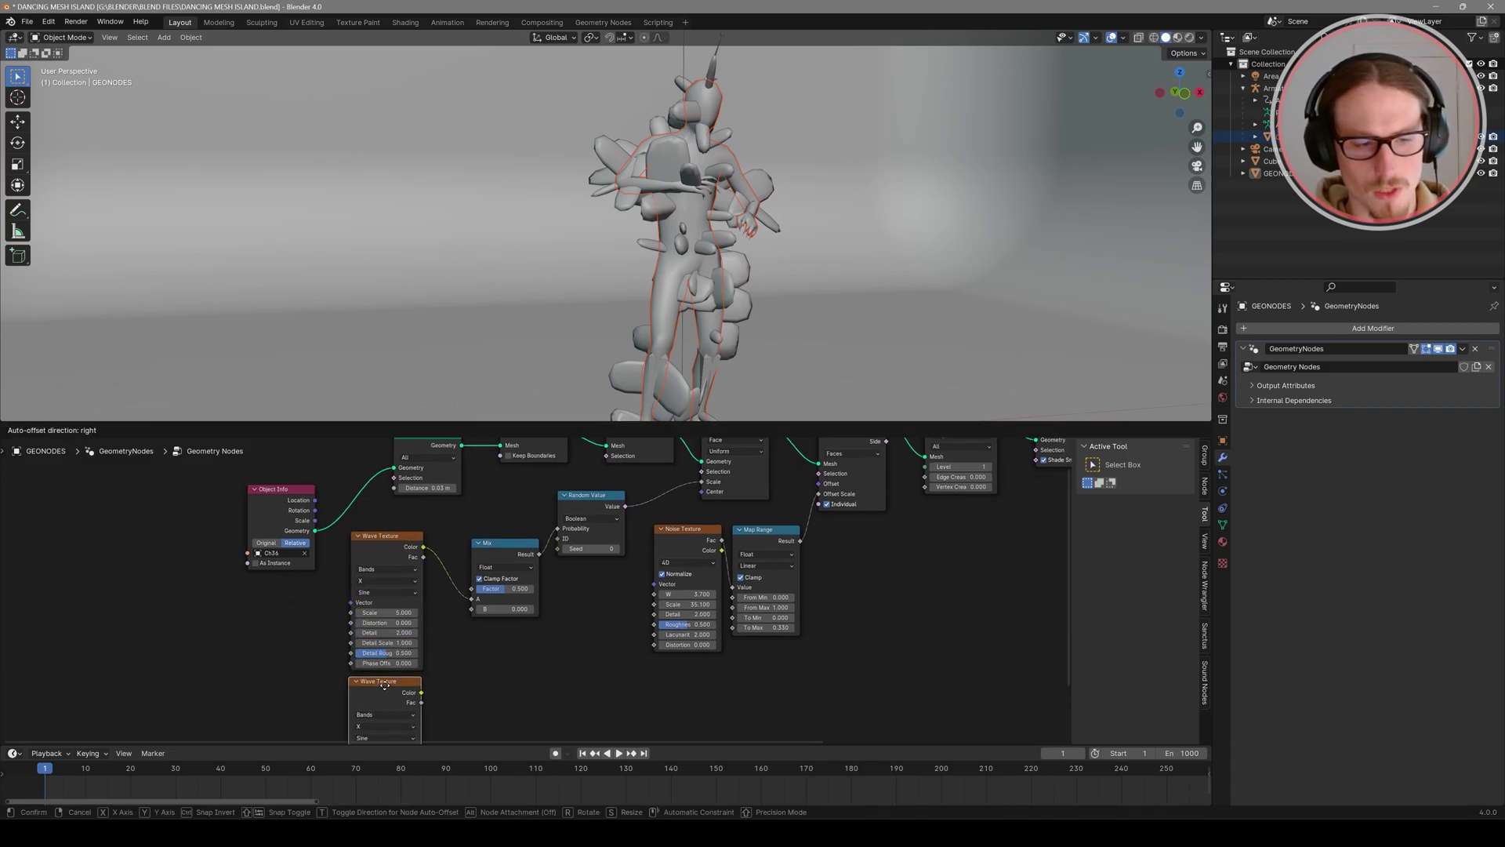
left_click(417, 697)
left_click_drag(421, 693, 472, 609)
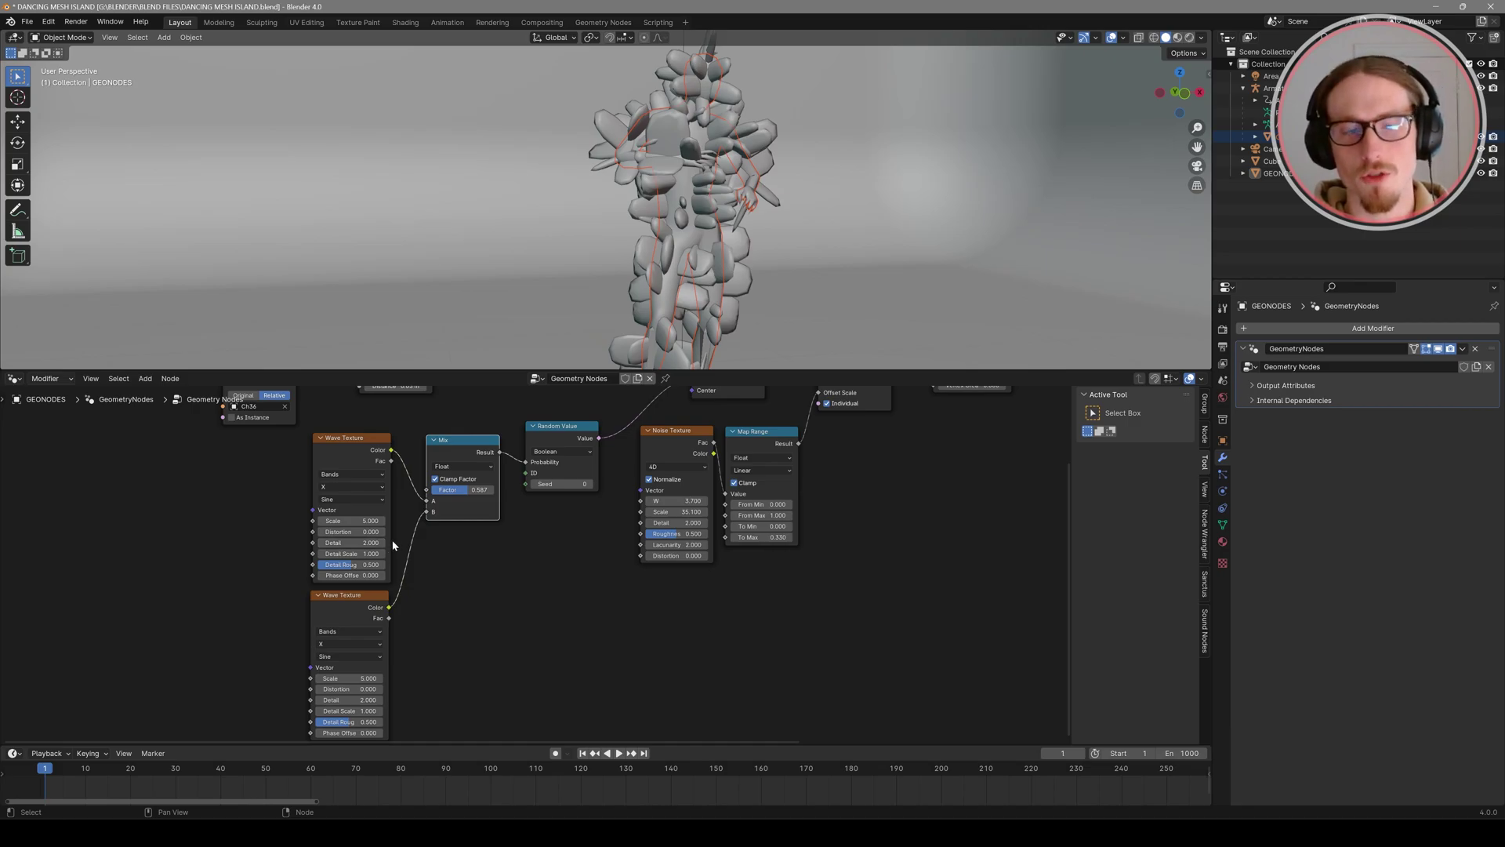
Step: Tidy the two Wave Texture nodes, then adjust the Mix factor and the Random Value seed to vary the island distribution
mouse_move(354, 458)
left_mouse_down()
mouse_move(359, 430)
mouse_move(351, 445)
left_mouse_up()
left_click_drag(325, 609, 317, 602)
left_click_drag(441, 489, 430, 489)
left_click_drag(560, 484, 604, 483)
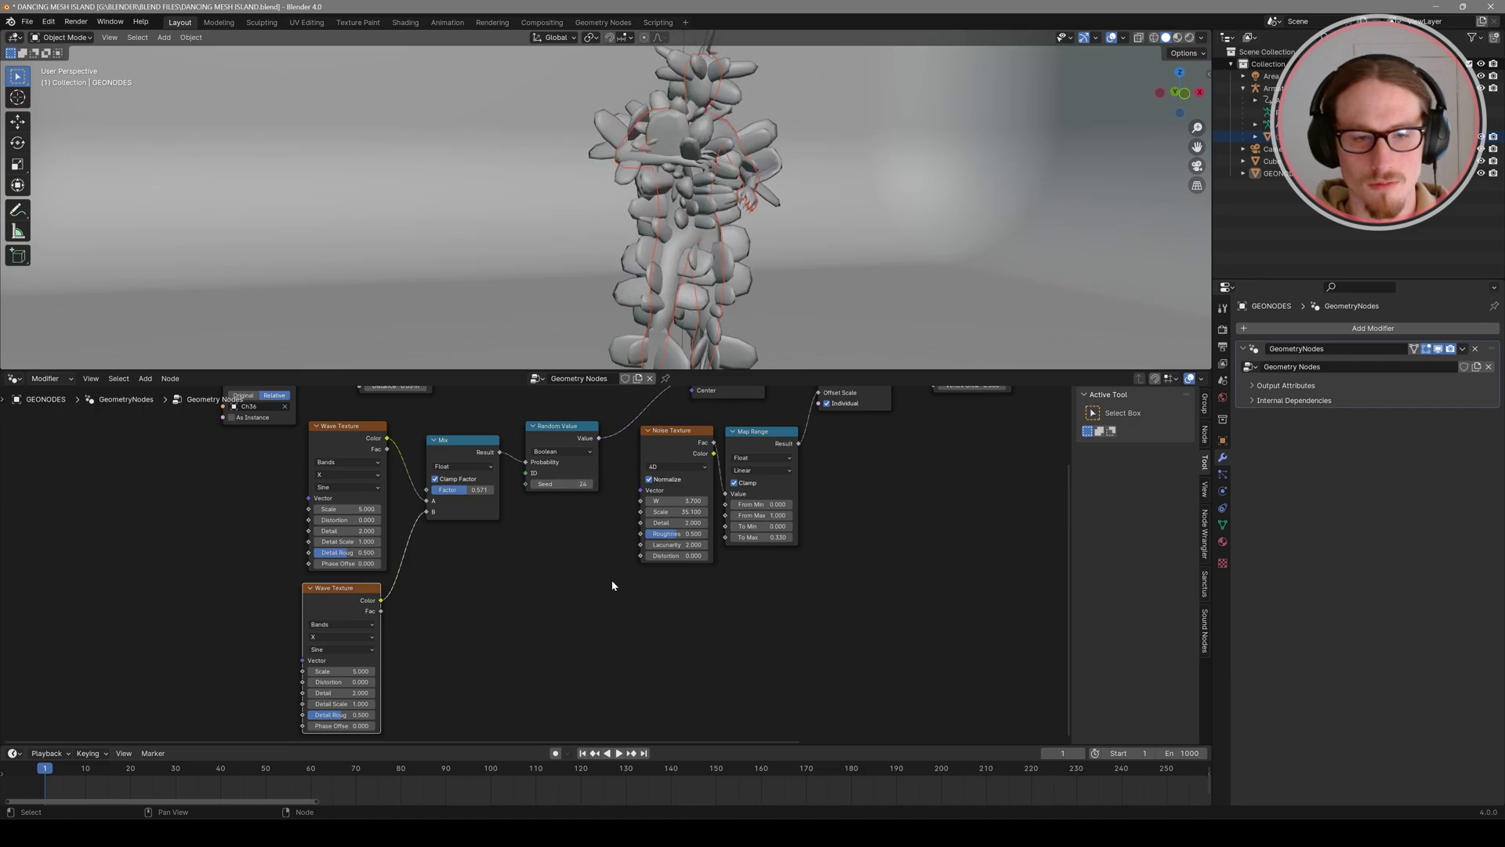
Step: Add a Mesh Island node below Set Material and connect its Island Index to a new Map Range node
key("Home")
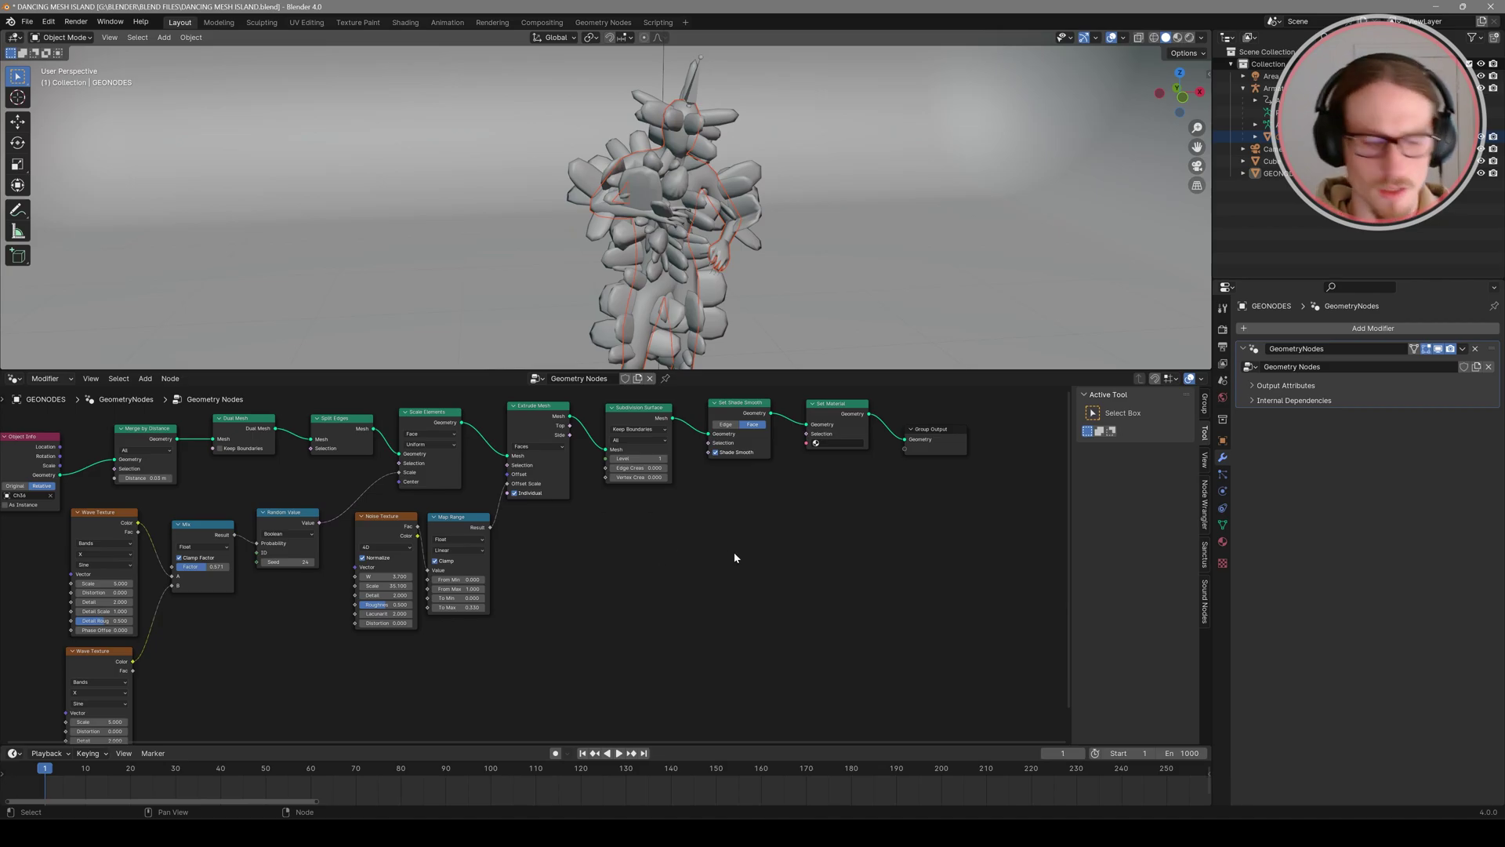
key("shift+a")
type("MESH")
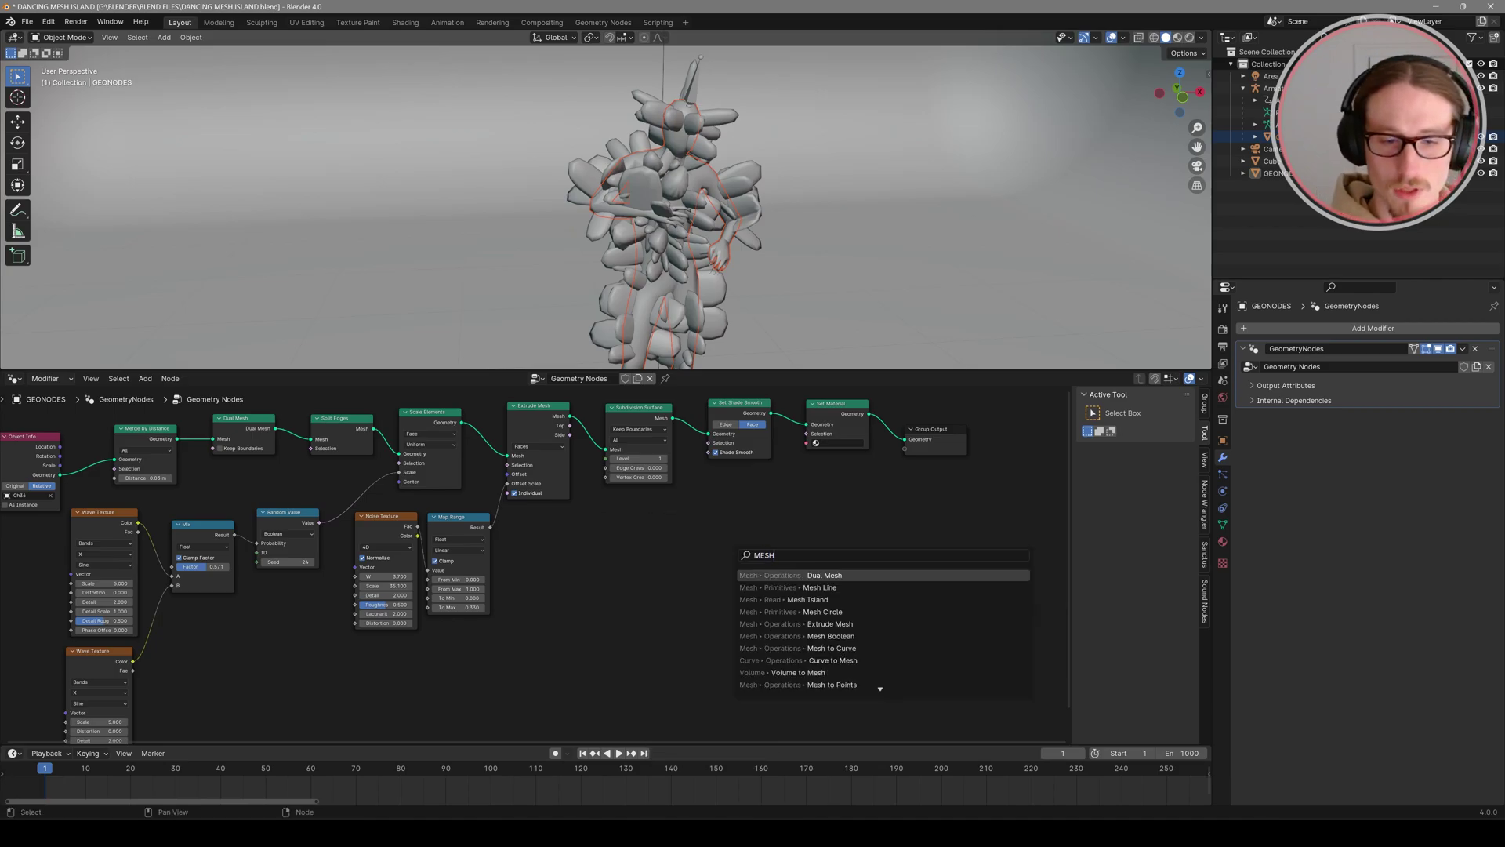
type("ISL")
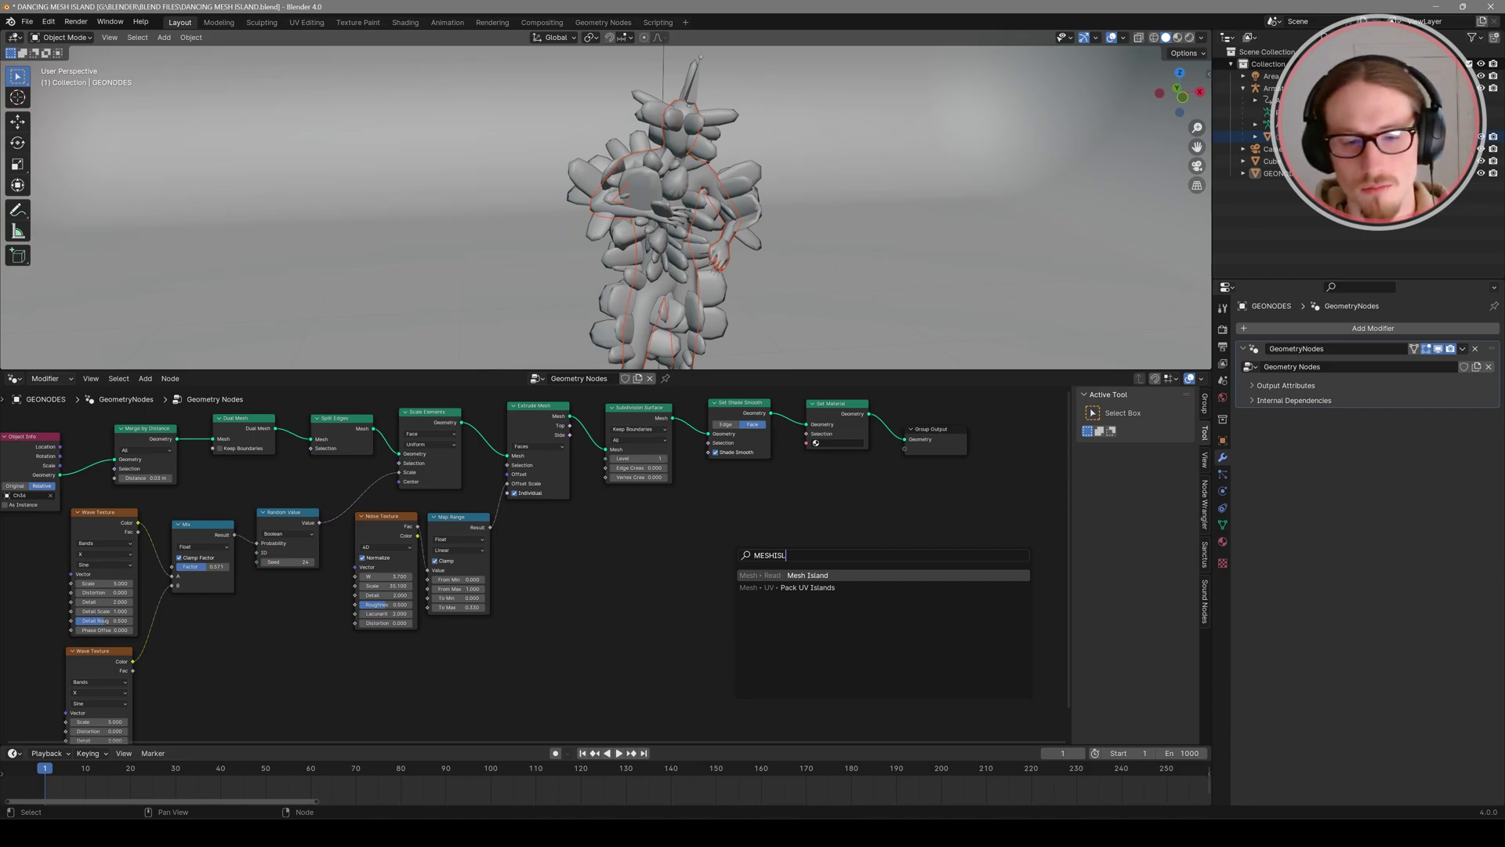
key("Return")
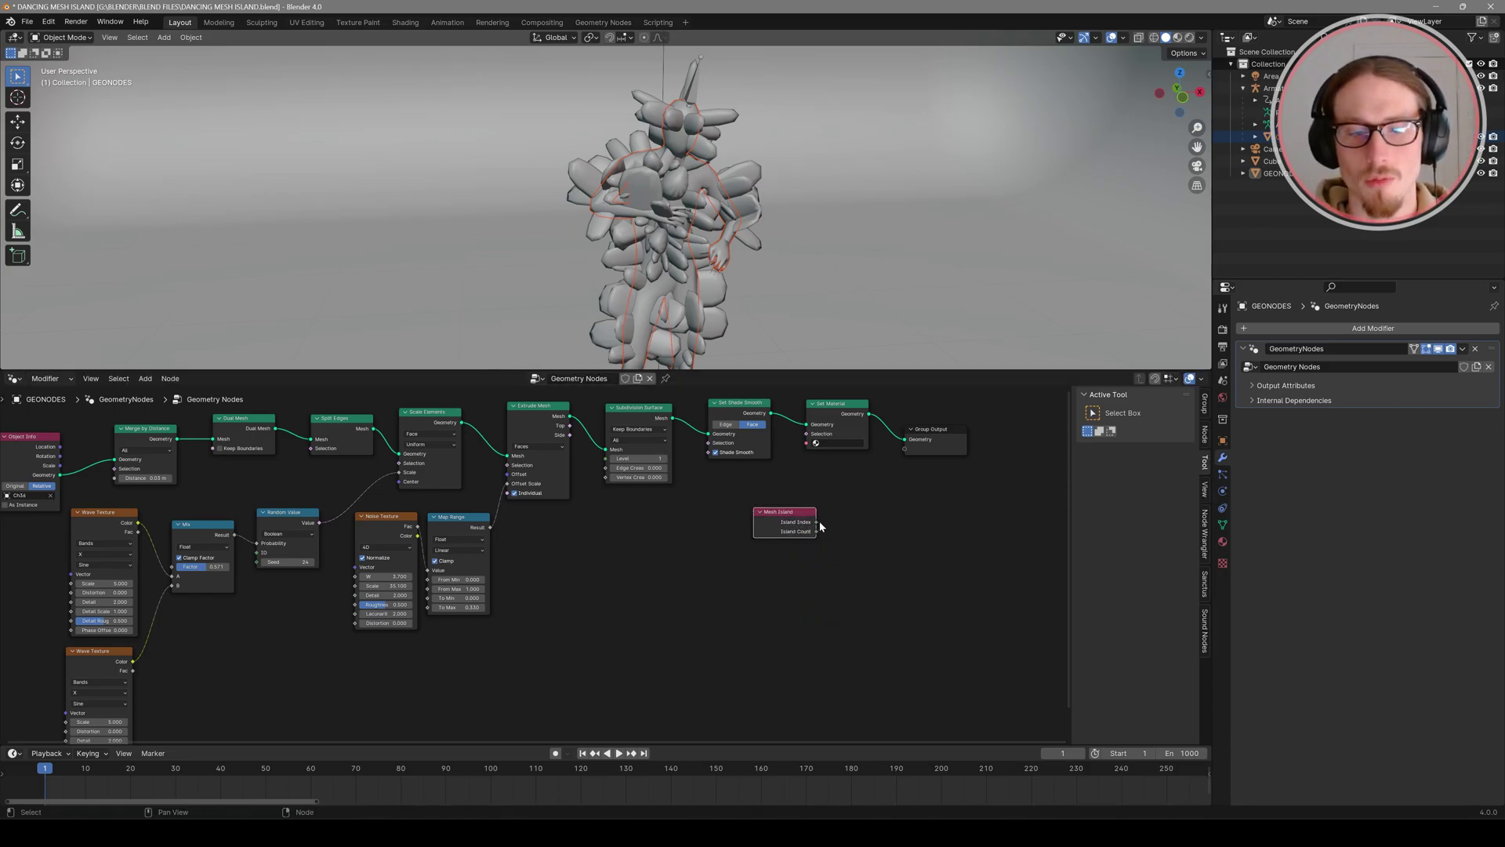
mouse_move(816, 523)
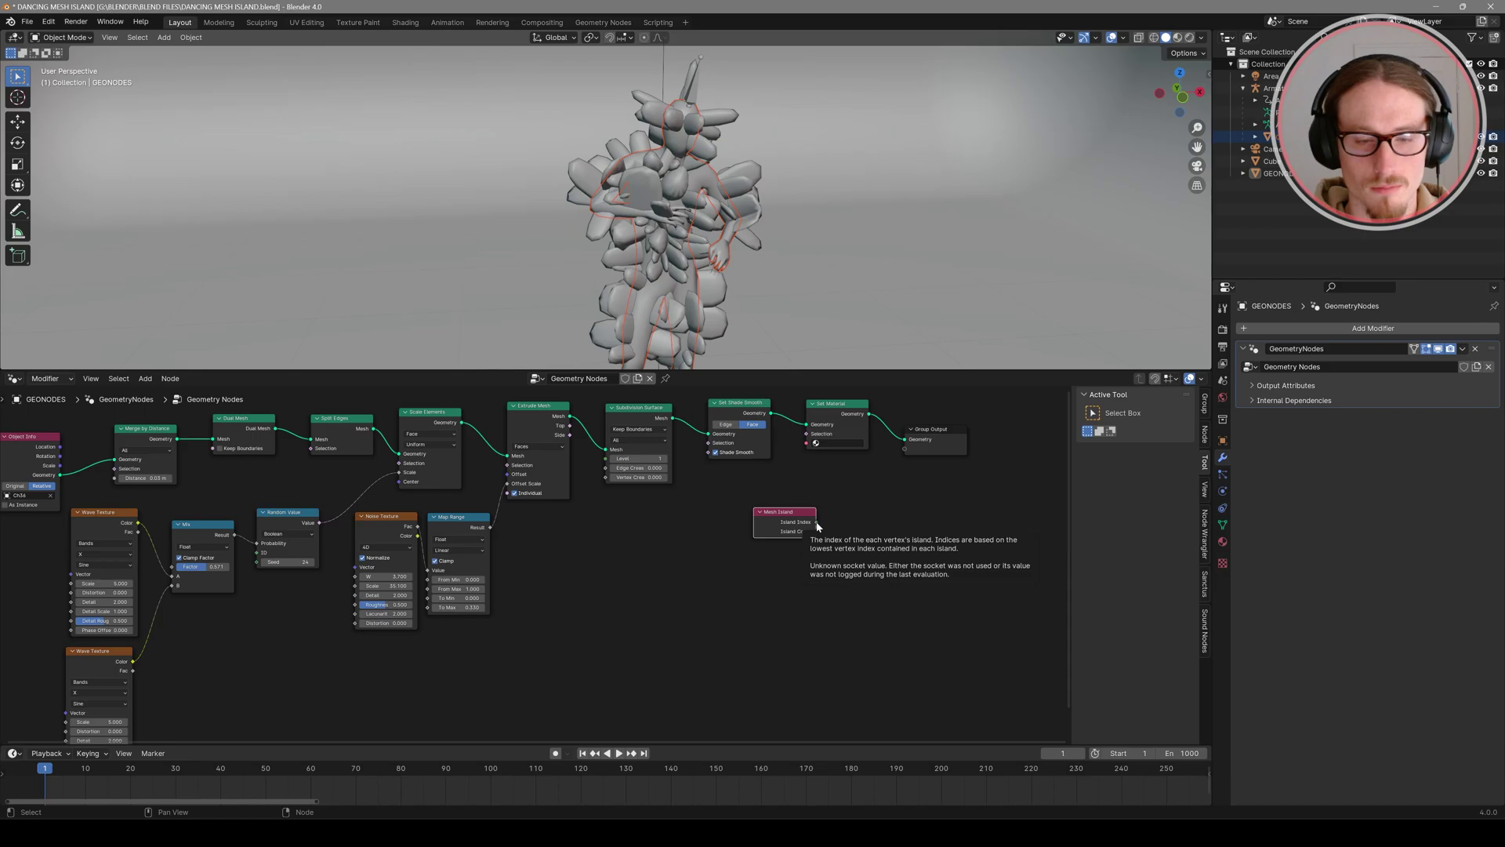
left_click_drag(816, 523, 868, 494)
type("MAP")
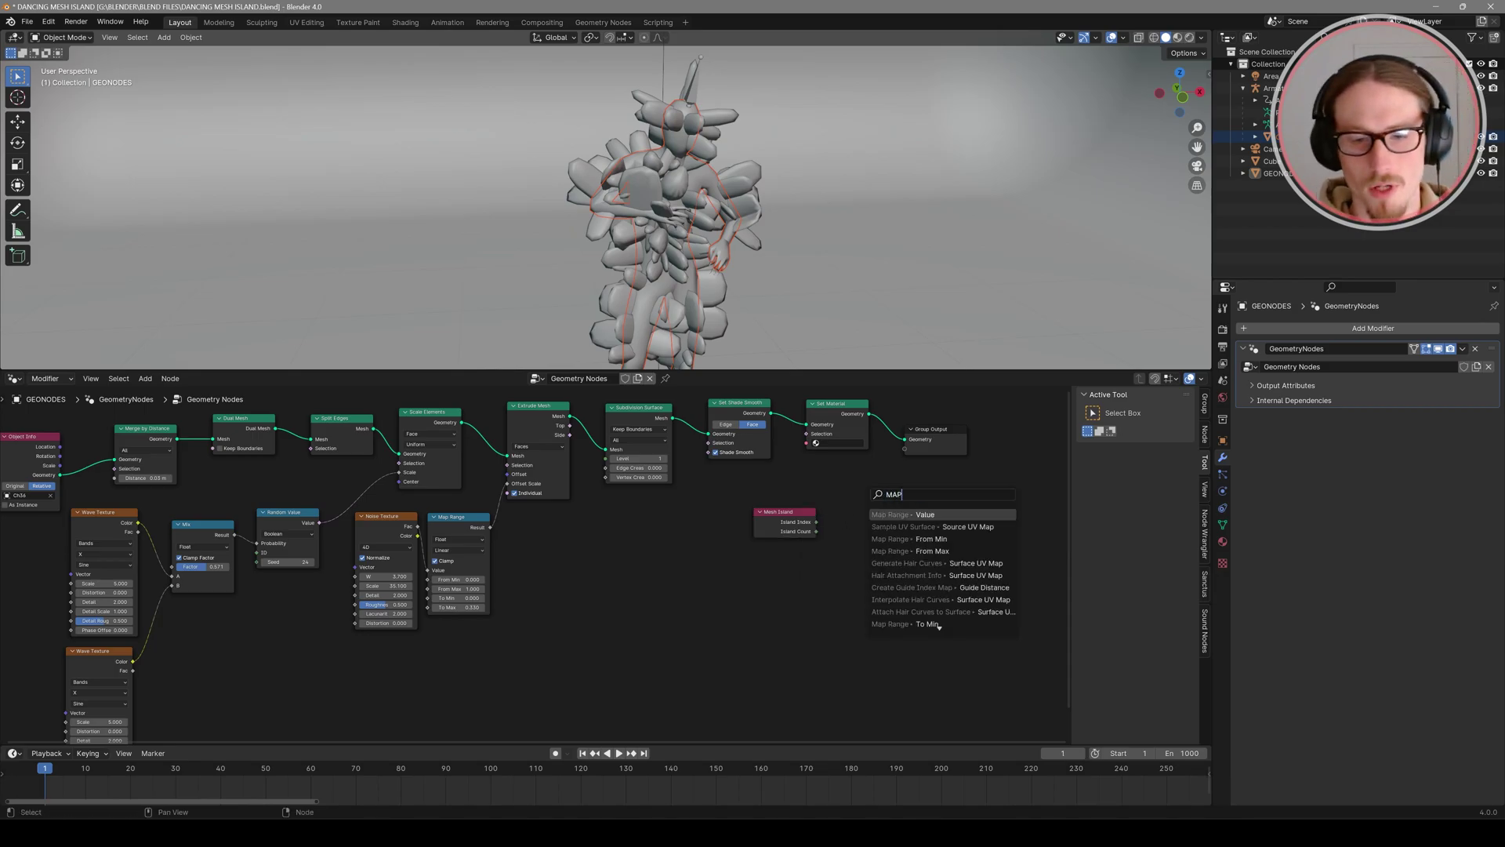
key("Return")
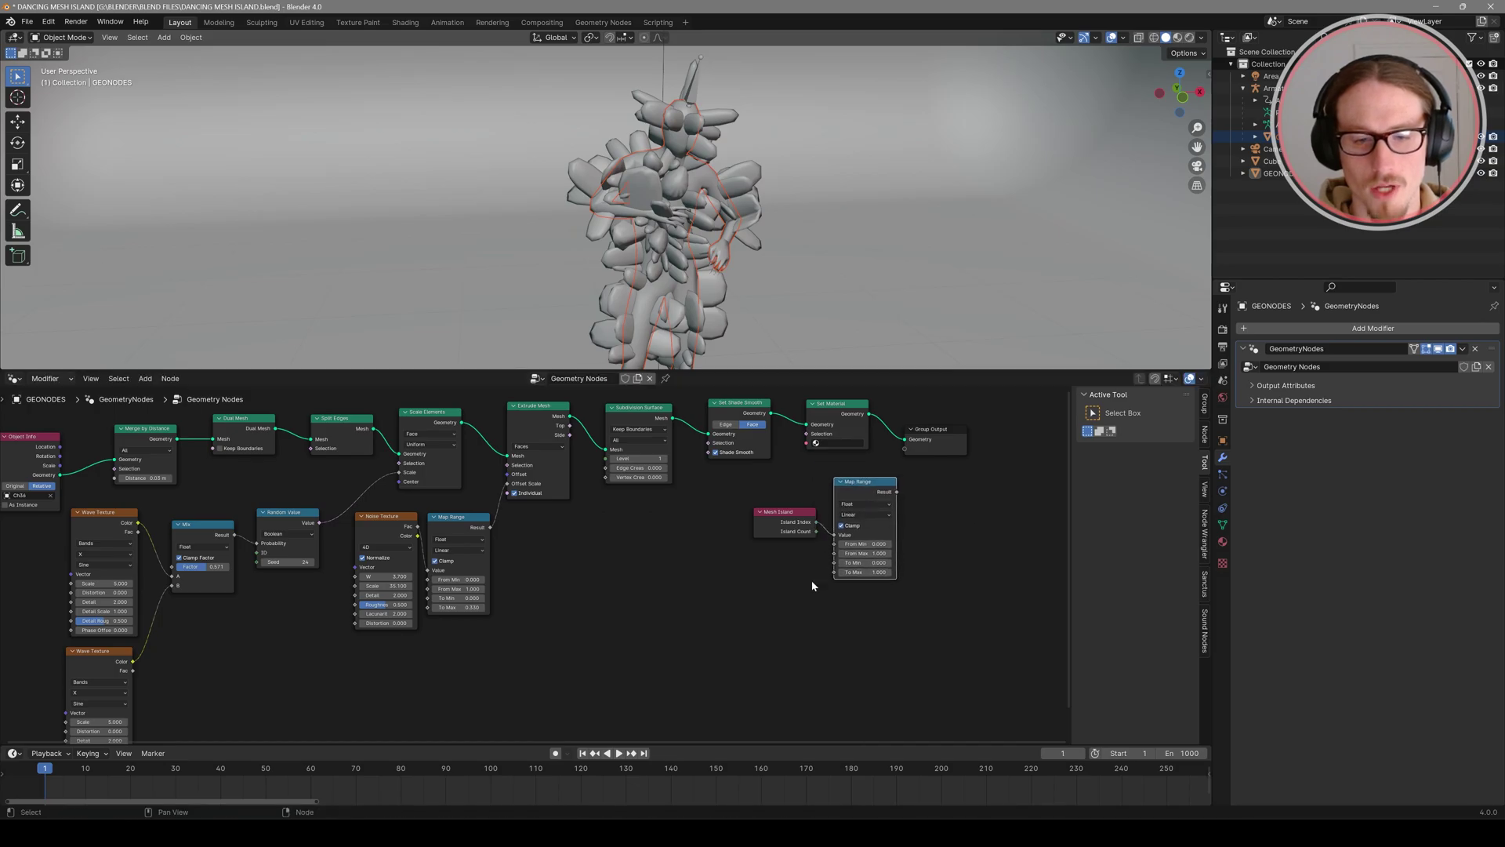
Step: Connect Mesh Island's Island Count to Map Range's From Max, and feed the Map Range Result into a new Noise Texture's Vector
left_click_drag(782, 519, 839, 556)
middle_click_drag(958, 497, 852, 511)
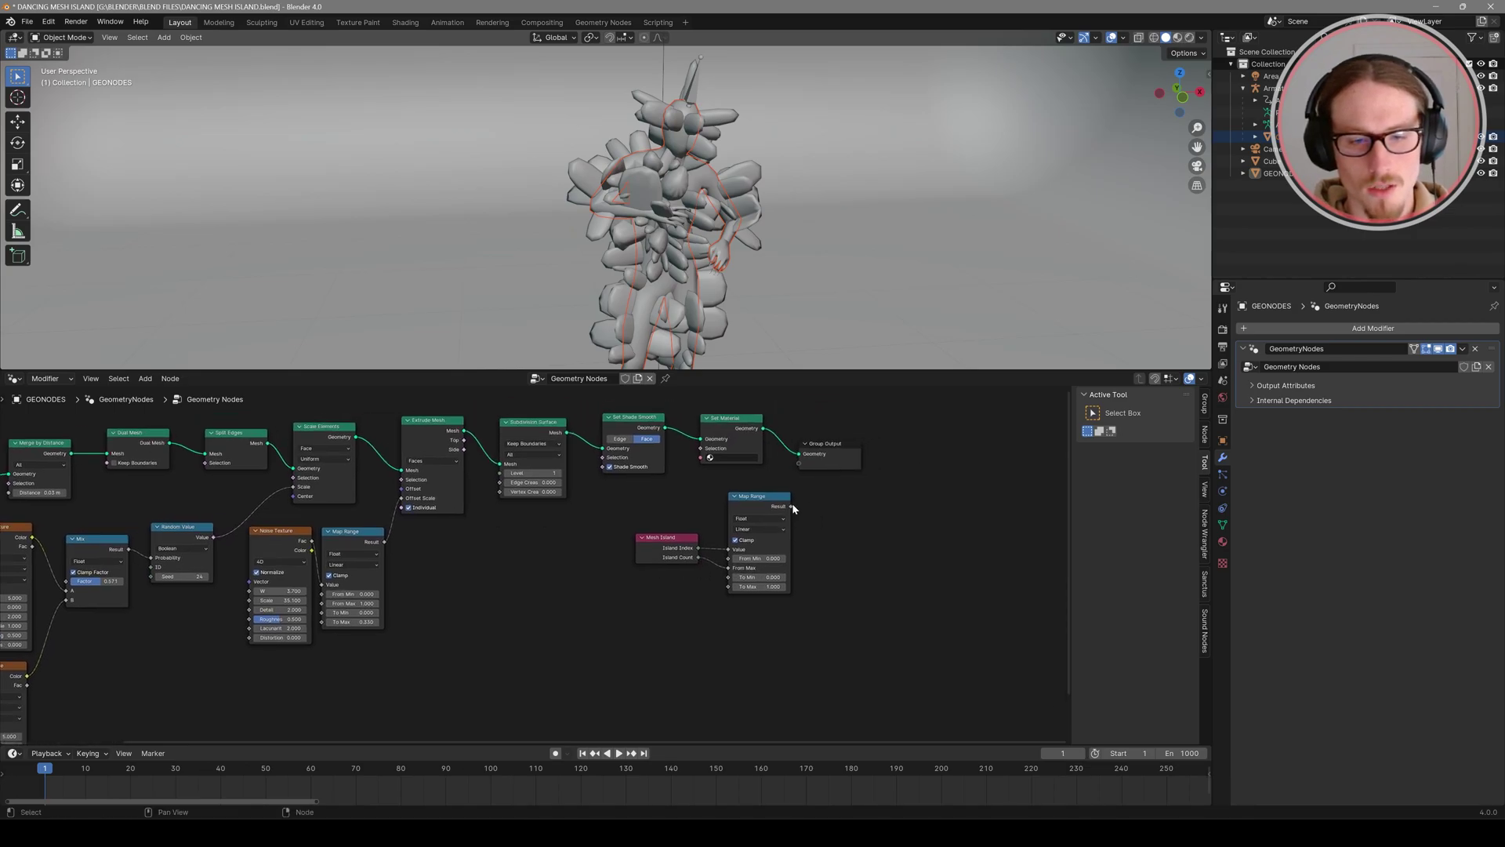
left_click_drag(792, 505, 829, 500)
type("NOISE")
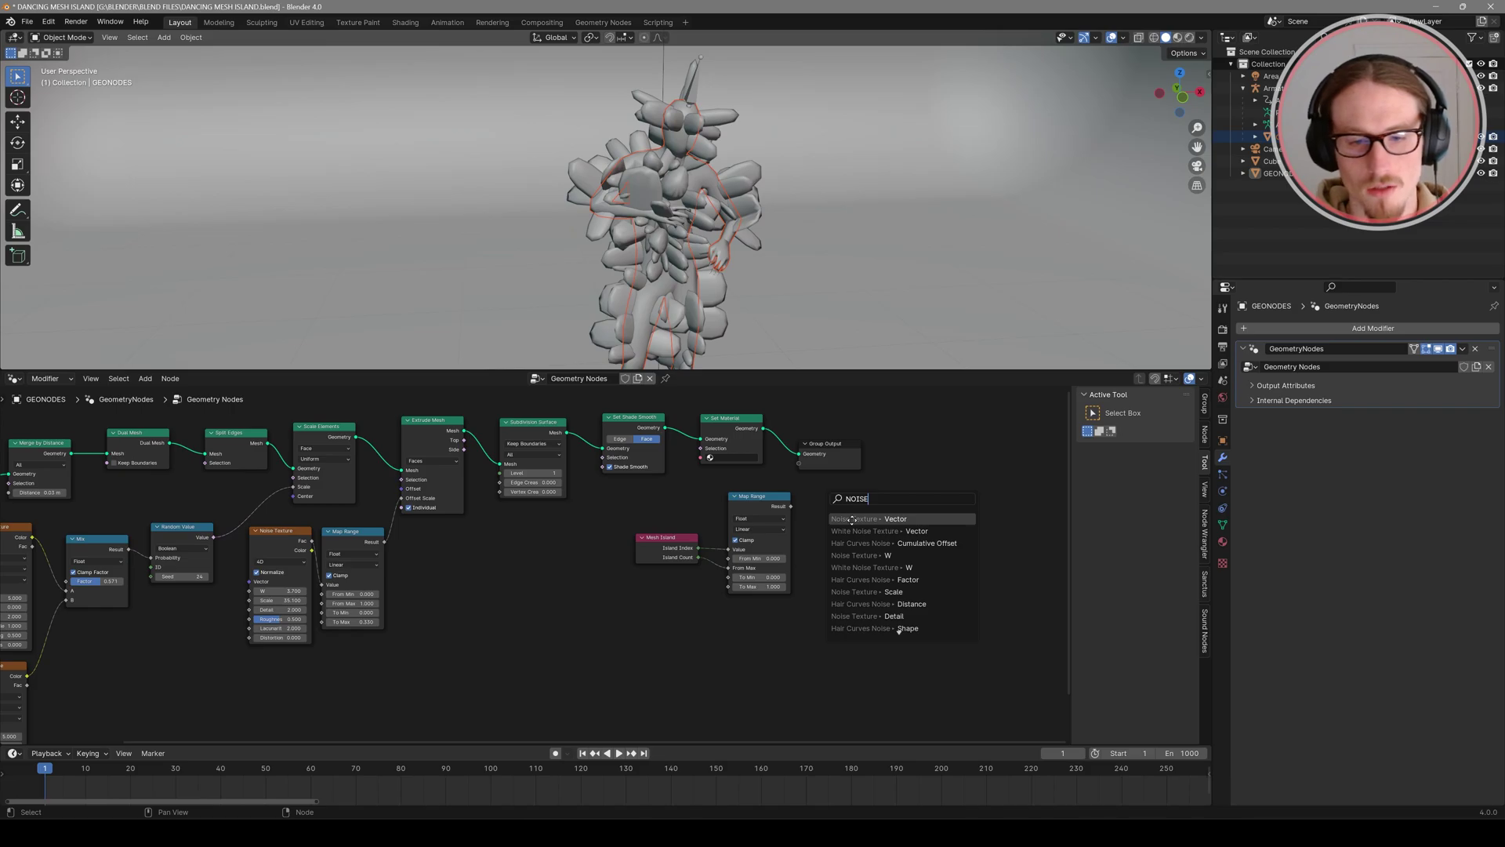
left_click(852, 520)
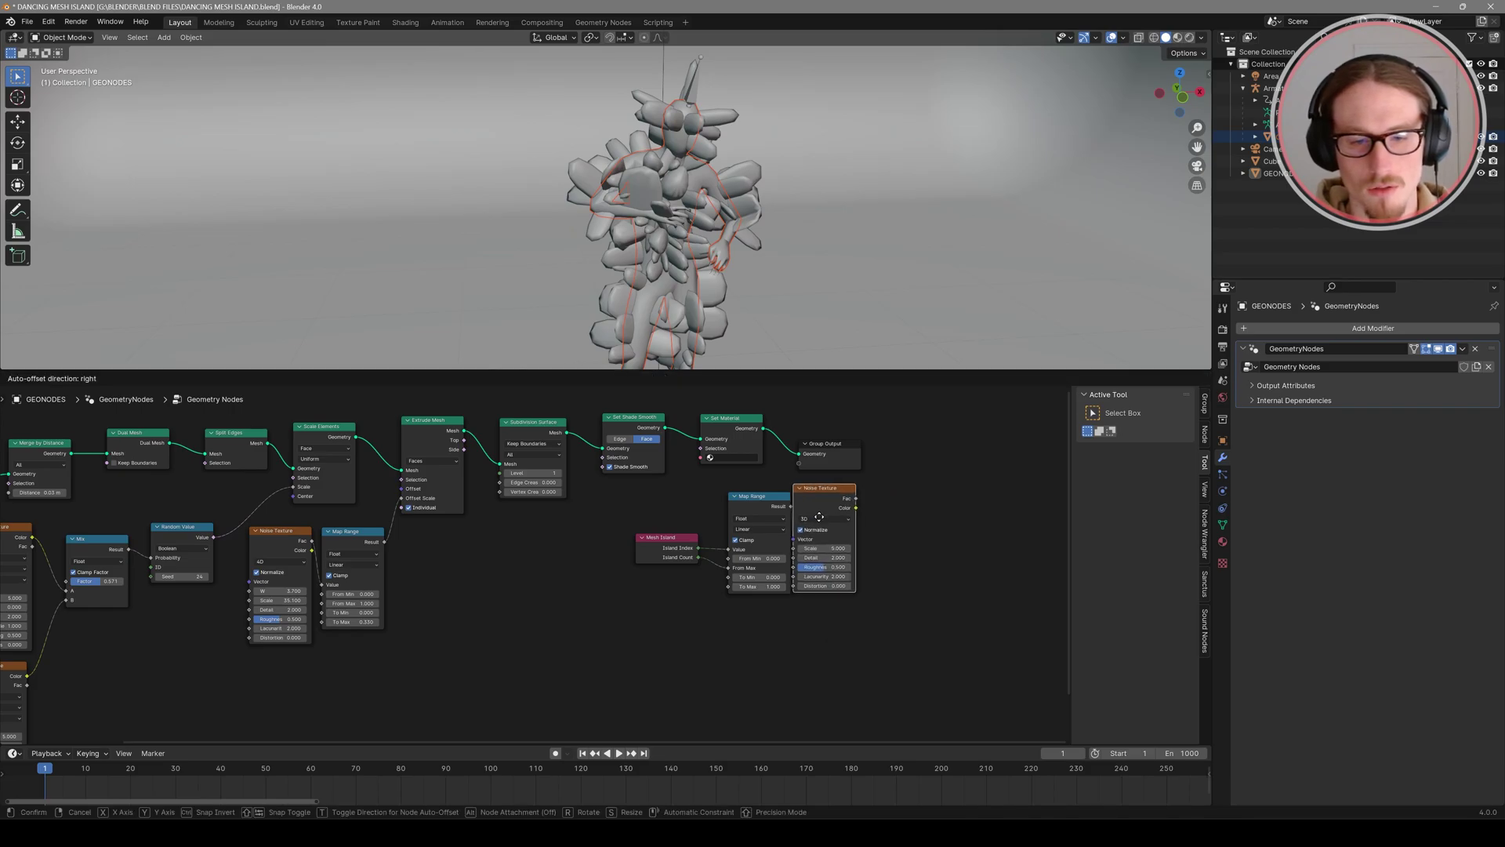
left_click(836, 519)
Step: Move the Group Output node away from Set Material and connect the new Noise Texture's Fac to its empty socket
left_click_drag(850, 451, 993, 445)
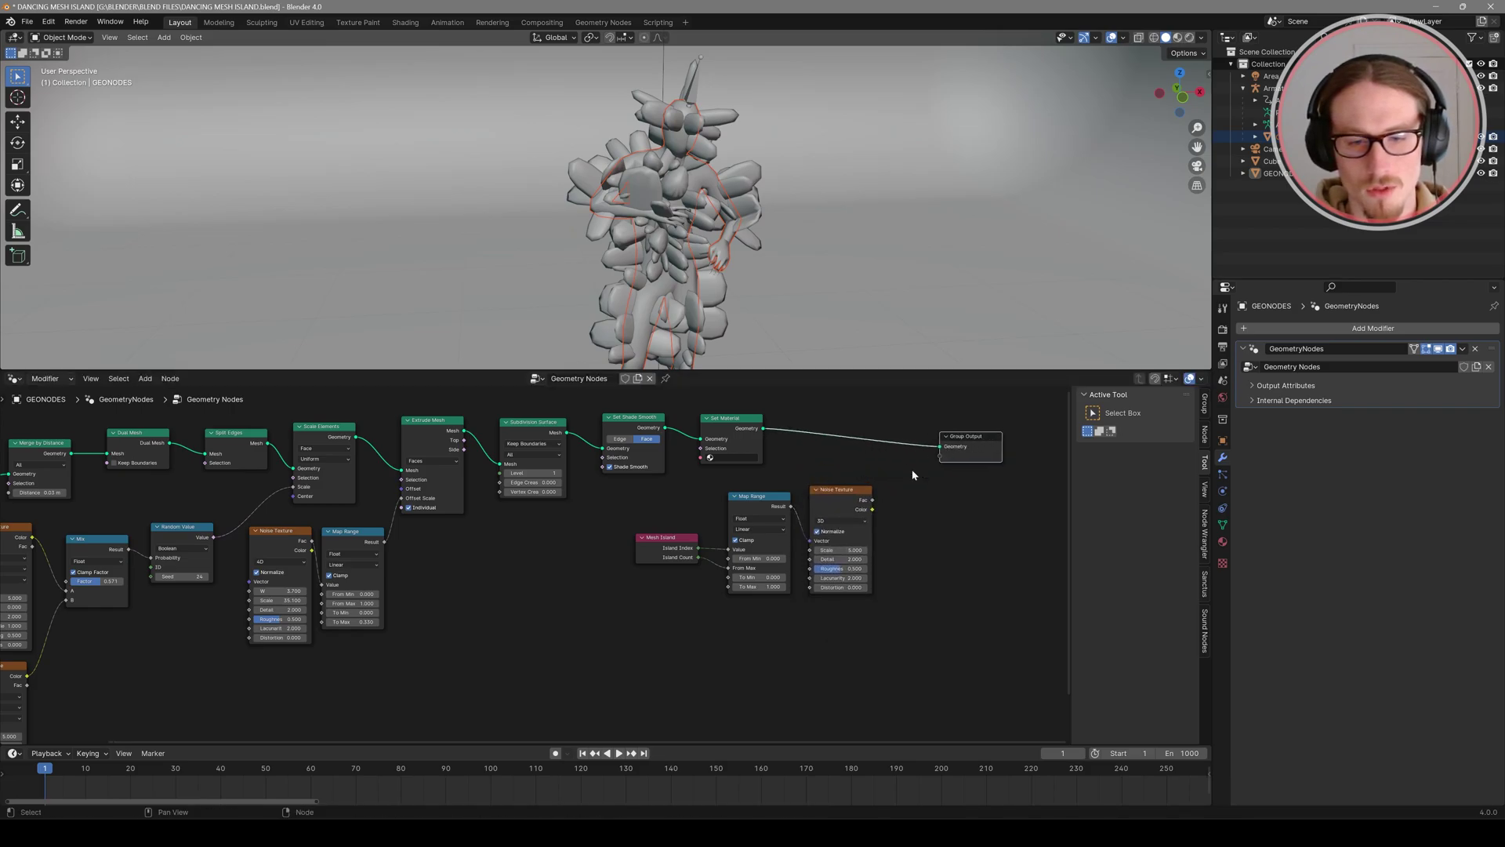
left_click_drag(872, 499, 942, 459)
left_click(950, 464)
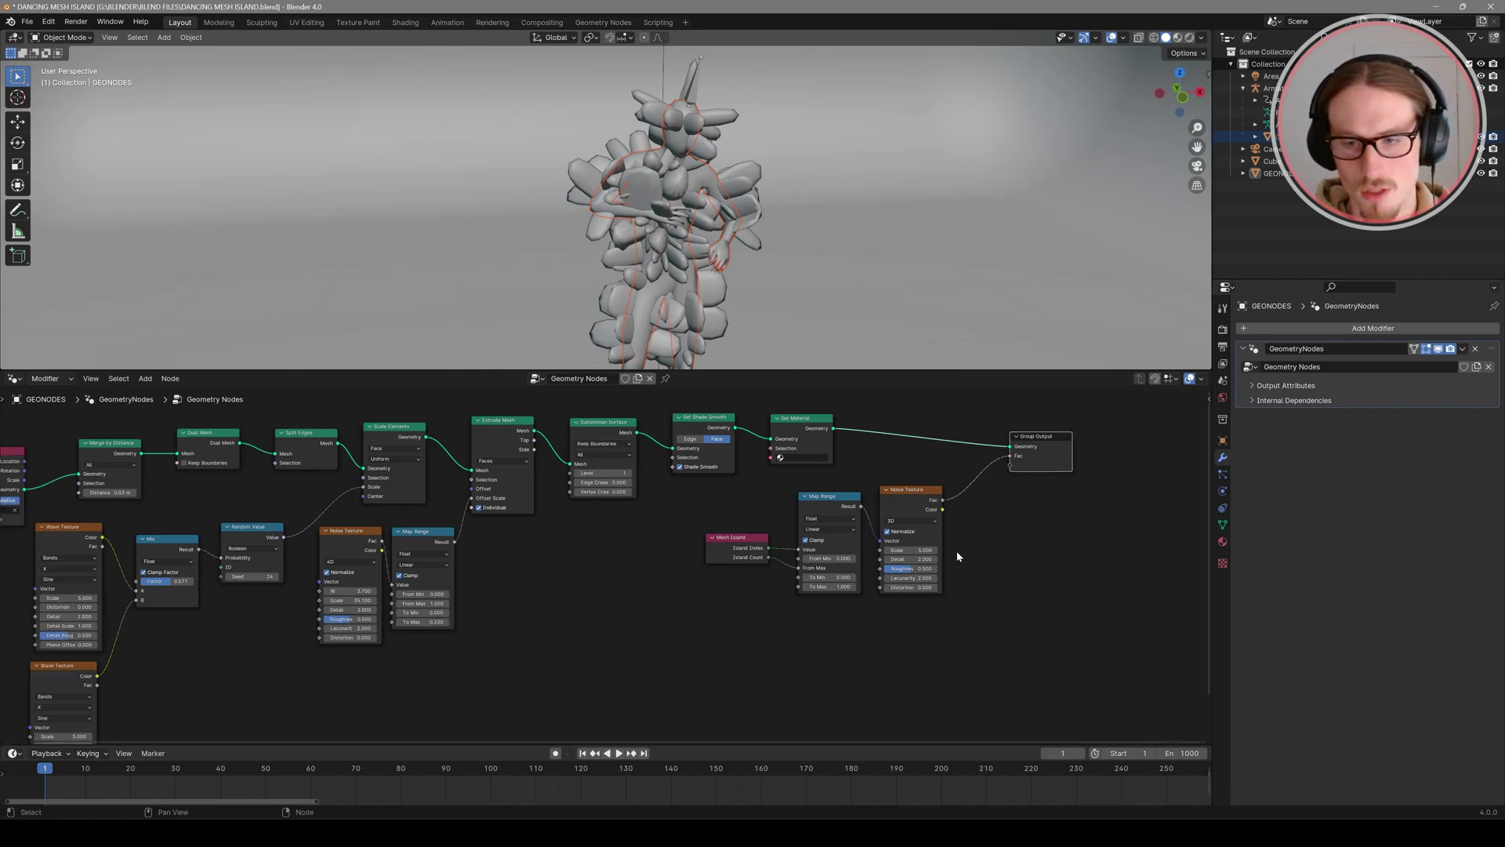
Step: Rename the node group's Fac output to ISLAND in the group interface
left_click(1205, 406)
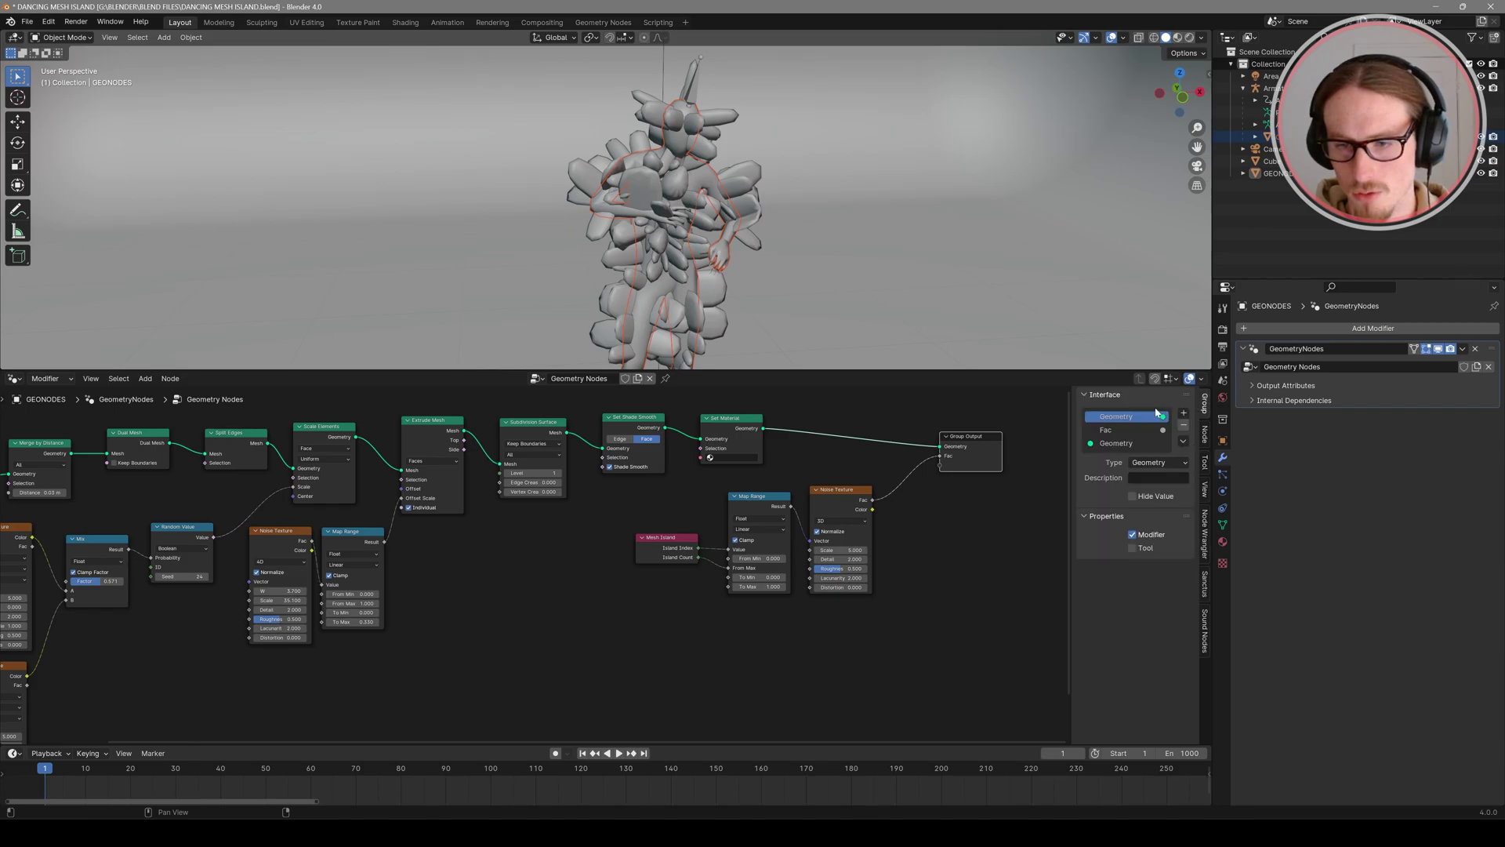
double_click(1107, 429)
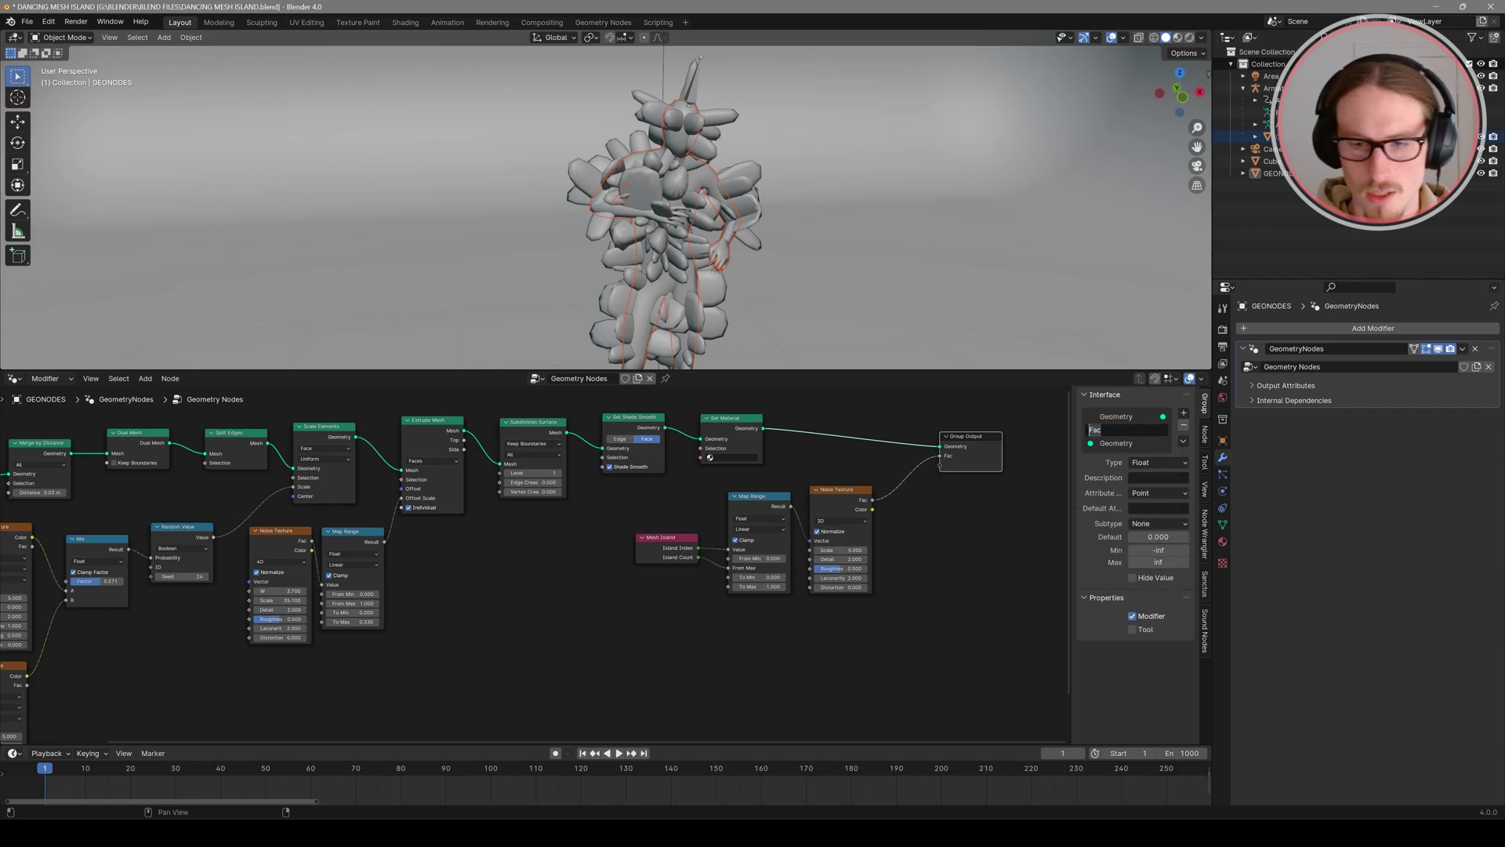
type("ISLAND")
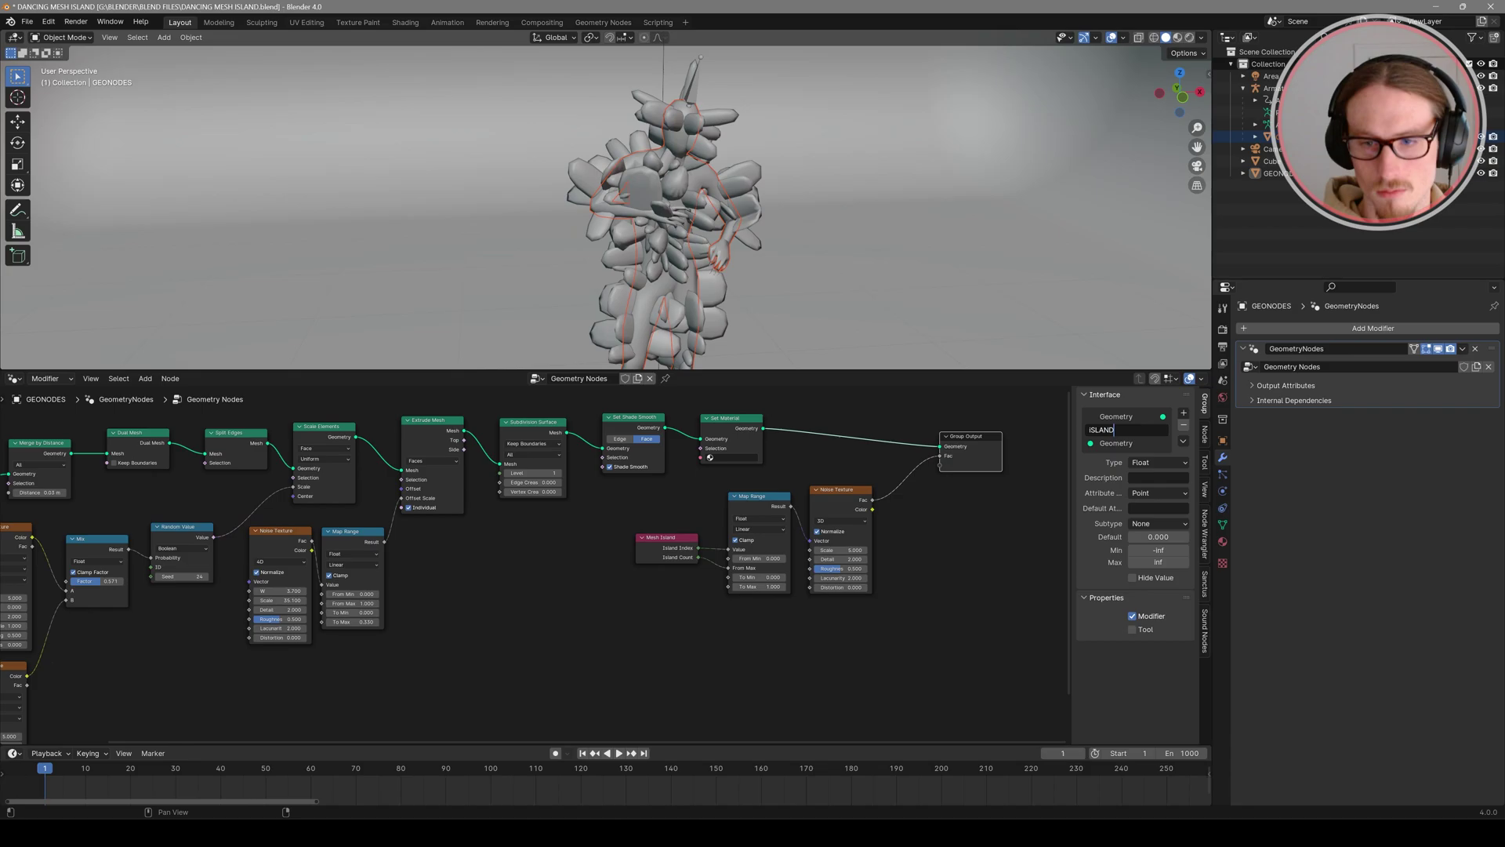
key("ctrl+a")
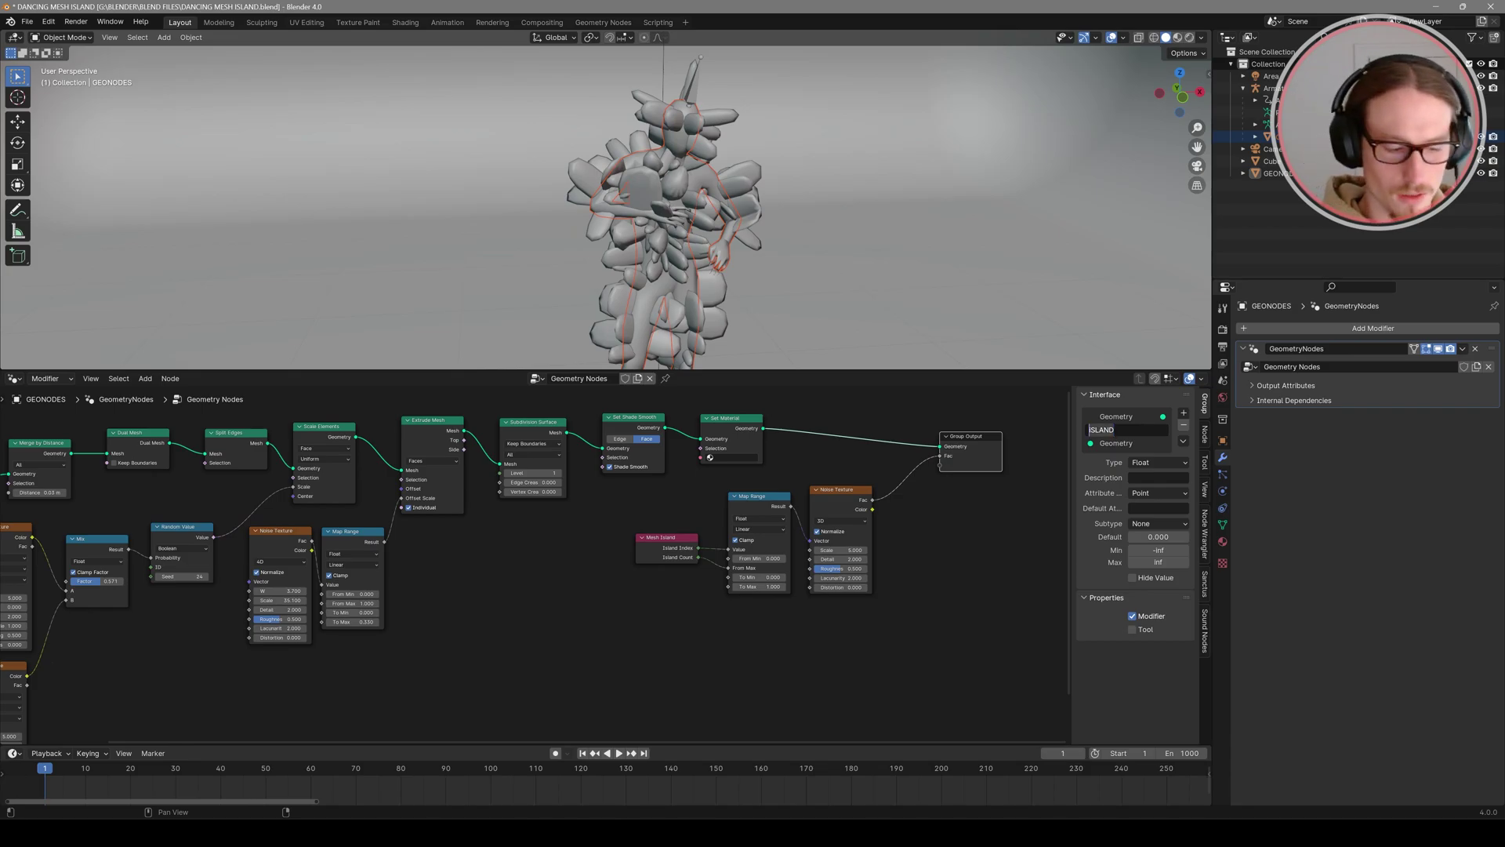
left_click(839, 524)
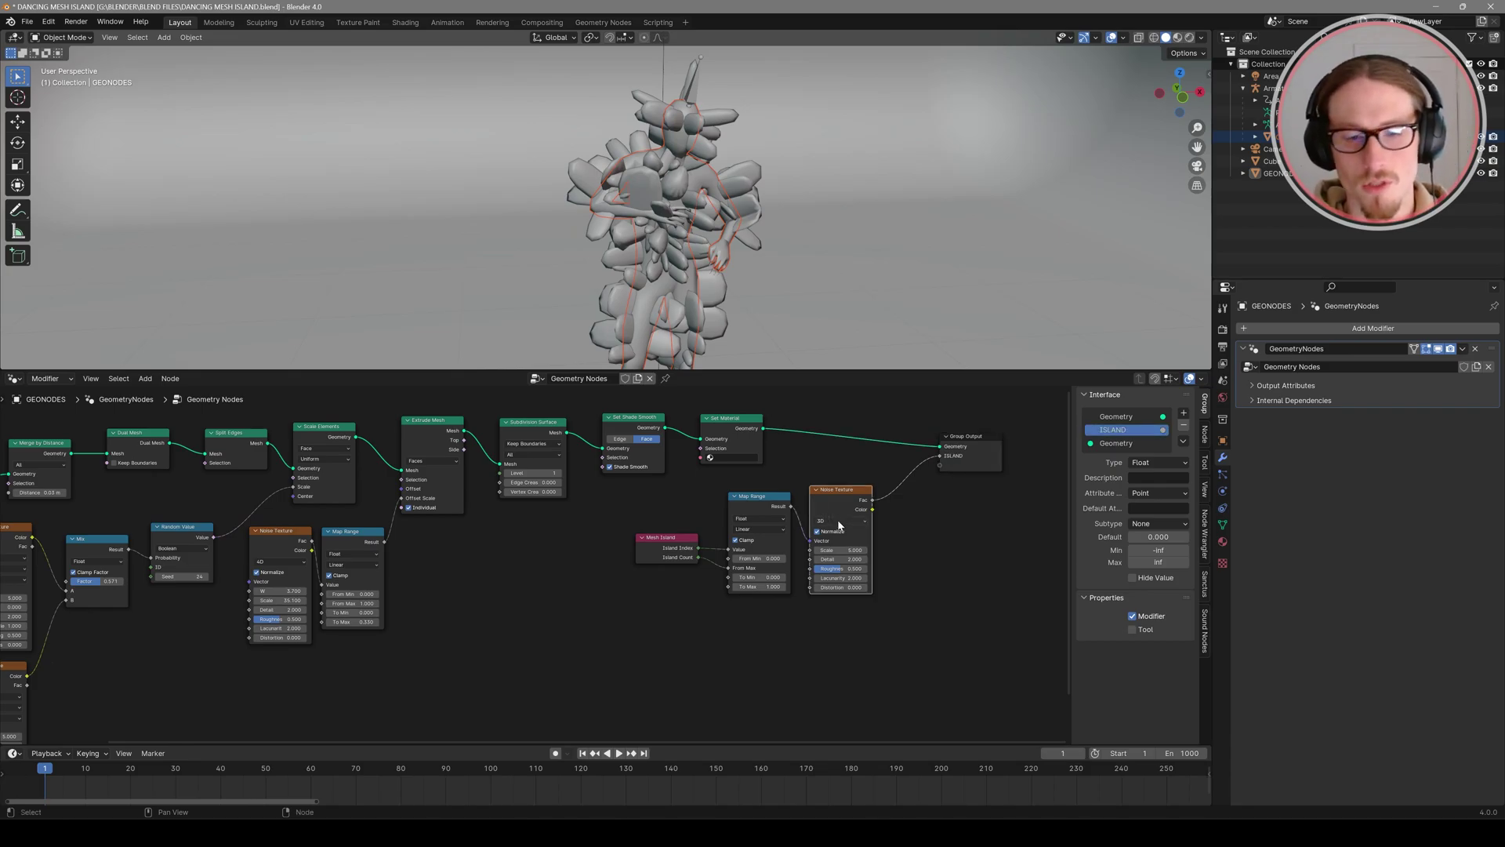
Step: Set the Noise Texture feeding the ISLAND output to 4D
left_click(838, 521)
left_click(833, 574)
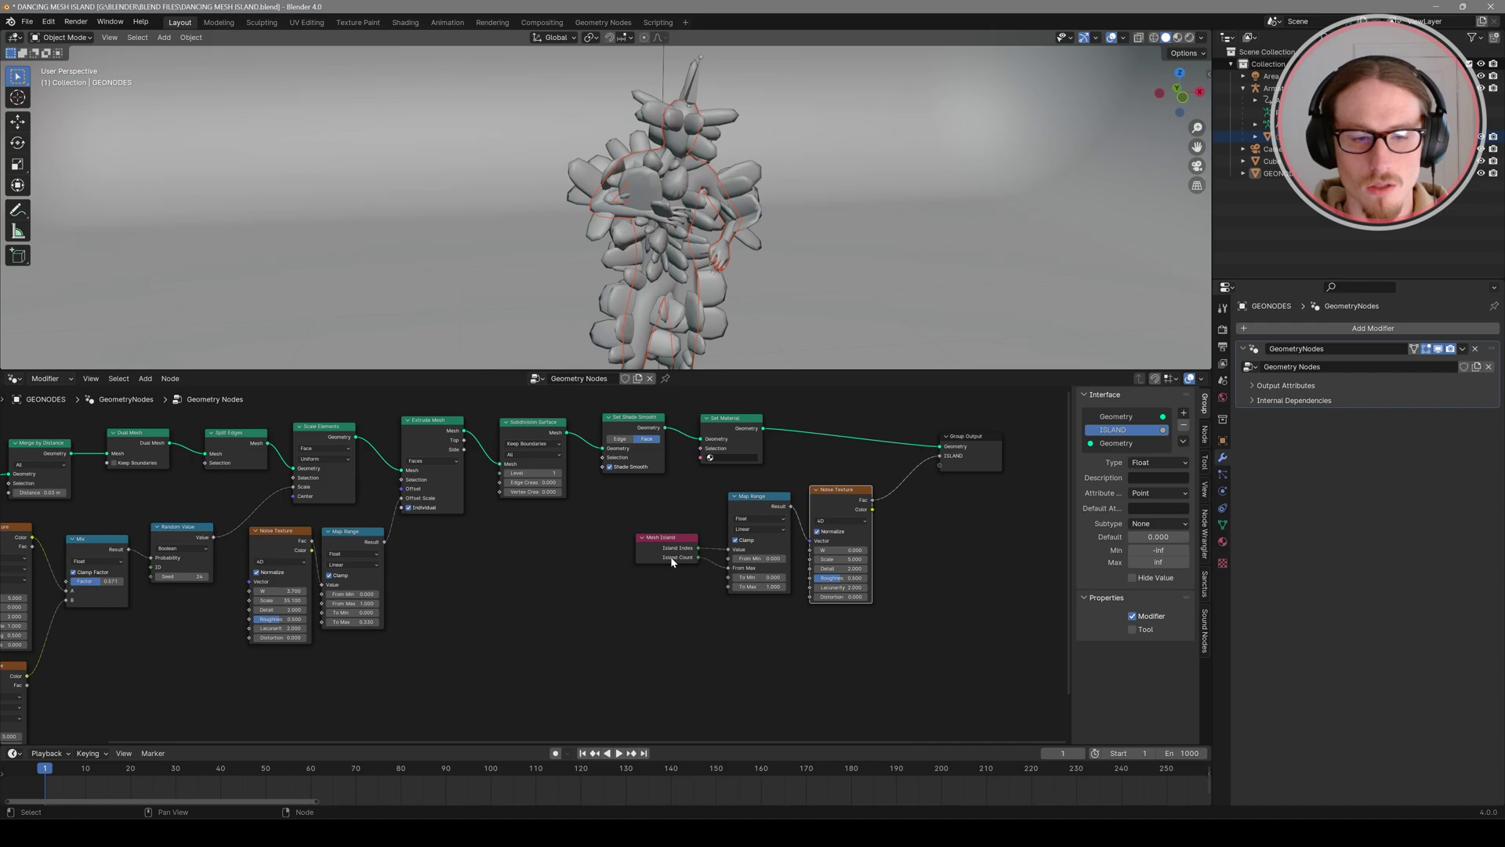
mouse_move(682, 551)
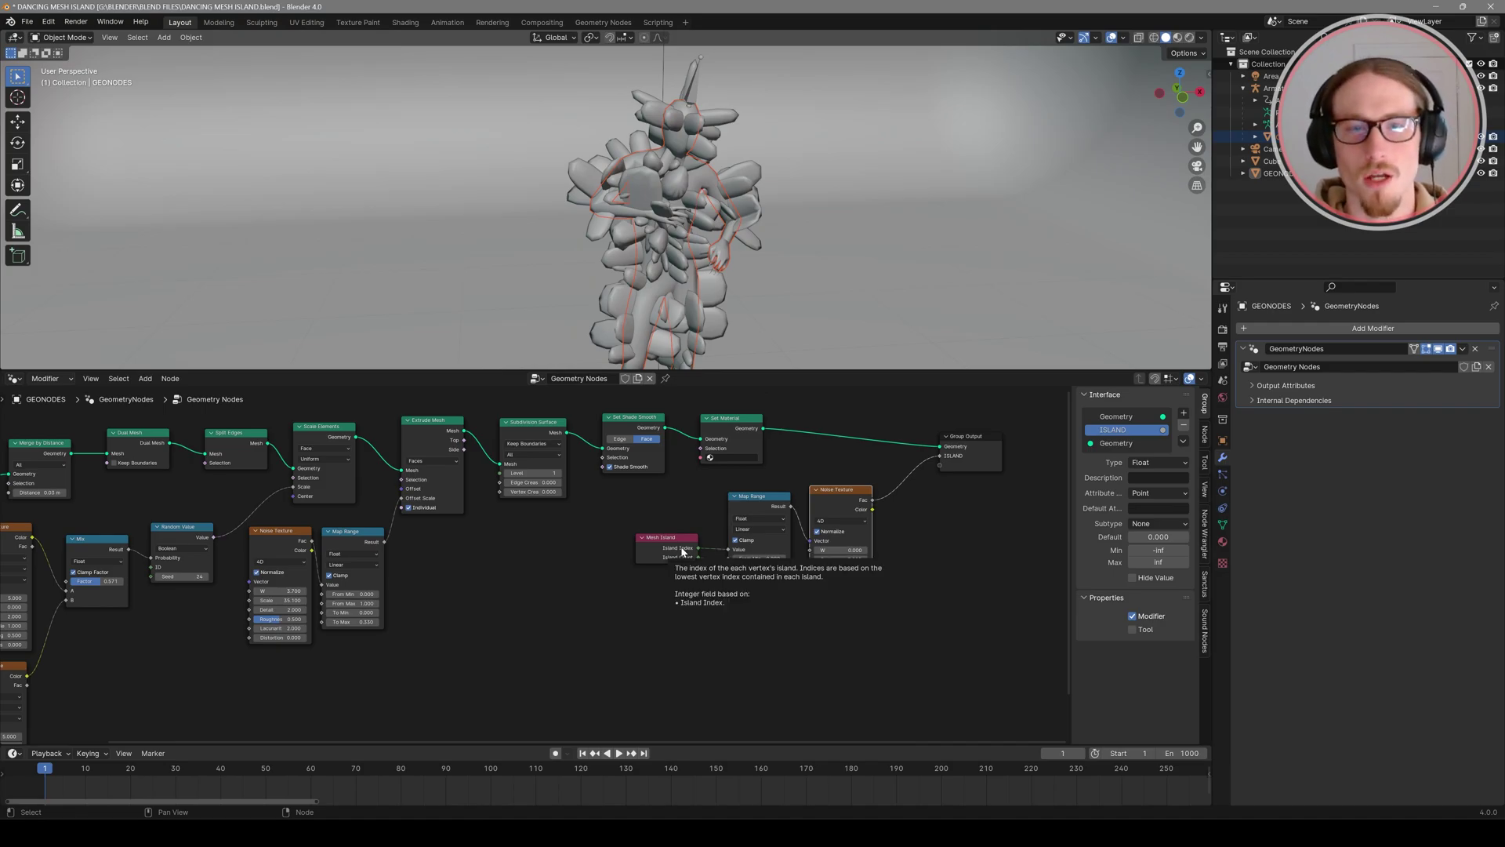
Step: Split the node editor area vertically, turn the new area into a Shader Editor, and widen it
key("Home")
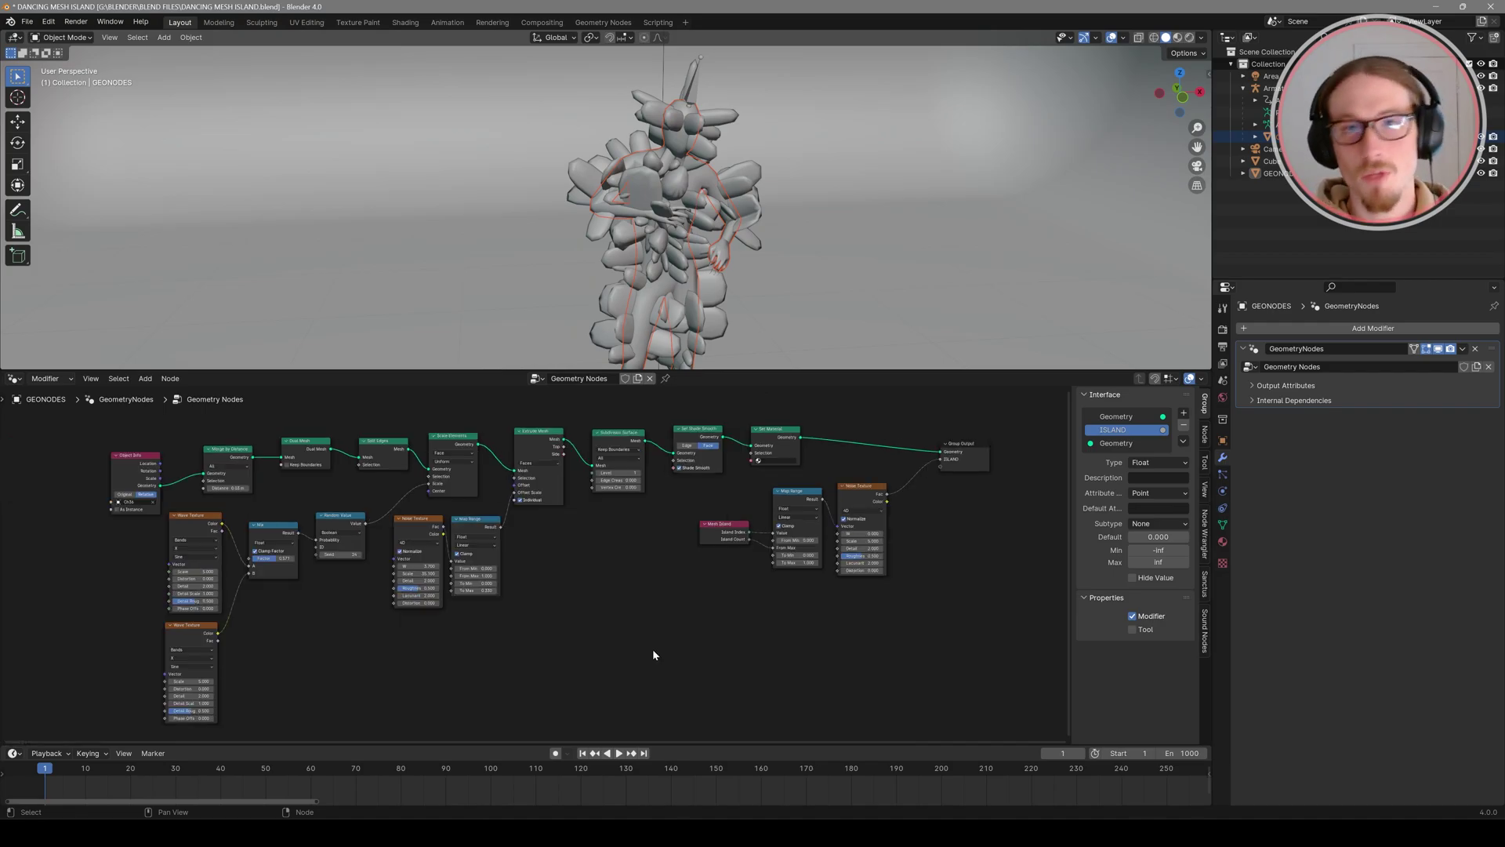
right_click(684, 753)
left_click(675, 745)
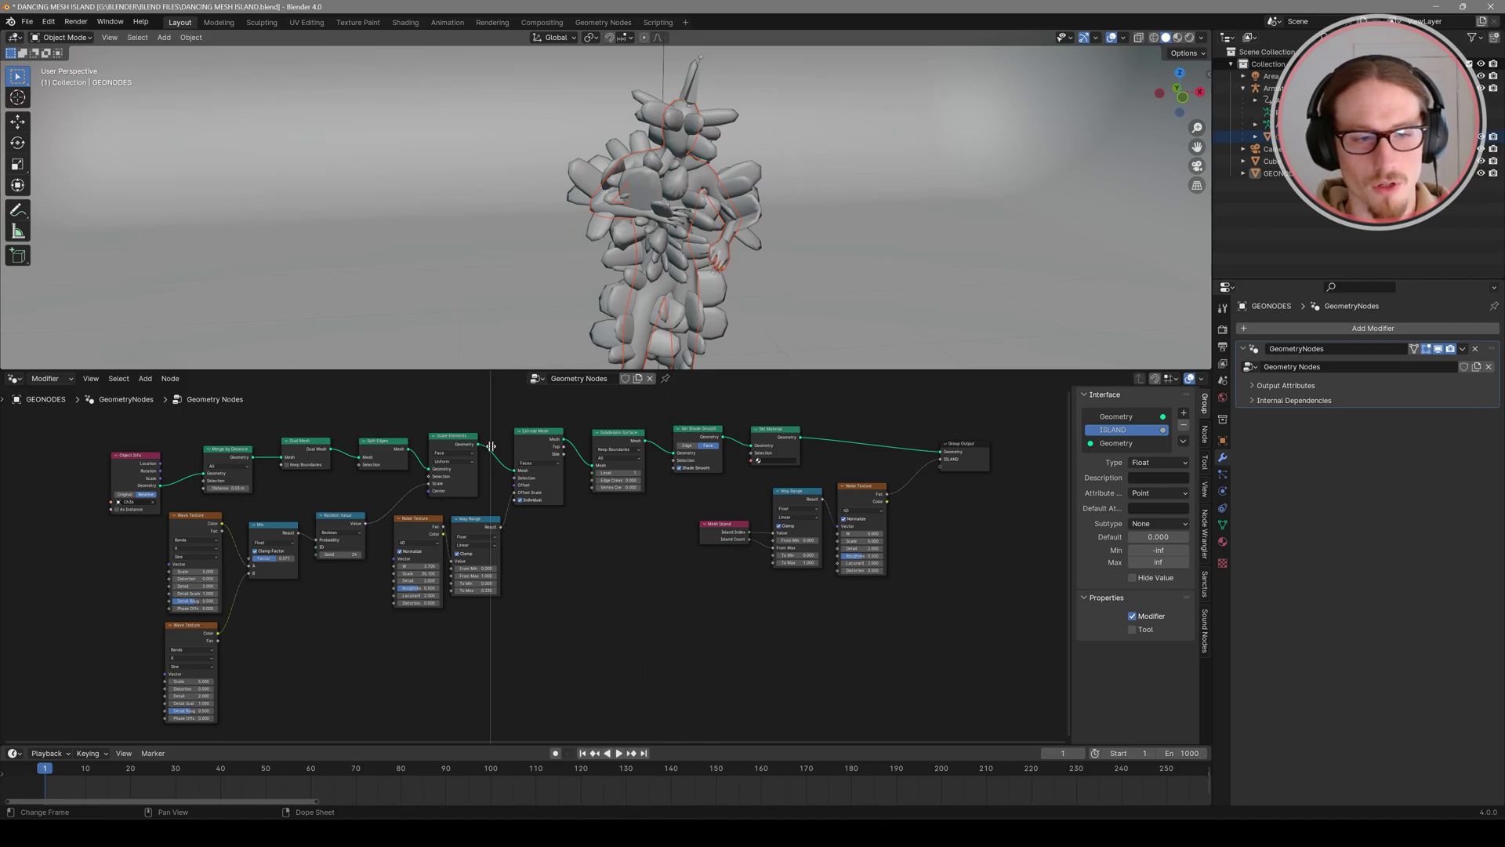
left_click(491, 446)
left_click(14, 378)
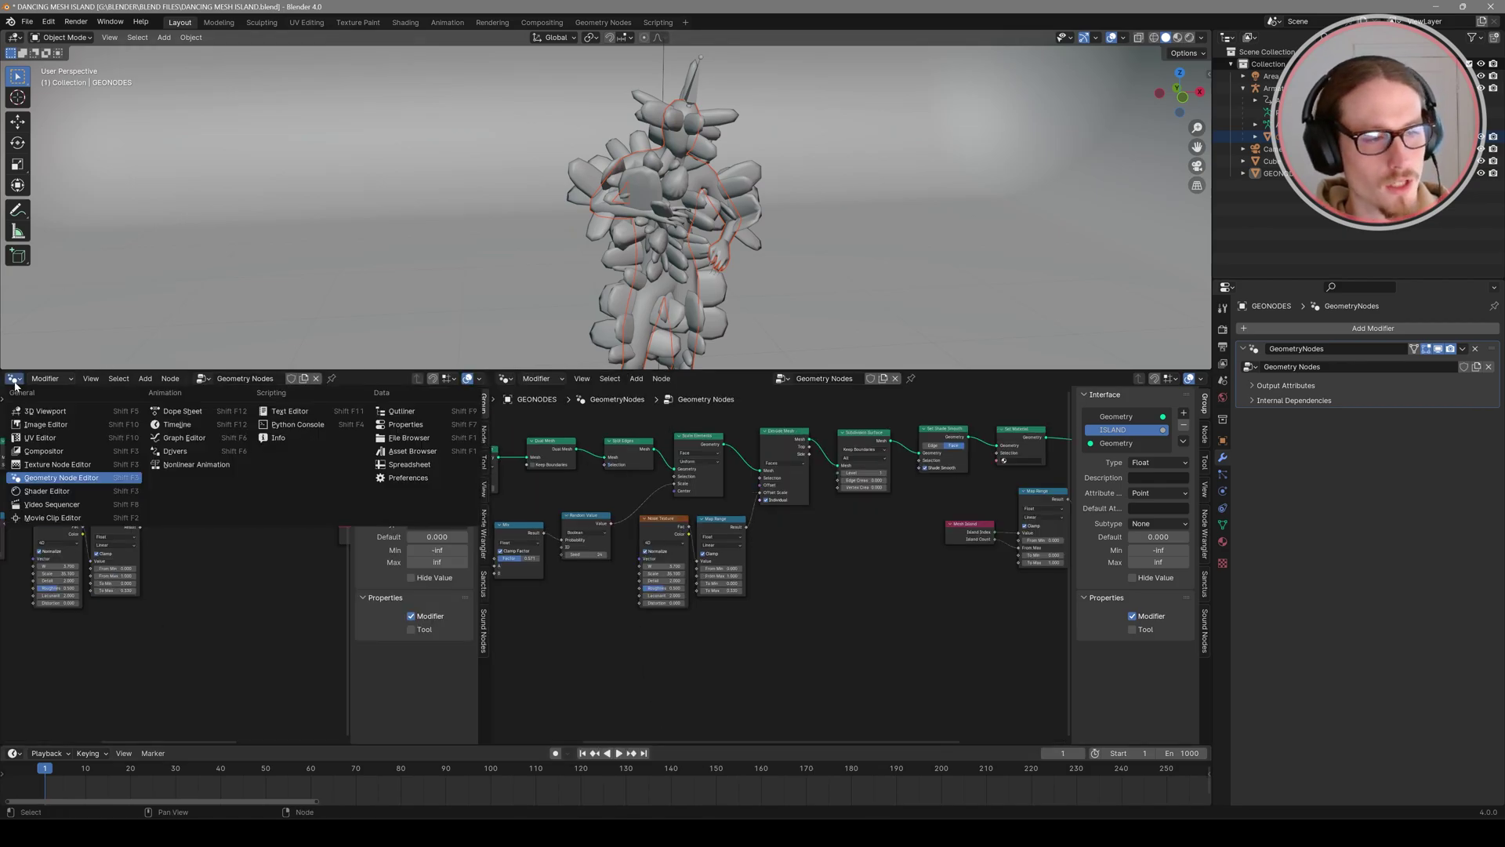
left_click(47, 491)
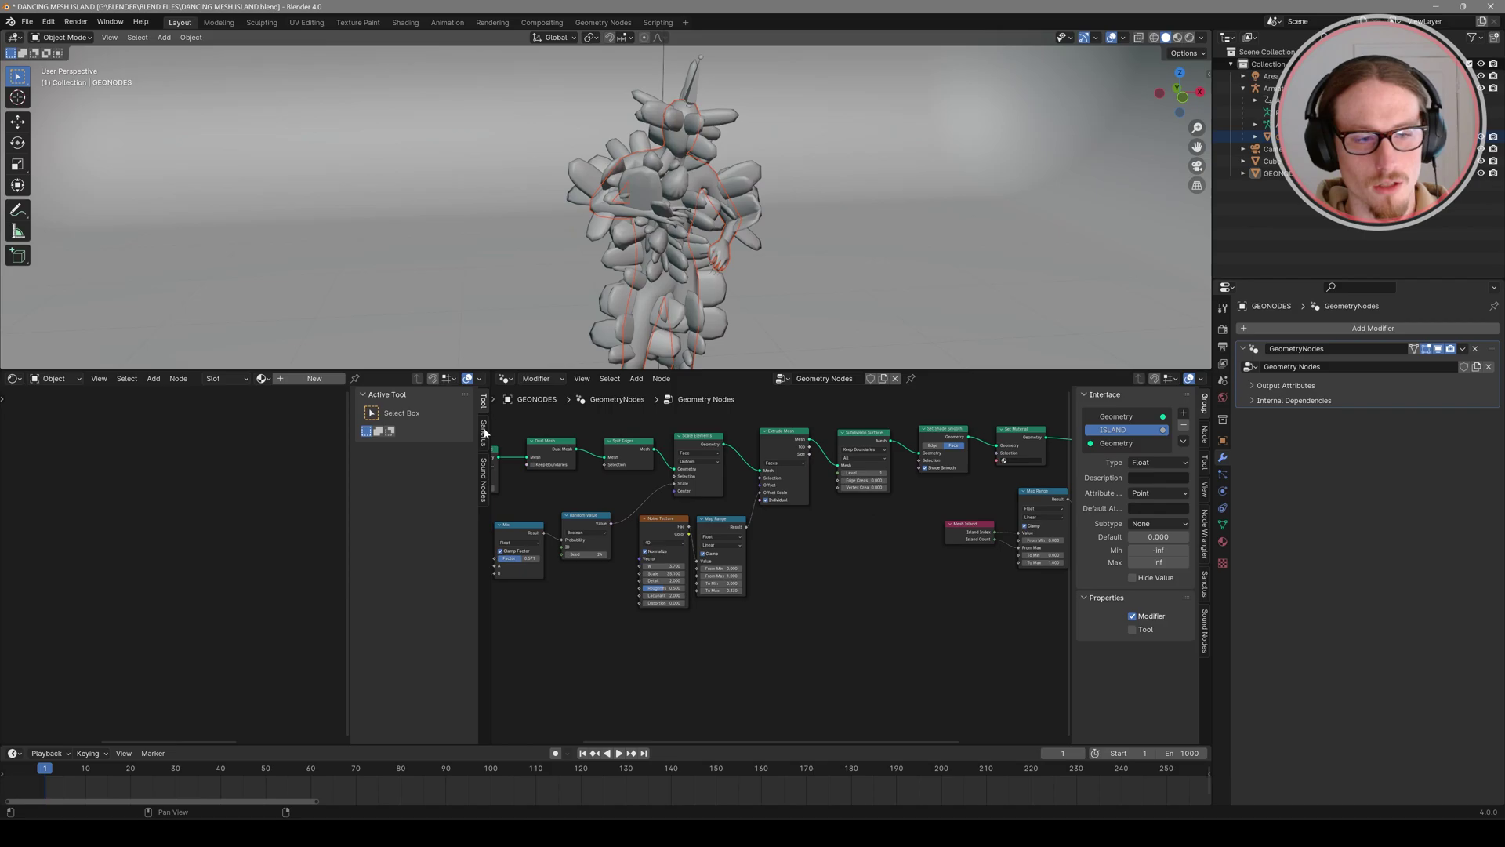
left_click_drag(490, 432, 597, 436)
middle_click_drag(991, 600, 950, 589)
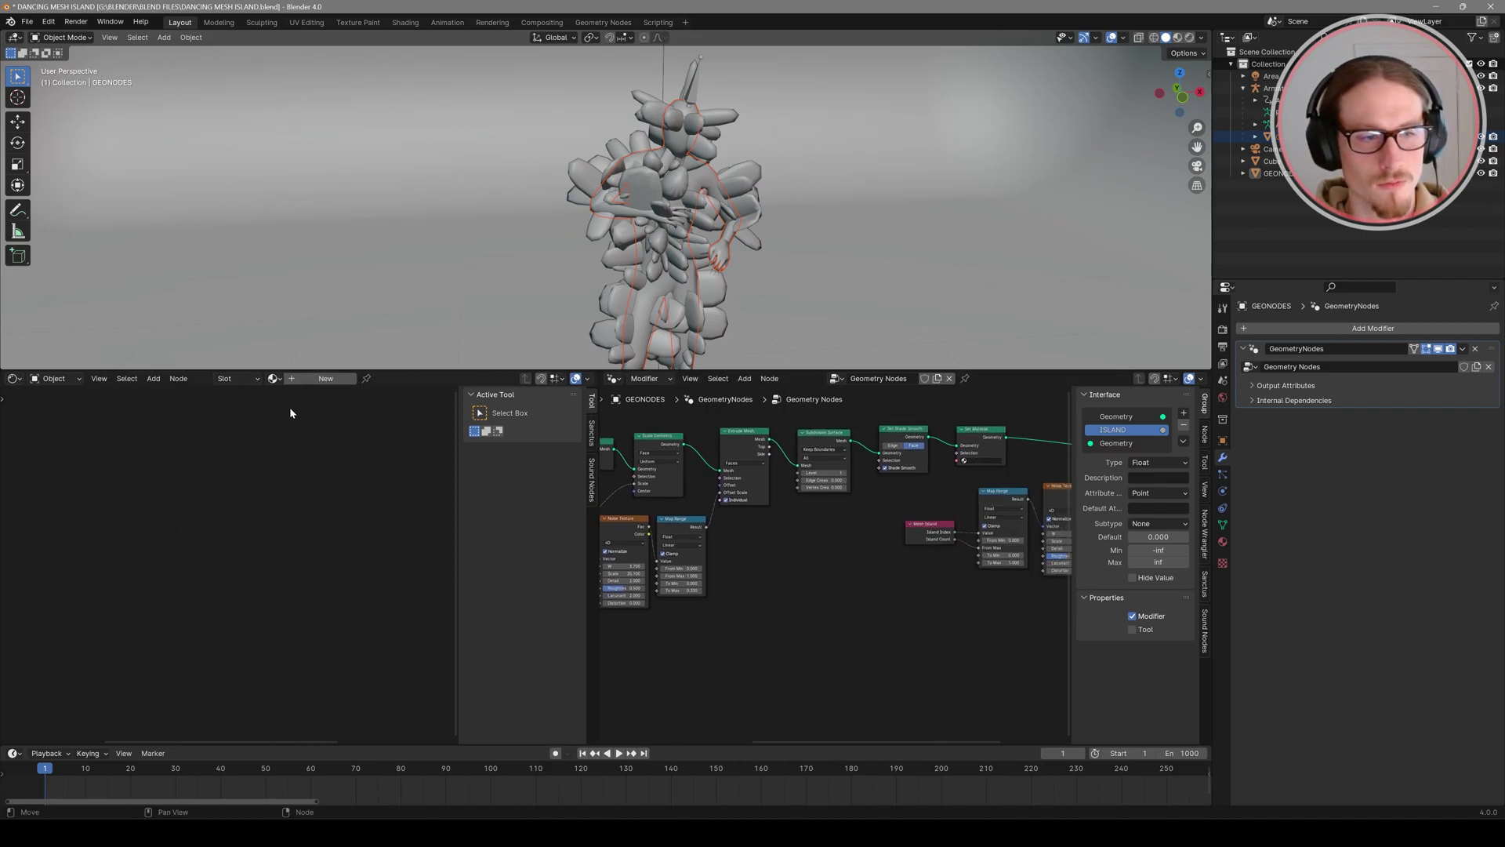
Step: Create a new material on the GEONODES object and link an Attribute node named ISLAND to the Principled BSDF's Base Color
left_click(649, 106)
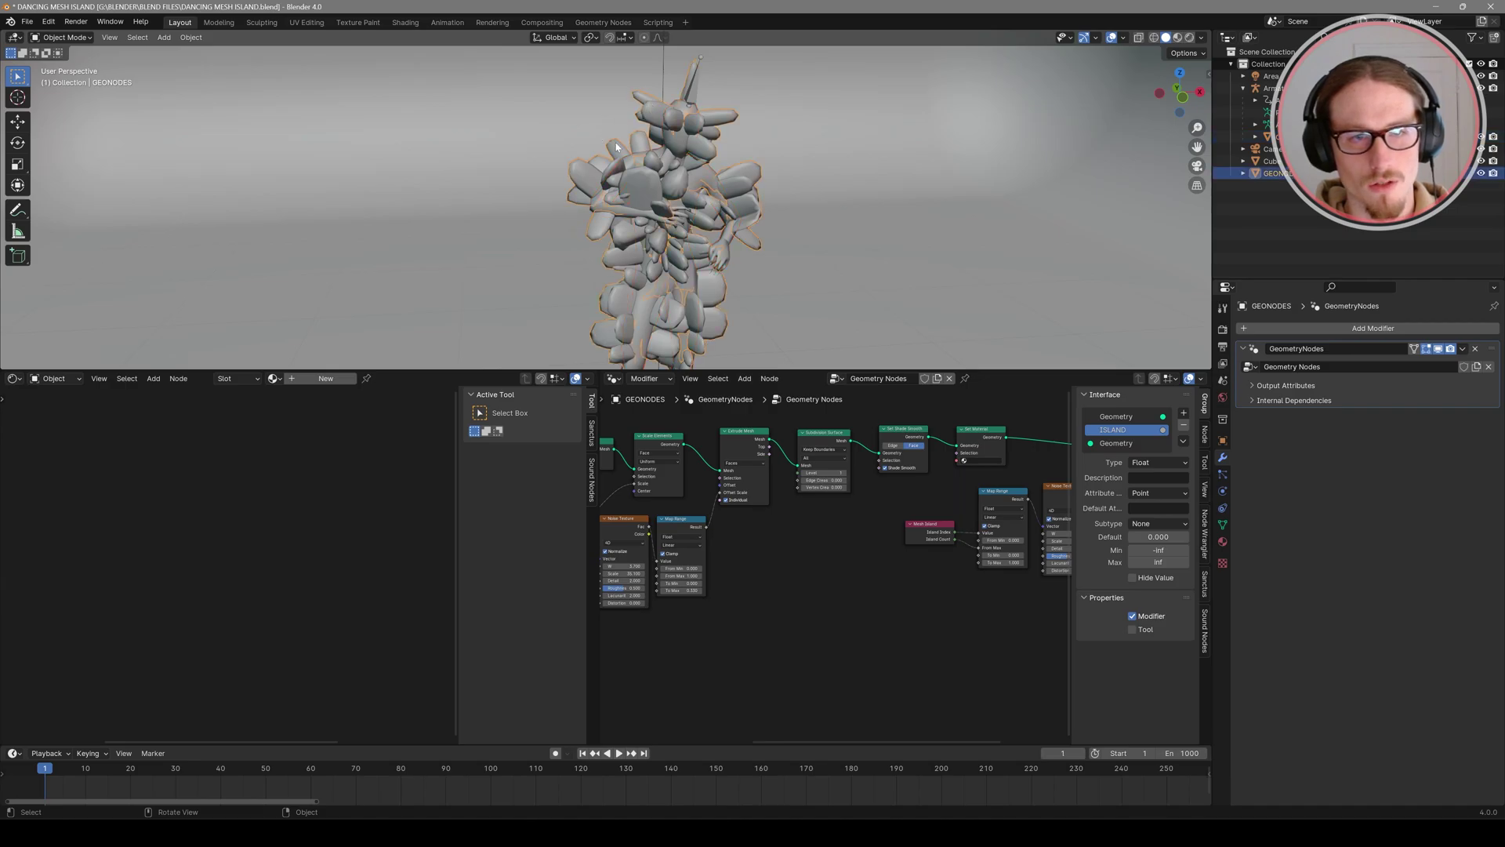
left_click(323, 379)
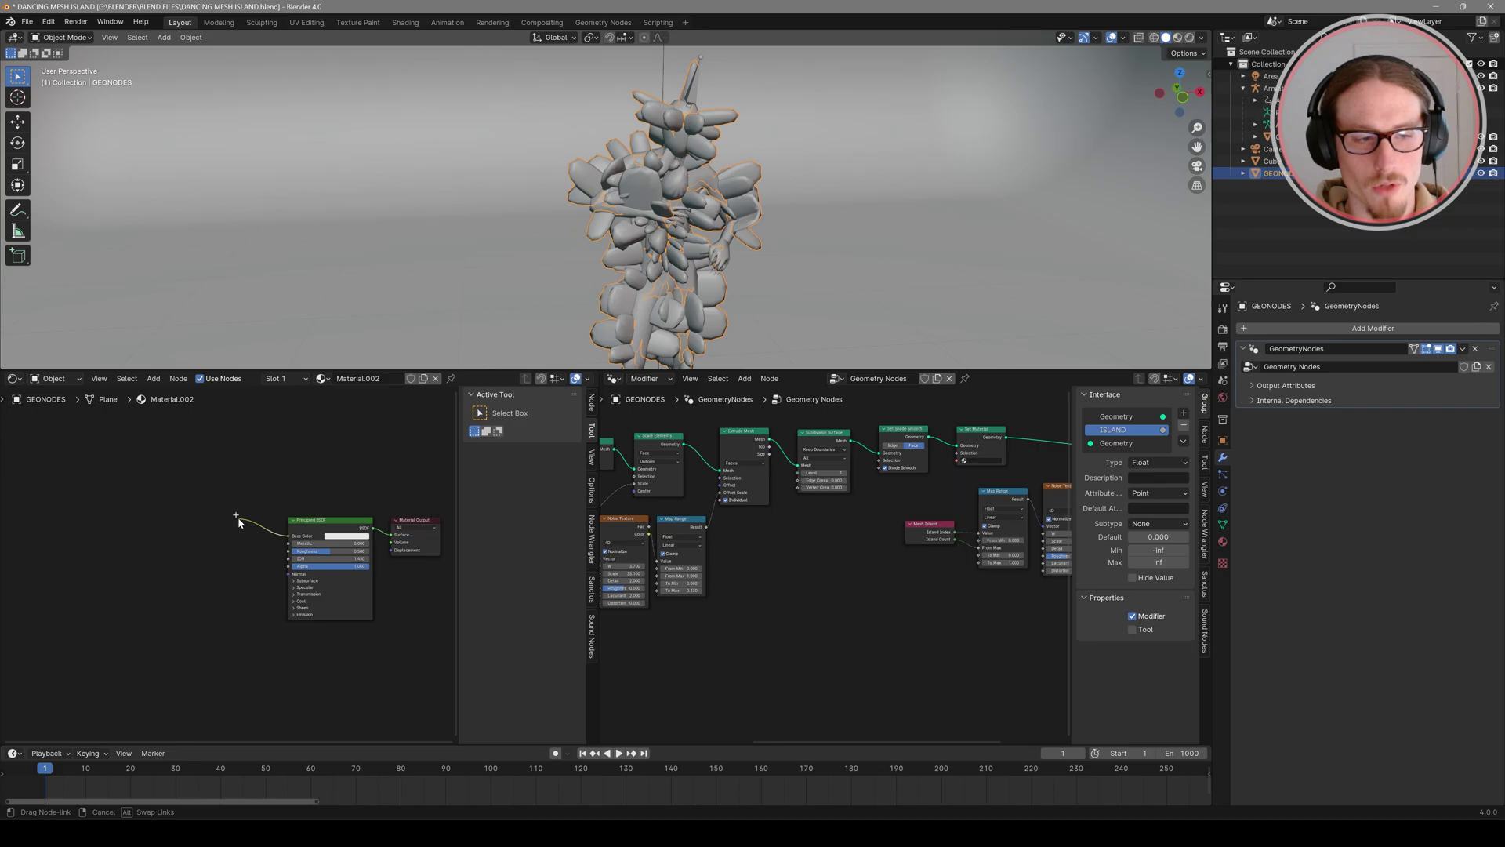
key("shift+a")
type("ATT")
key("Return")
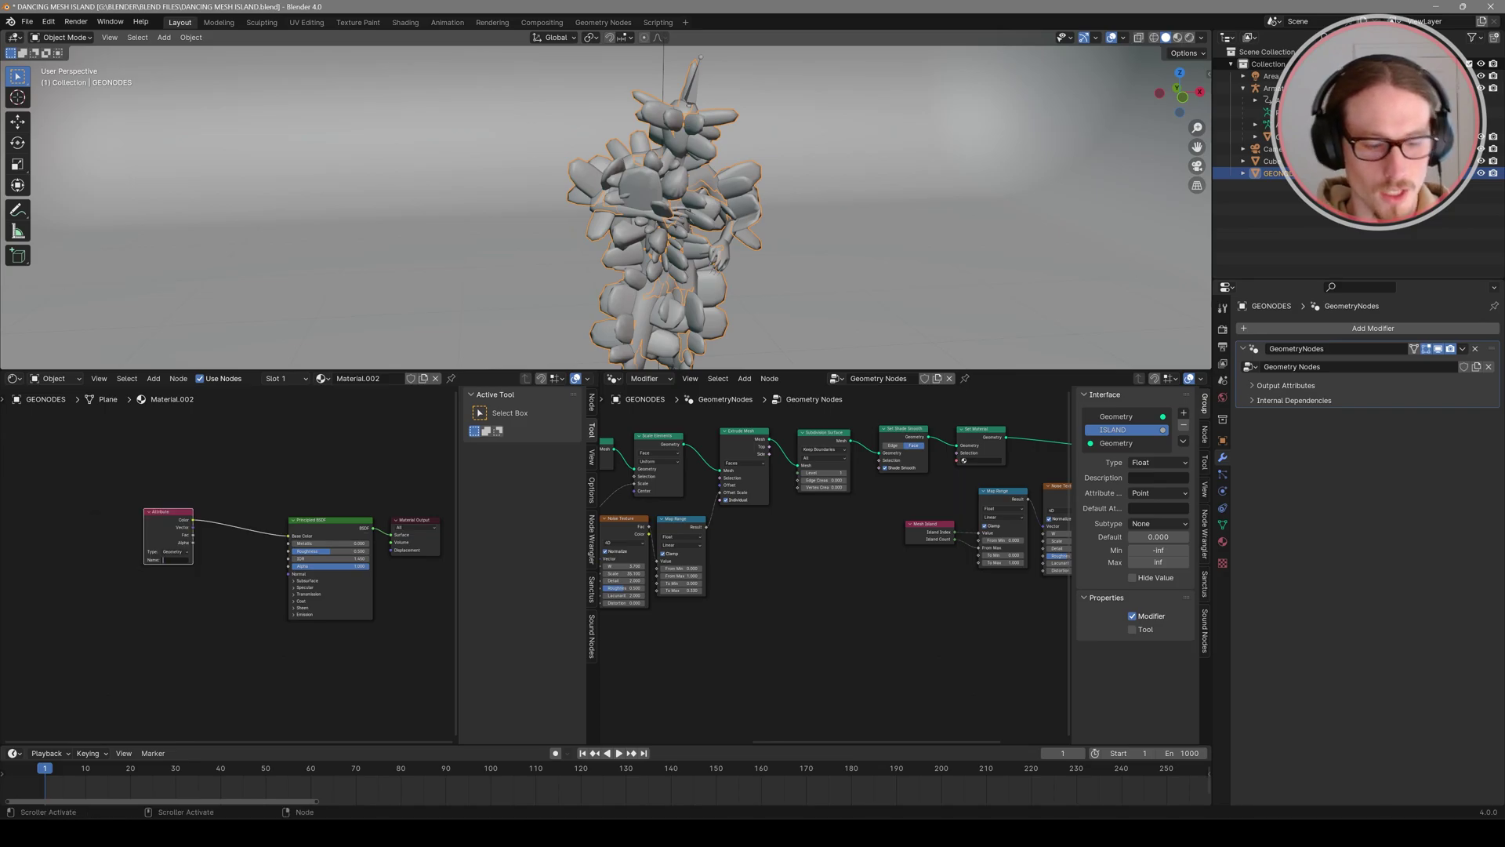
key("Return")
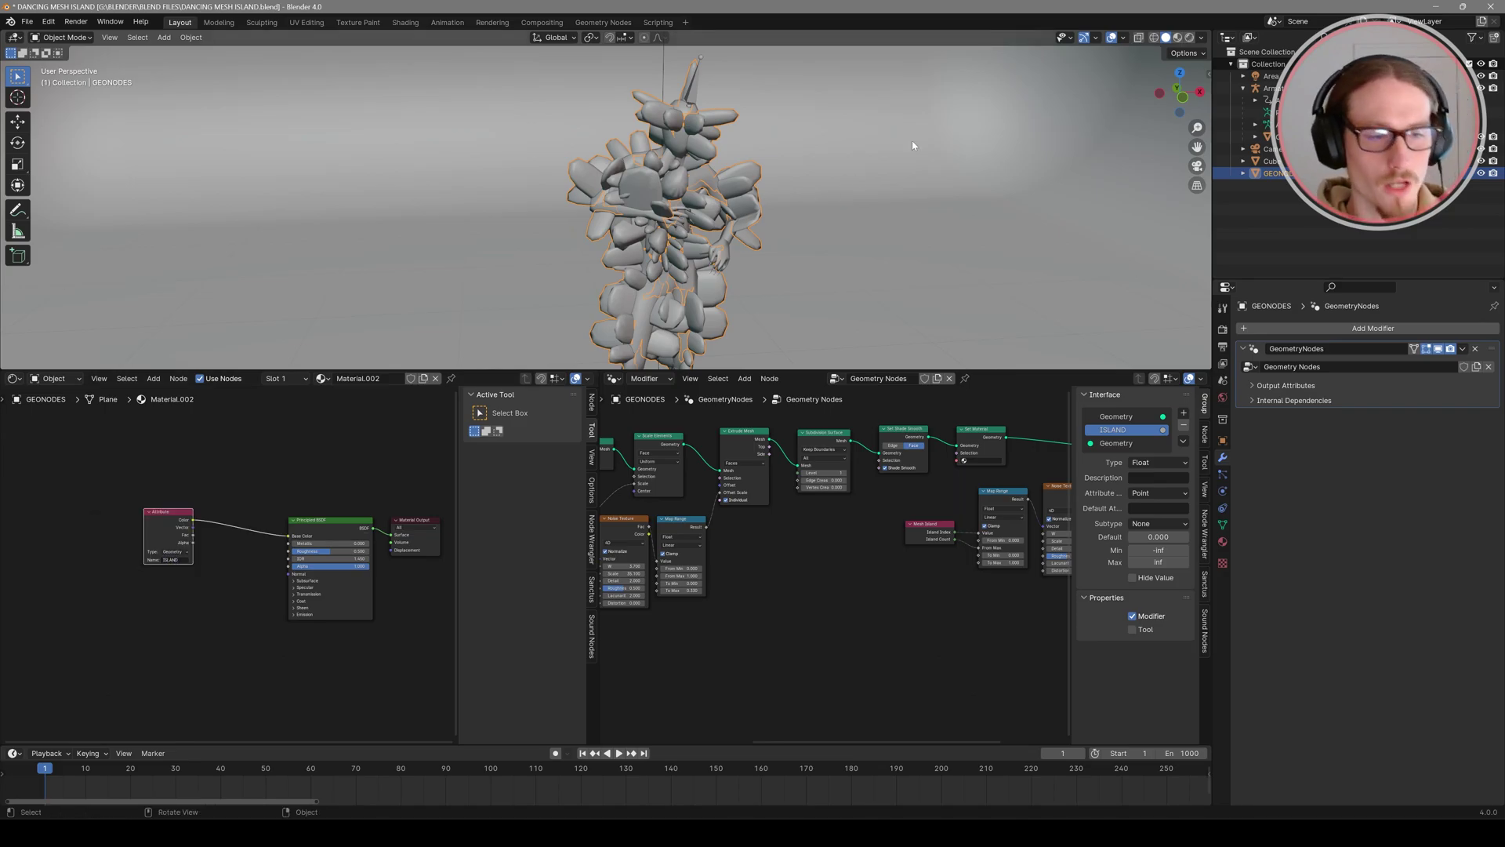
Step: Show the viewport in Material Preview and insert a Color Ramp between the Attribute node and the Principled BSDF
left_click(1178, 38)
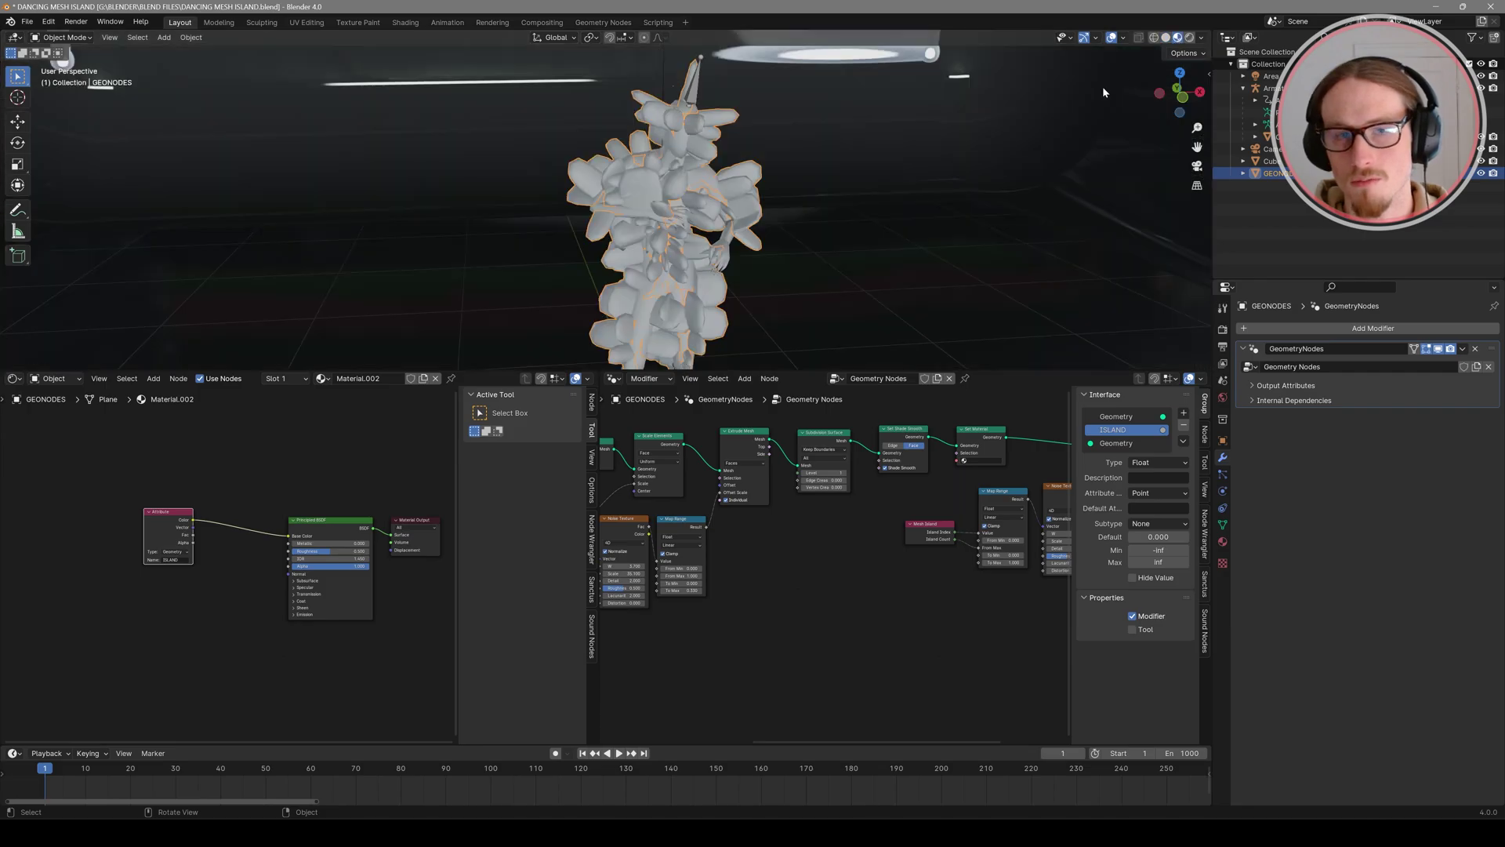
key("shift+a")
type("COLOR")
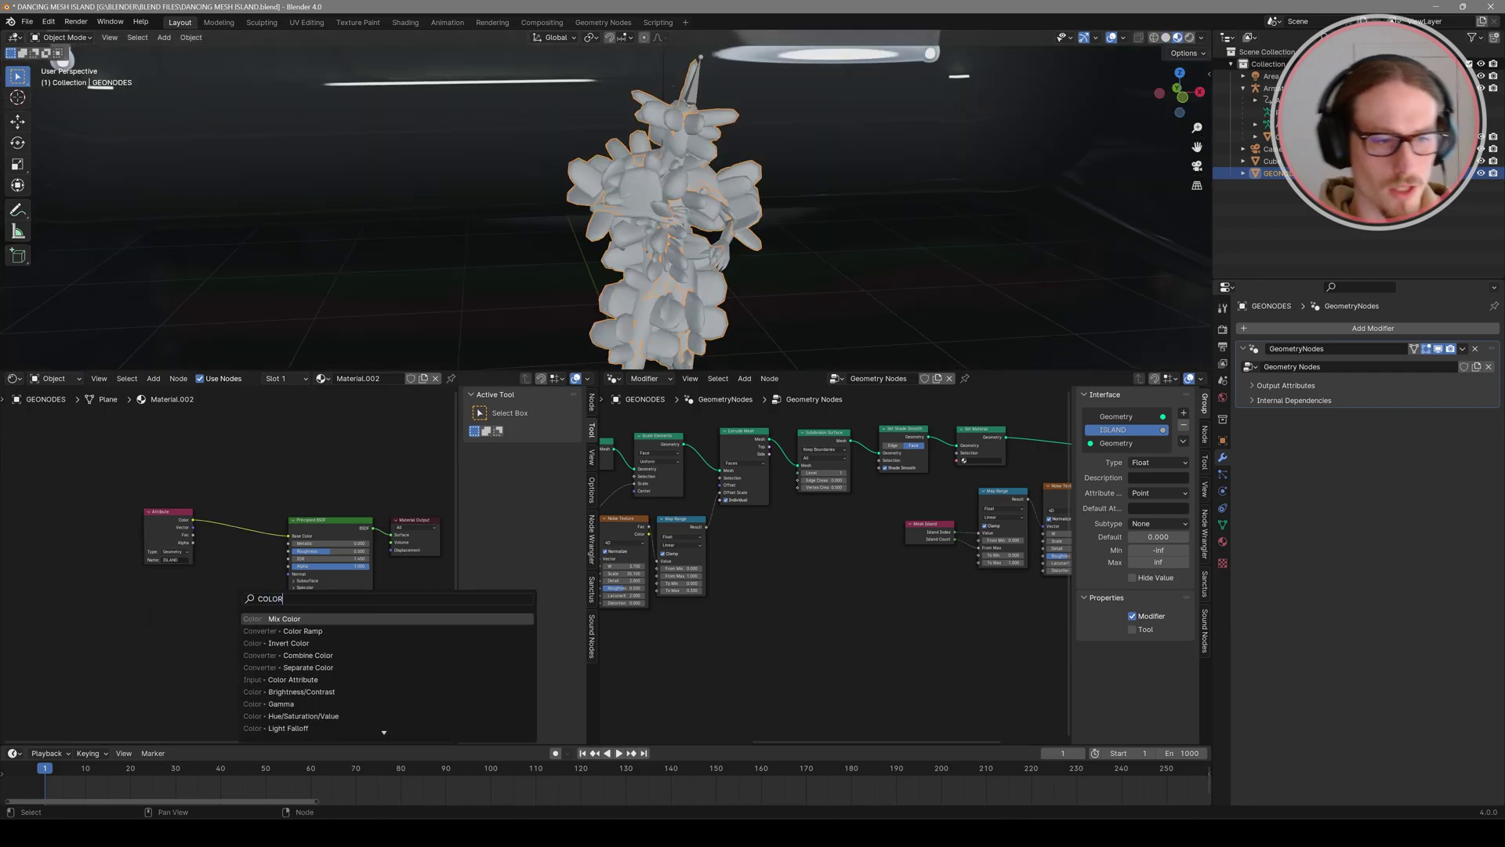
left_click(301, 631)
left_click(210, 500)
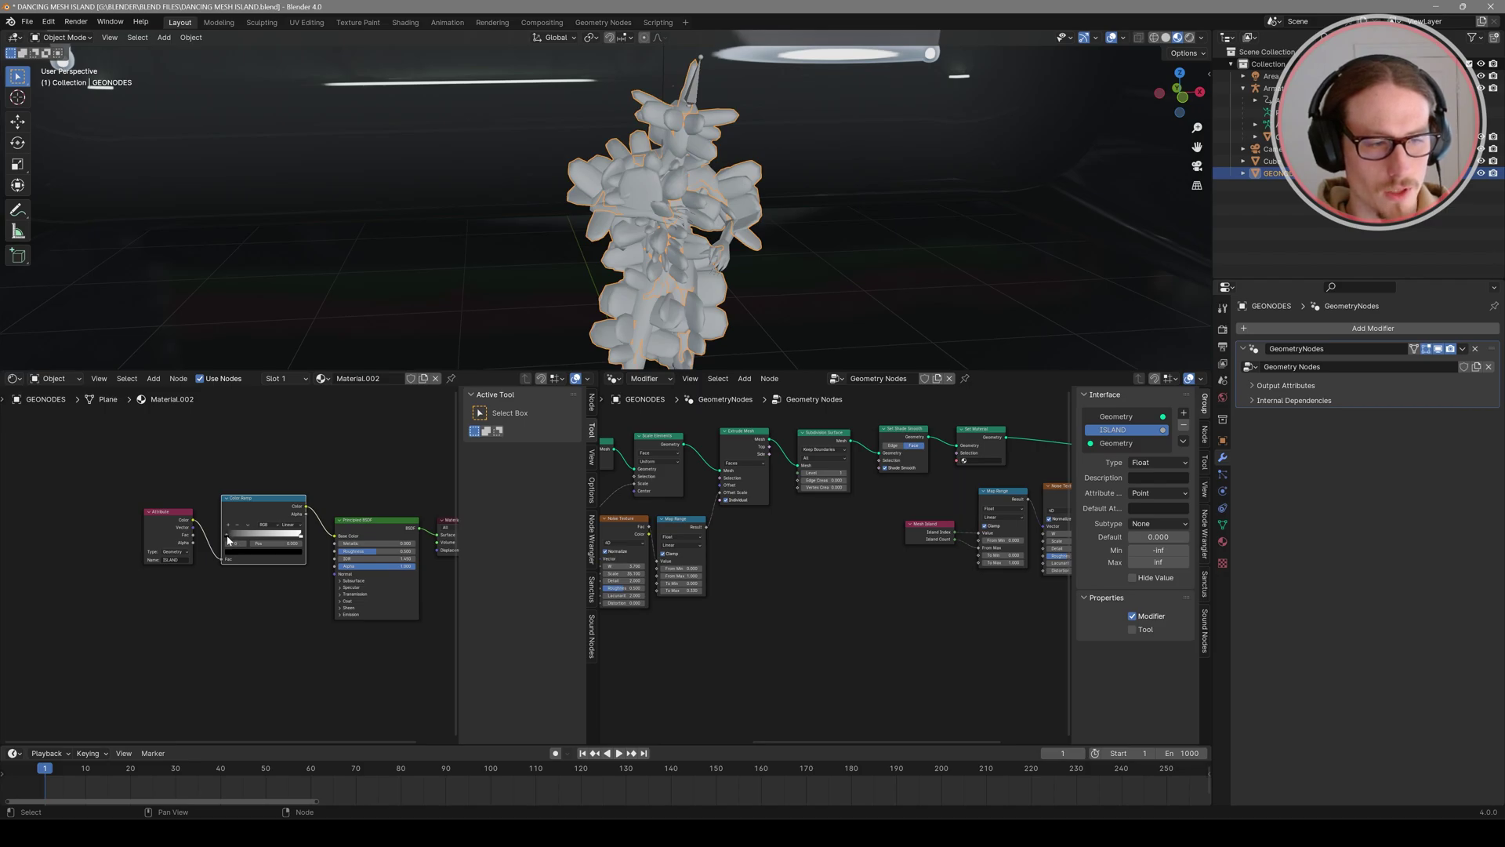
Step: Colour the Color Ramp's first stop pinkish red and its last stop cyan
left_click(252, 553)
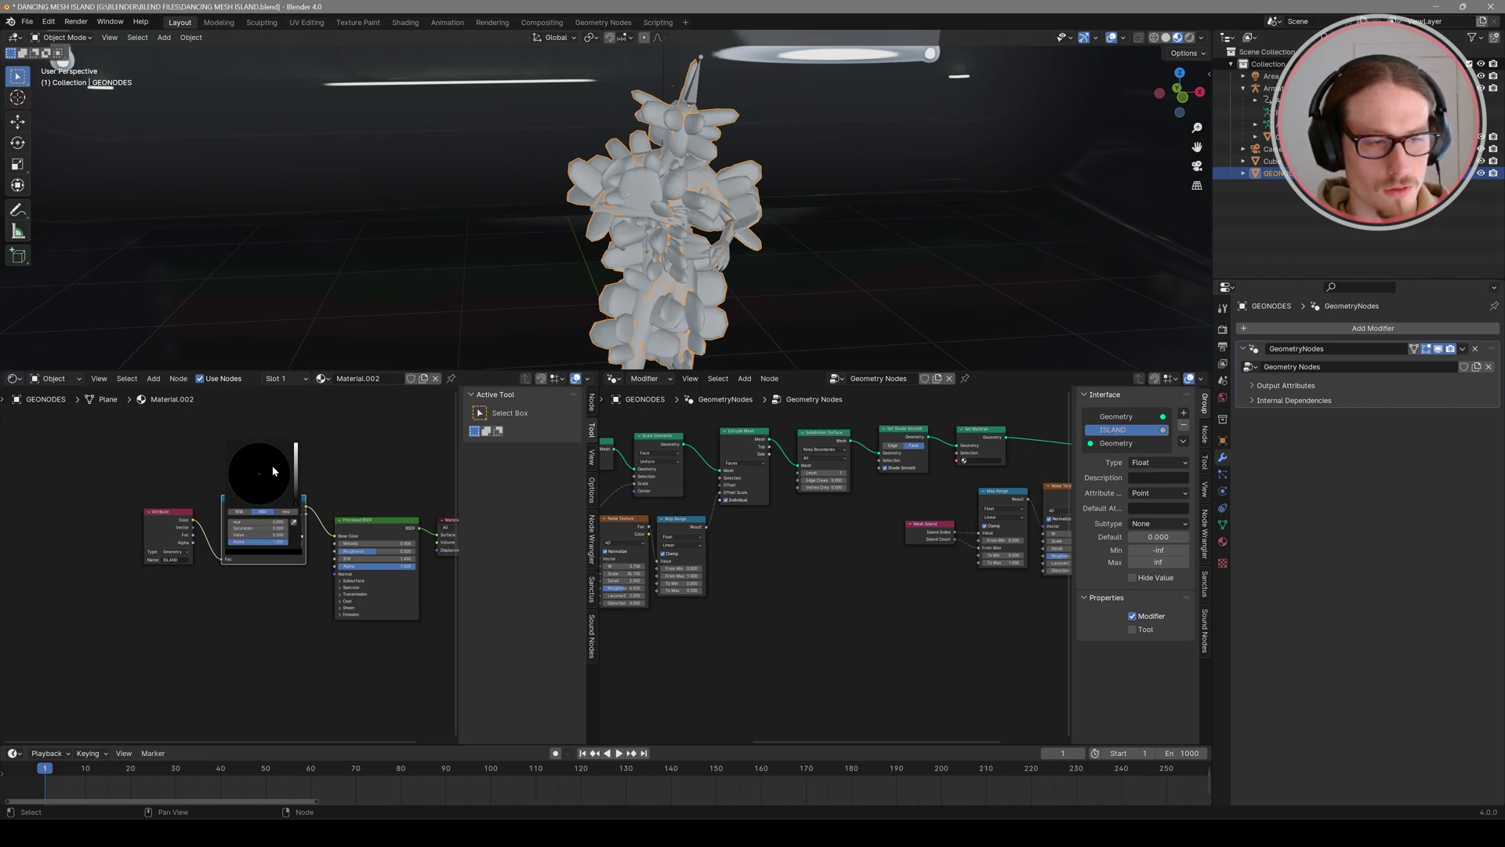
left_click_drag(295, 475, 295, 440)
left_click(269, 502)
left_click_drag(226, 536, 232, 535)
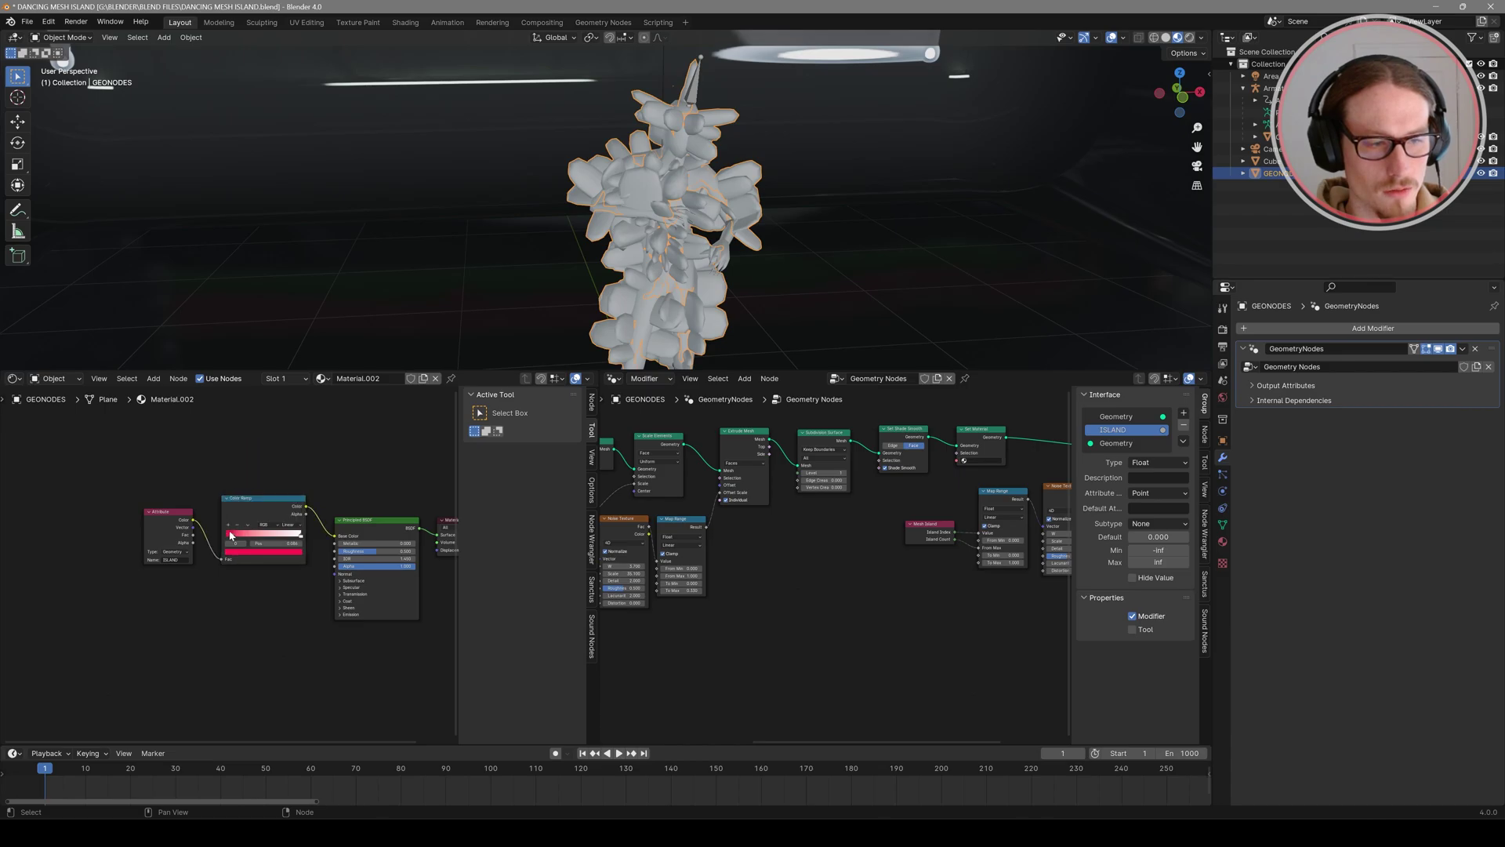
left_click(300, 537)
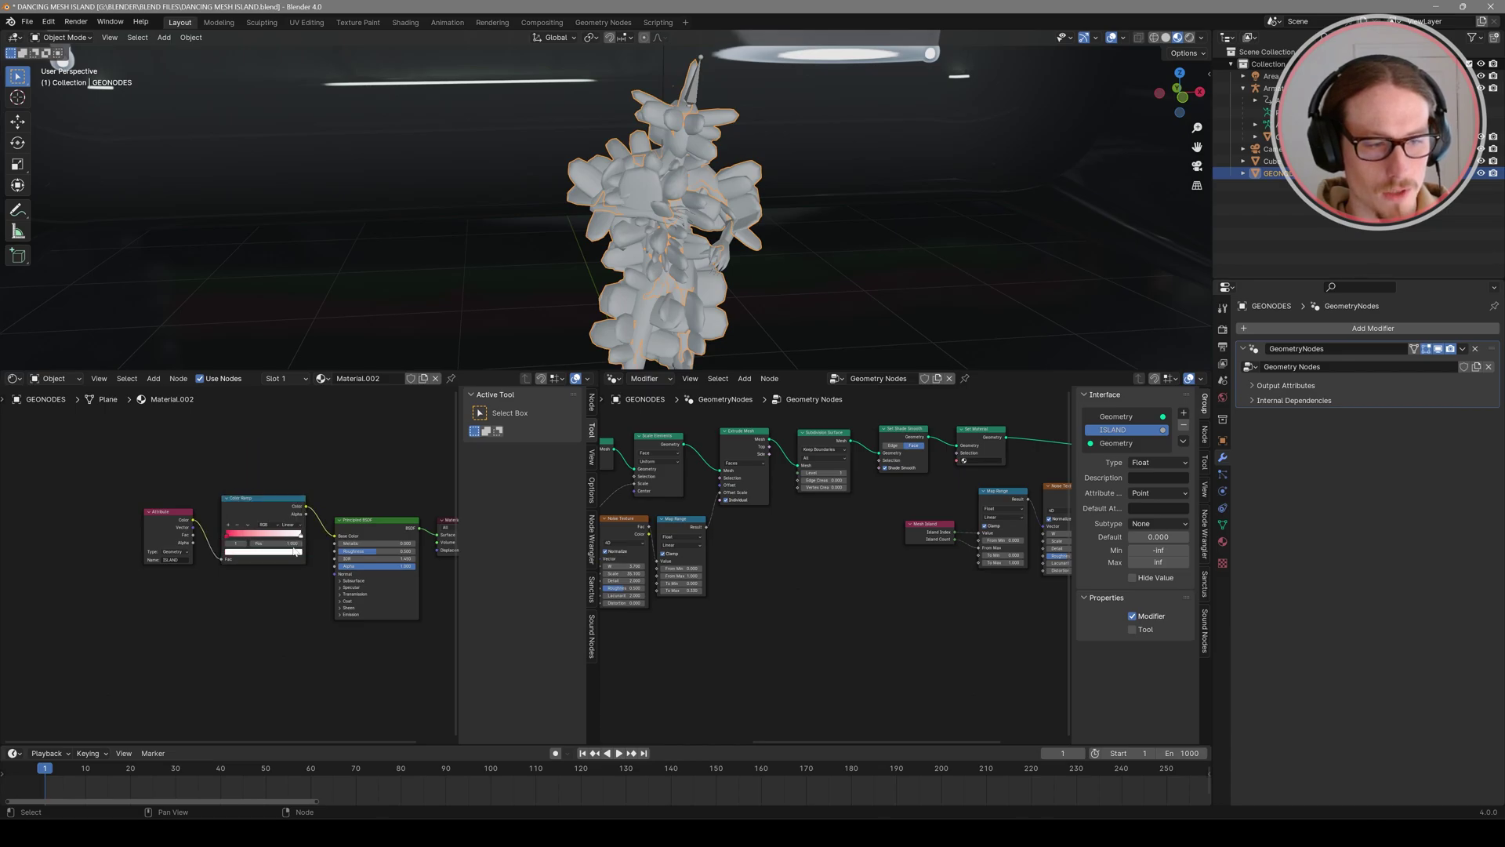
left_click(296, 553)
left_click_drag(260, 472, 296, 442)
Step: Assign Material.002 in the Set Material node of the geometry node tree
middle_click_drag(312, 573, 200, 575)
middle_click_drag(737, 595, 833, 614)
scroll(826, 500, "up", 3)
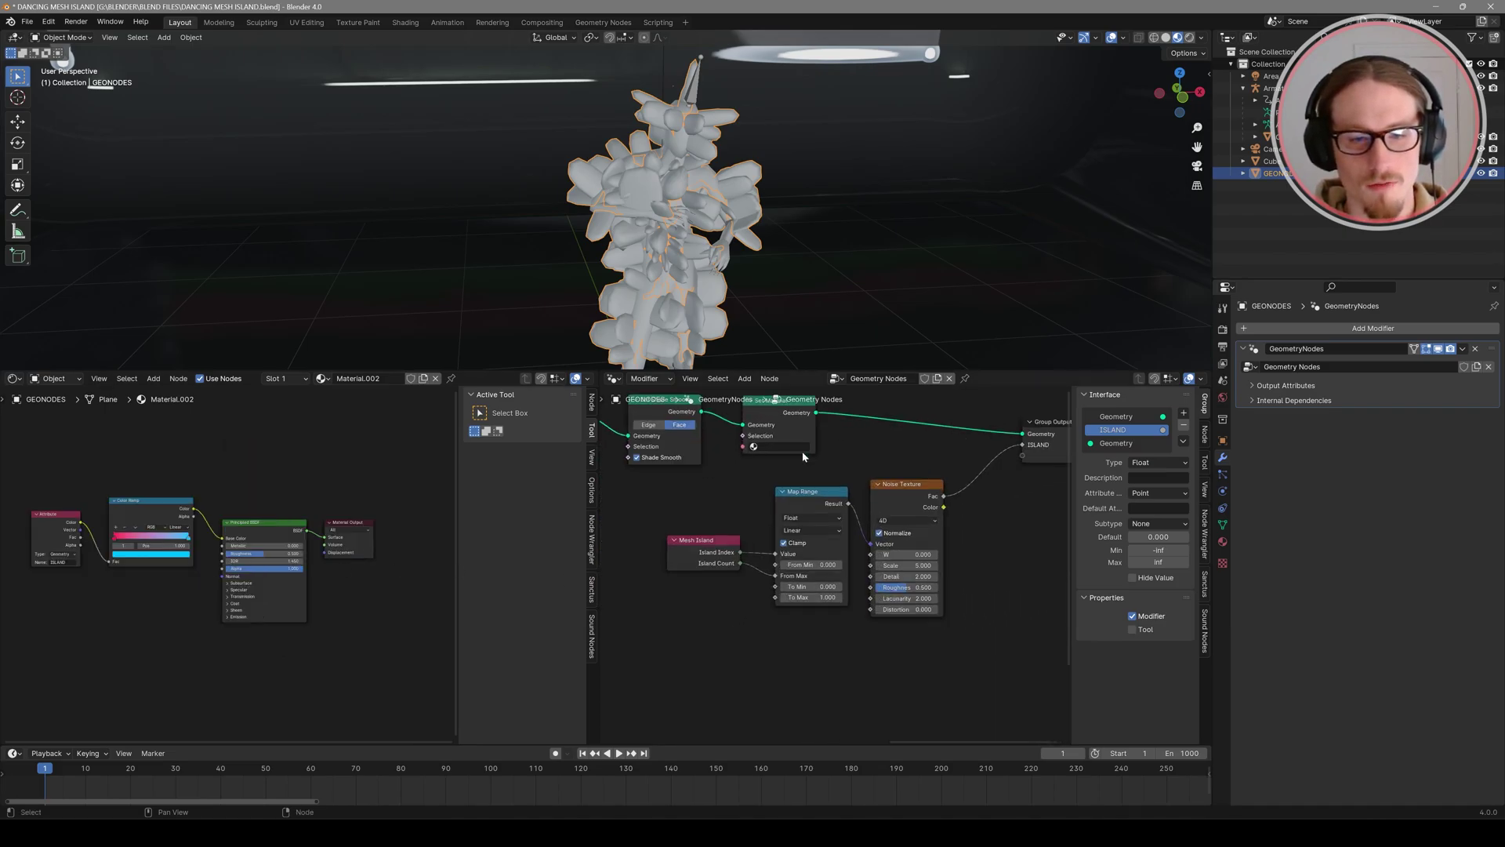
left_click(825, 502)
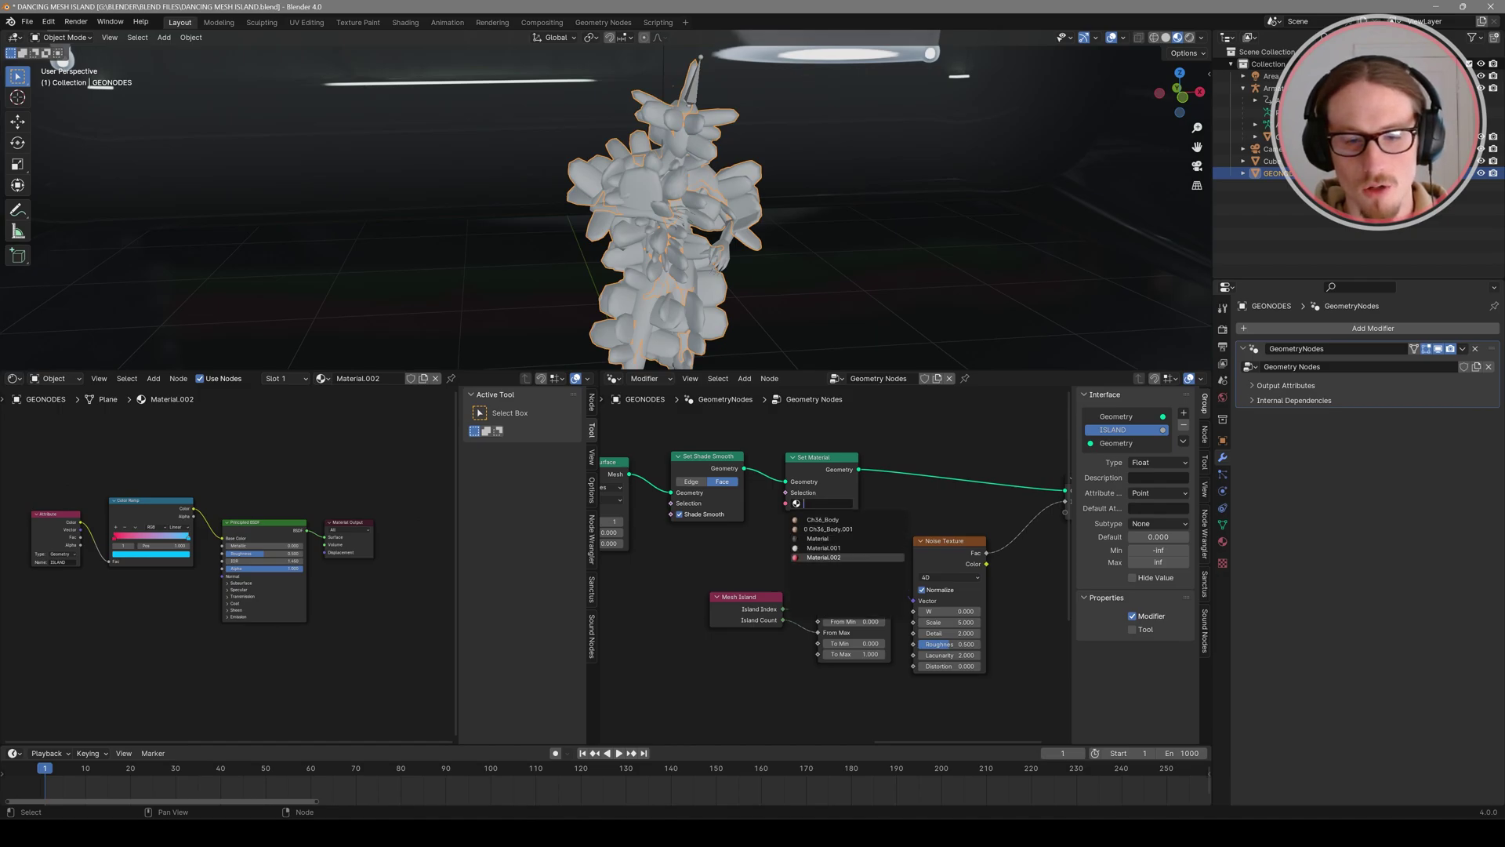
left_click(824, 558)
Step: Drive the Color Ramp's Fac with the Attribute node's Fac output instead of its Color output
middle_click_drag(124, 502, 170, 513)
scroll(205, 537, "up", 4)
right_click_drag(171, 527, 159, 541, "ctrl")
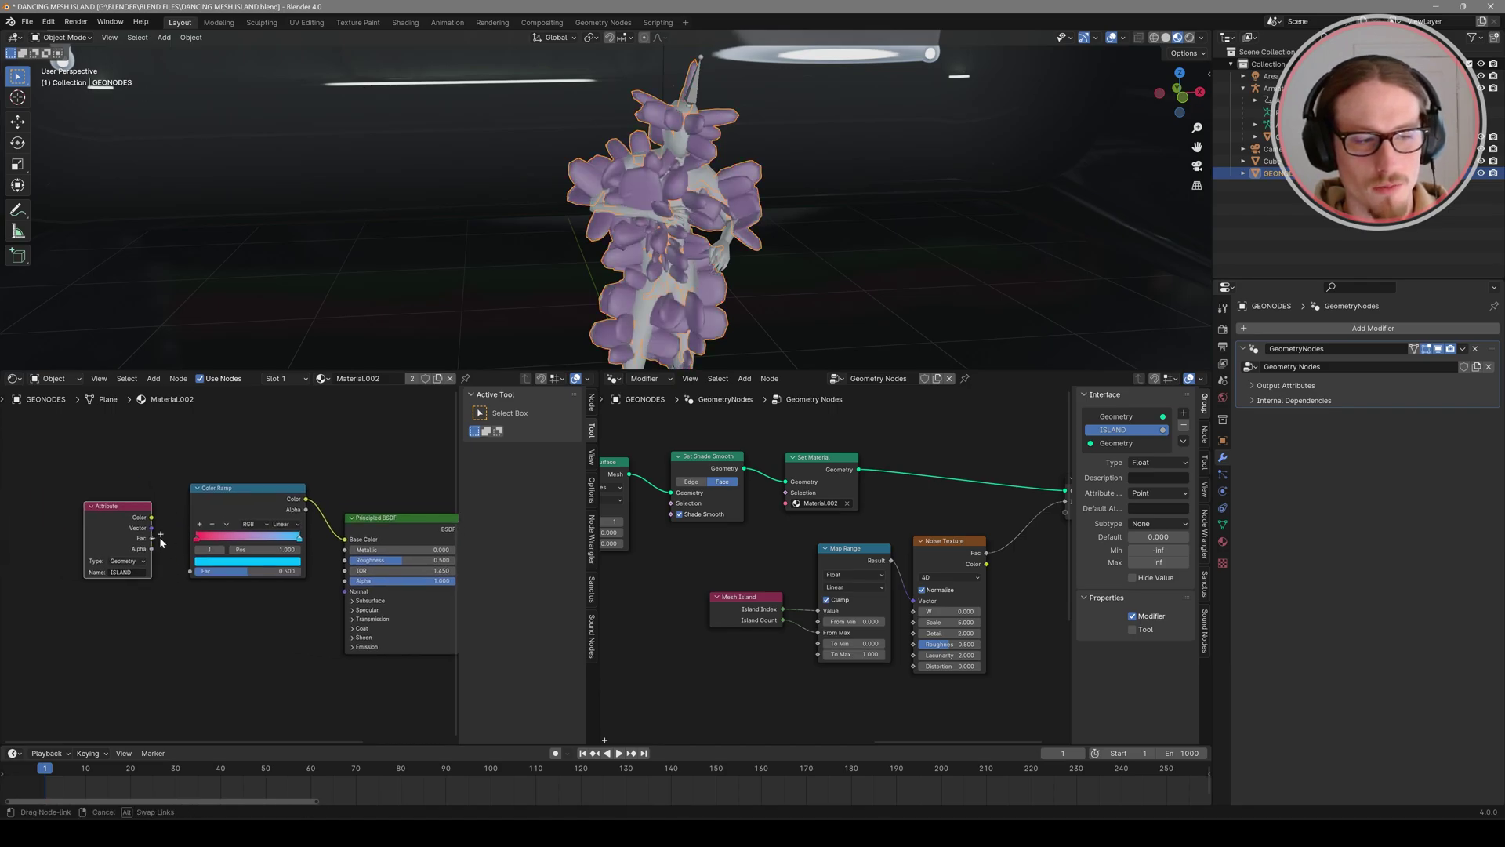
left_click_drag(154, 538, 189, 572)
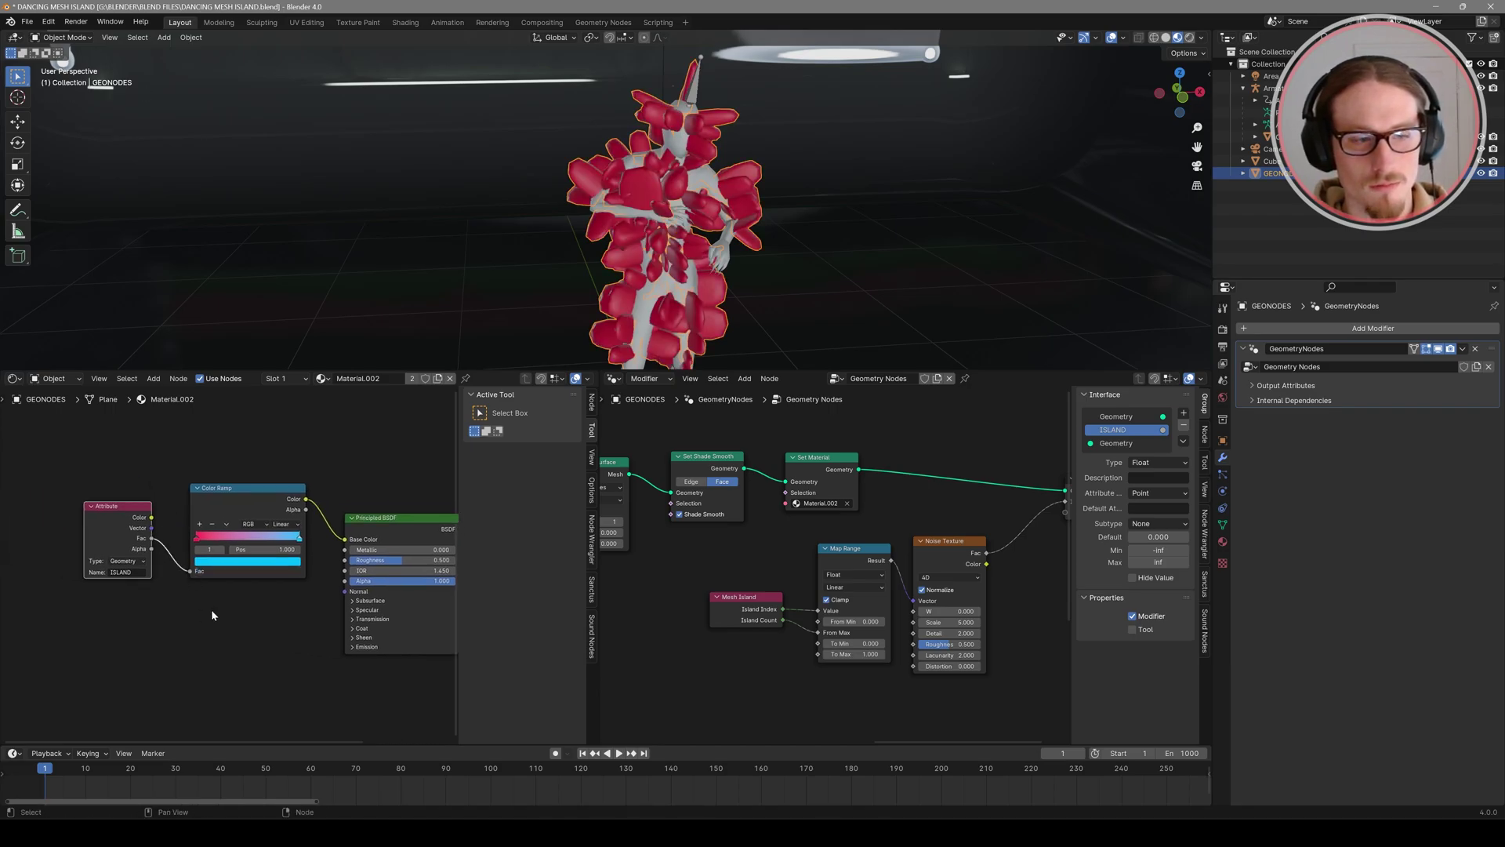
Step: Add a stop in the middle of the Color Ramp and colour it cyan
scroll(149, 541, "right", 2, "ctrl")
left_click(147, 526)
left_click(155, 536)
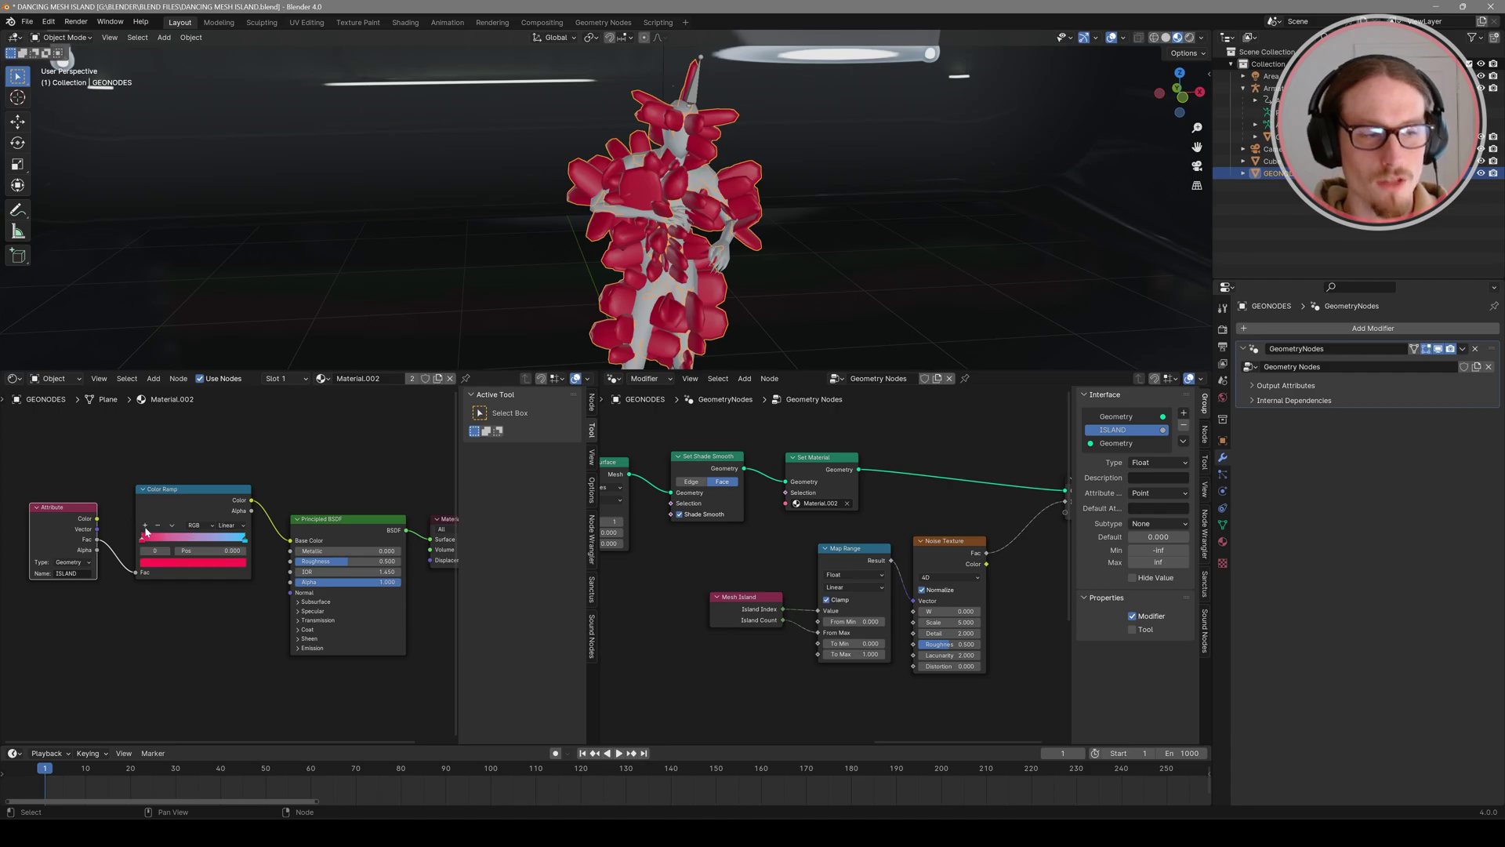
left_click(193, 539)
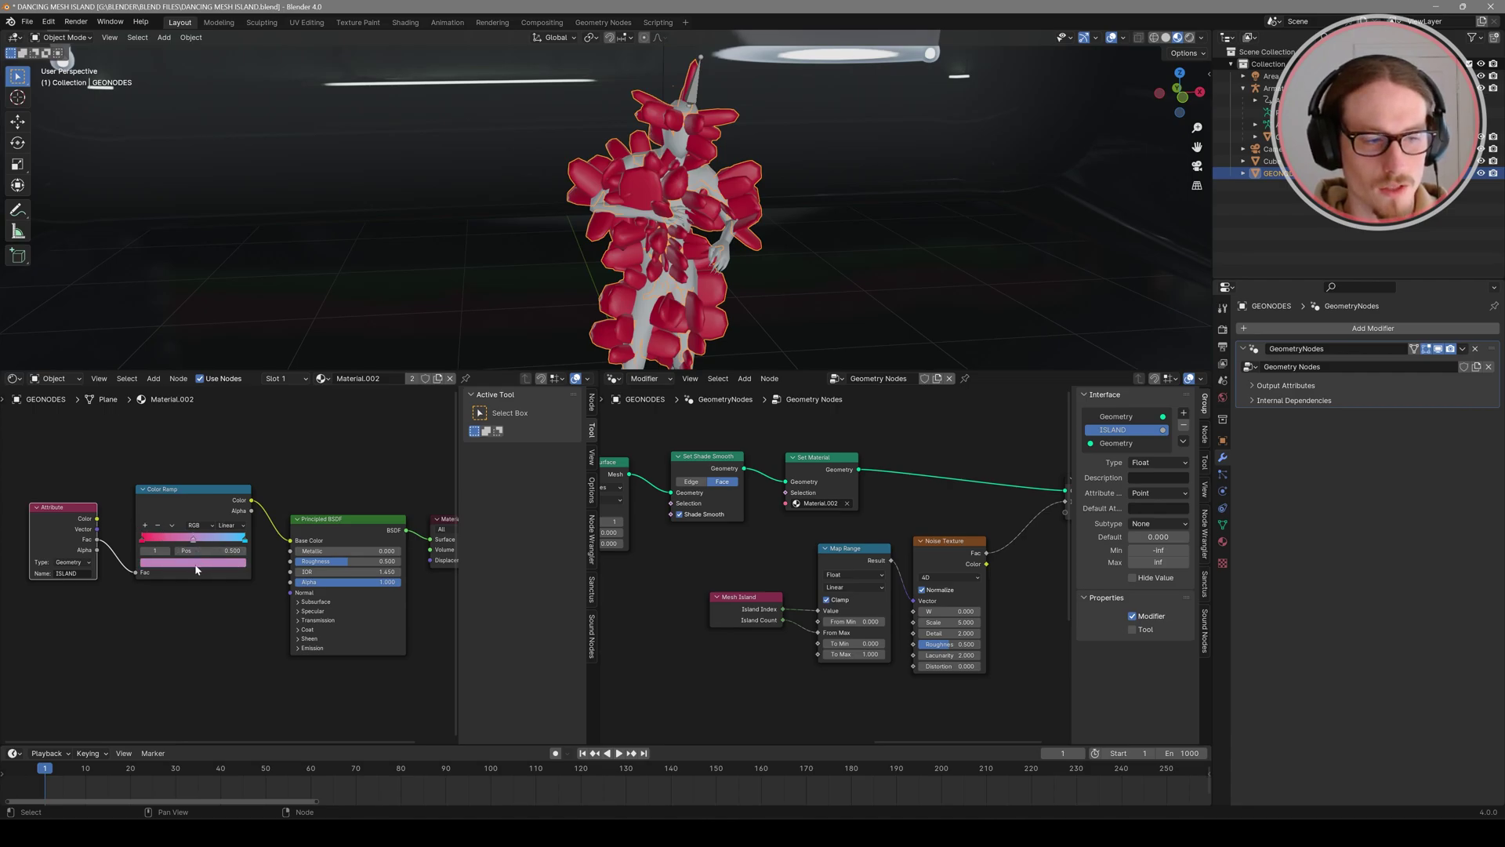
left_click(199, 562)
left_click_drag(199, 434, 167, 436)
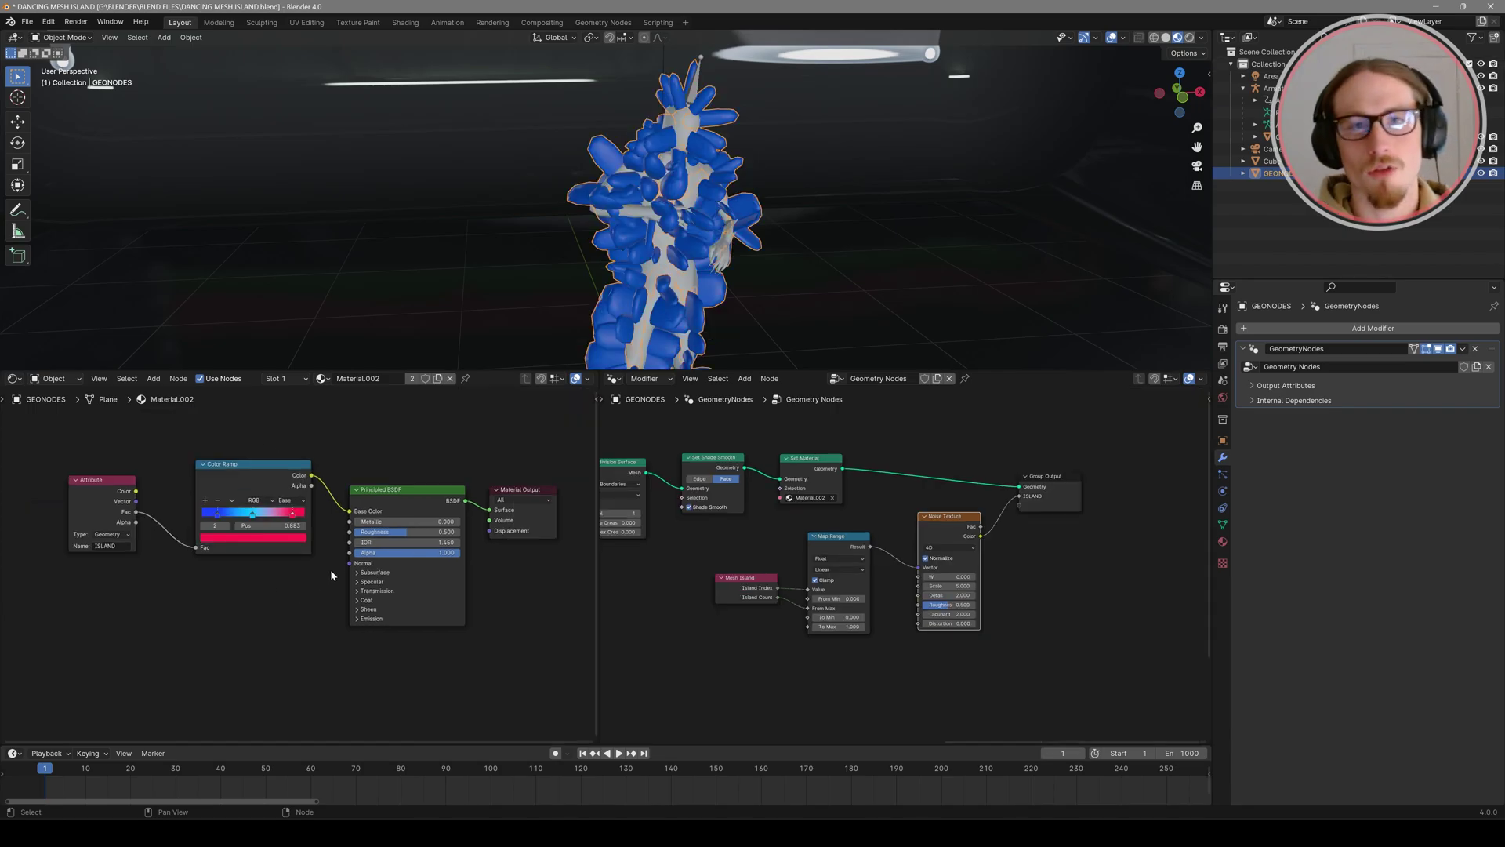
Step: Name the Geometry Nodes modifier's ISLAND output attribute ISLAND
left_click(1255, 387)
left_click(1387, 404)
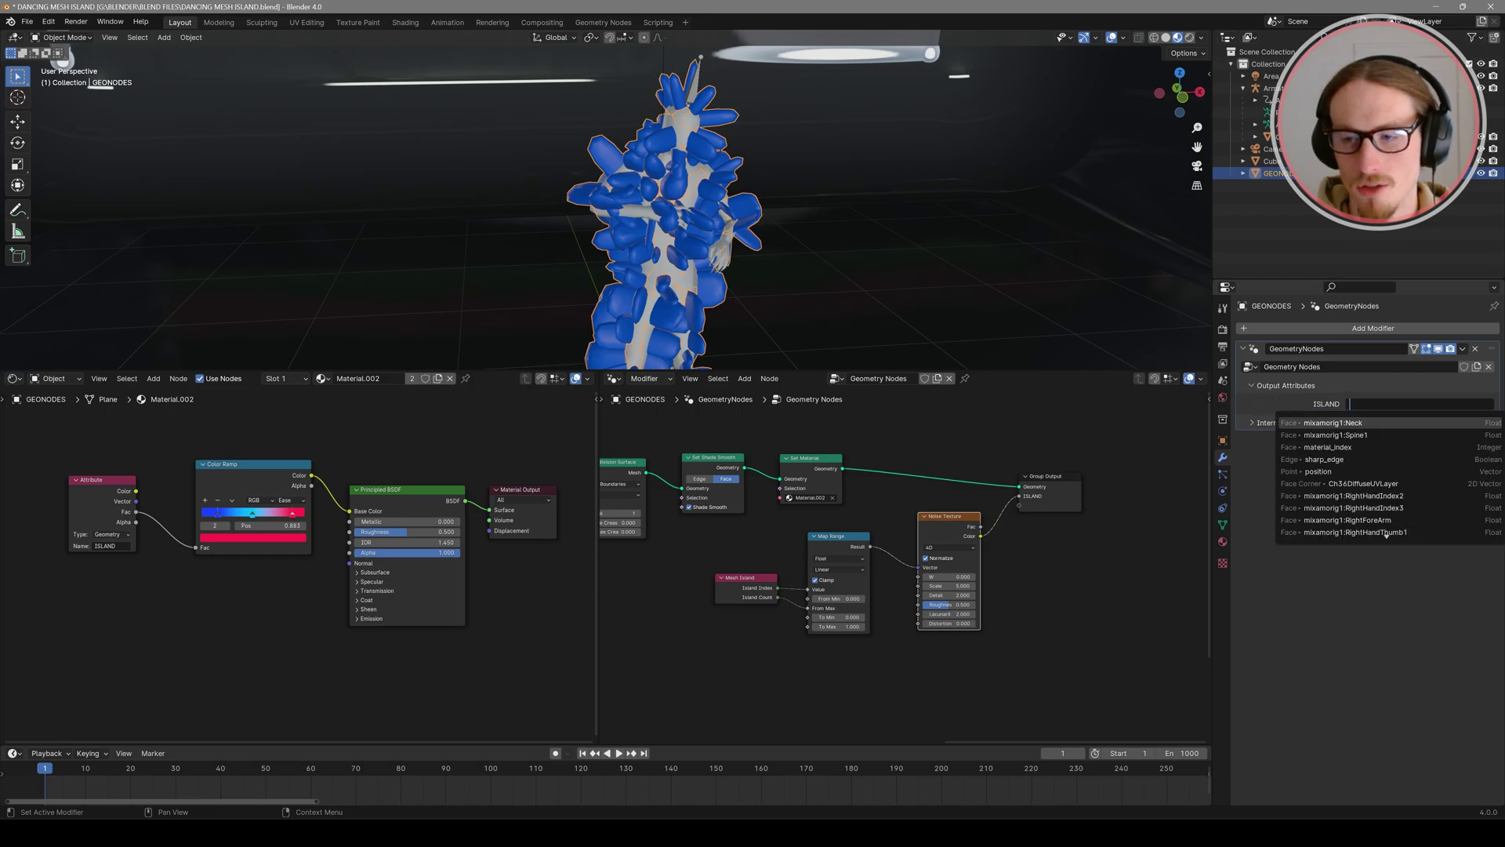
type("ISLAND")
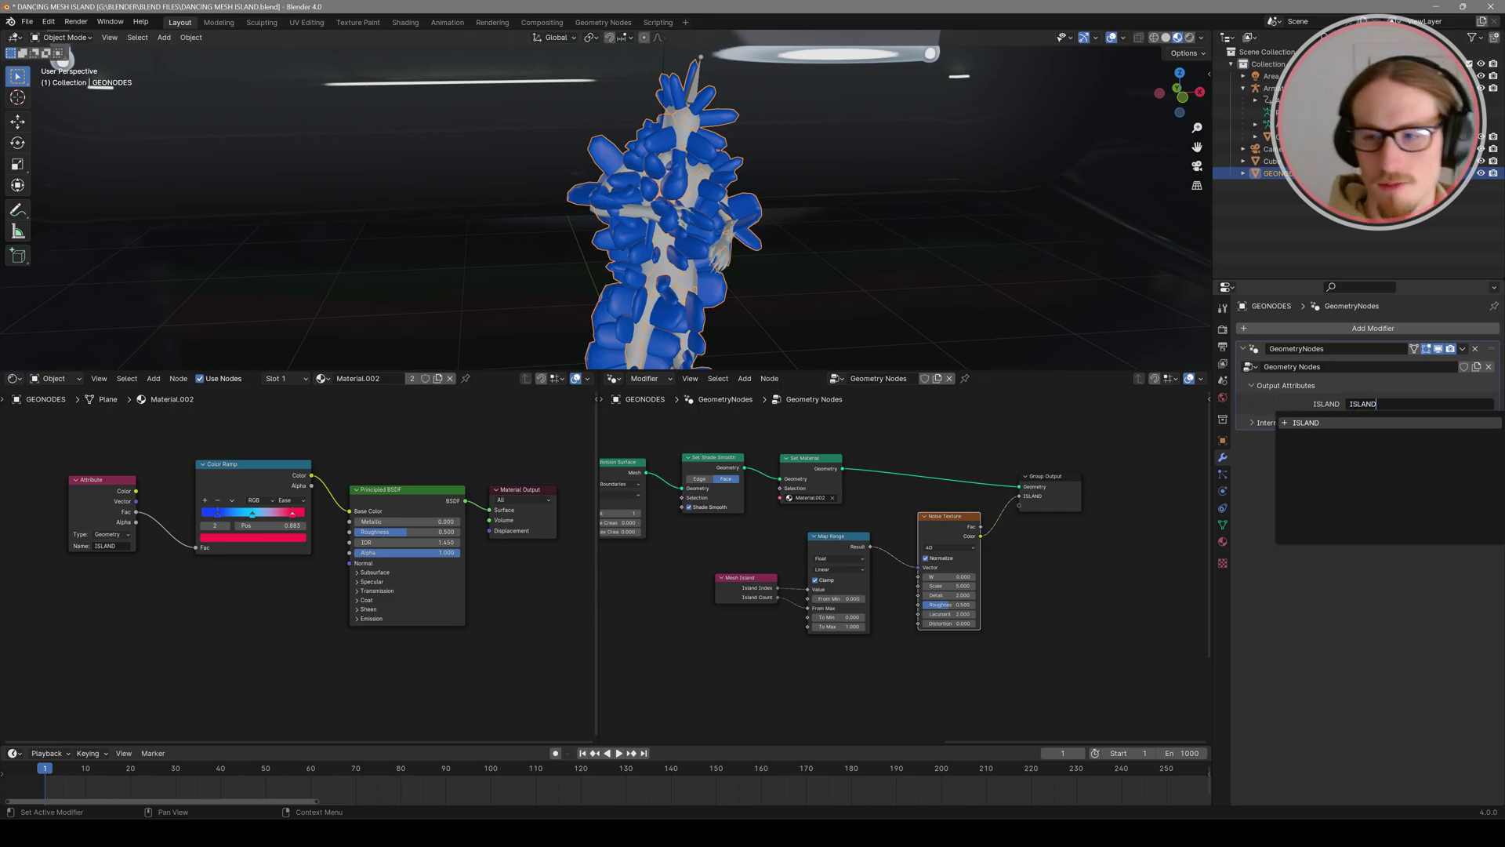
left_click(1316, 423)
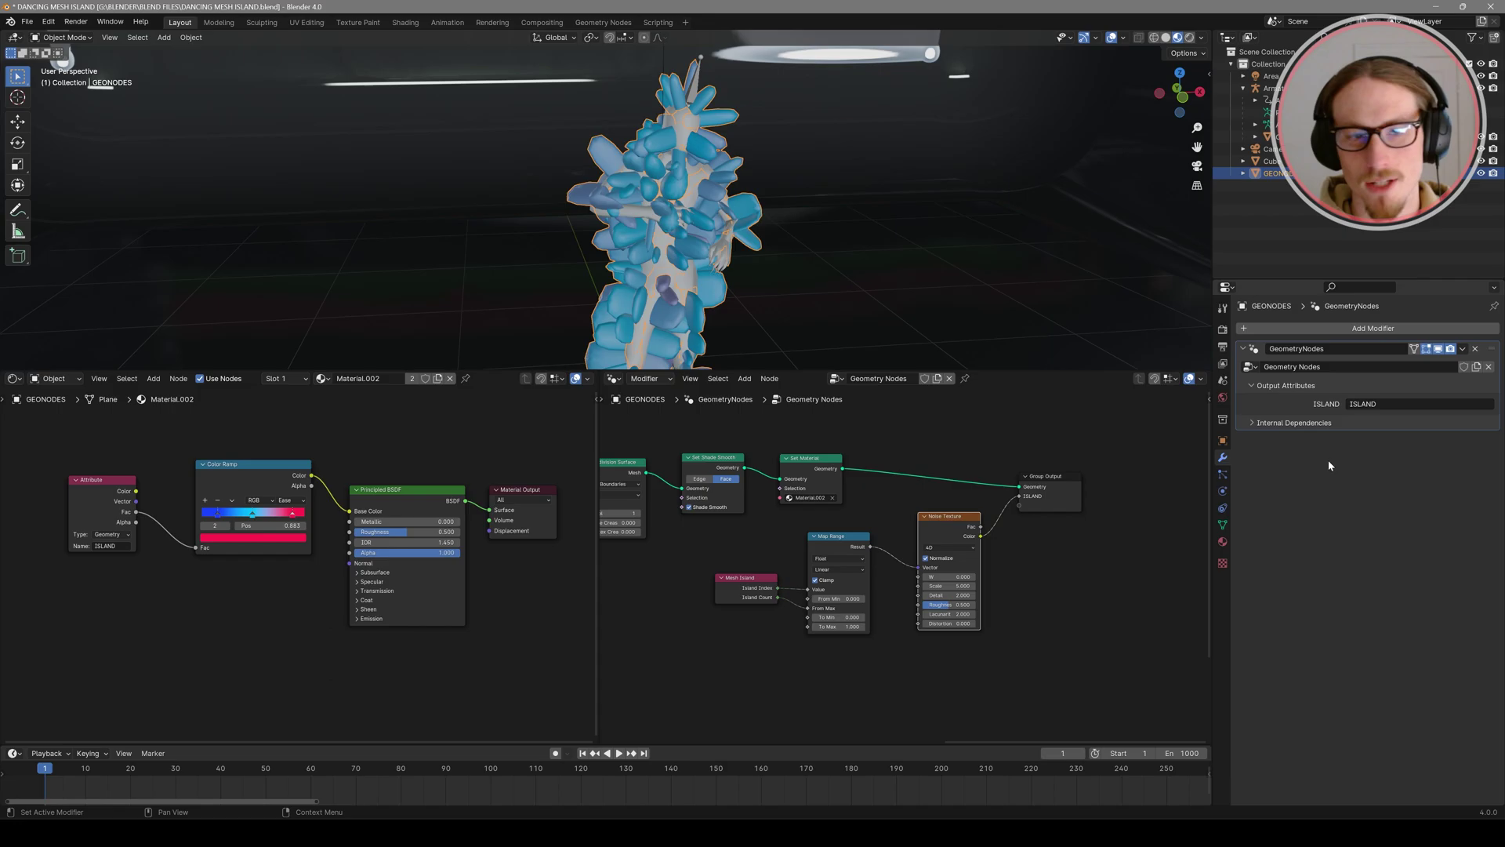
Step: Enlarge the 3D viewport and move the Color Ramp's red and cyan stops closer together
left_click_drag(689, 371, 682, 501)
left_click(209, 580)
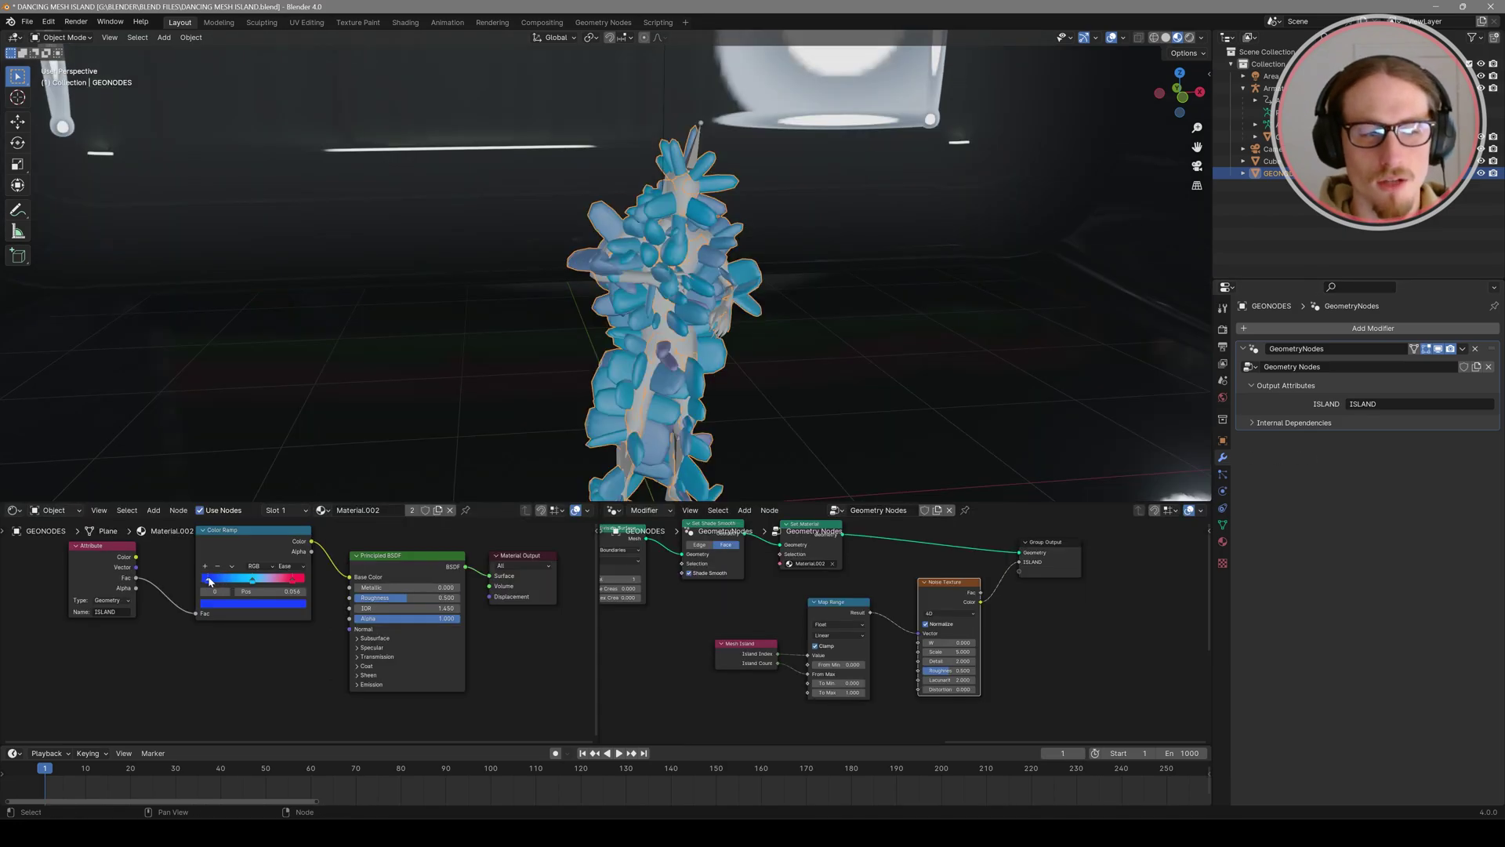
left_click_drag(250, 580, 268, 582)
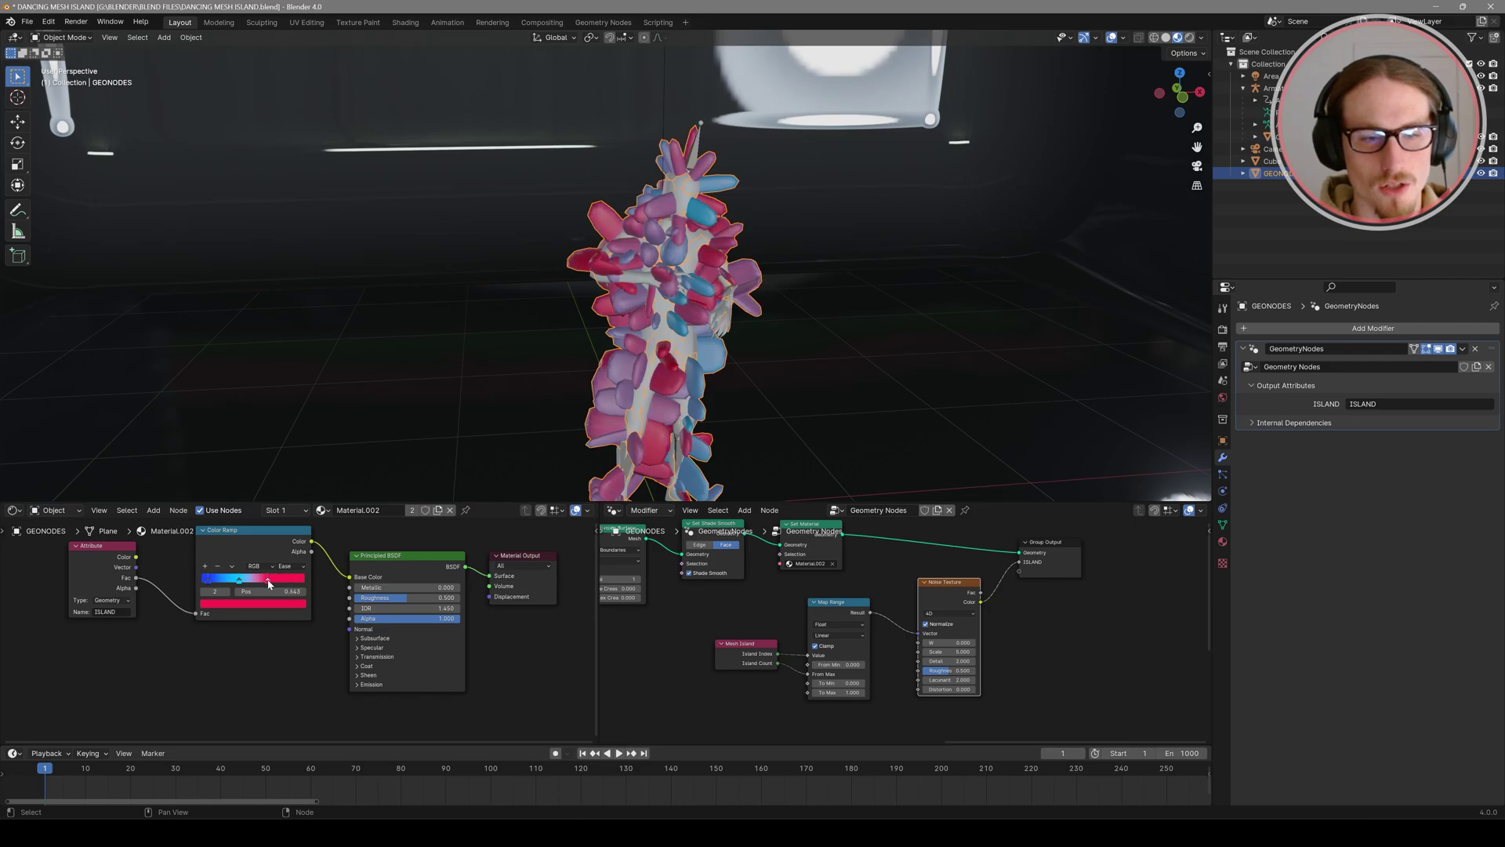
middle_click_drag(583, 397, 4, 204)
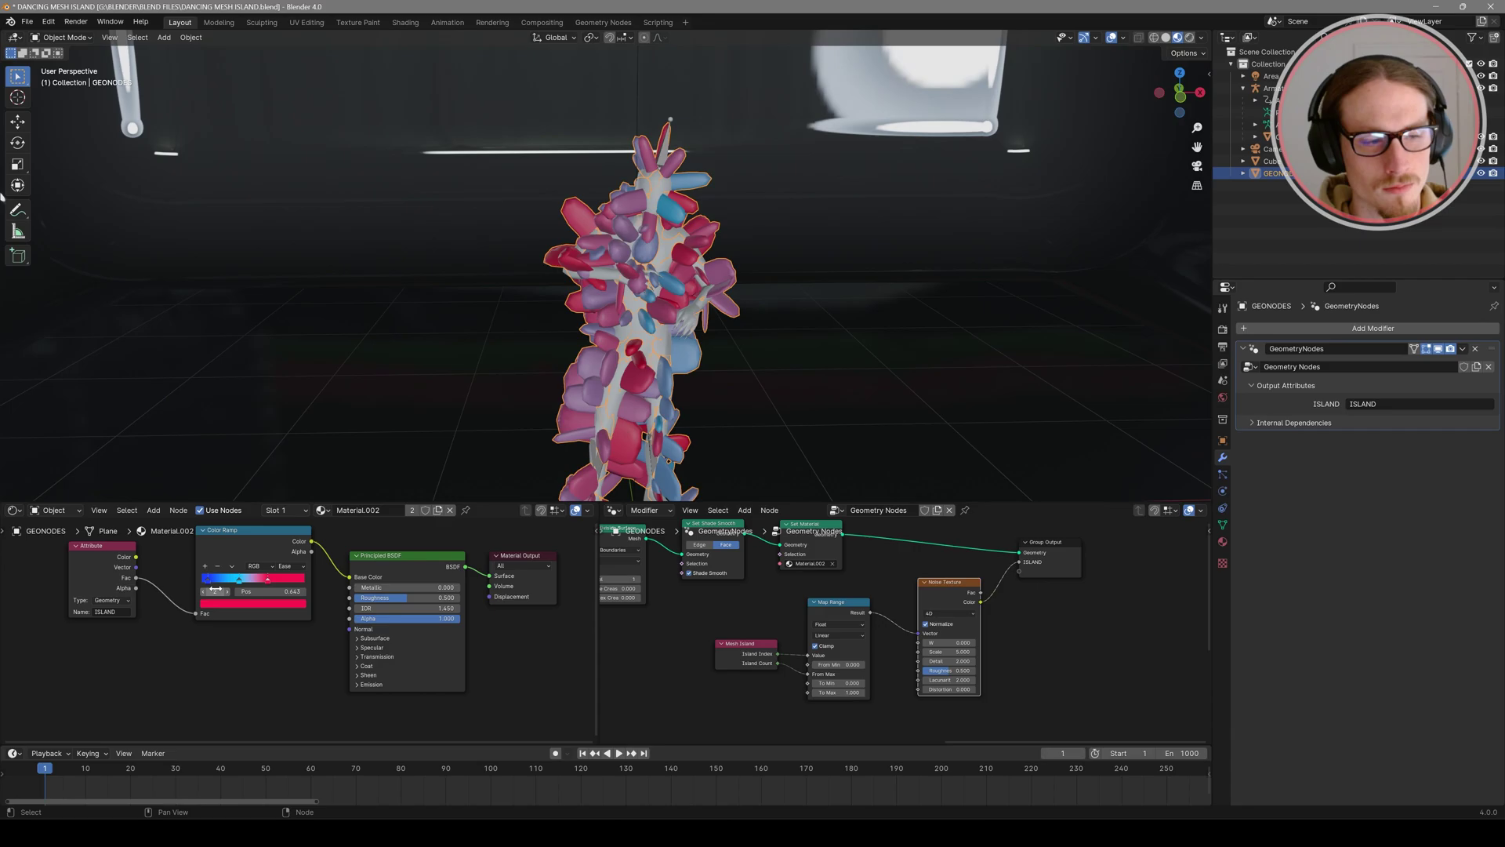
left_click_drag(208, 582, 237, 583)
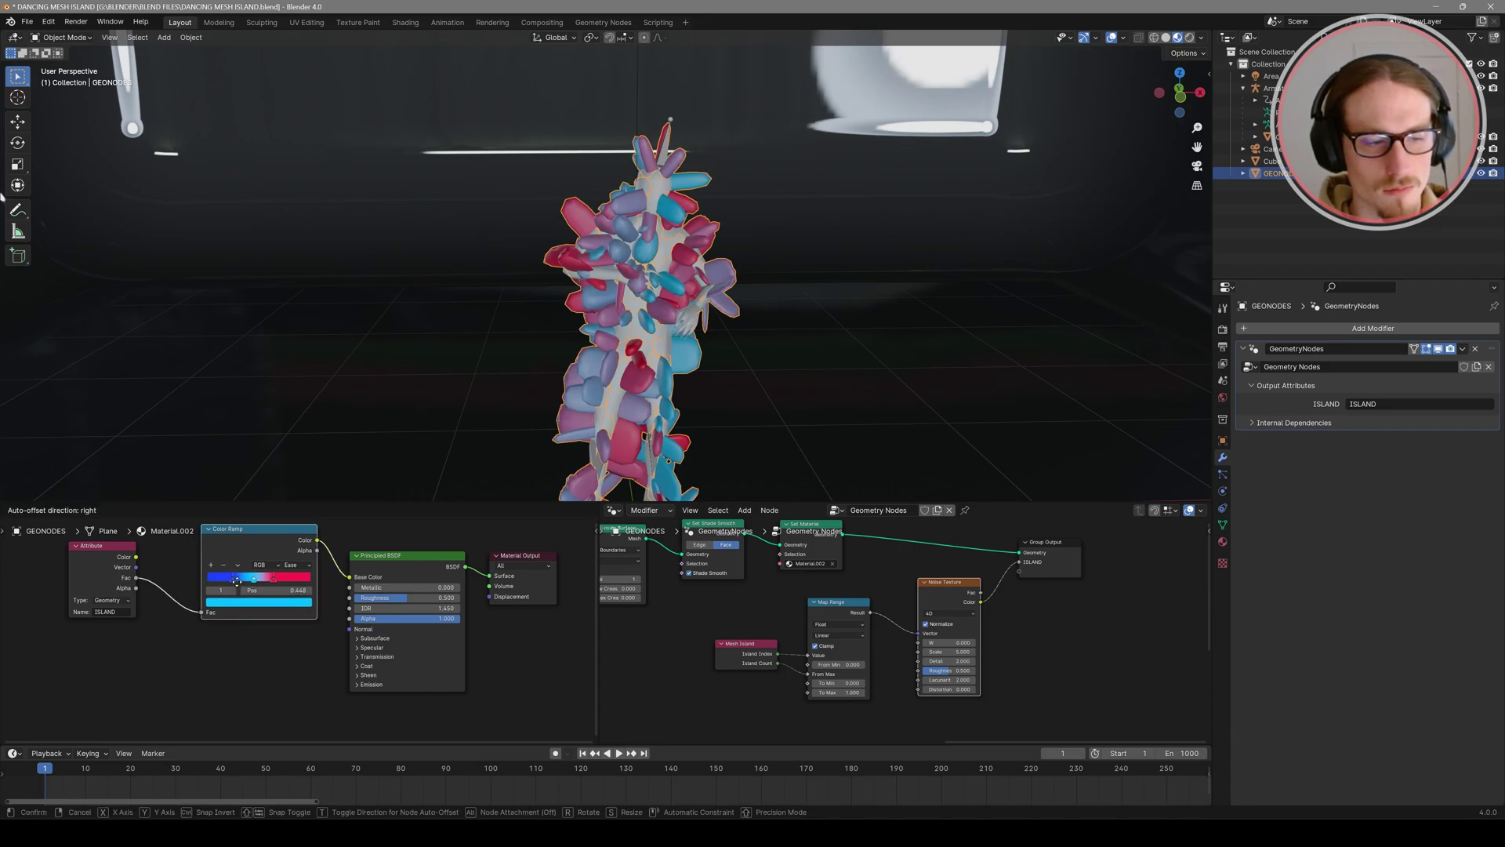
Step: Recolour the Color Ramp to run from yellow through light pink to red, with the pink stop at about 0.493
left_click(269, 603)
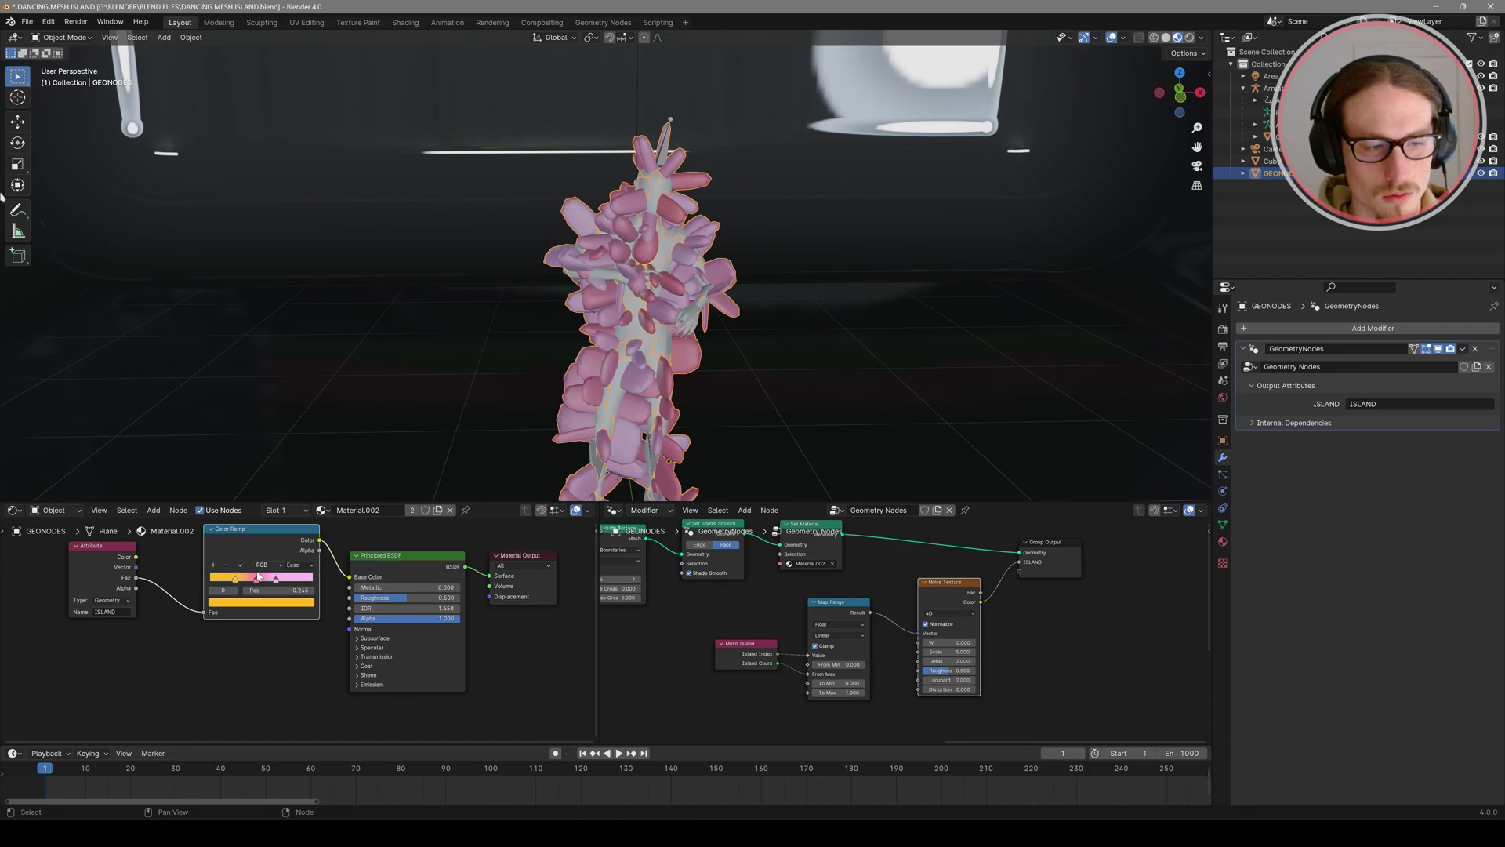
left_click(257, 579)
left_click(275, 581)
left_click(277, 602)
left_click(269, 534)
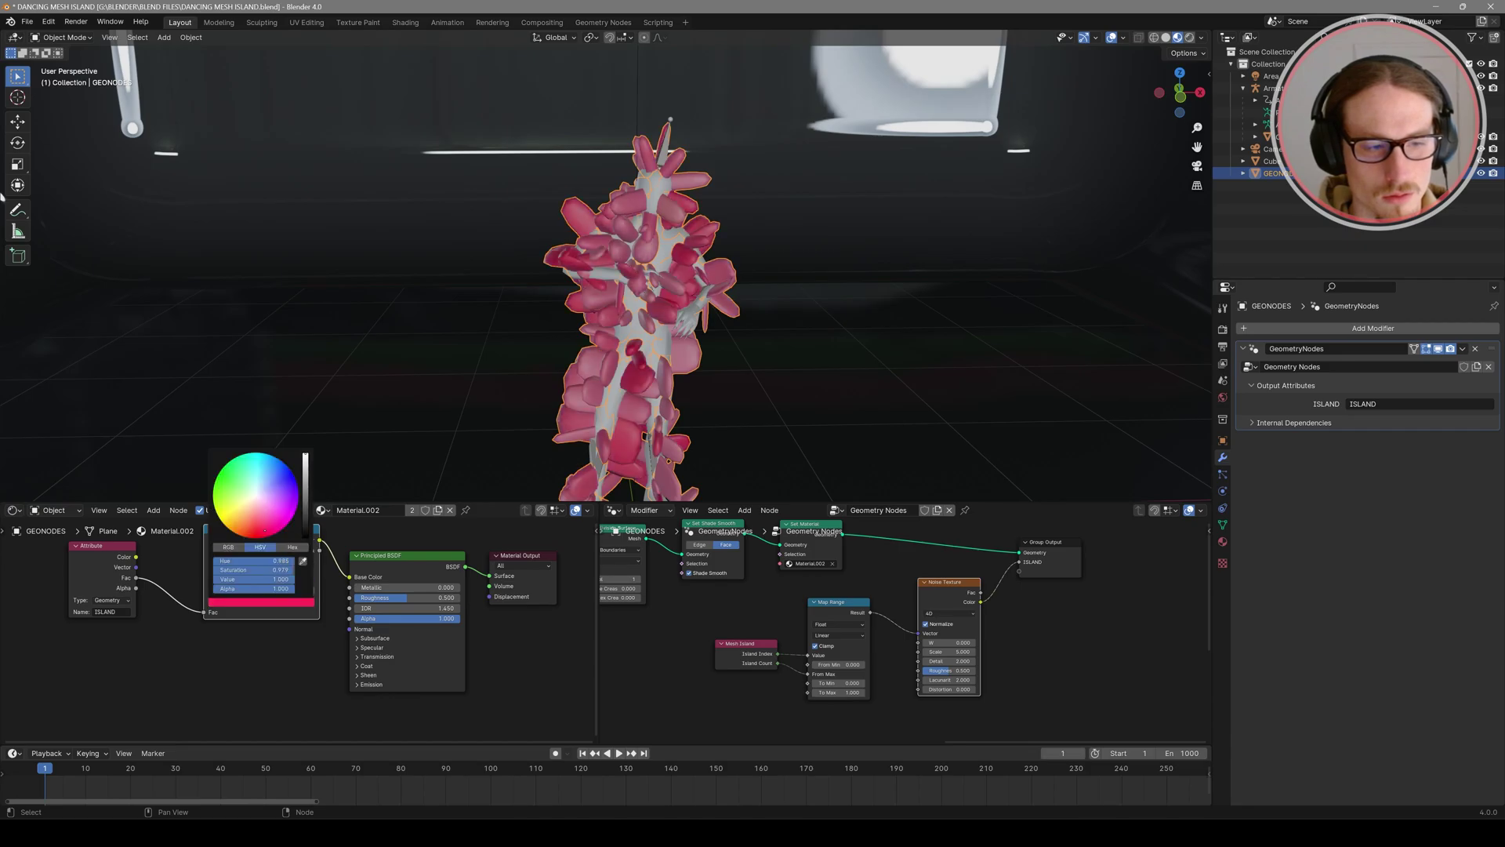
mouse_move(276, 581)
left_mouse_down()
mouse_move(297, 581)
mouse_move(261, 580)
left_mouse_up()
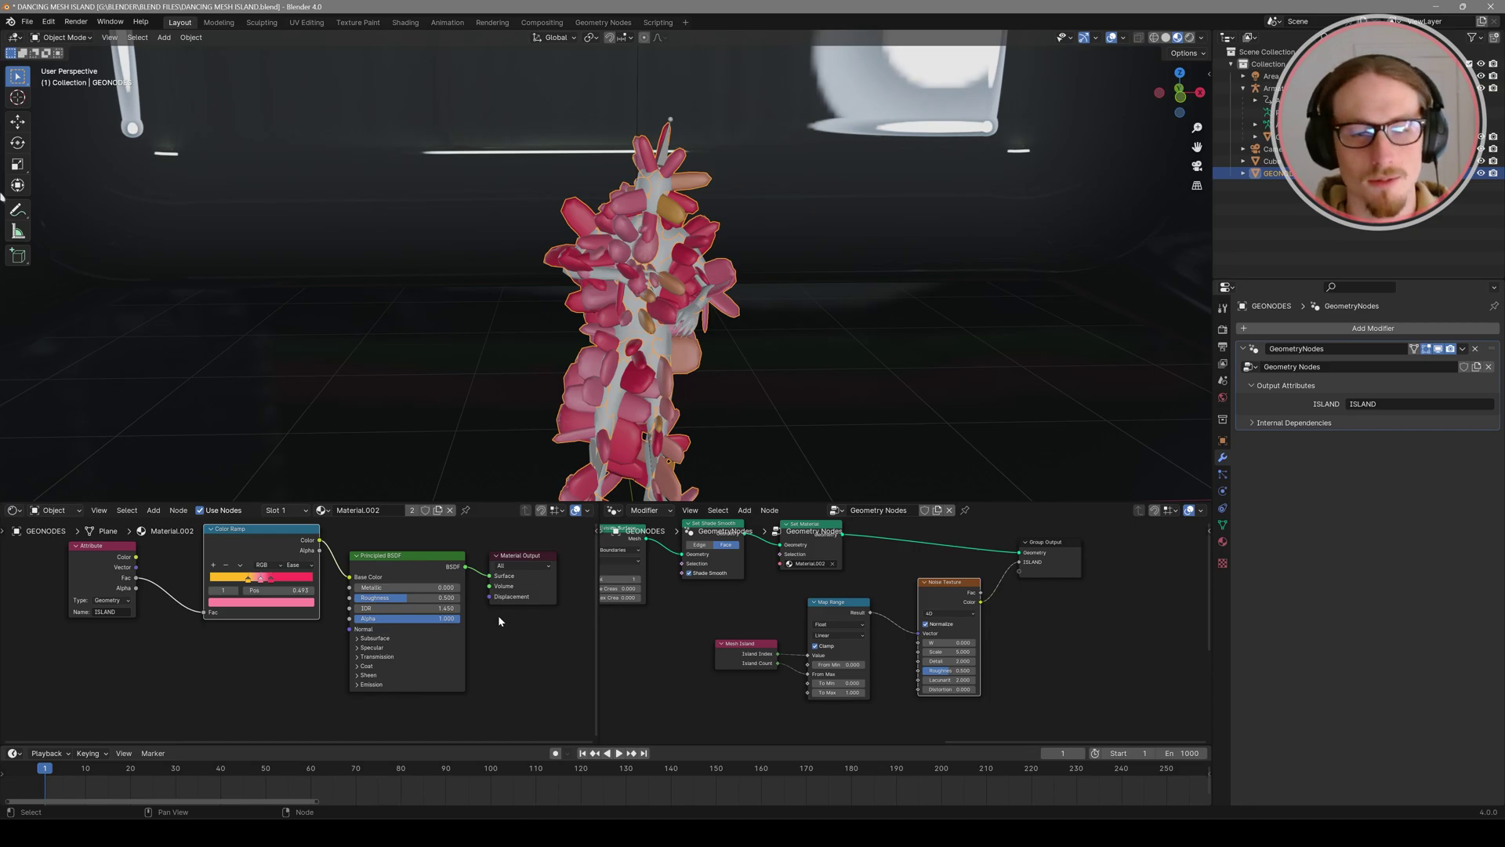
key("Home")
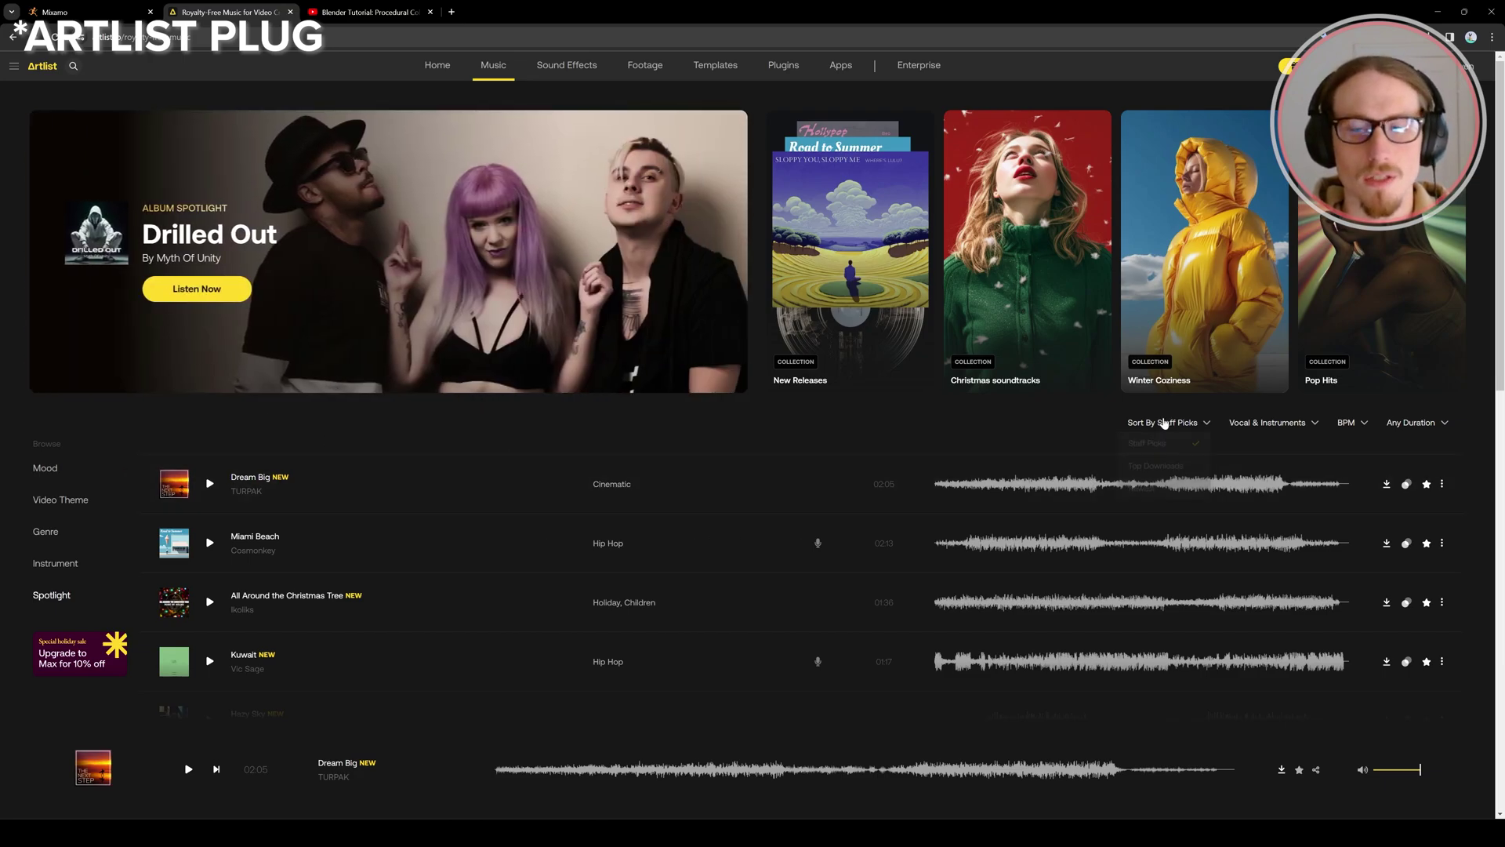
Step: Switch to the Artlist music library, sort the songs by Newest and open the Instrument categories
left_click(1163, 422)
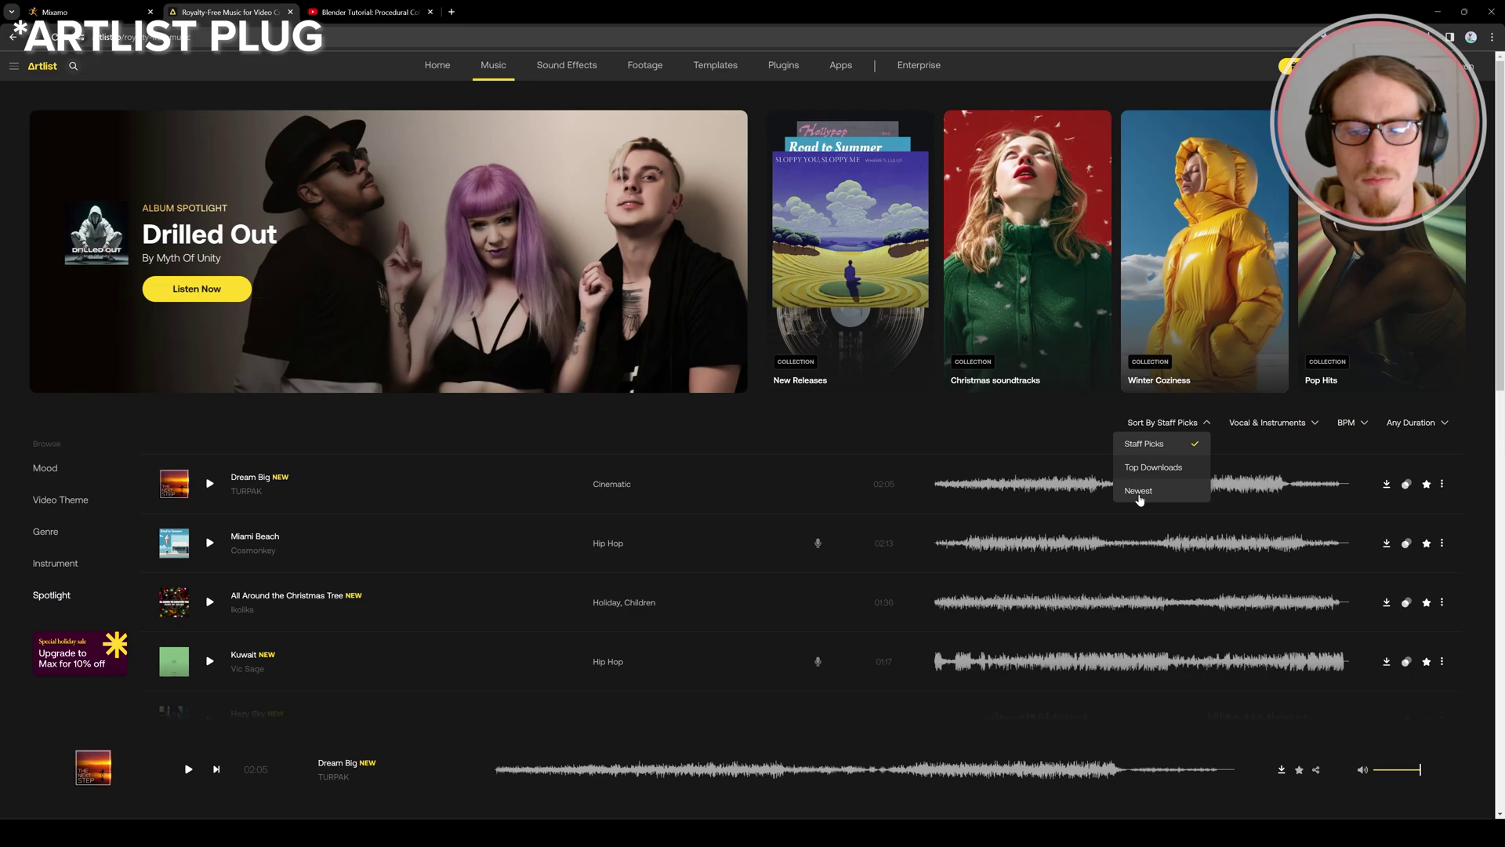
left_click(1139, 492)
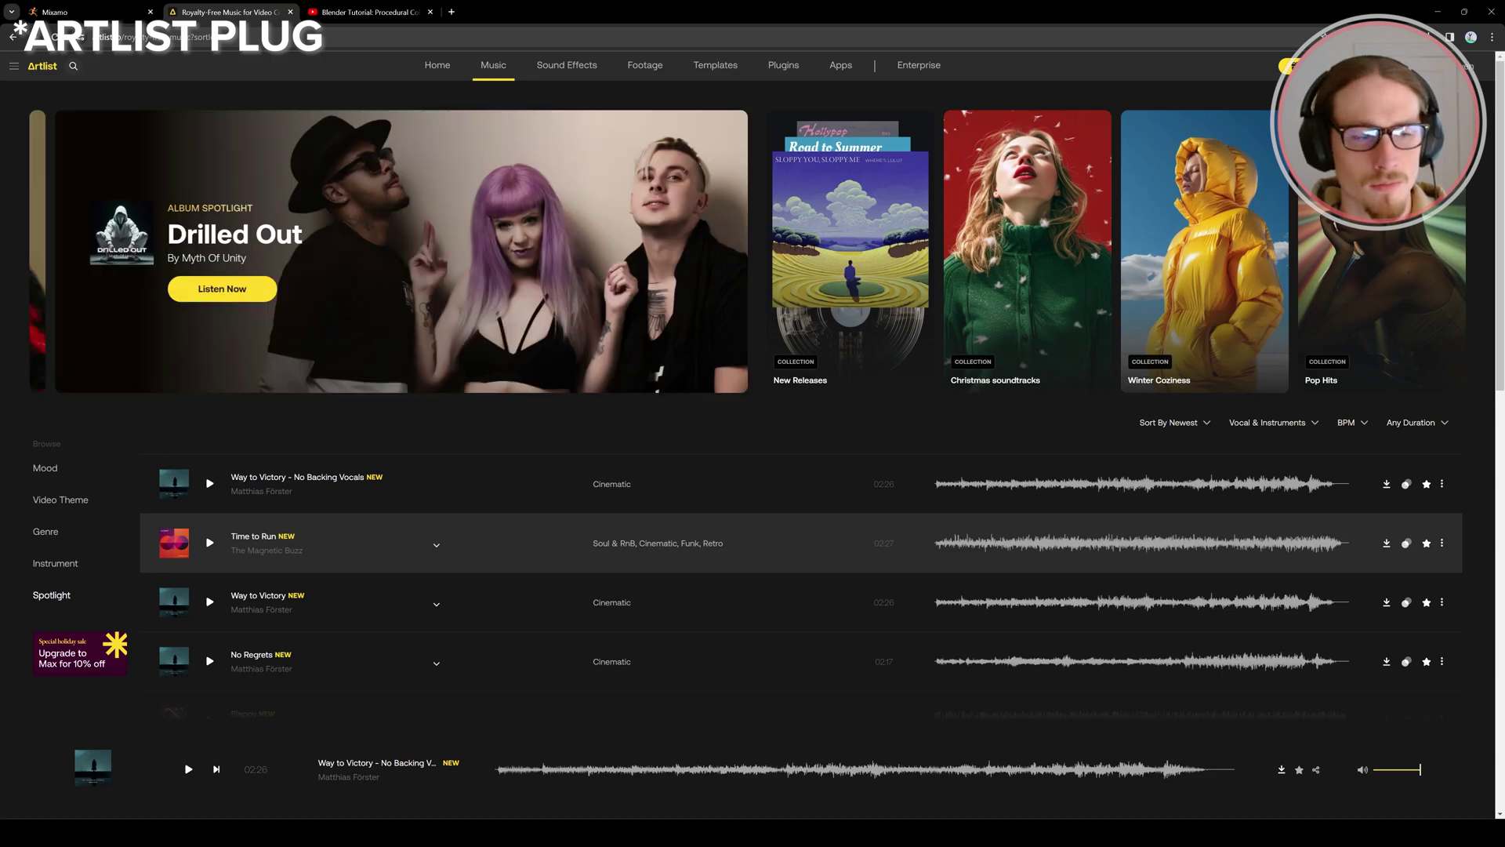
scroll(323, 487, "down", 7)
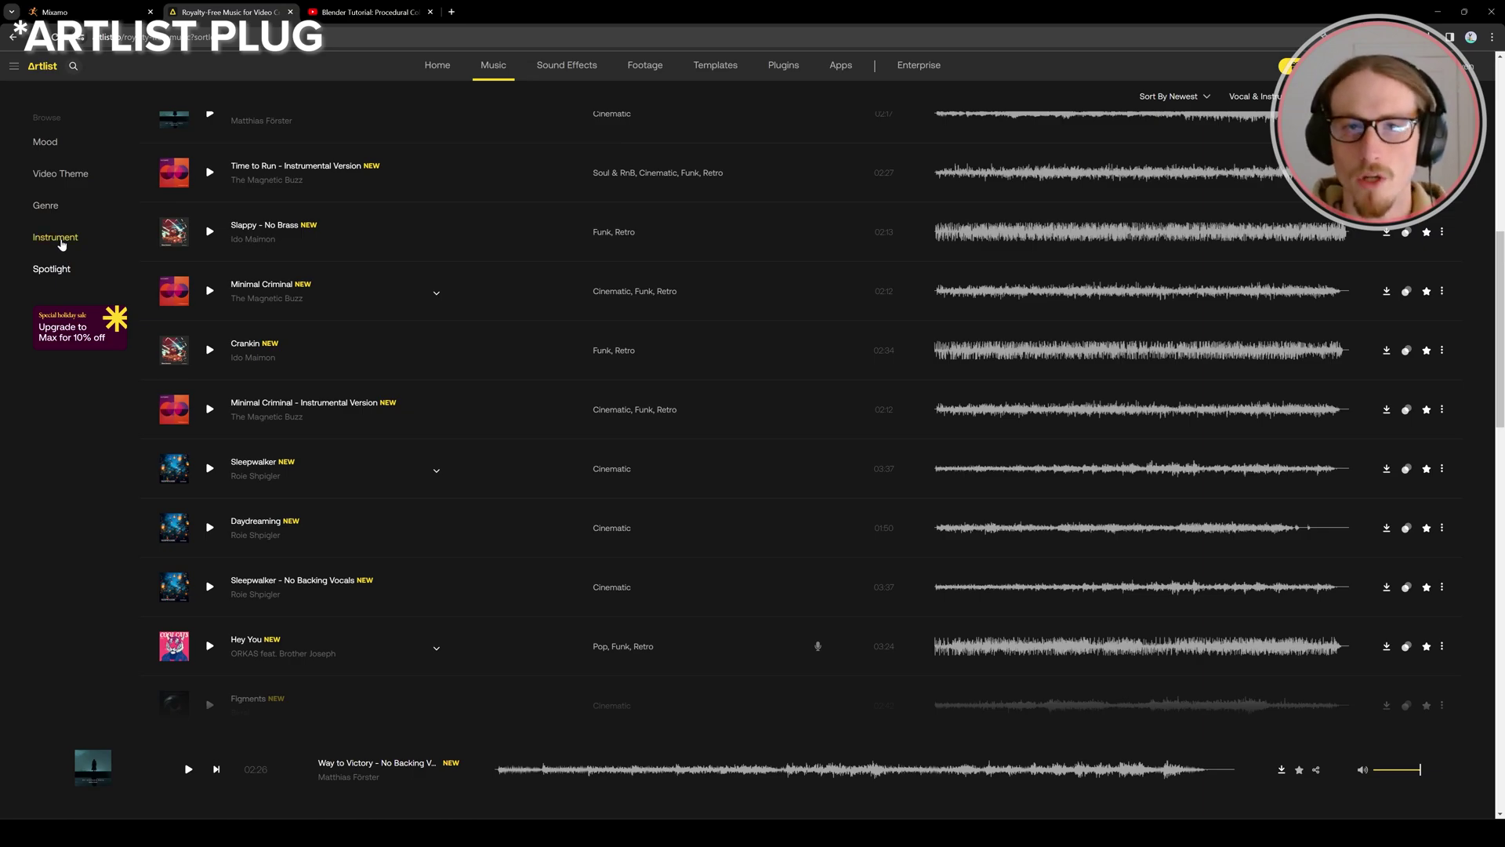
left_click(57, 238)
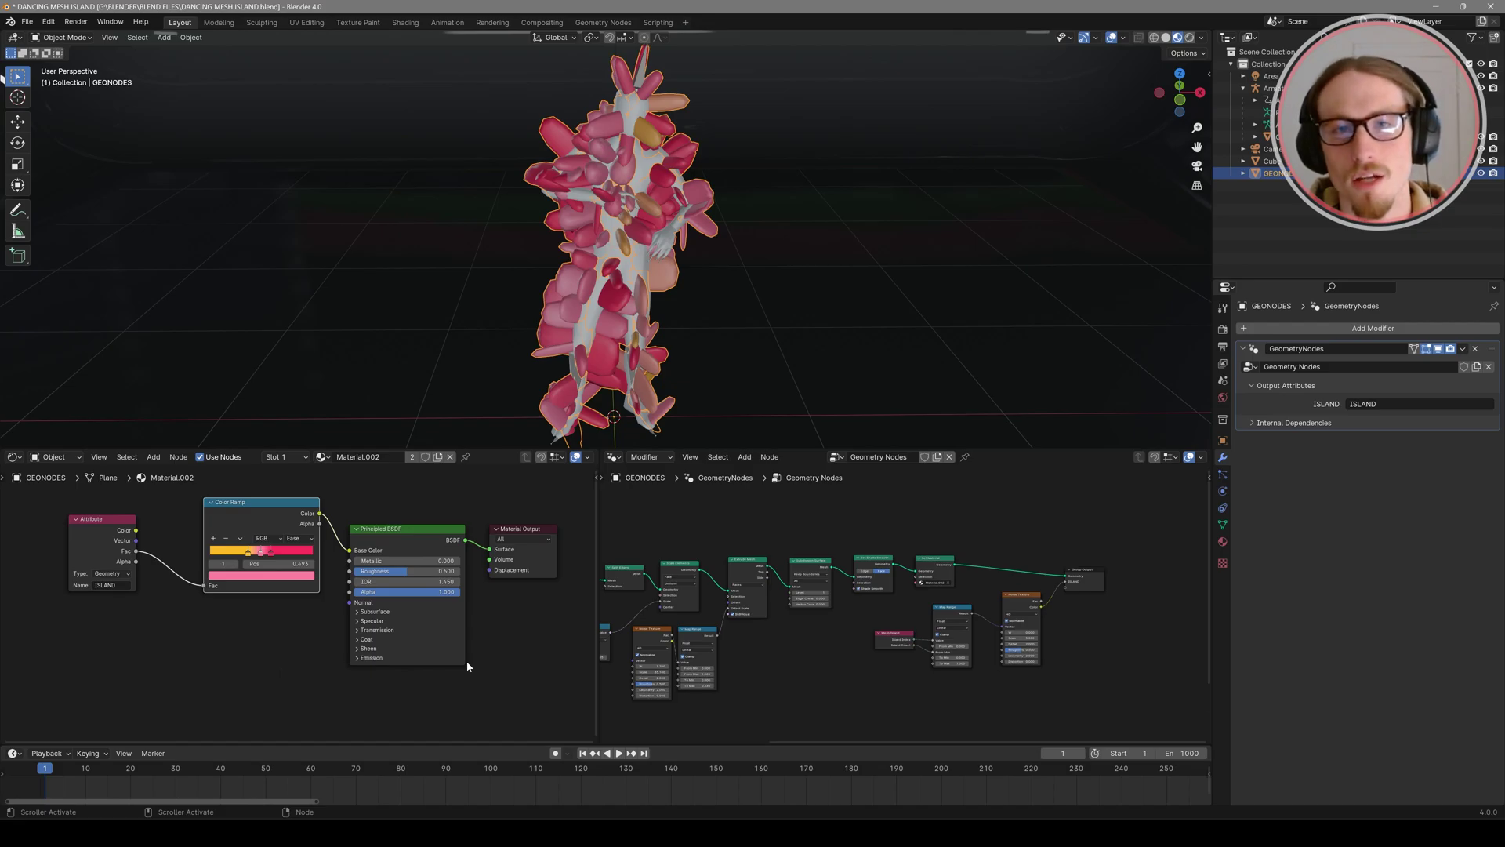
Step: Split the 3D viewport vertically and turn one half into a Video Sequencer
right_click(484, 455)
left_click(464, 457)
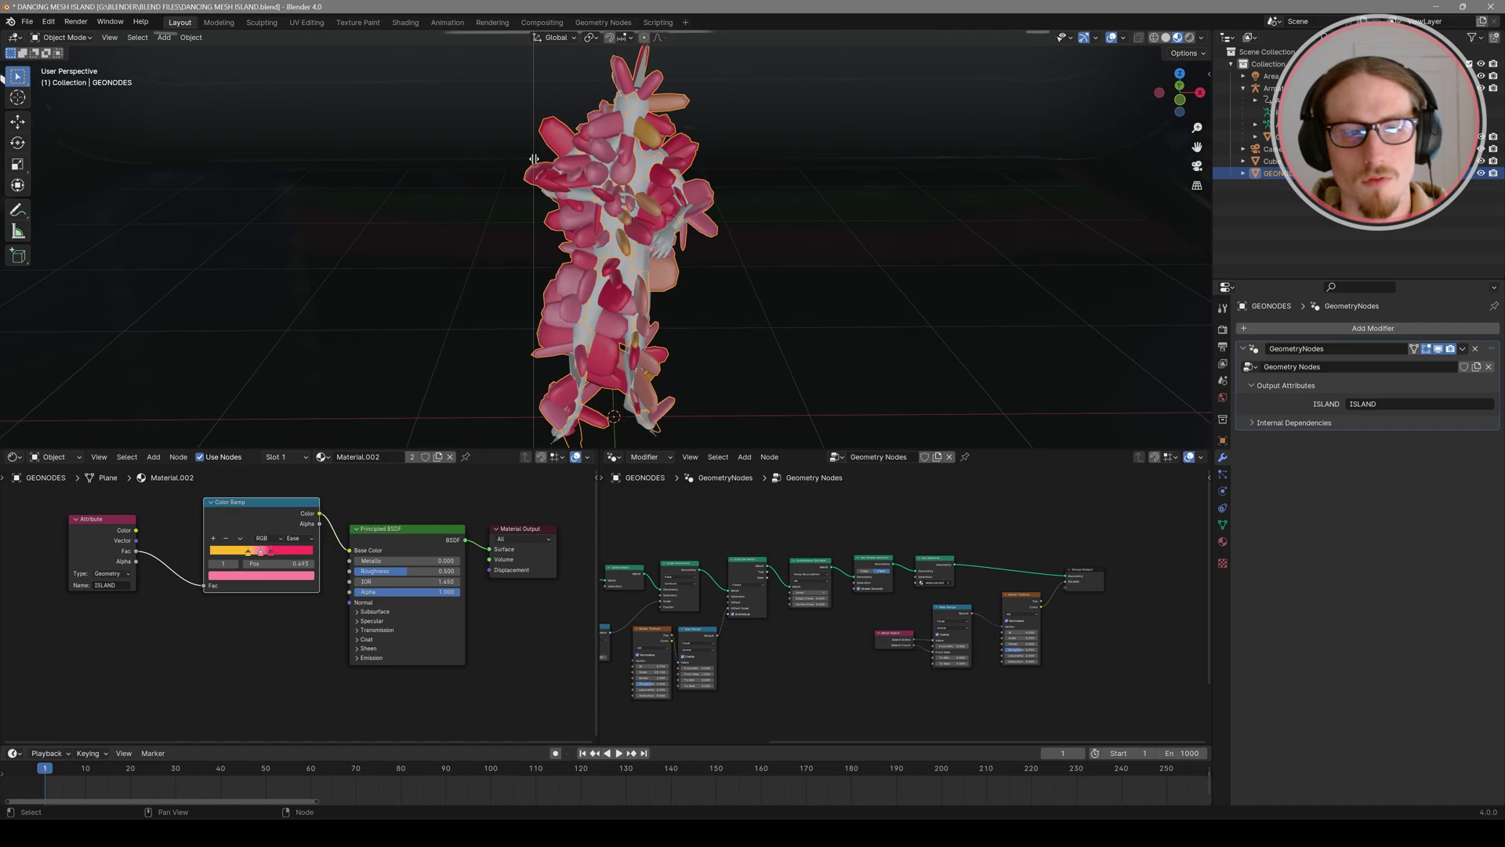
left_click(536, 149)
left_click(14, 38)
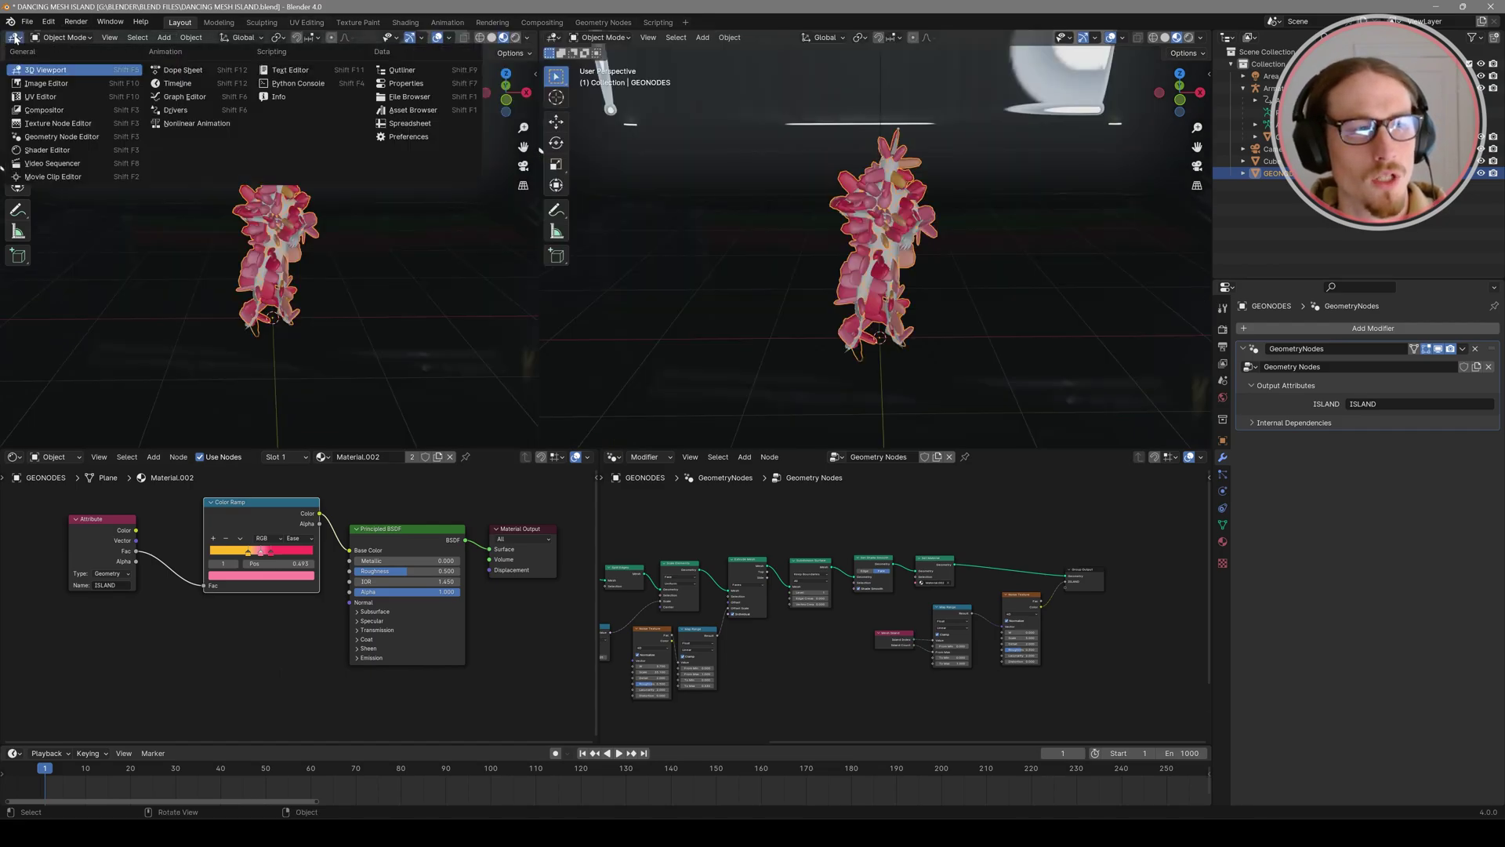
left_click(48, 165)
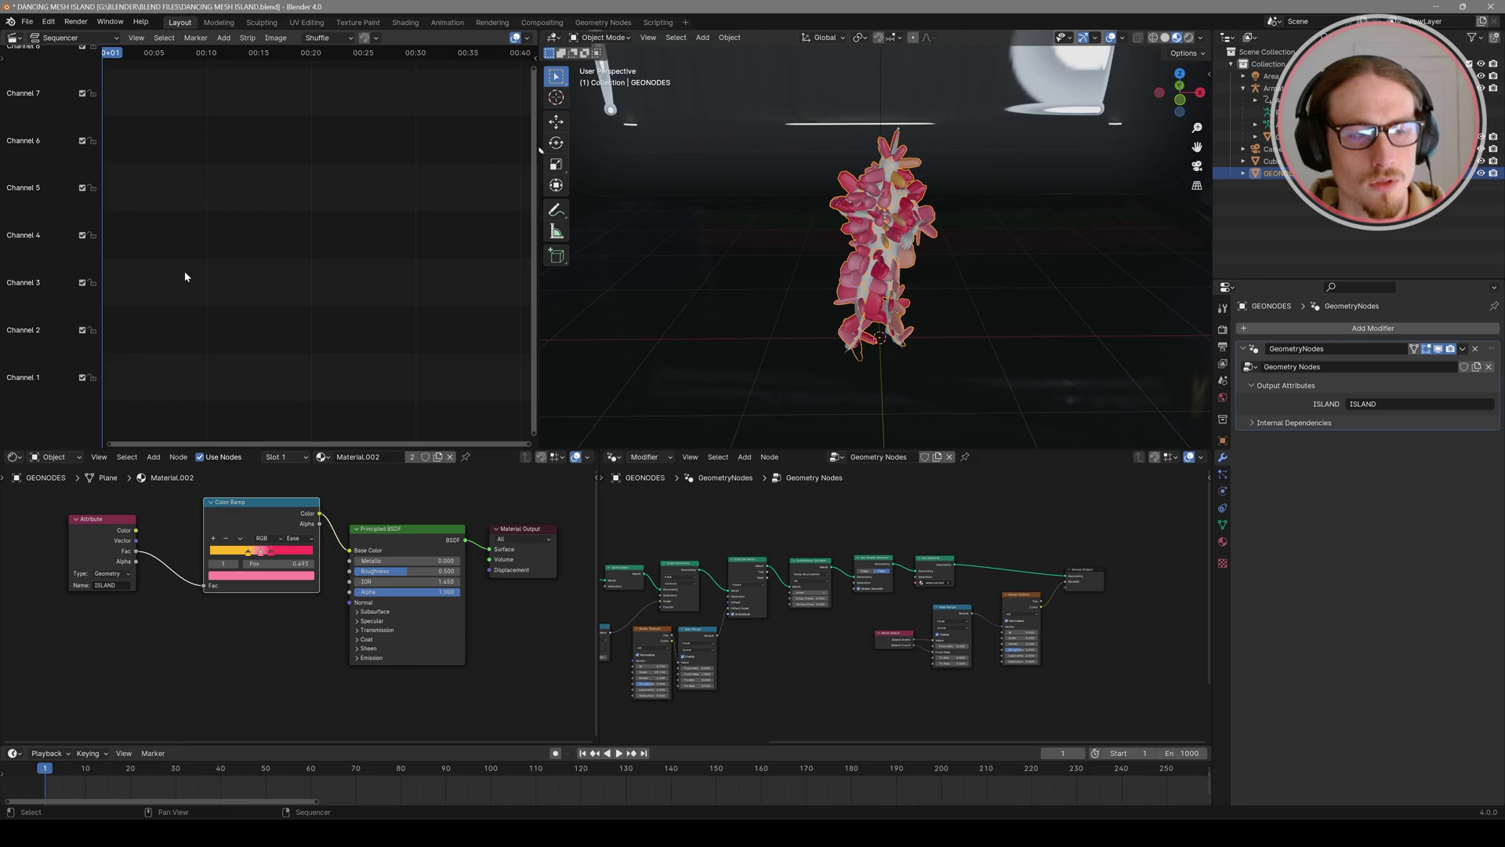
Step: Set the scene's start frame to 0 and jump to that frame
double_click(1137, 754)
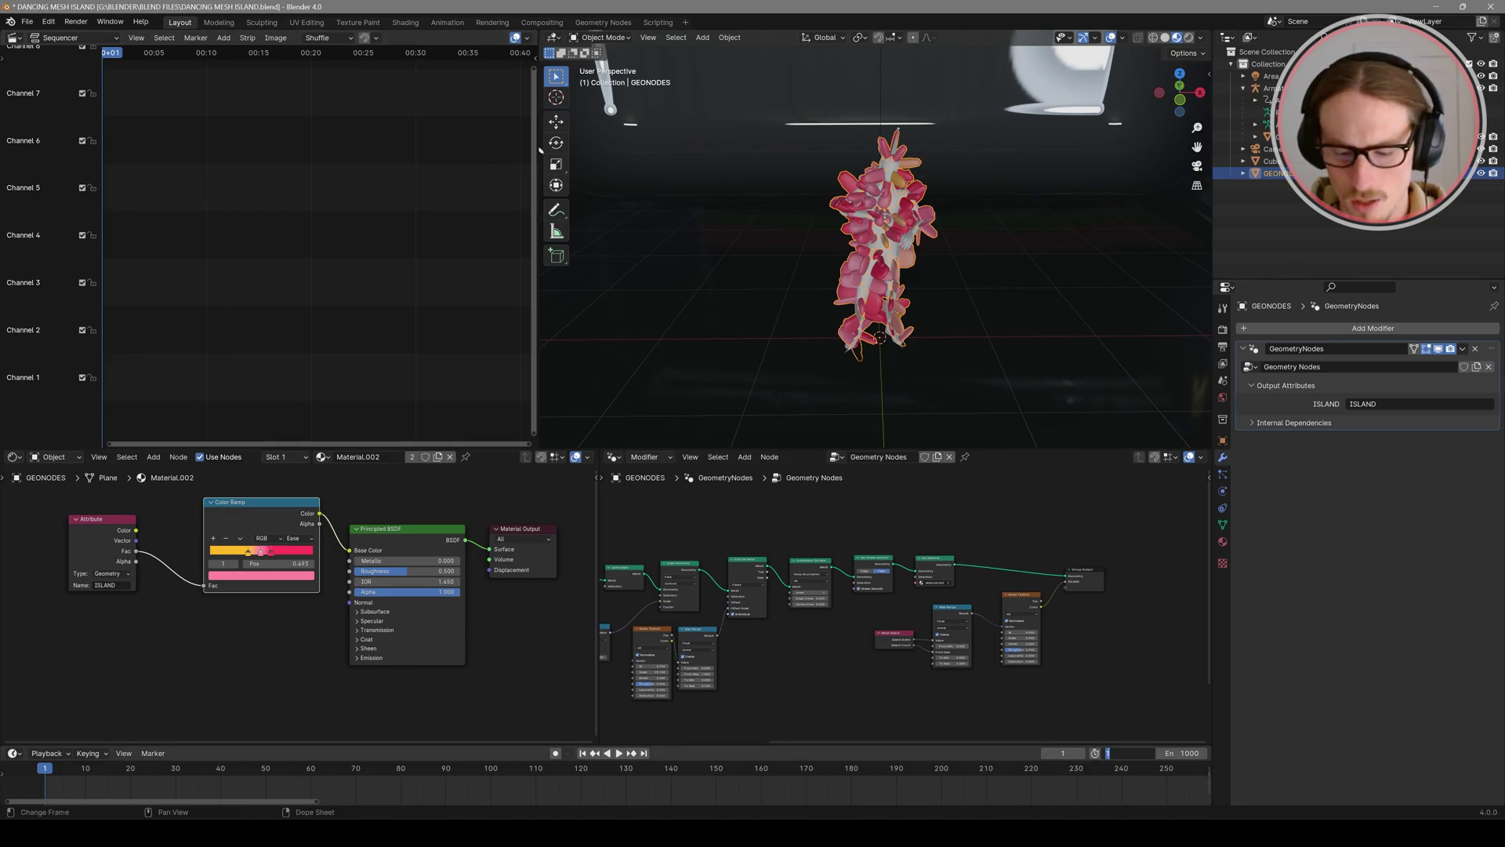
type("0")
key("Return")
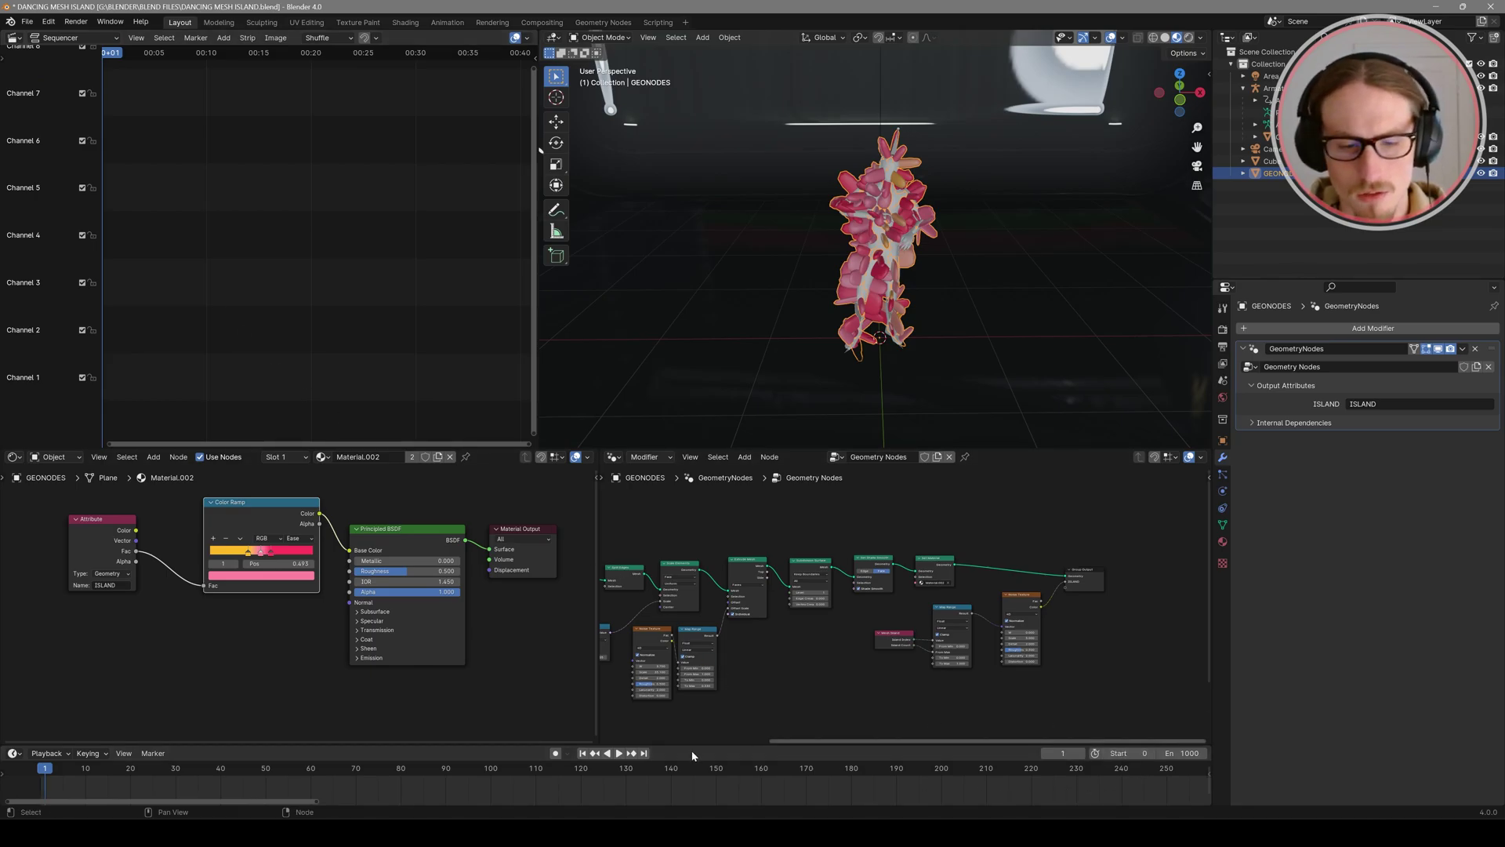
left_click(583, 753)
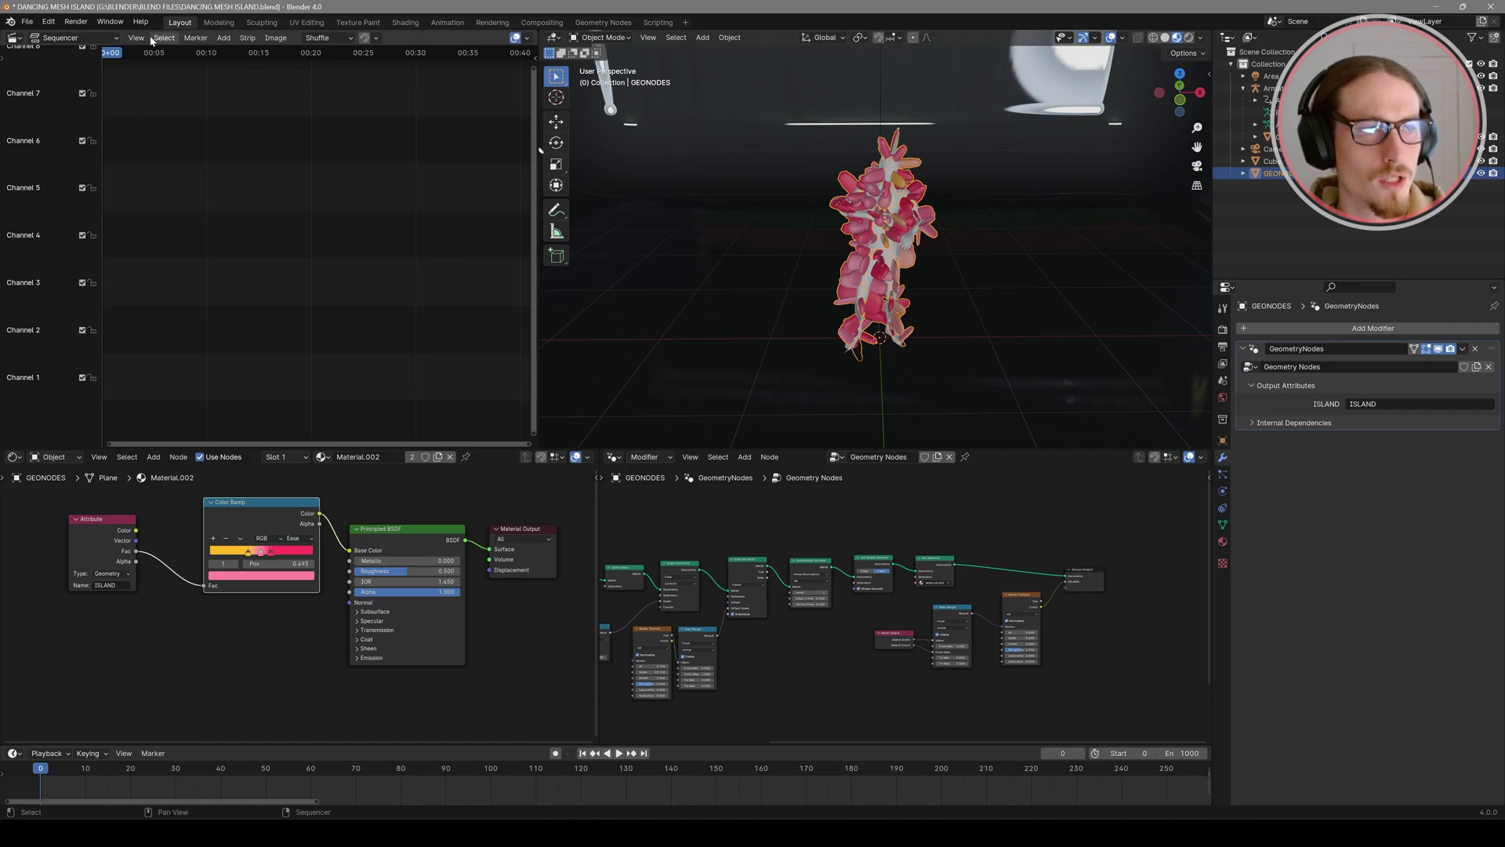
Step: Add the Themis mp3 from the Downloads folder as a sound strip on channel 1, starting at frame 0
left_click(225, 38)
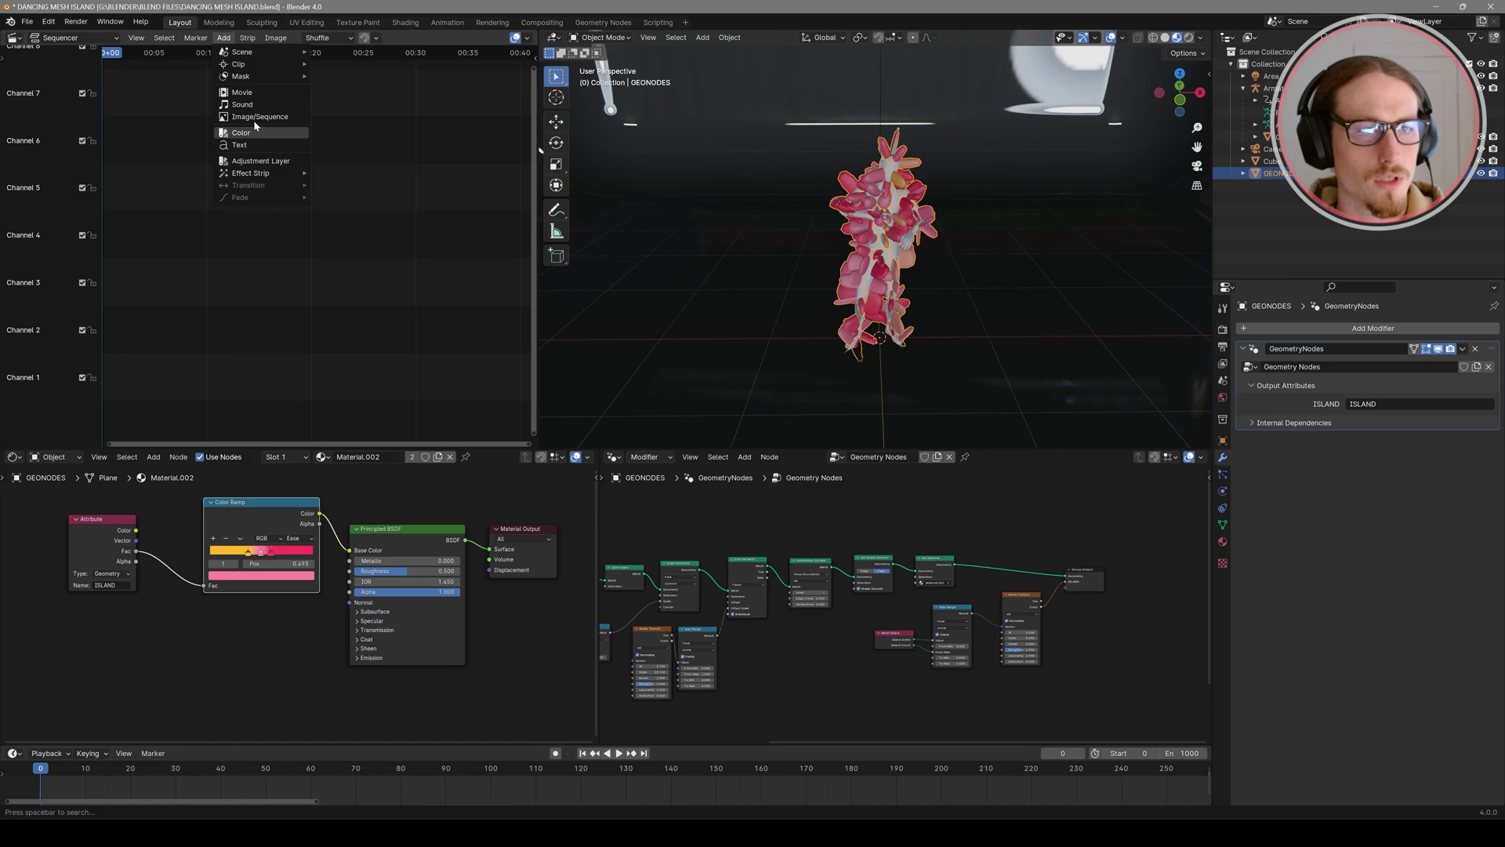
left_click(242, 104)
left_click(464, 457)
left_click(627, 351)
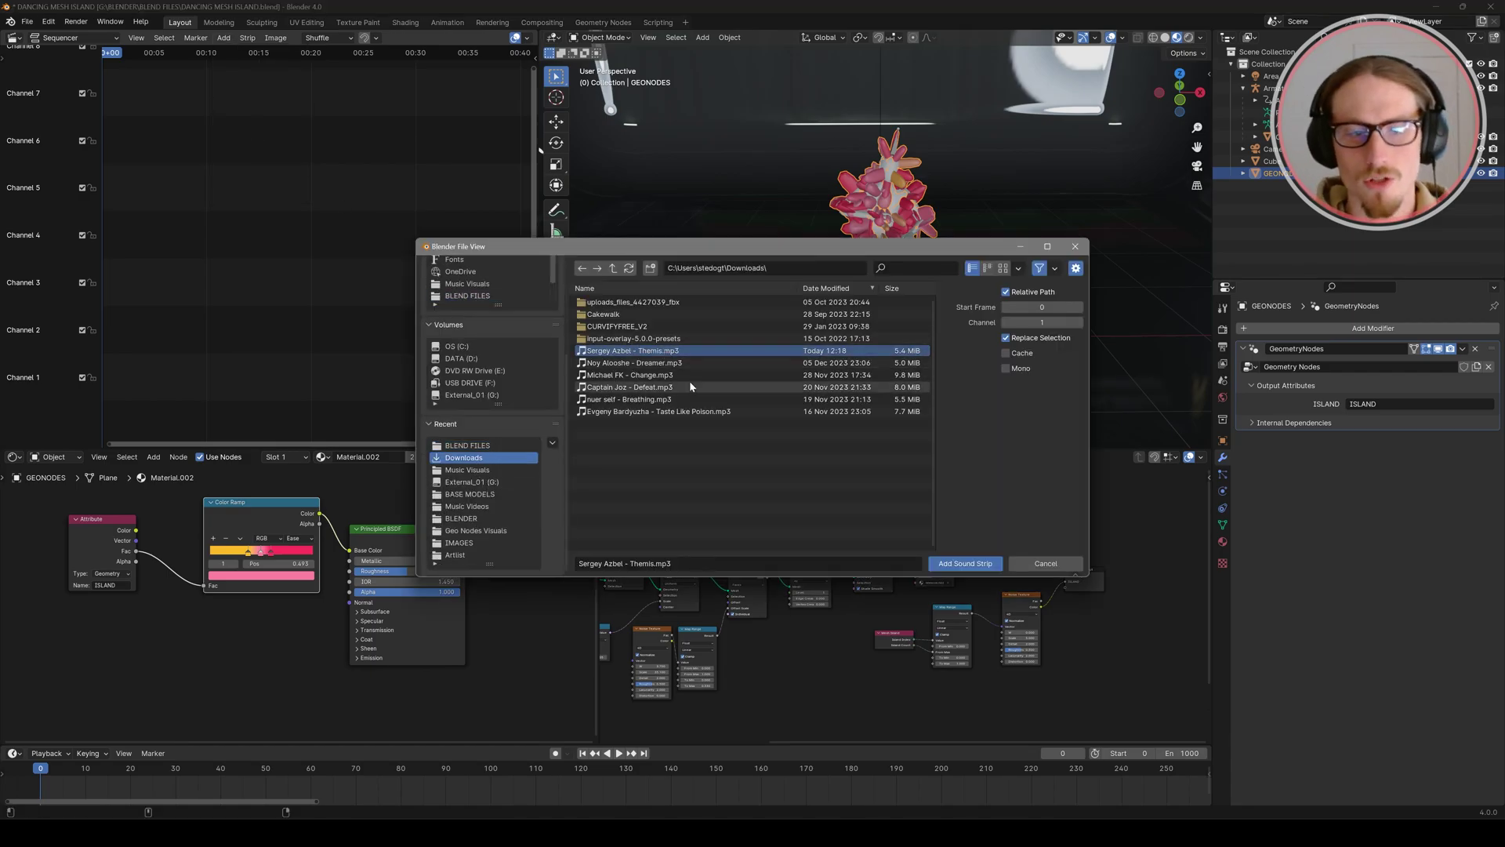
left_click(964, 564)
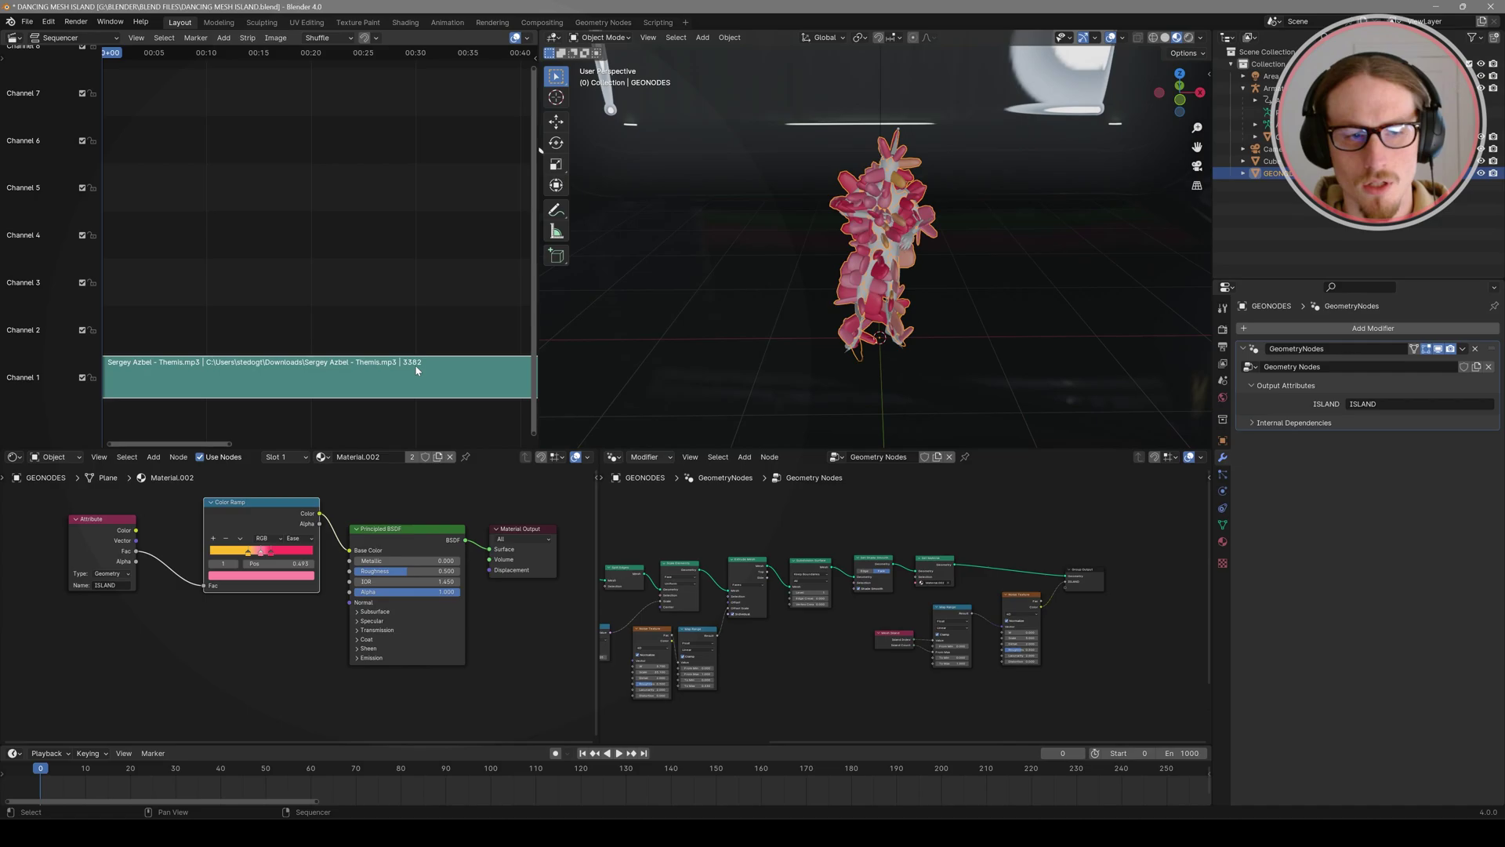
Step: Set the scene's end frame to 3382 to match the length of the sound strip
left_click(1183, 754)
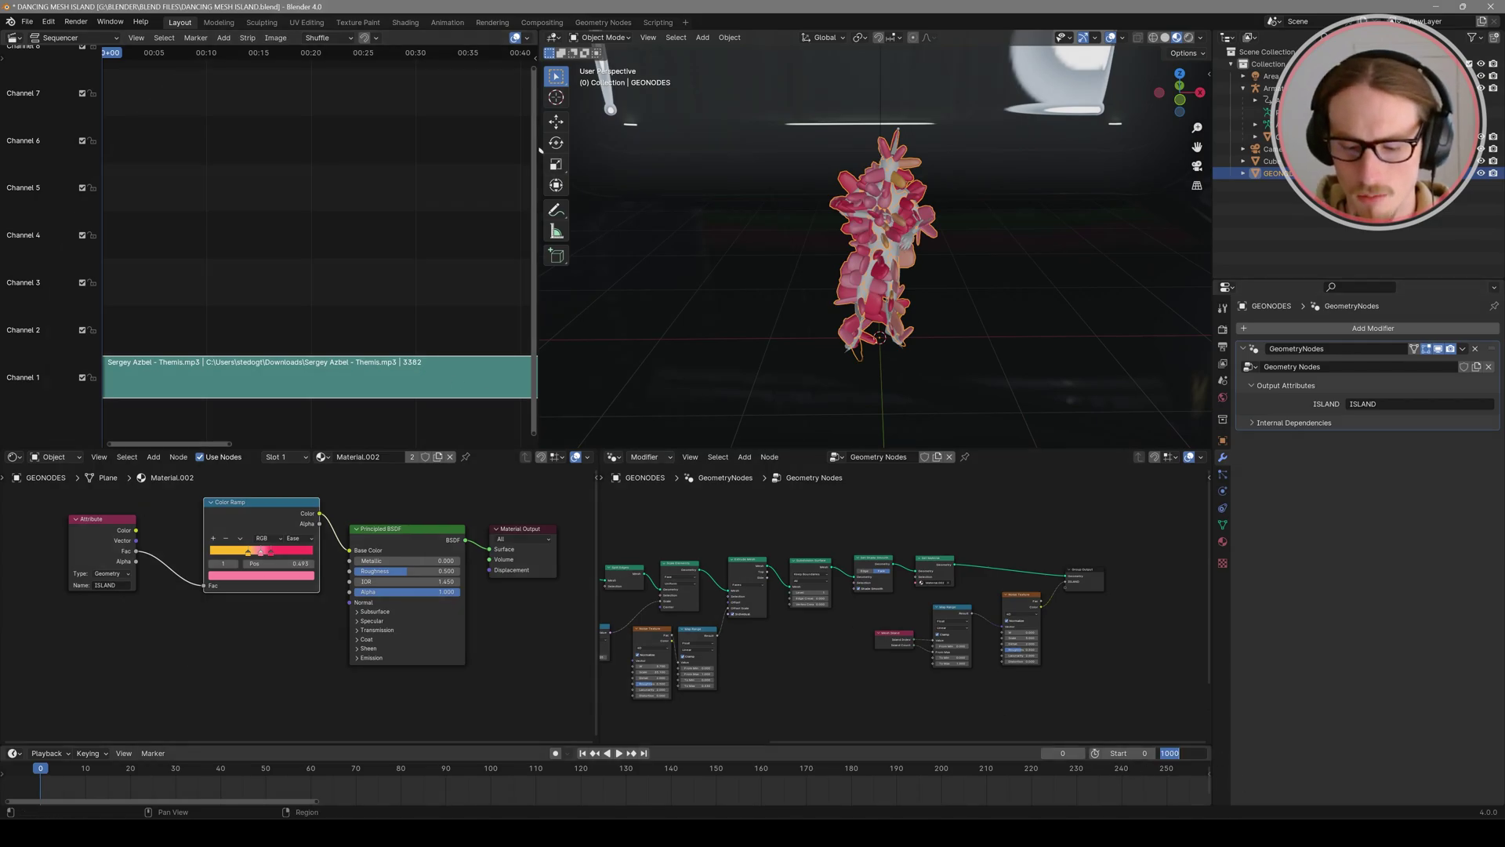
type("3382")
key("Return")
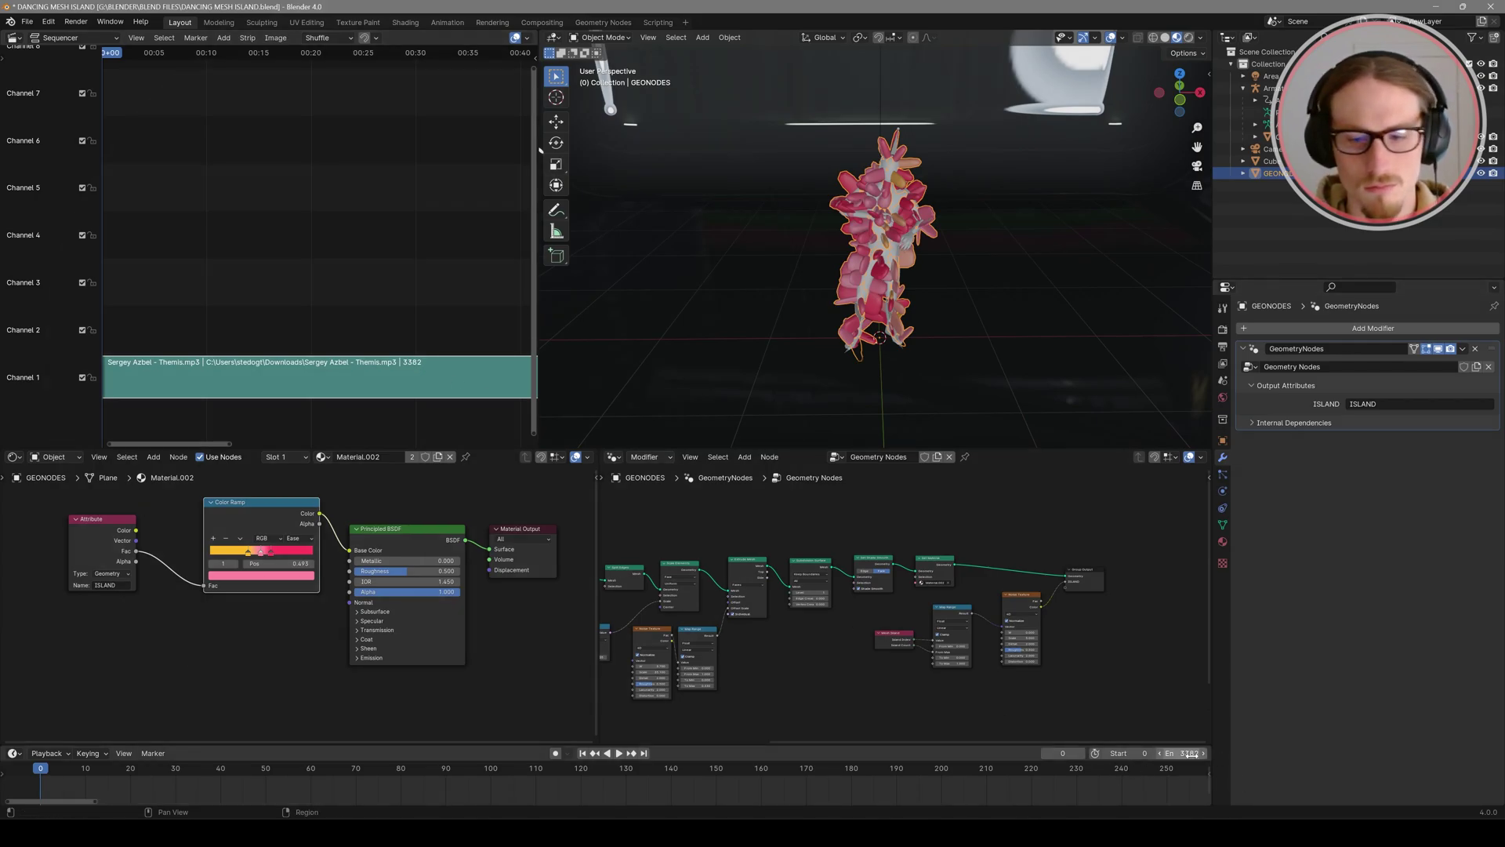
scroll(474, 788, "down", 12)
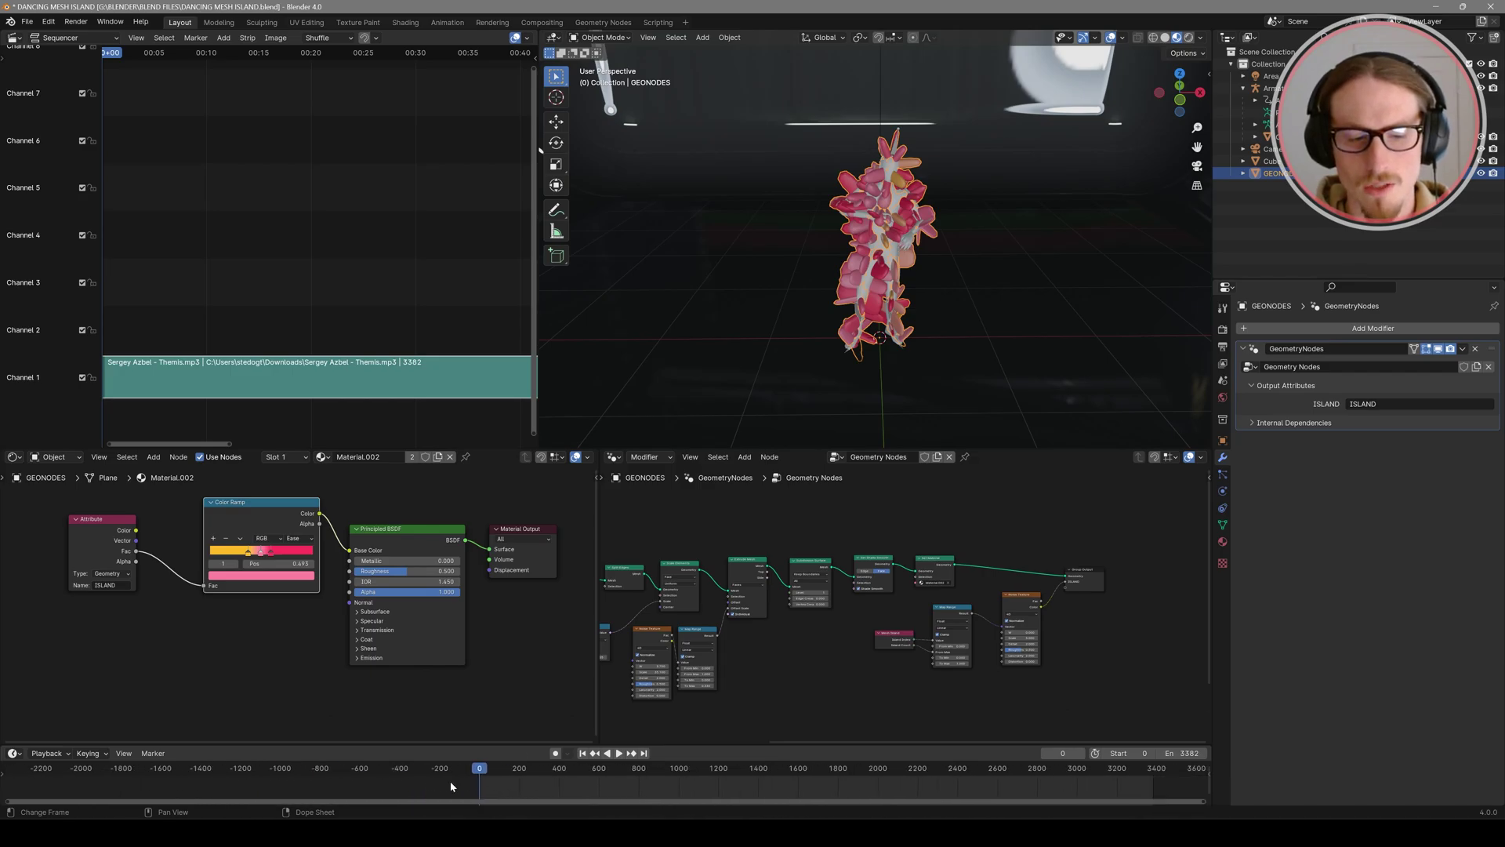
scroll(487, 787, "up", 2)
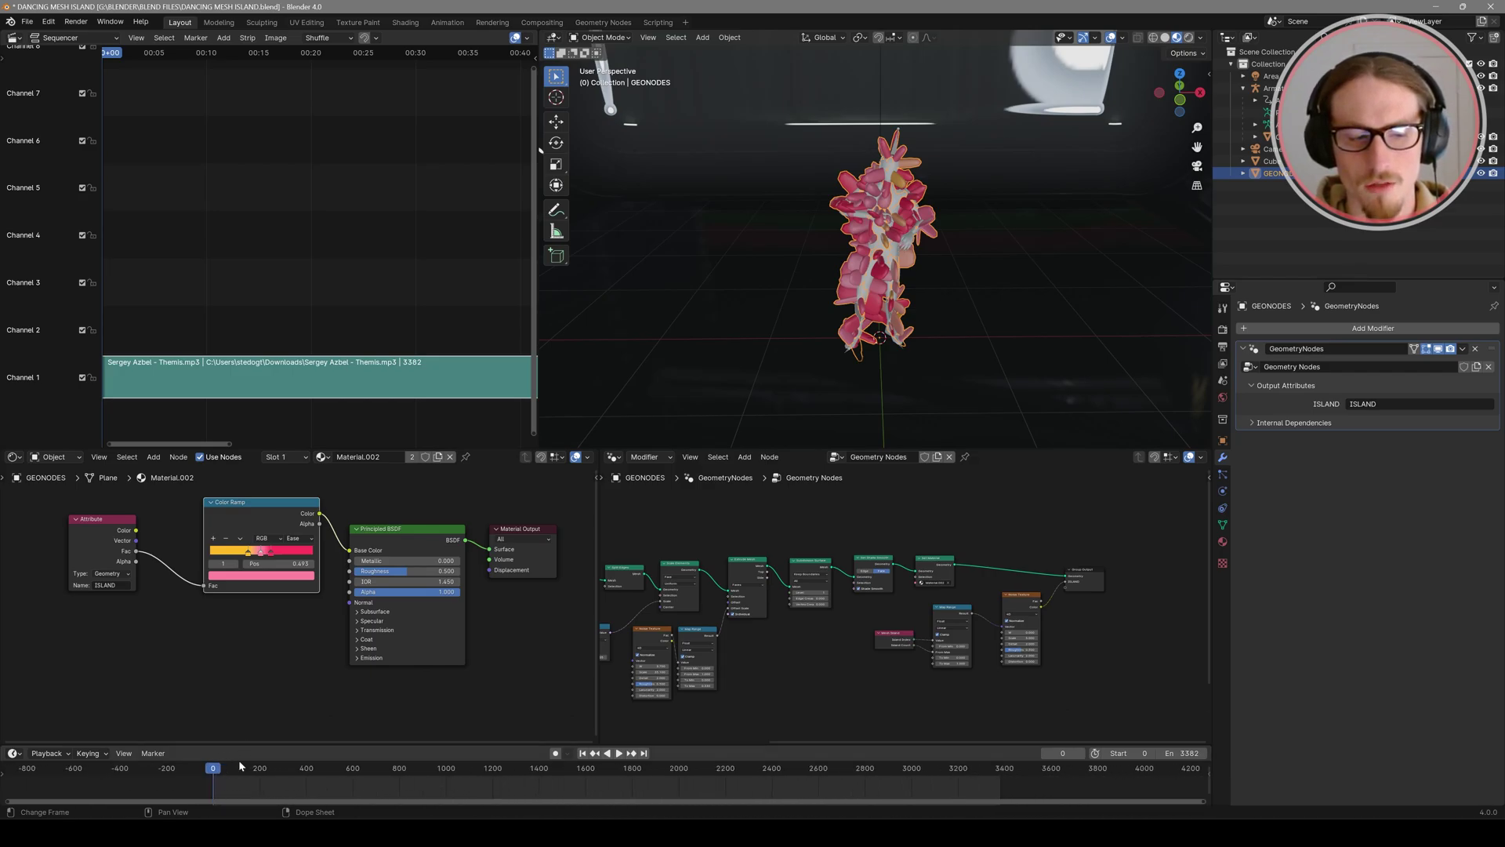
Step: Move the playhead to about frame 589 and briefly play the animation with the music
left_click_drag(287, 770, 350, 775)
key("space")
key("space")
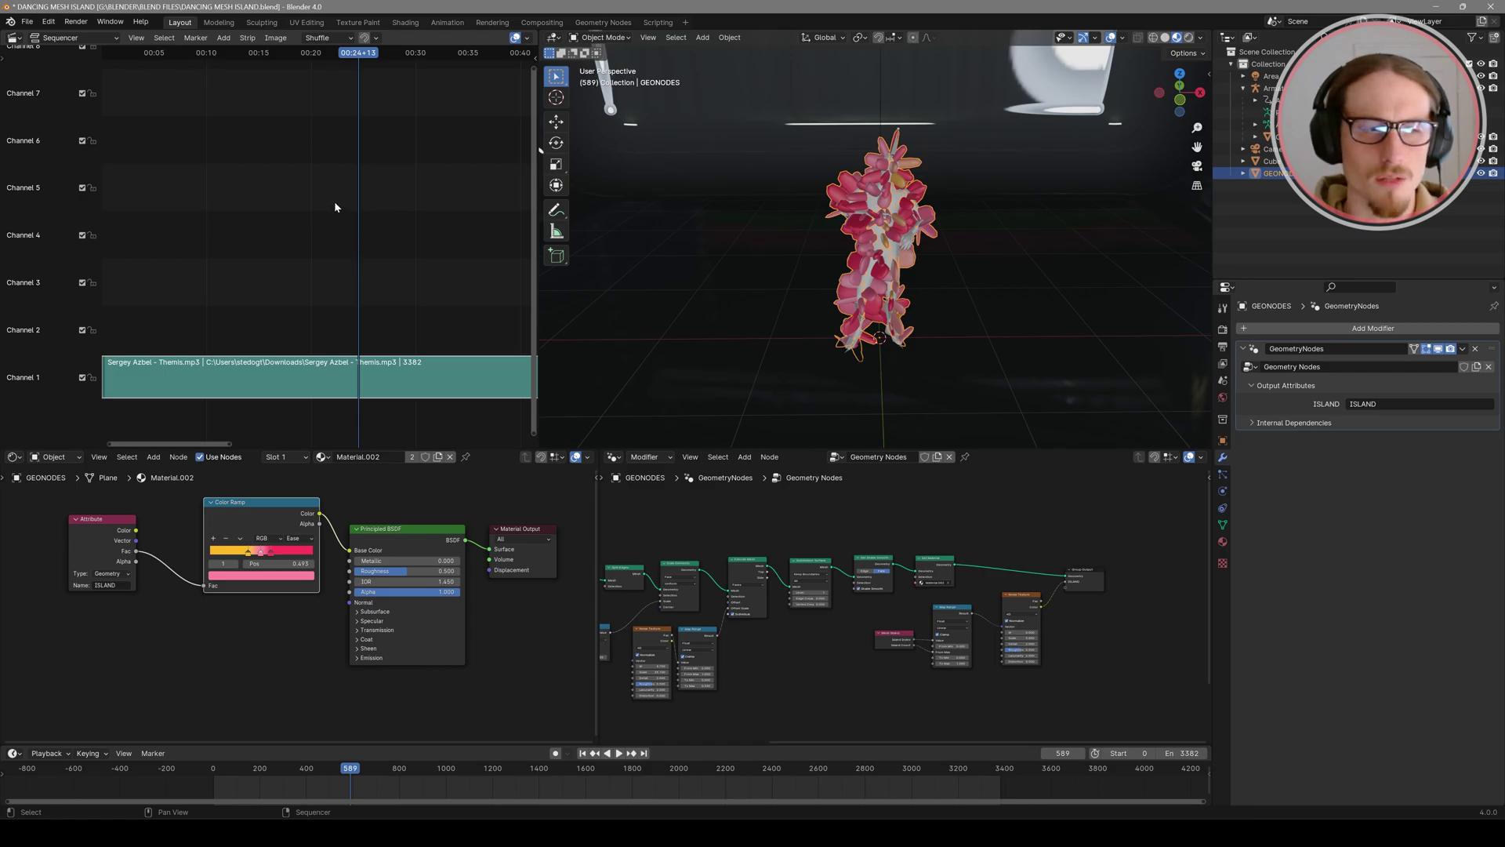
Step: Enable the waveform display on the sound strip
key("n")
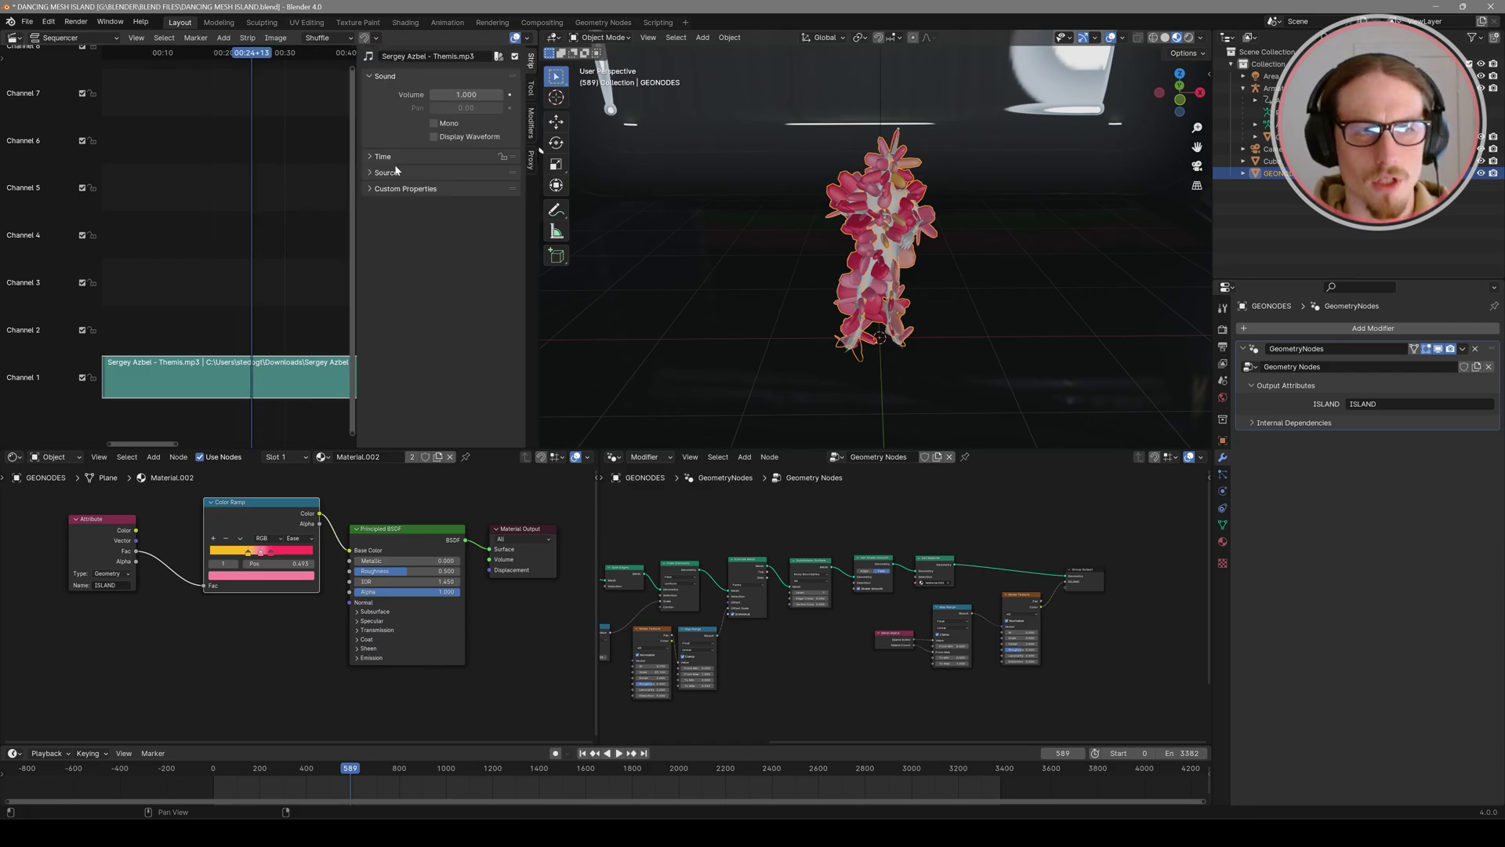
left_click(435, 138)
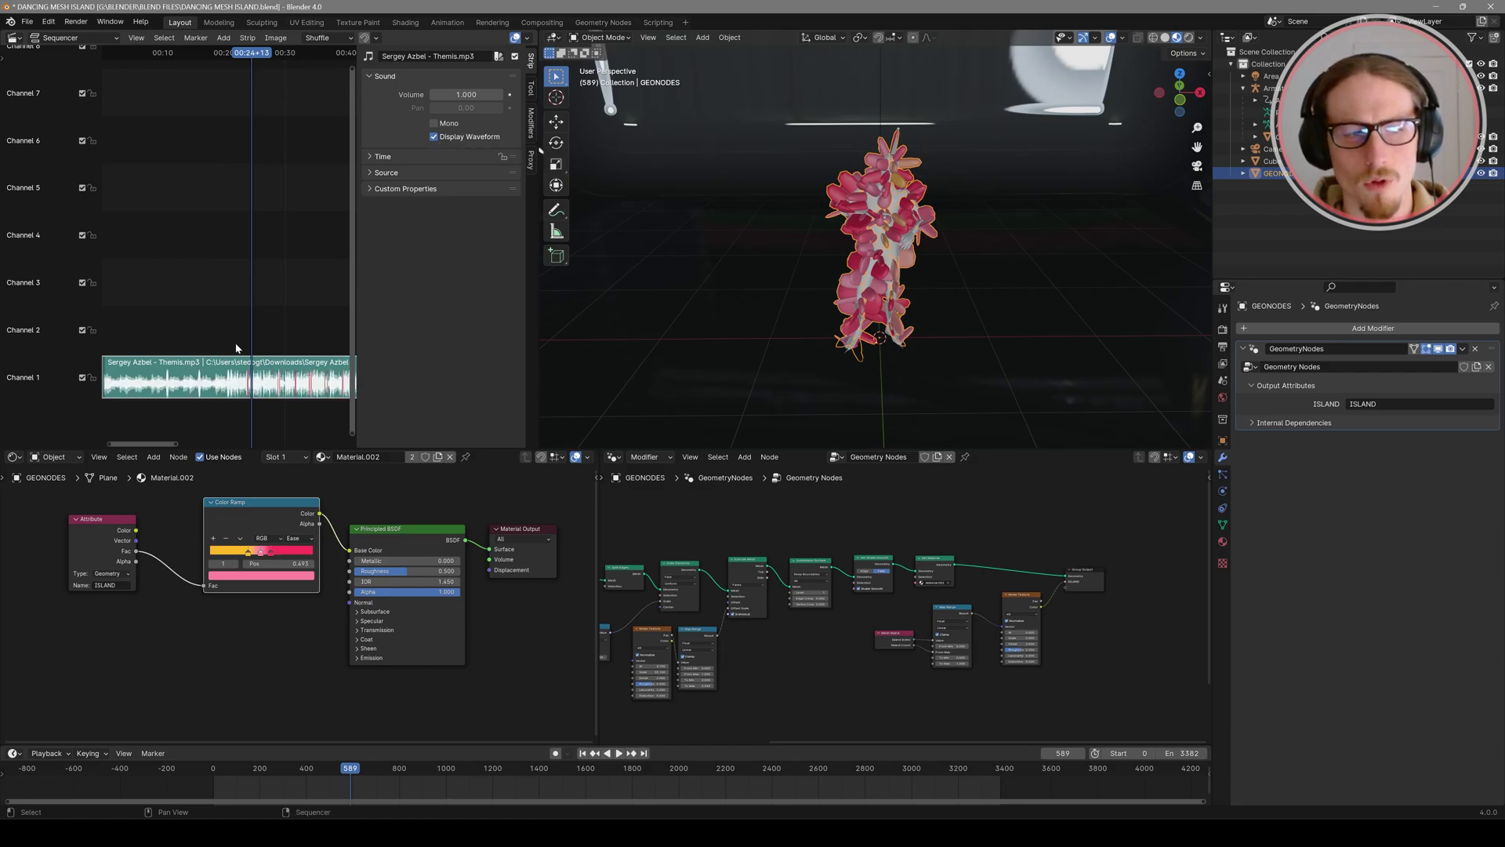
key("n")
key("Home")
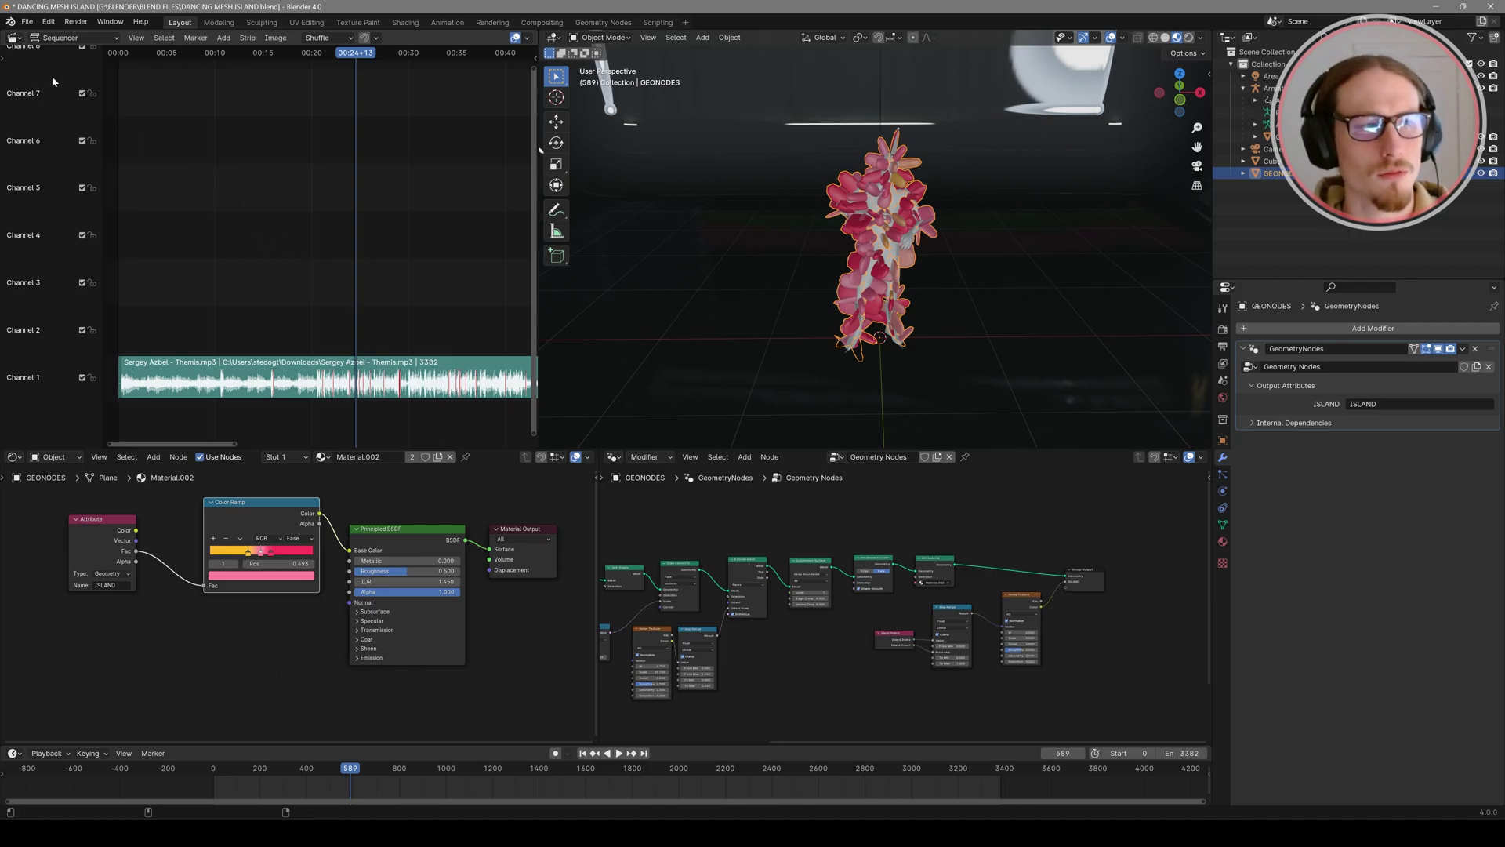
Step: Turn the Video Sequencer area into a Graph Editor and bring the start of the geometry node tree into view
left_click(13, 38)
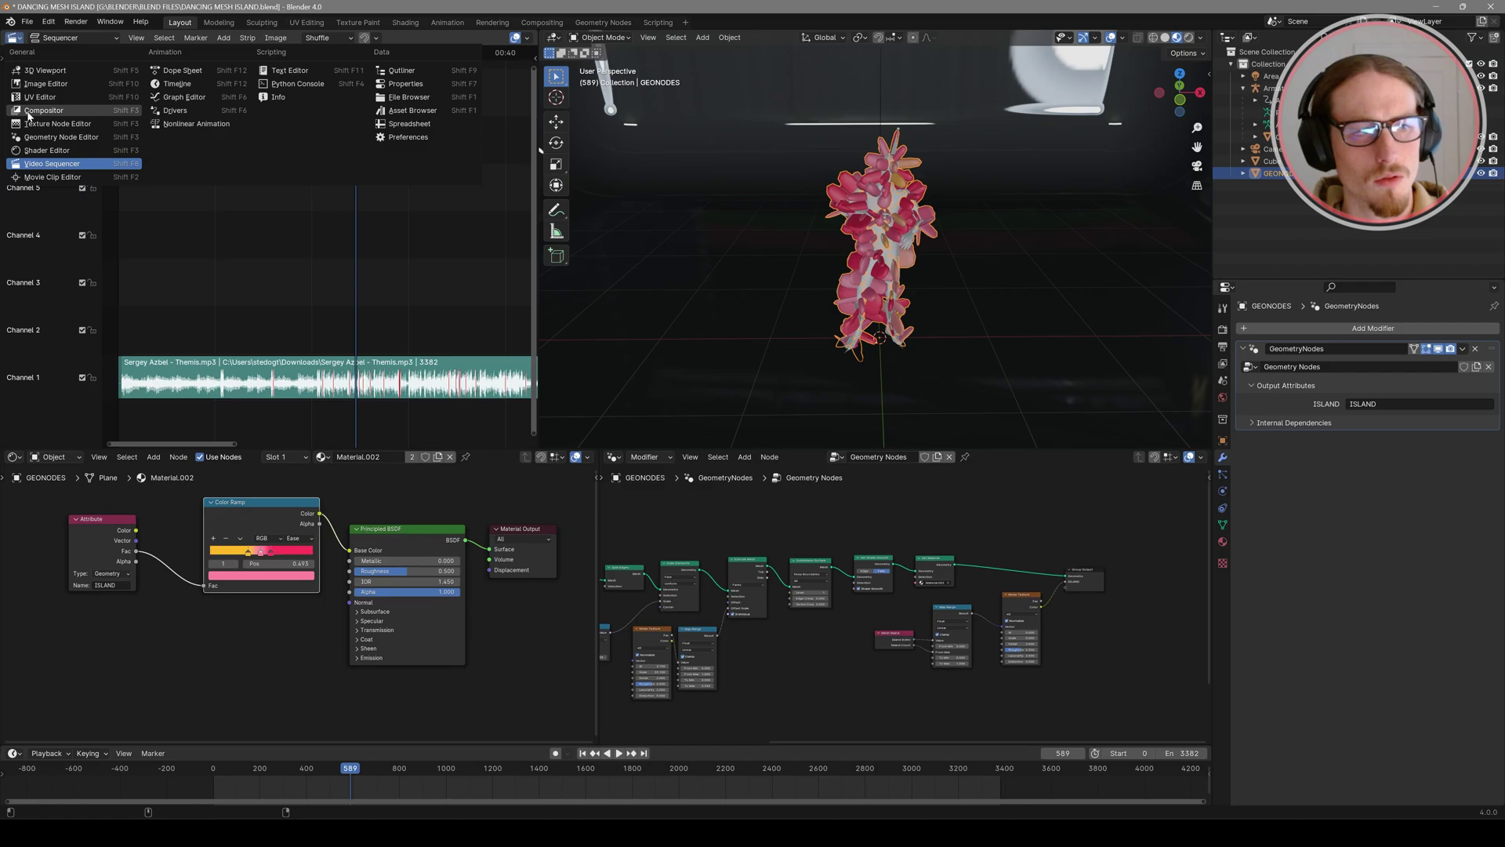
left_click(182, 97)
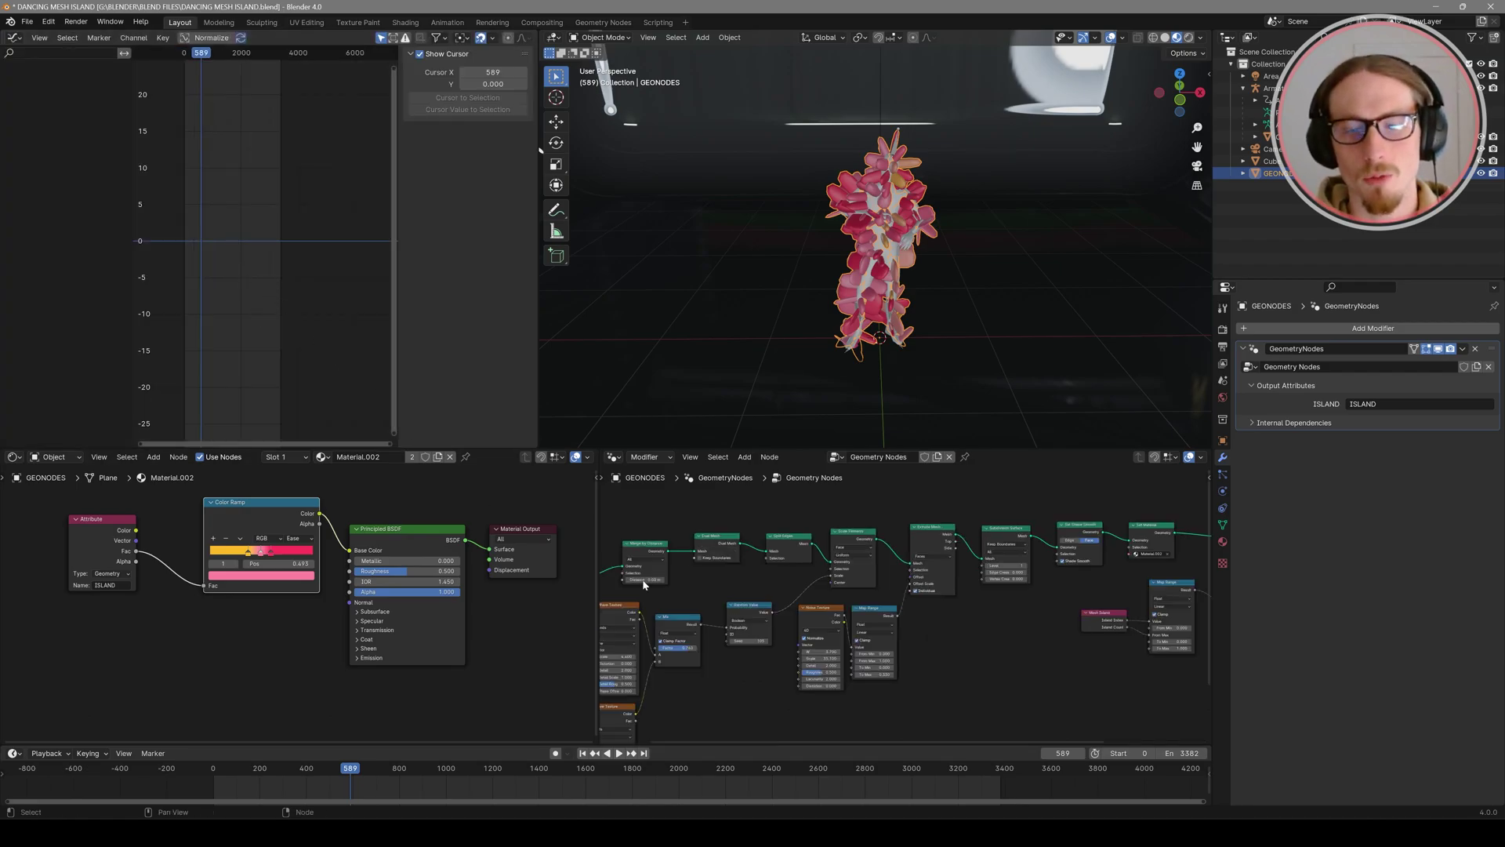
middle_click_drag(939, 667, 987, 665)
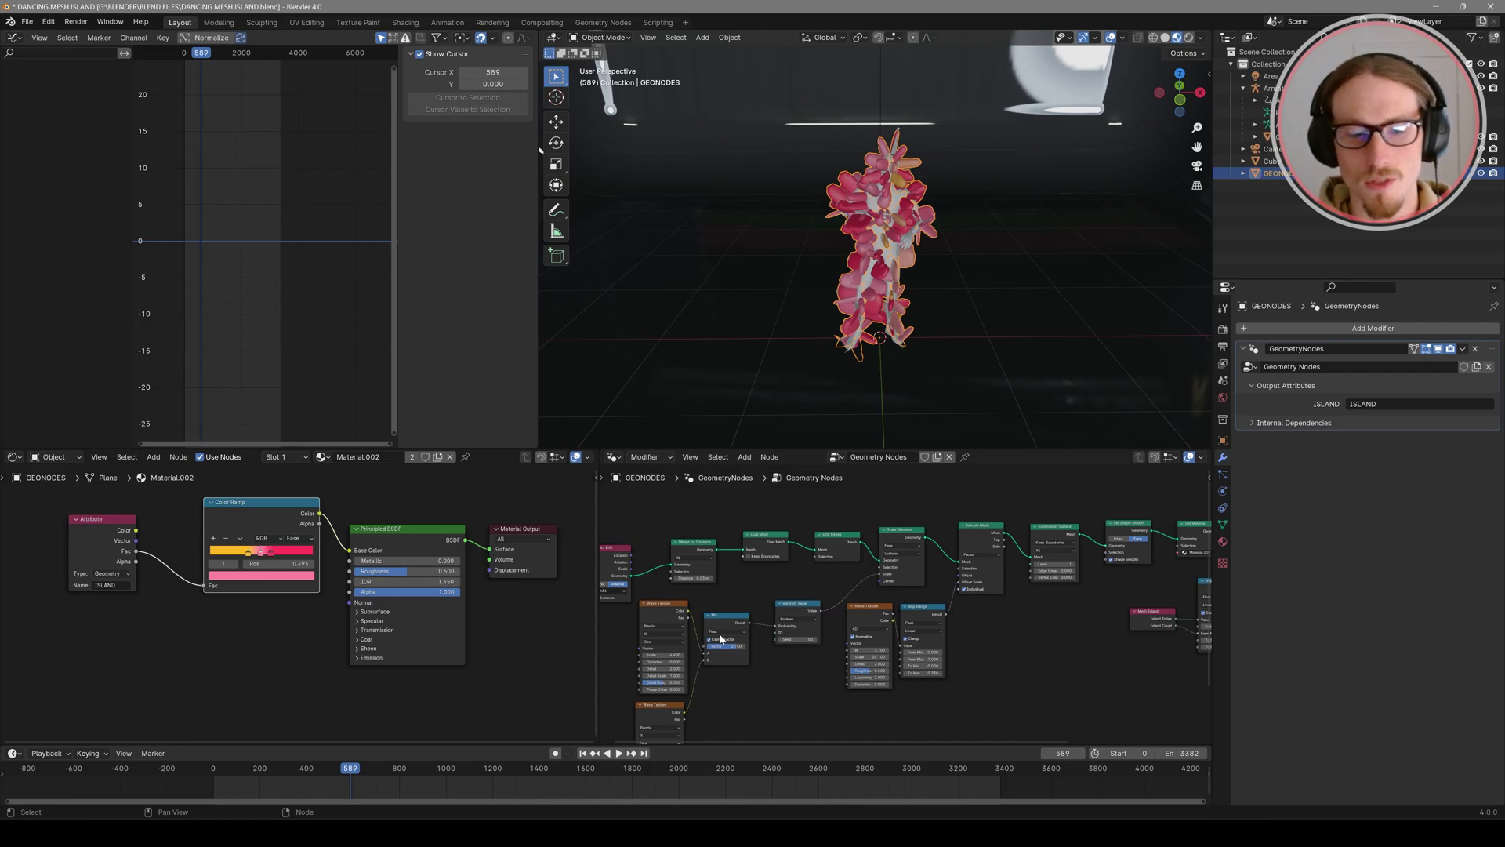
middle_click_drag(716, 711, 758, 705)
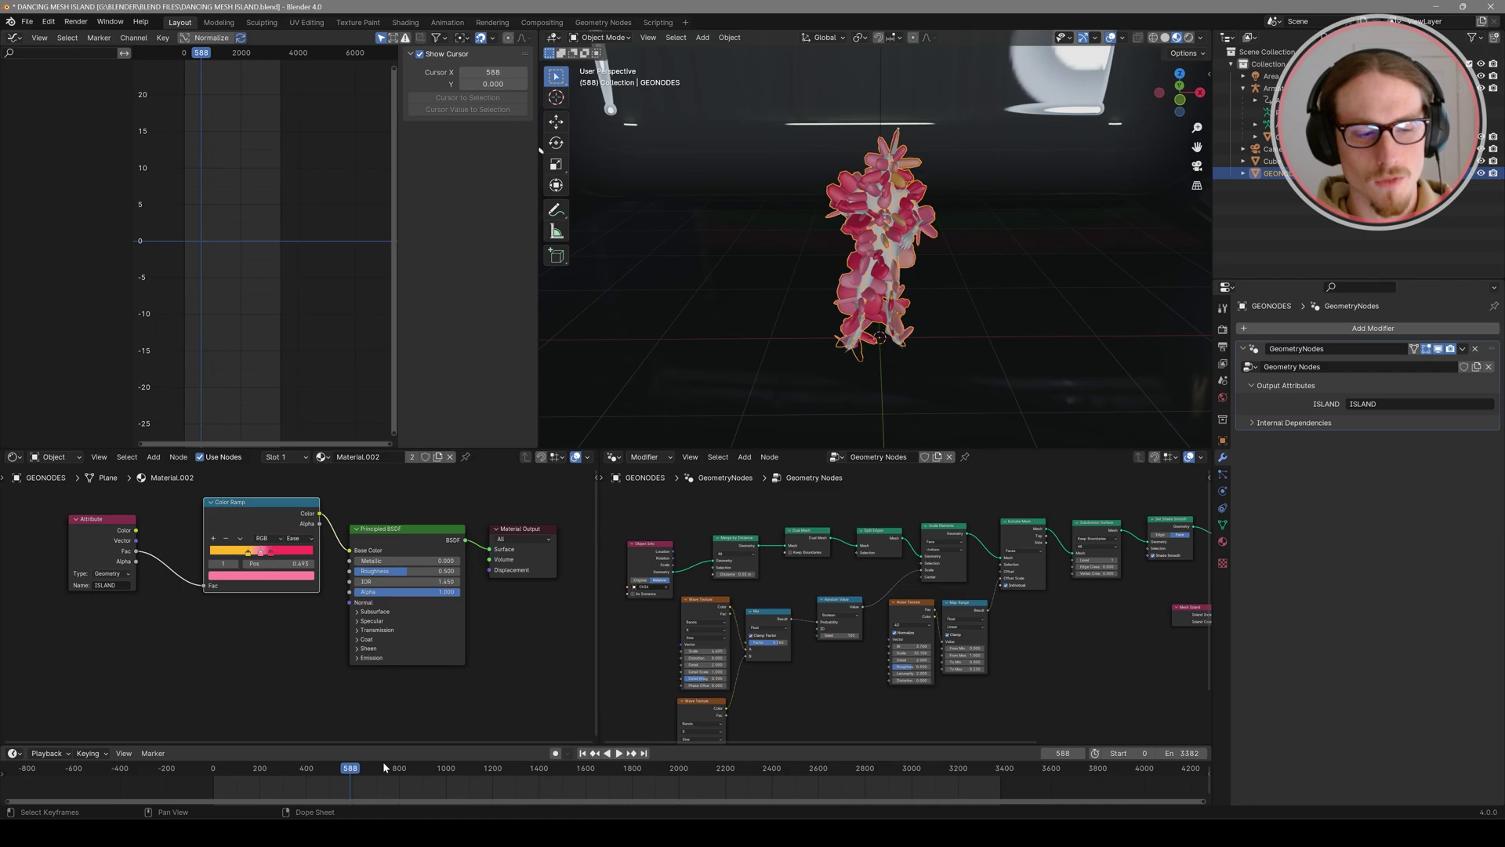
Step: Select the armature and make its animation curves repeat with the Make Cyclic extrapolation
left_click(350, 768)
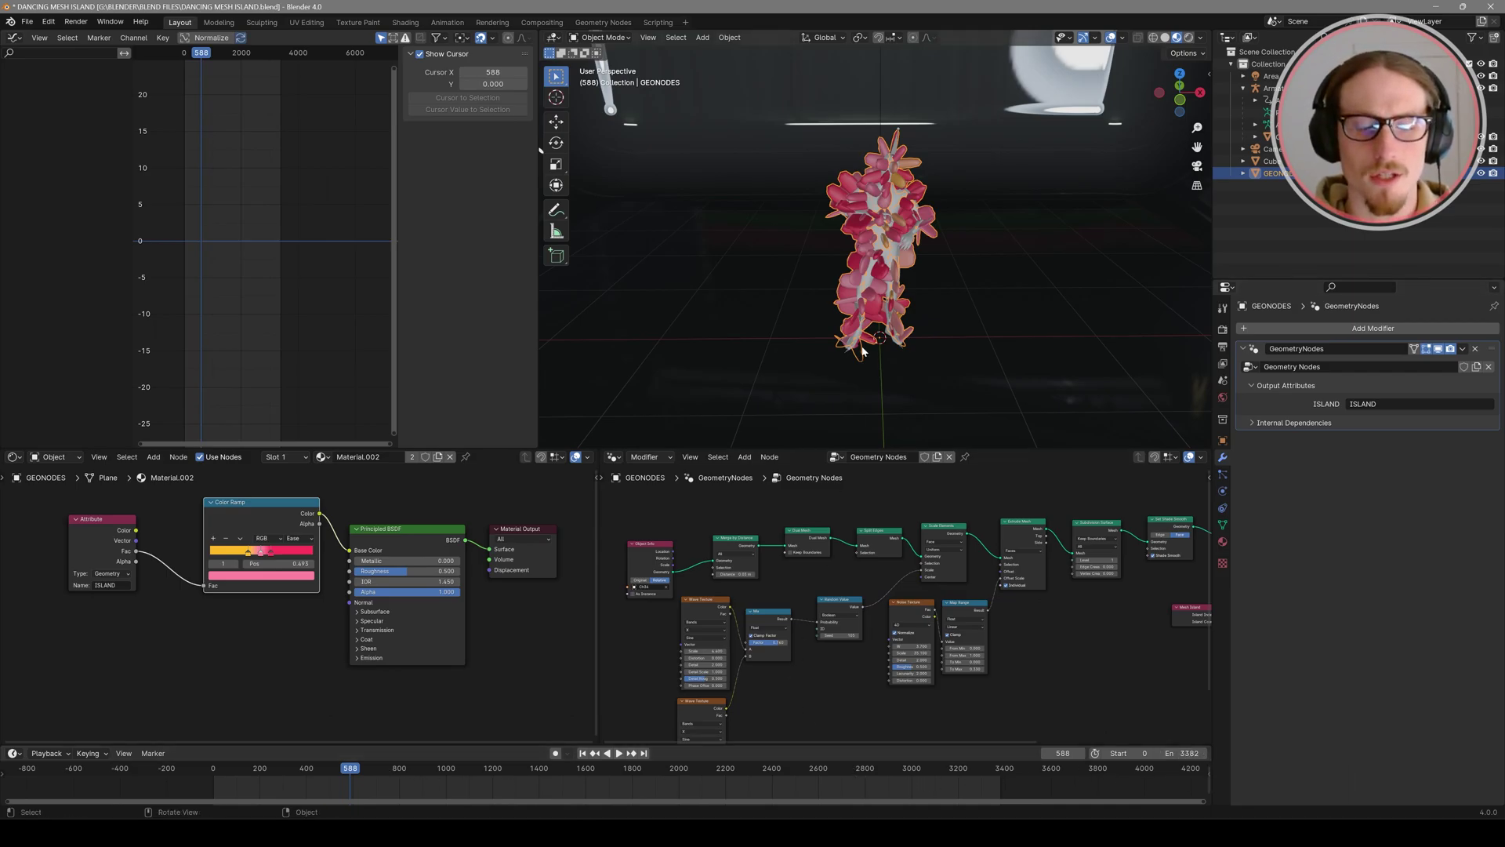
left_click(897, 143)
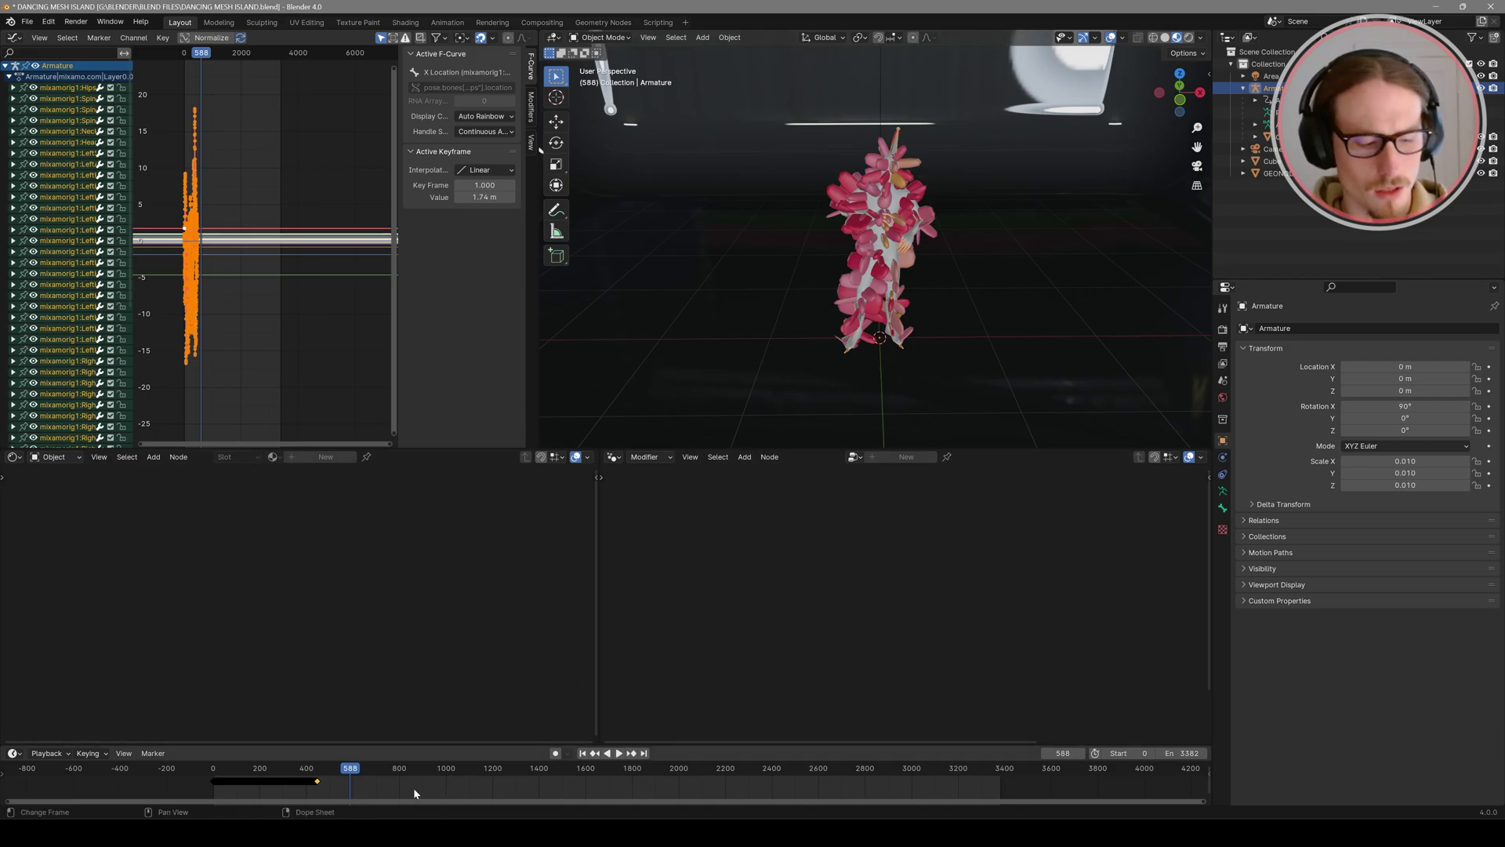
key("shift+e")
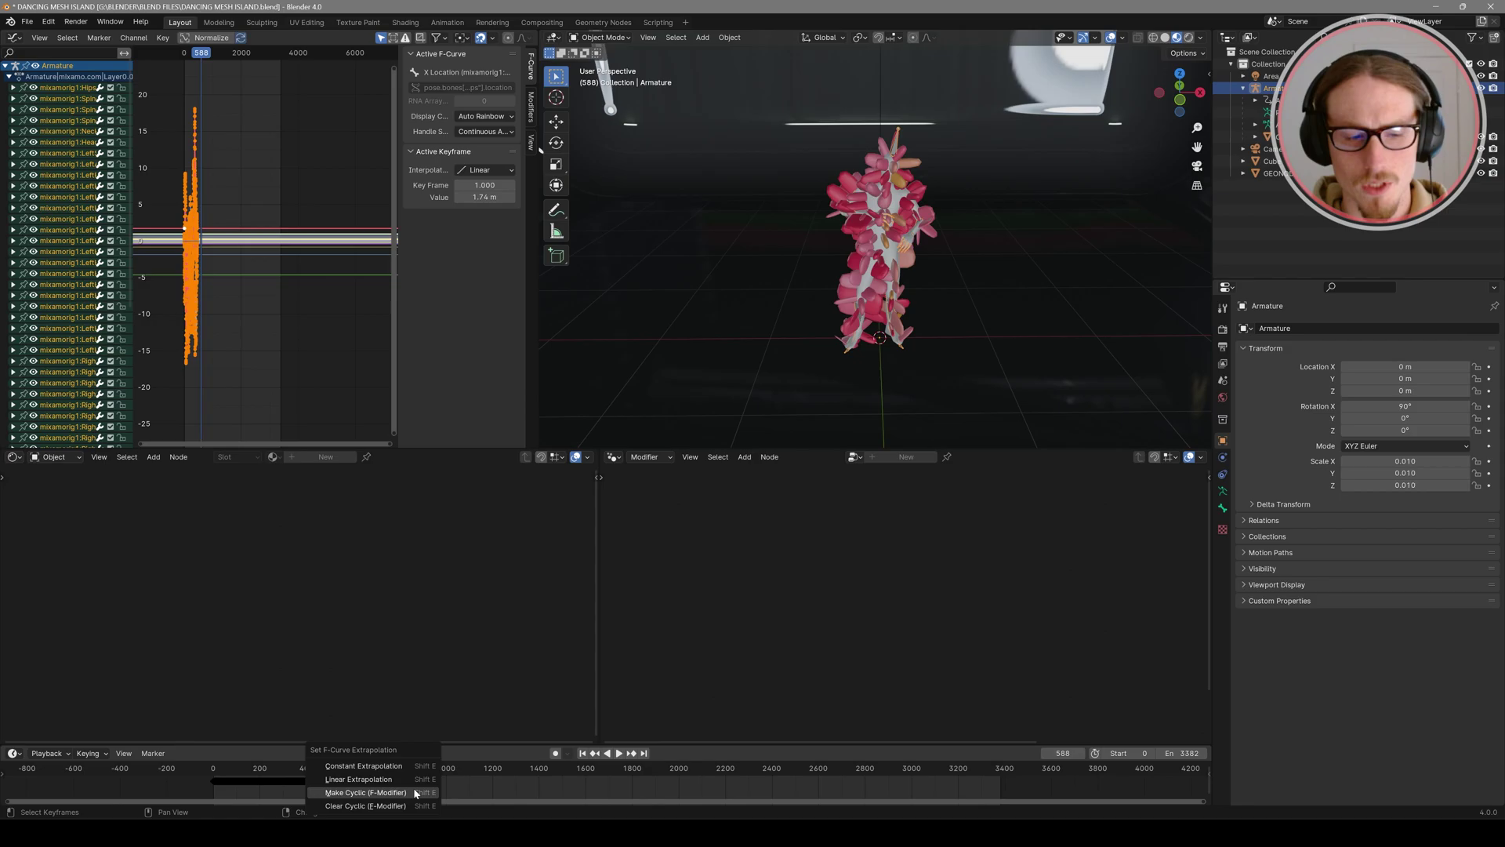
left_click(364, 793)
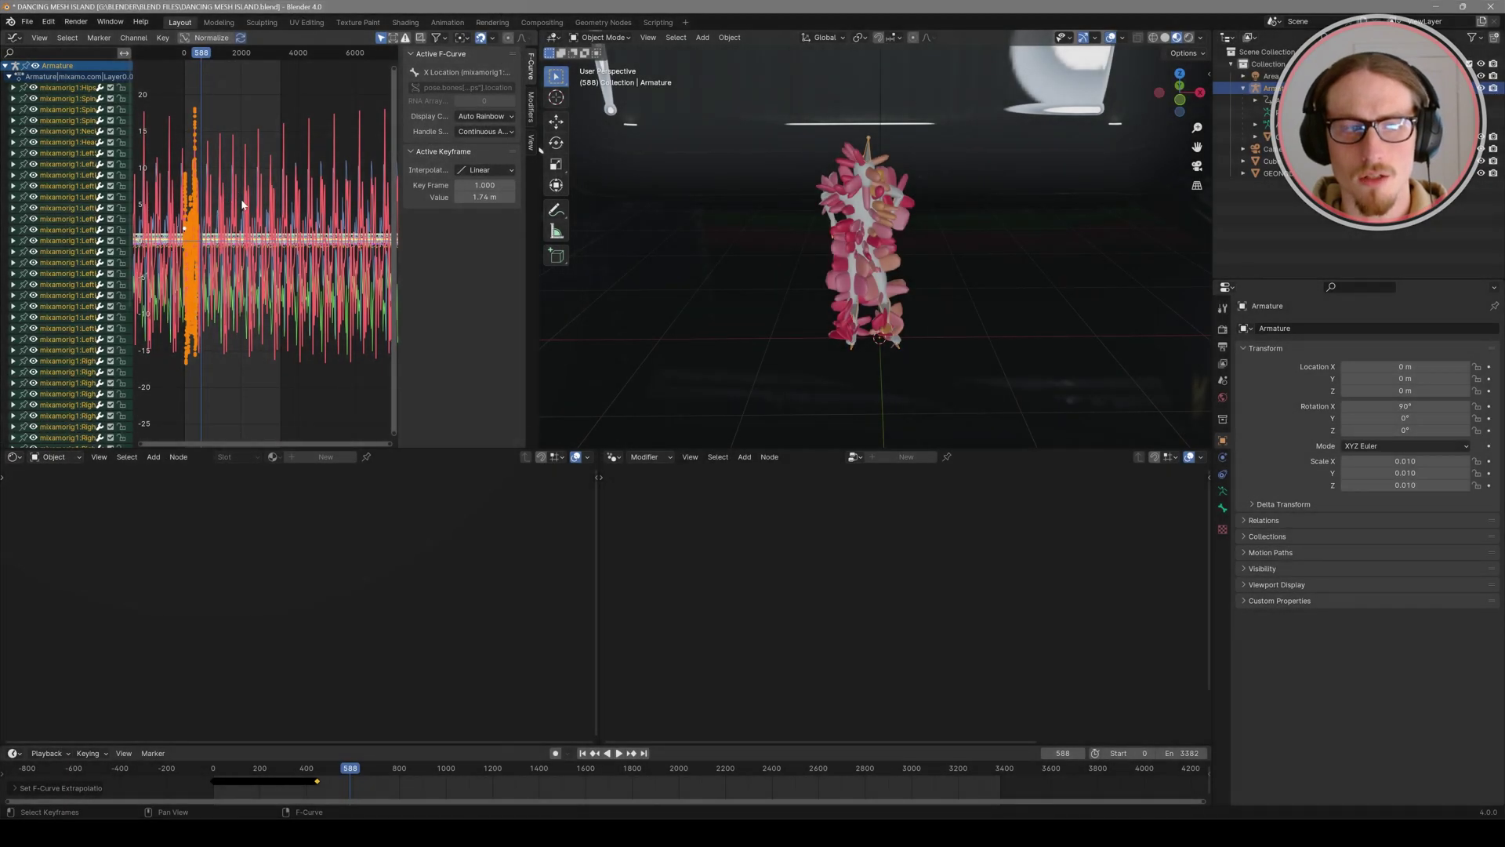
Step: Inspect the repeating curves, move the playhead beyond the original keyframes and play the animation to check the looping dance
scroll(300, 215, "down", 3)
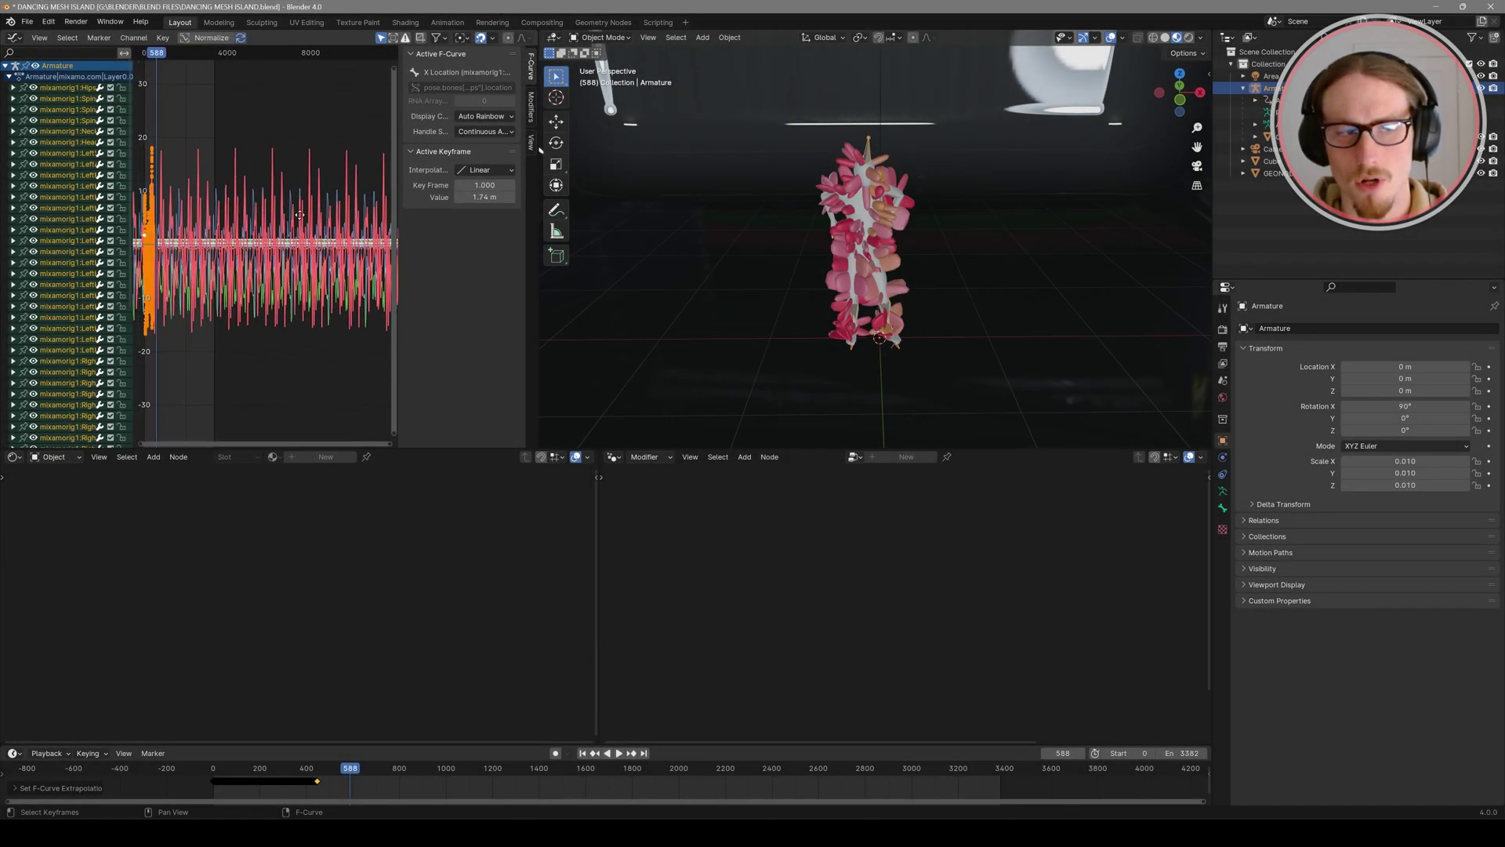
middle_click_drag(300, 215, 361, 211)
left_click_drag(352, 771, 865, 769)
key("space")
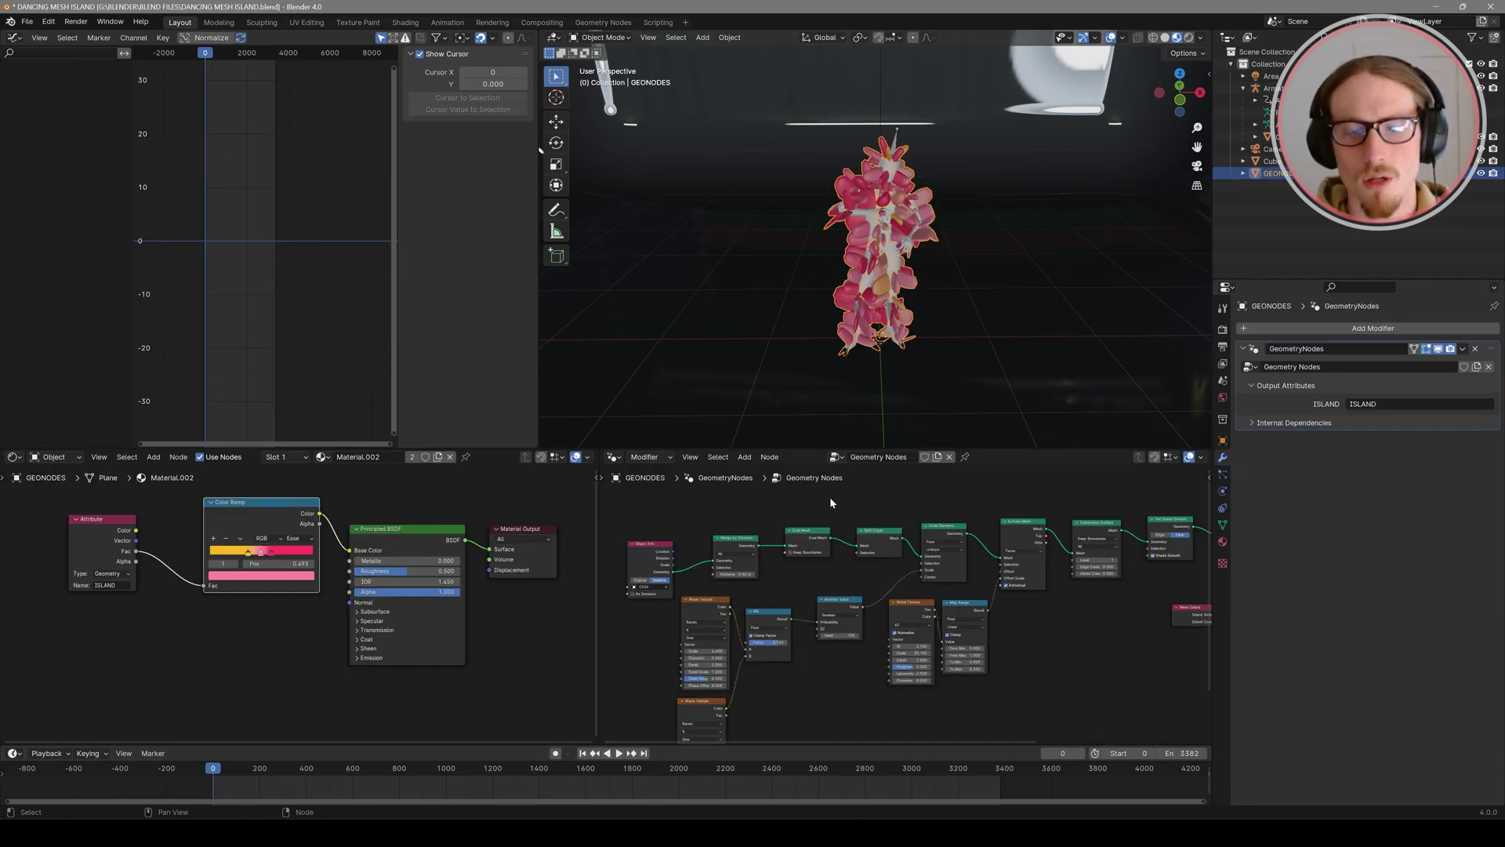
Step: Set the scale of the upper Wave Texture in the geometry node tree to 0.5
scroll(818, 598, "up", 2)
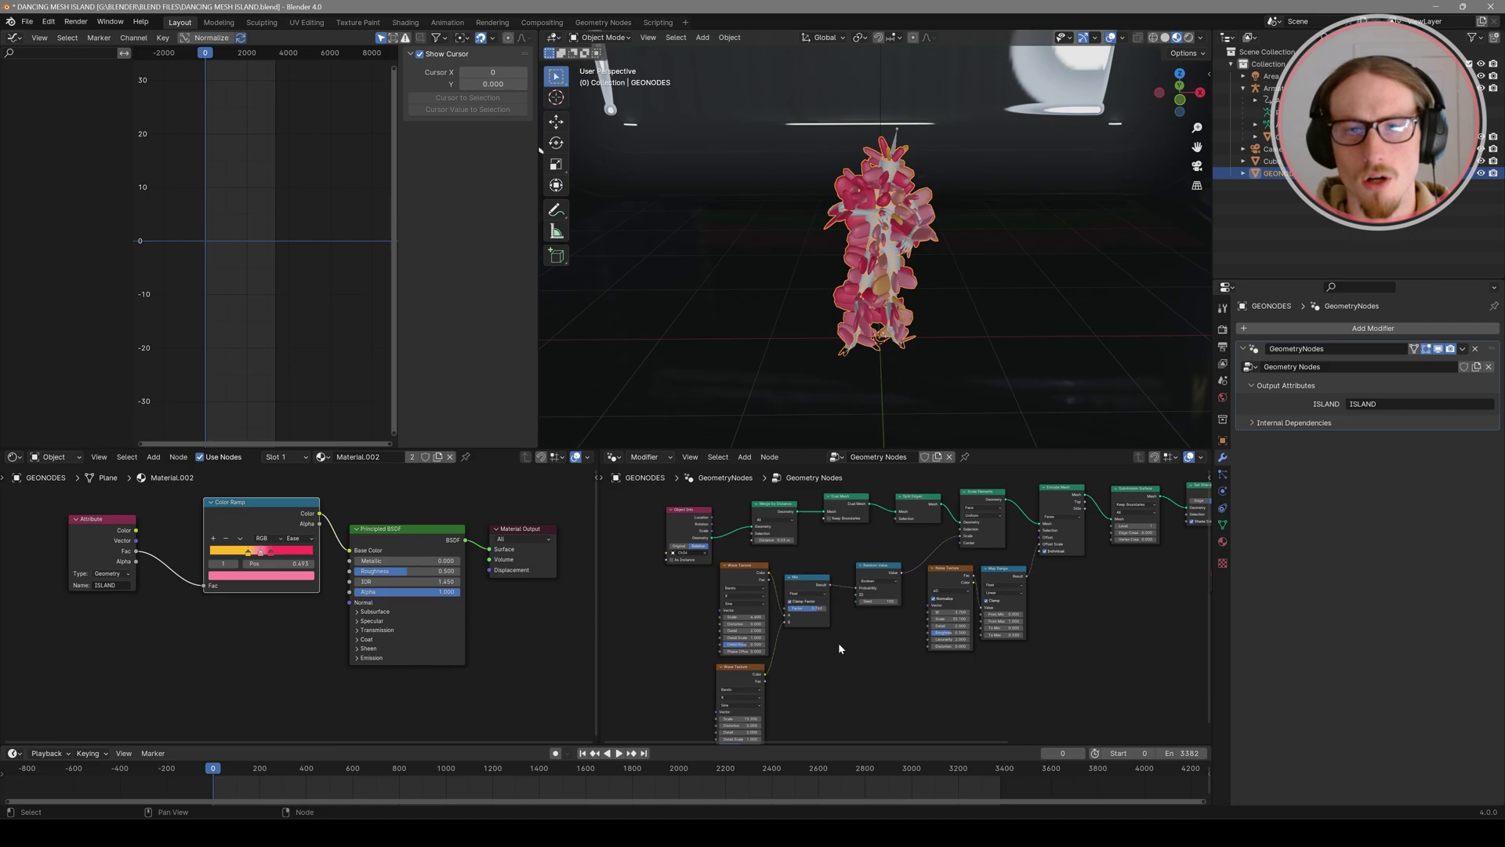
middle_click_drag(820, 674, 919, 656)
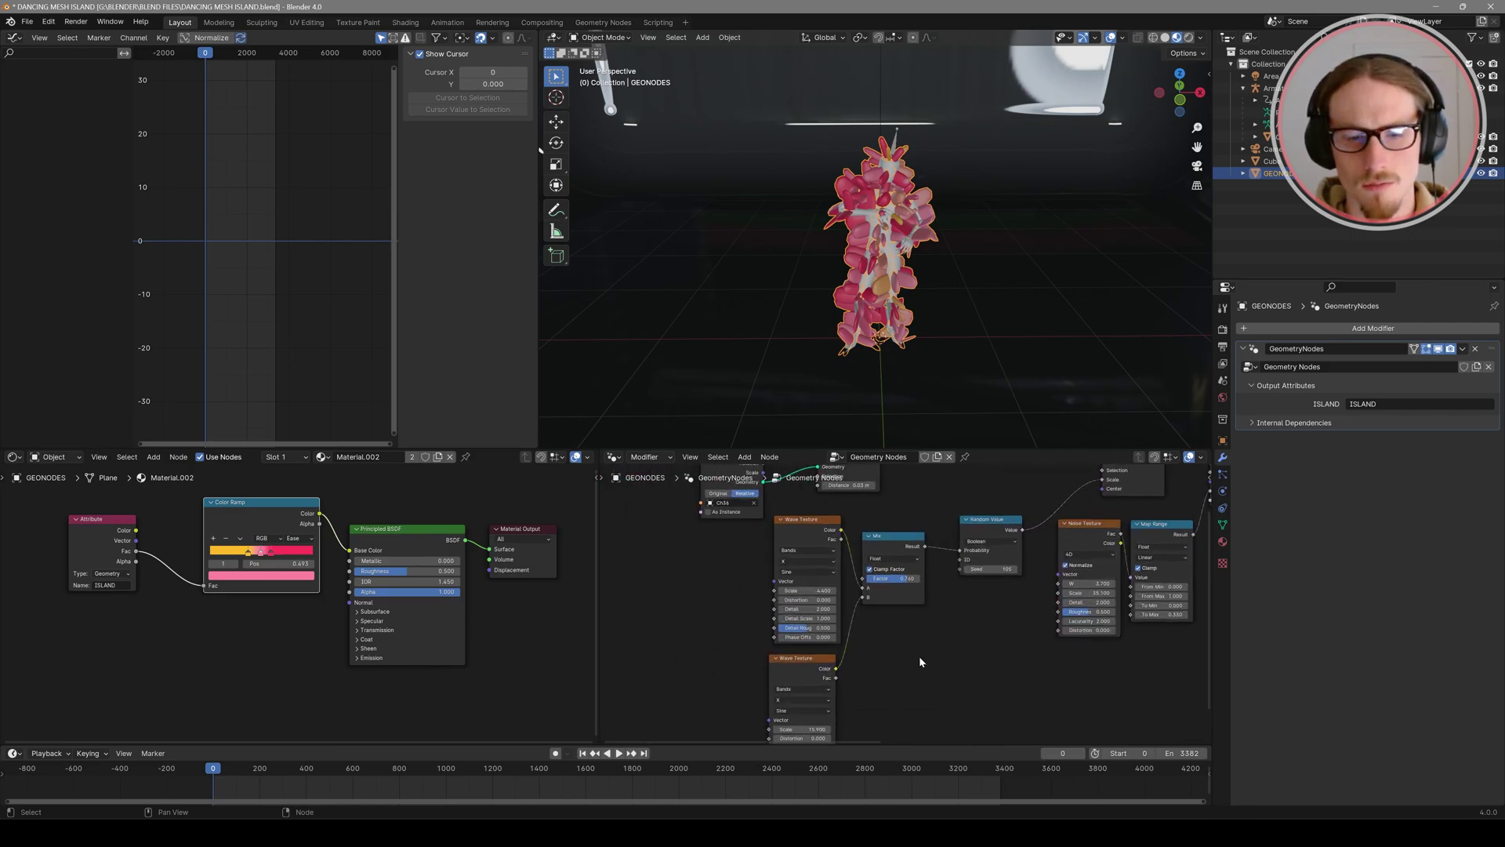
middle_click_drag(643, 594, 624, 577)
left_click(787, 573)
type("0.5")
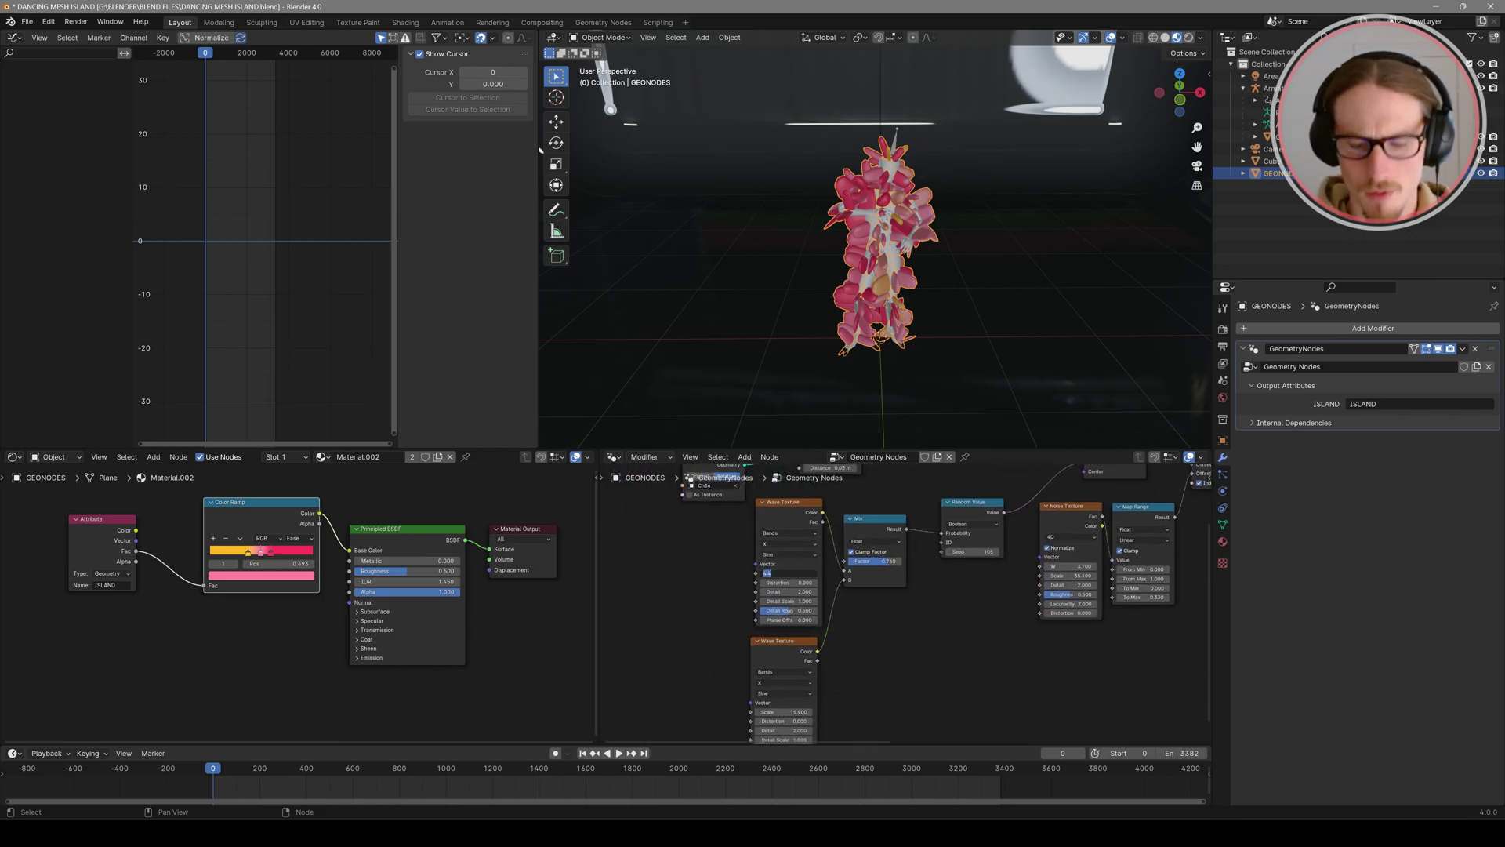
key("Return")
Step: Set the scale of the lower Wave Texture to 1.6
middle_click_drag(748, 568, 722, 511)
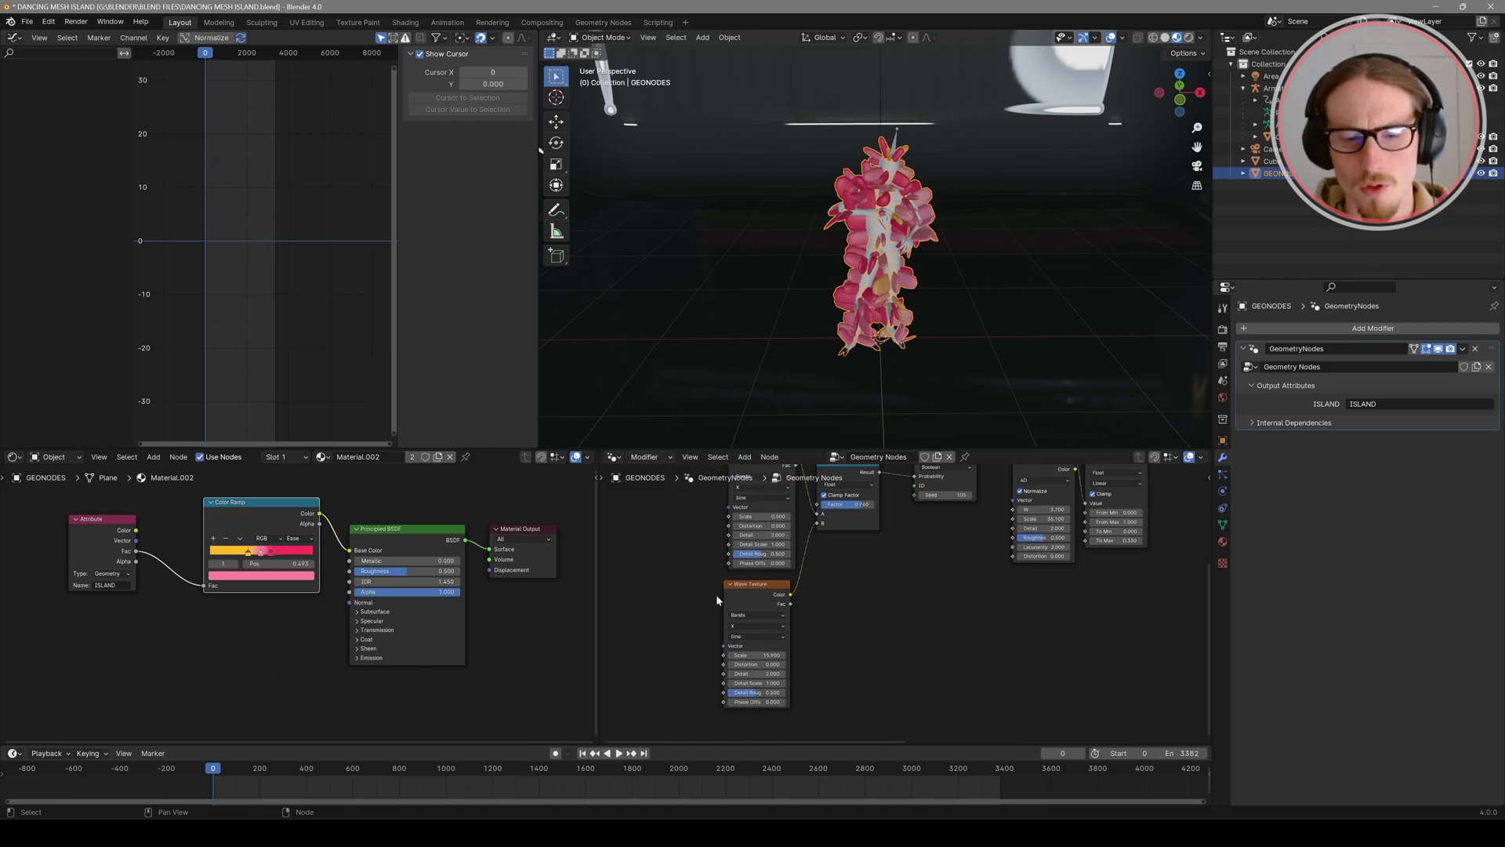
left_click(757, 655)
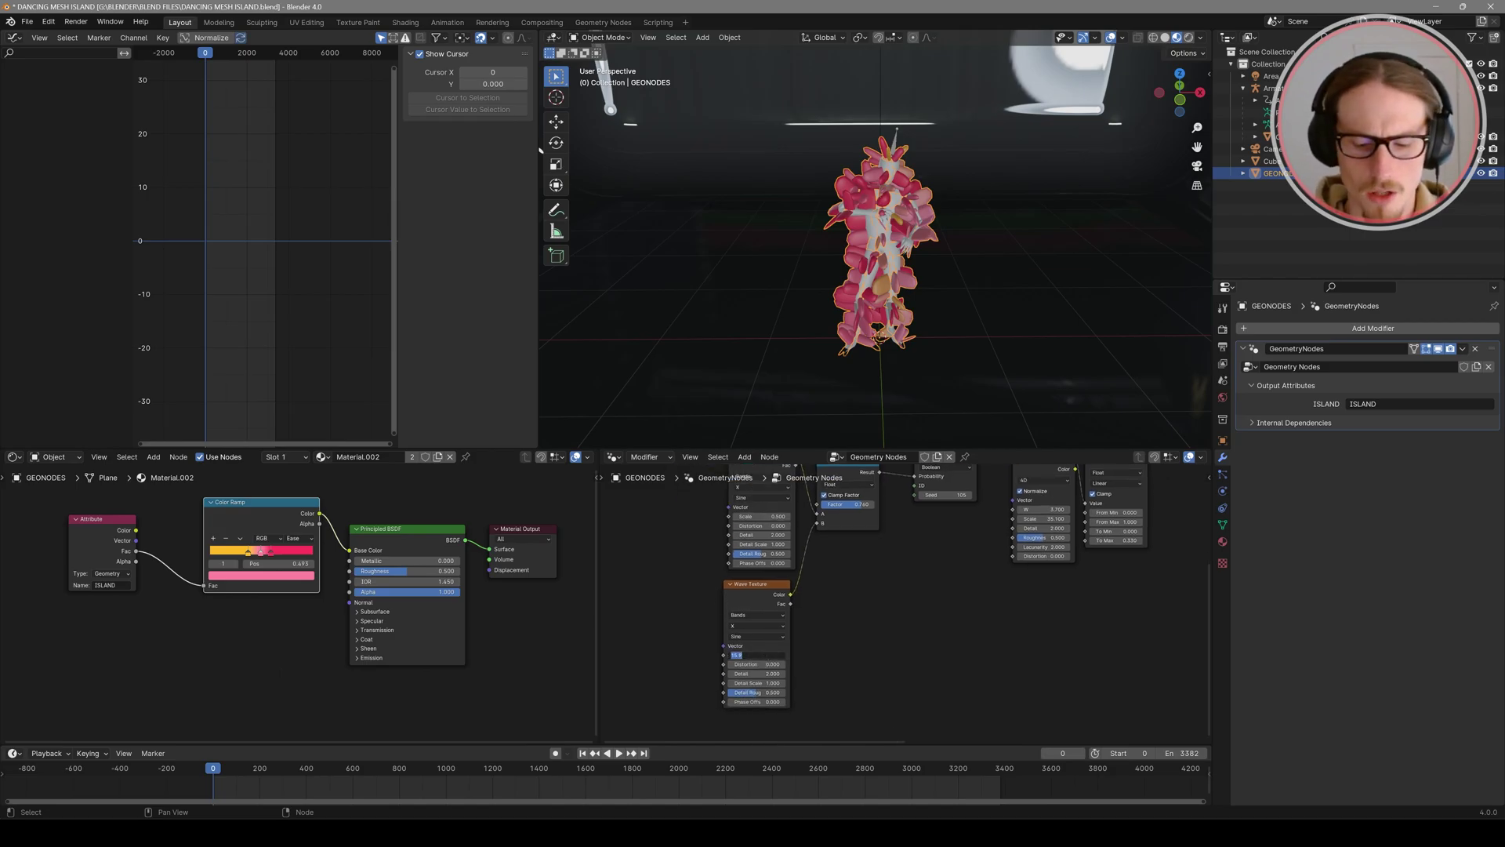
key("BackSpace")
type(".1")
key("Return")
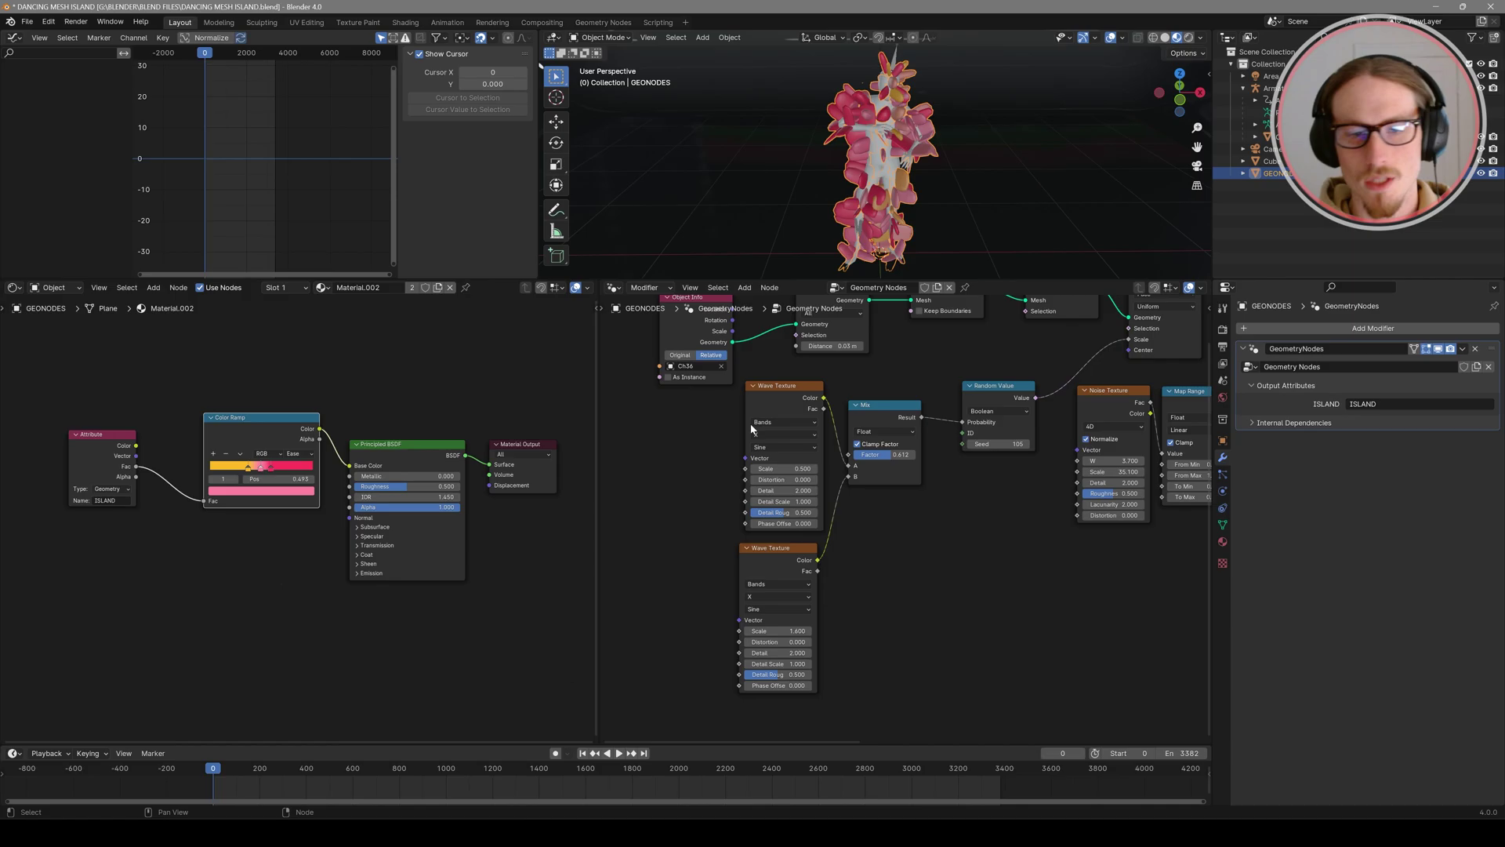
Step: Set the upper Wave Texture's phase offset to 12.4 and keyframe it at frame 0
left_click(764, 397)
scroll(765, 396, "up", 4)
left_click_drag(739, 519, 952, 519)
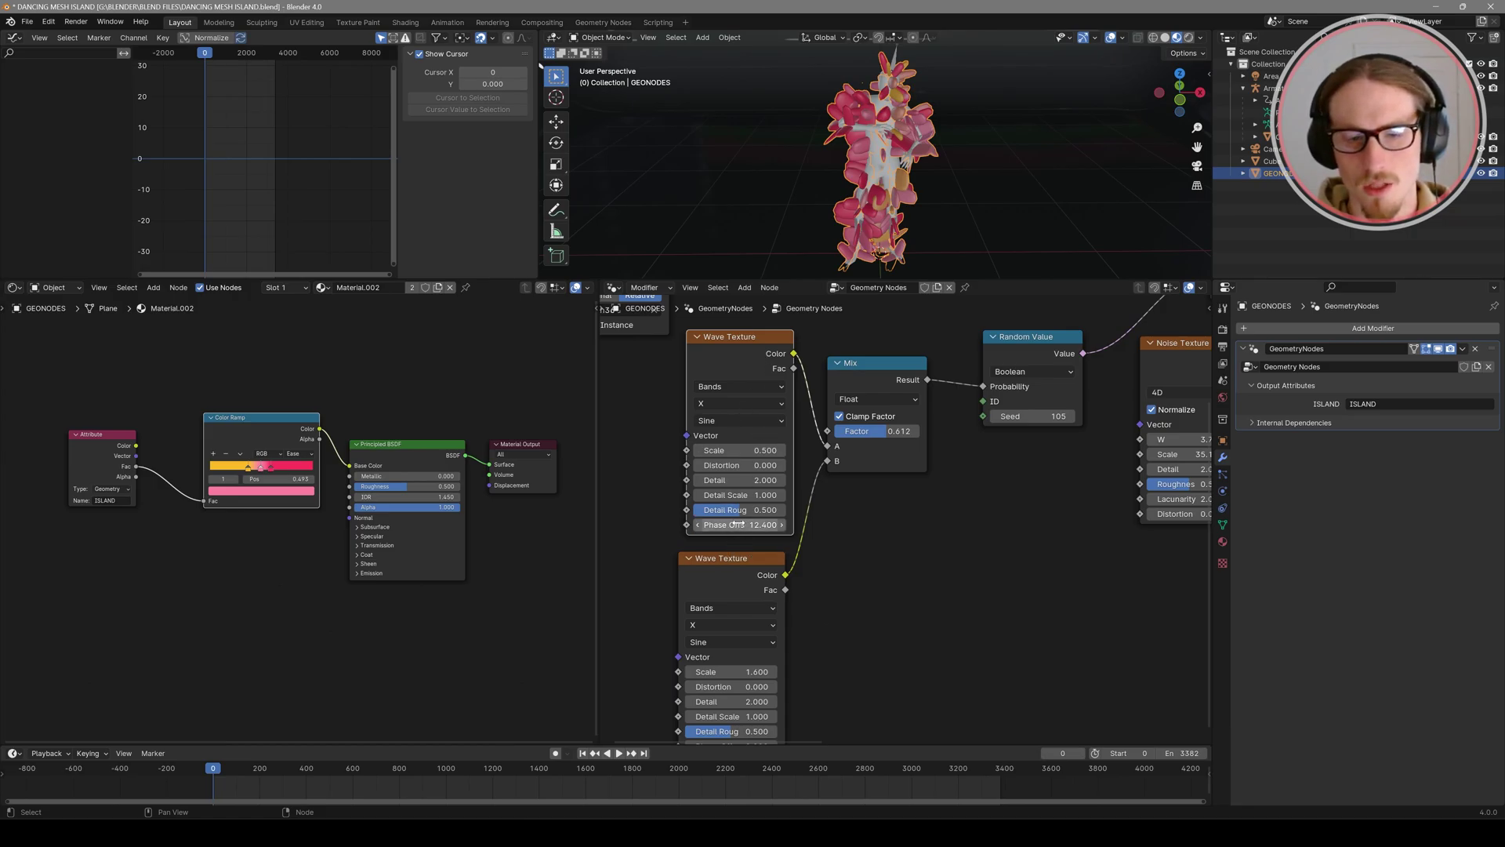
key("i")
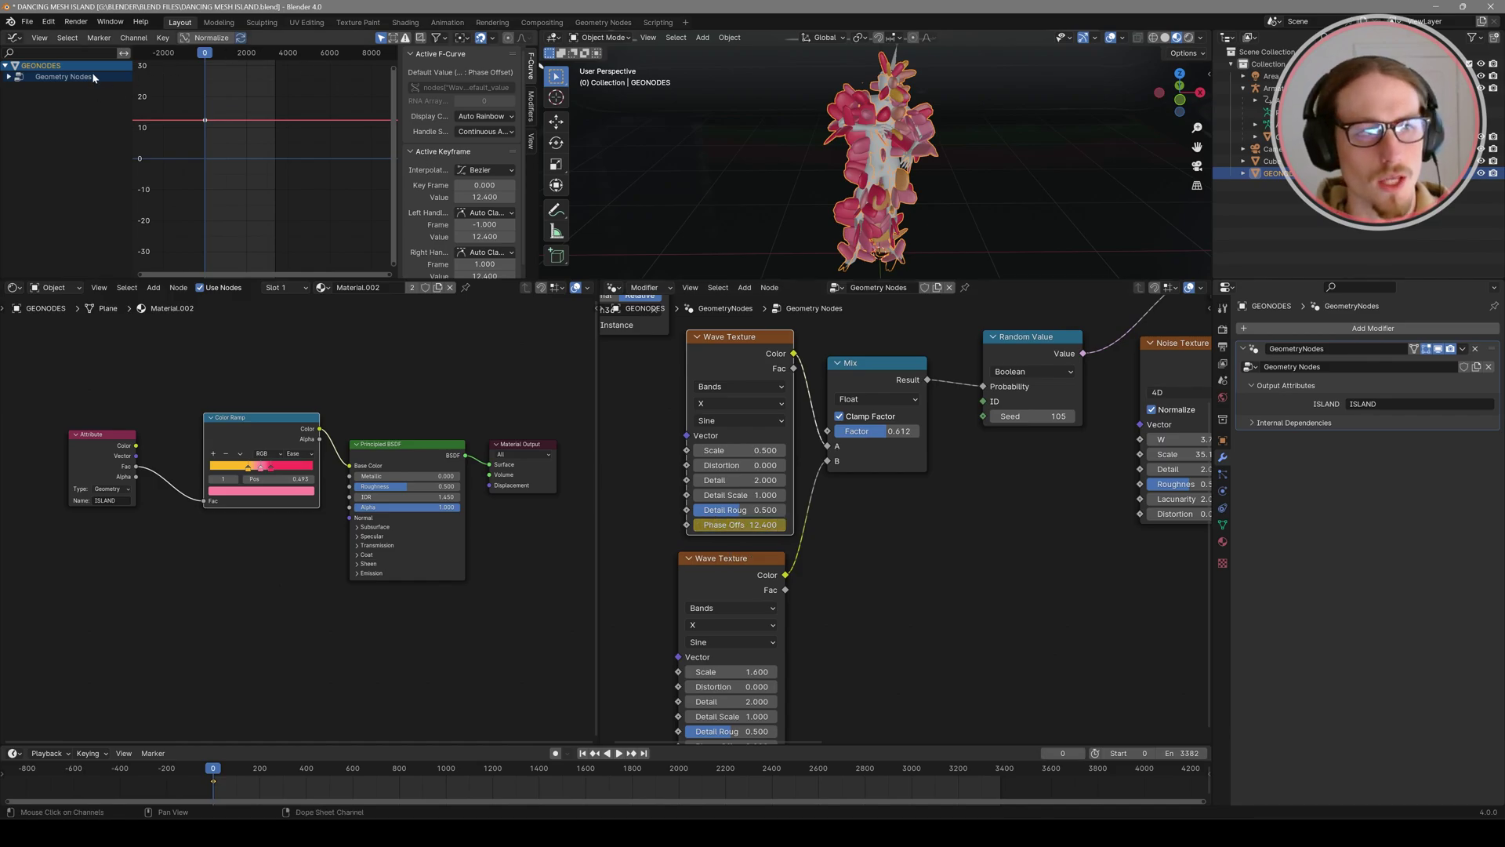
Step: Start Sound to Samples for the keyframed phase offset curve and choose the Themis MP3 from the Downloads folder
left_click(8, 76)
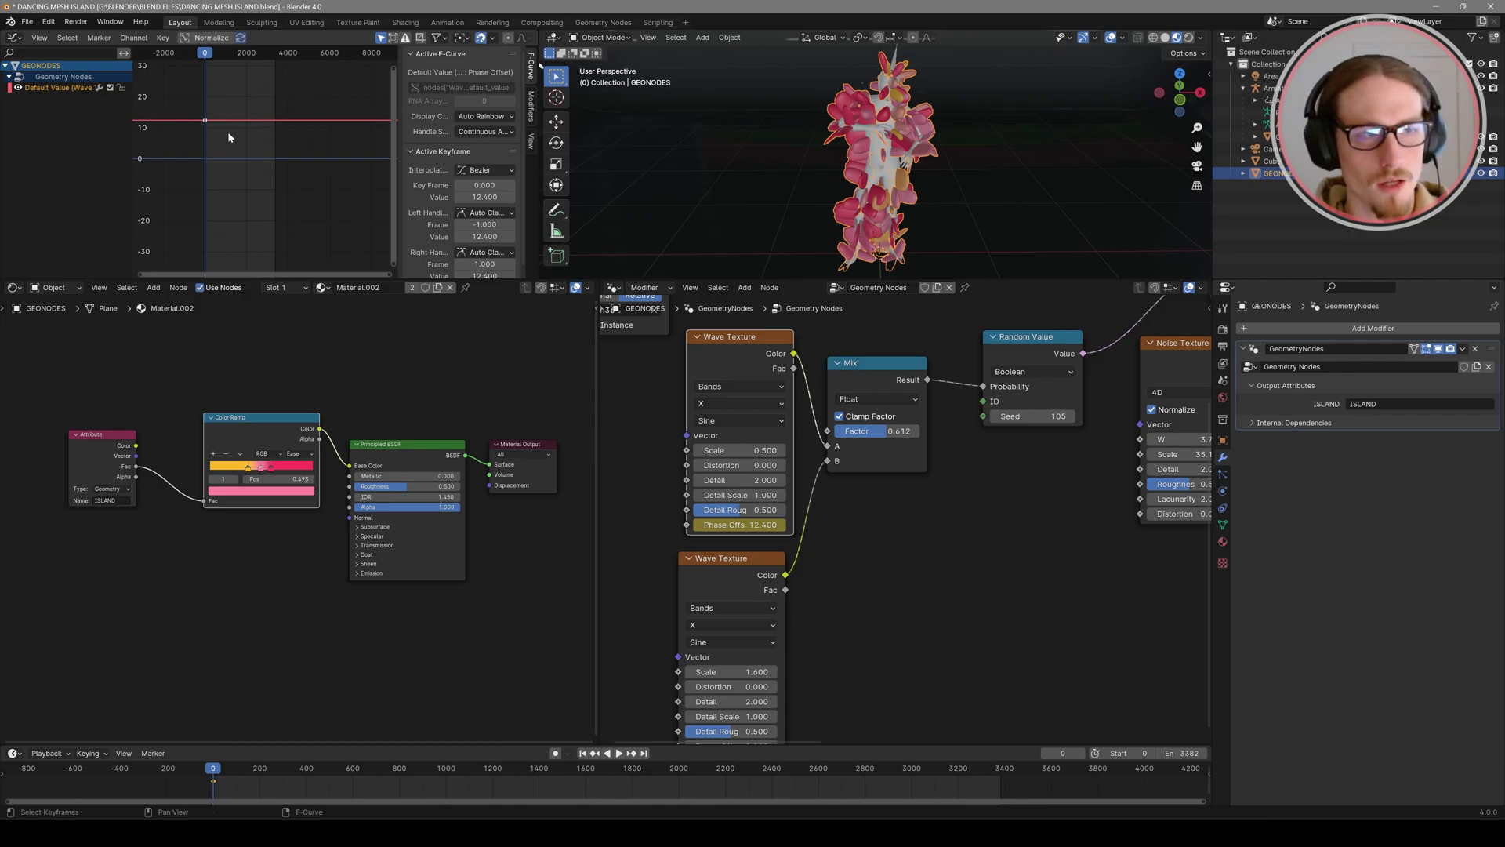
left_click(129, 38)
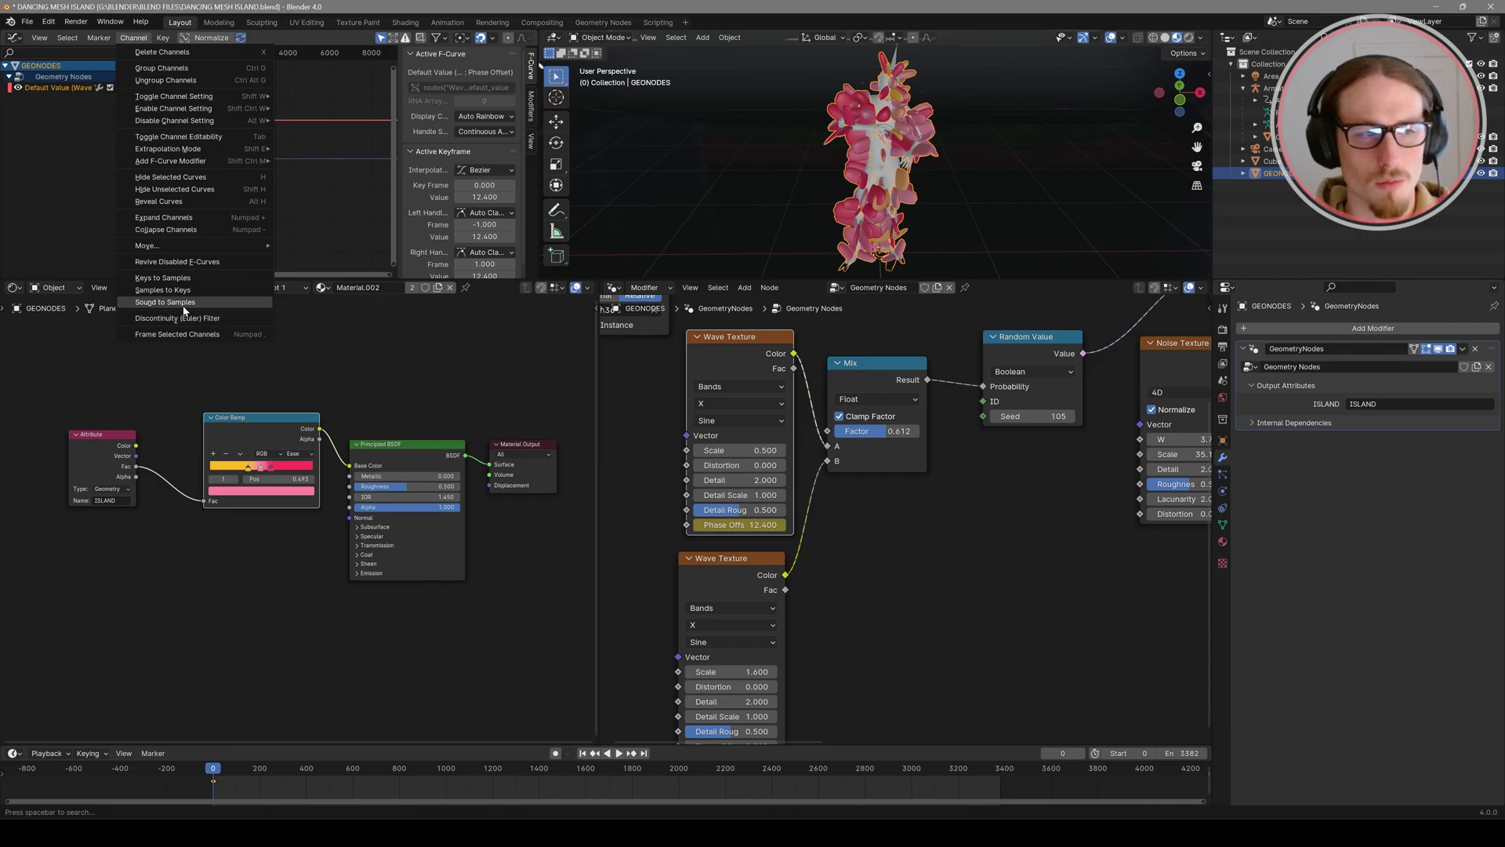
left_click(184, 304)
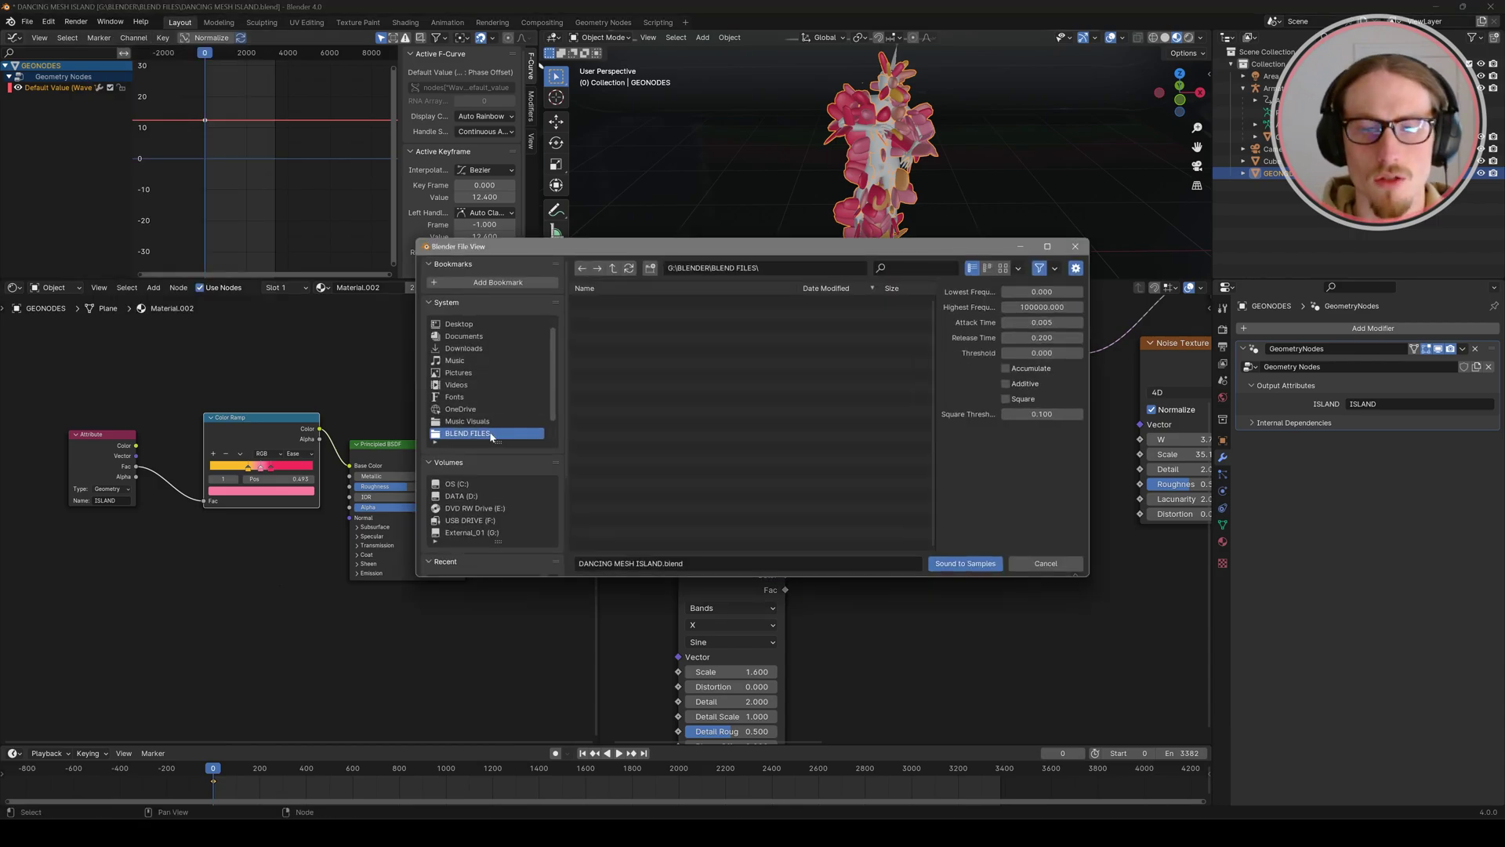
scroll(480, 502, "down", 3)
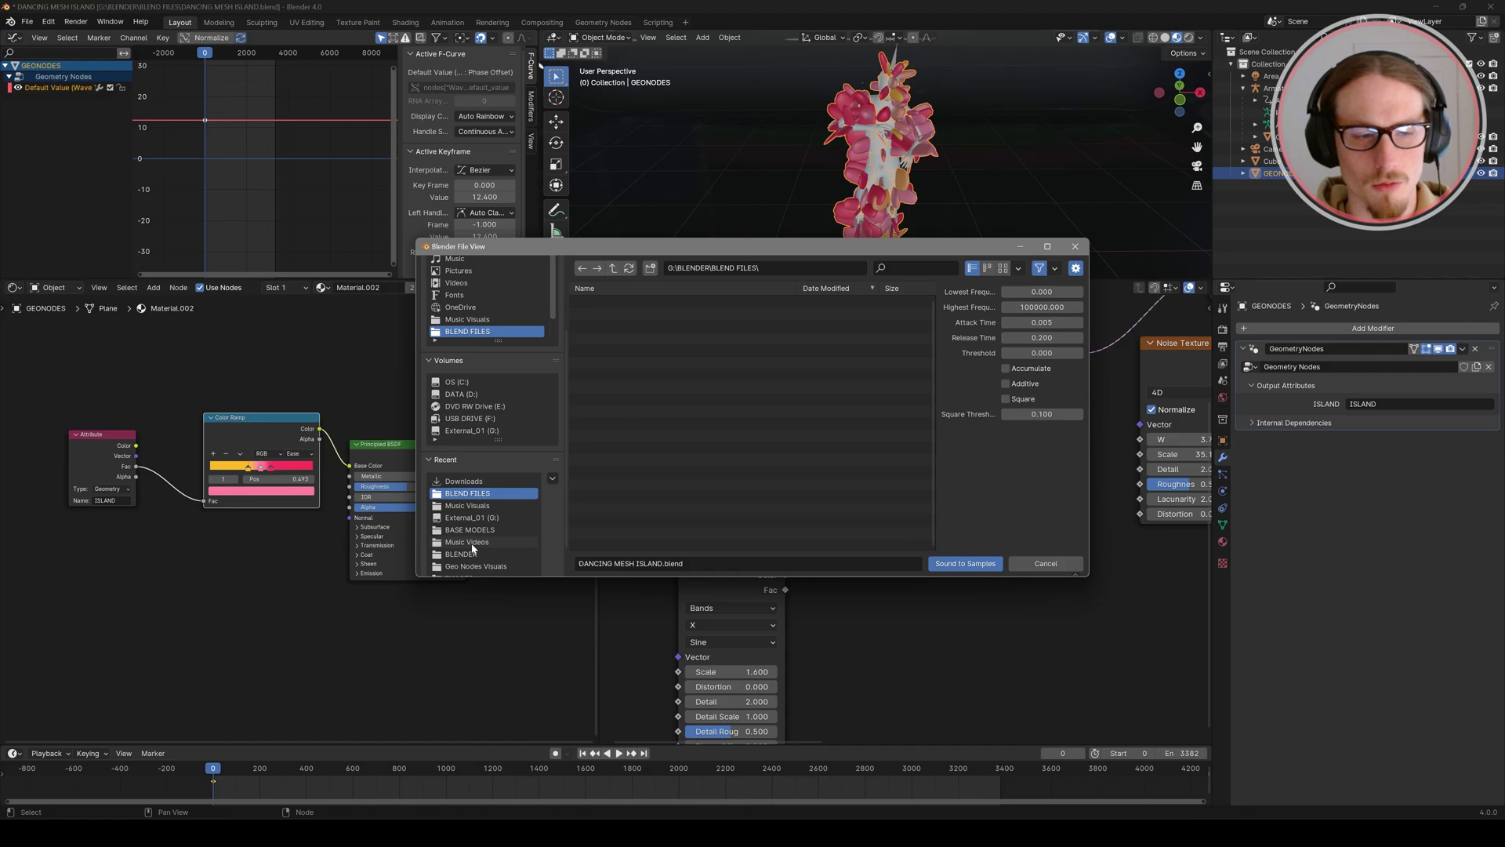
scroll(473, 548, "down", 1)
left_click(468, 472)
left_click(671, 350)
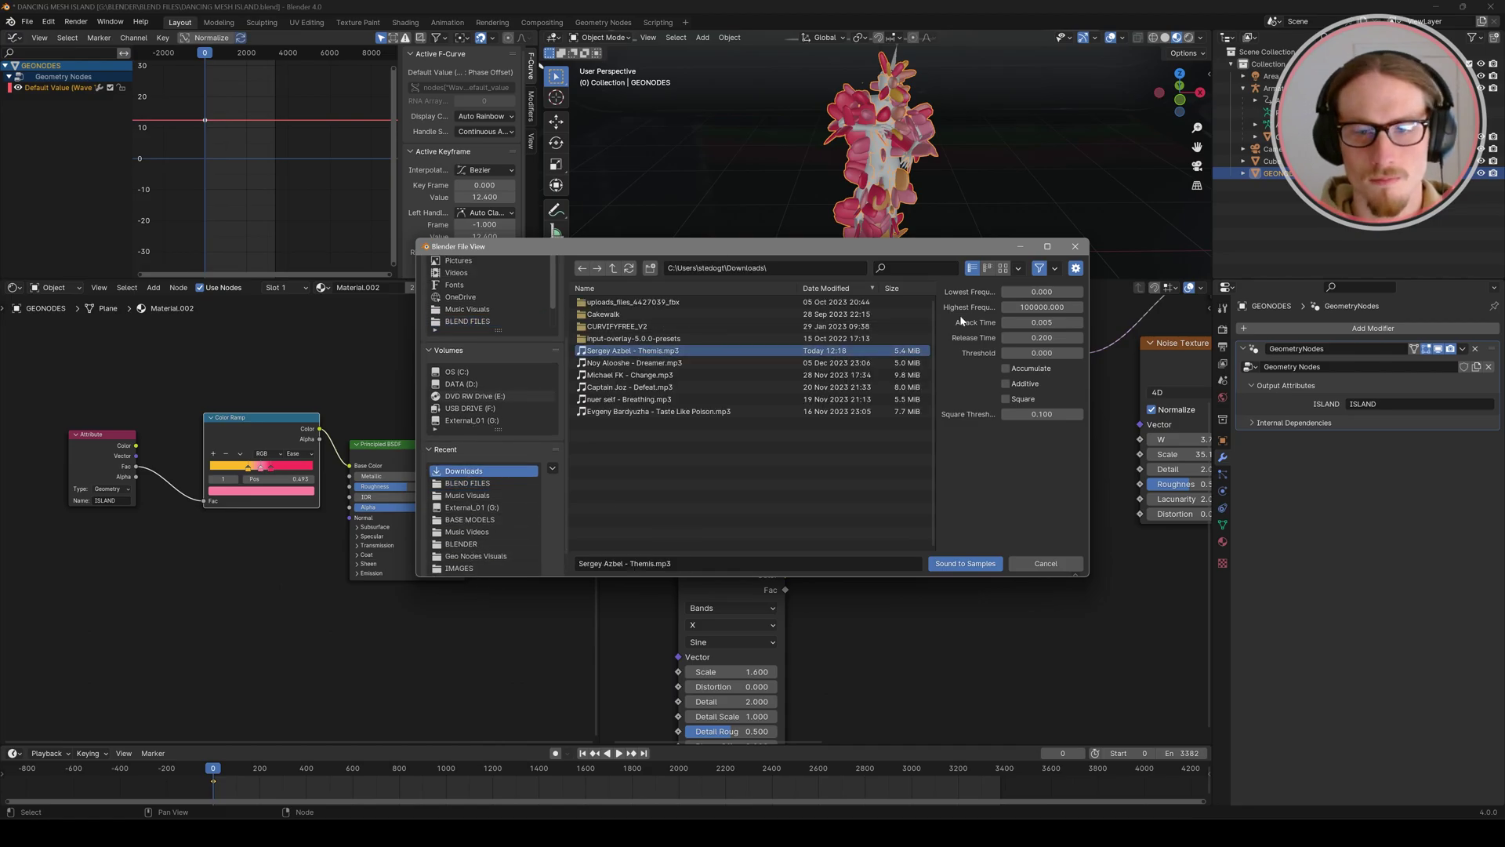
Step: Set the highest frequency to 50 and the attack time to 0.002, and bake the track into the curve
left_click_drag(936, 323, 687, 314)
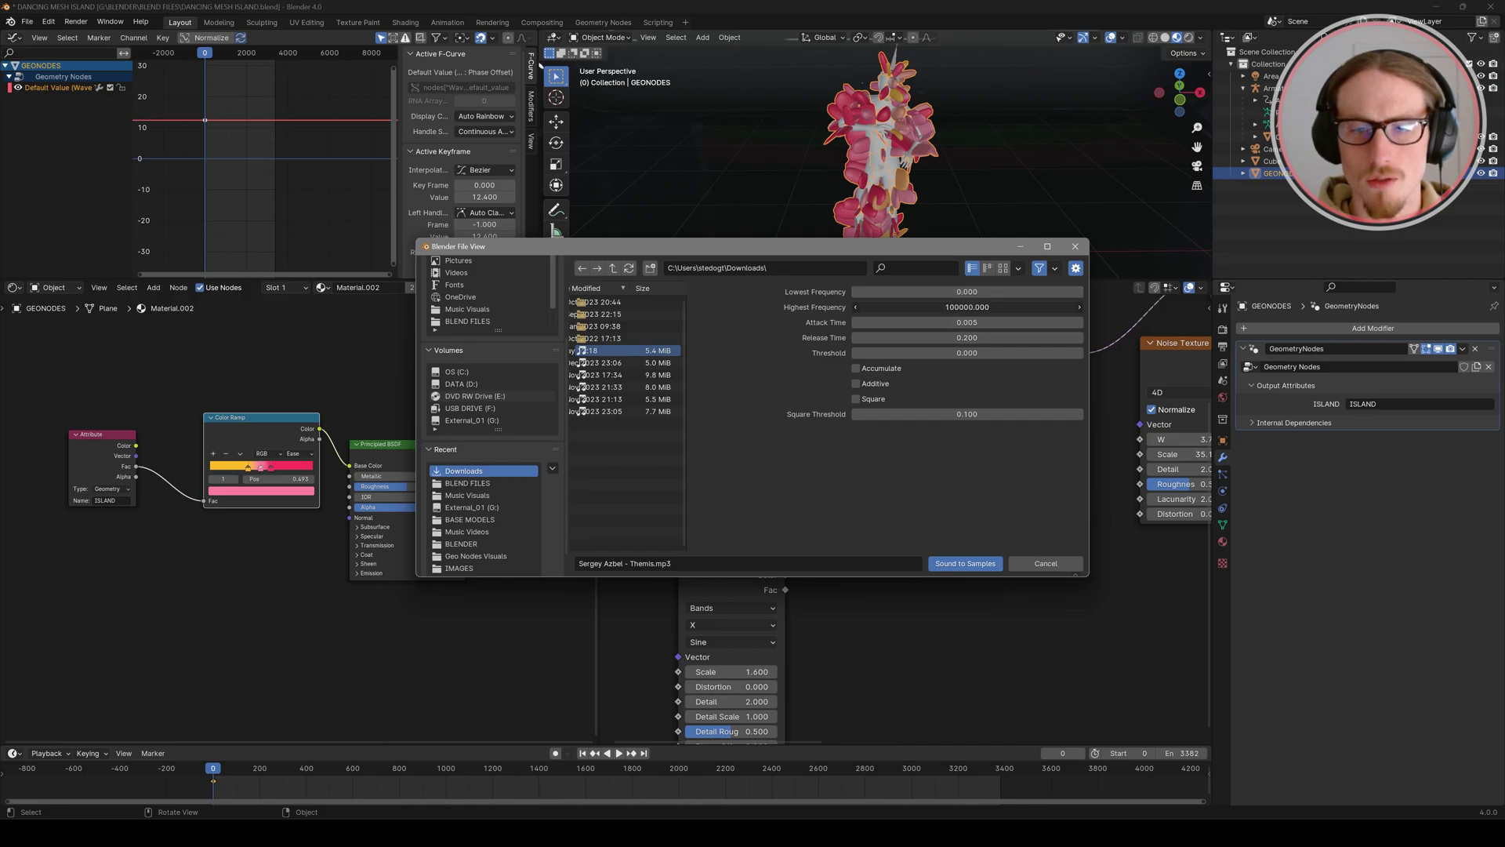
left_click(967, 307)
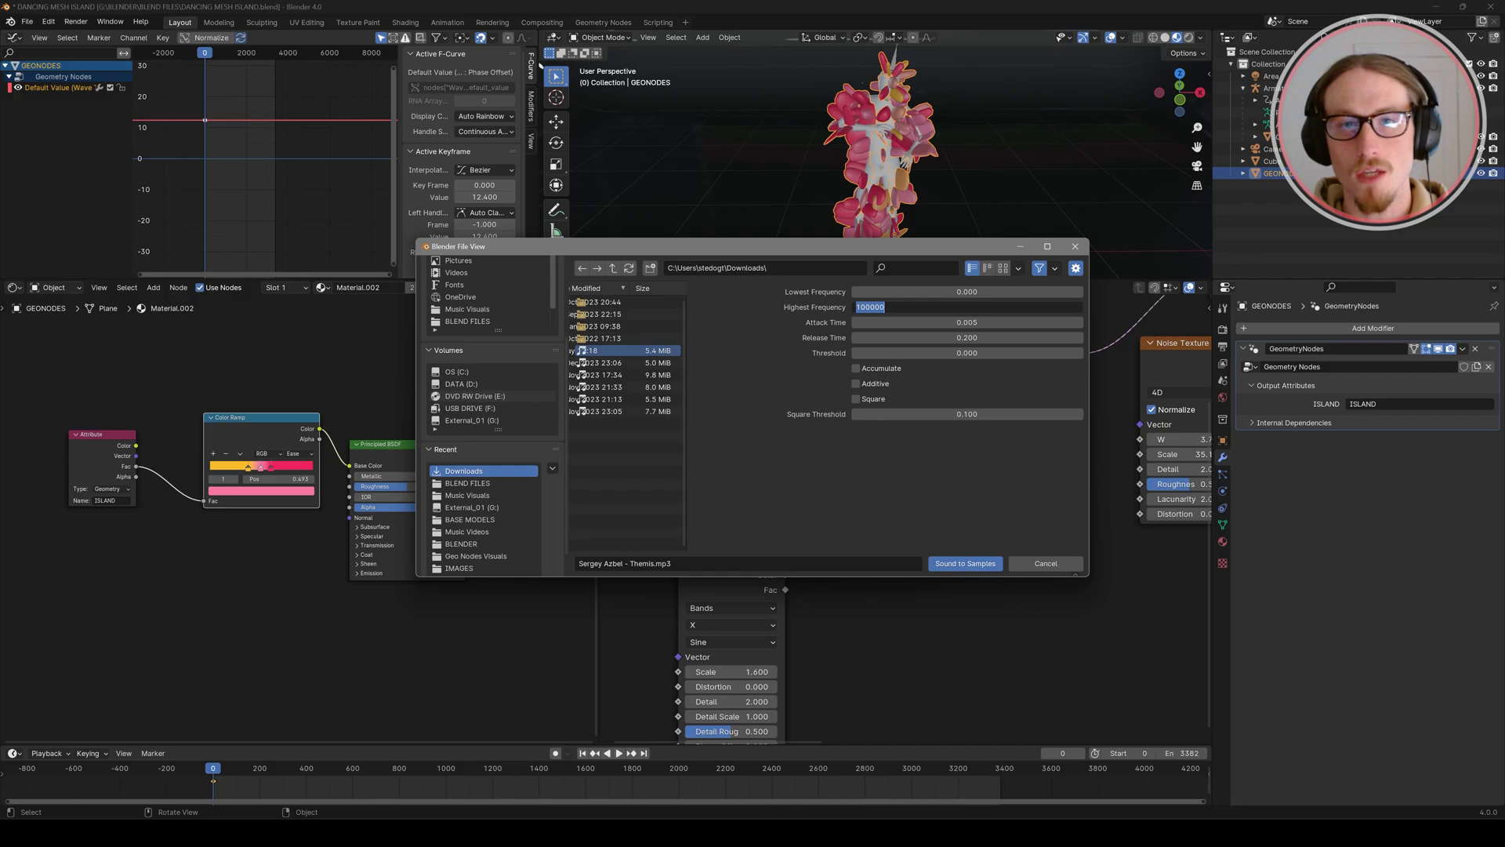
type("50")
key("Return")
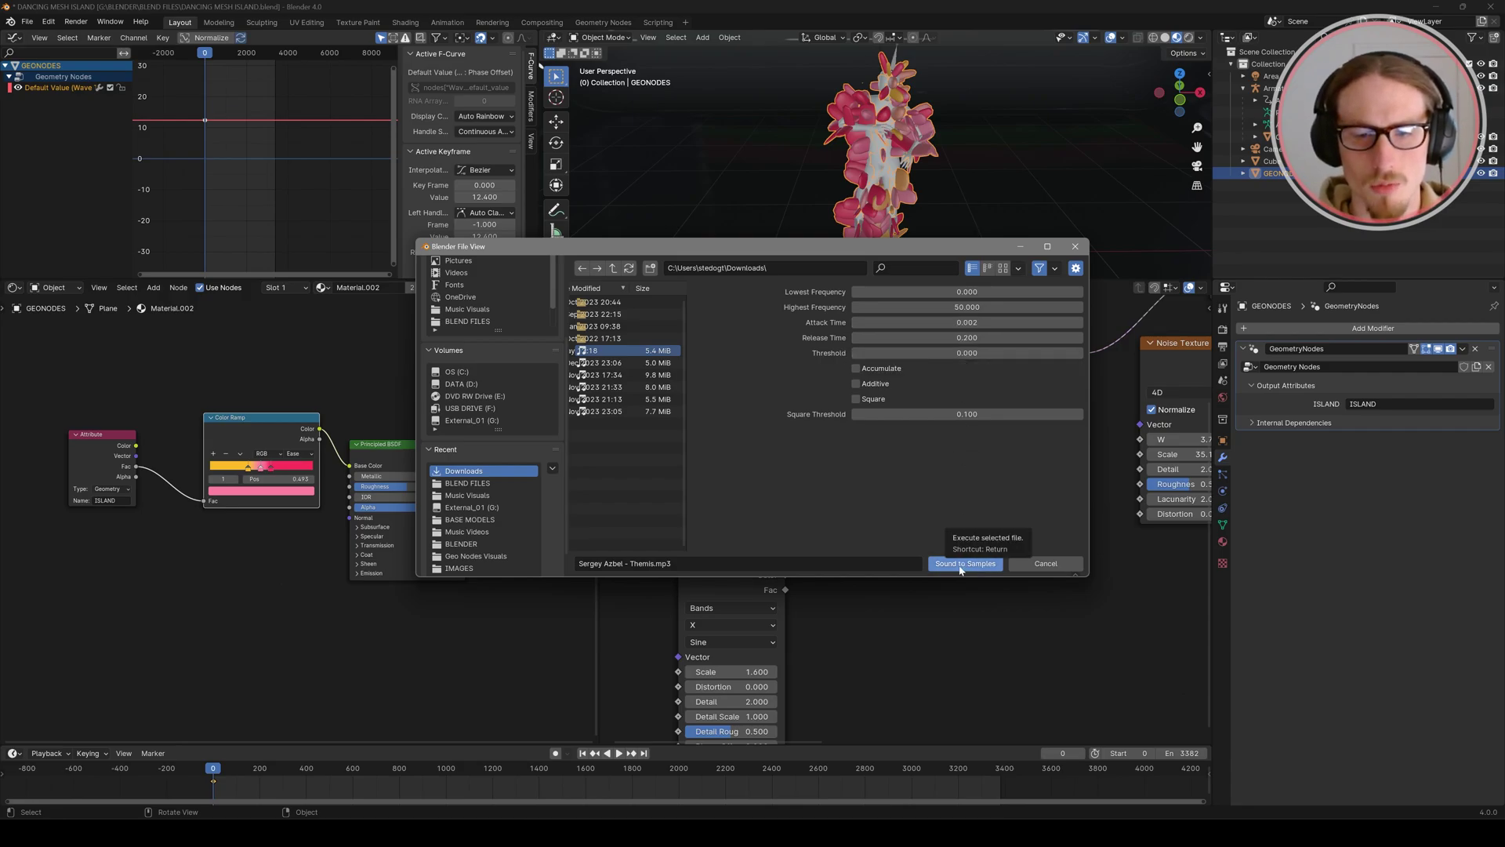
left_click(972, 563)
Step: Add an Envelope modifier to the baked curve with one control point, lowering its minimum and setting its maximum to about 3.3
scroll(220, 152, "up", 6)
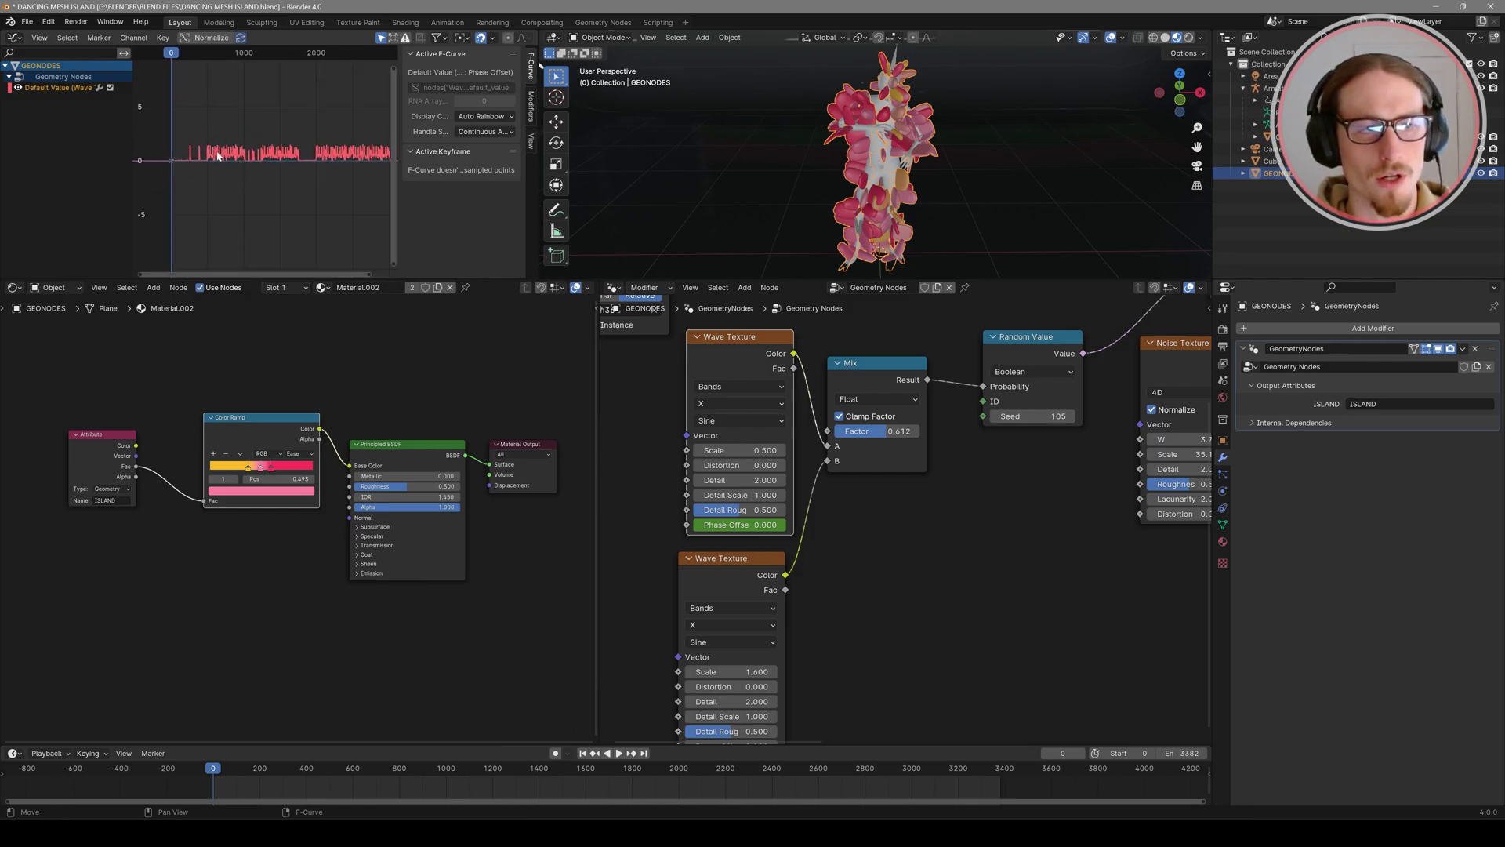
left_click(530, 104)
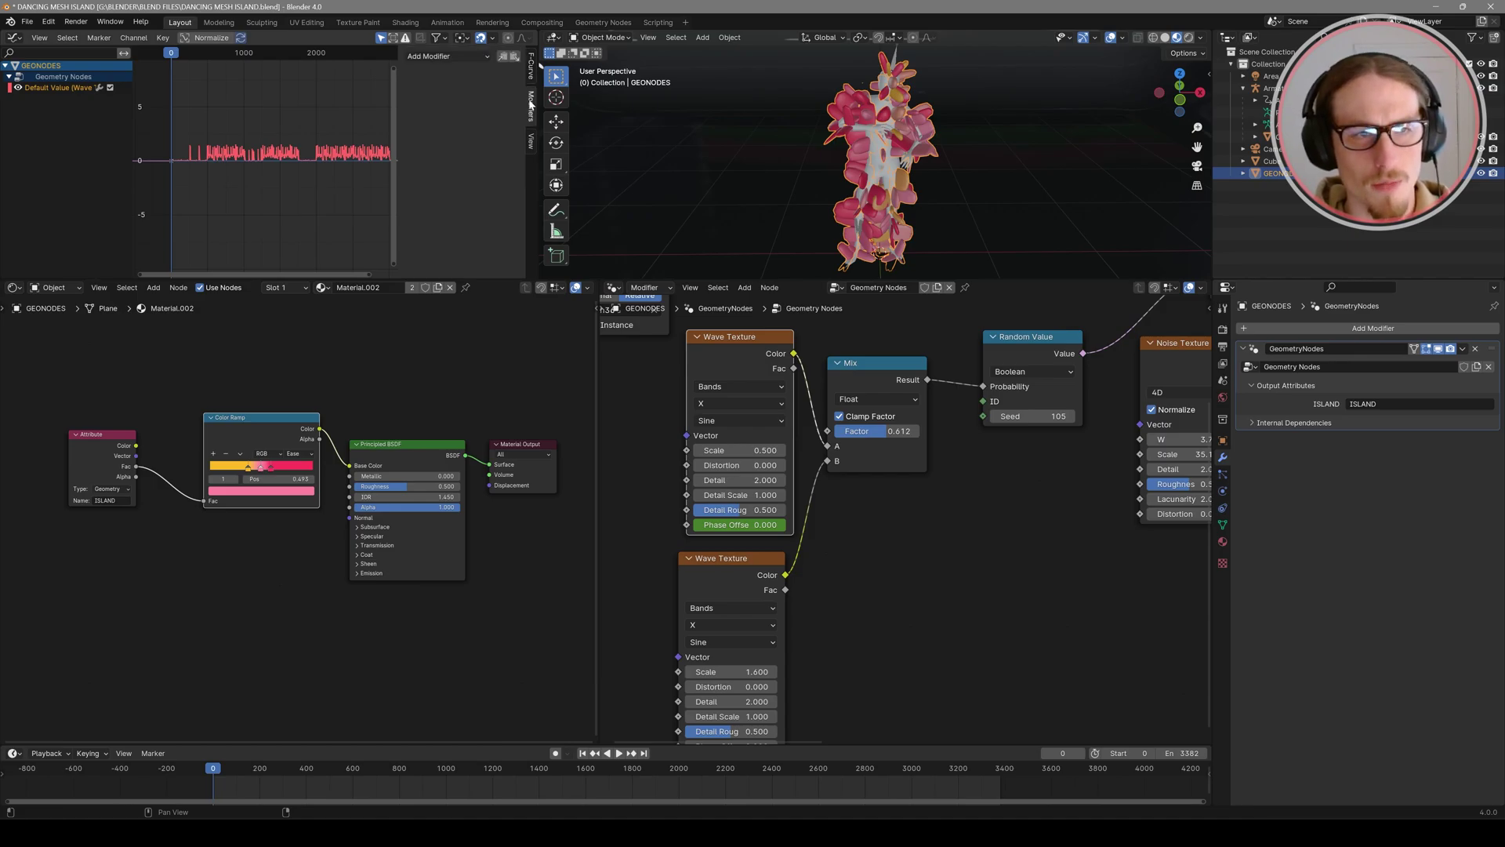
left_click(451, 57)
left_click(451, 97)
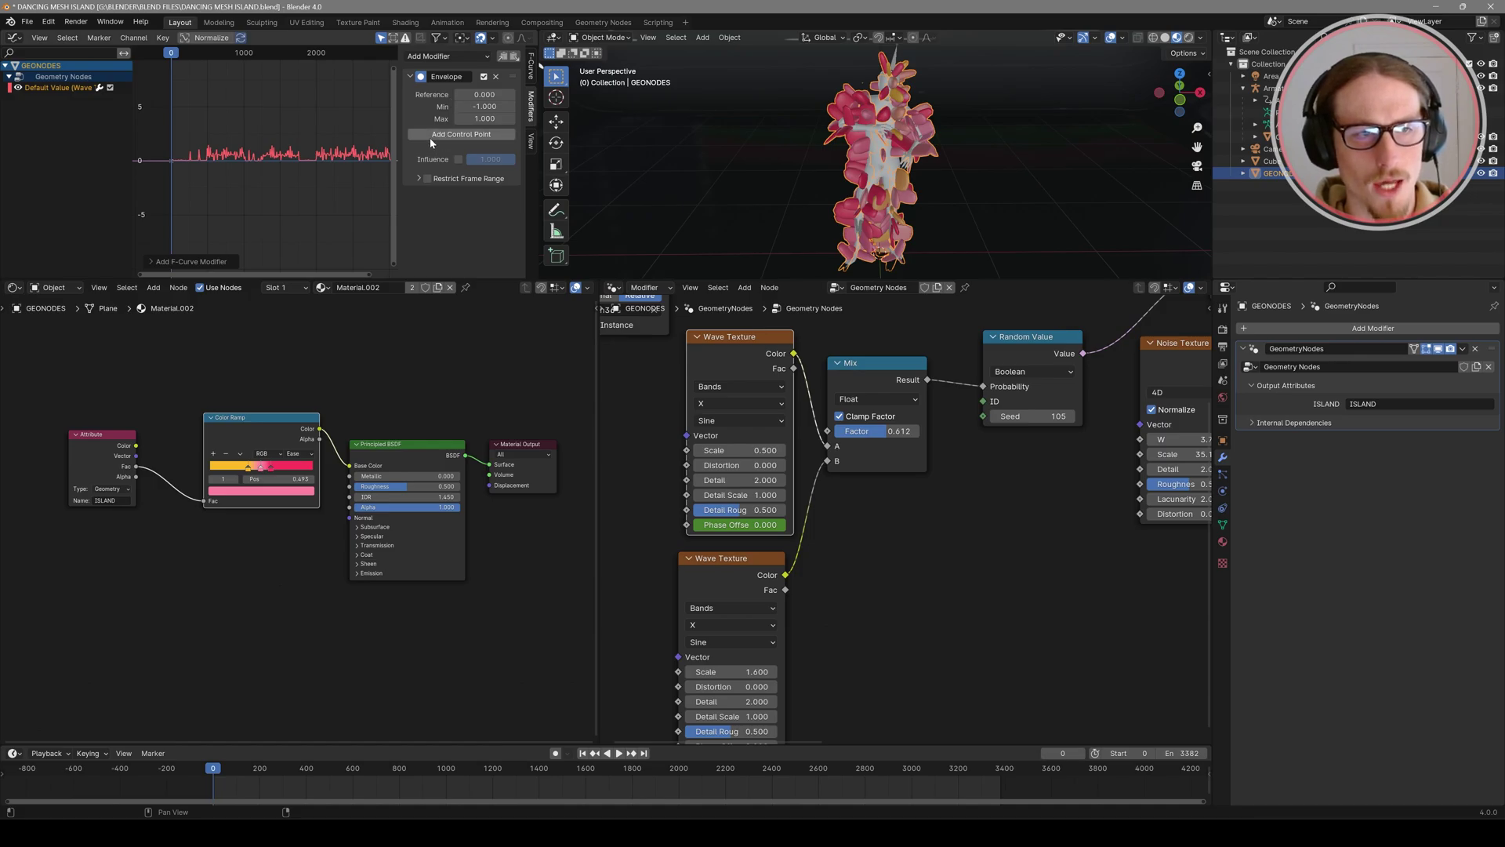
left_click(484, 135)
left_click_drag(488, 149, 431, 149)
Step: Keyframe the lower Wave Texture's phase offset at frame 0 and select its animation curve
middle_click_drag(854, 587, 865, 507)
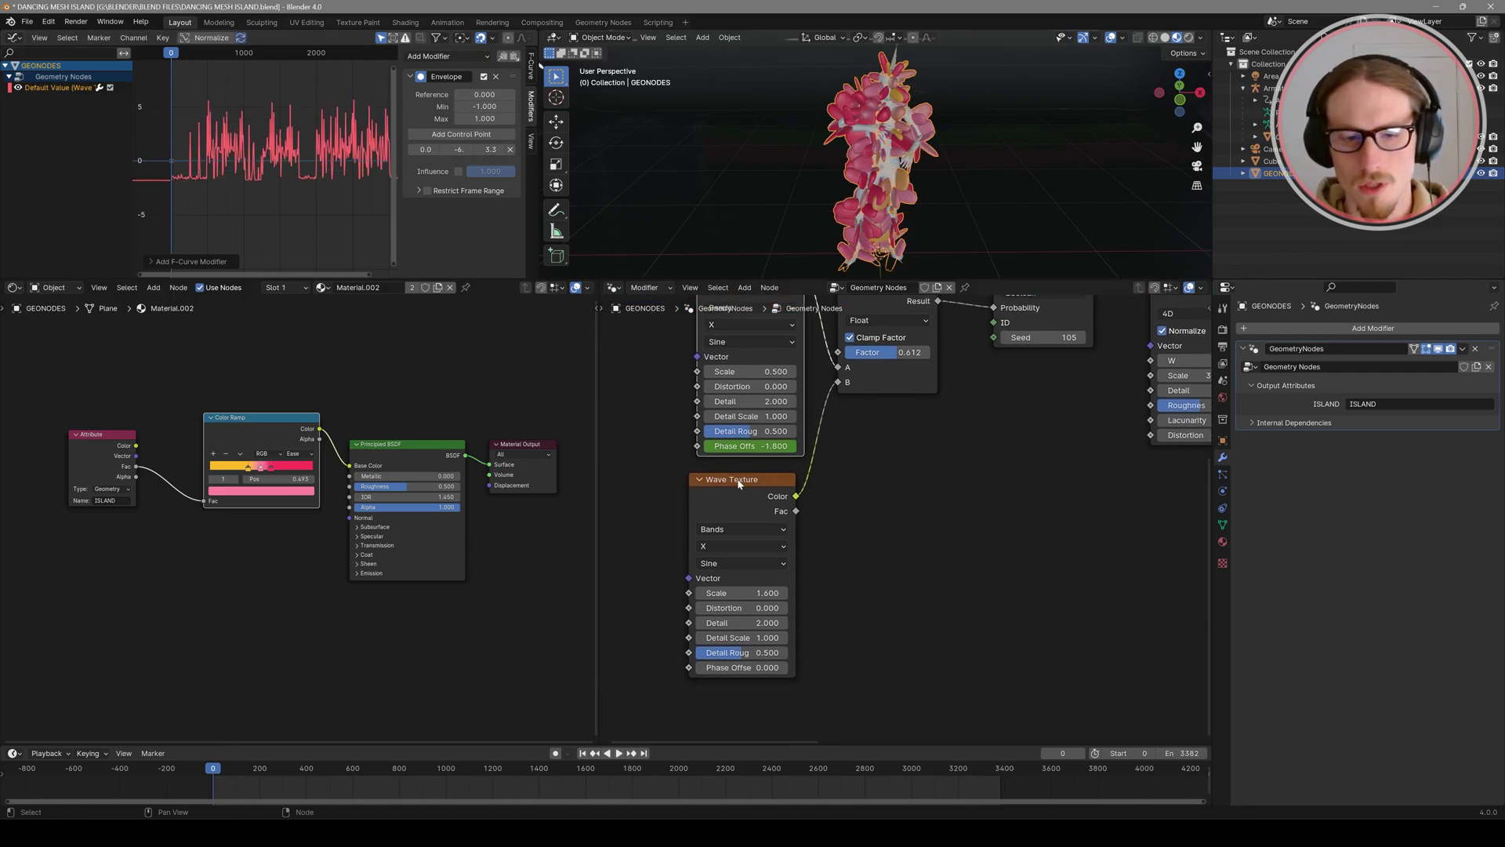
left_click(737, 479)
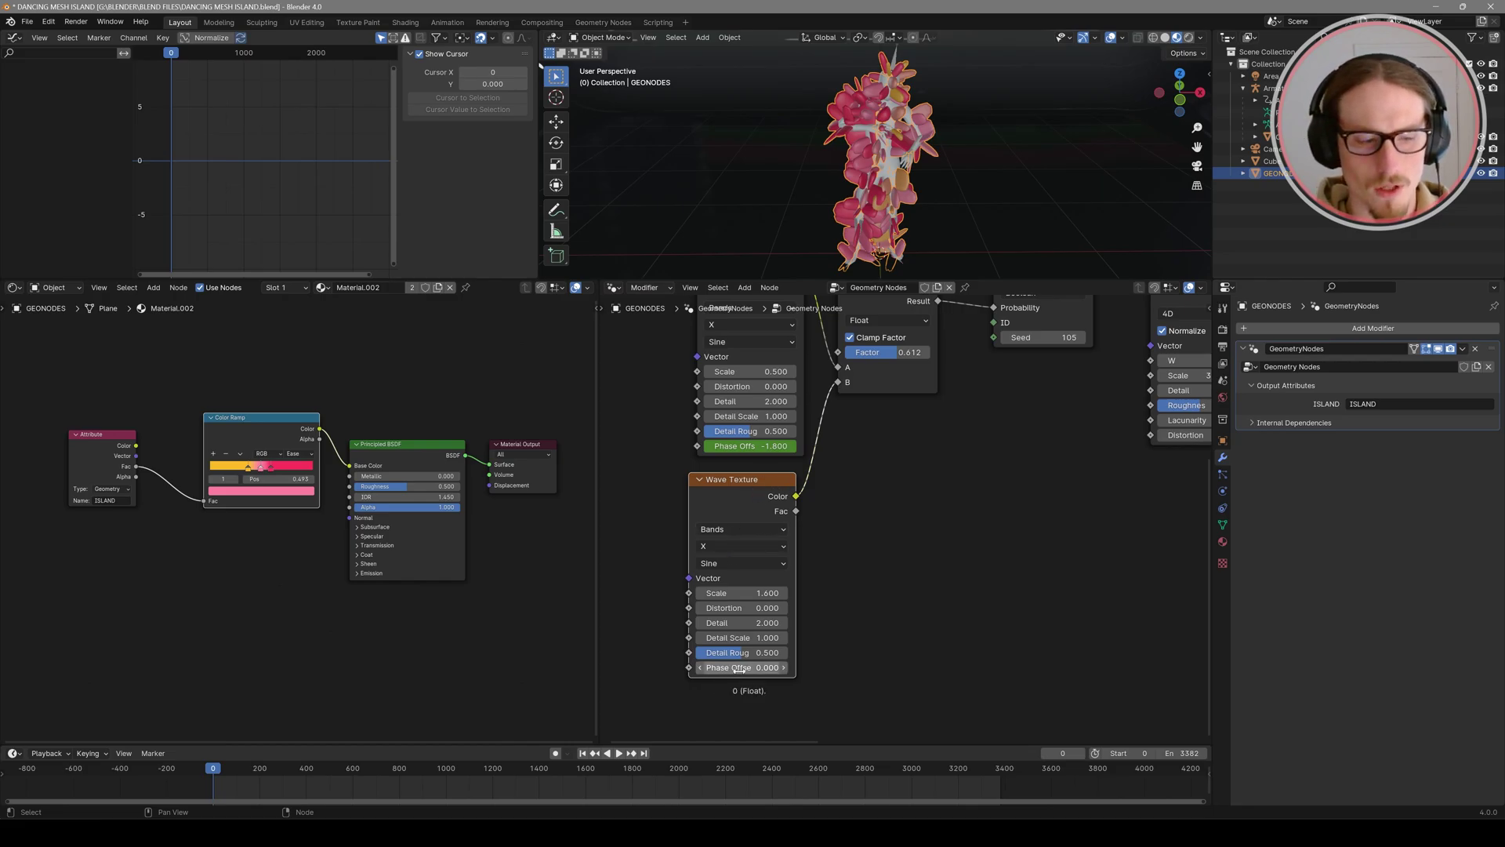
key("i")
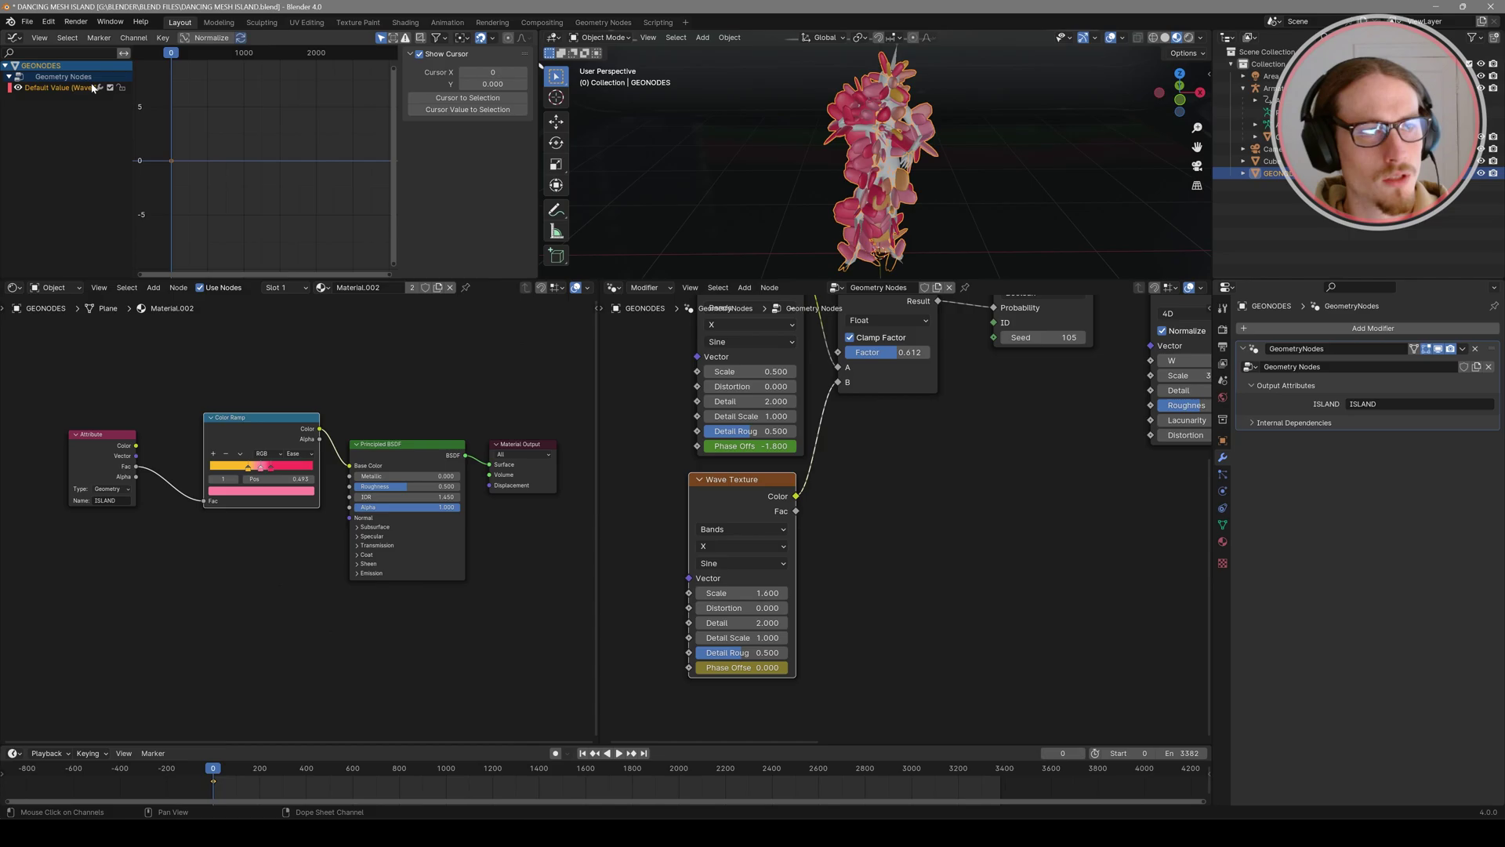
left_click(55, 88)
Step: Bake the Themis MP3 into the lower phase offset curve with a lowest frequency of 60 and a highest frequency of 100
left_click(125, 38)
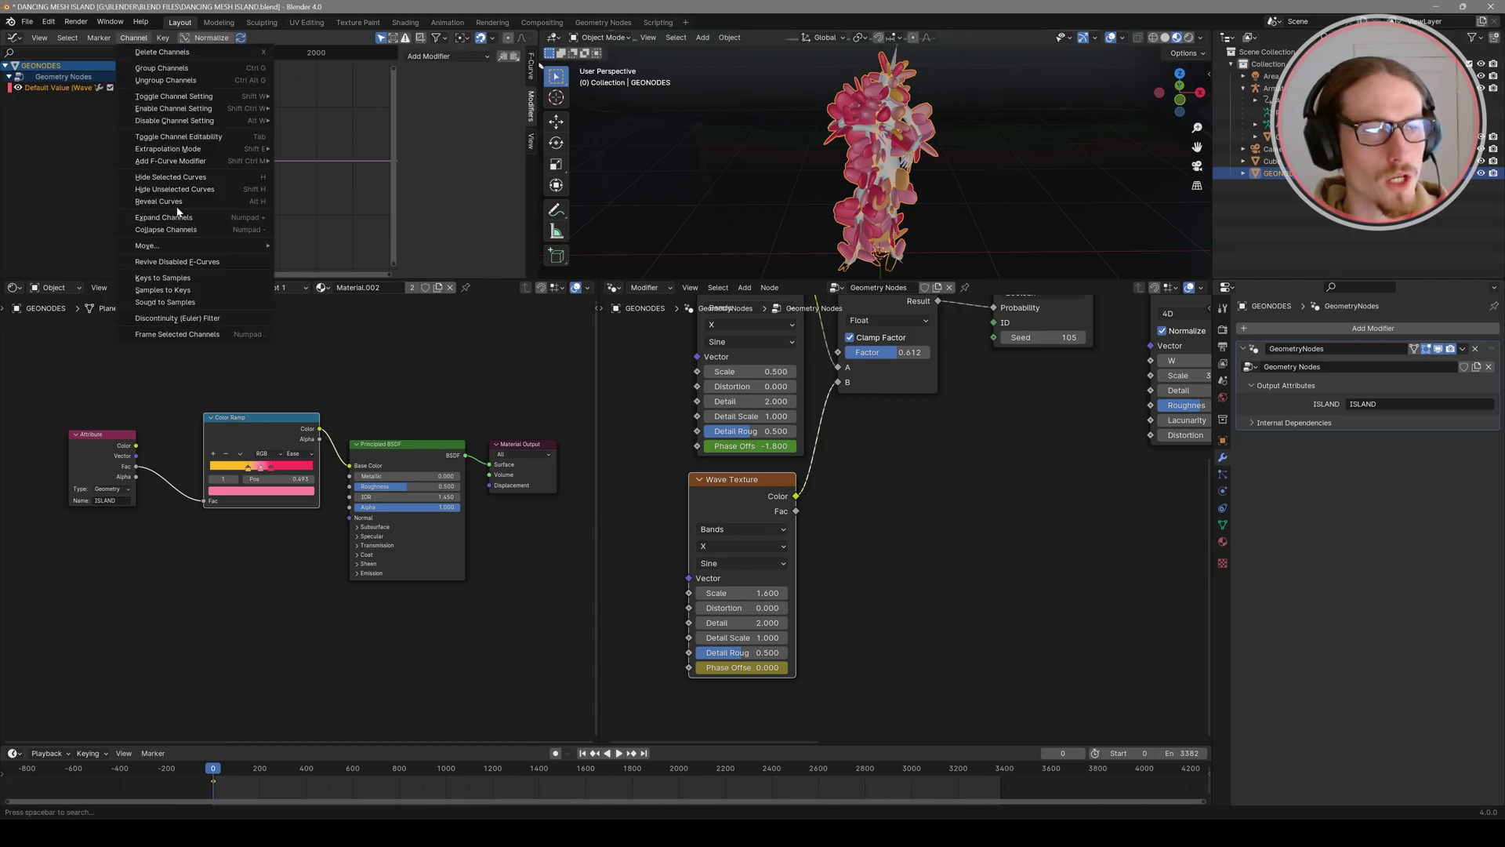
left_click(180, 301)
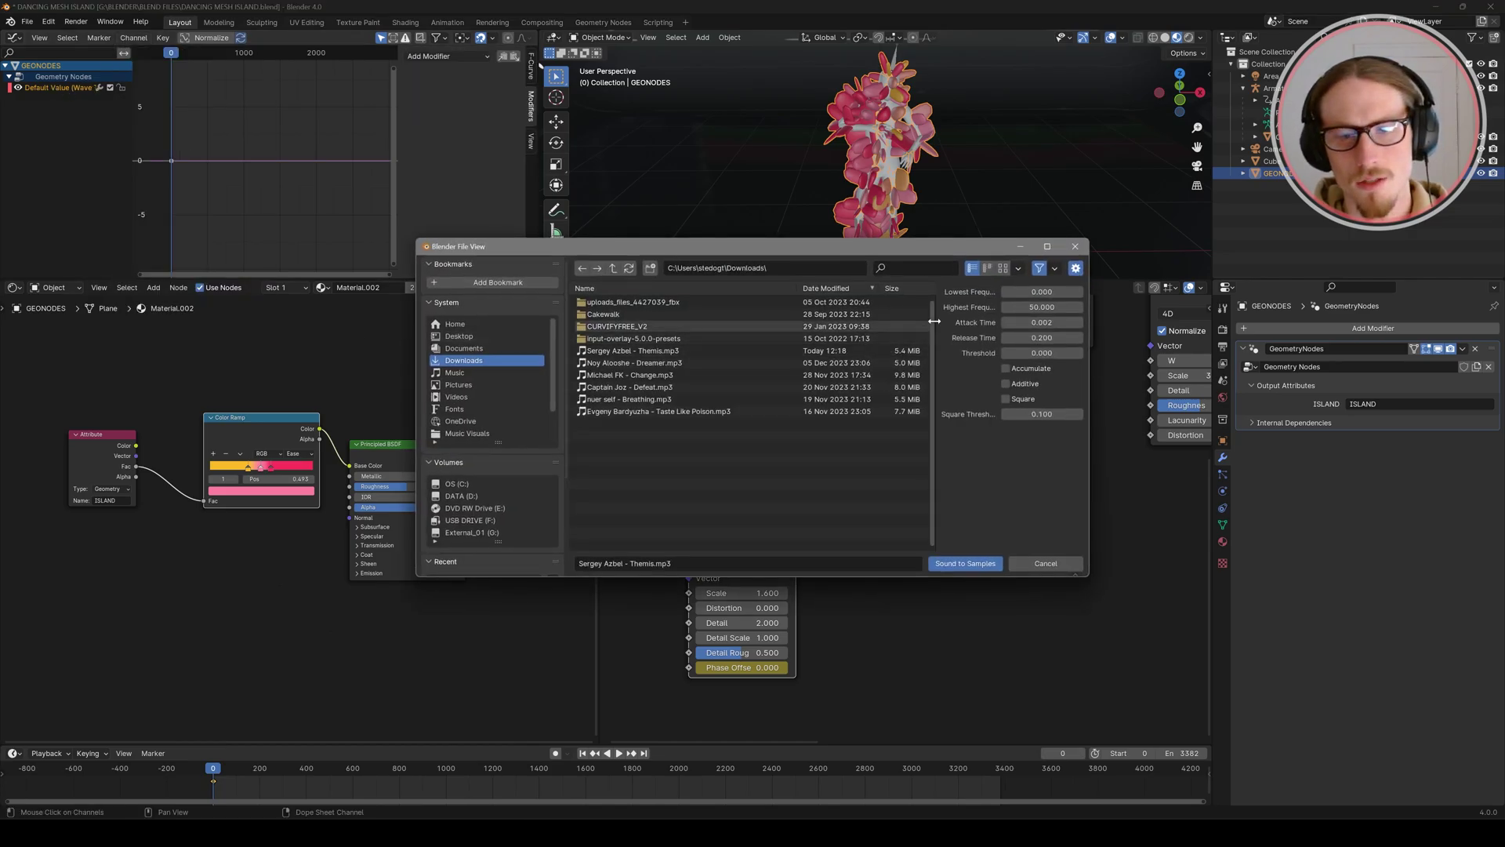
left_click_drag(935, 319, 615, 341)
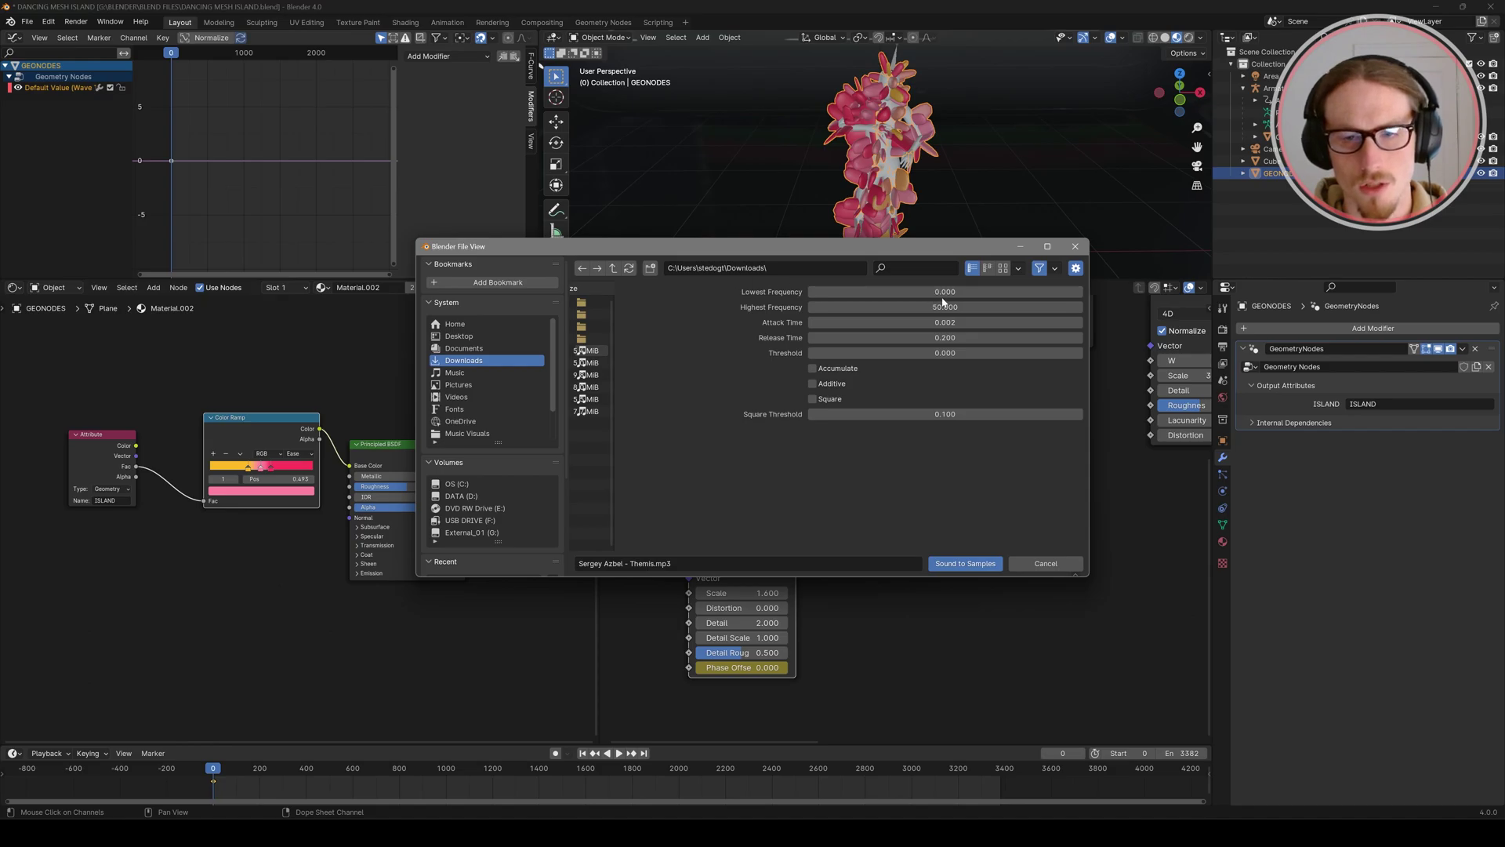
left_click(935, 293)
type("60")
key("Return")
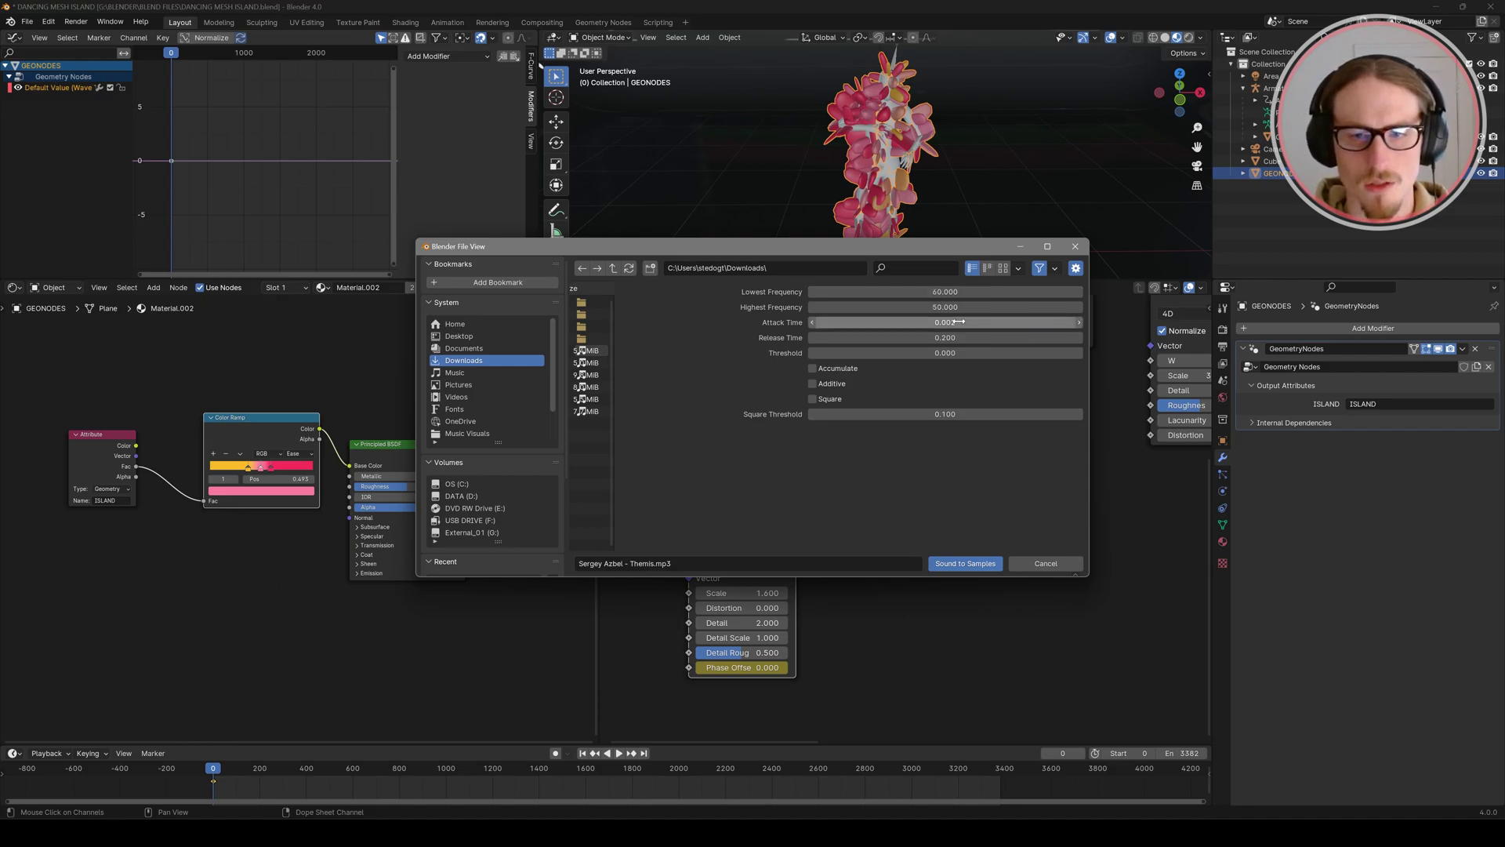
left_click(950, 308)
type("100")
key("Return")
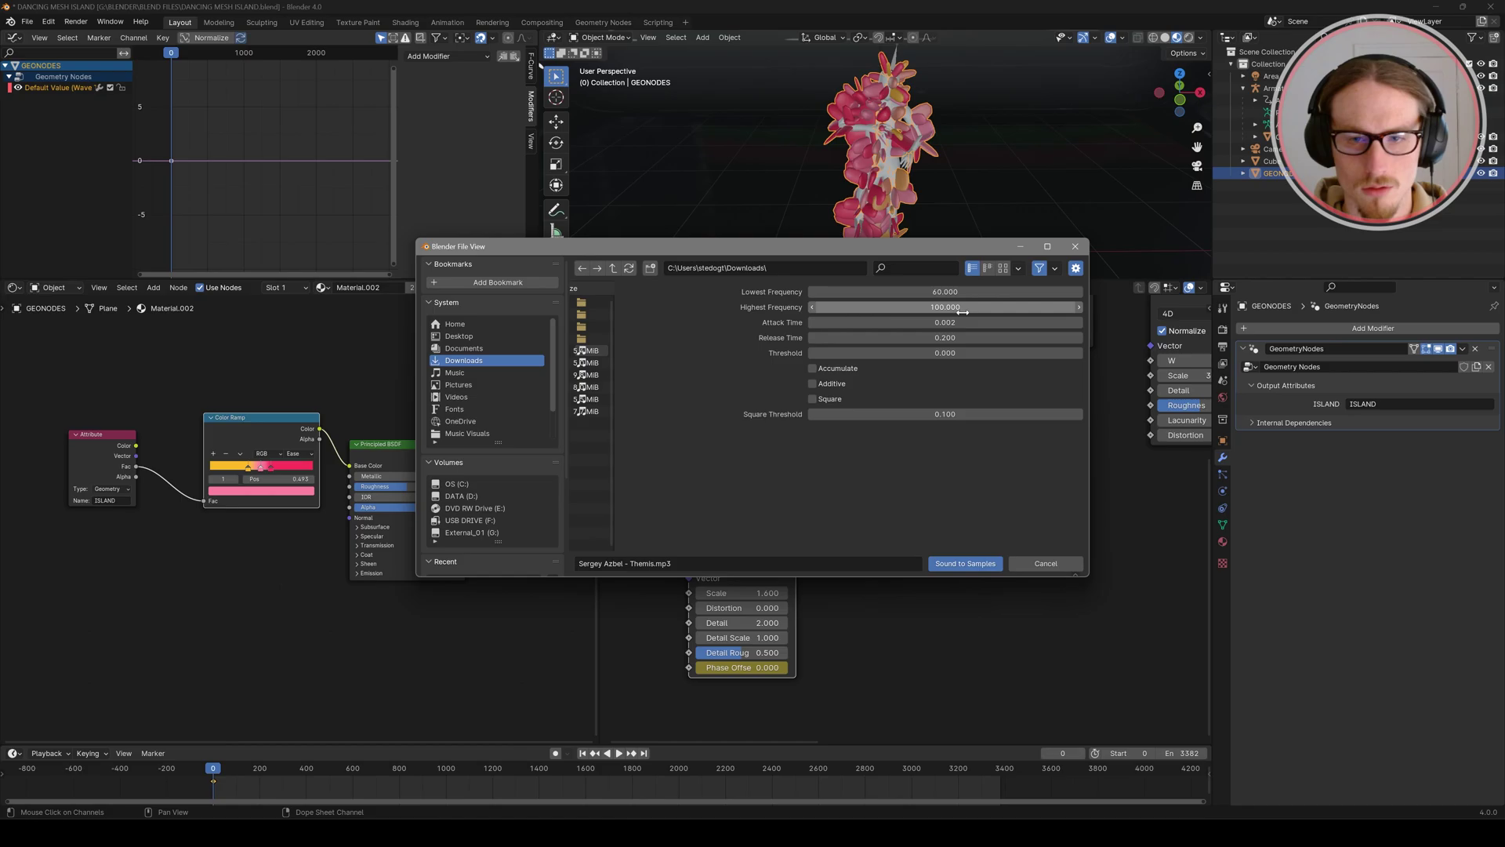
left_click(963, 564)
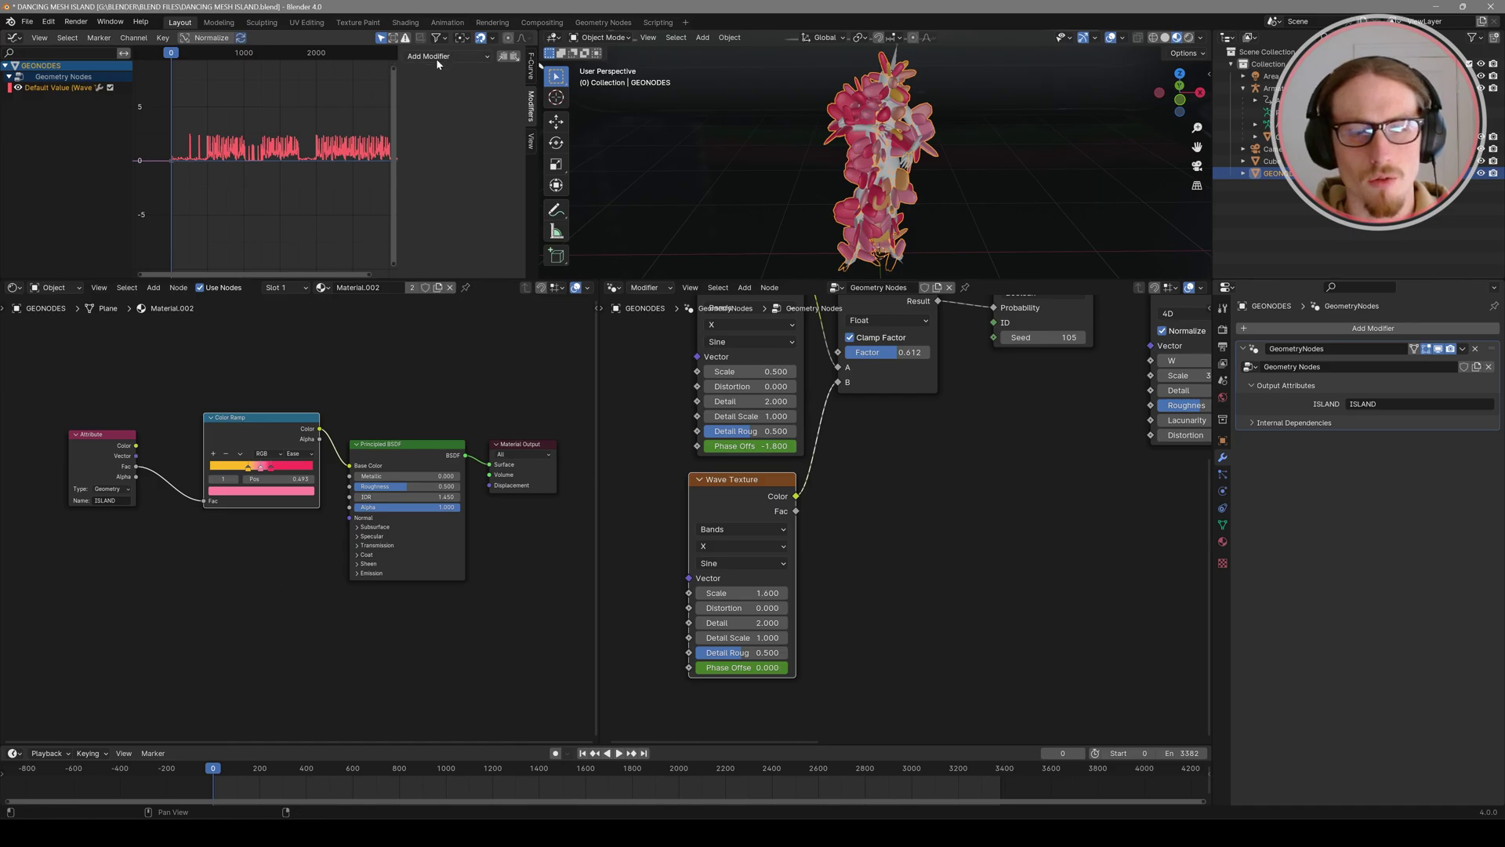
mouse_move(753, 505)
left_mouse_down()
mouse_move(769, 497)
mouse_move(762, 514)
left_mouse_up()
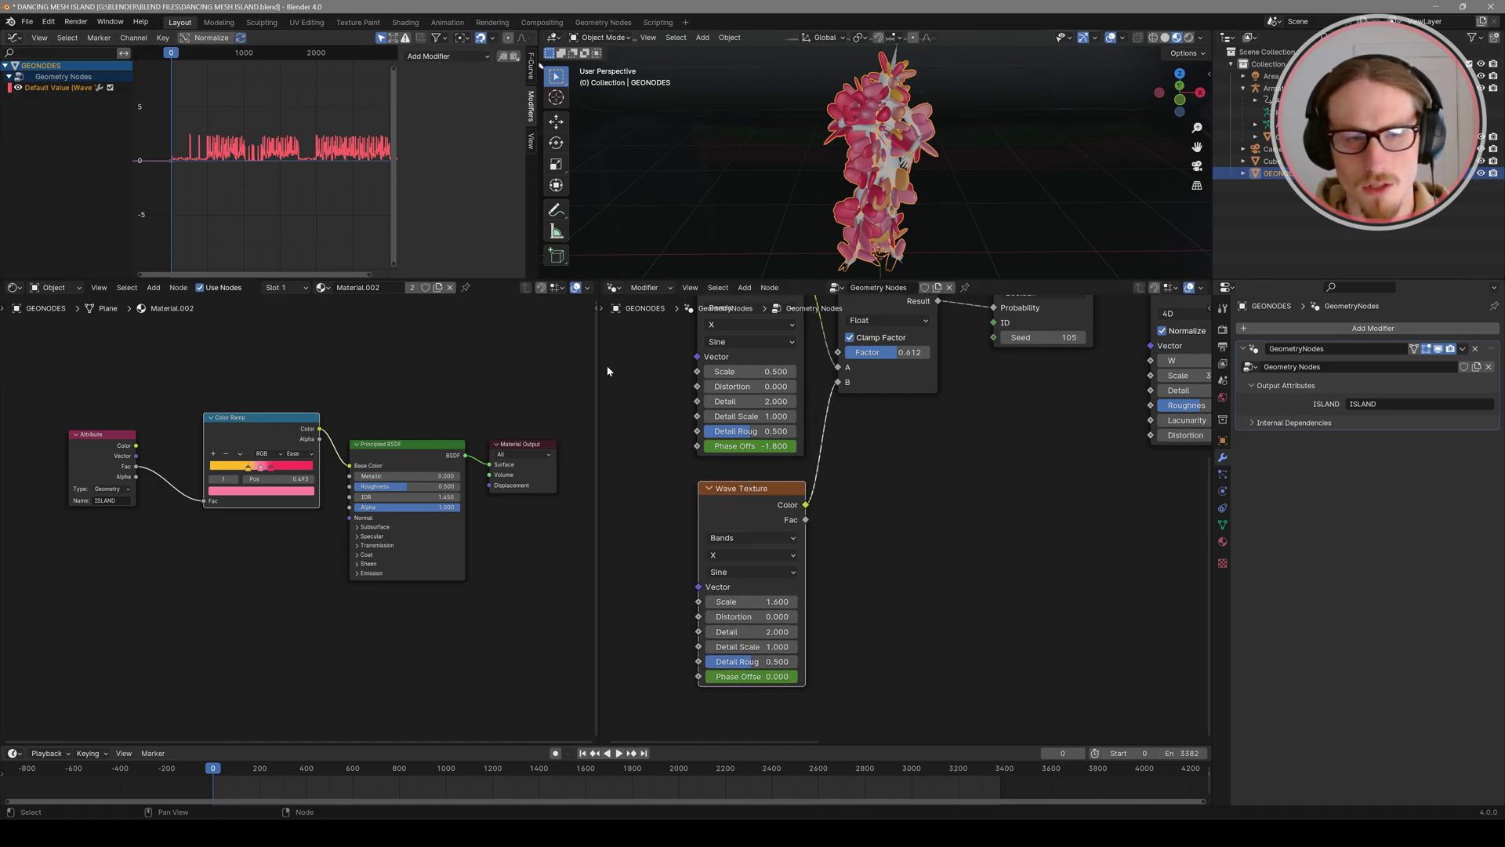
Step: Copy the Envelope modifier from the upper Wave Texture's phase offset curve and paste it onto the lower Wave Texture's curve
left_click(438, 56)
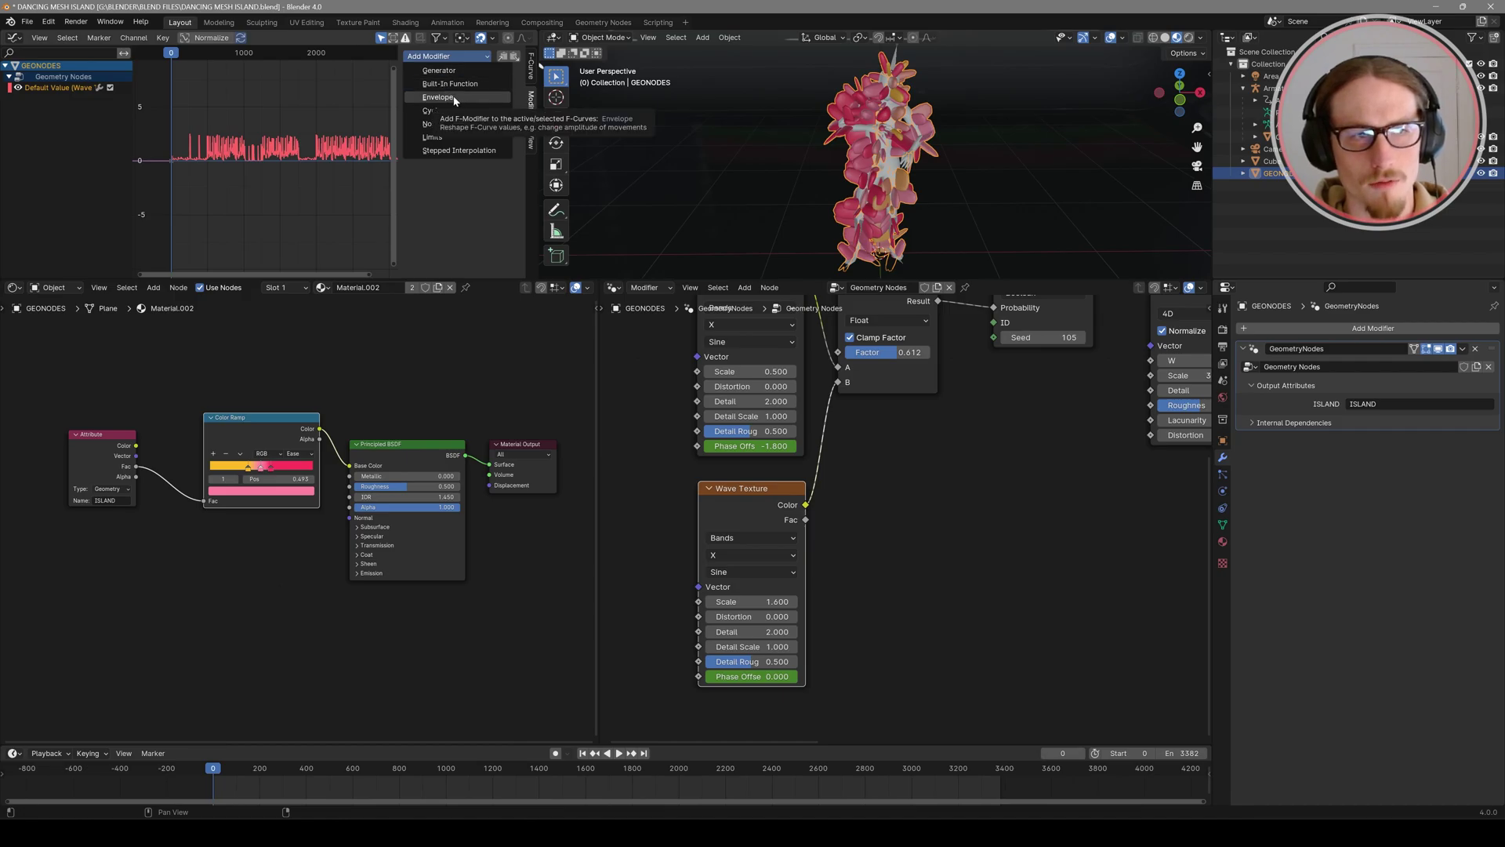
left_click(654, 370)
middle_click_drag(675, 372, 707, 519)
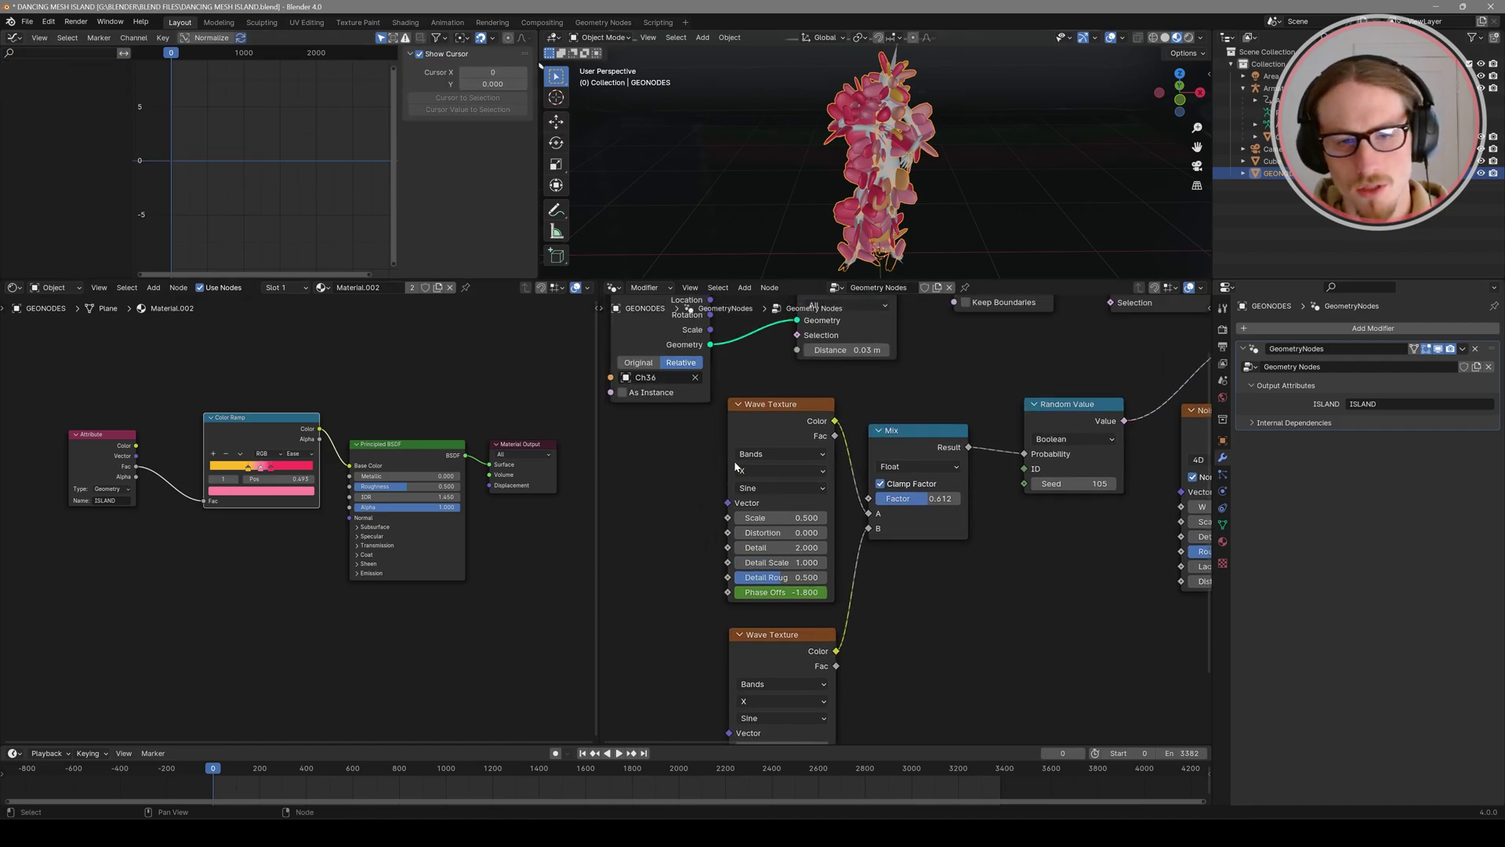
left_click(776, 422)
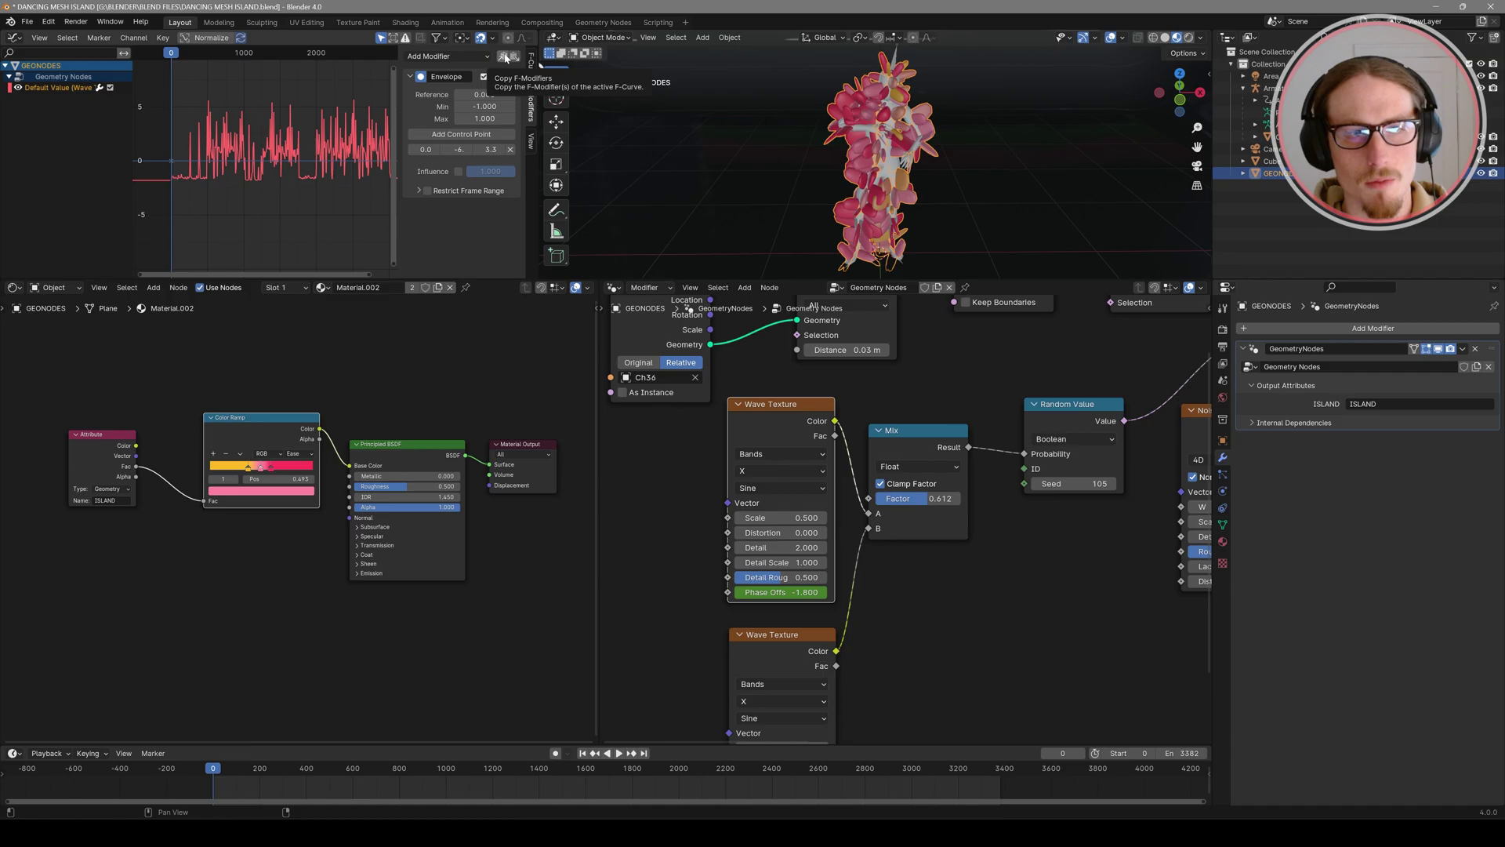
middle_click_drag(727, 655, 729, 557)
left_click(777, 547)
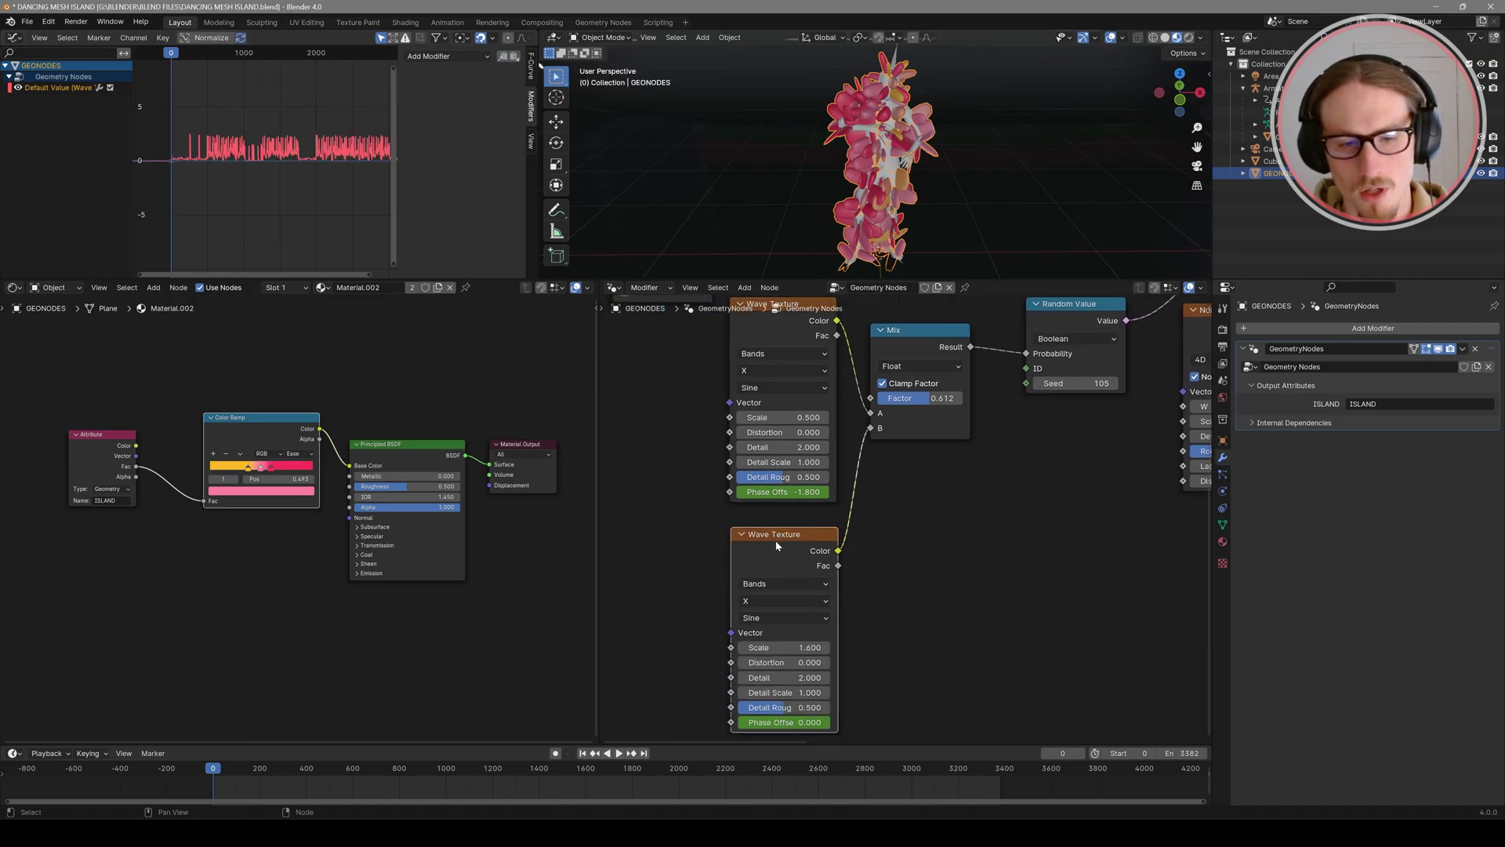
left_click(515, 57)
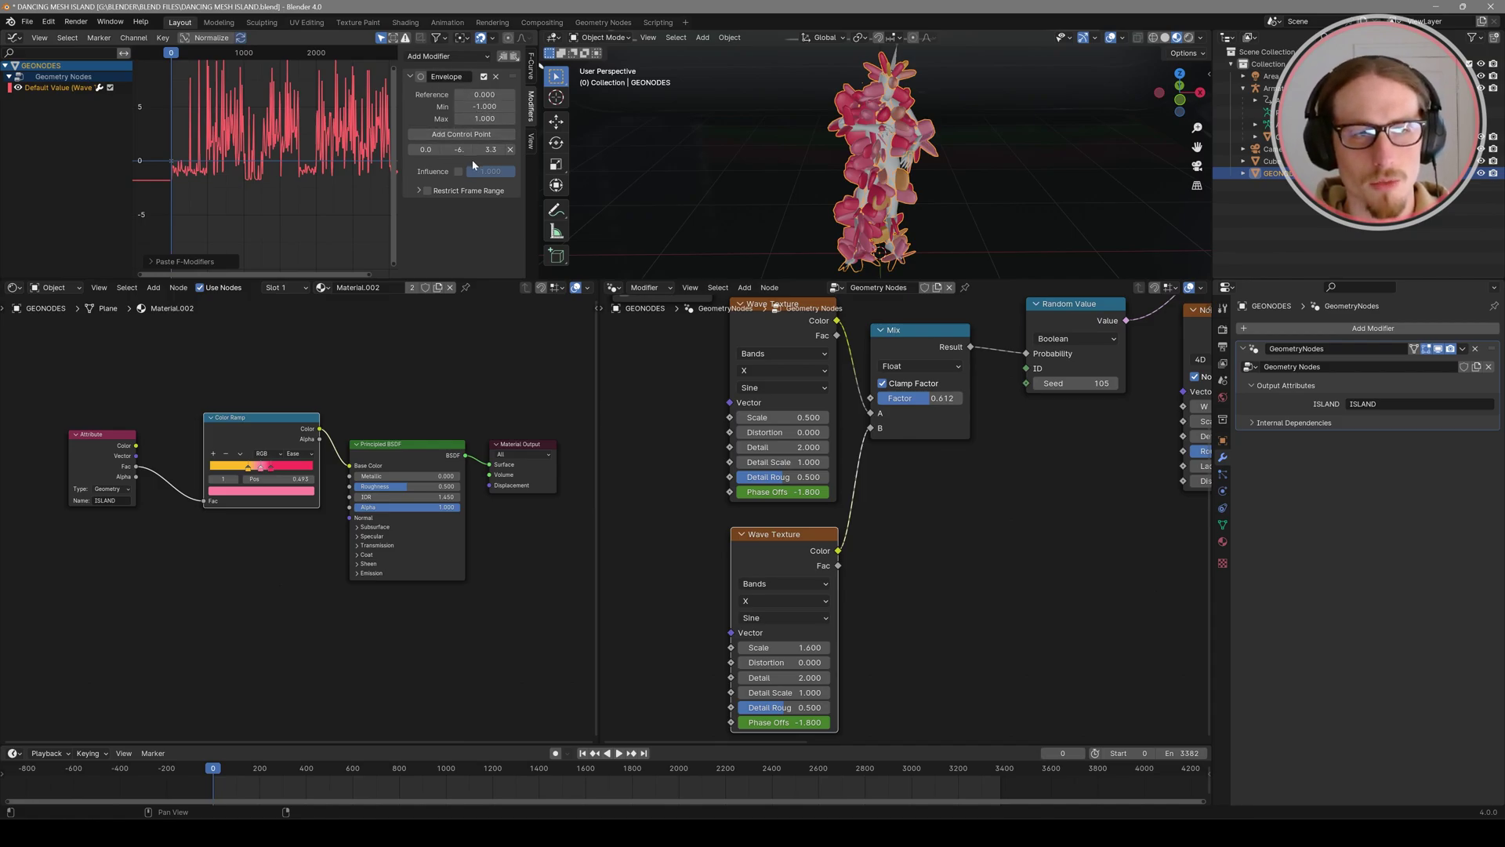
Step: Set the pasted envelope's control point to a minimum of about -7 and maximum of 1.1, and play the animation in an enlarged viewport
middle_click_drag(315, 174, 303, 190)
left_click_drag(490, 149, 449, 149)
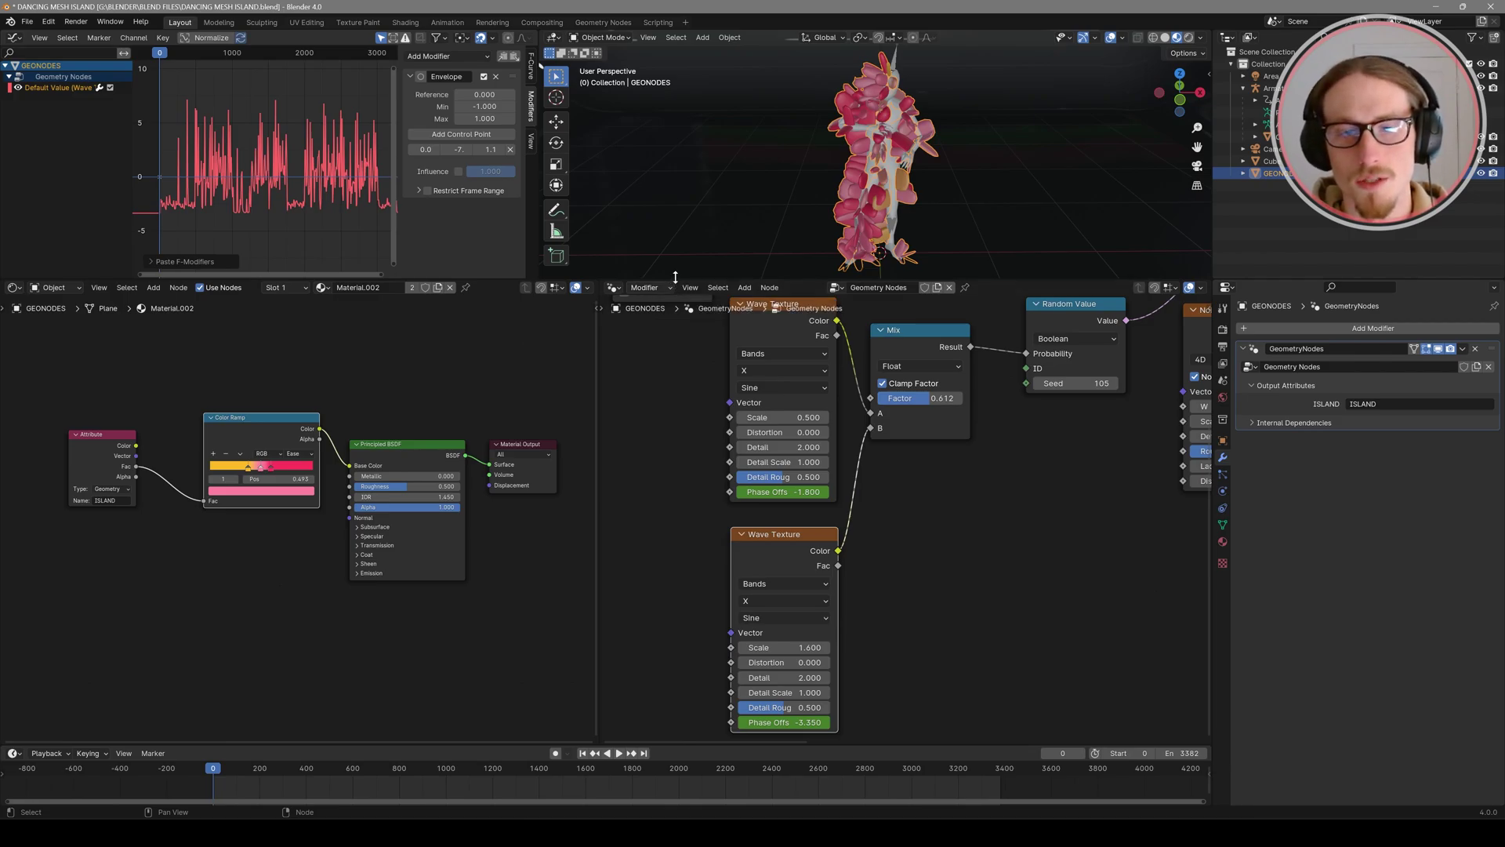
left_click_drag(675, 277, 675, 343)
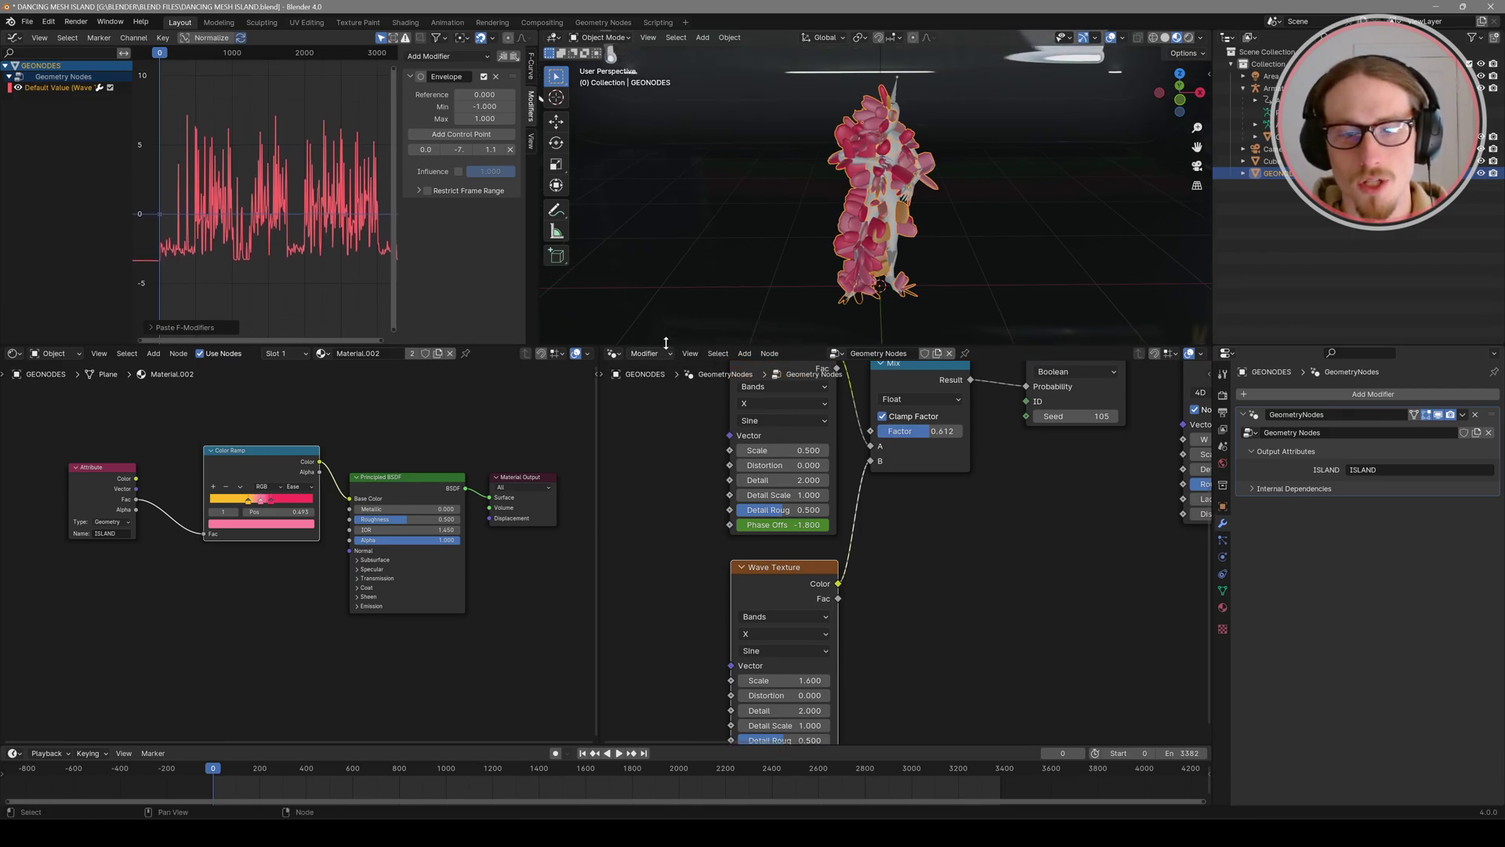
left_click(618, 753)
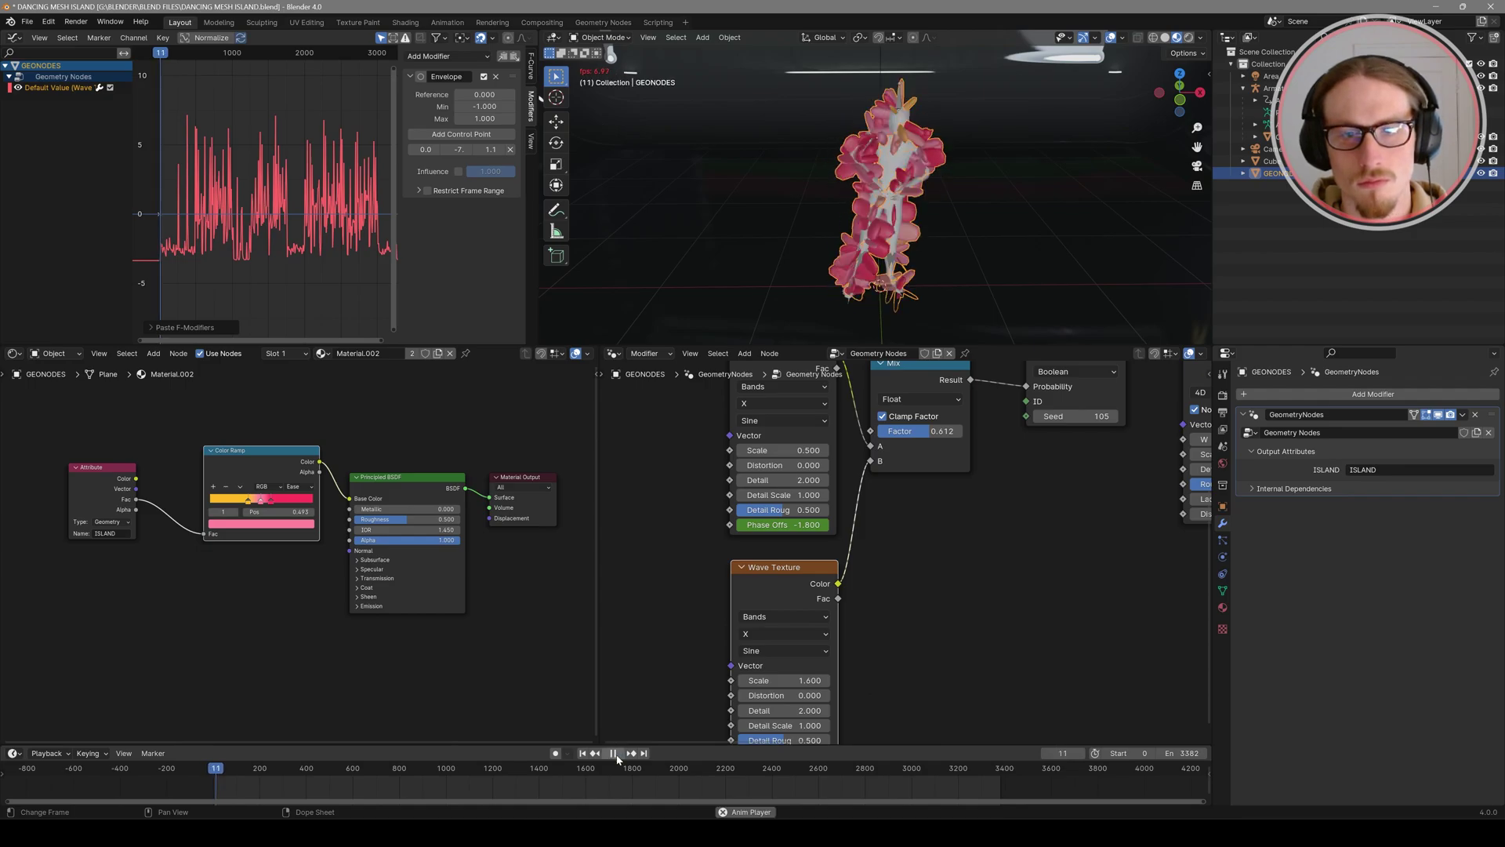
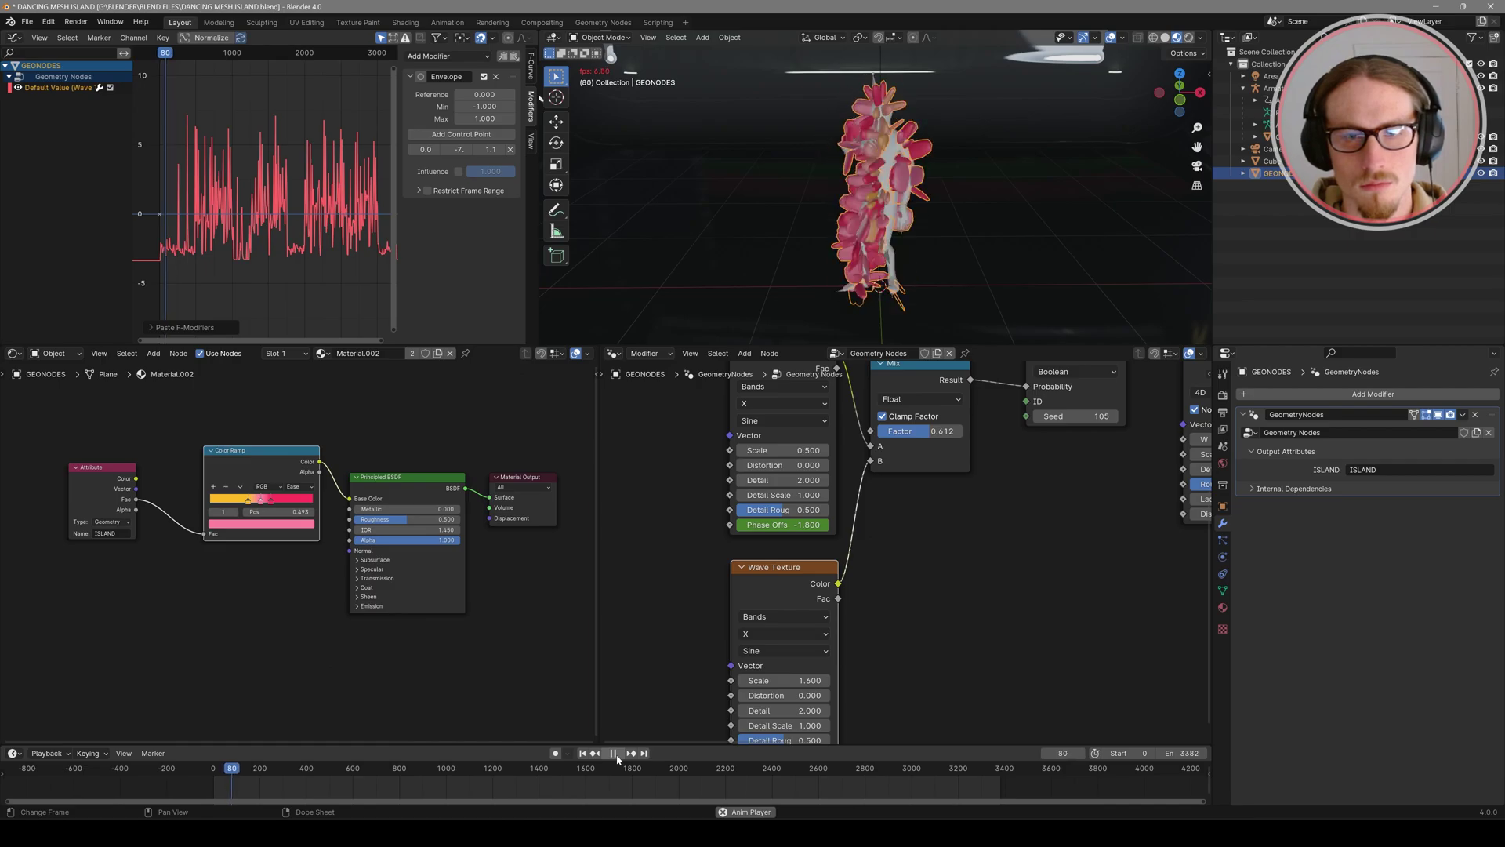
Step: Stop playback, keyframe the Noise Texture's W at 7.2 on frame 0 and select its animation curve
left_click(617, 753)
middle_click_drag(963, 376, 575, 514)
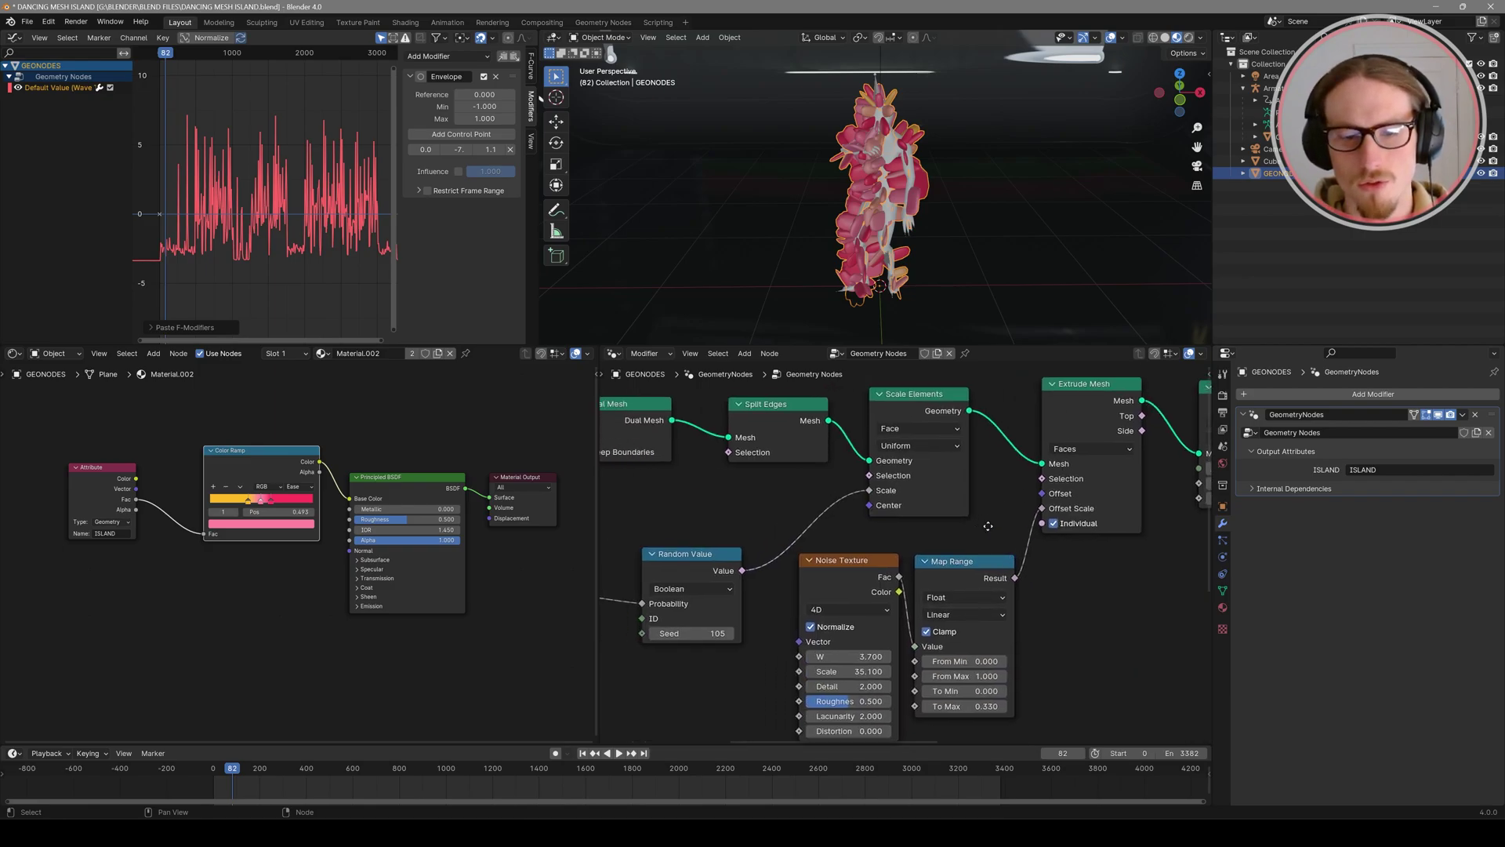
middle_click_drag(988, 526, 1033, 462)
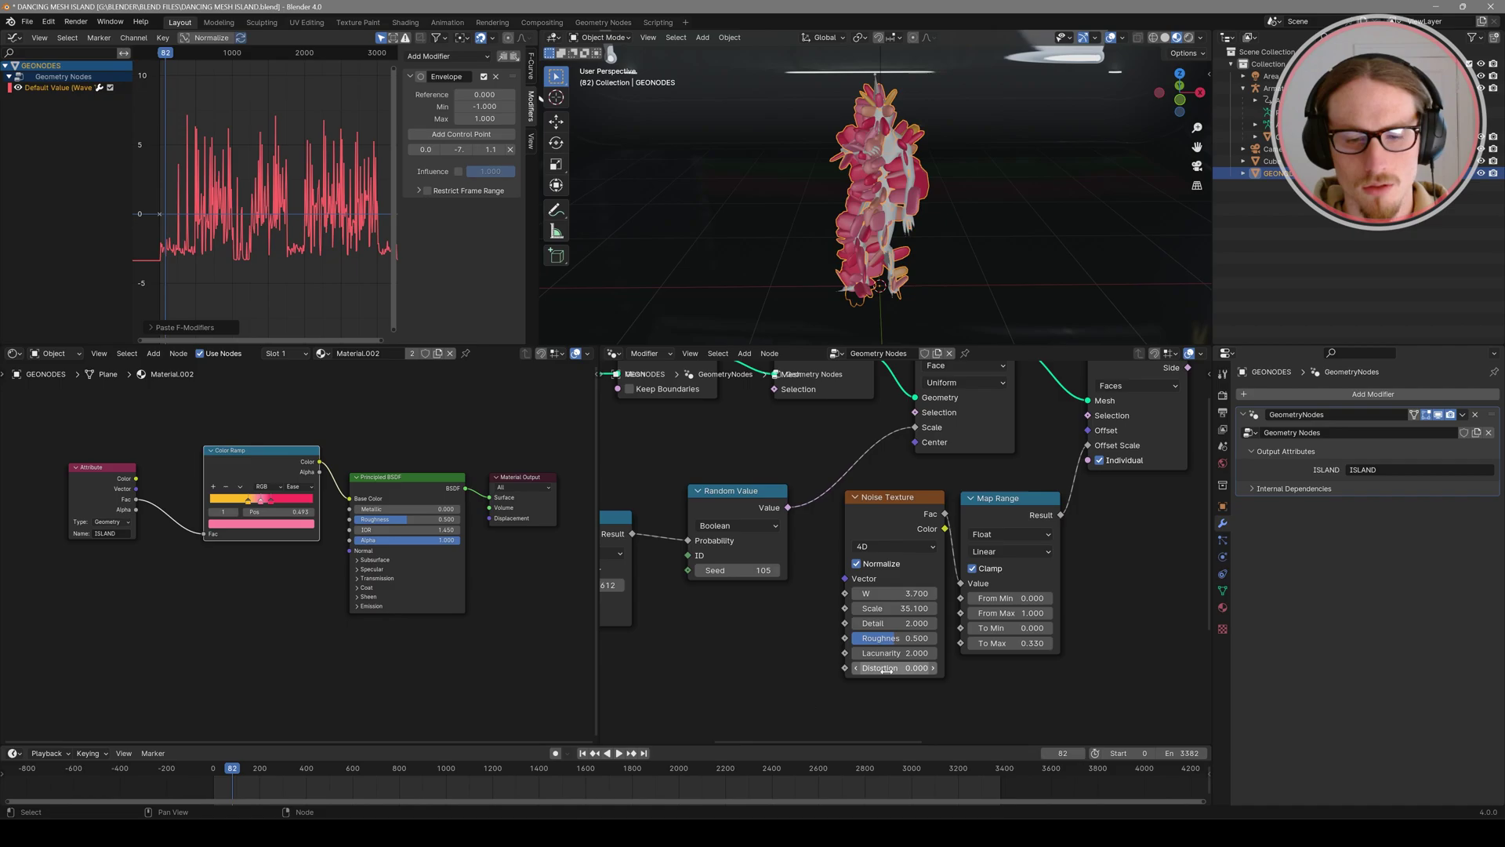
left_click_drag(884, 593, 957, 594)
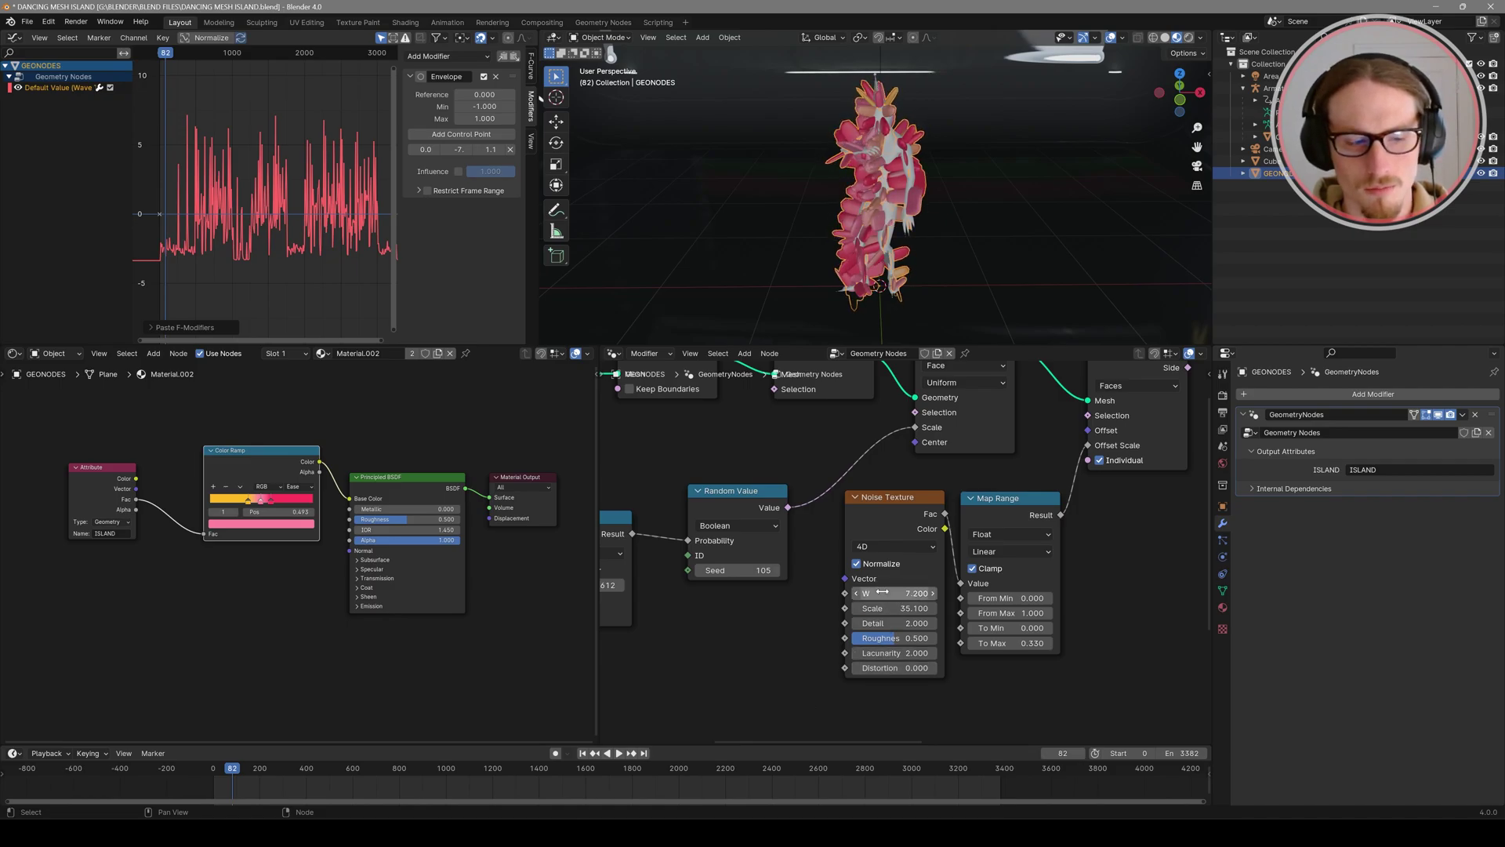
left_click(584, 753)
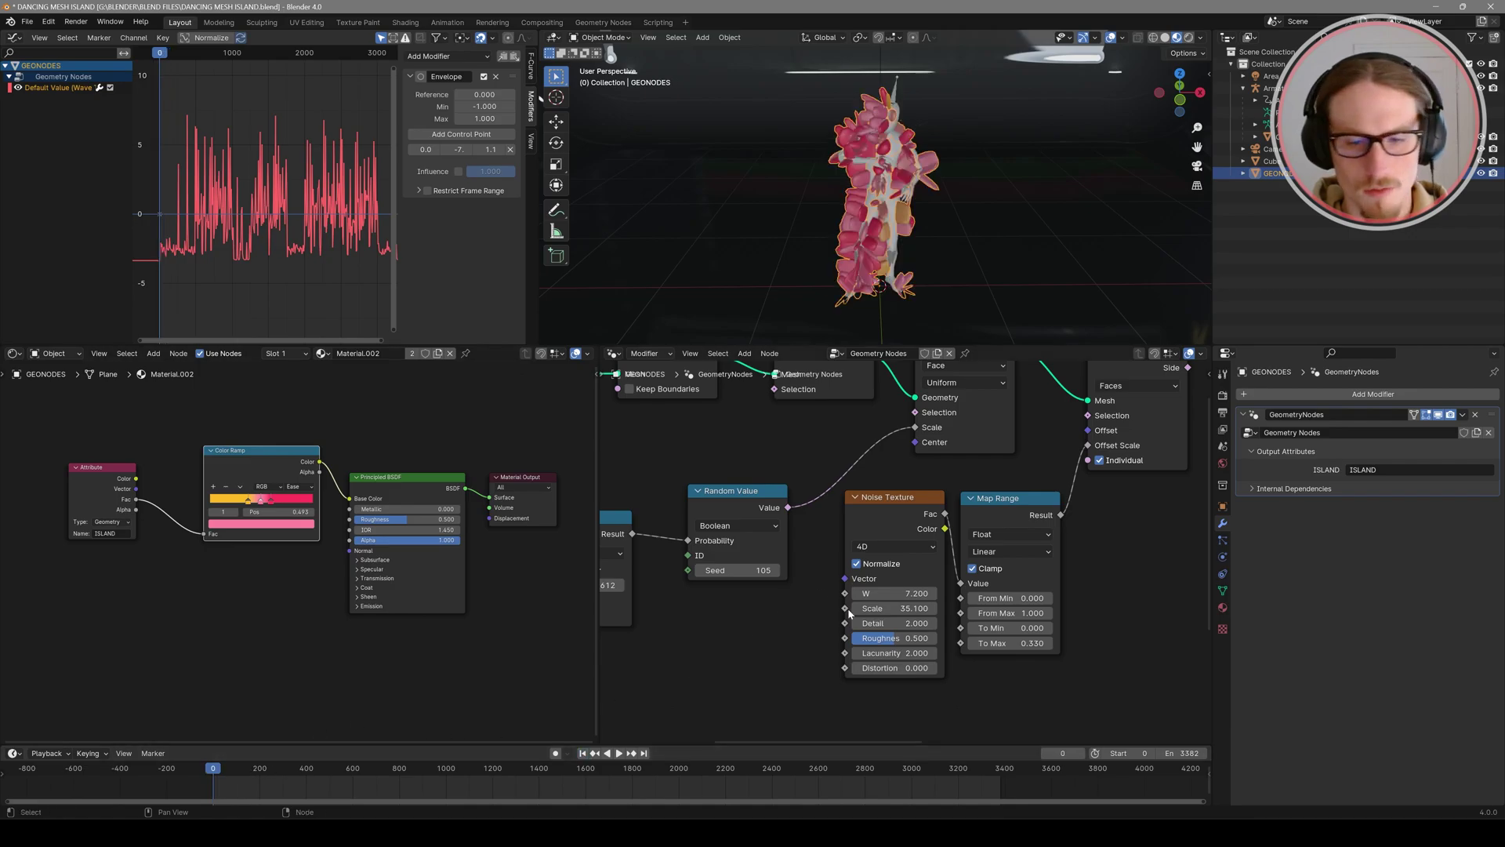
left_click(902, 507)
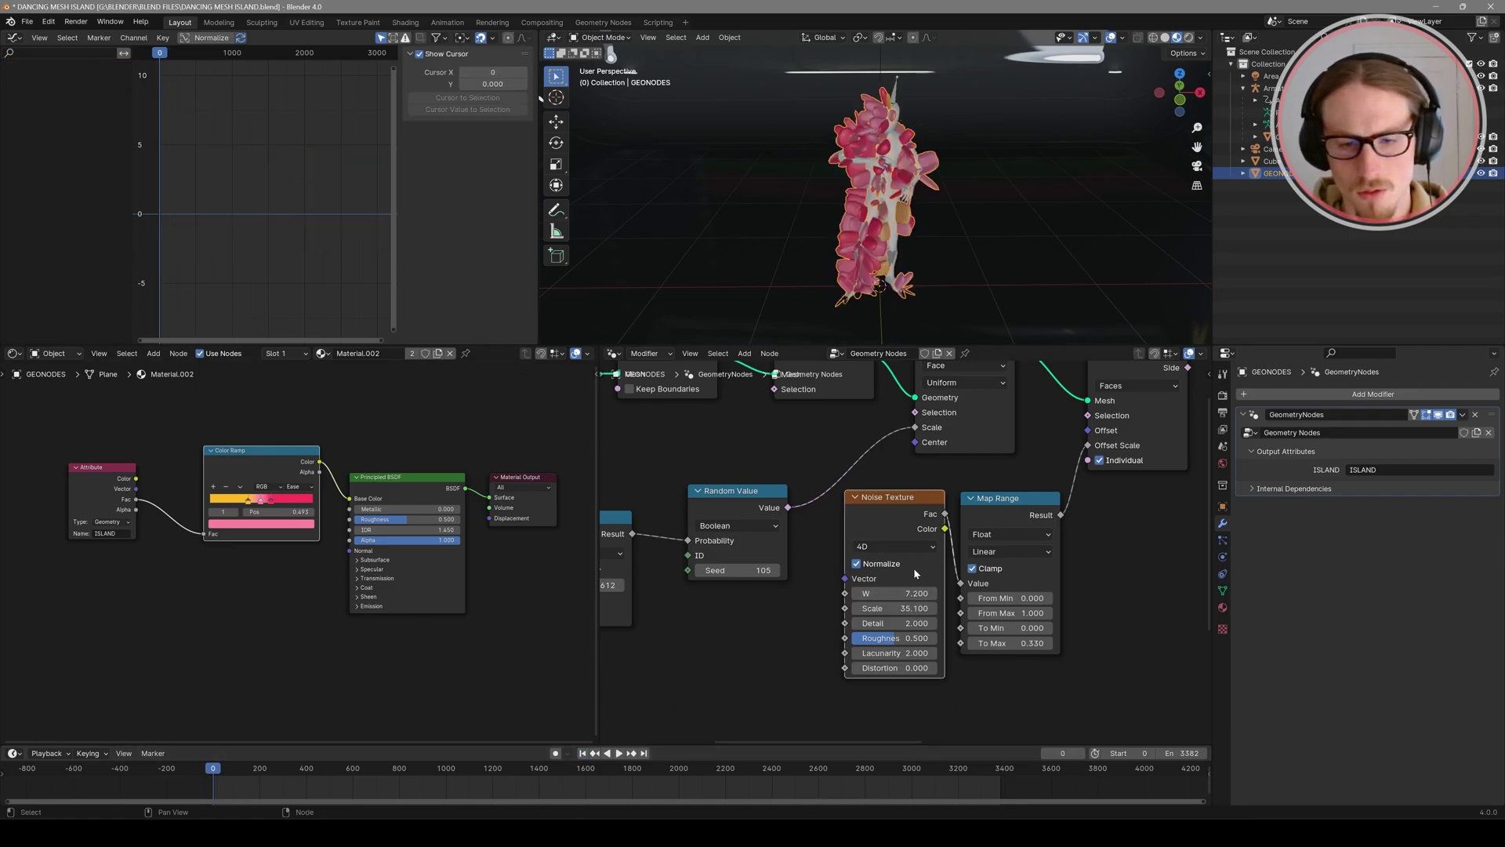
key("i")
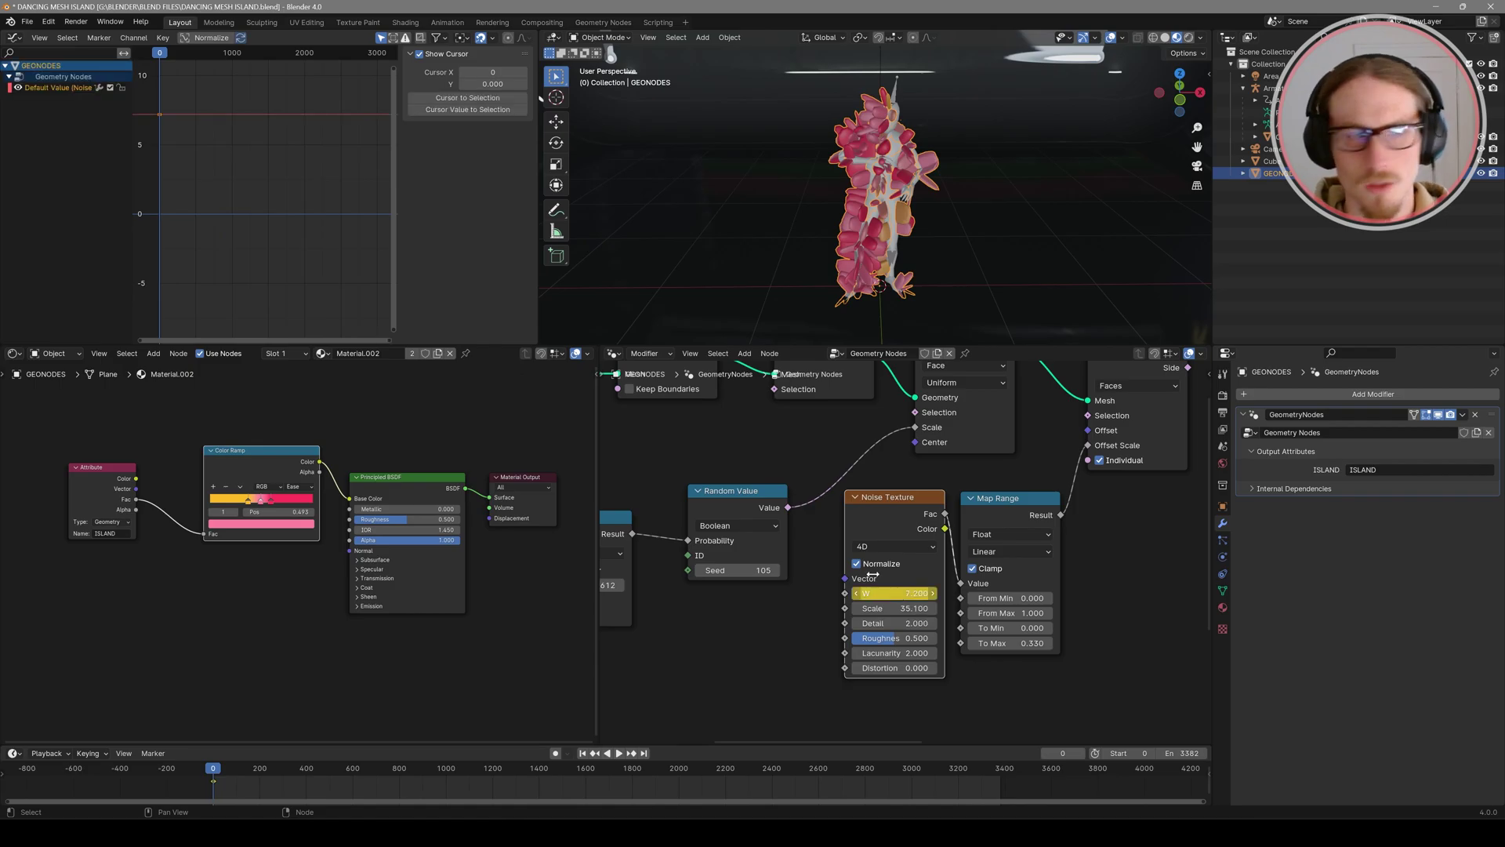
left_click(68, 88)
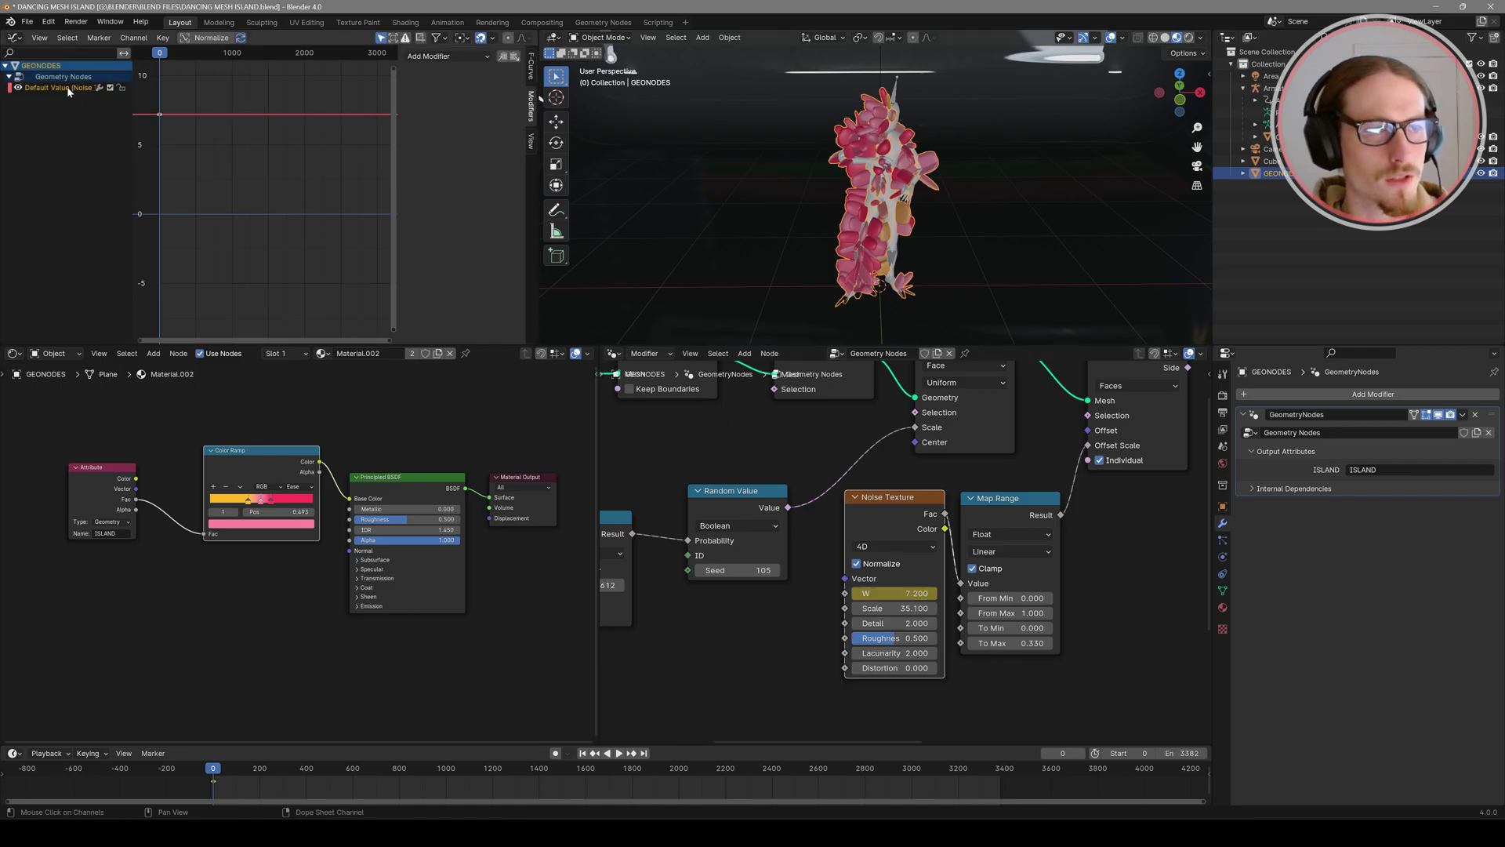
Step: Bake the Themis MP3 into the Noise Texture's W curve with a lowest frequency of 200 and a highest frequency of 500
left_click(127, 38)
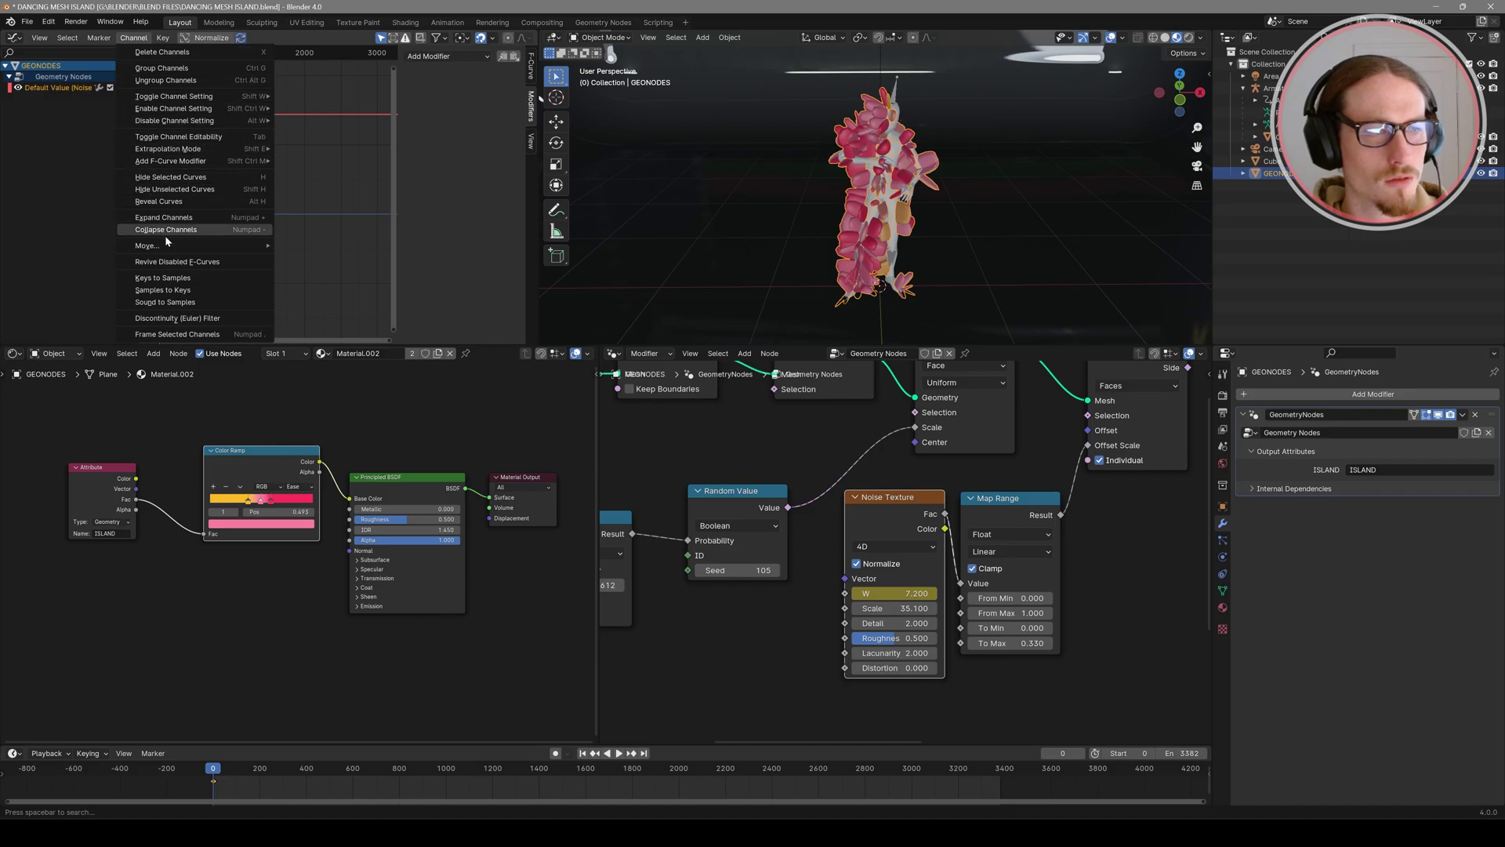
left_click(164, 302)
left_click(1042, 291)
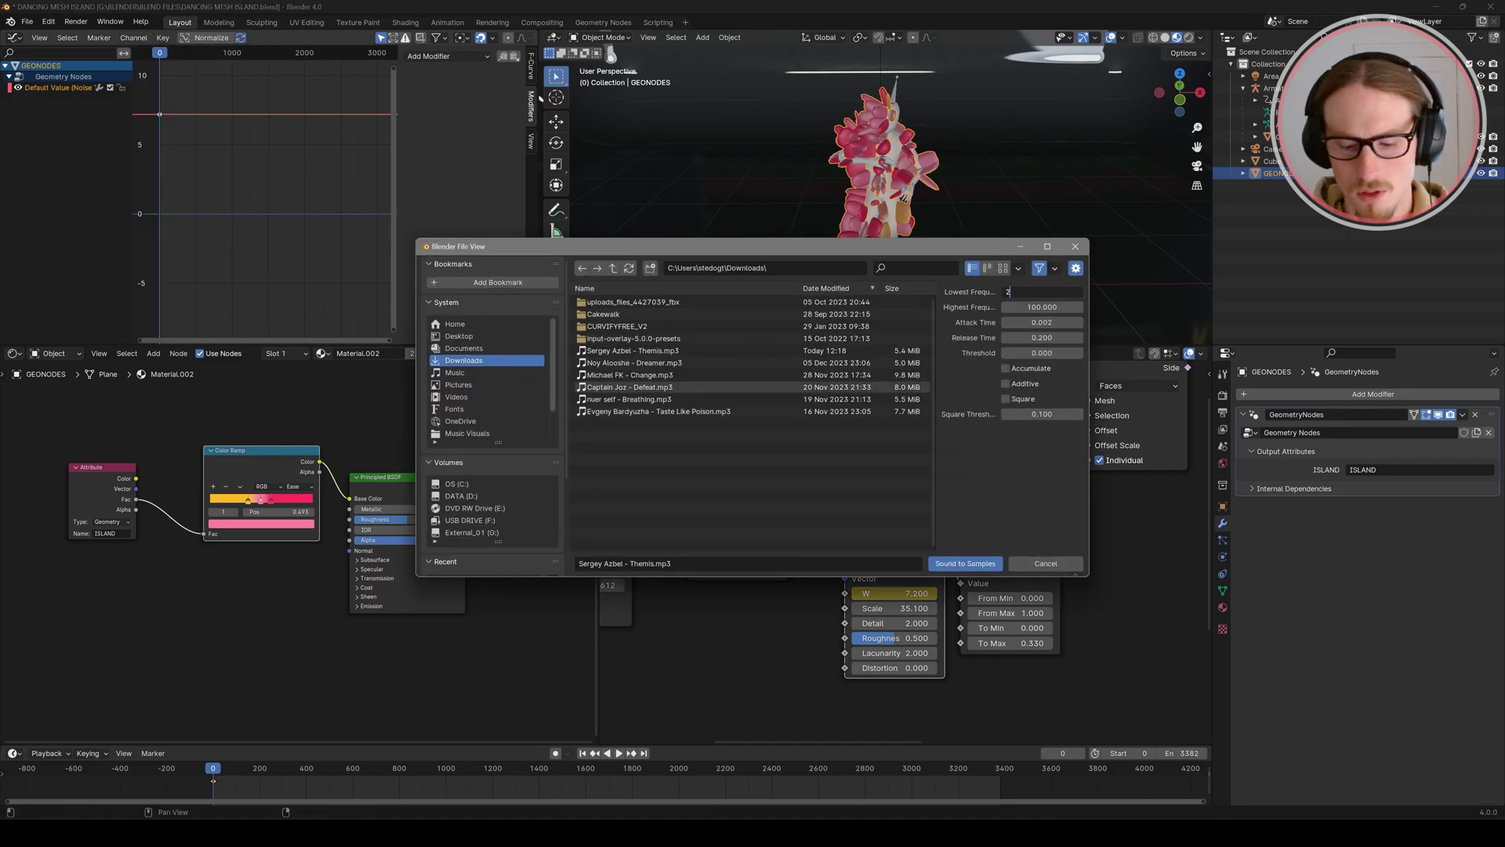
type("200")
key("Return")
left_click(1051, 307)
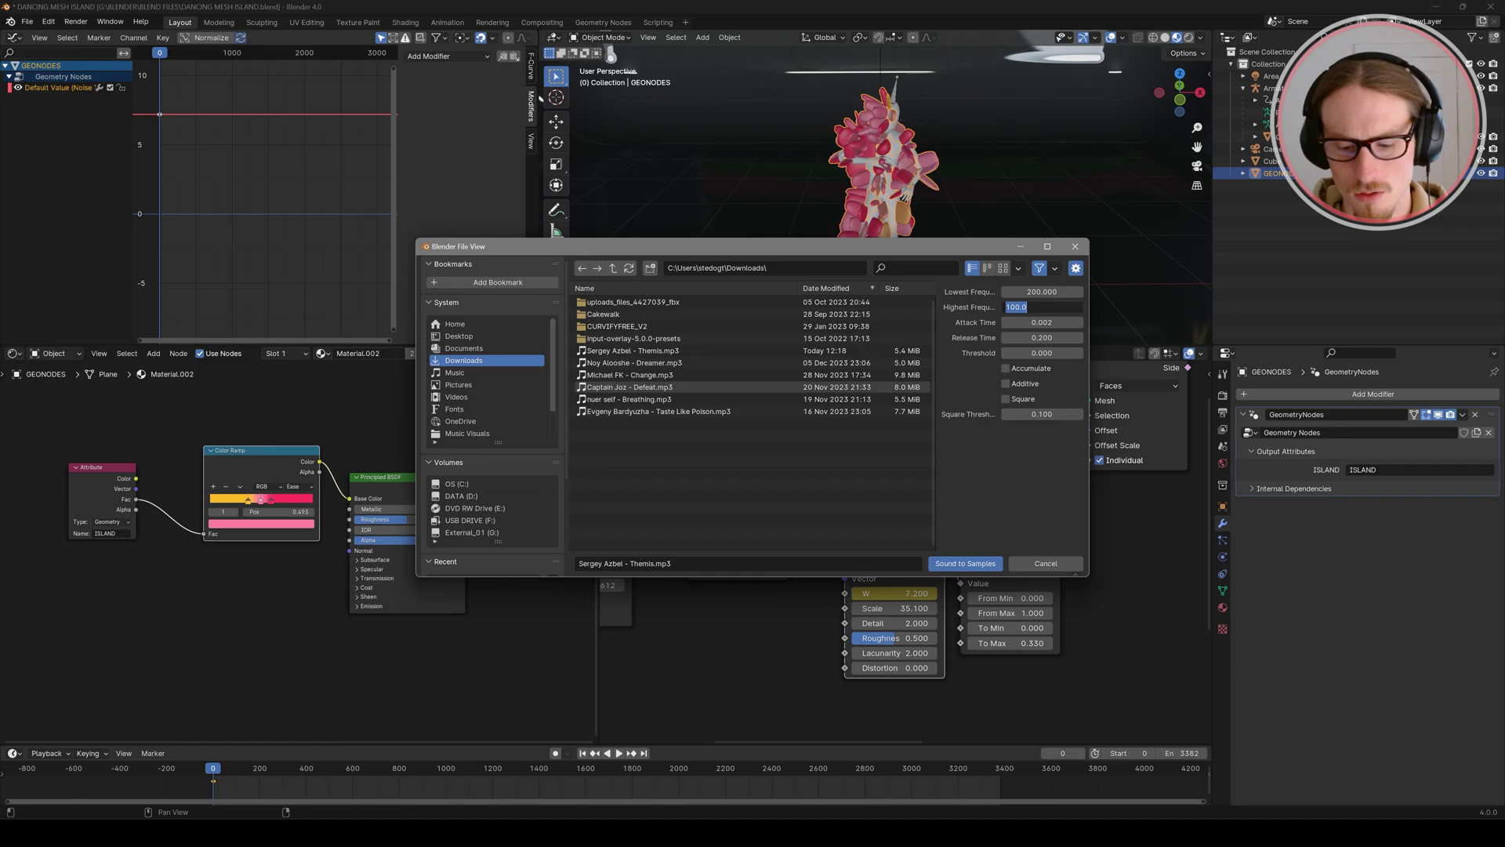
type("500")
key("Return")
left_click(966, 563)
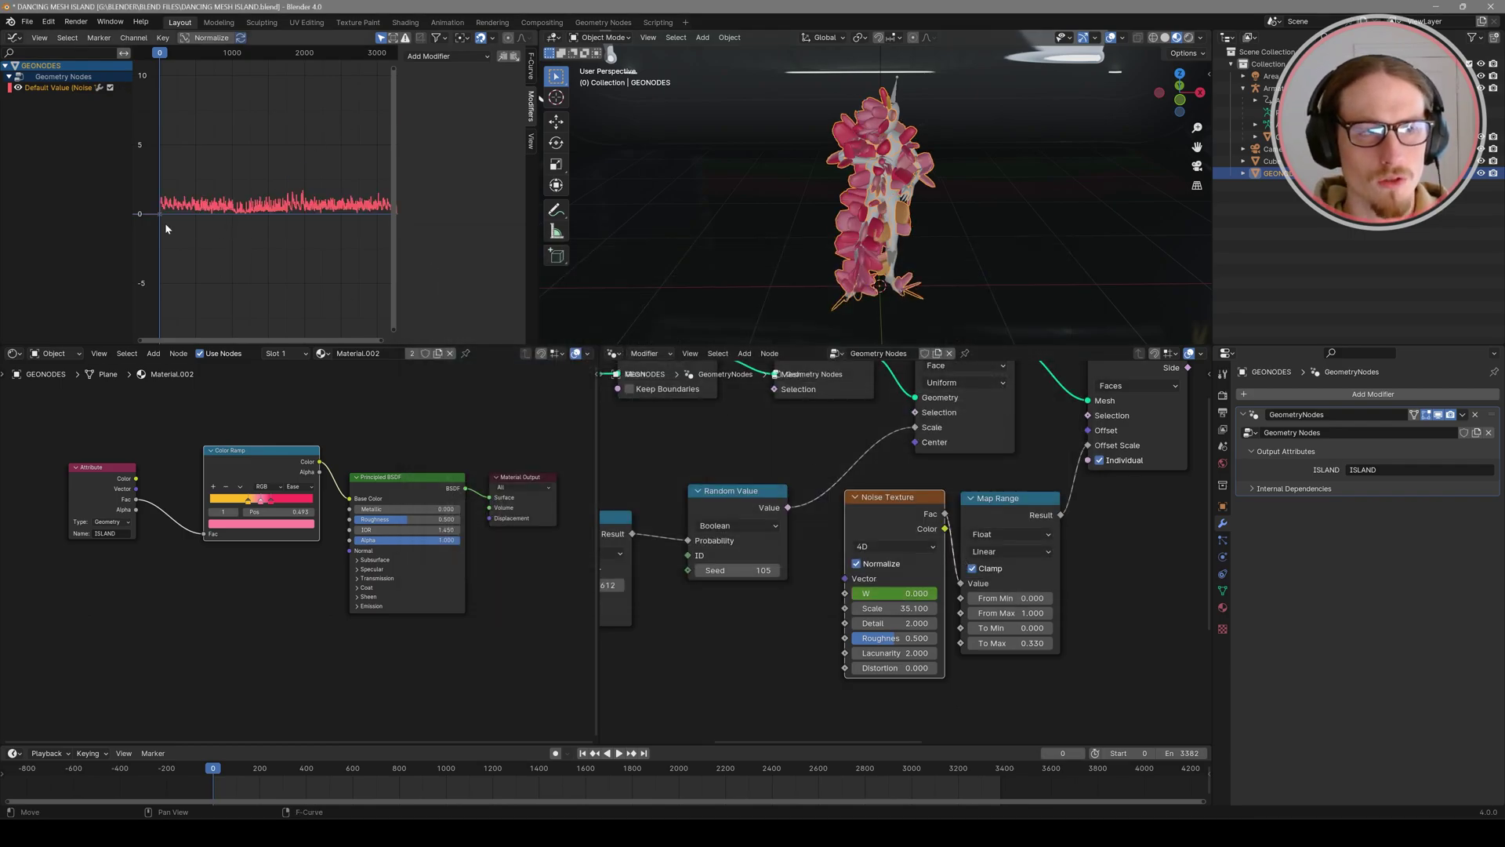
Step: Paste the copied Envelope modifier onto the W curve and set its control point to a minimum of about 1.5 and maximum of about 18
left_click(516, 61)
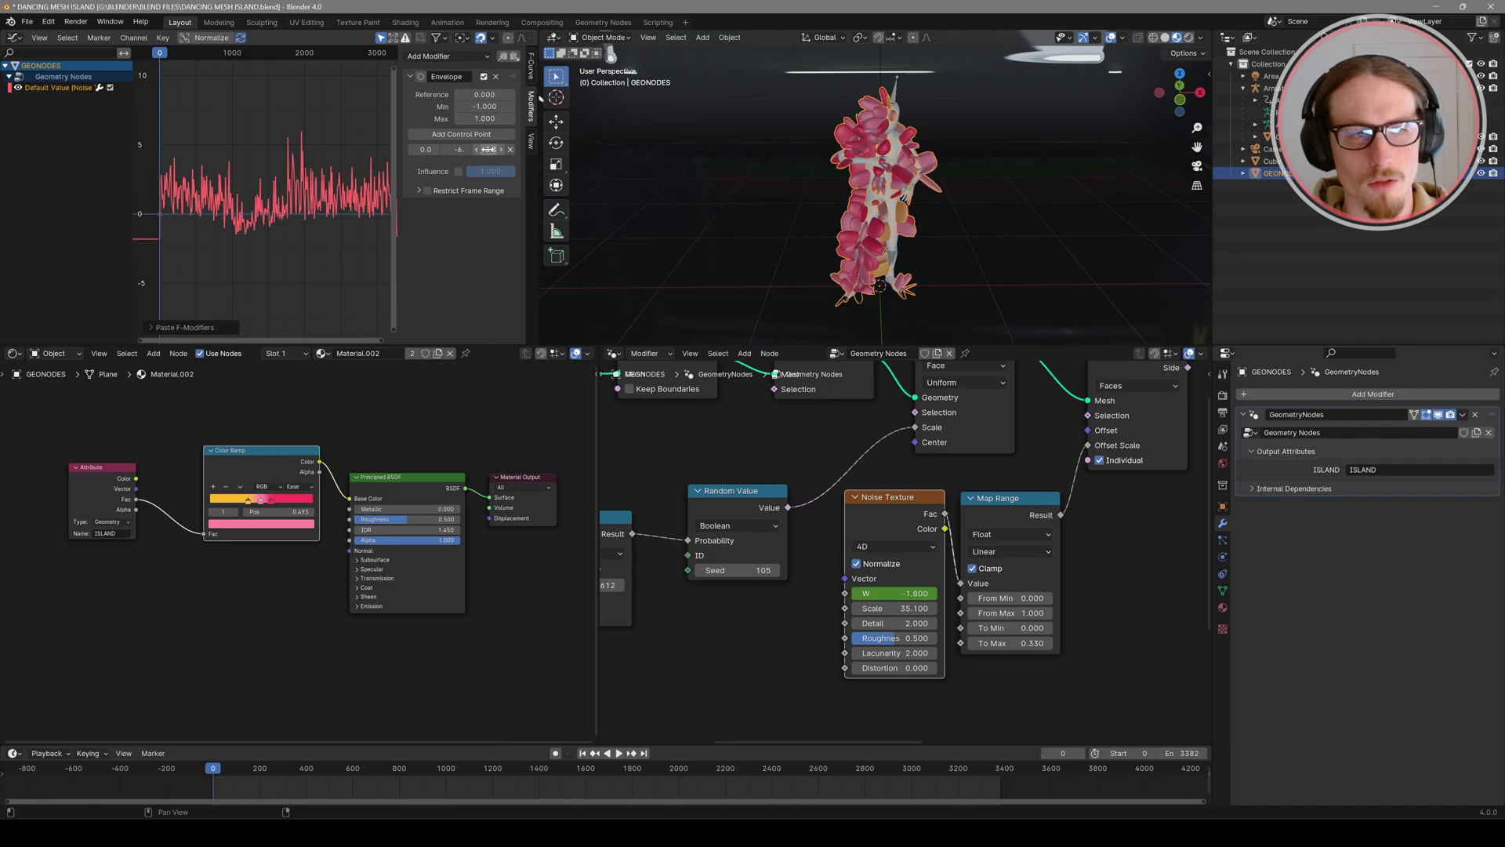
left_click_drag(490, 149, 443, 149)
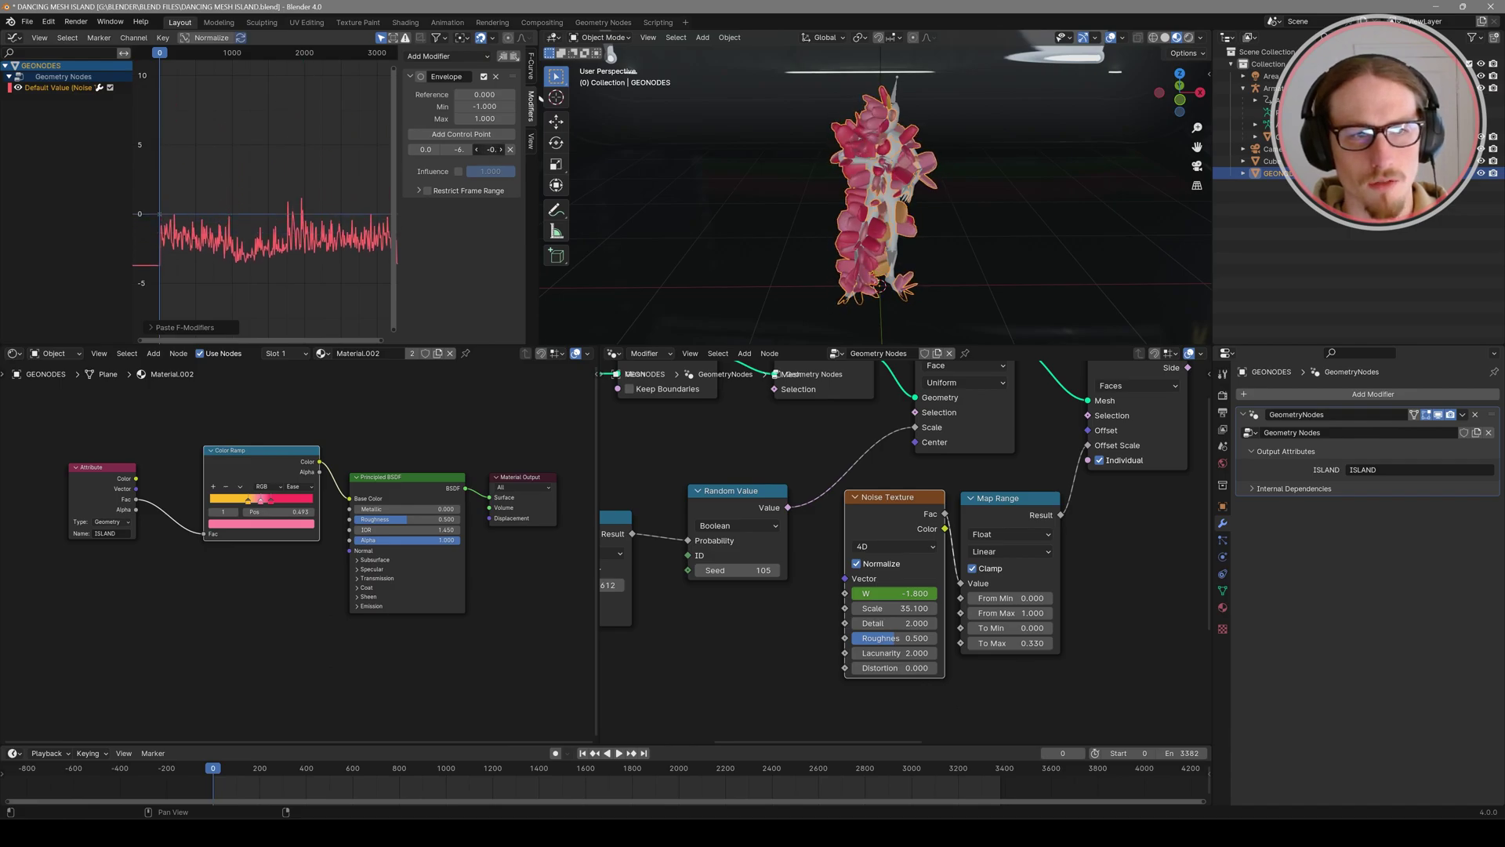
scroll(286, 278, "down", 10)
middle_click_drag(285, 278, 245, 328)
mouse_move(490, 149)
left_mouse_down()
mouse_move(627, 149)
mouse_move(518, 149)
left_mouse_up()
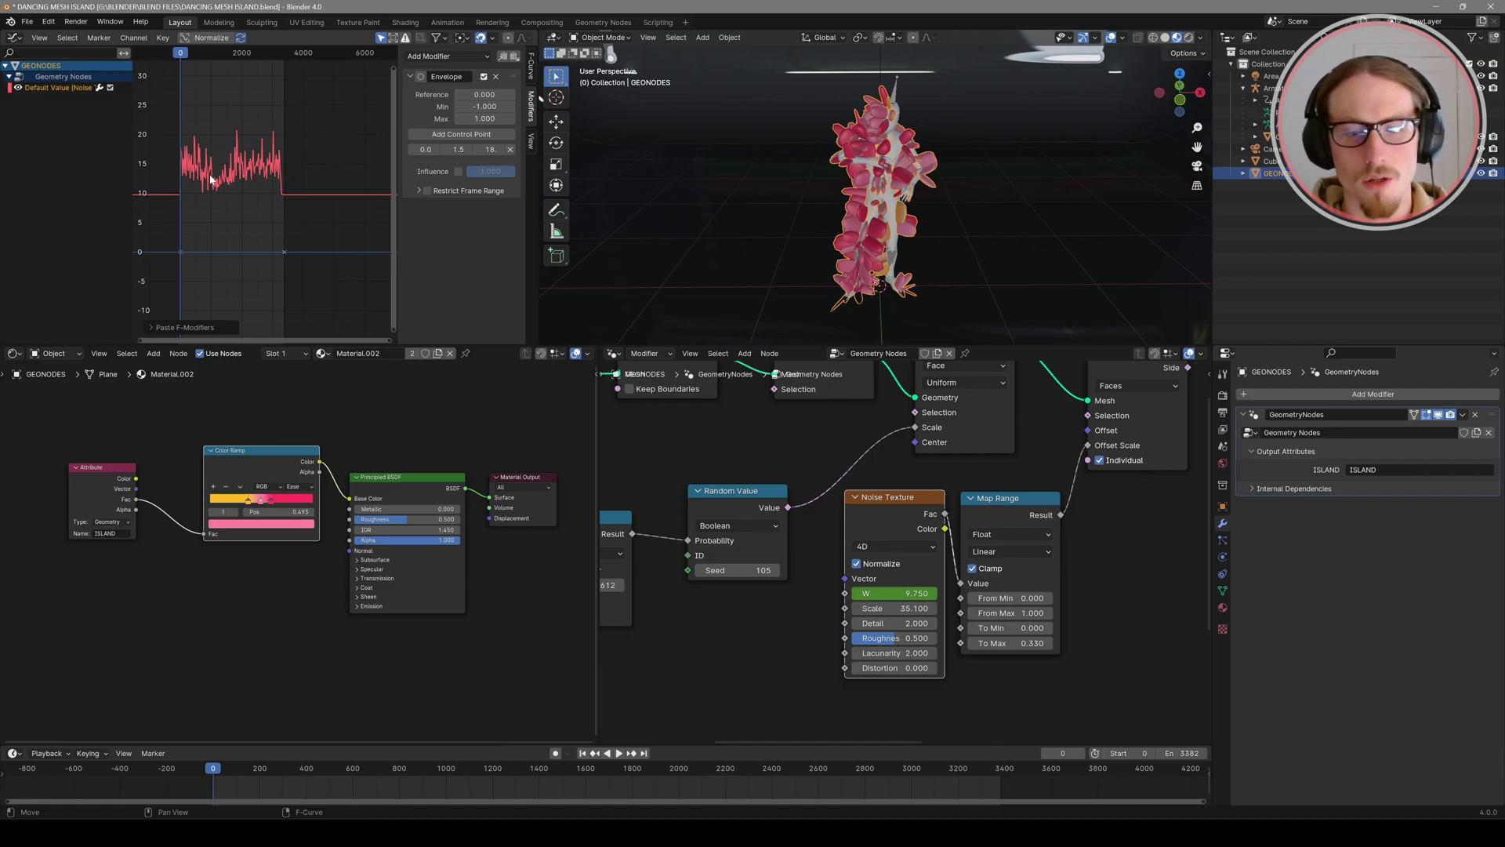
Step: Set the Map Range beside the Noise Texture to From Max 2.6 and To Max 0.34, checking the extrusion at different frames
scroll(1066, 618, "up", 1)
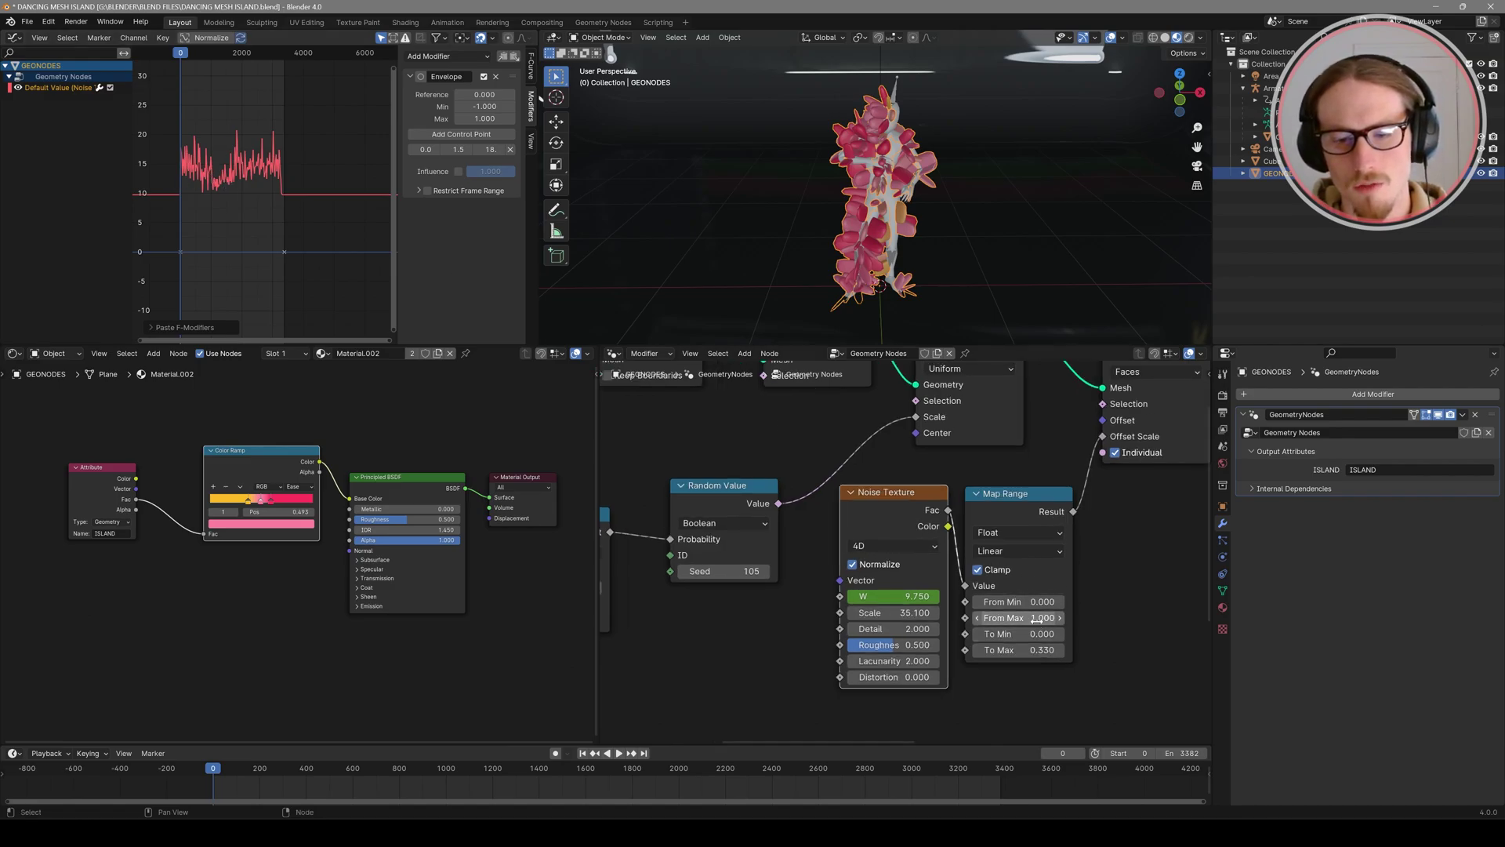
left_click_drag(1037, 617, 1076, 618)
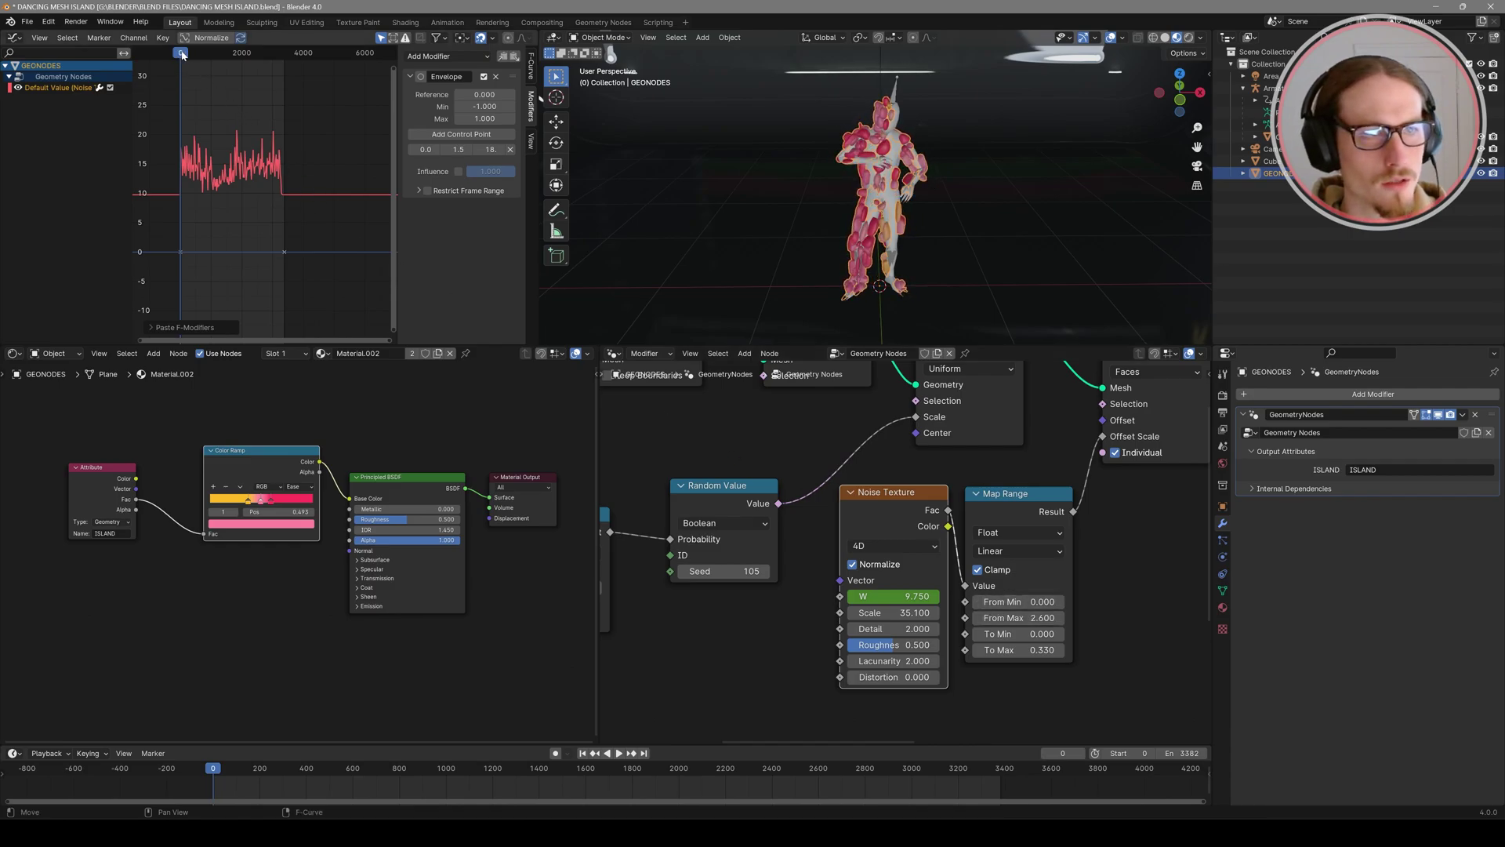
left_click_drag(182, 54, 196, 54)
scroll(174, 138, "up", 7)
middle_click_drag(174, 138, 269, 220)
scroll(305, 250, "up", 7)
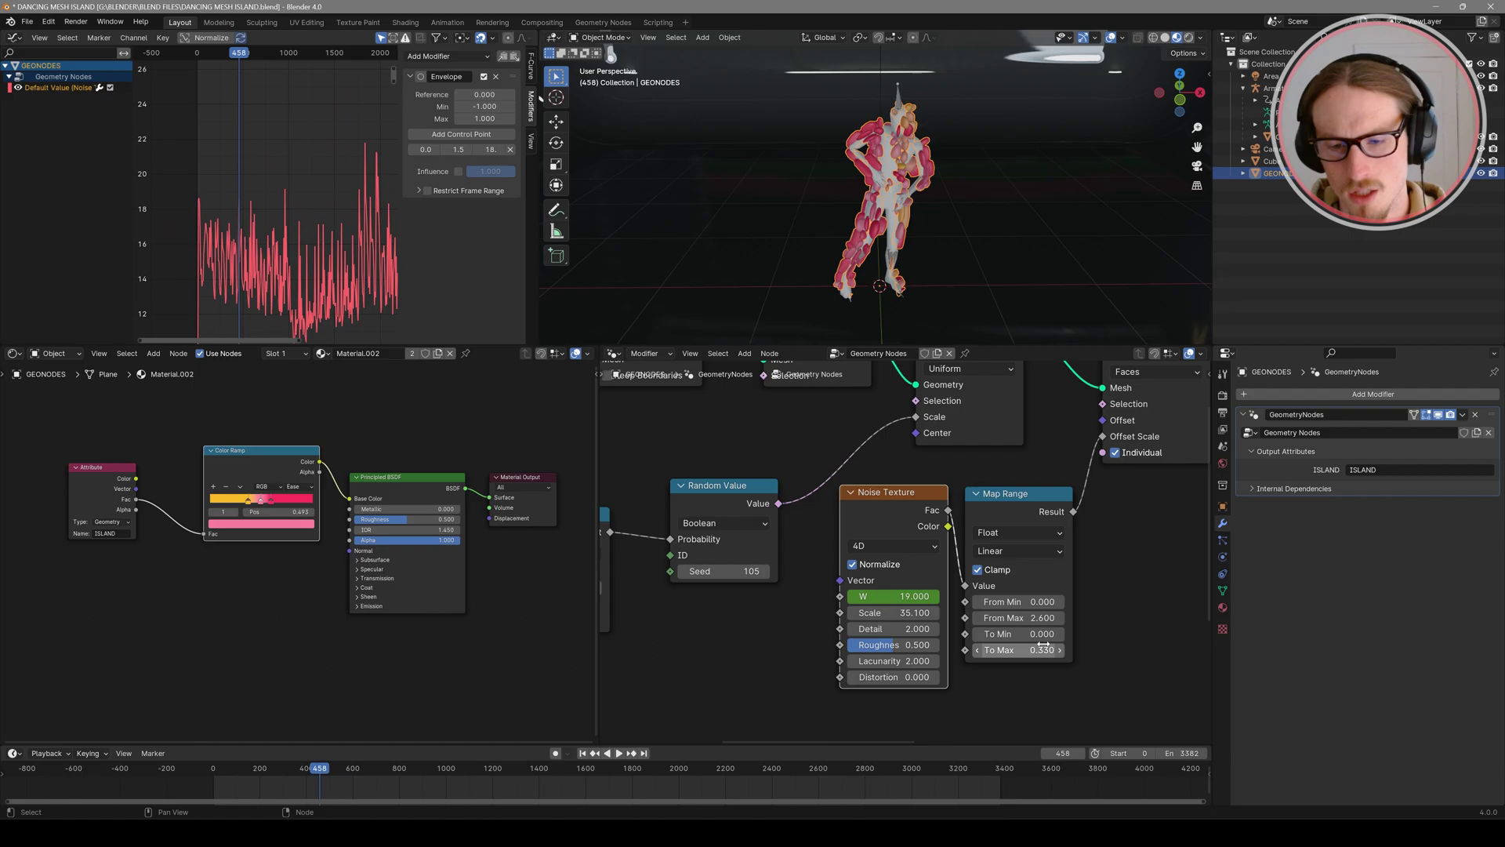
mouse_move(1008, 650)
left_mouse_down()
mouse_move(1070, 650)
mouse_move(996, 650)
mouse_move(1009, 650)
left_mouse_up()
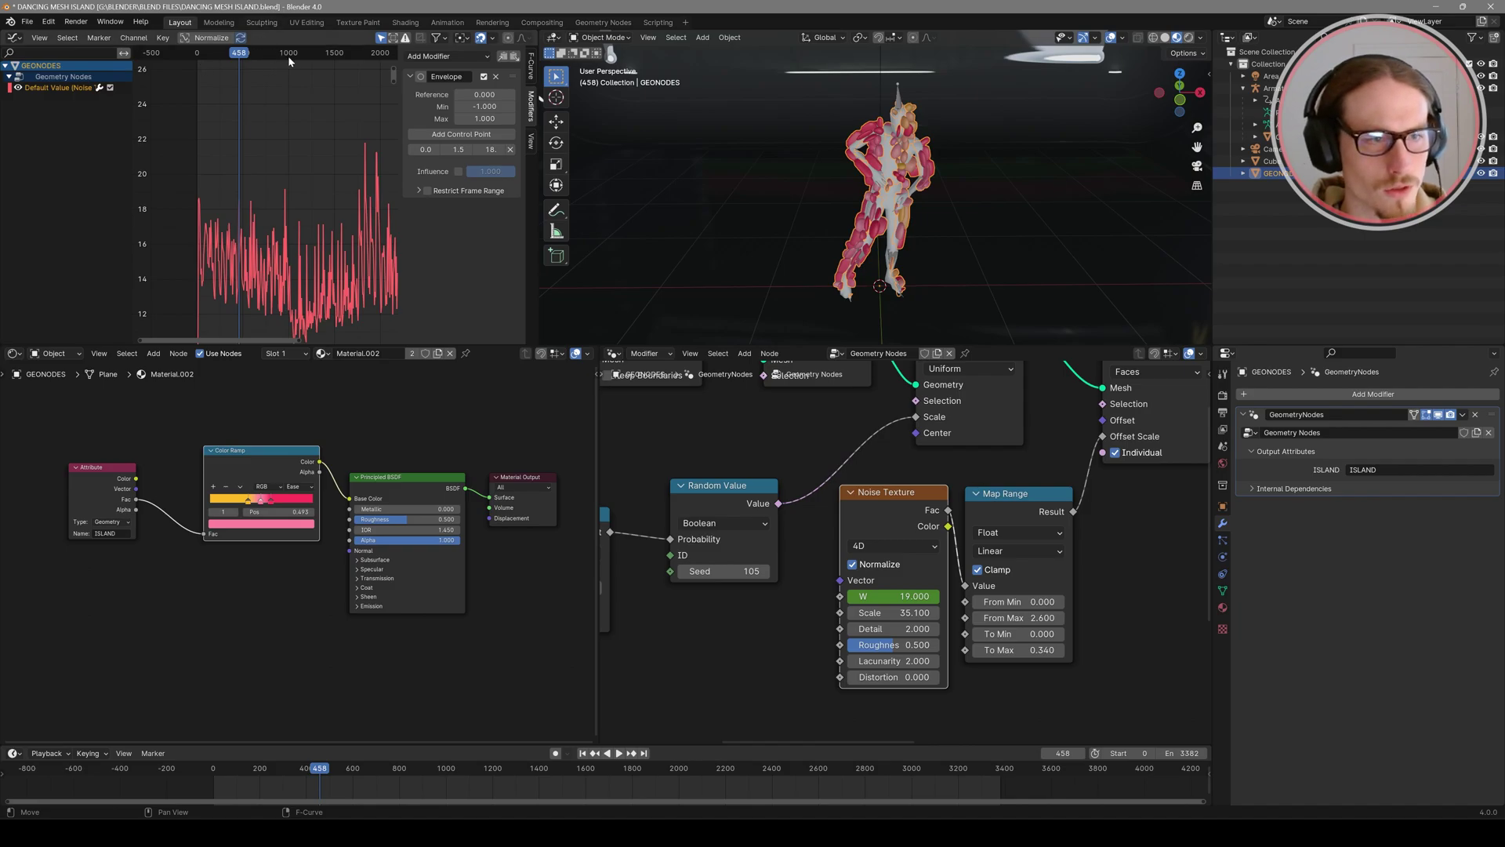
left_click_drag(289, 55, 297, 63)
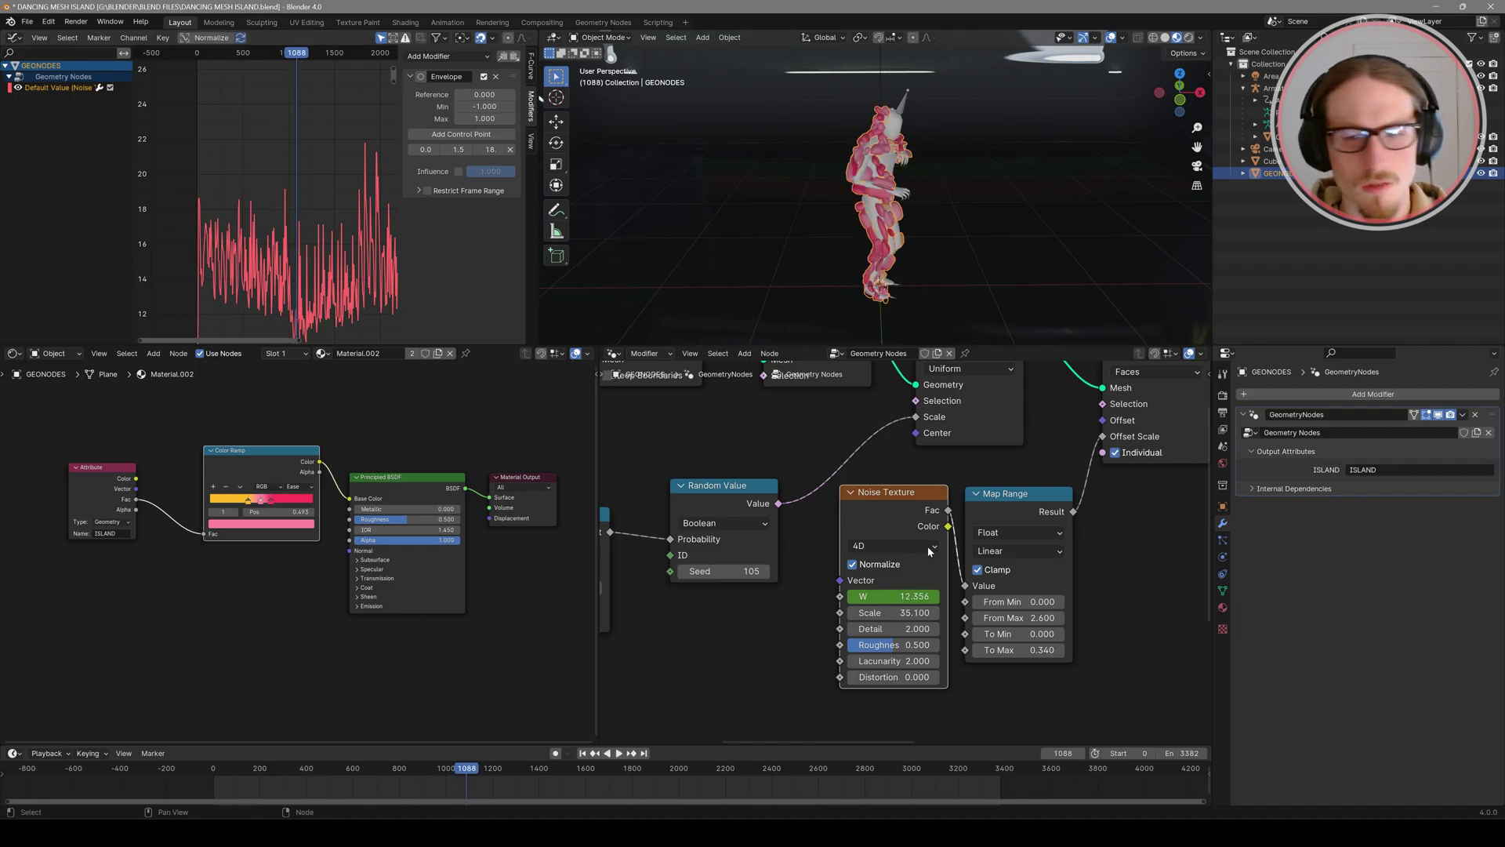
middle_click_drag(1087, 526, 1028, 528)
left_click_drag(970, 515, 979, 509)
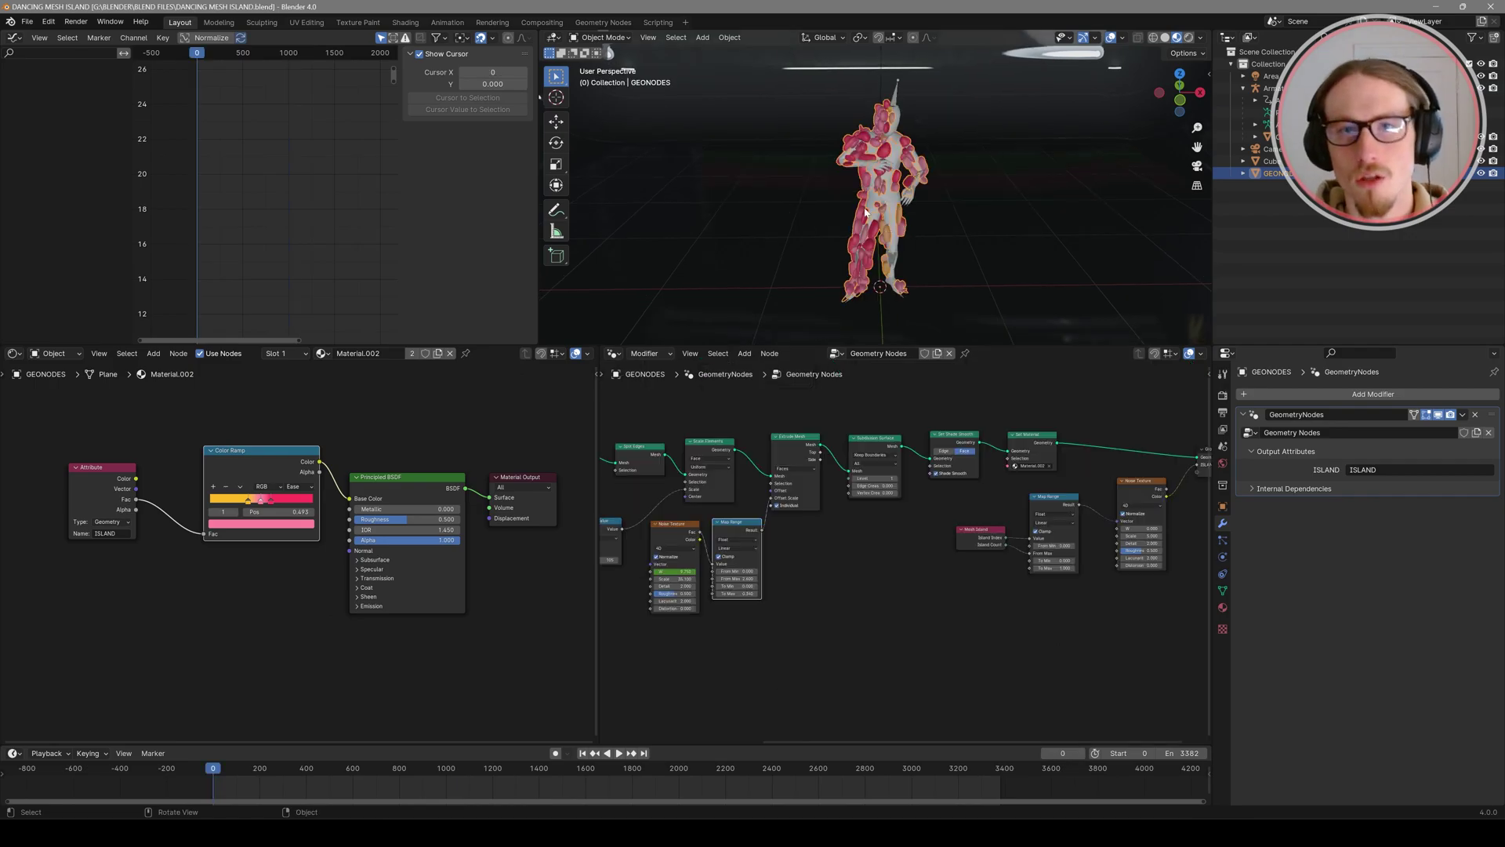
Step: Hide the original character mesh nested under the armature in the viewport
middle_click_drag(878, 198, 784, 149)
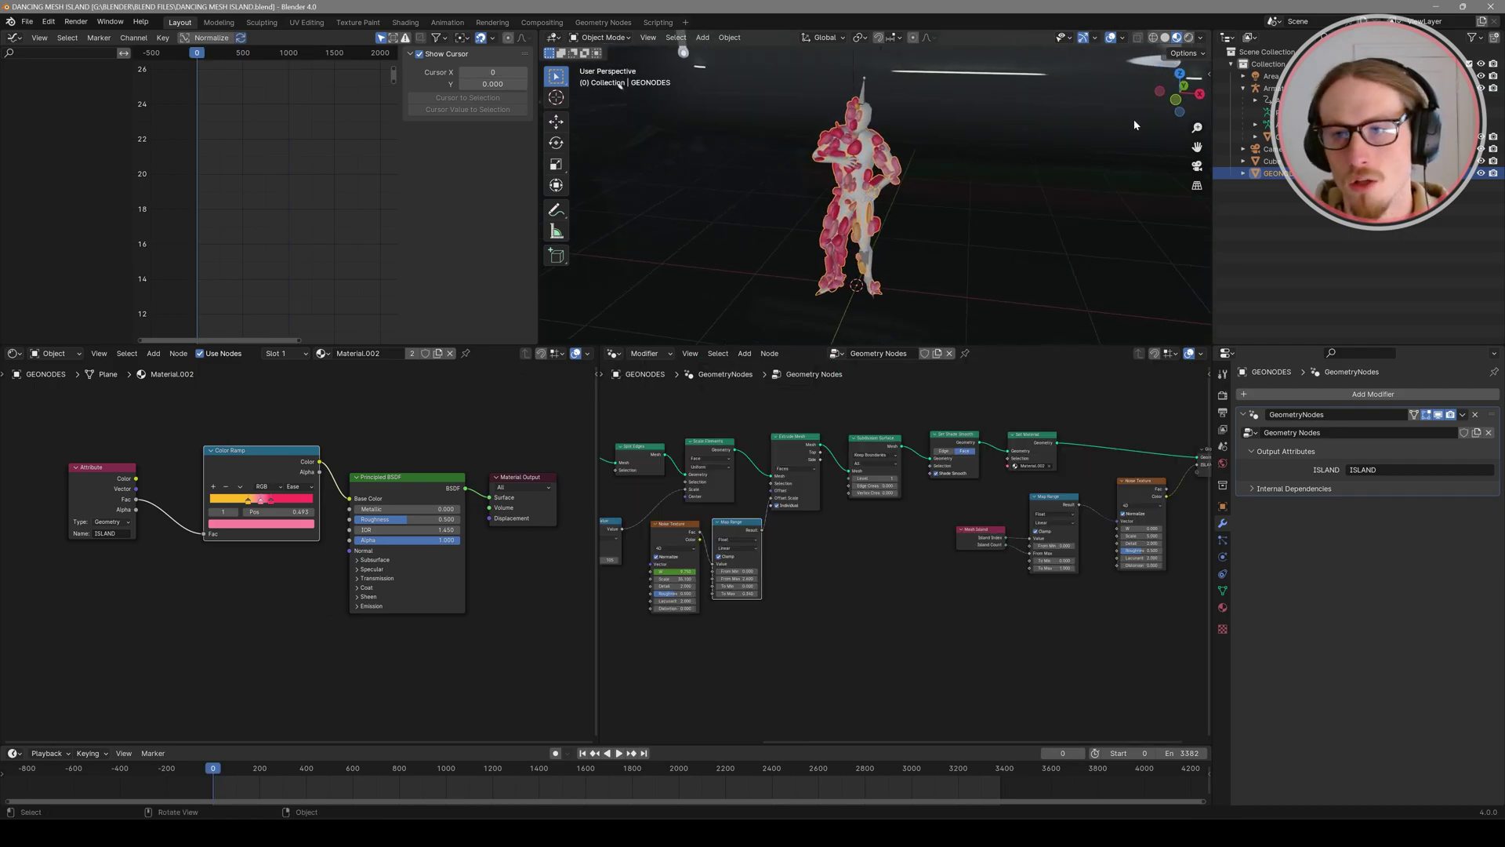
left_click(1480, 138)
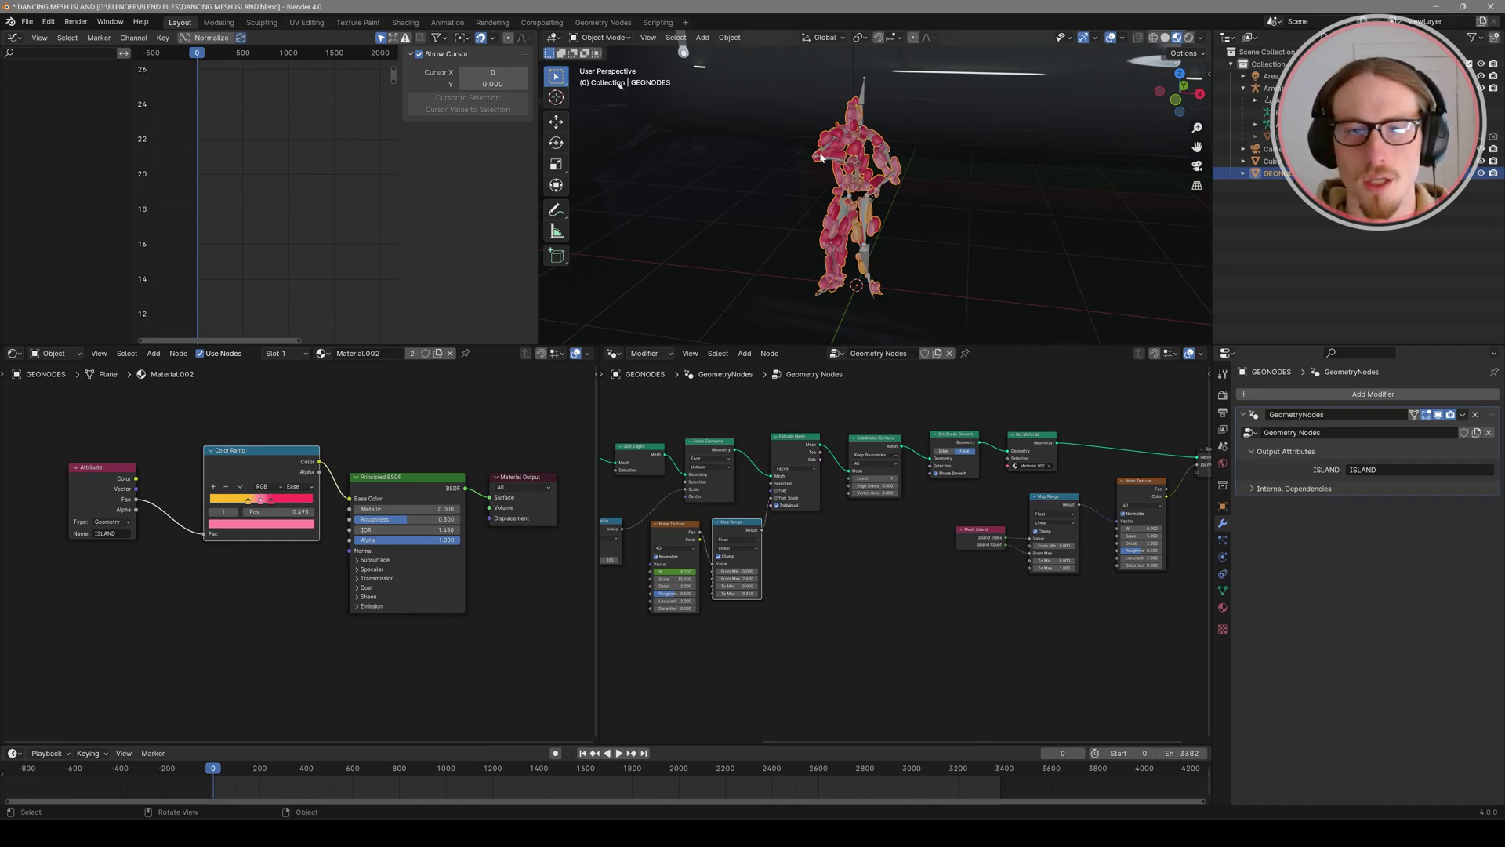
mouse_move(914, 119)
middle_mouse_down()
mouse_move(843, 135)
mouse_move(886, 124)
middle_mouse_up()
scroll(886, 129, "up", 2)
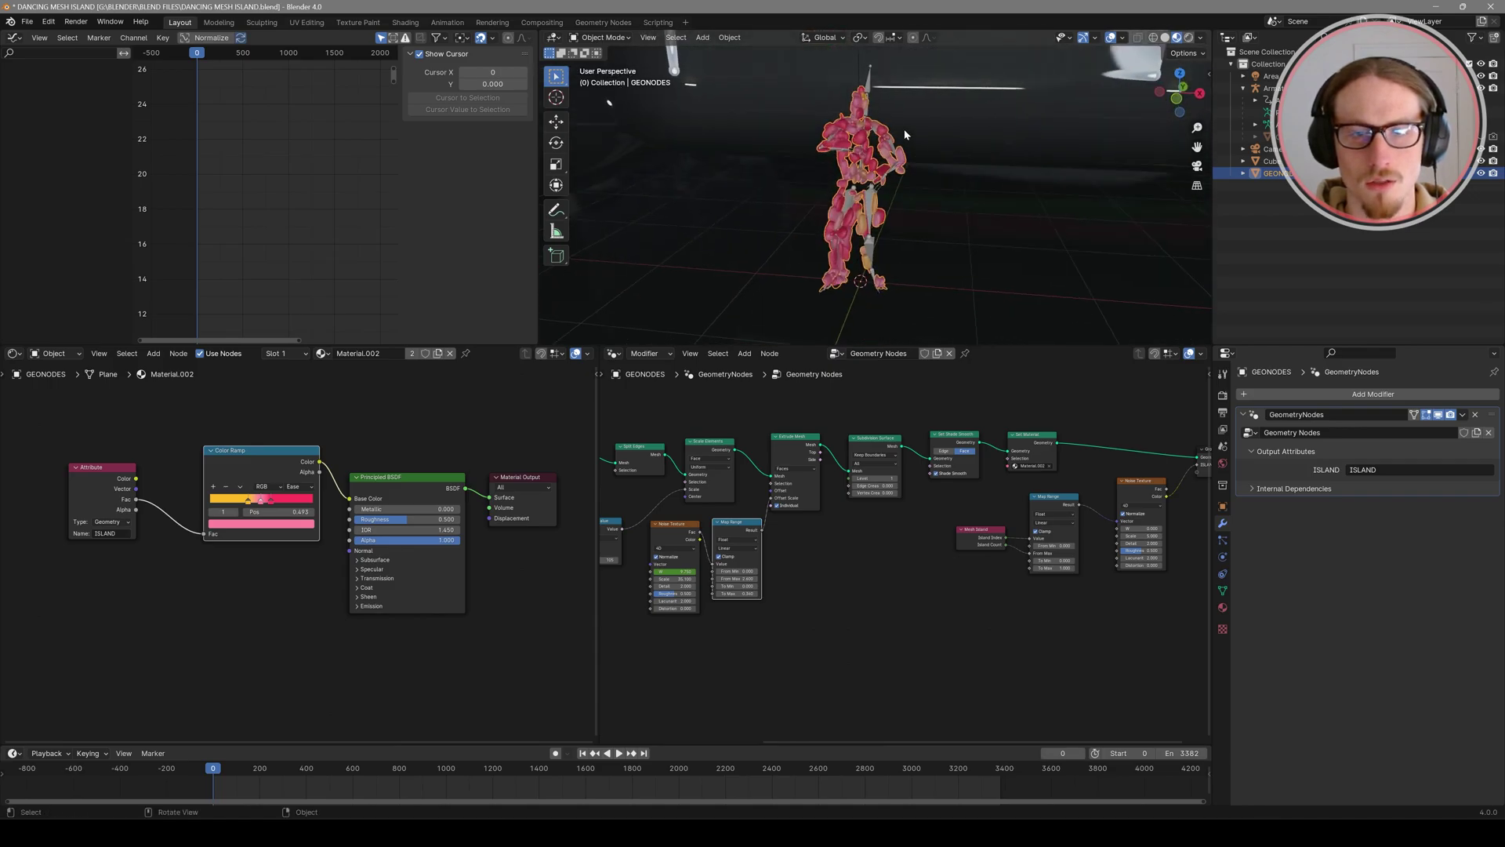
scroll(821, 567, "up", 2)
Step: Adjust the upper Wave Texture's scale and distortion while checking the mesh islands at frame 318
middle_click_drag(781, 631, 820, 568)
middle_click_drag(942, 437, 946, 474)
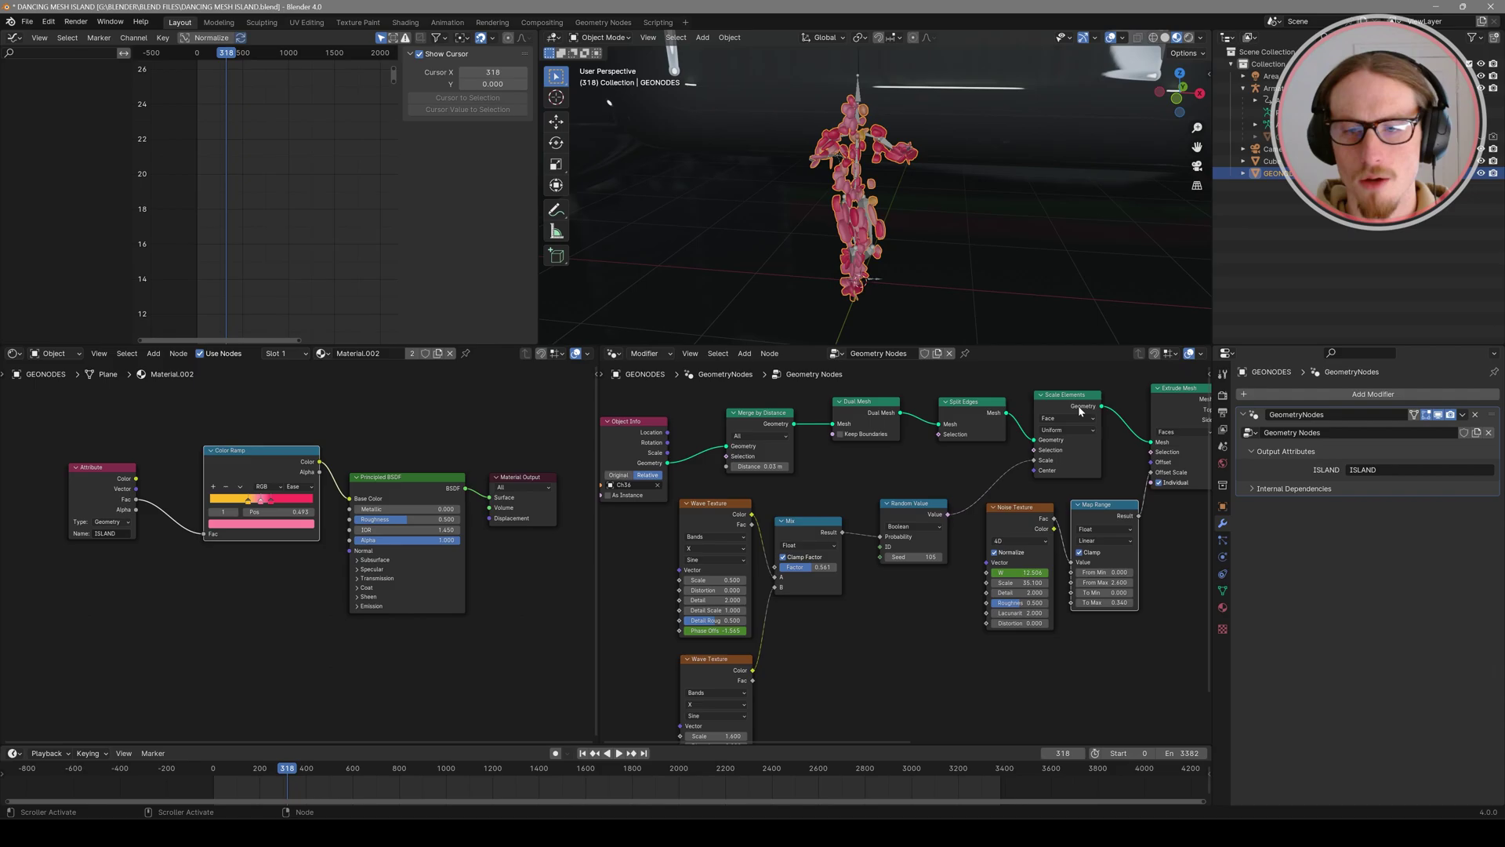
middle_click_drag(846, 470, 884, 454)
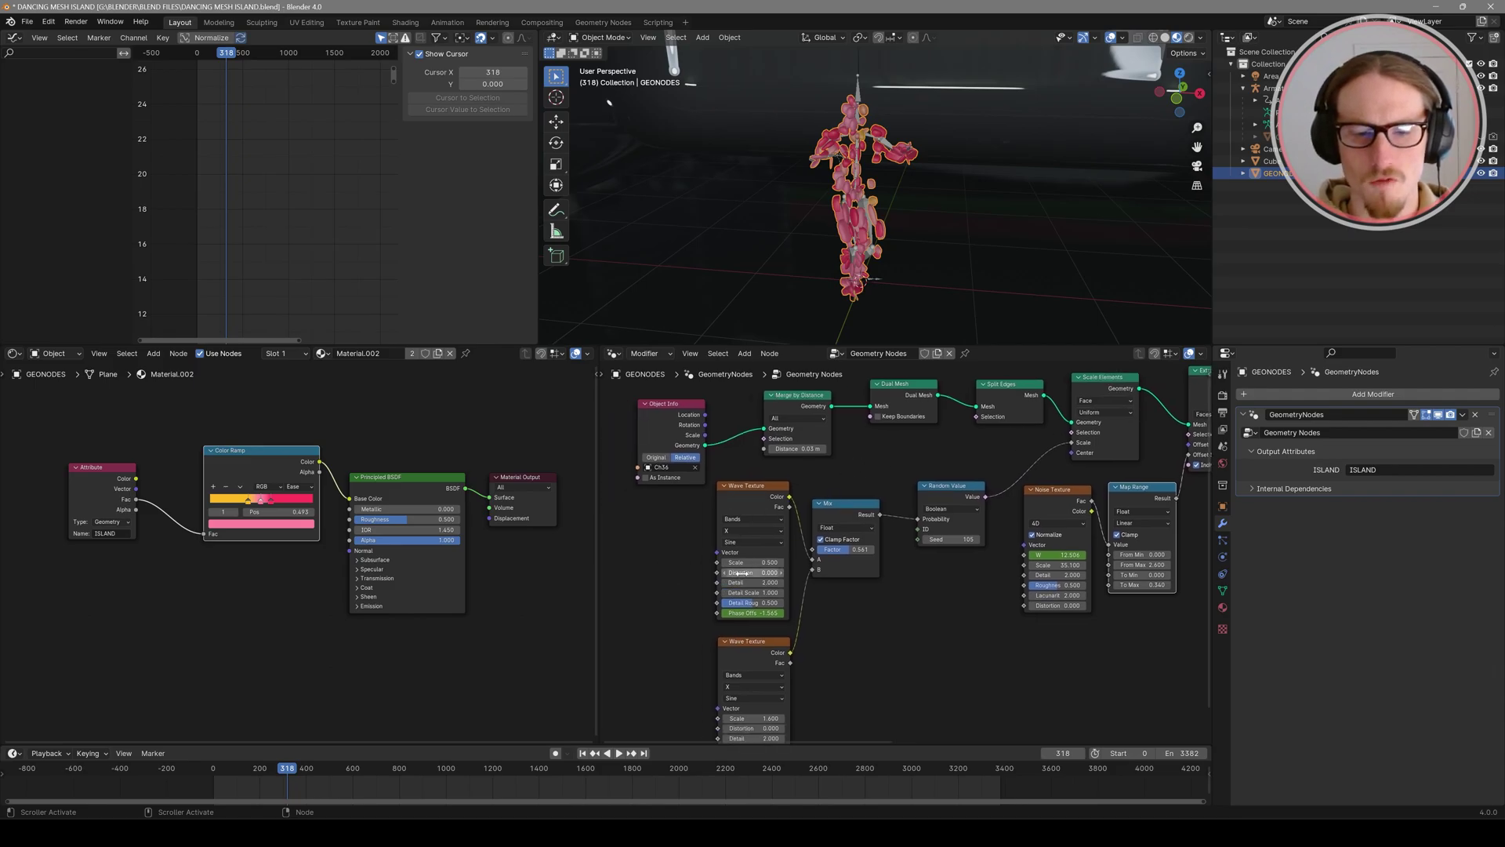
mouse_move(744, 563)
left_mouse_down()
mouse_move(726, 563)
mouse_move(759, 573)
left_mouse_up()
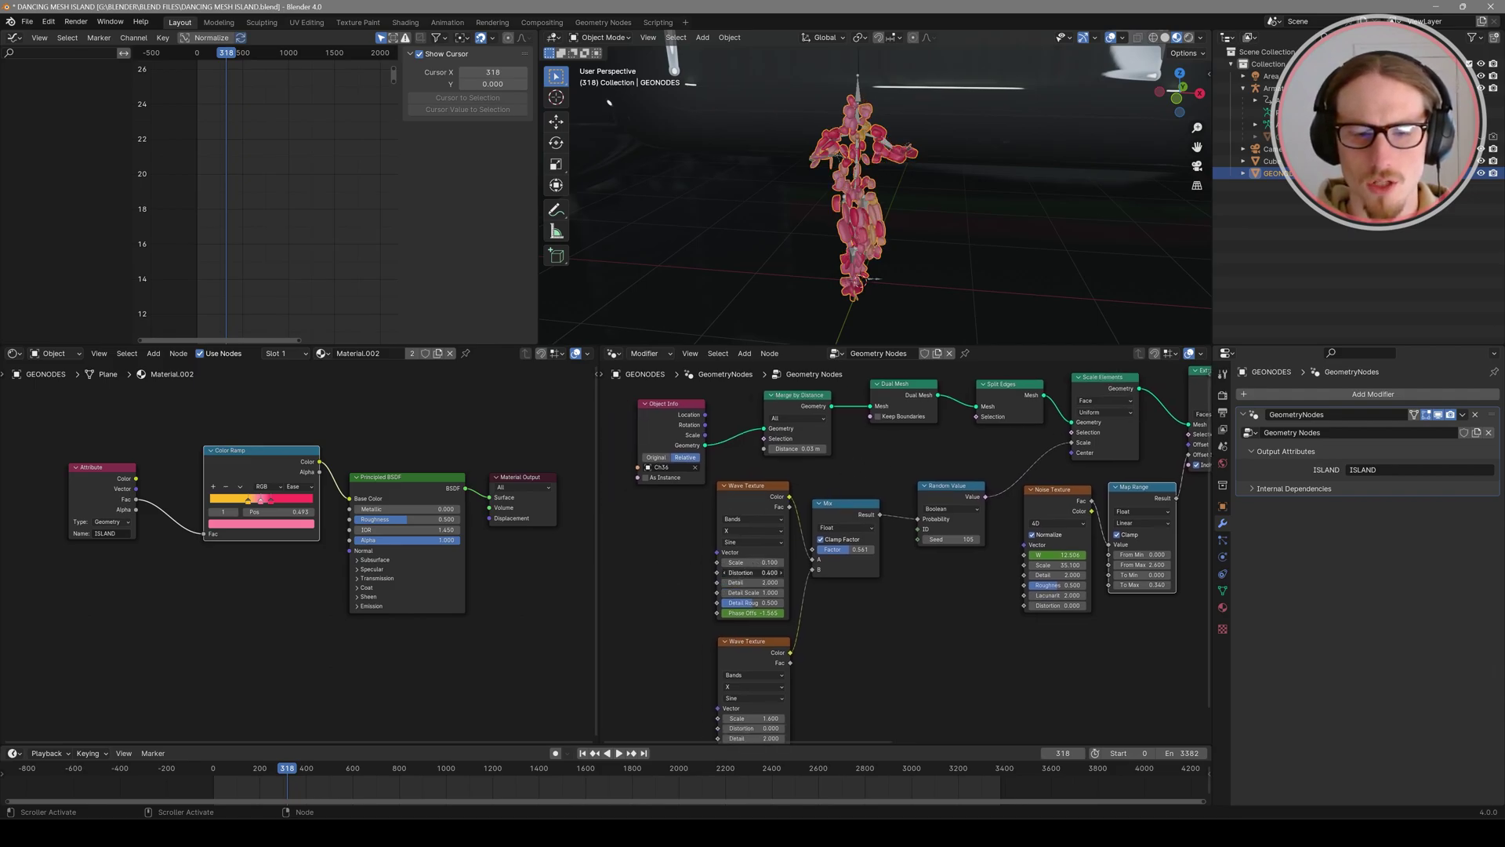
middle_click_drag(860, 610, 820, 621)
middle_click_drag(922, 471, 799, 505)
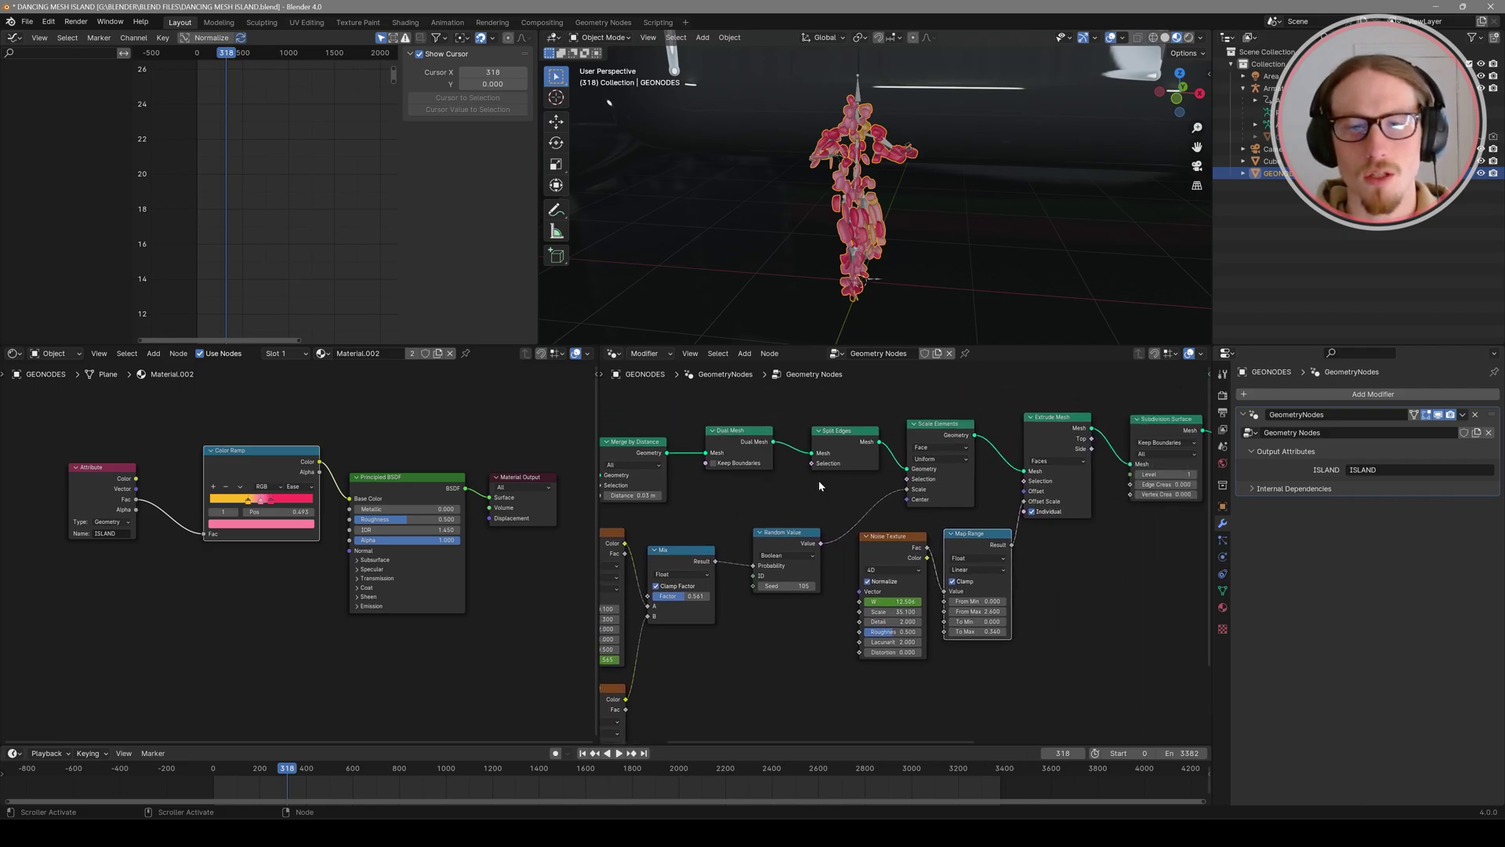
Step: Delete the existing camera, add a new one and look through it
left_click(26, 22)
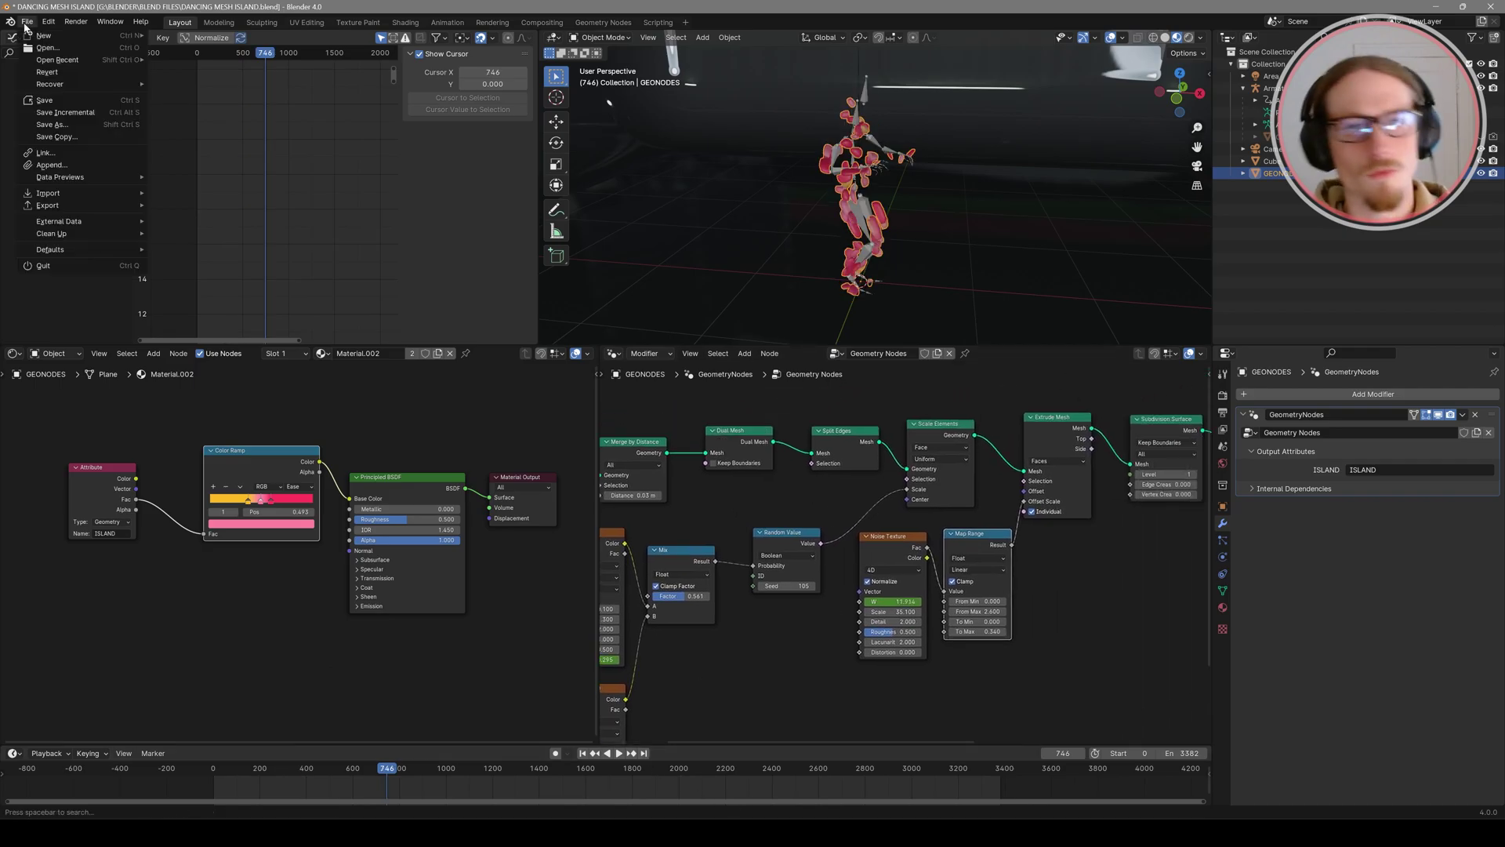
left_click(47, 71)
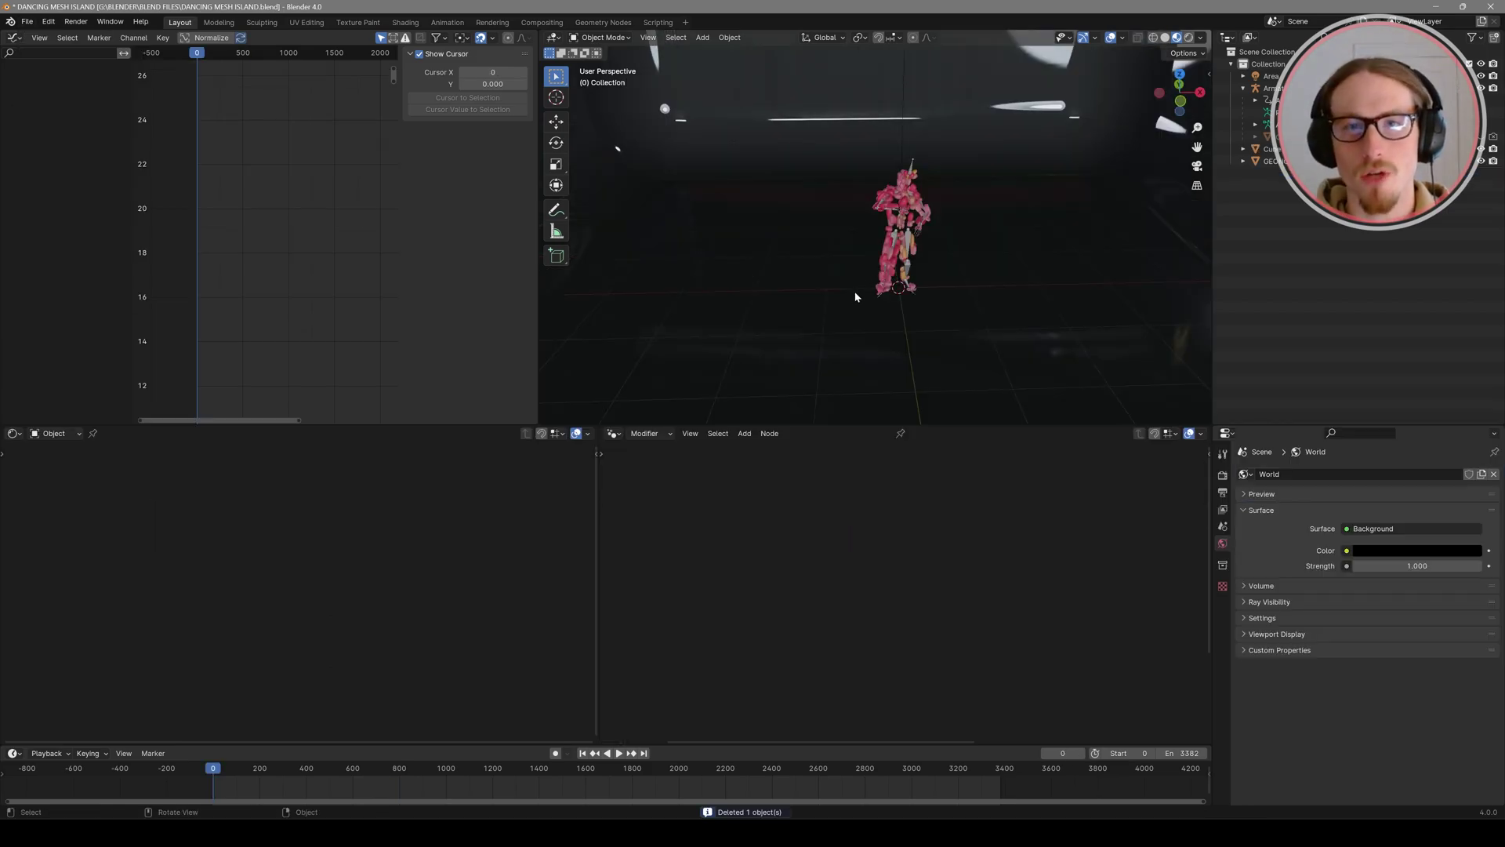
key("shift+a")
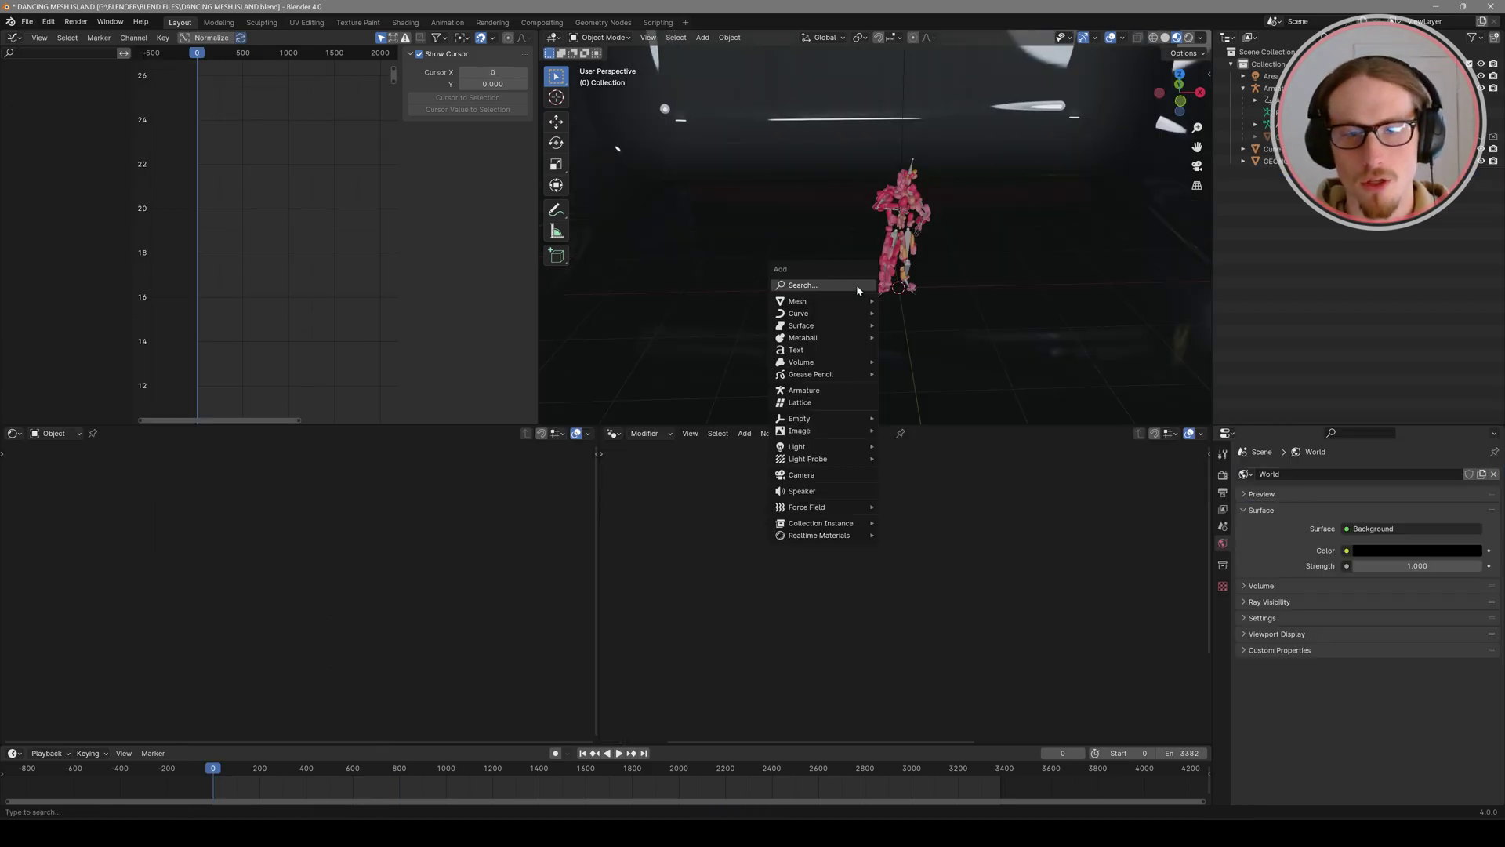
left_click(801, 475)
scroll(887, 256, "down", 3)
middle_click_drag(869, 252, 880, 240)
key("KP_0")
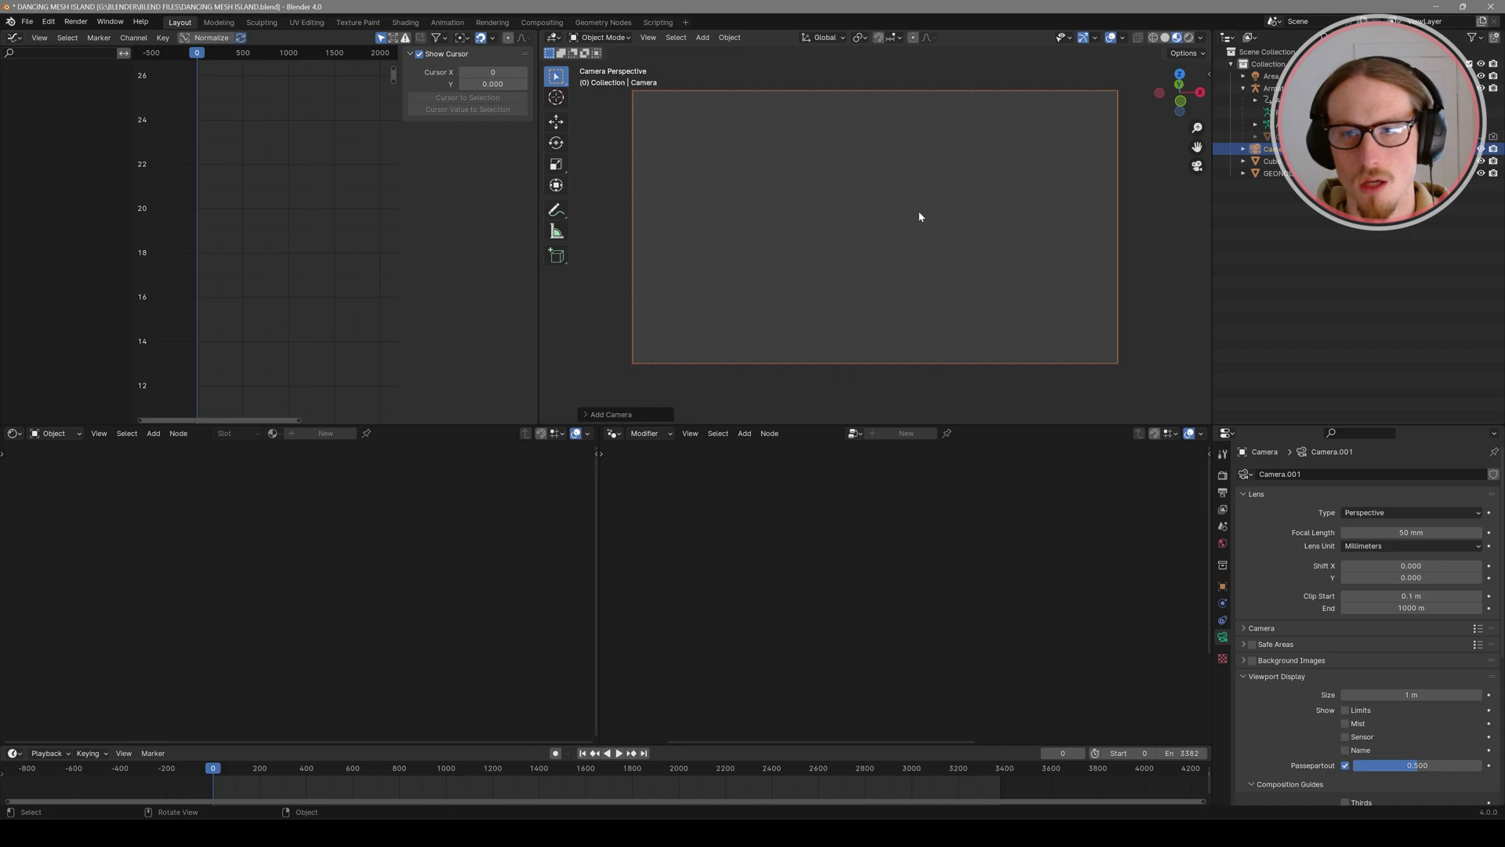
Step: Lock the camera to the view and frame the full standing character in the shot, leaving the camera selected
key("n")
left_click(1132, 222)
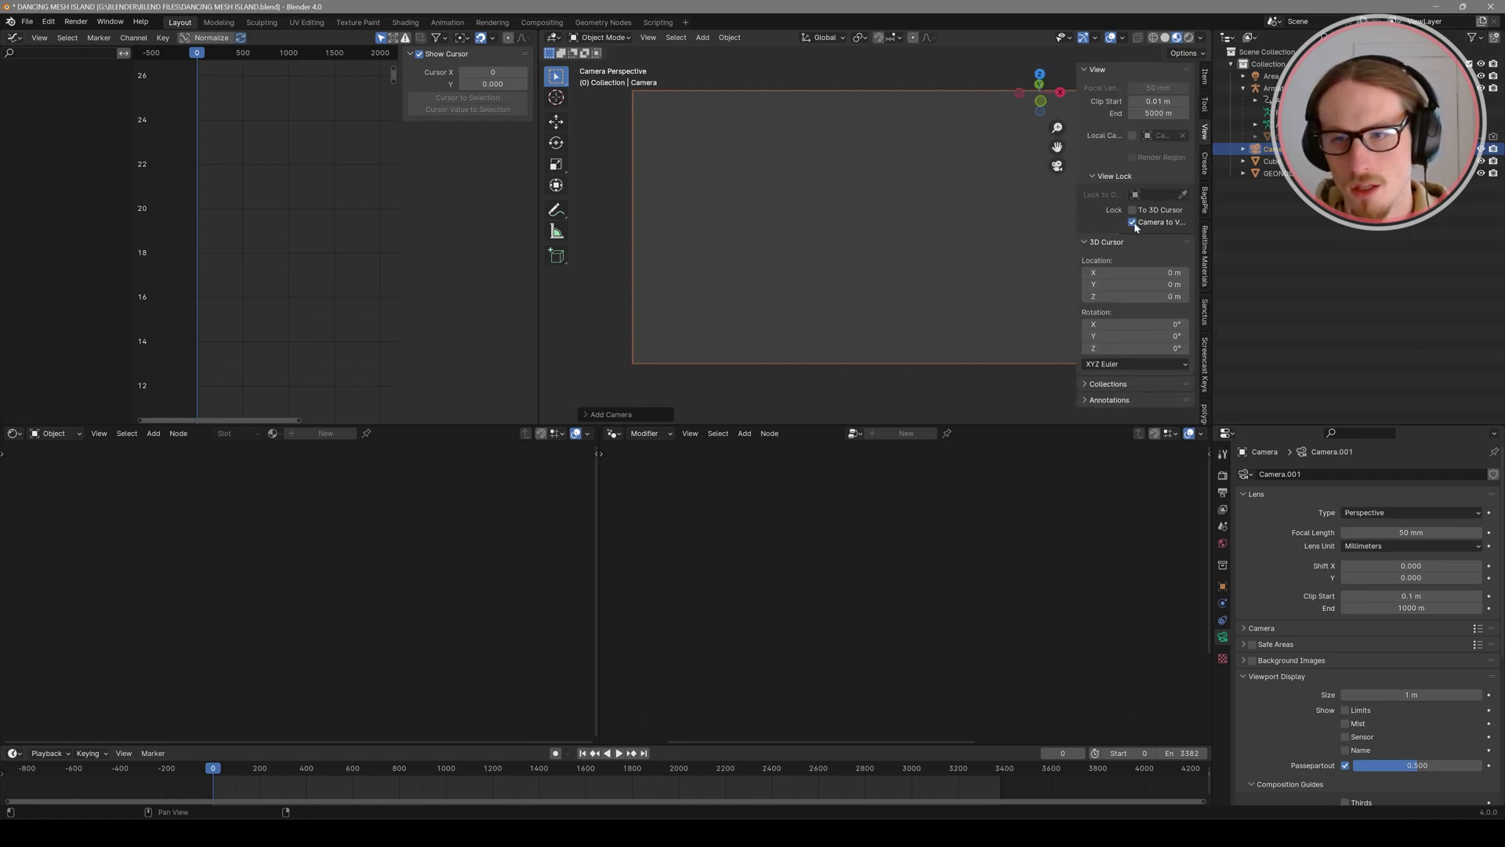
scroll(1027, 236, "down", 15)
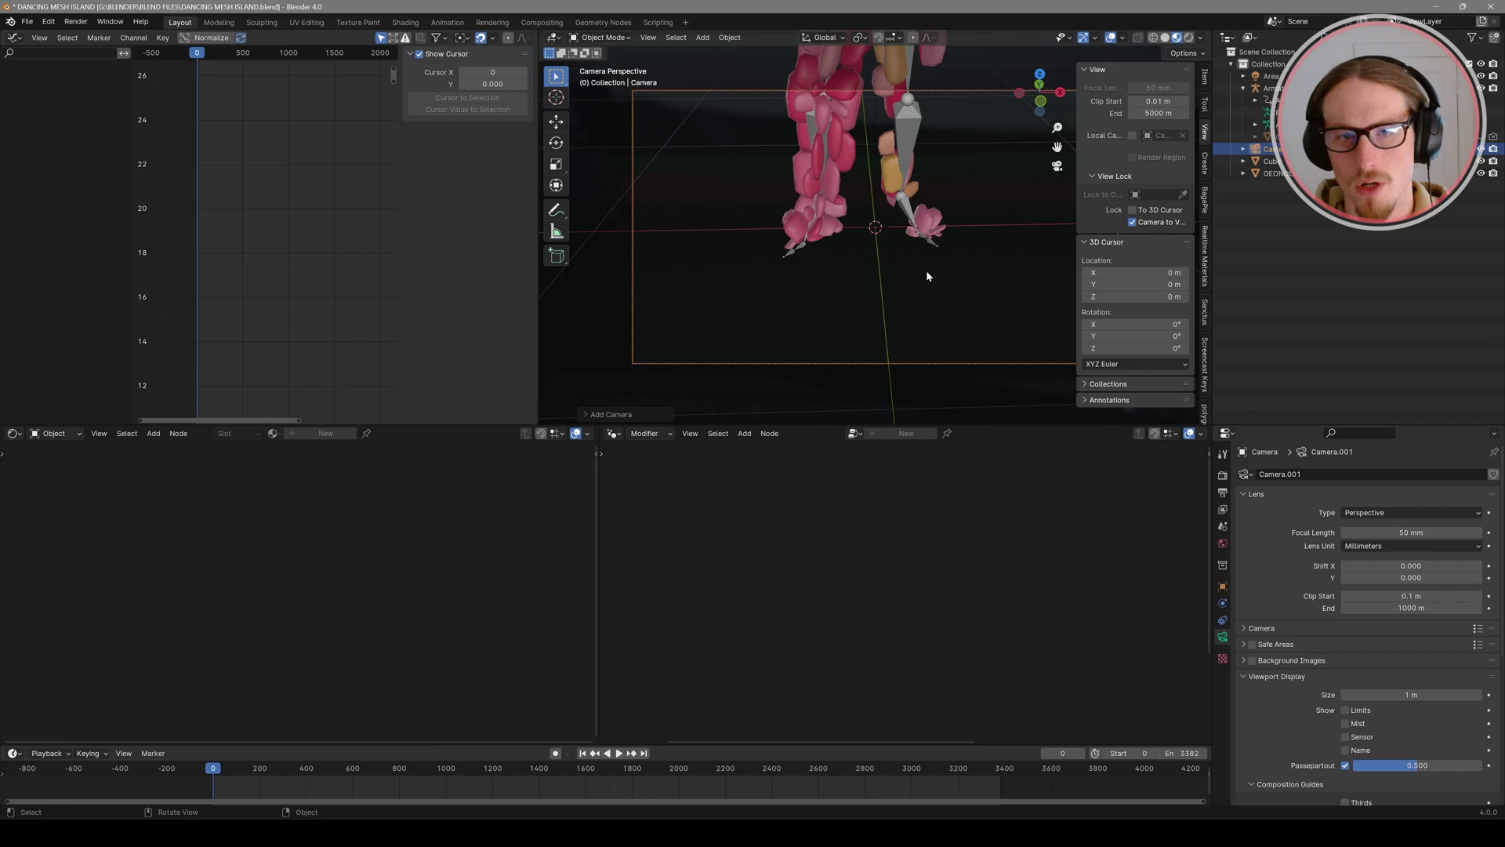
scroll(926, 272, "down", 3)
middle_click_drag(932, 221, 954, 252, "shift")
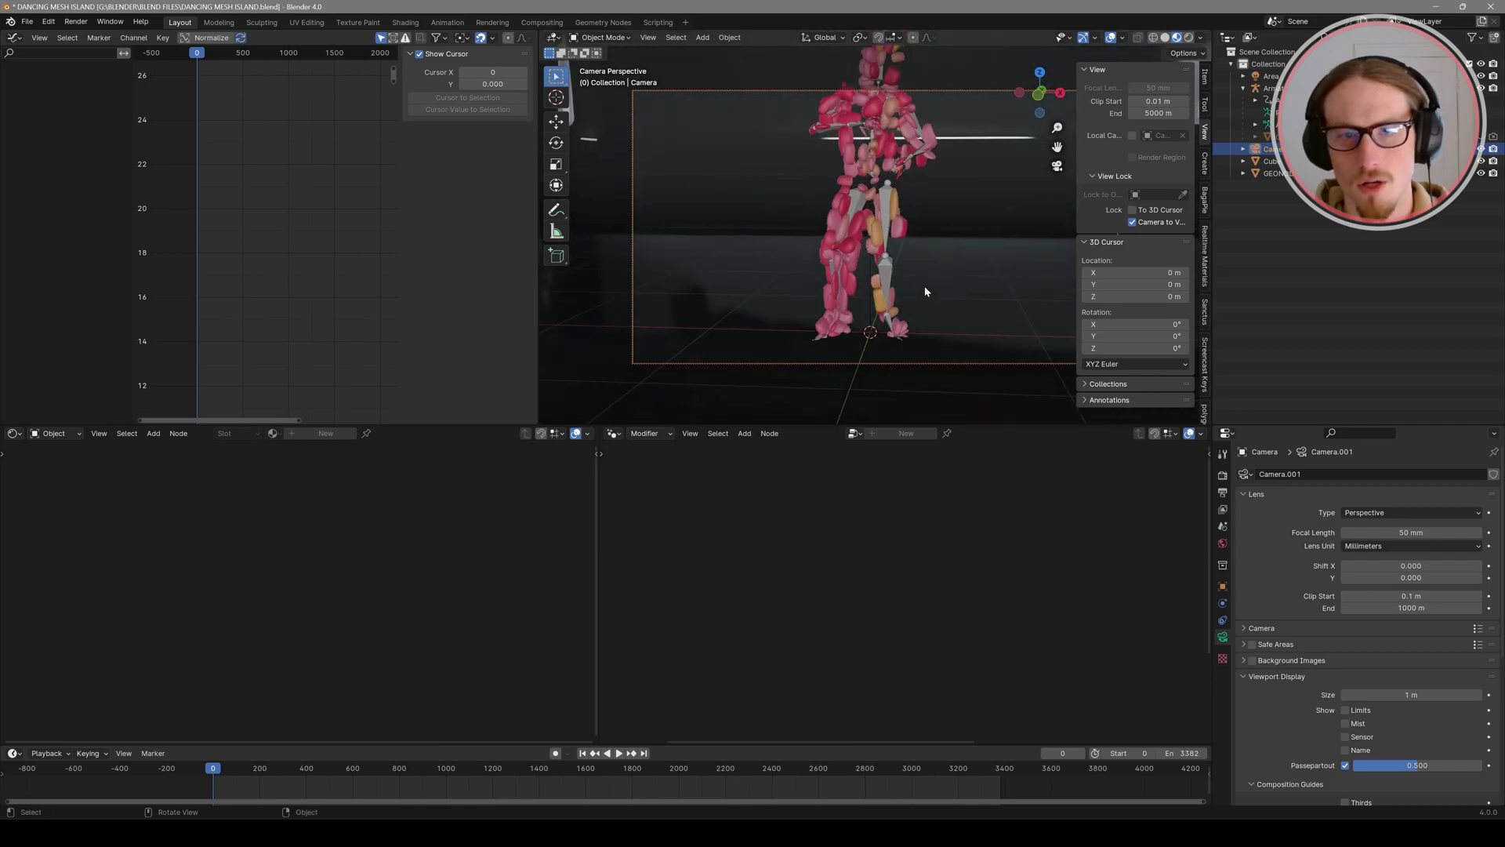
scroll(972, 303, "down", 2)
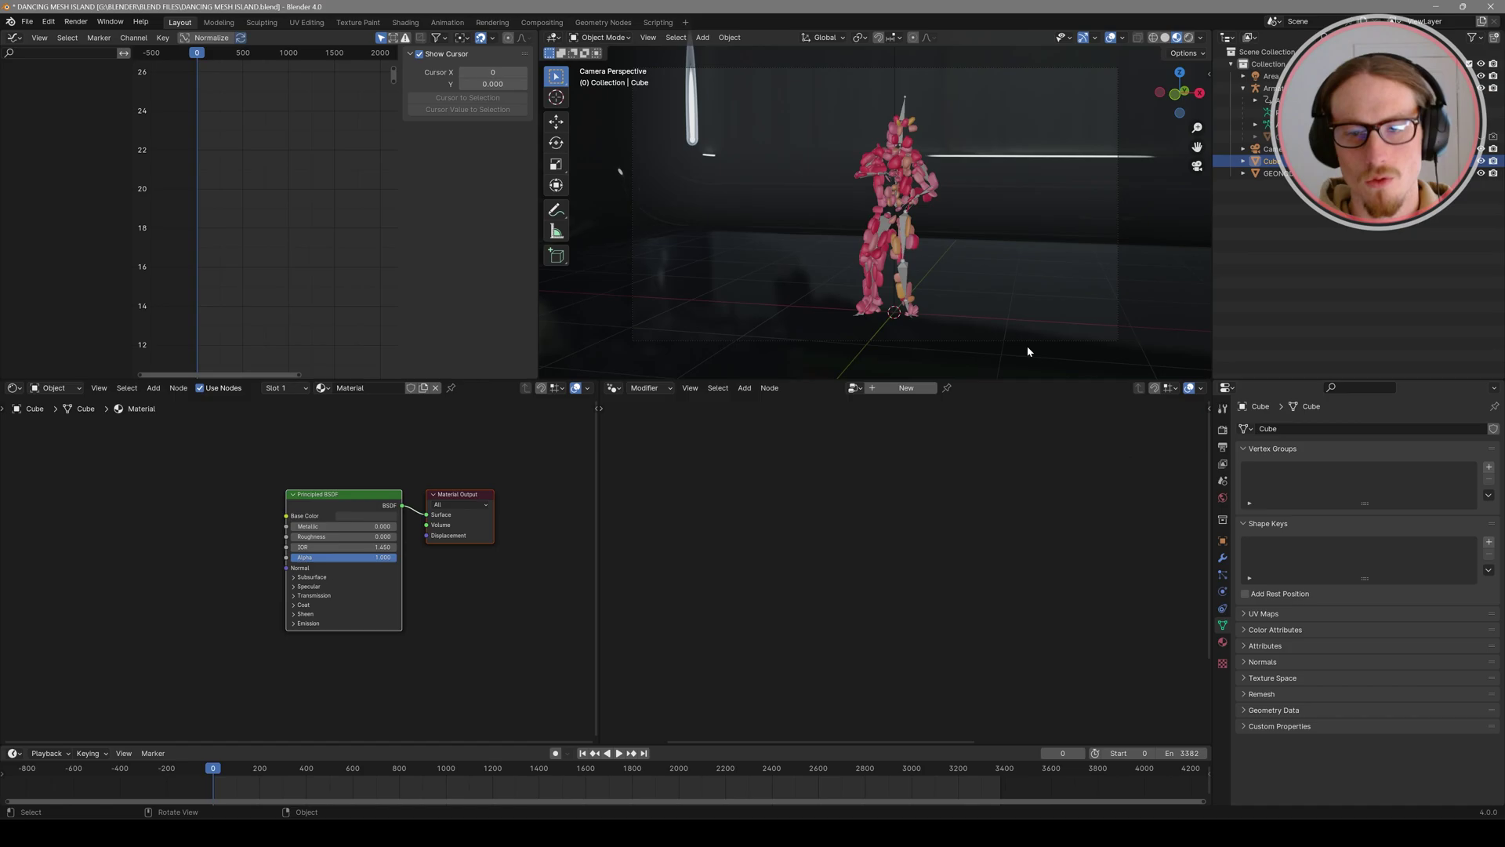
left_click(1028, 341)
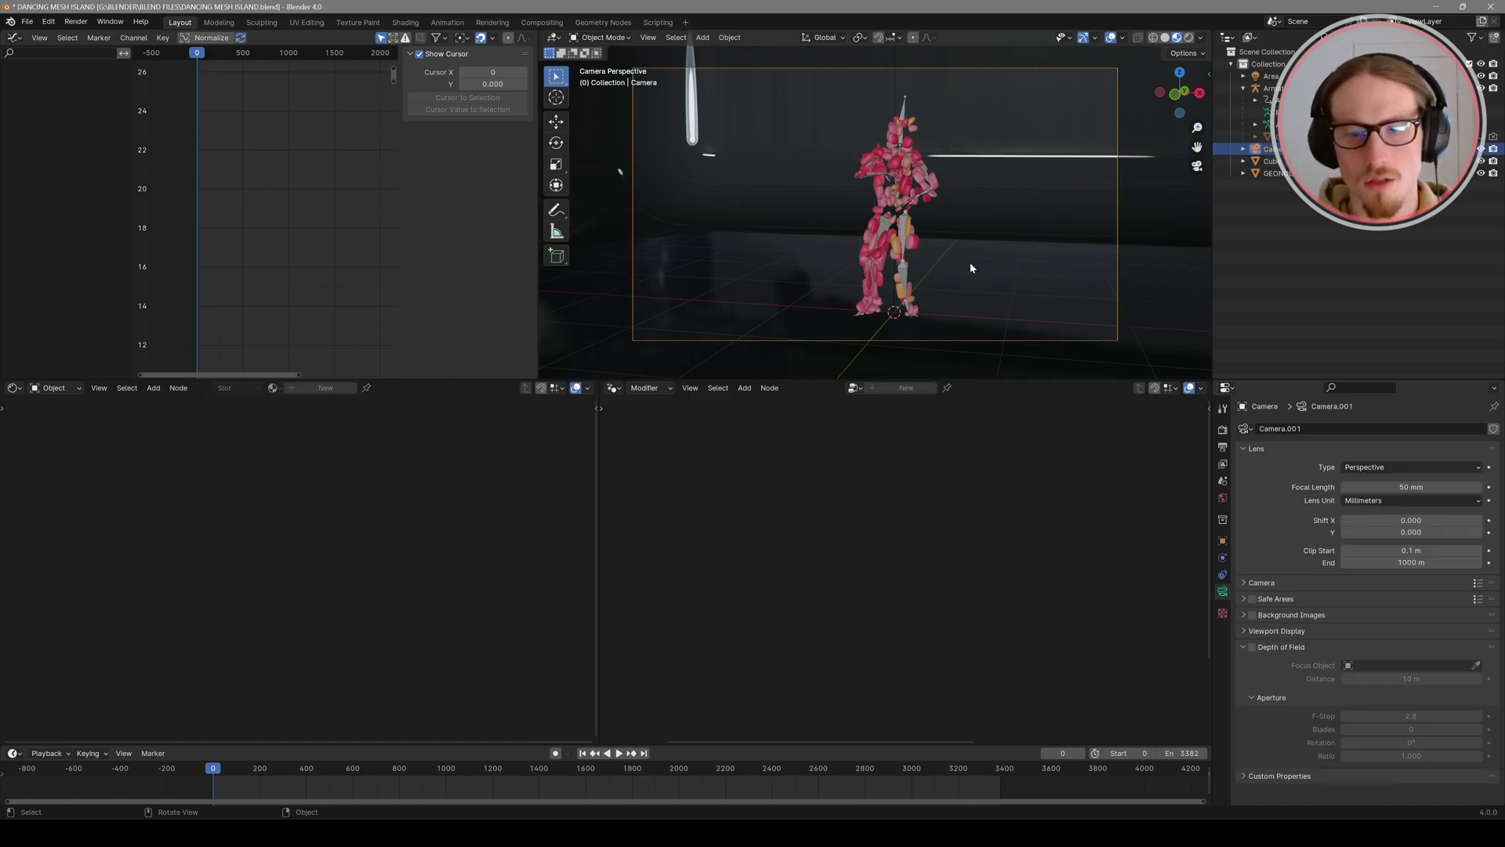
Step: Enable depth of field on the camera and pick the armature as its focus object
left_click_drag(1262, 380, 1261, 217)
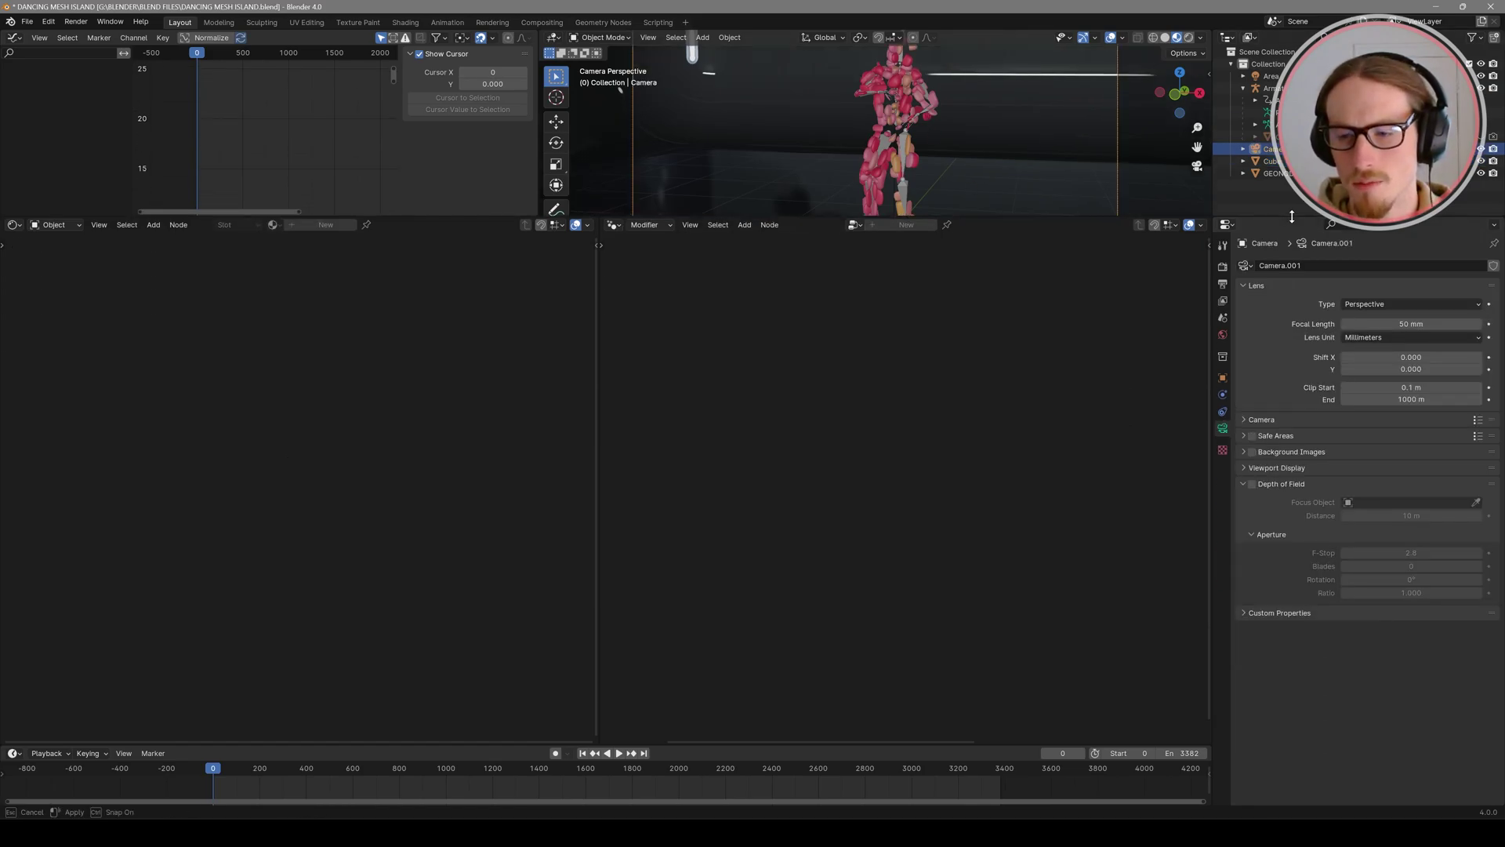
left_click(1253, 484)
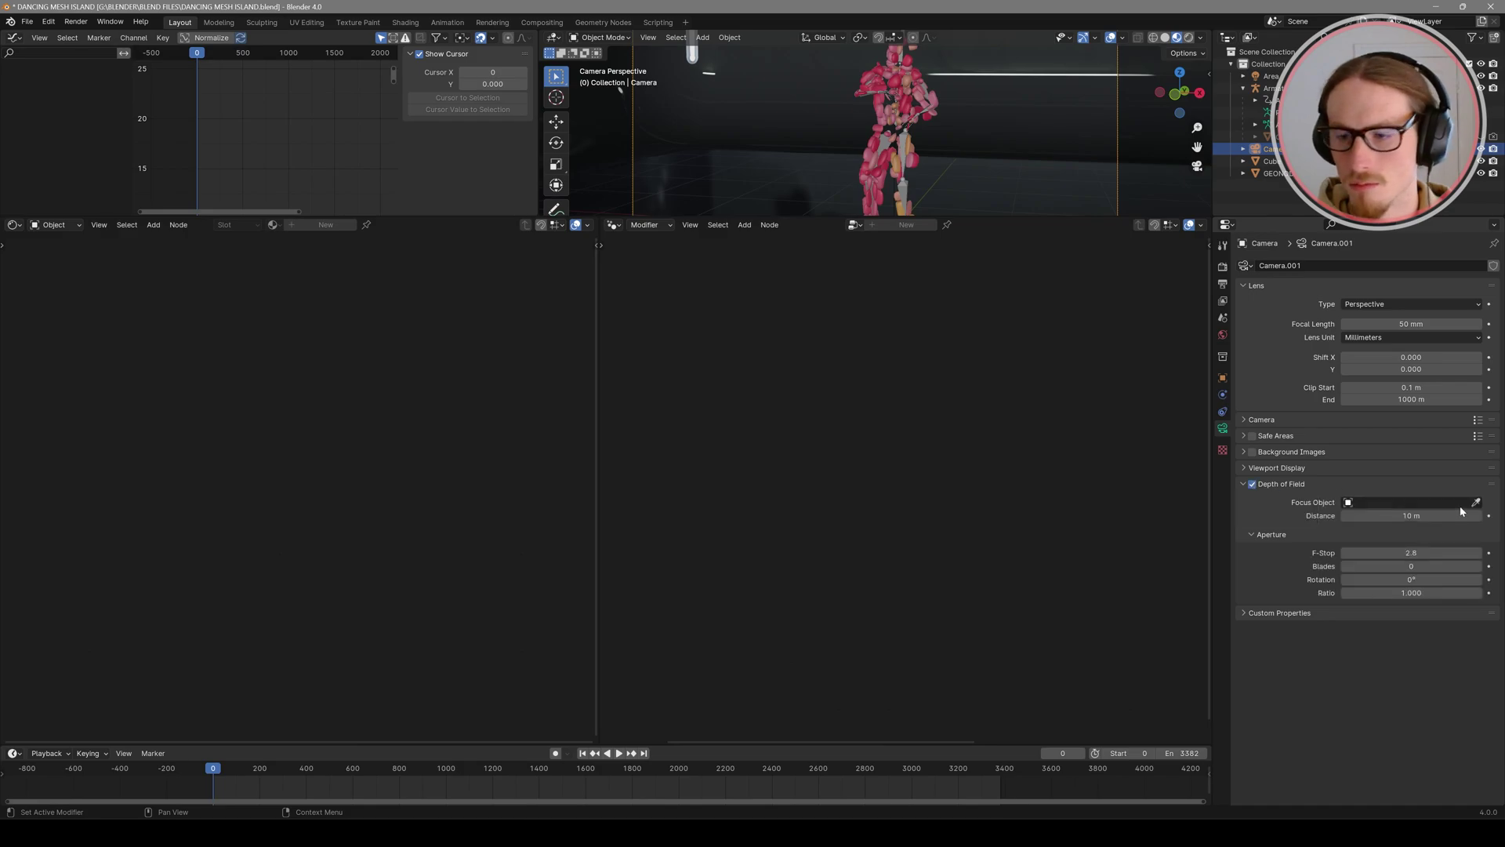
left_click(1476, 502)
left_click(886, 90)
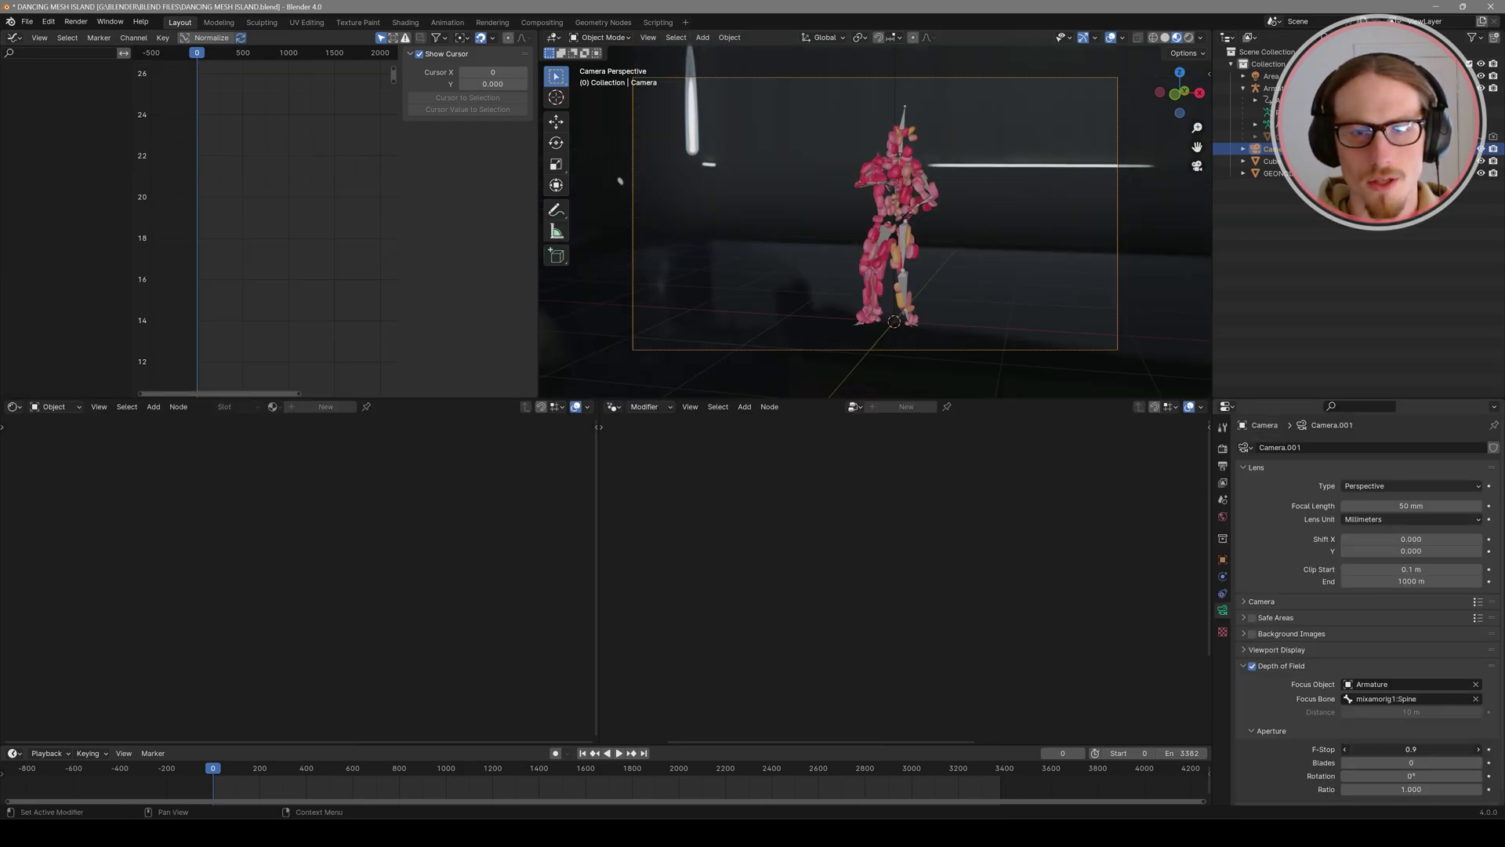
left_click_drag(1411, 750, 1390, 750)
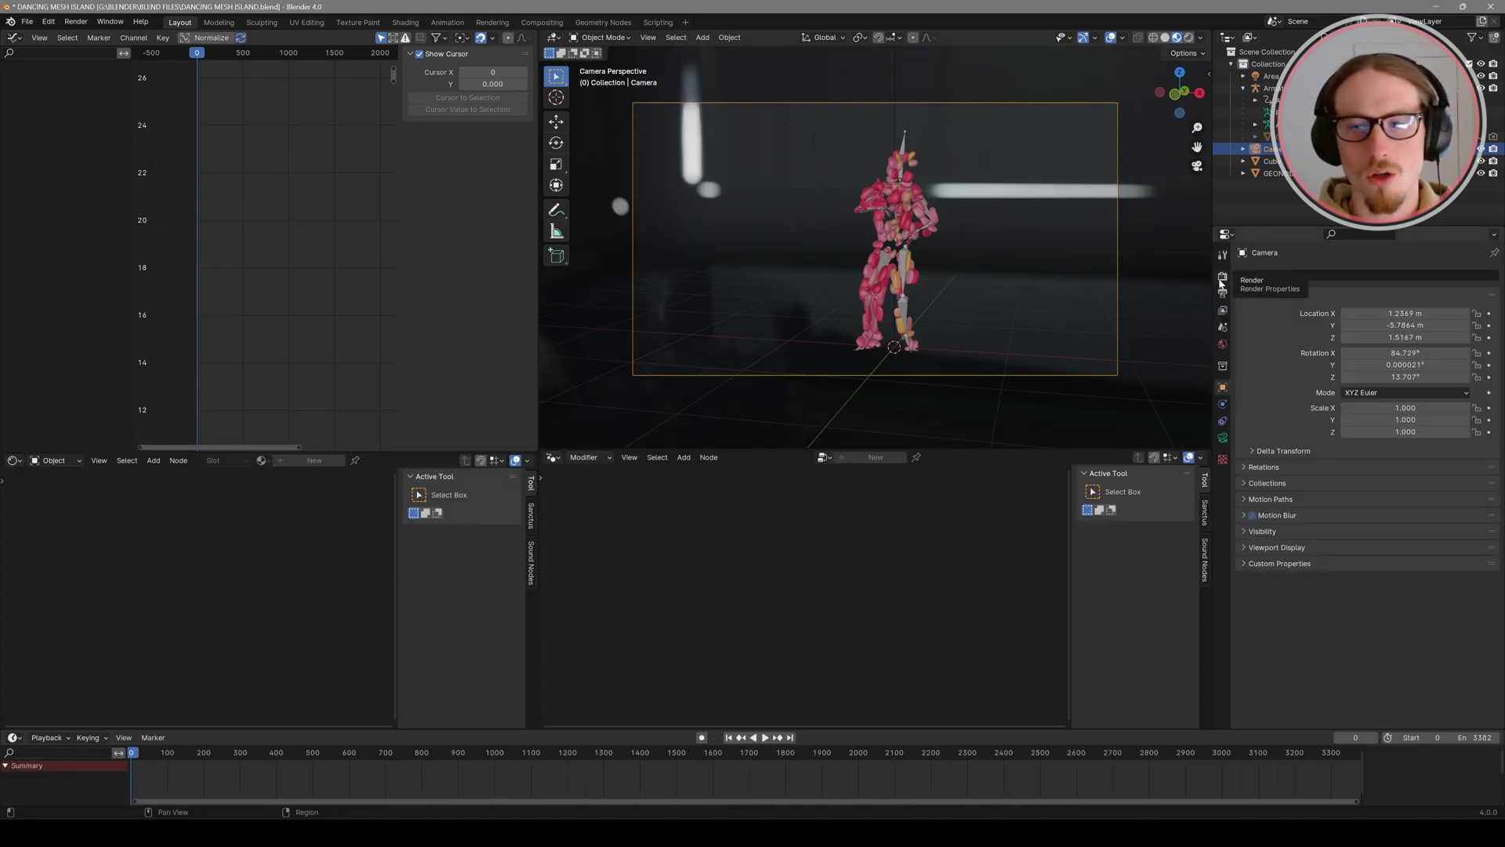
Step: Set the render output path to G:\BLENDER\ANIMATIONS\Music Visuals\ with the file name DANCER
left_click(1222, 293)
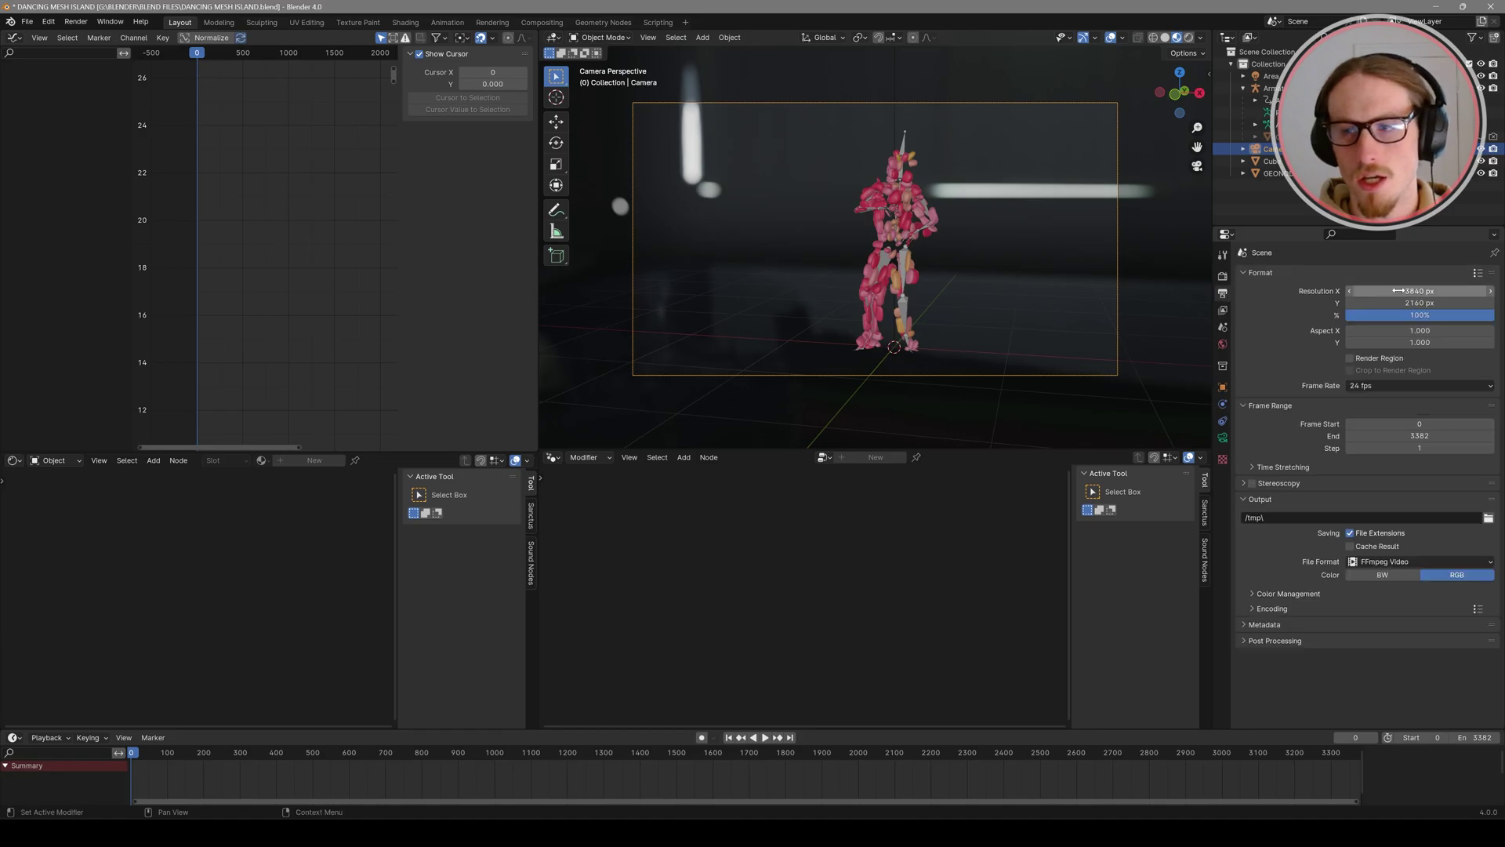
left_click(1403, 291)
key("Escape")
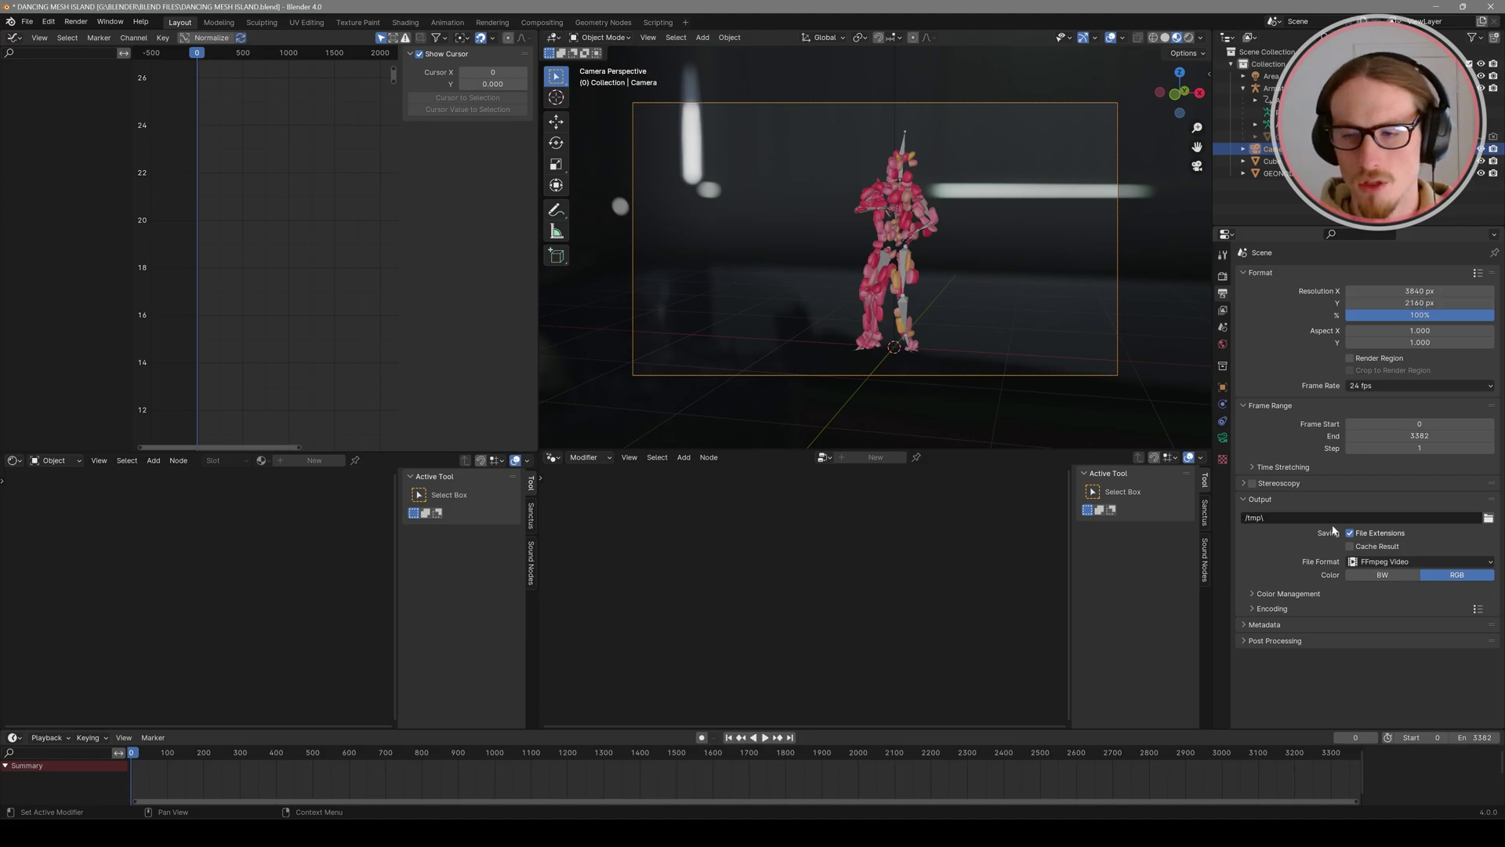
left_click(1488, 518)
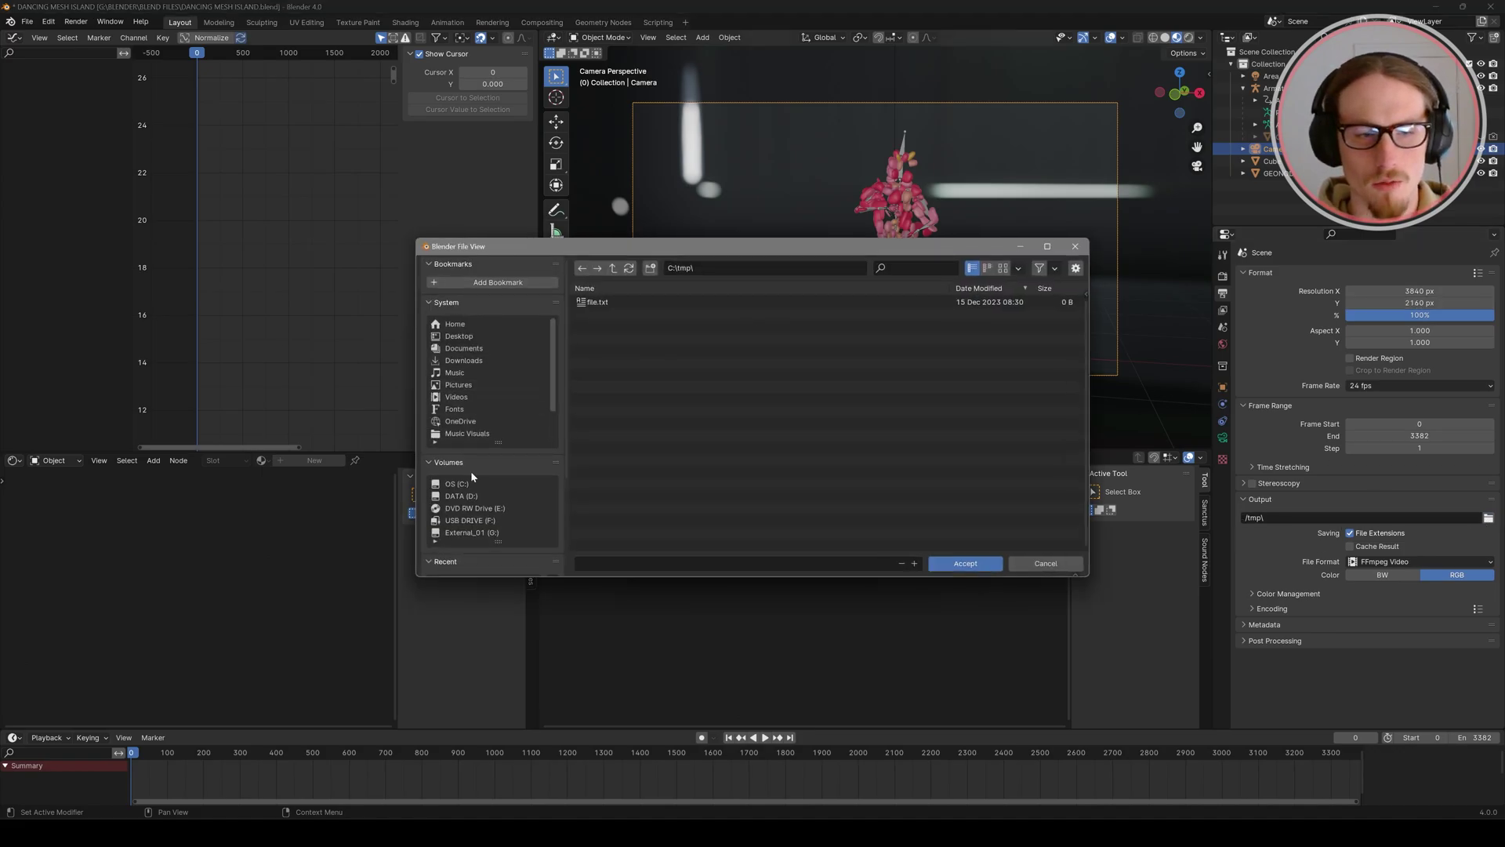
left_click(477, 536)
scroll(533, 470, "down", 5)
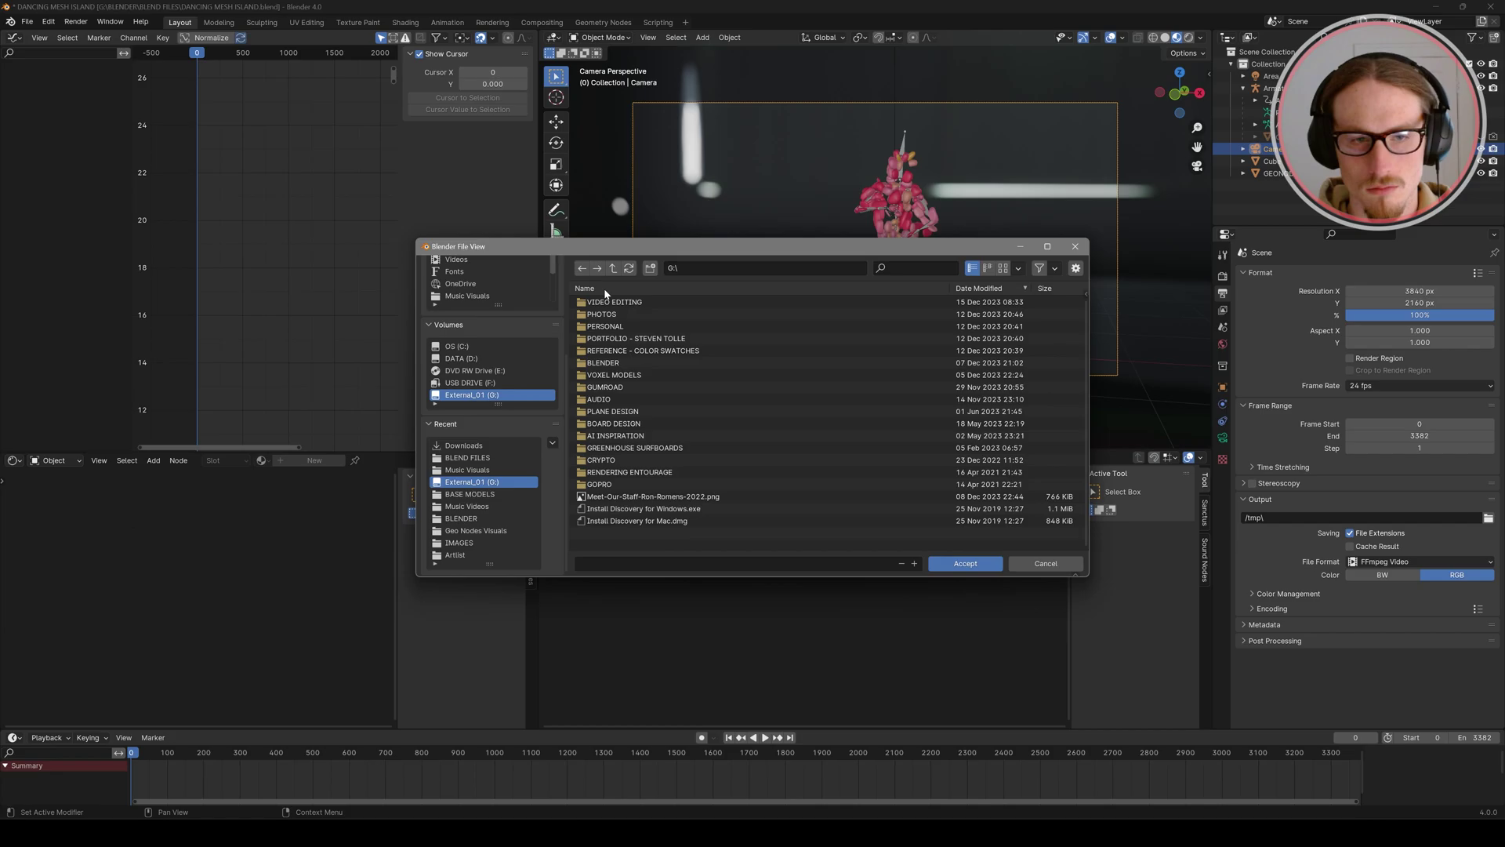
left_click(605, 290)
double_click(609, 326)
double_click(616, 302)
double_click(619, 322)
left_click(644, 563)
type("DANCER")
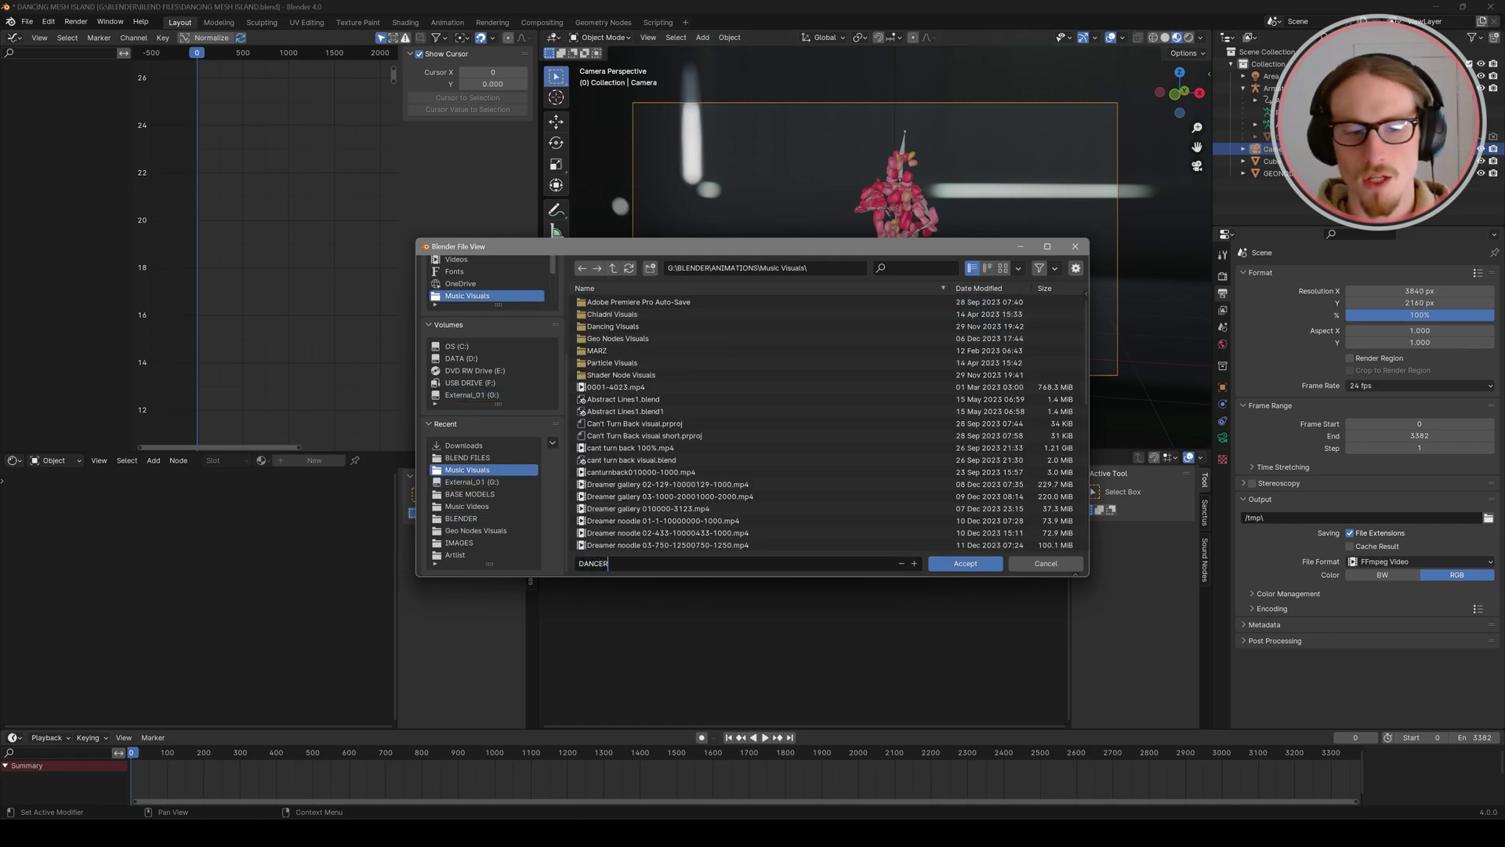
left_click(976, 564)
Step: Configure the output as FFmpeg Video with an MPEG-4 container, Perceptually Lossless quality and the AAC audio codec
left_click(1384, 561)
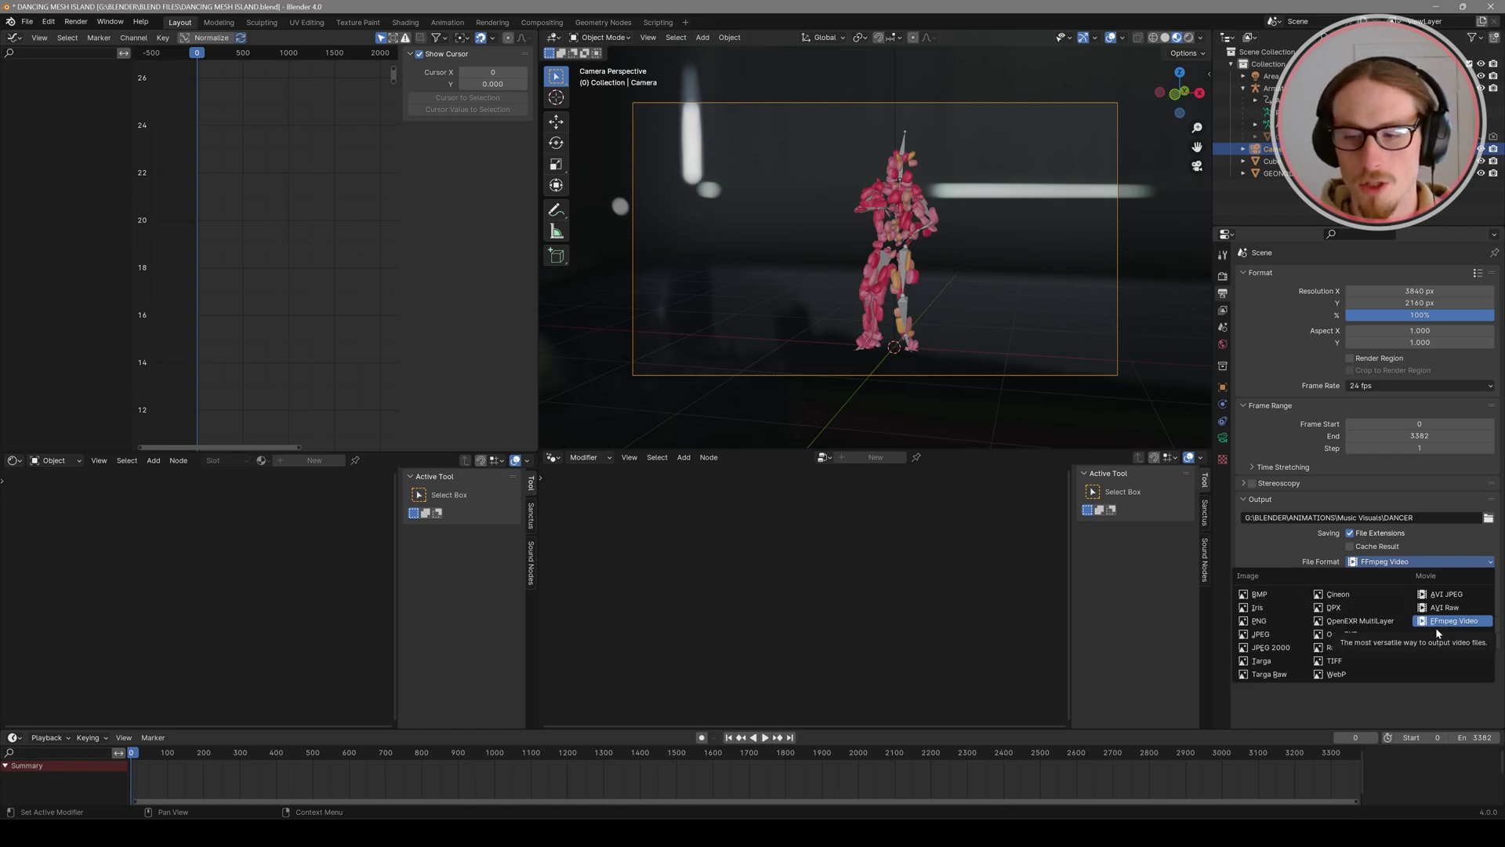
left_click(1454, 621)
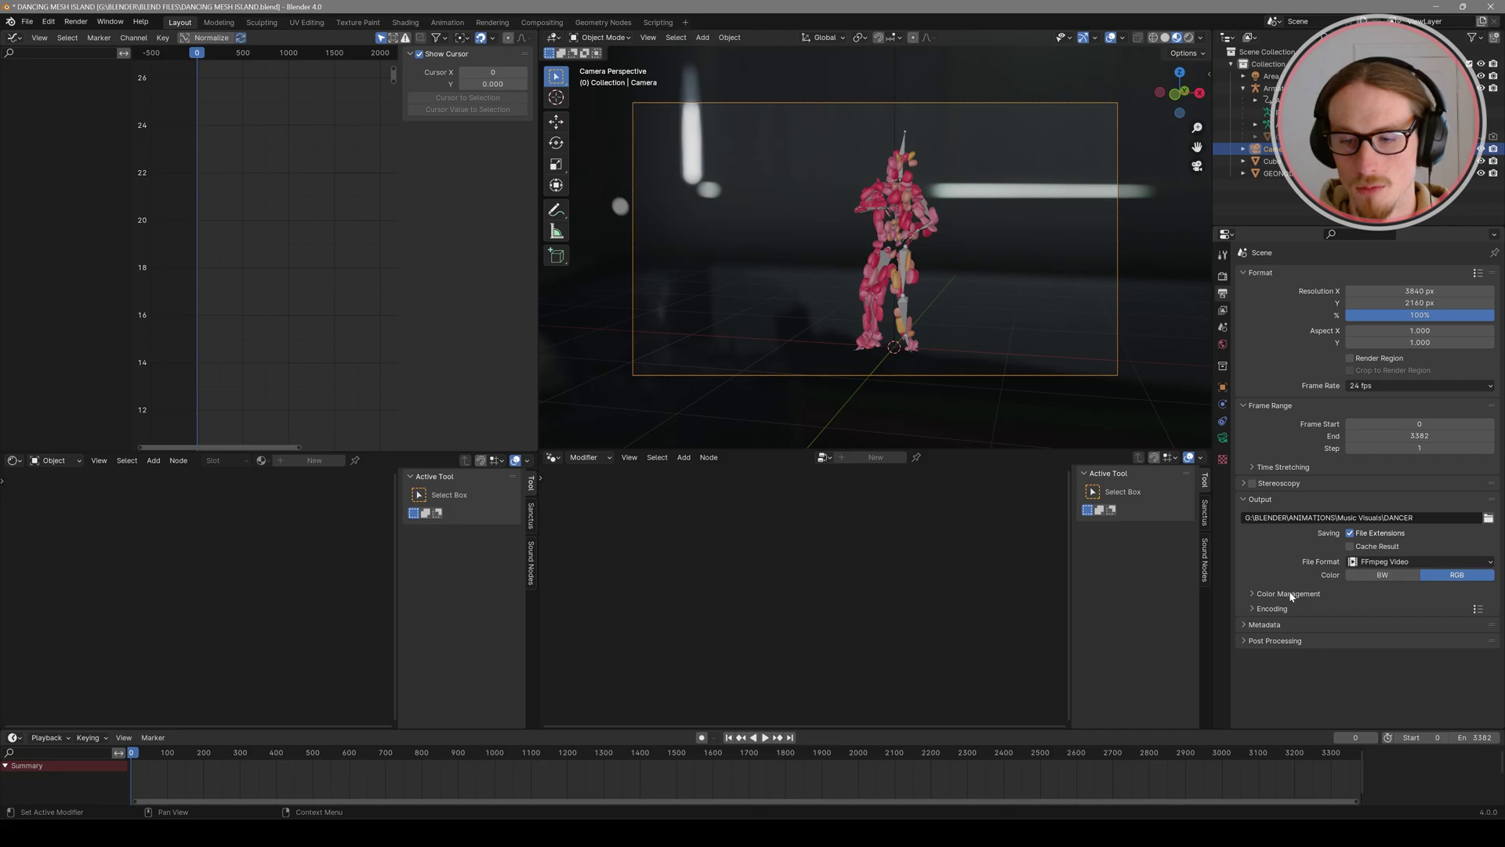
left_click(1255, 609)
scroll(1294, 548, "down", 5)
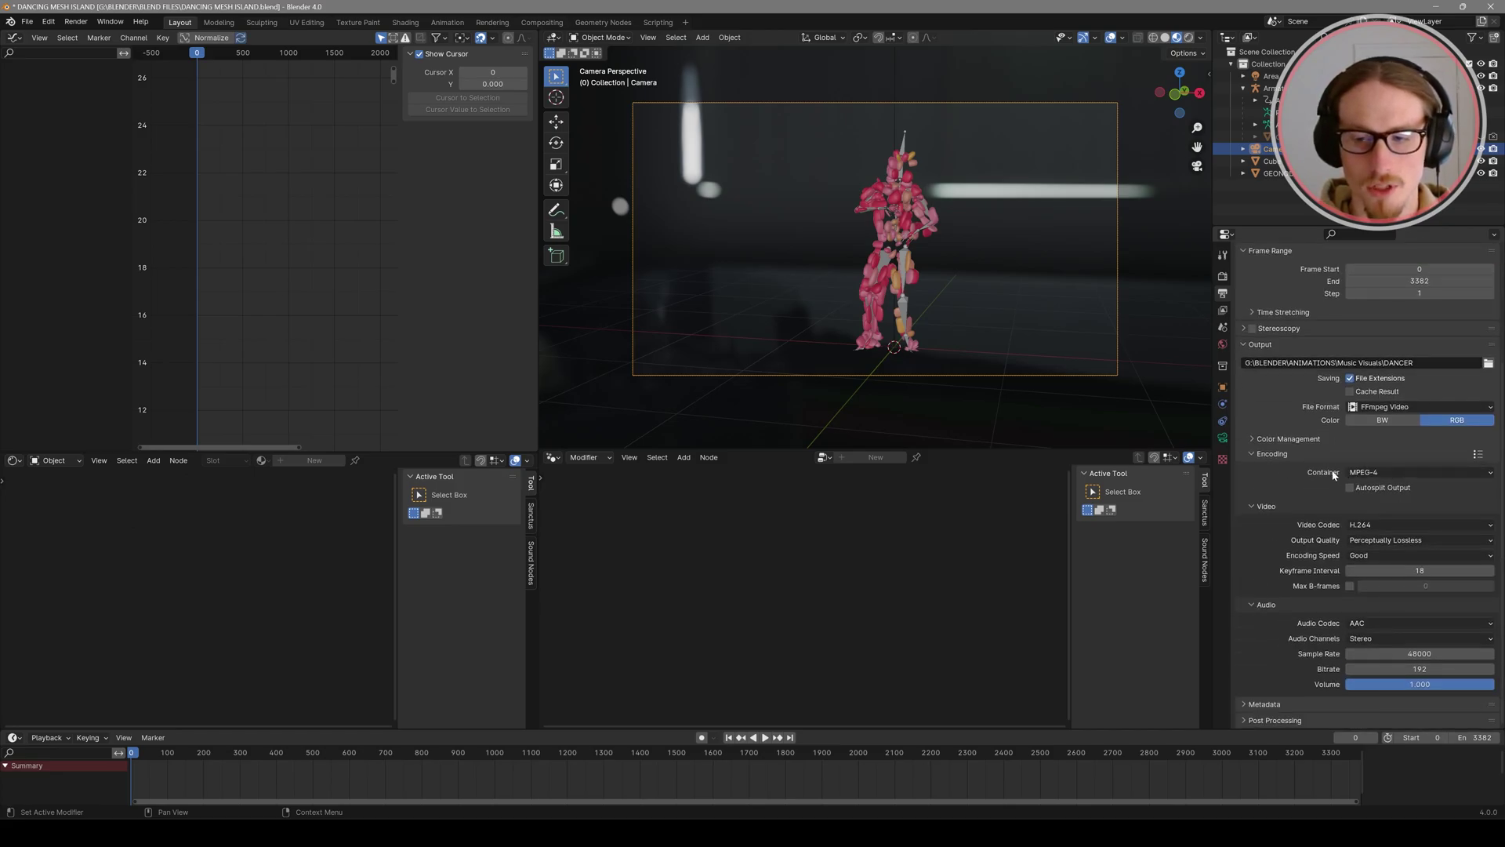
left_click(1354, 472)
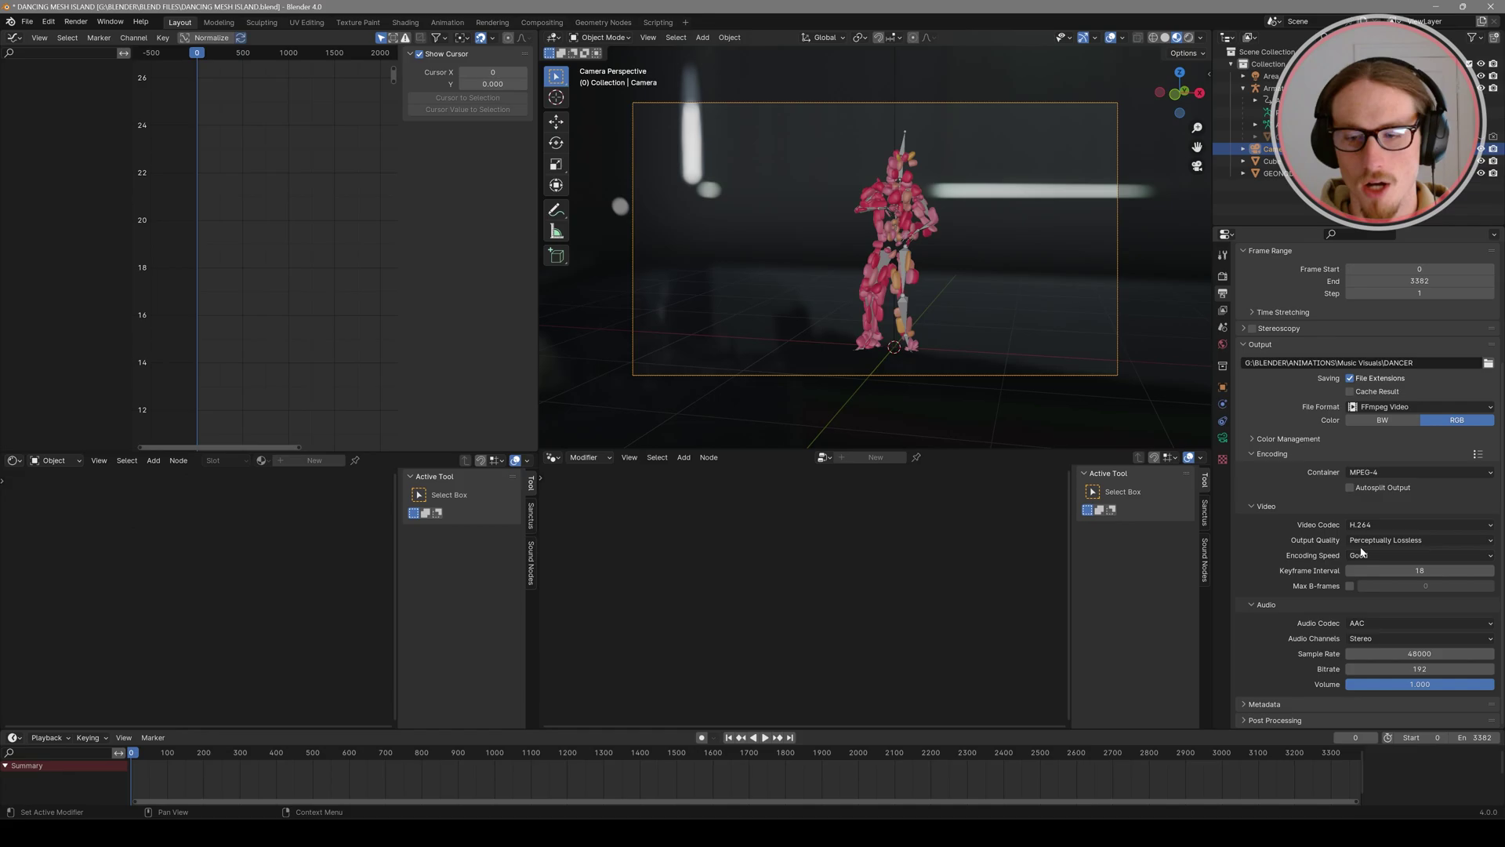
left_click(1362, 542)
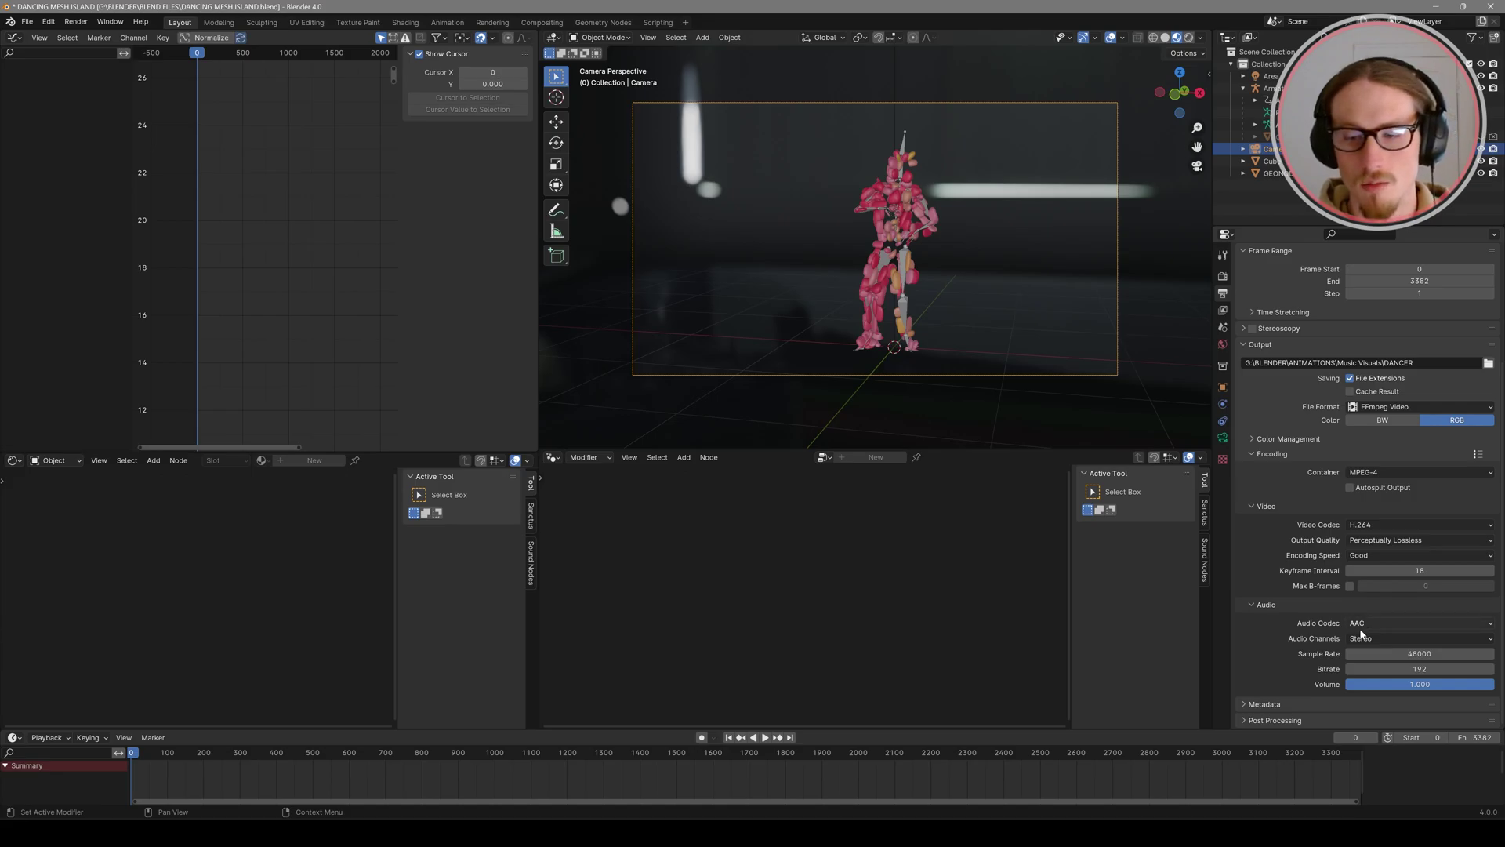
left_click(1358, 626)
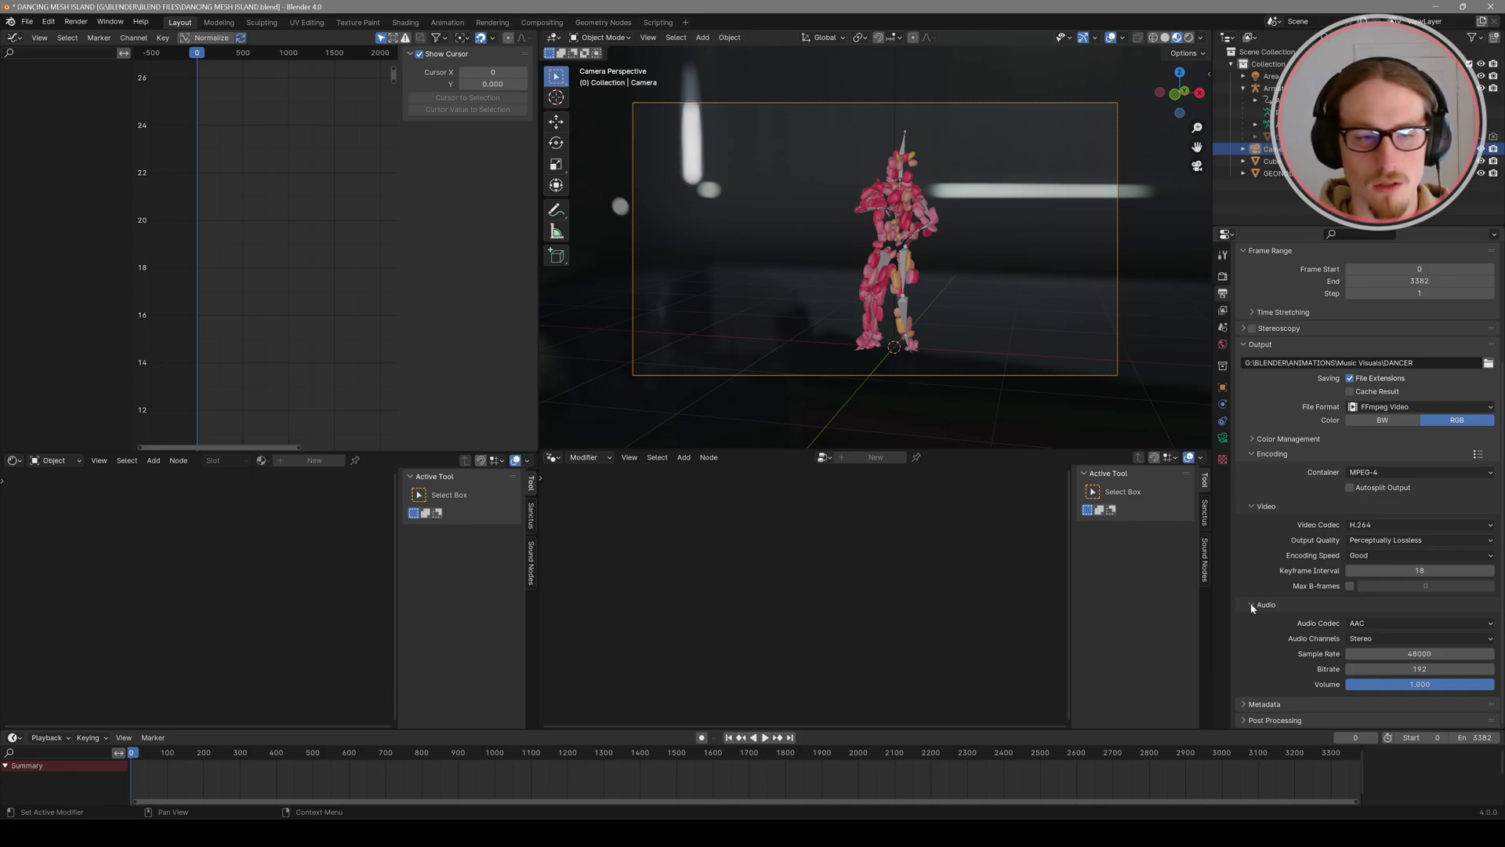
left_click(1252, 605)
Step: Enable motion blur in the scene's Cycles render settings
left_click(1223, 276)
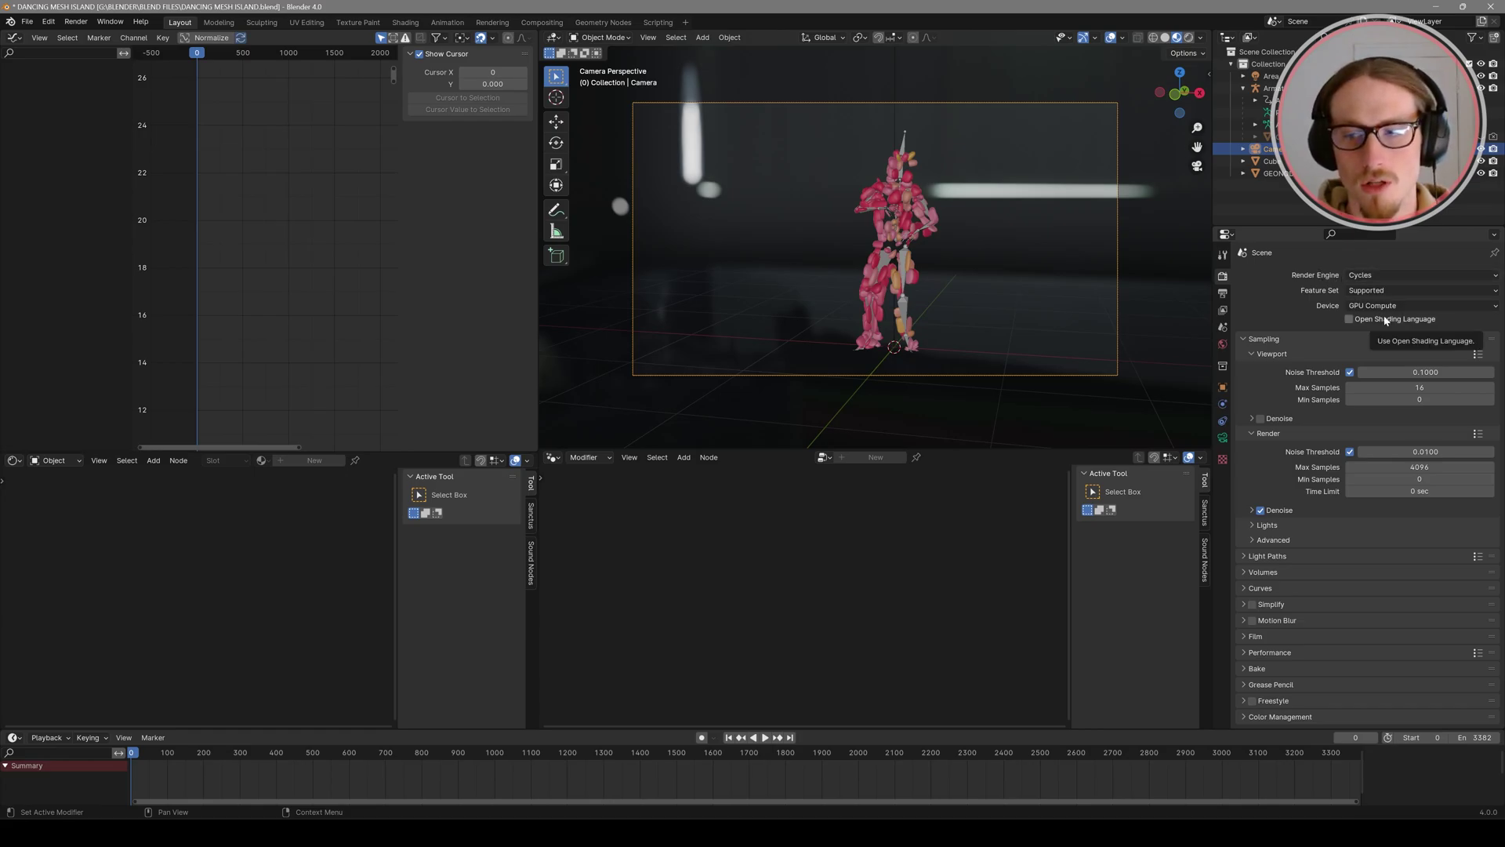
left_click(1253, 620)
left_click(1244, 621)
left_click(1243, 621)
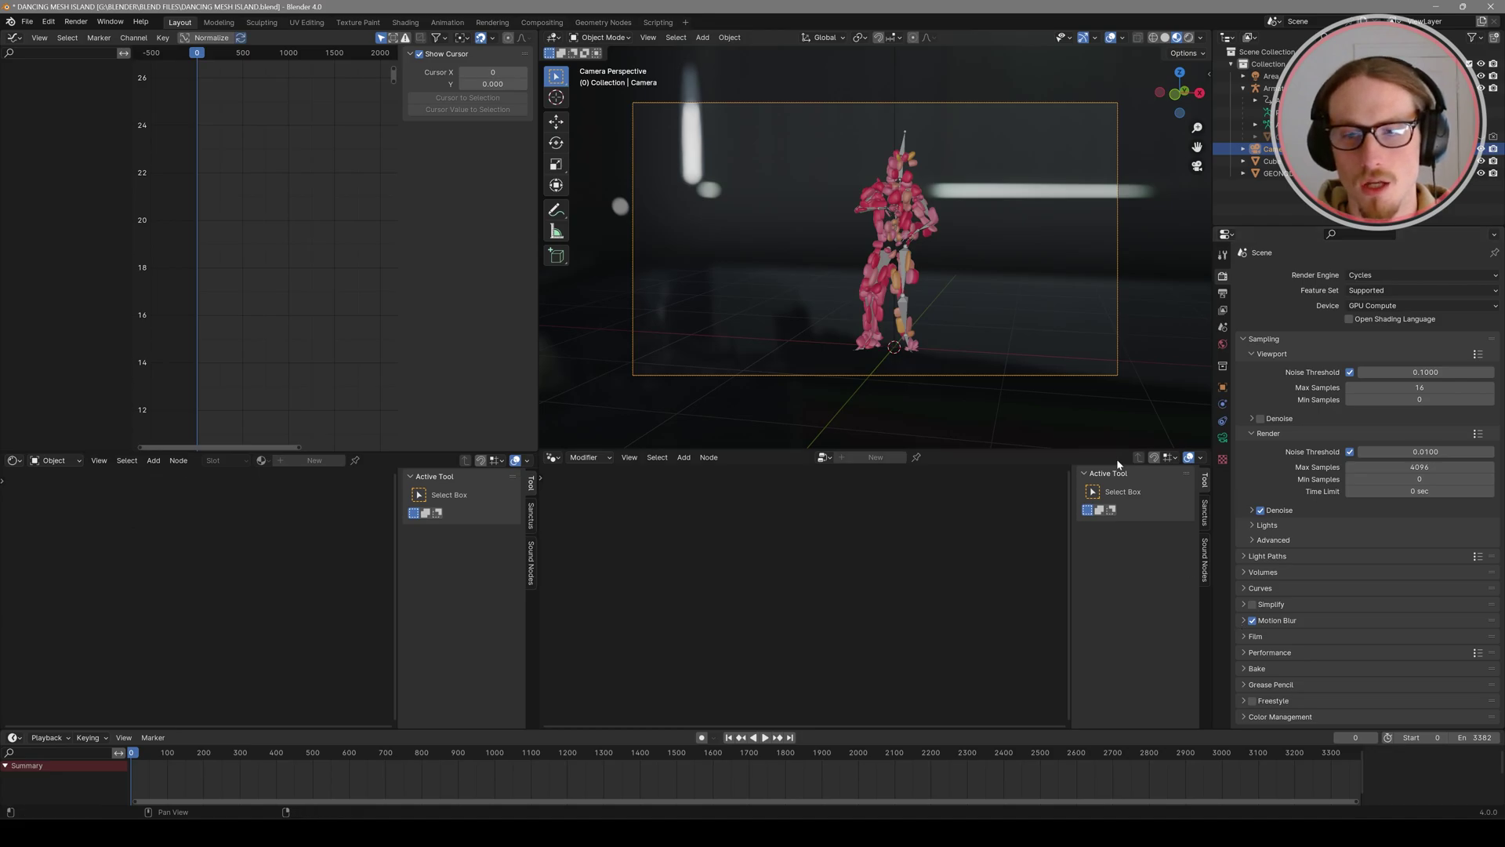
Step: Render the full animation from the active scene camera
scroll(1114, 431, "up", 1)
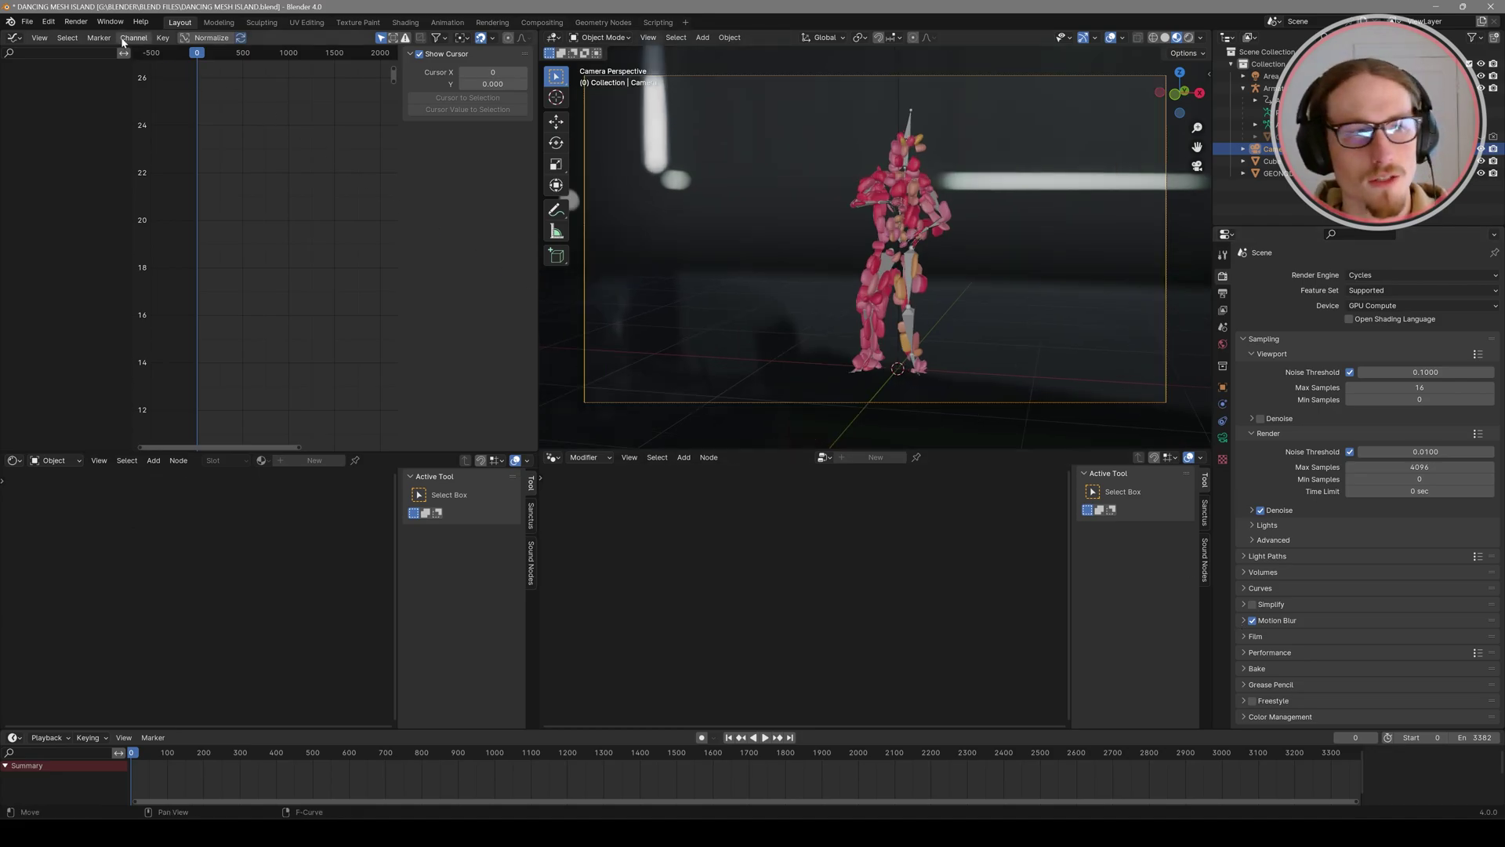
left_click(76, 21)
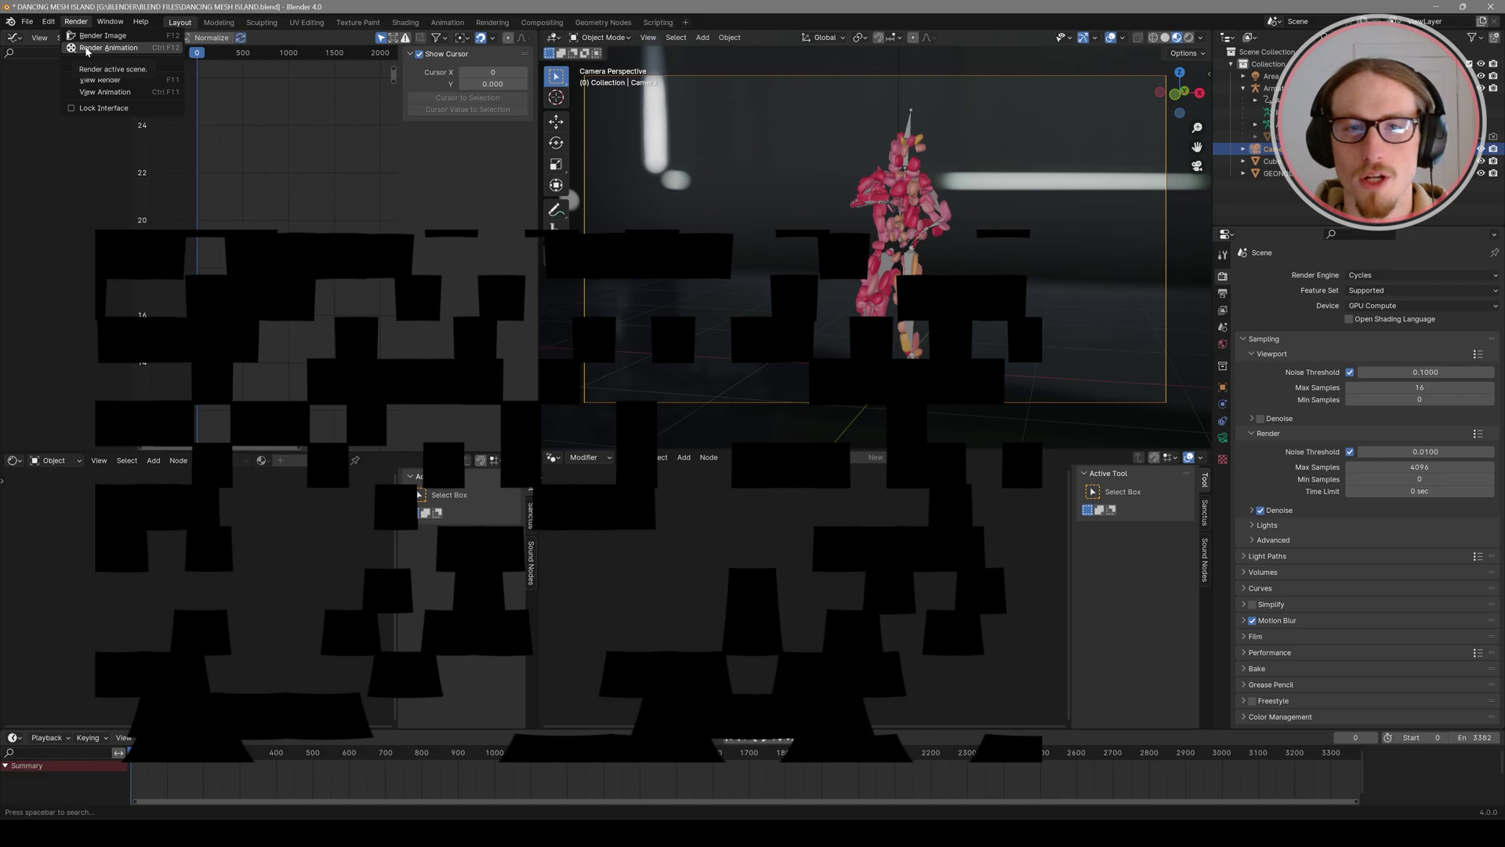